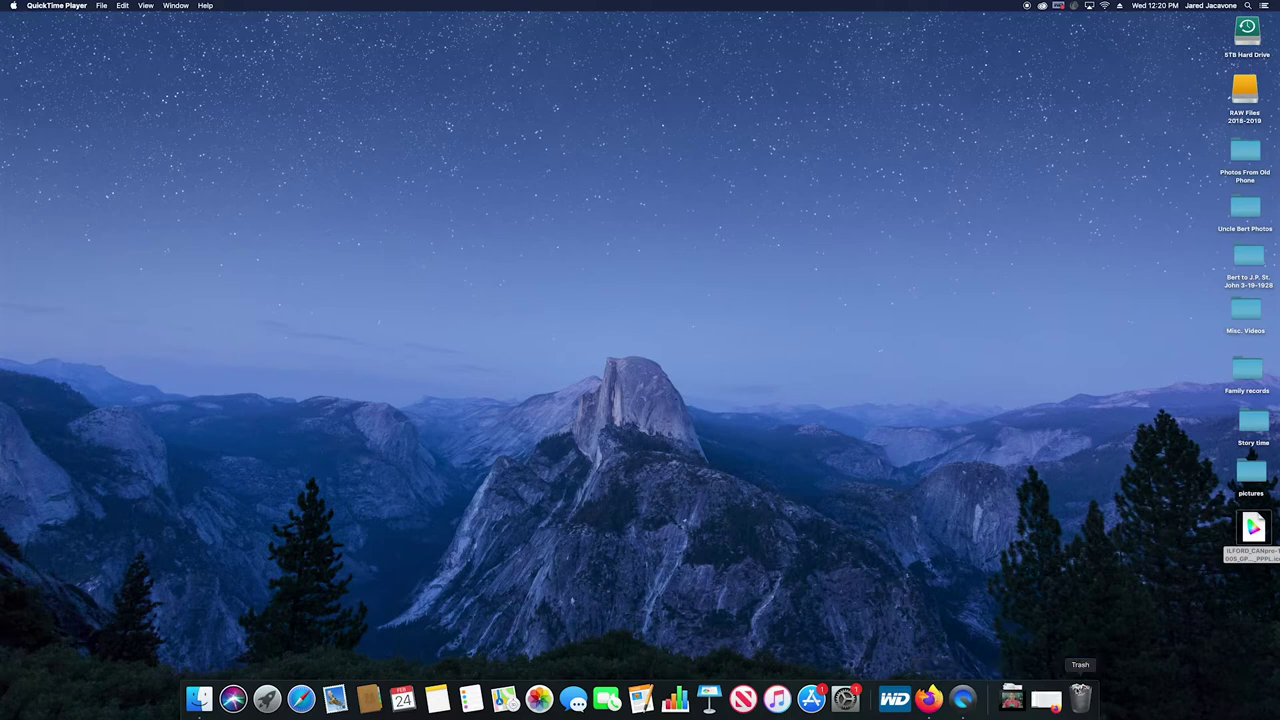
Restore the Gmail window and pick Docs from the Google apps list
{"action": "left_click", "coordinate": [1046, 698]}
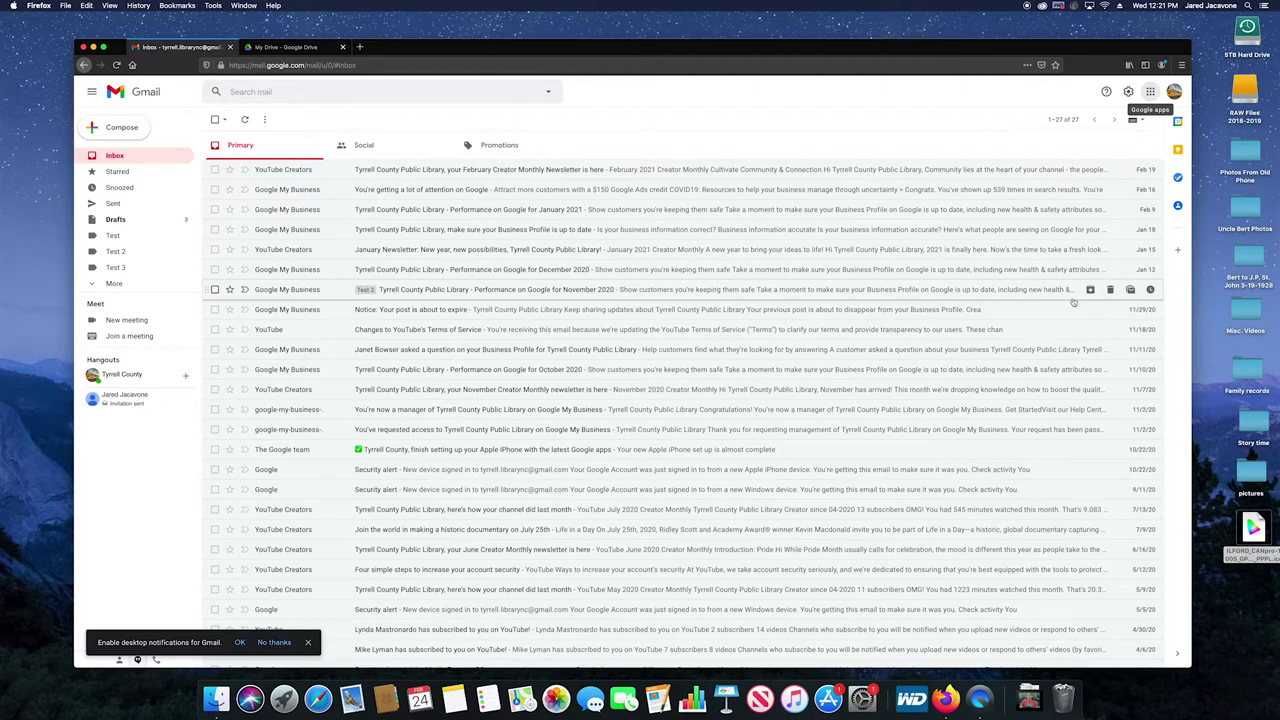
{"action": "left_click", "coordinate": [1150, 91]}
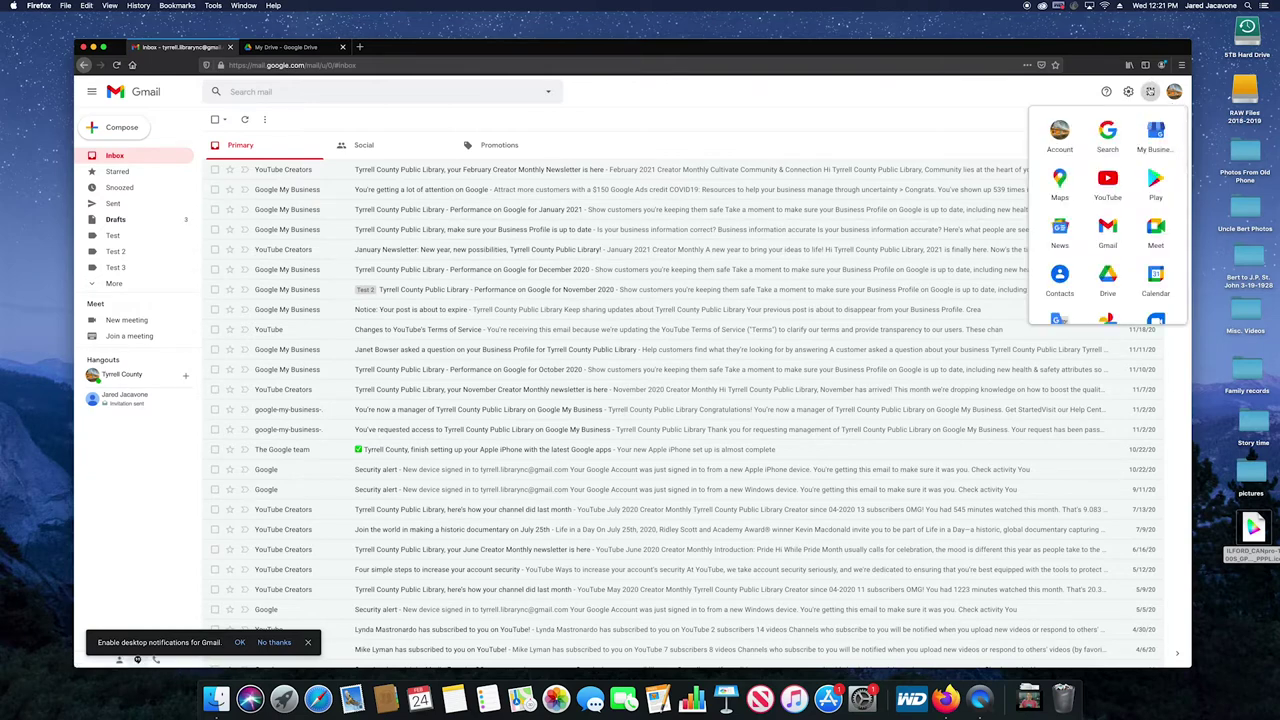
{"action": "scroll", "coordinate": [1124, 152], "scroll_direction": "down", "scroll_amount": 3}
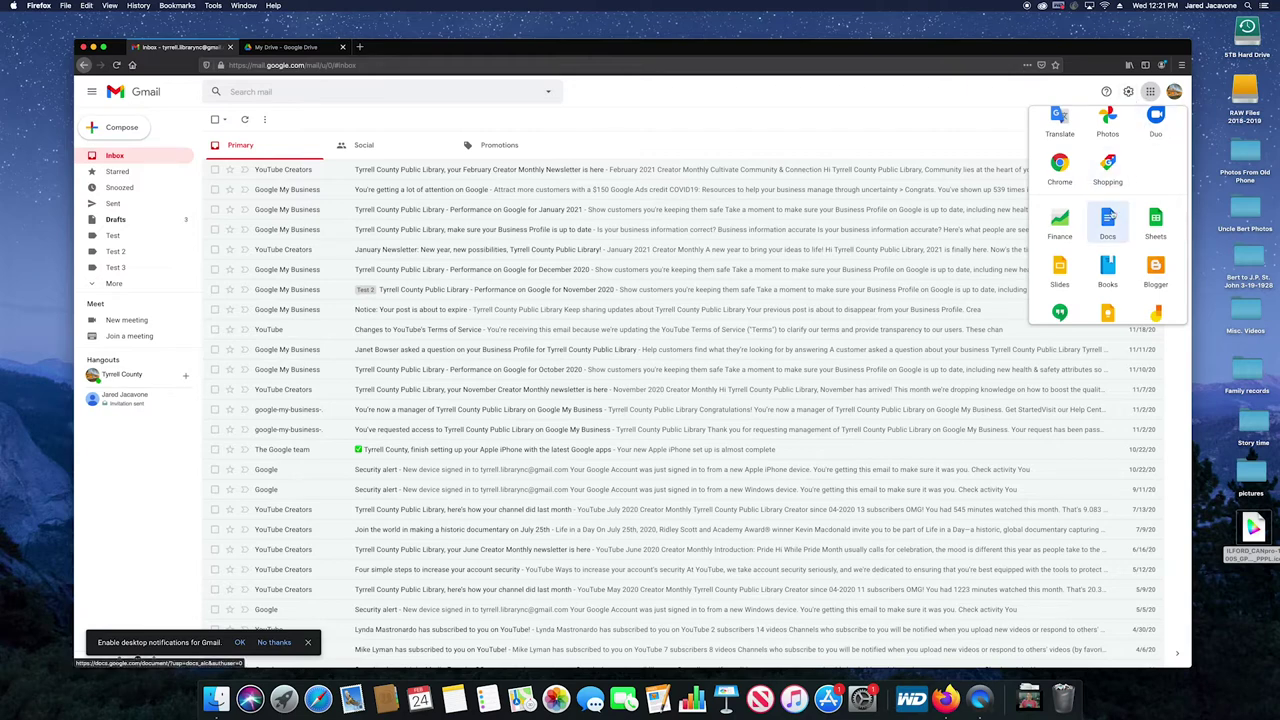
{"action": "left_click", "coordinate": [1109, 217]}
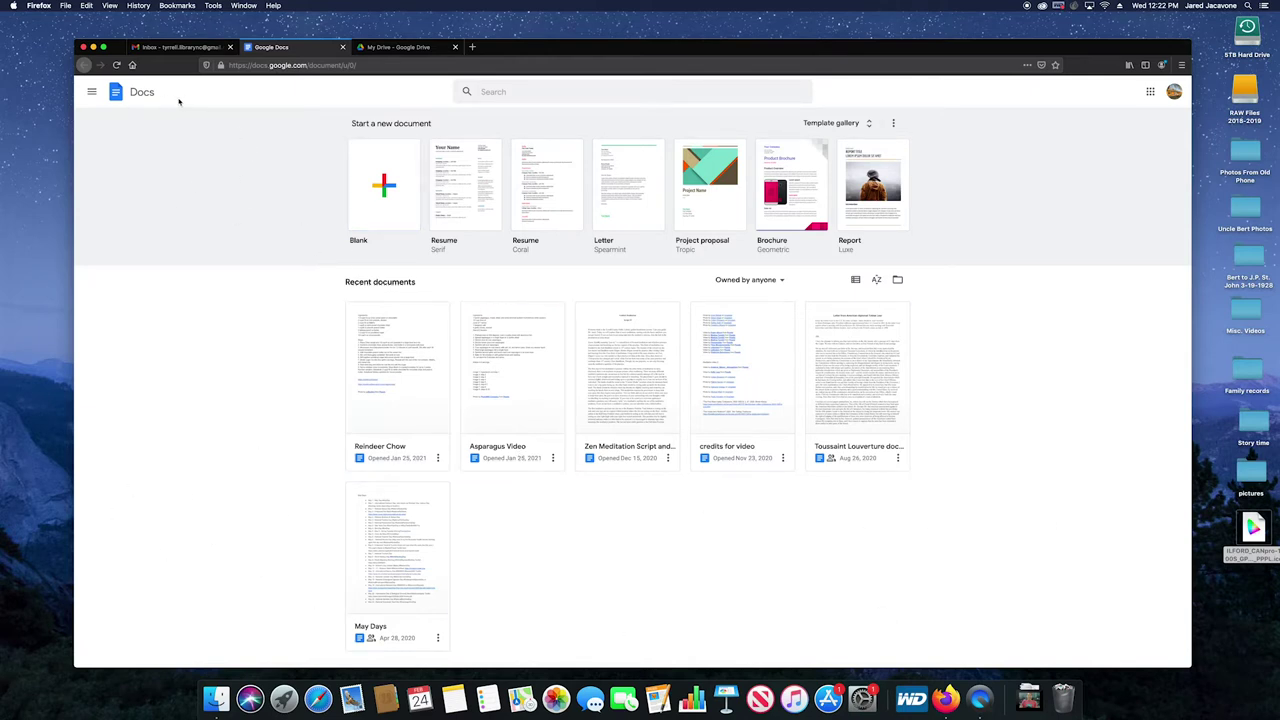
Go back to the Gmail inbox tab and show the Google apps list again
{"action": "left_click", "coordinate": [178, 48]}
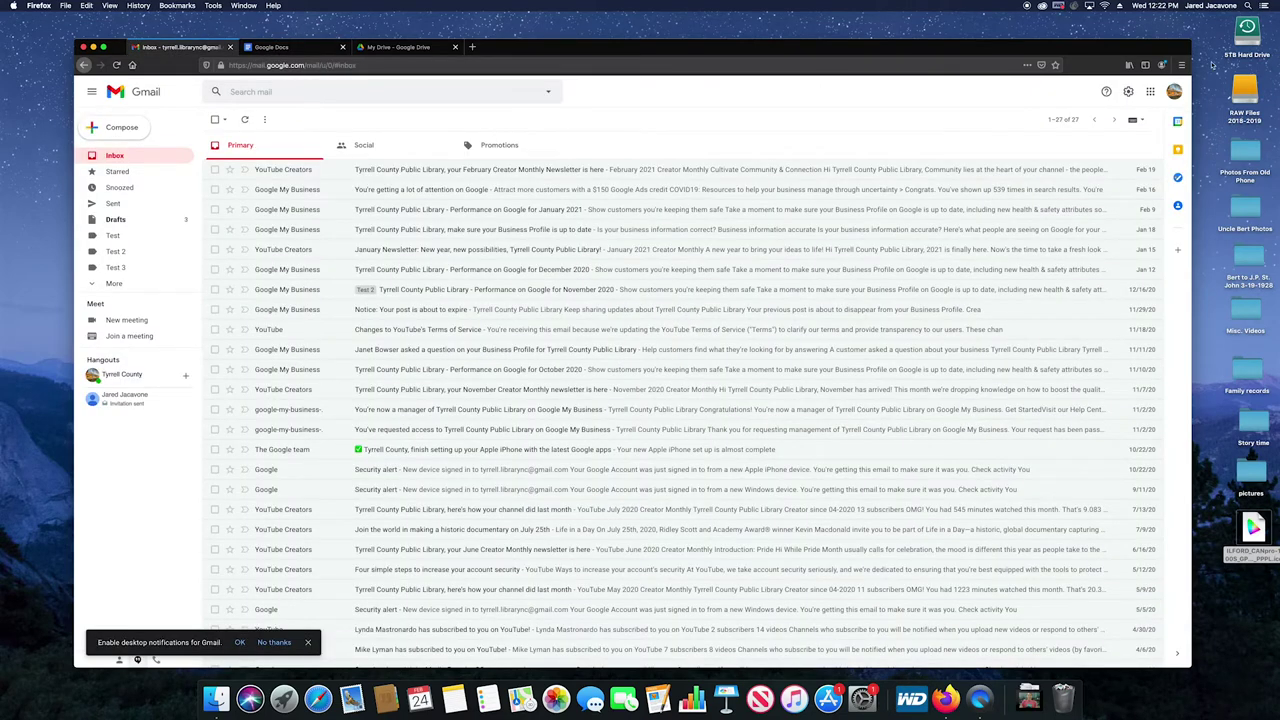
{"action": "left_click", "coordinate": [1150, 92]}
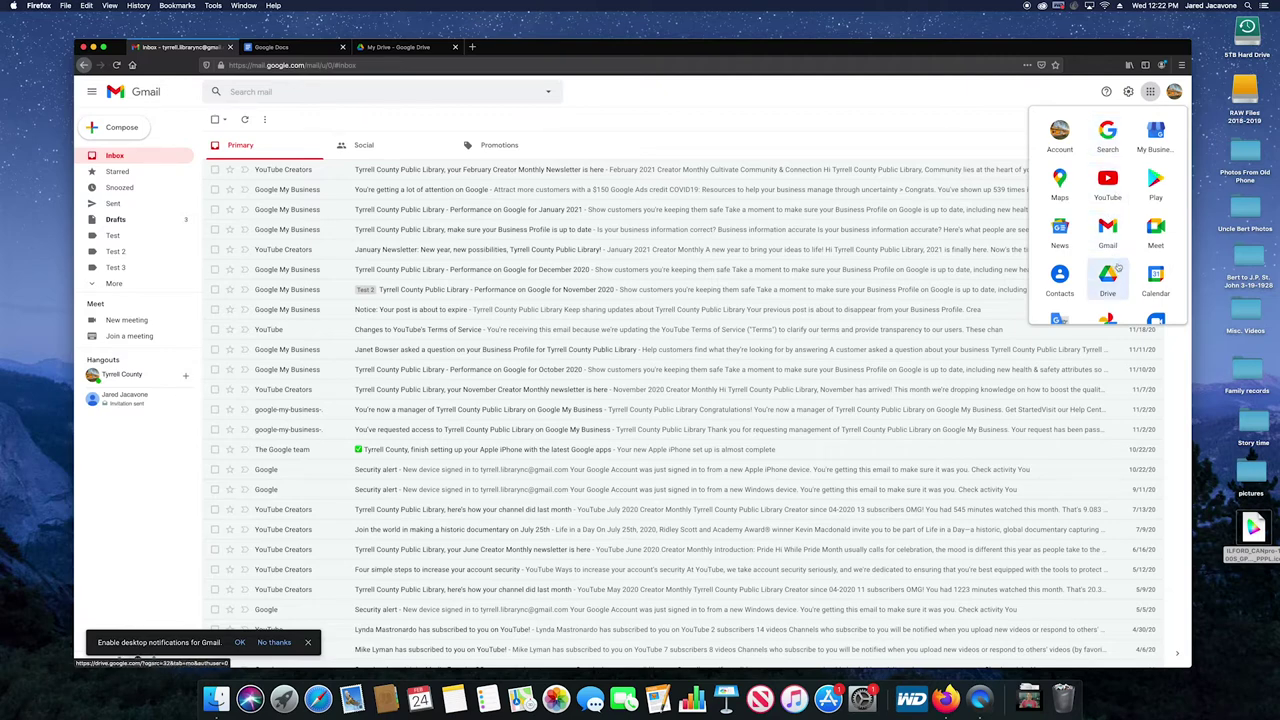
Close the apps list, visit the My Drive tab, then return to the Docs home page
{"action": "left_click", "coordinate": [964, 103]}
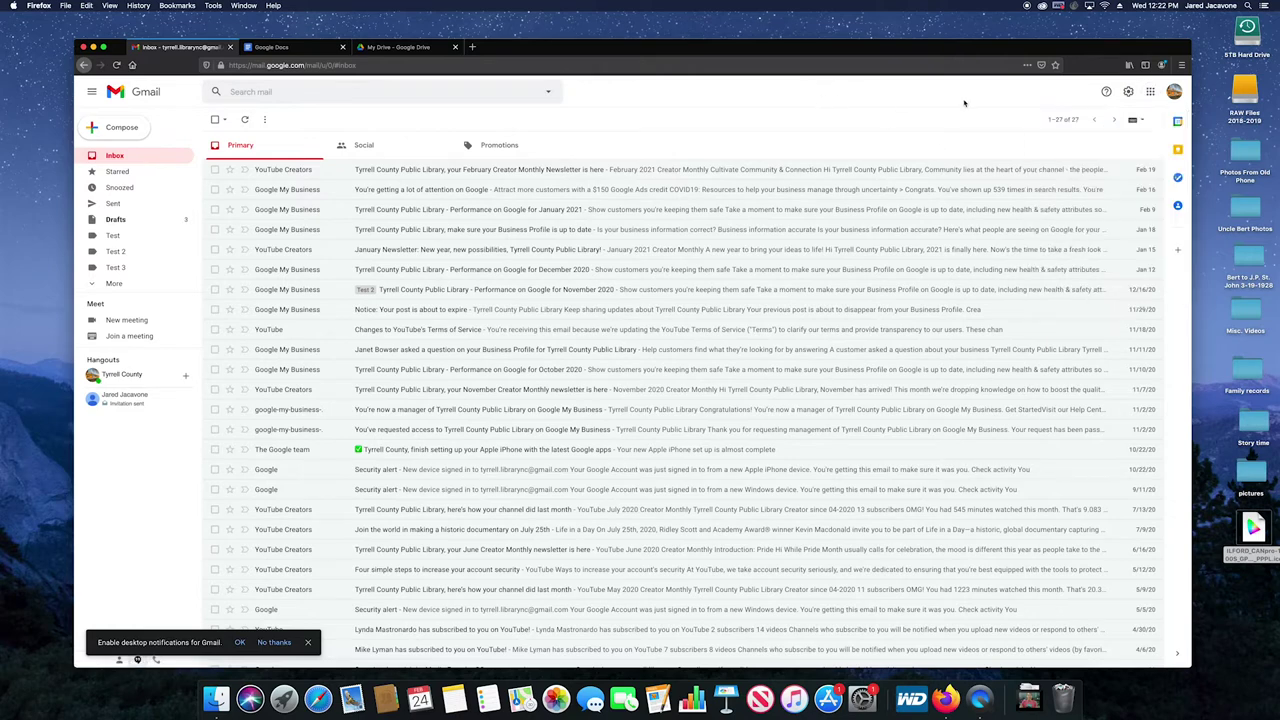
{"action": "left_click", "coordinate": [399, 55]}
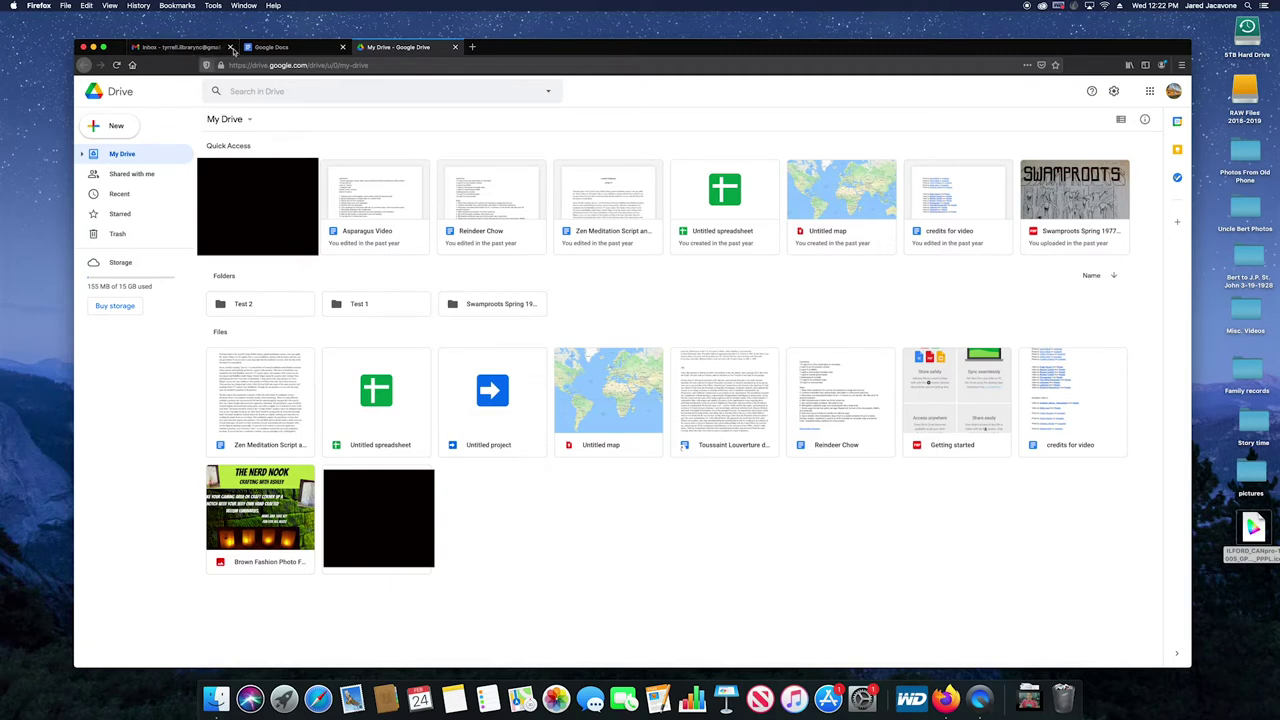
{"action": "left_click", "coordinate": [270, 47]}
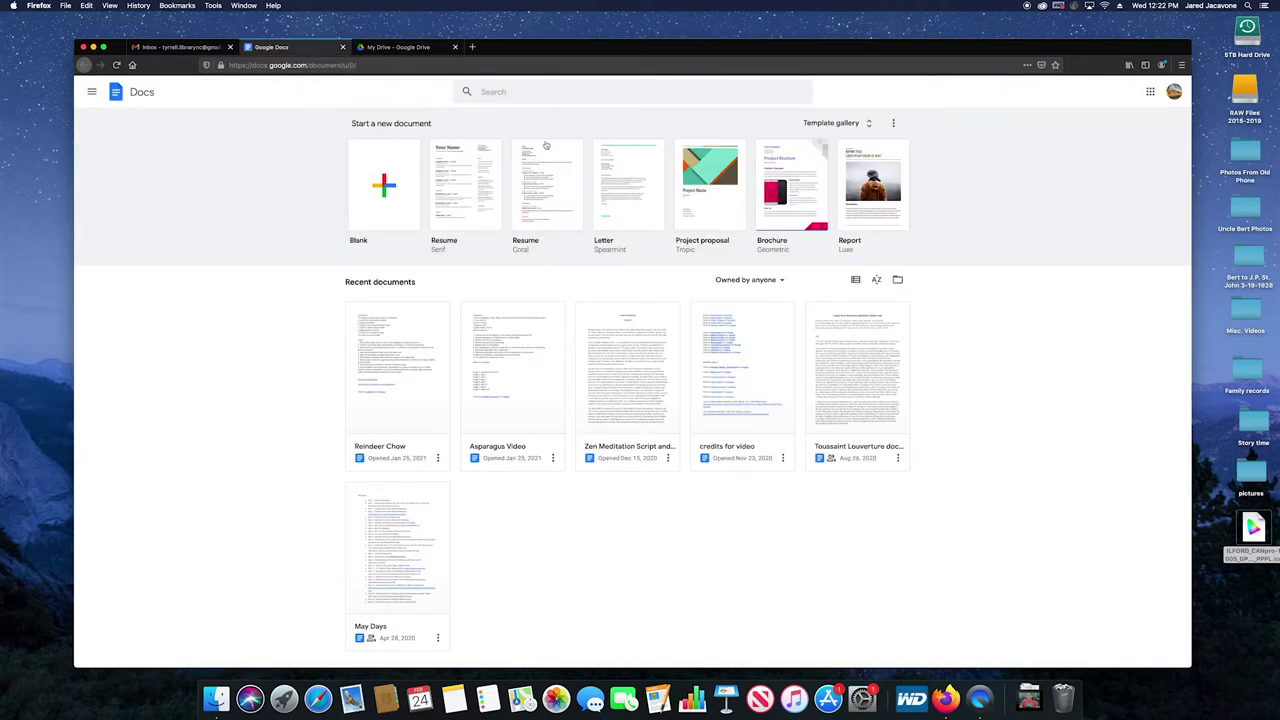
Create a new blank document from the Docs home page templates
{"action": "left_click", "coordinate": [383, 180]}
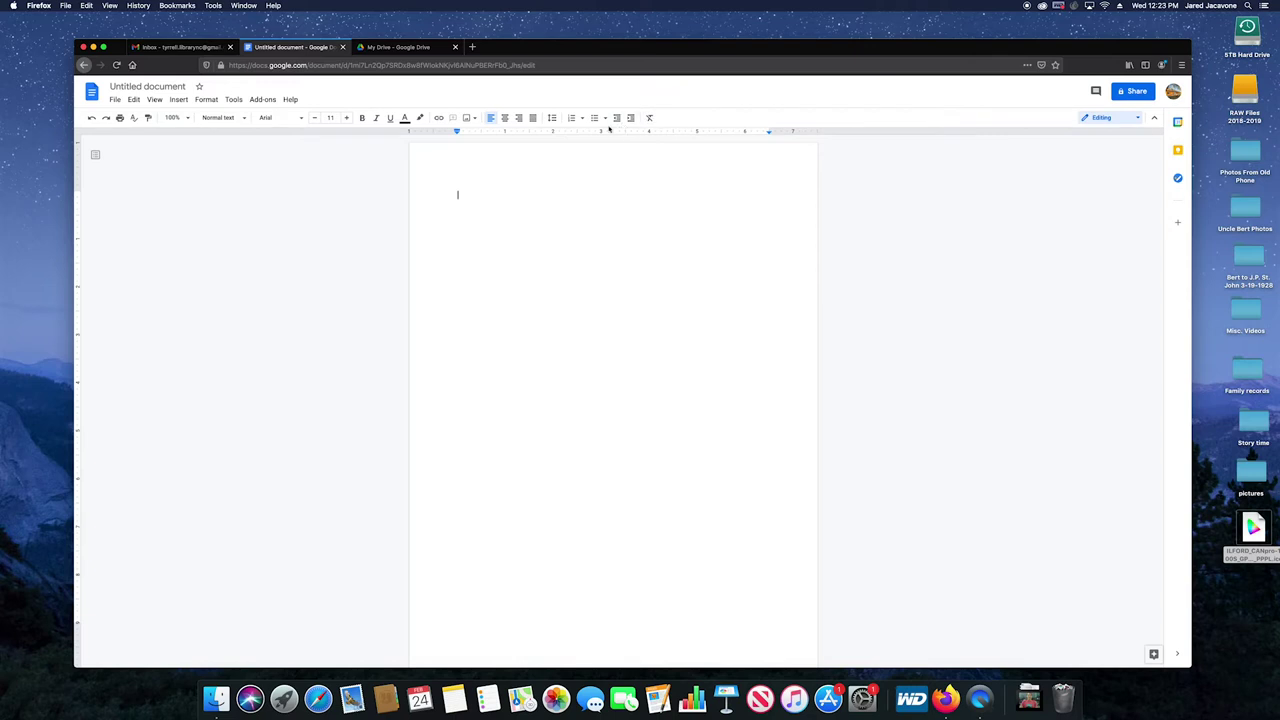
{"action": "left_click", "coordinate": [1138, 119]}
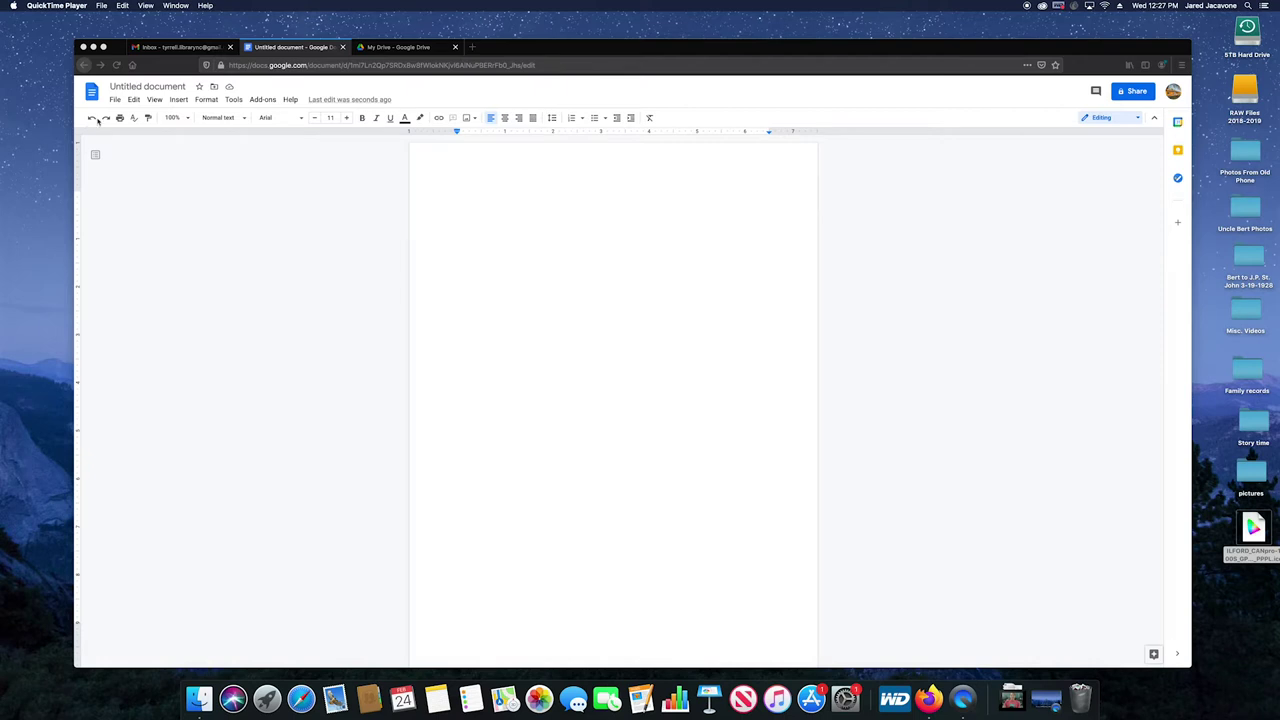
{"action": "left_click", "coordinate": [430, 172]}
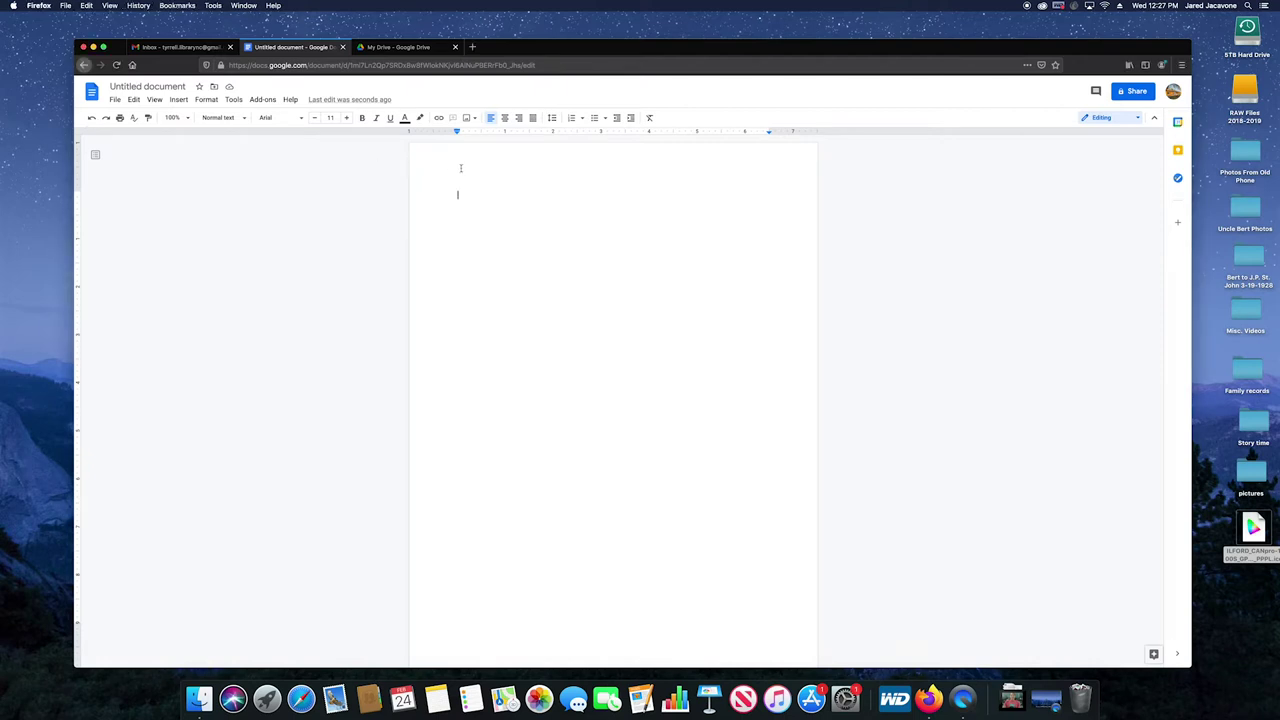
{"action": "type", "text": "yelp"}
{"action": "left_click", "coordinate": [93, 118]}
{"action": "left_click", "coordinate": [106, 119]}
{"action": "left_click_drag", "start_coordinate": [502, 191], "coordinate": [377, 190]}
{"action": "key", "text": "BackSpace"}
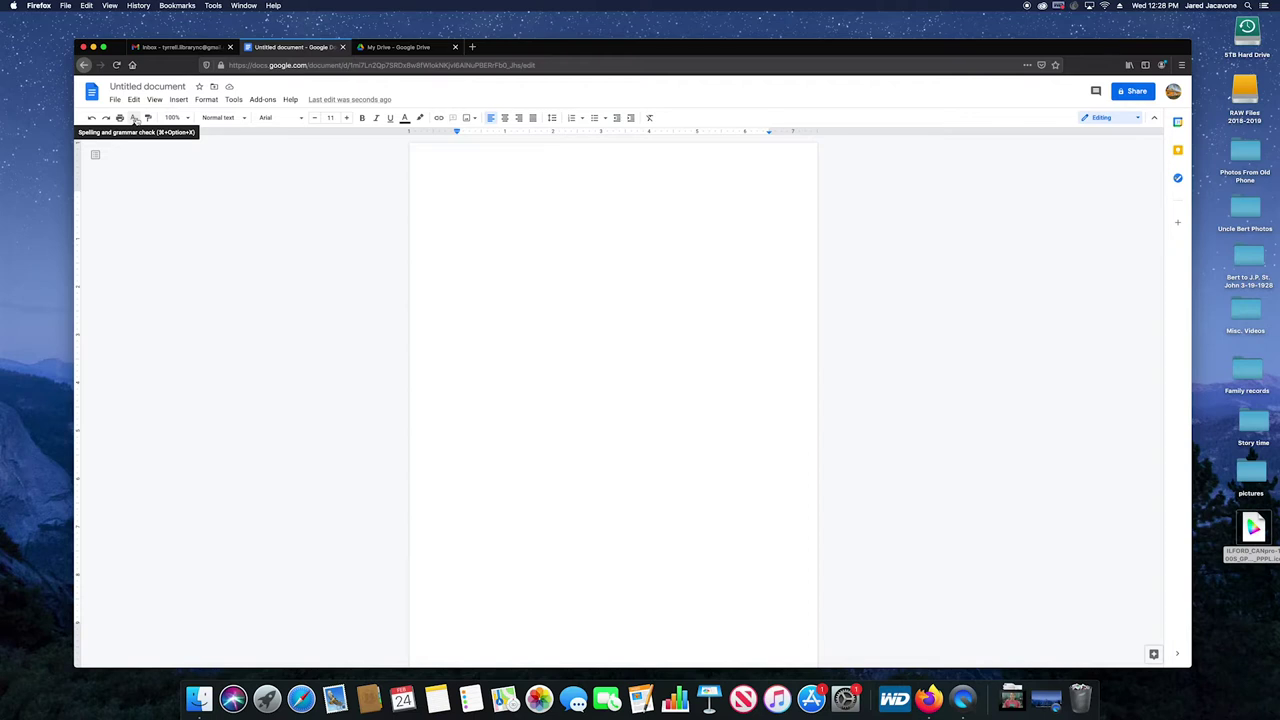
{"action": "left_click", "coordinate": [187, 119]}
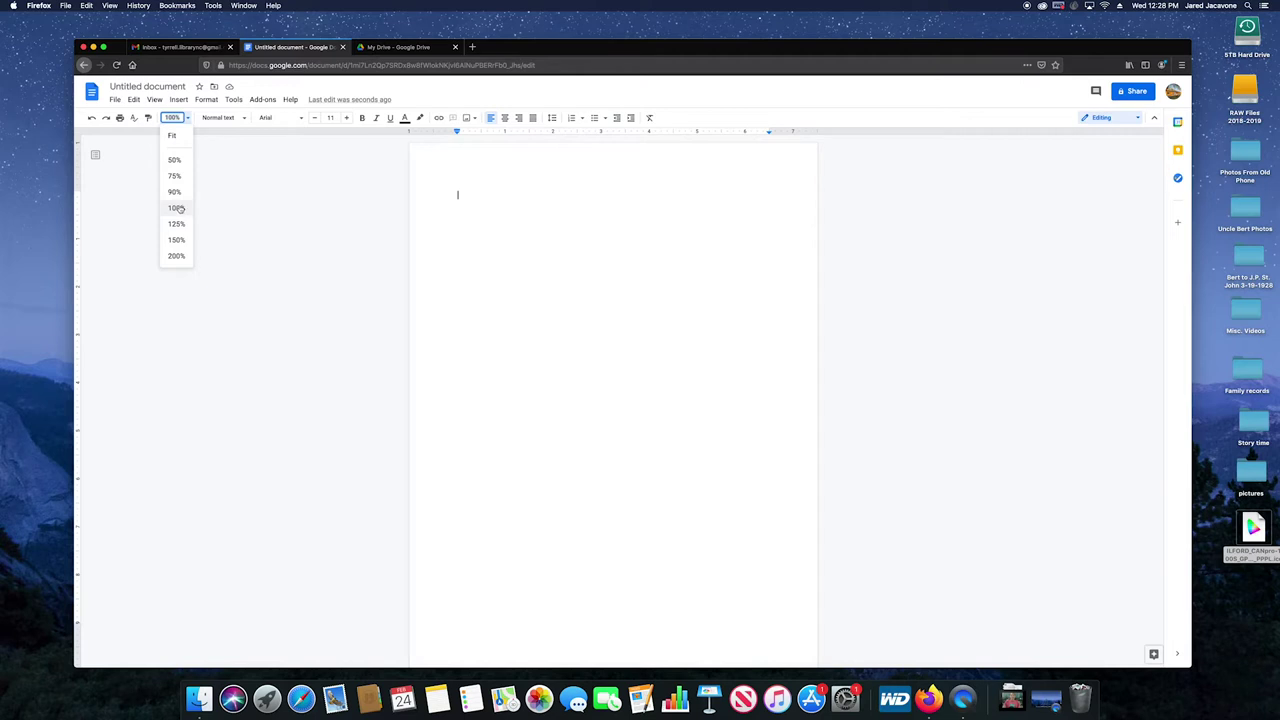
{"action": "left_click", "coordinate": [180, 194]}
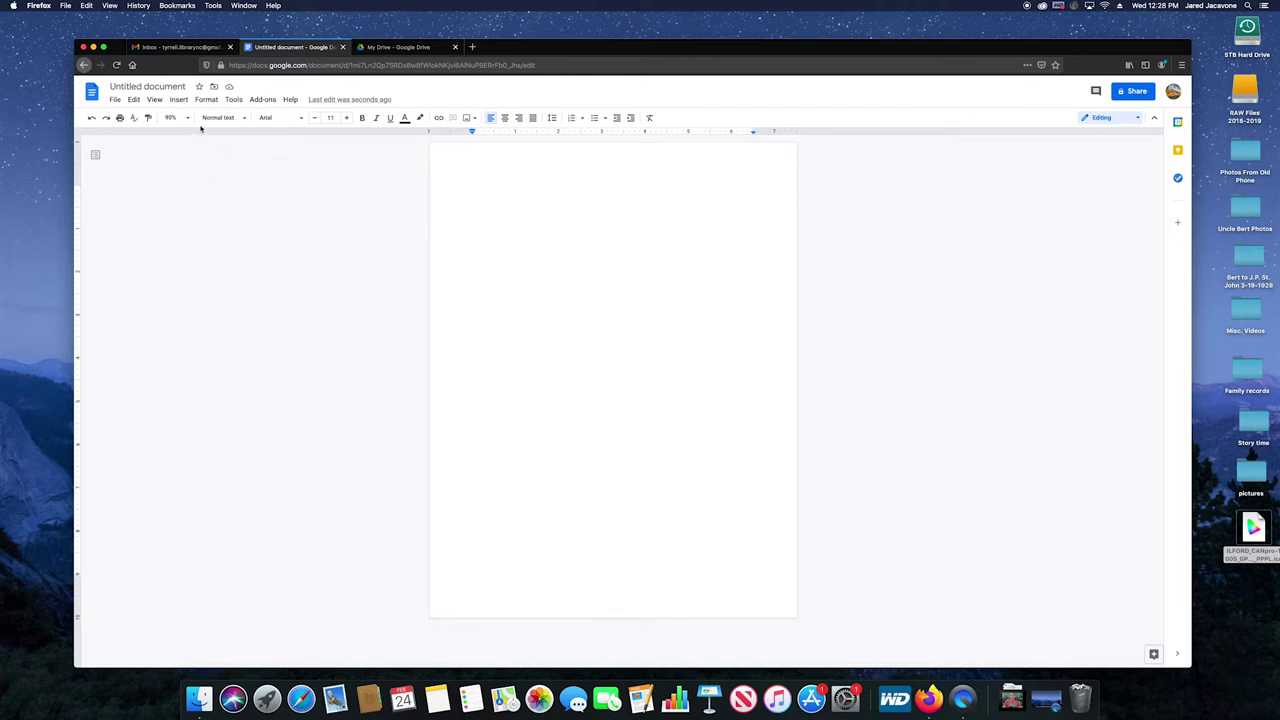
{"action": "left_click", "coordinate": [178, 118]}
{"action": "left_click", "coordinate": [180, 167]}
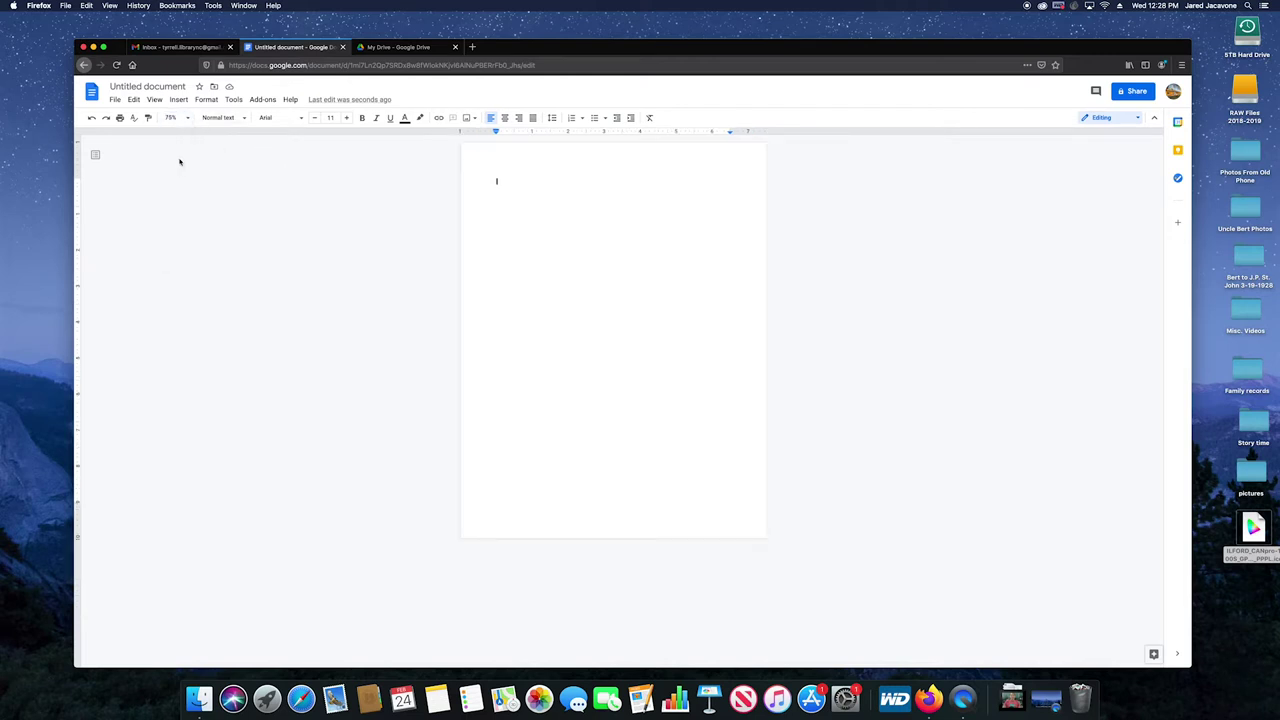
{"action": "left_click", "coordinate": [176, 118]}
{"action": "left_click", "coordinate": [174, 134]}
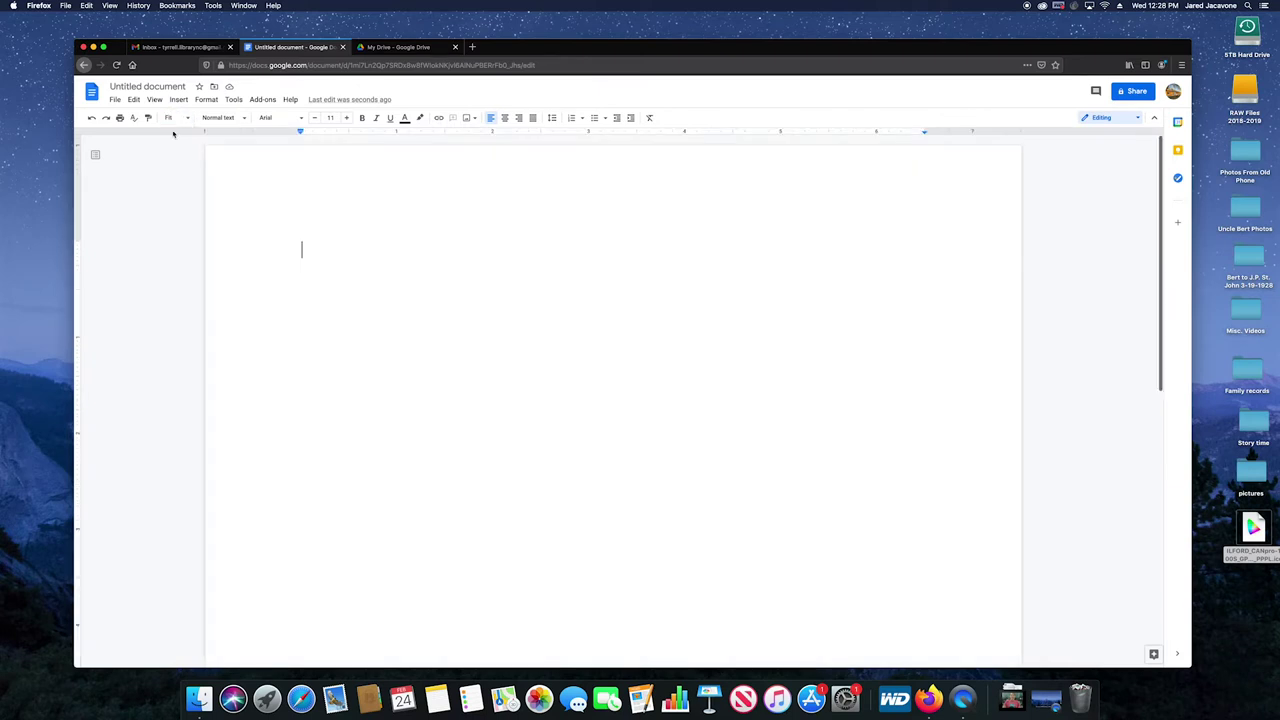
{"action": "left_click", "coordinate": [176, 118]}
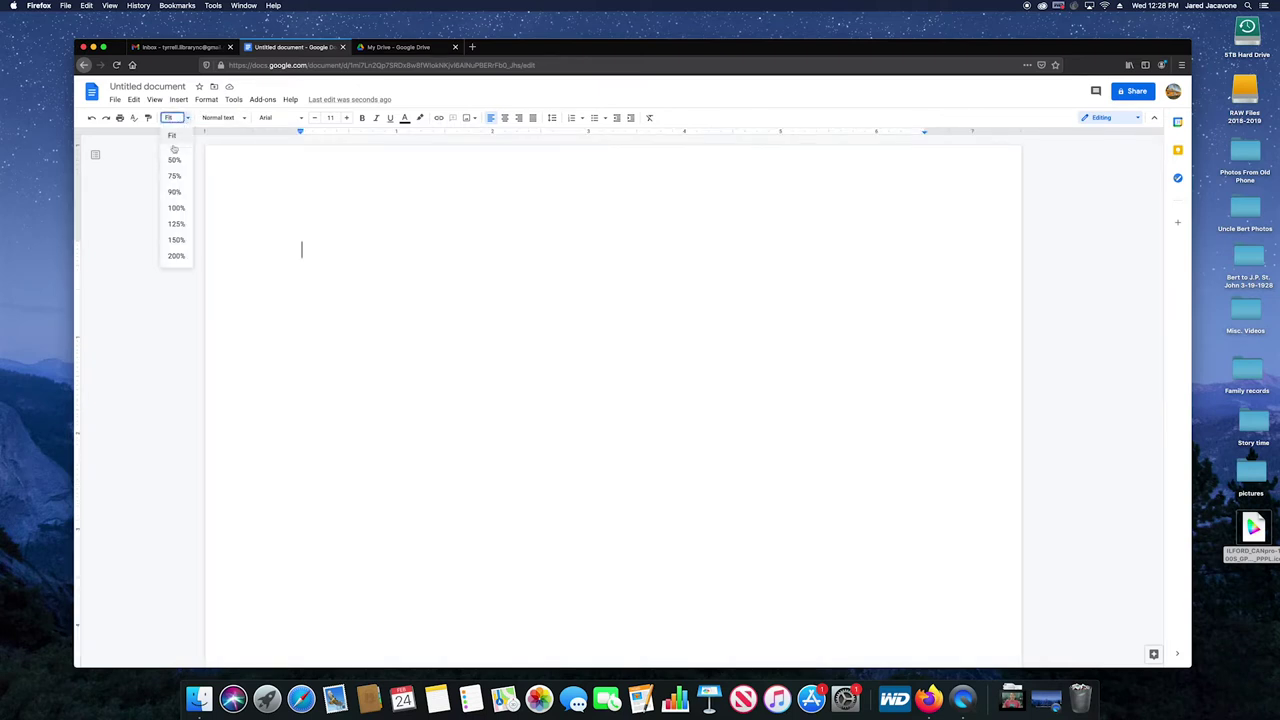
{"action": "left_click", "coordinate": [181, 207]}
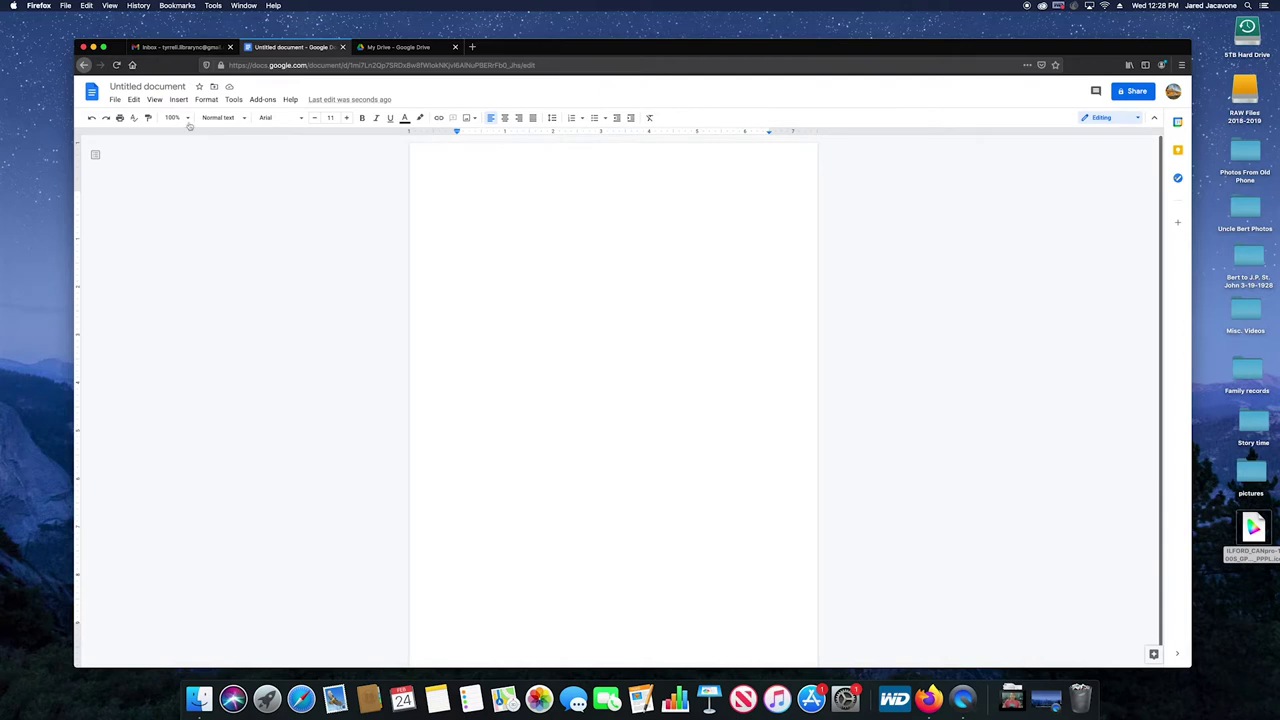
{"action": "scroll", "coordinate": [612, 307], "scroll_direction": "down", "scroll_amount": 1}
{"action": "scroll", "coordinate": [612, 307], "scroll_direction": "up", "scroll_amount": 1}
Look through the Normal text paragraph styles list, then close it
{"action": "left_click", "coordinate": [243, 122]}
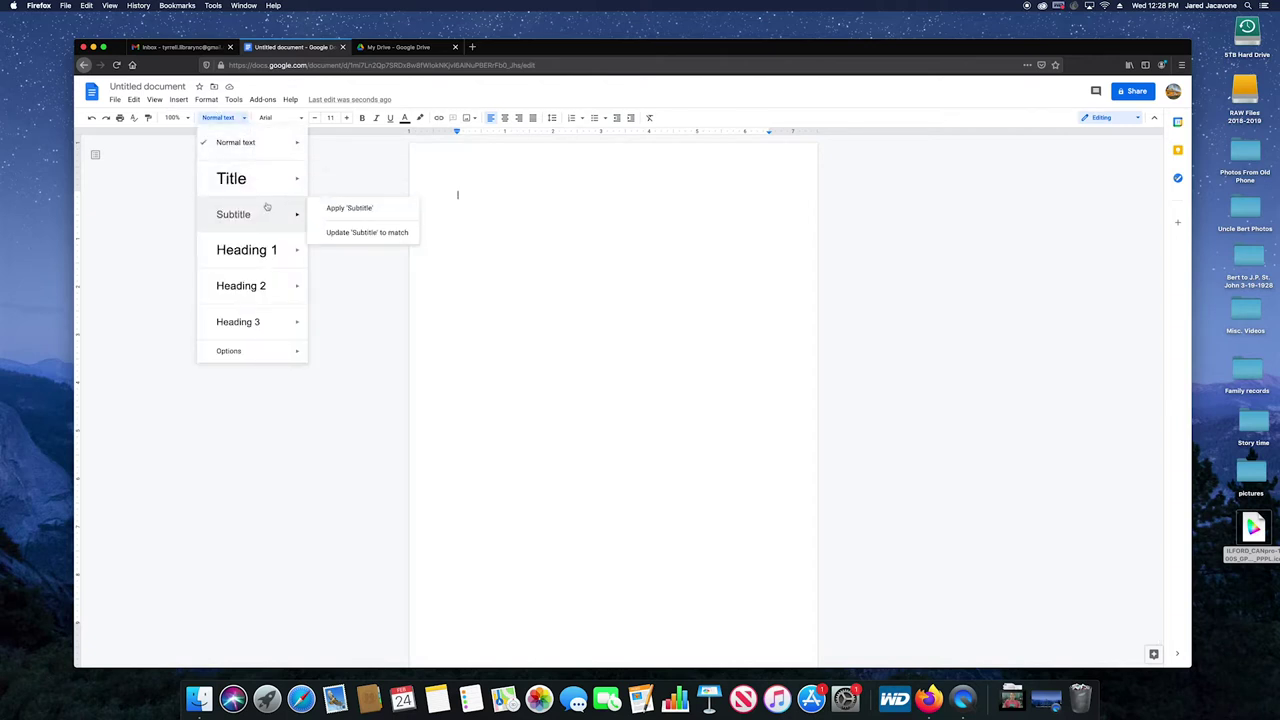
{"action": "mouse_move", "coordinate": [250, 155]}
{"action": "mouse_move", "coordinate": [264, 301]}
{"action": "mouse_move", "coordinate": [259, 351]}
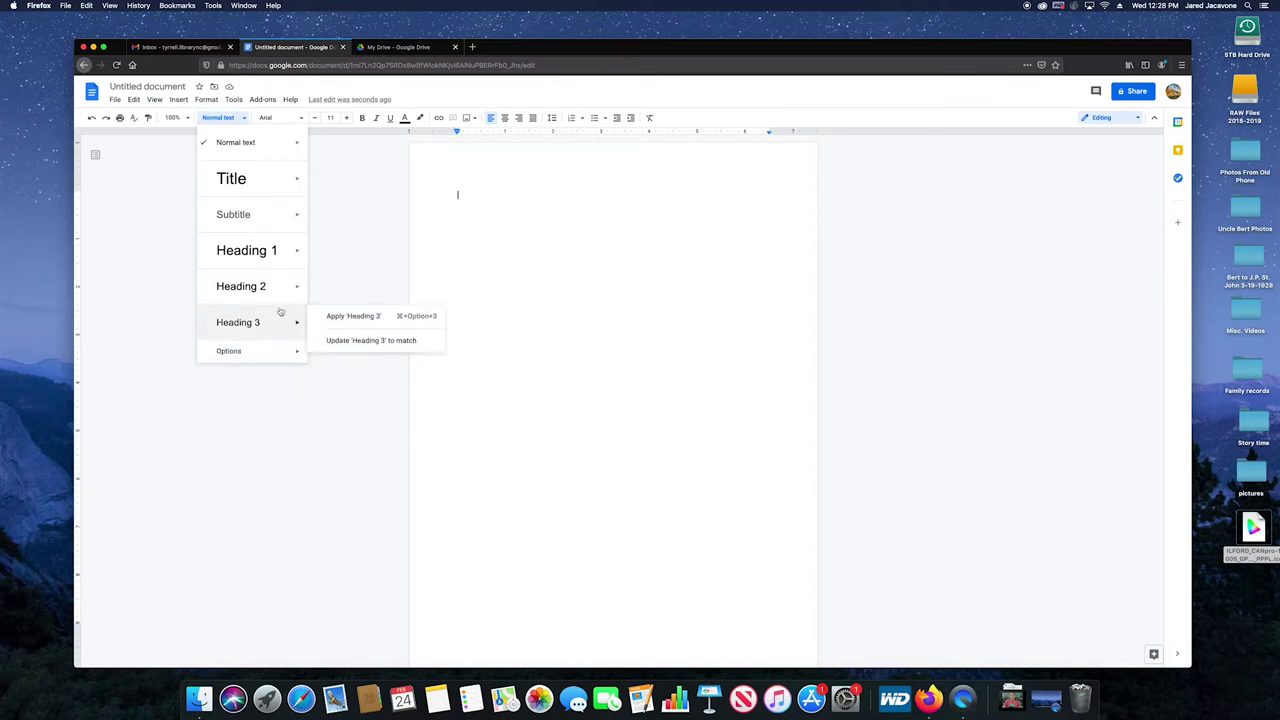
{"action": "mouse_move", "coordinate": [262, 251]}
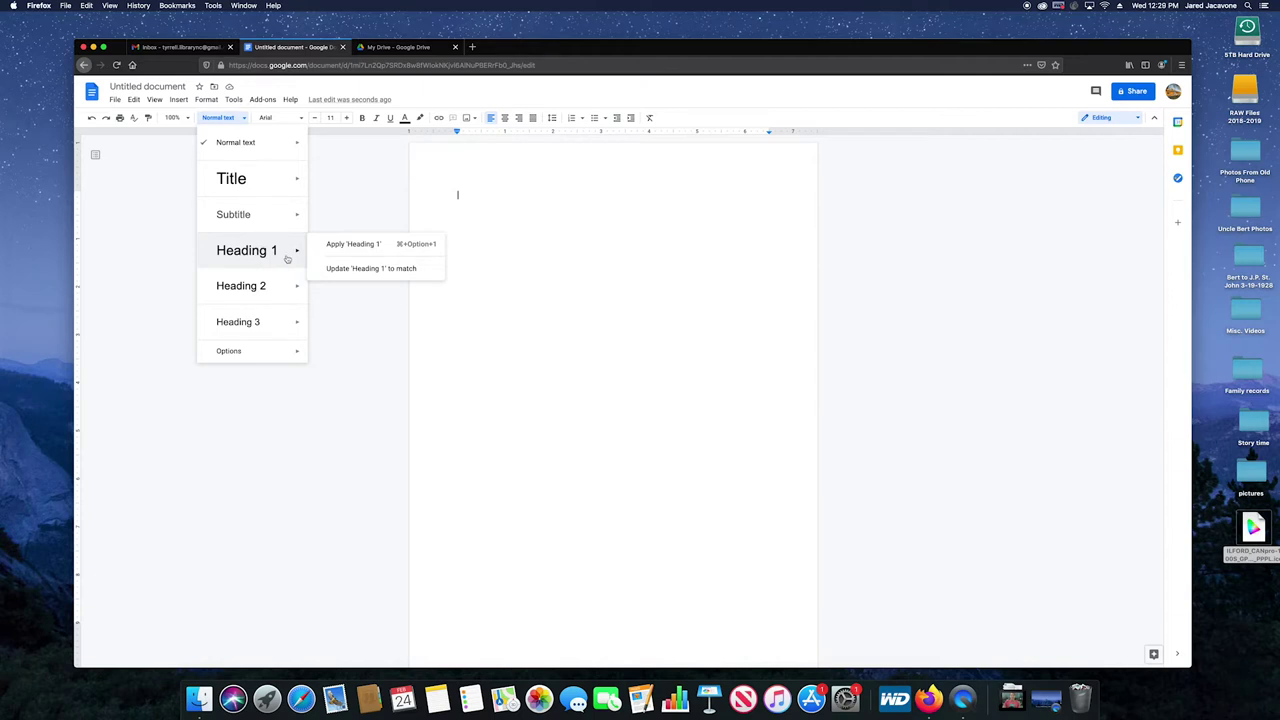
{"action": "mouse_move", "coordinate": [257, 178]}
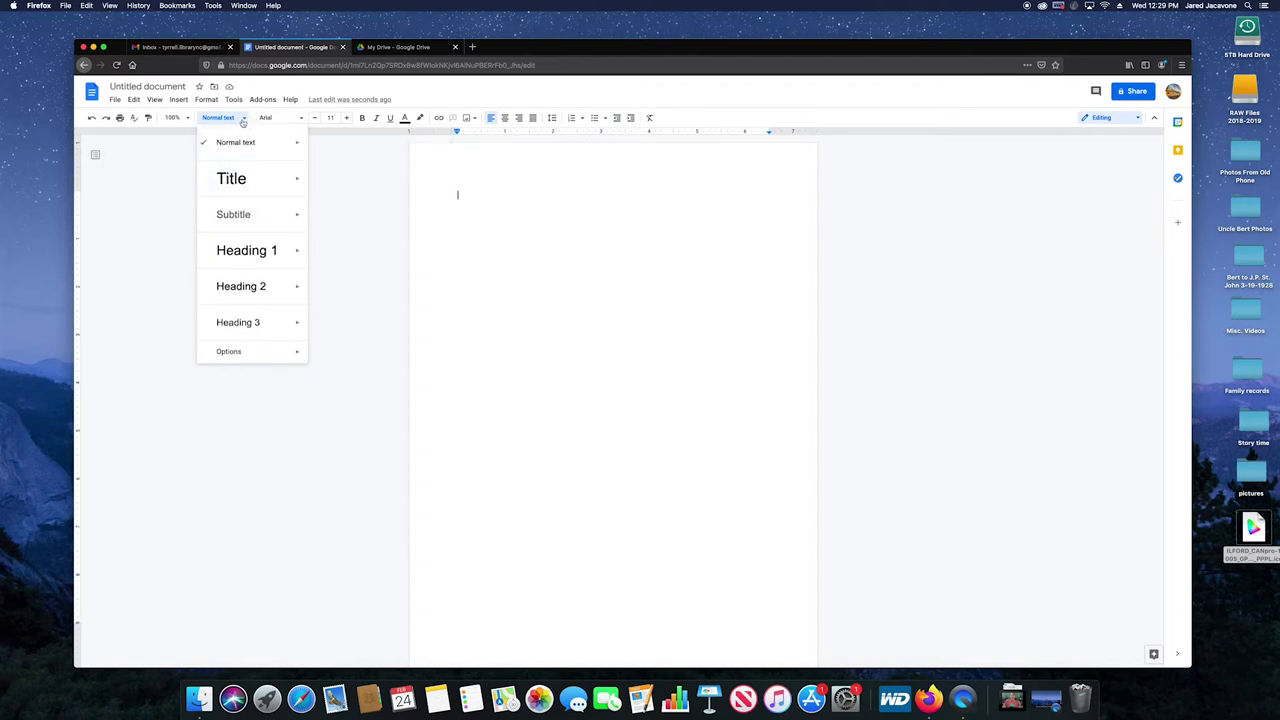
{"action": "left_click", "coordinate": [243, 121]}
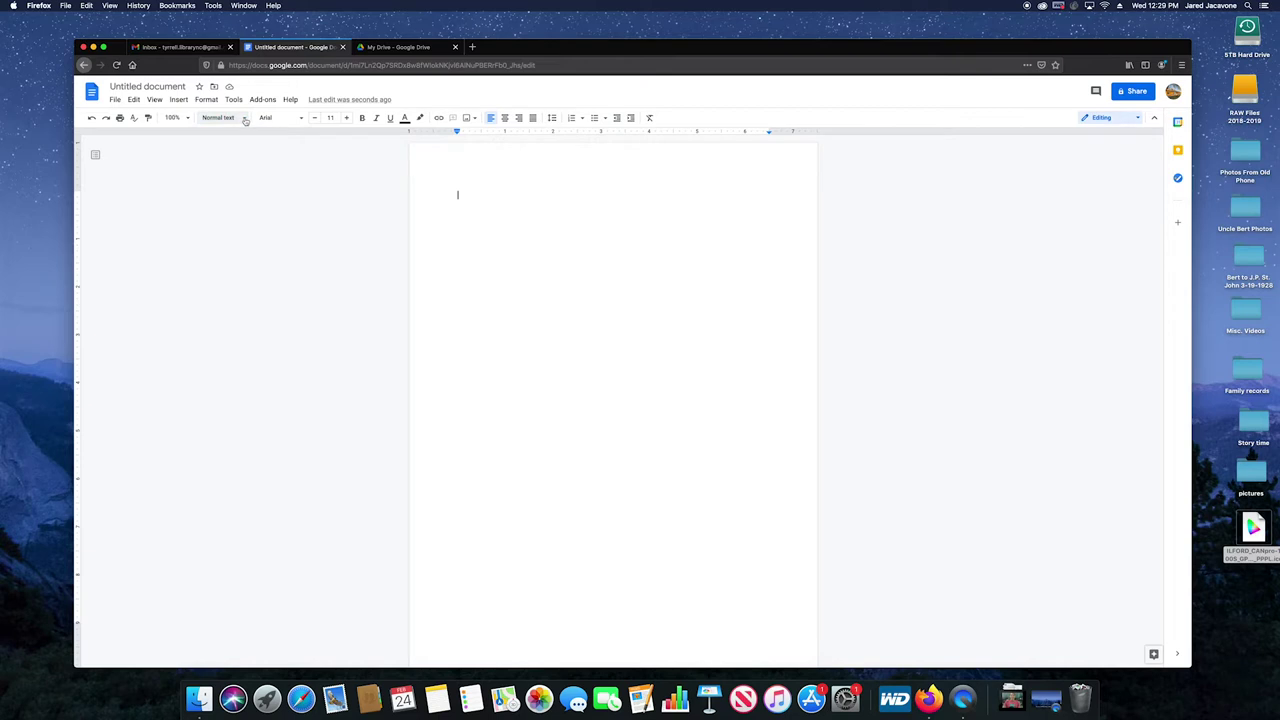
Bring up the full More fonts catalogue from the Arial font list
{"action": "left_click", "coordinate": [301, 119]}
{"action": "mouse_move", "coordinate": [321, 214]}
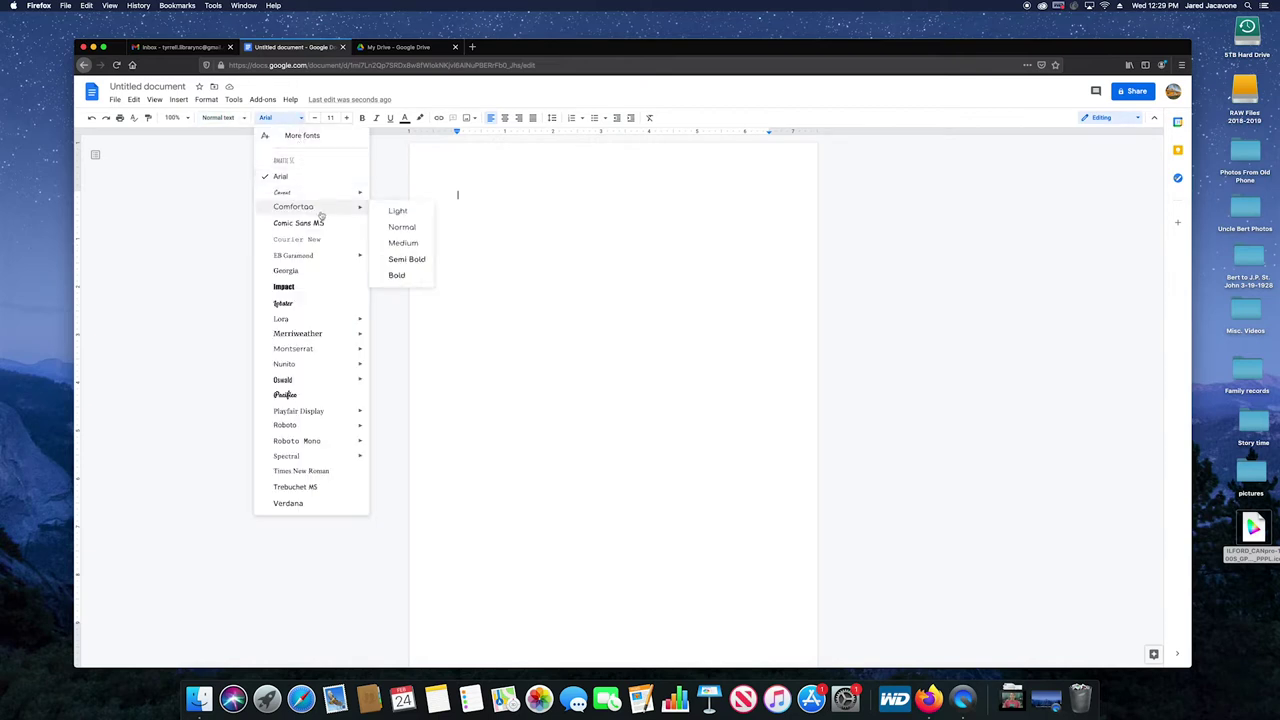
{"action": "left_click", "coordinate": [301, 136]}
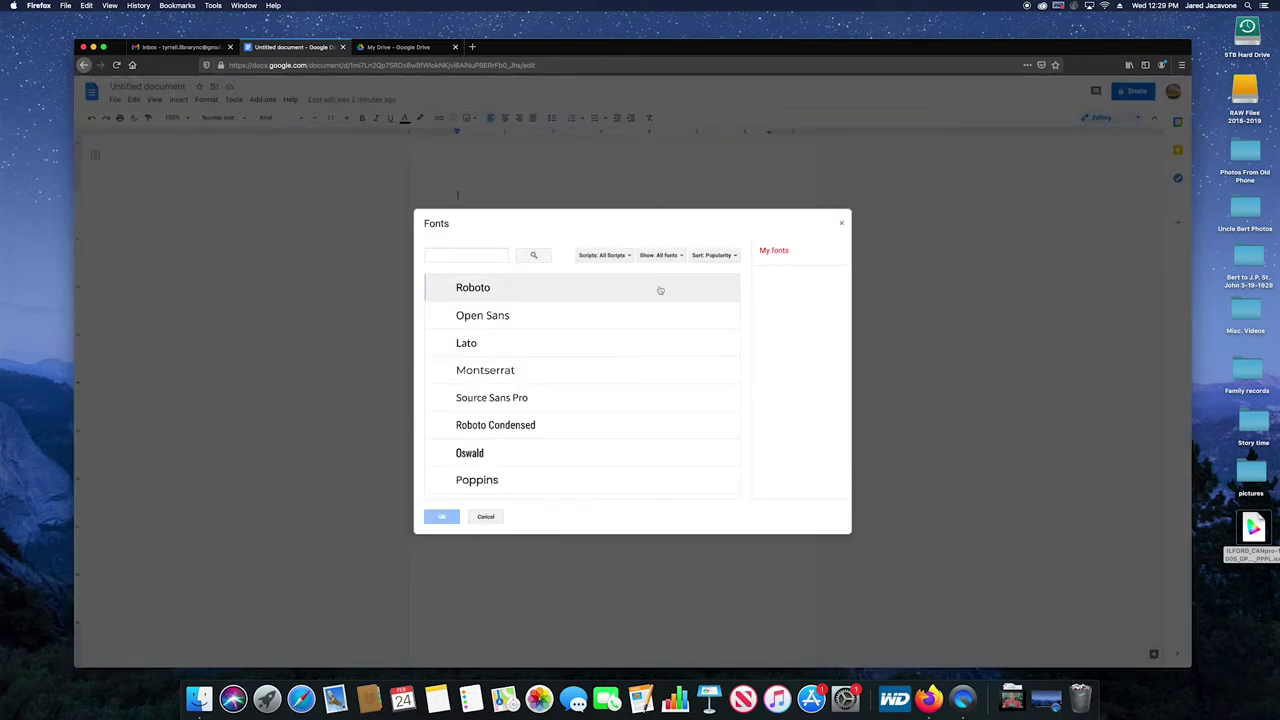
{"action": "scroll", "coordinate": [660, 290], "scroll_direction": "down", "scroll_amount": 2}
{"action": "scroll", "coordinate": [660, 290], "scroll_direction": "down", "scroll_amount": 5}
{"action": "scroll", "coordinate": [660, 290], "scroll_direction": "down", "scroll_amount": 5}
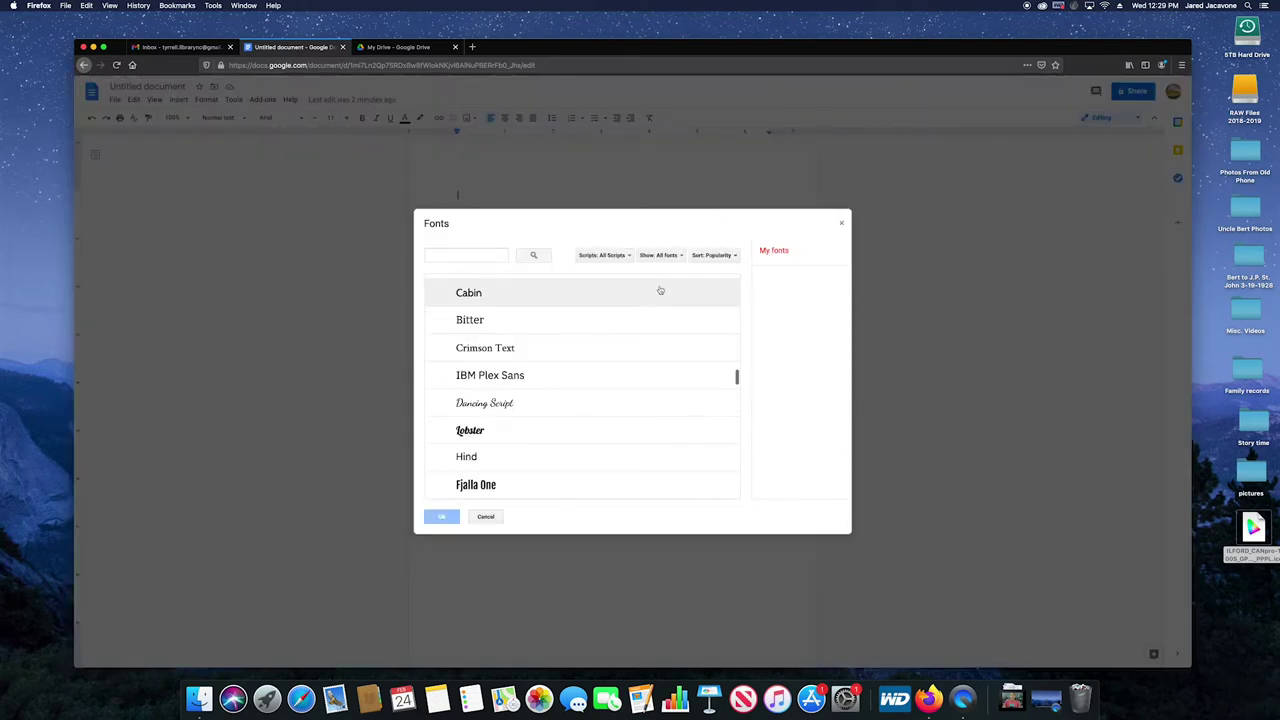
{"action": "scroll", "coordinate": [660, 290], "scroll_direction": "up", "scroll_amount": 5}
{"action": "scroll", "coordinate": [660, 290], "scroll_direction": "up", "scroll_amount": 5}
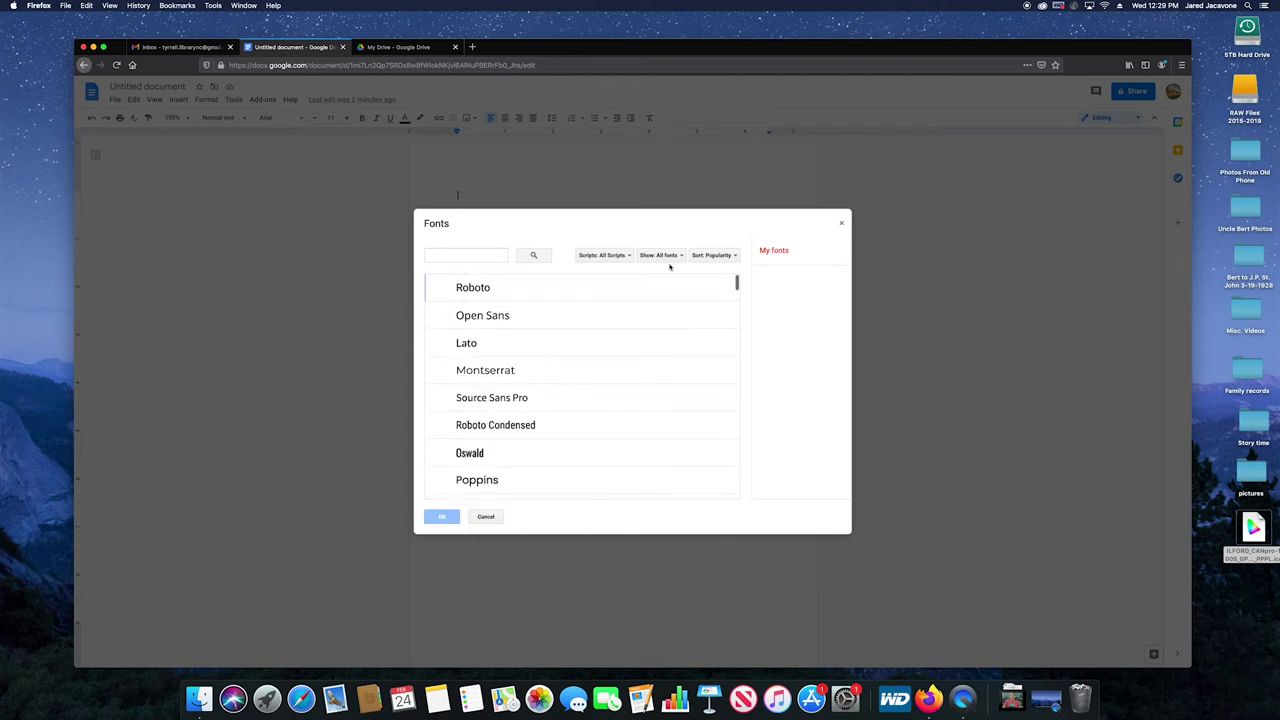
{"action": "left_click", "coordinate": [840, 225]}
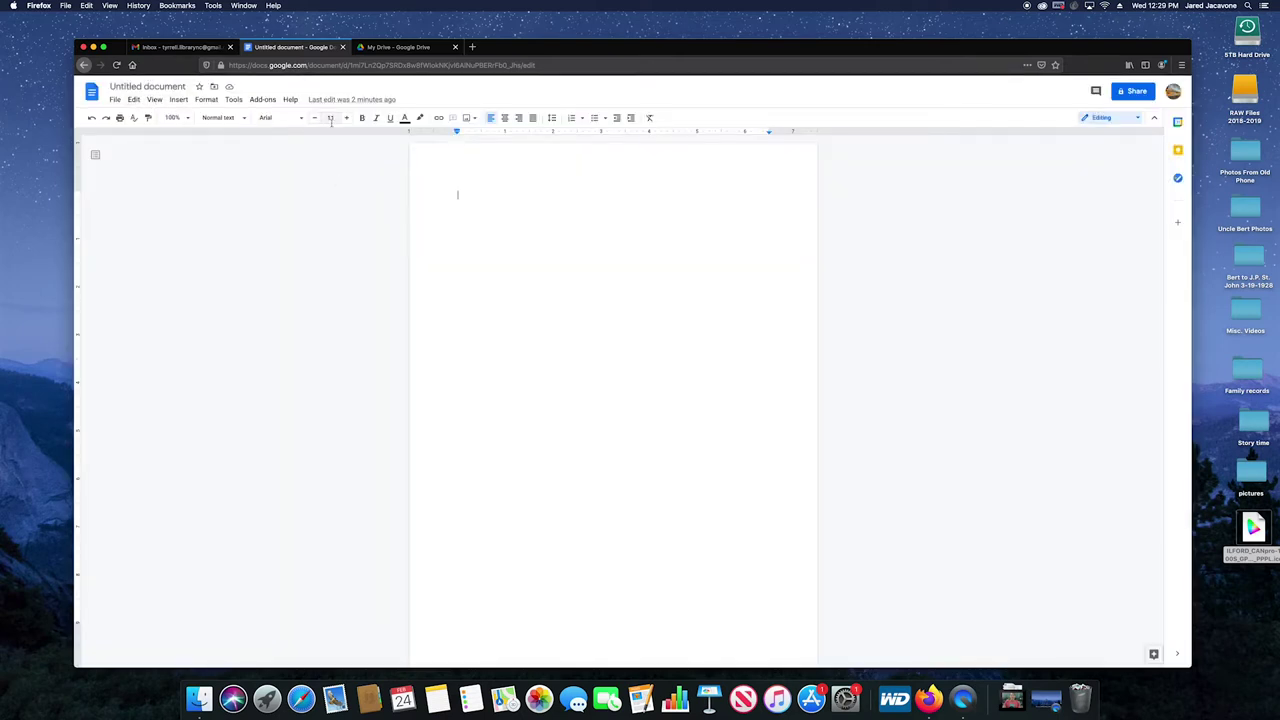
{"action": "left_click", "coordinate": [300, 121]}
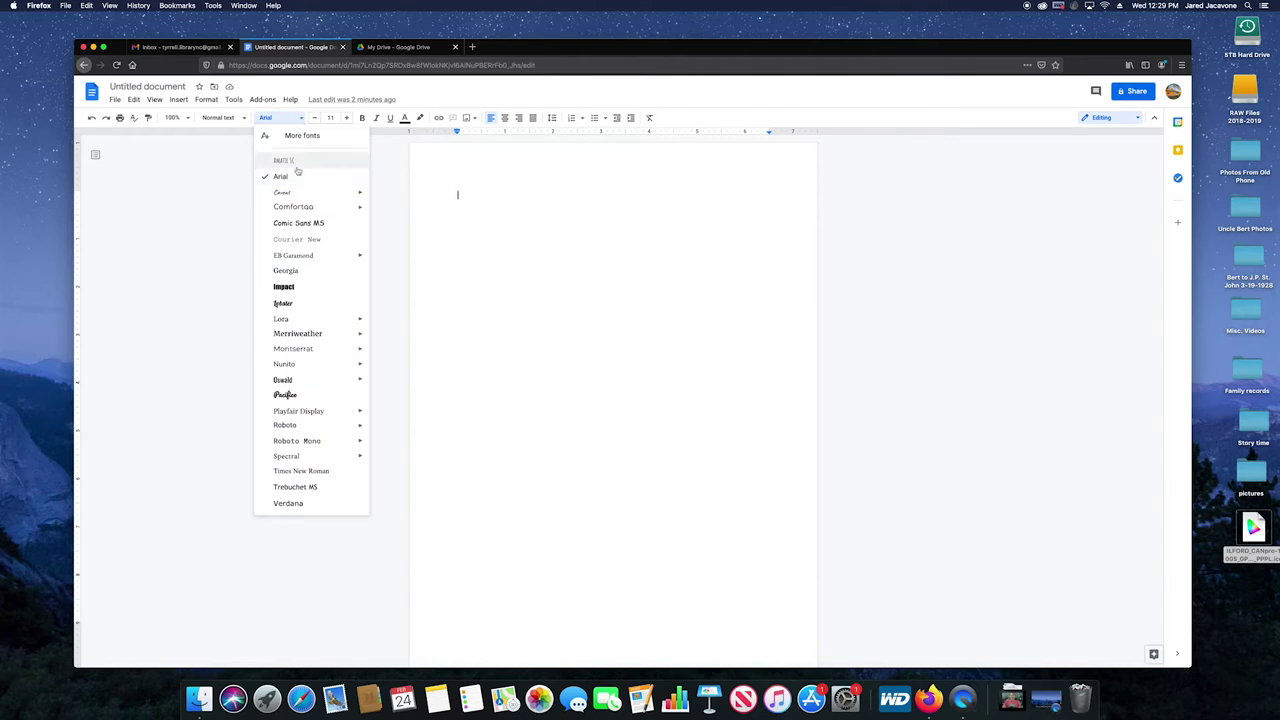
{"action": "mouse_move", "coordinate": [357, 316]}
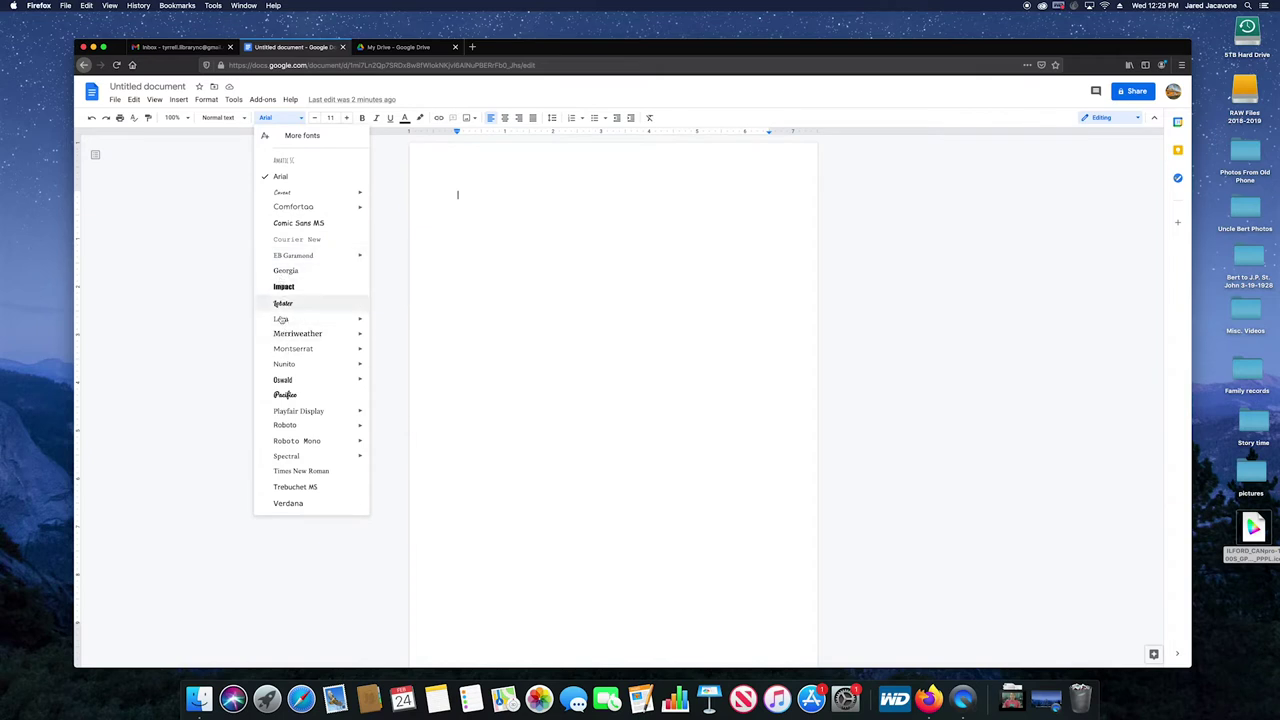
{"action": "mouse_move", "coordinate": [327, 361]}
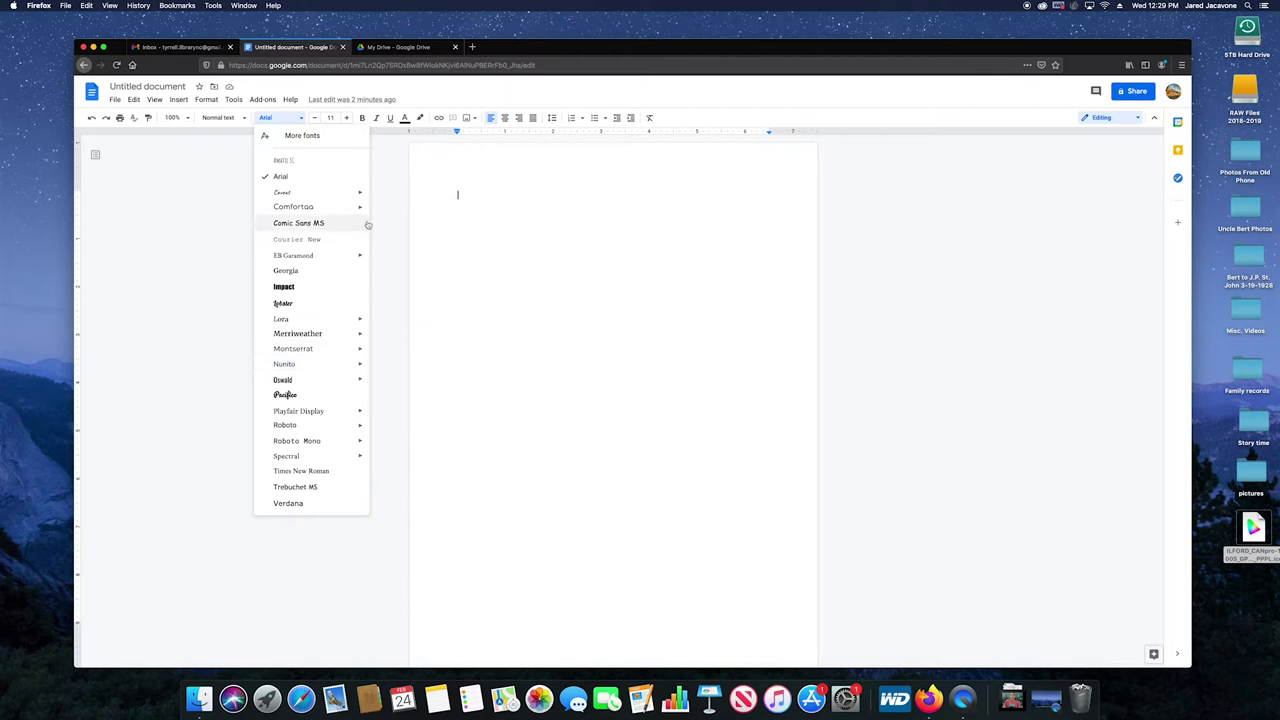
{"action": "left_click", "coordinate": [407, 251]}
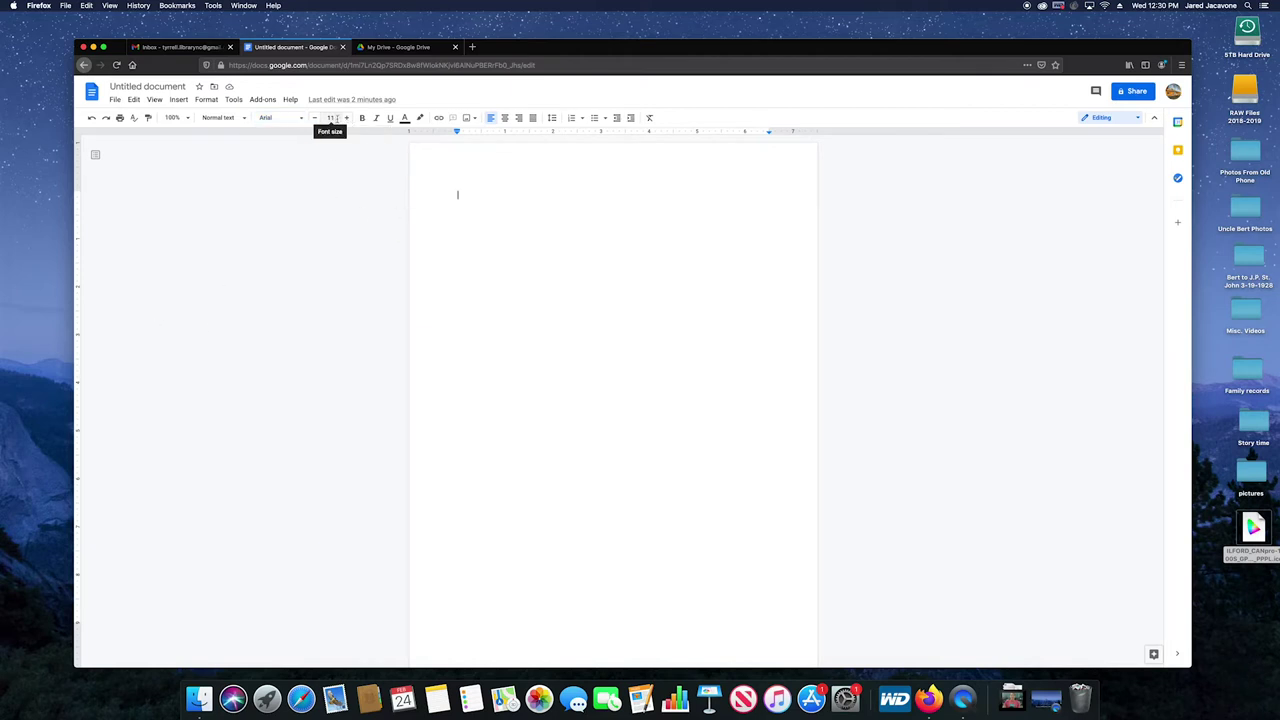
Enter a 45-point font size, then reduce it to 12 point
{"action": "left_click", "coordinate": [333, 118]}
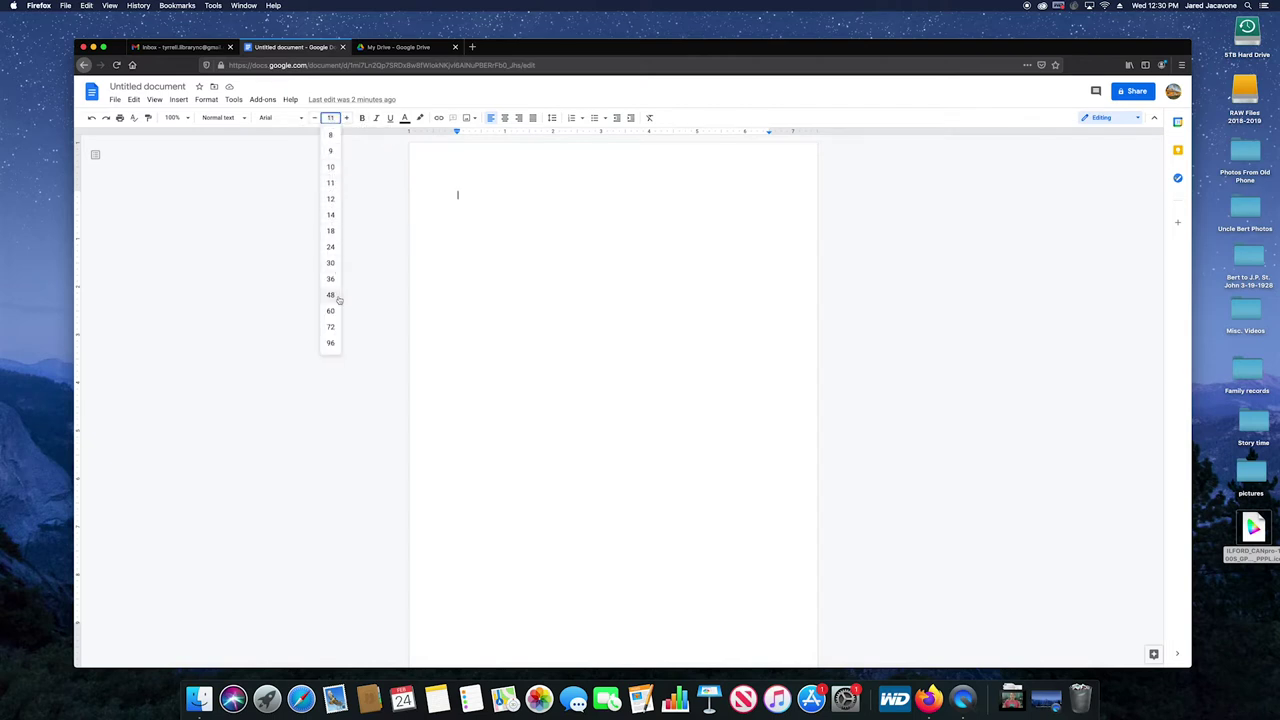
{"action": "type", "text": "45"}
{"action": "key", "text": "Return"}
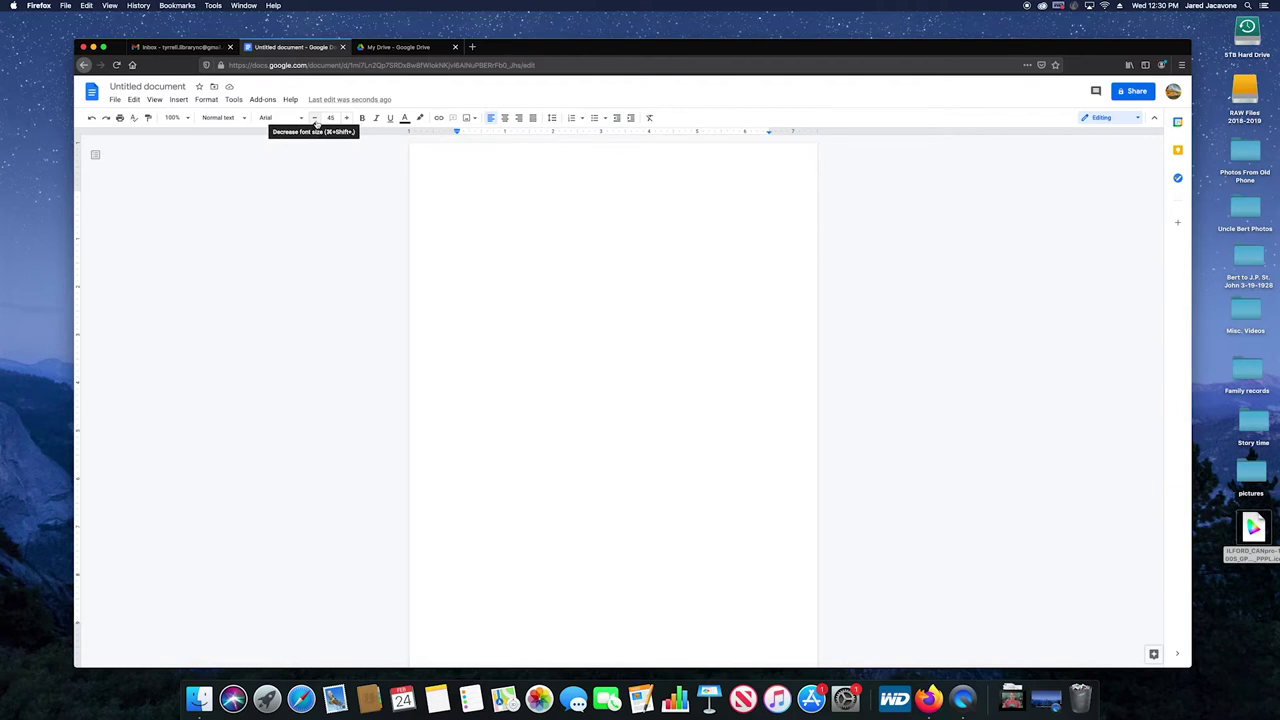
{"action": "left_click", "coordinate": [315, 119]}
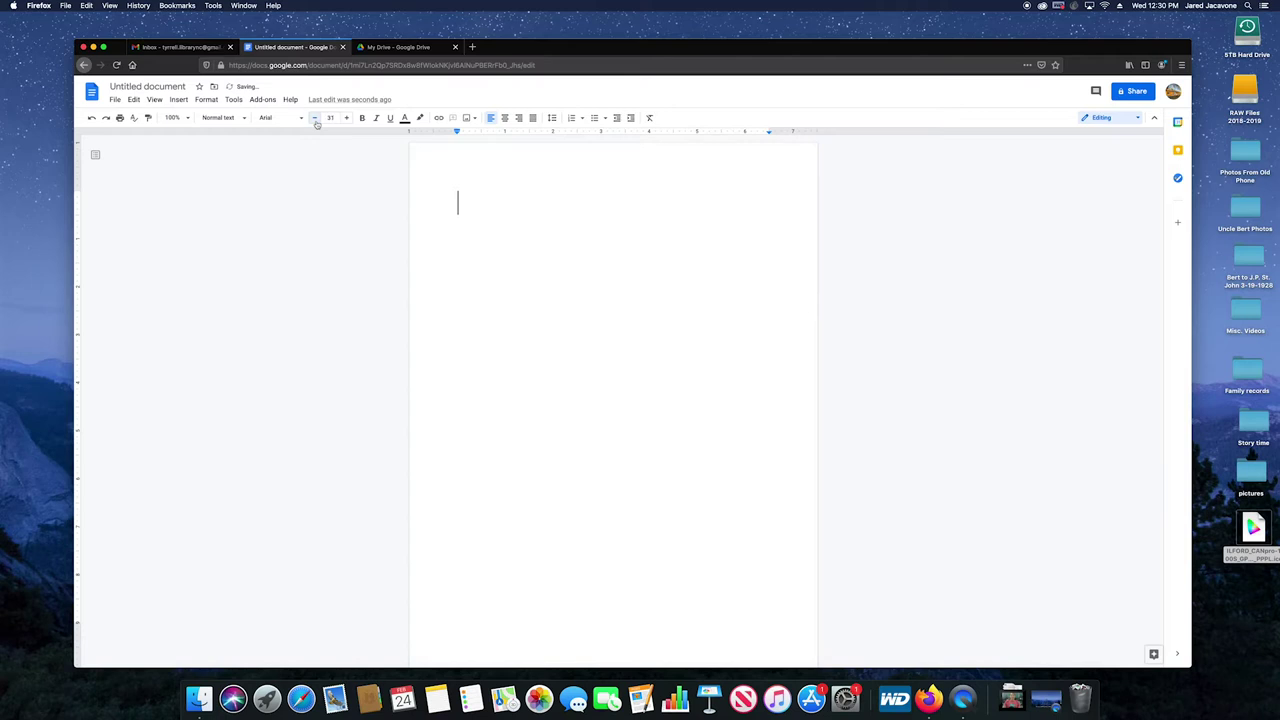
{"action": "left_click", "coordinate": [315, 119]}
{"action": "left_click", "coordinate": [316, 120]}
{"action": "left_click", "coordinate": [316, 119]}
{"action": "left_click", "coordinate": [316, 119]}
{"action": "left_click", "coordinate": [330, 118]}
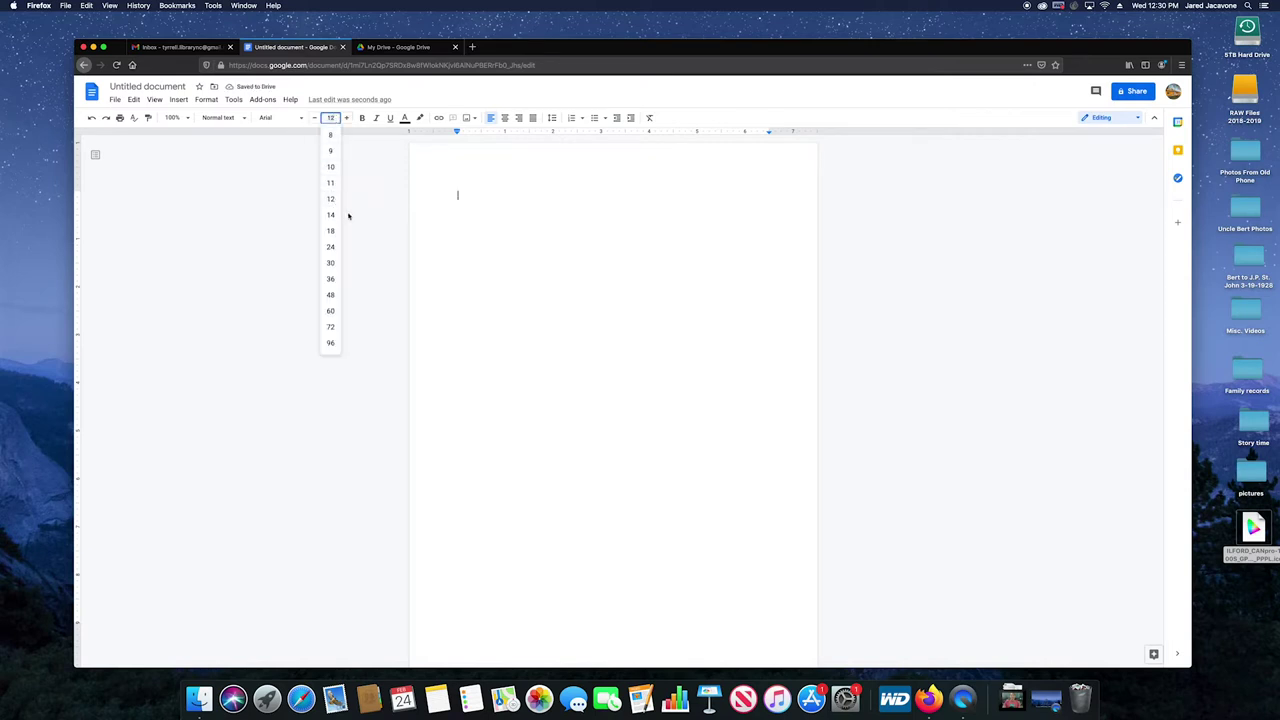
{"action": "left_click", "coordinate": [368, 153]}
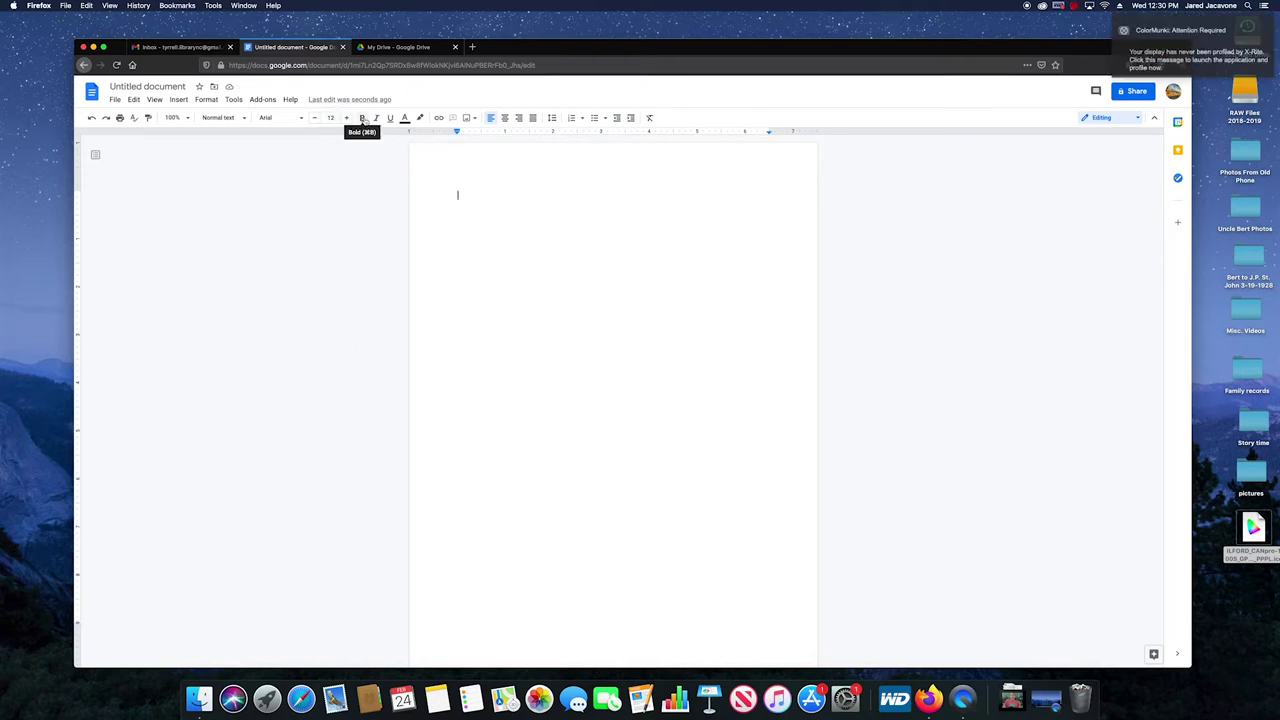
Type 'happy' in bold, then select it and remove the bold
{"action": "left_click", "coordinate": [363, 118]}
{"action": "type", "text": "N"}
{"action": "type", "text": "appy"}
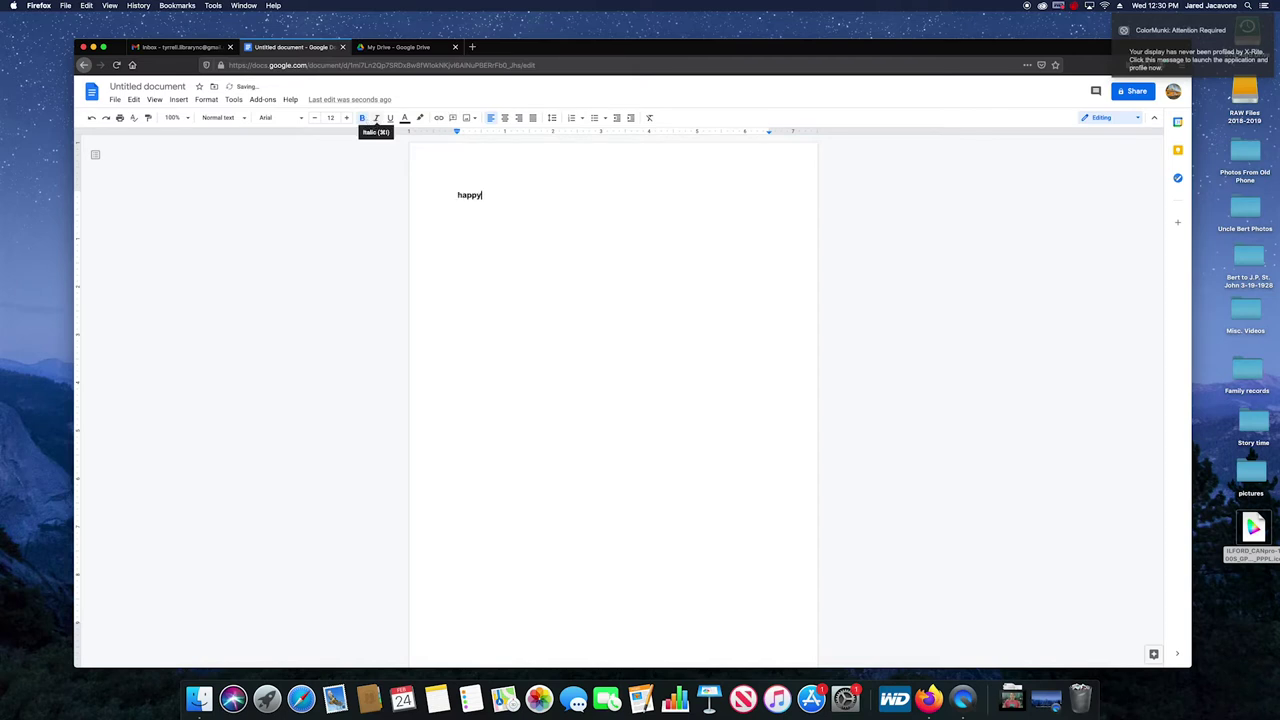
{"action": "key", "text": "super+a"}
{"action": "left_click", "coordinate": [530, 208]}
{"action": "key", "text": "super+a"}
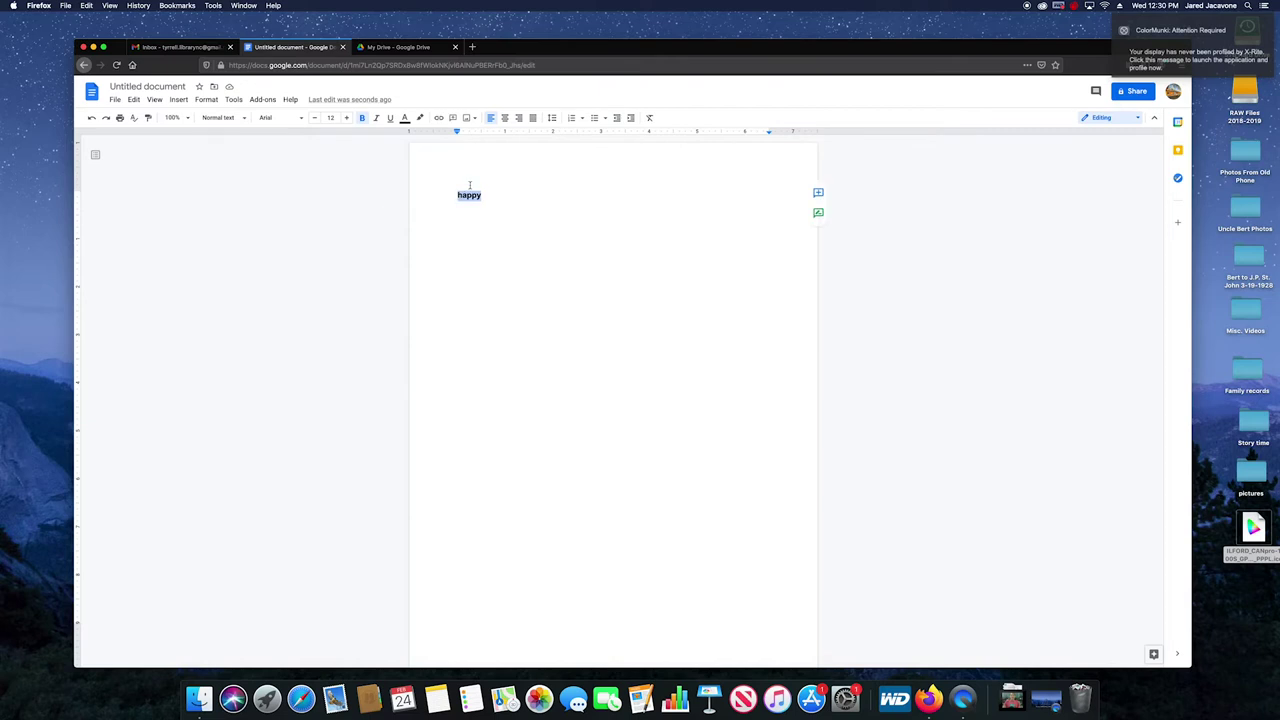
{"action": "left_click", "coordinate": [364, 118]}
{"action": "left_click", "coordinate": [486, 191]}
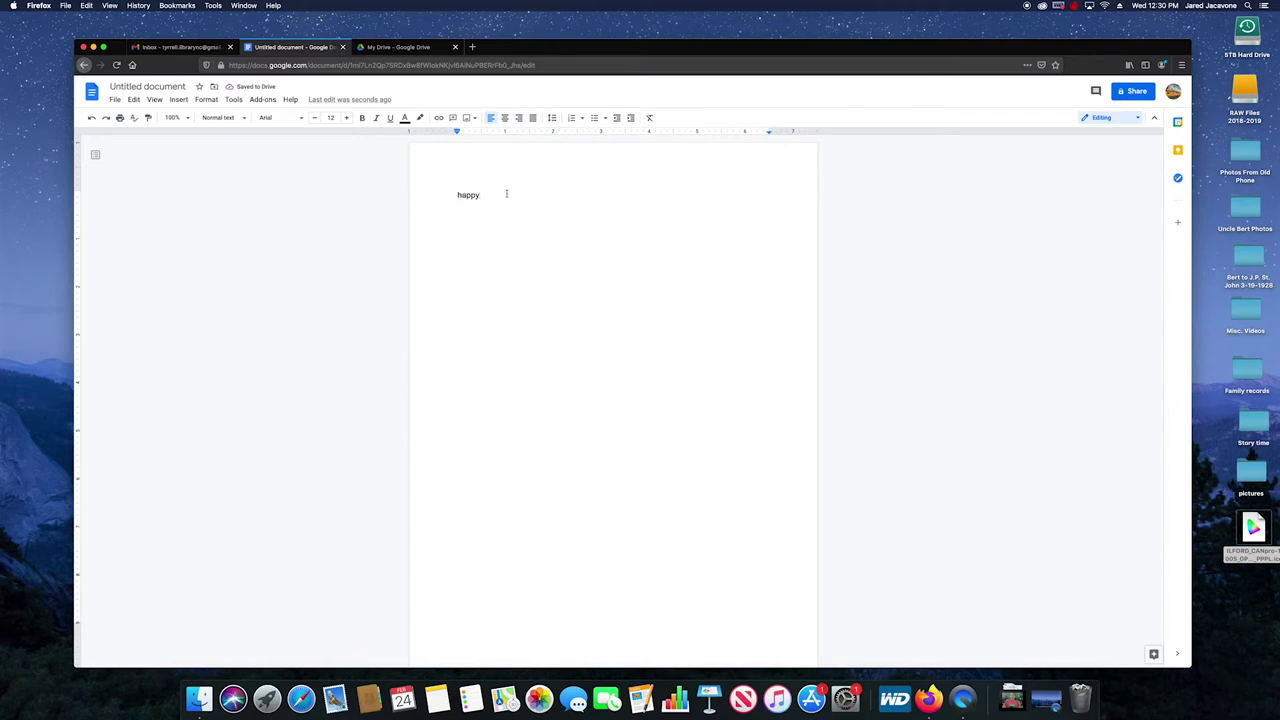
Turn italic on and off for 'happy', then underline it
{"action": "left_click_drag", "start_coordinate": [494, 195], "coordinate": [425, 195]}
{"action": "left_click", "coordinate": [377, 118]}
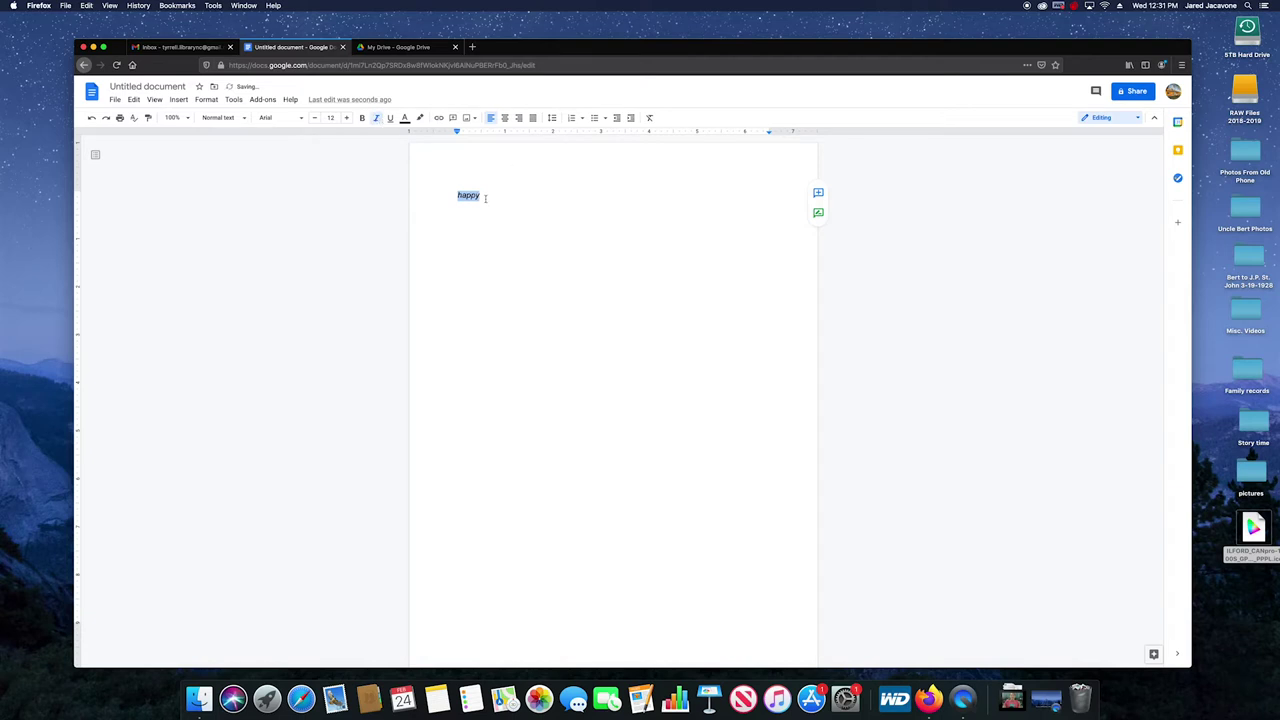
{"action": "left_click", "coordinate": [377, 118]}
{"action": "left_click", "coordinate": [389, 119]}
{"action": "left_click", "coordinate": [406, 119]}
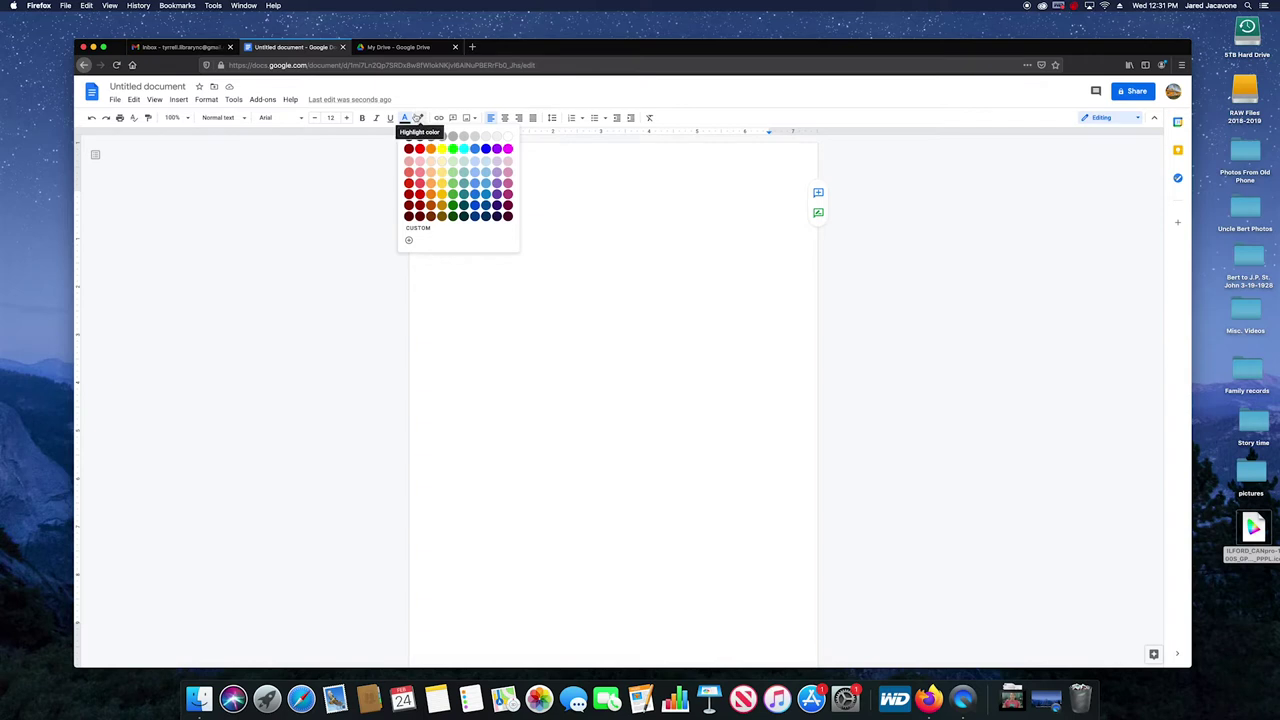
{"action": "left_click", "coordinate": [418, 118]}
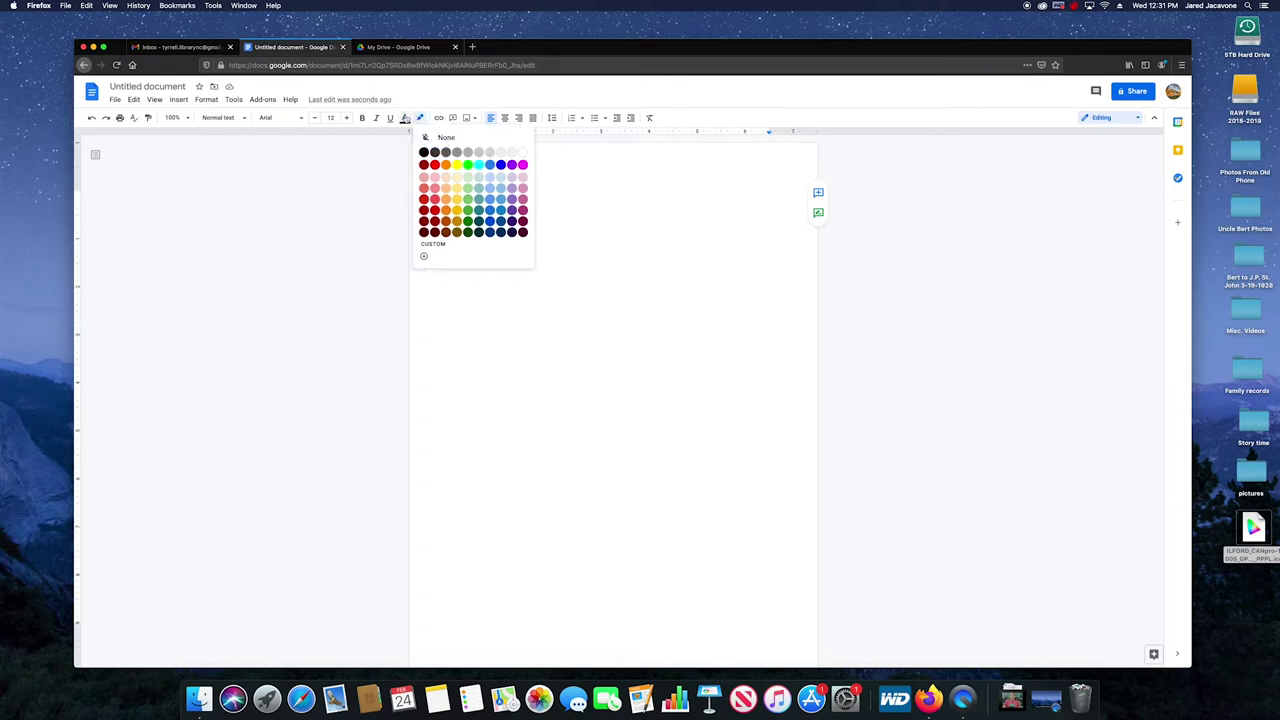
{"action": "left_click", "coordinate": [405, 118]}
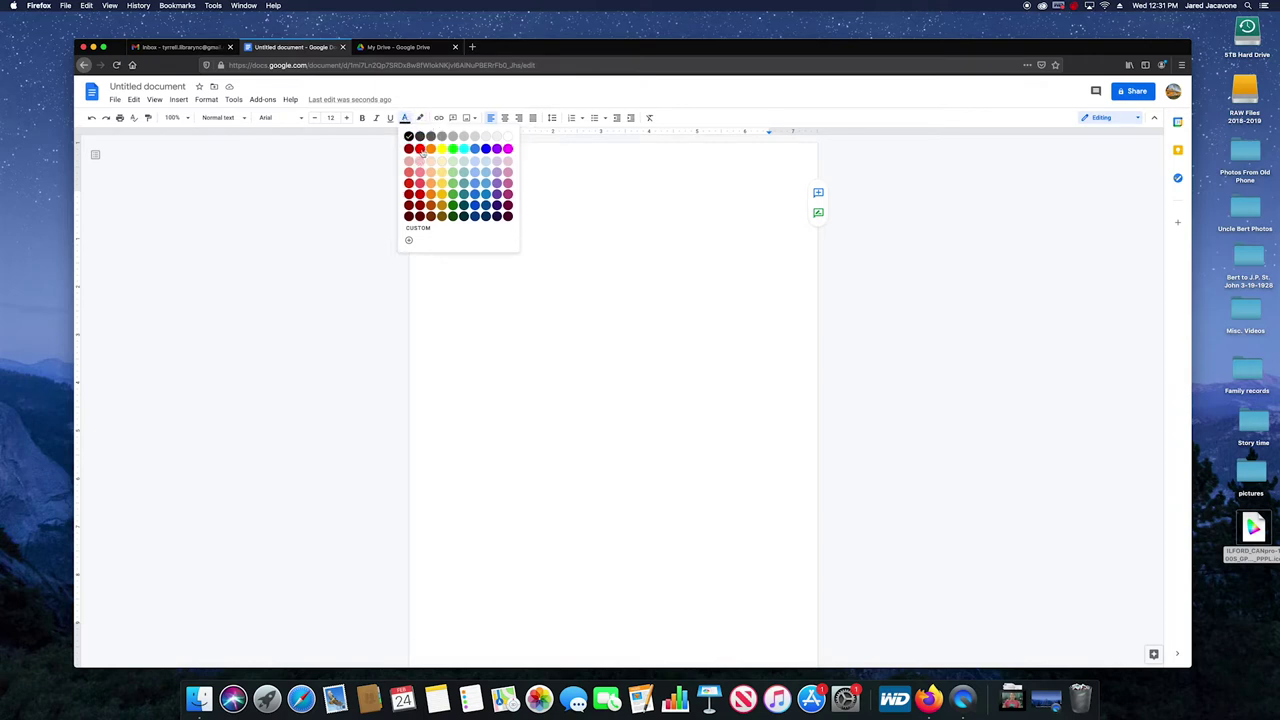
{"action": "left_click", "coordinate": [420, 149]}
{"action": "left_click", "coordinate": [488, 185]}
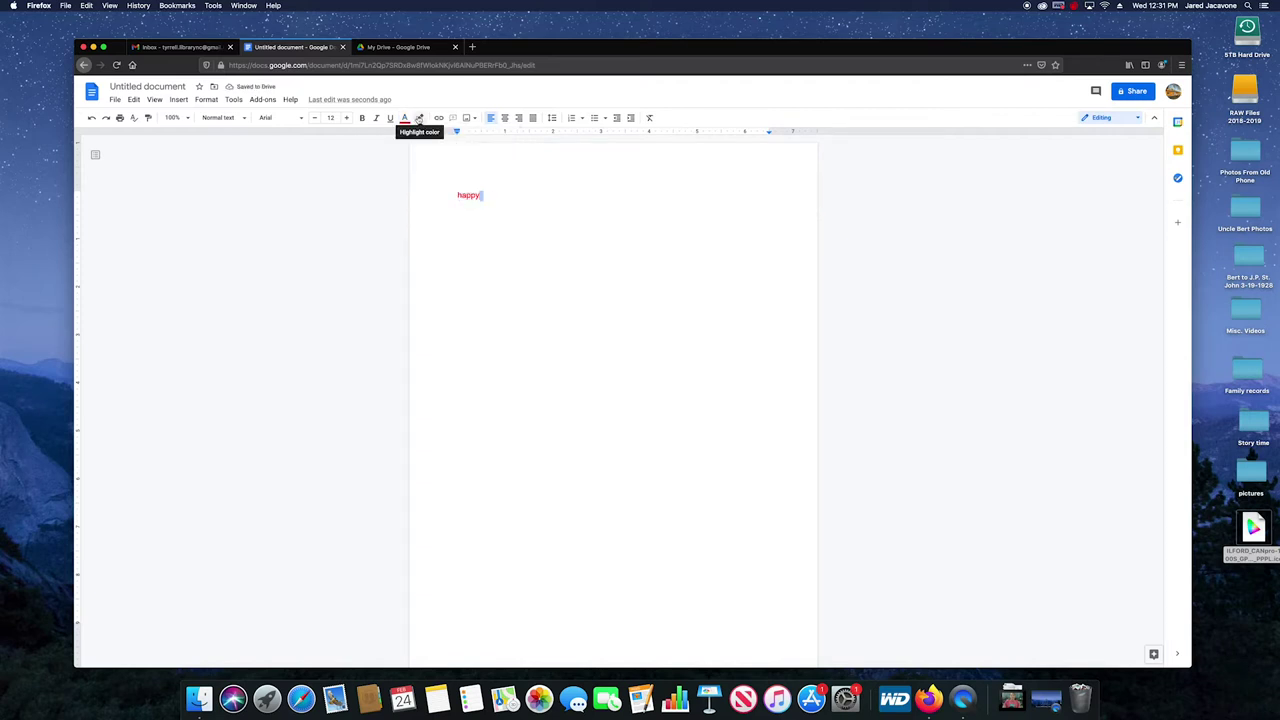
{"action": "left_click_drag", "start_coordinate": [485, 195], "coordinate": [450, 194]}
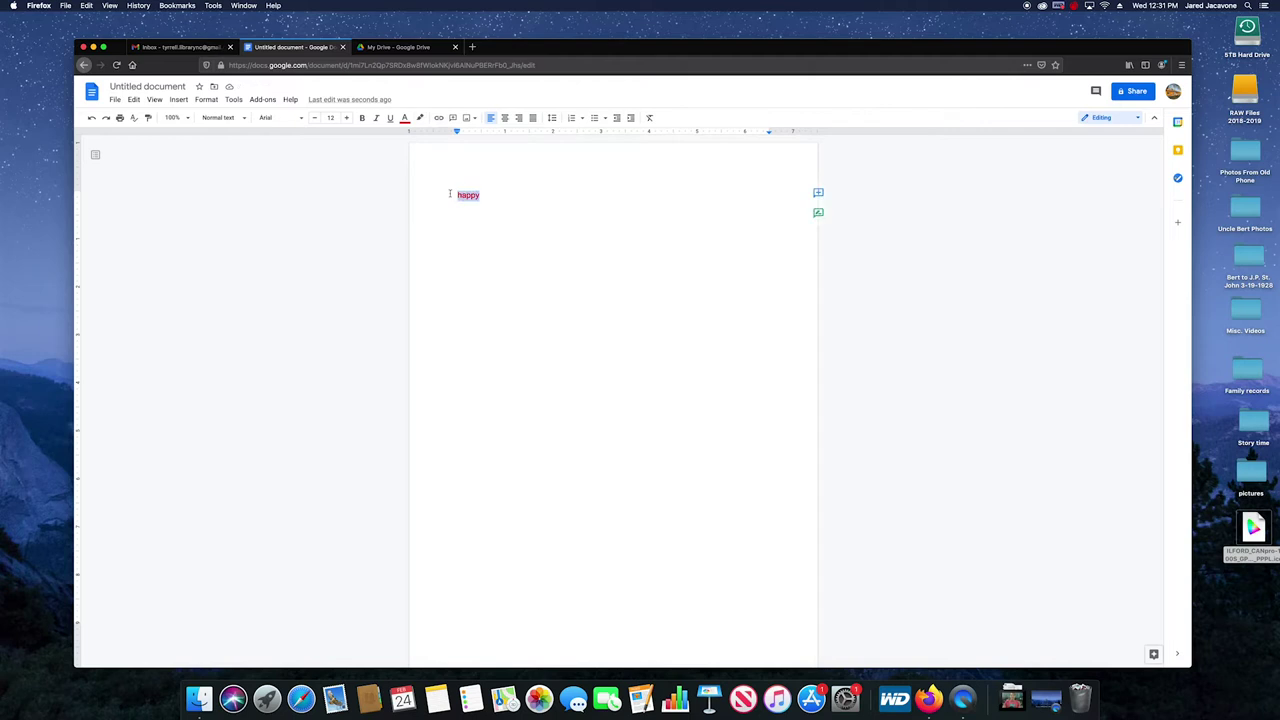
{"action": "left_click", "coordinate": [419, 118]}
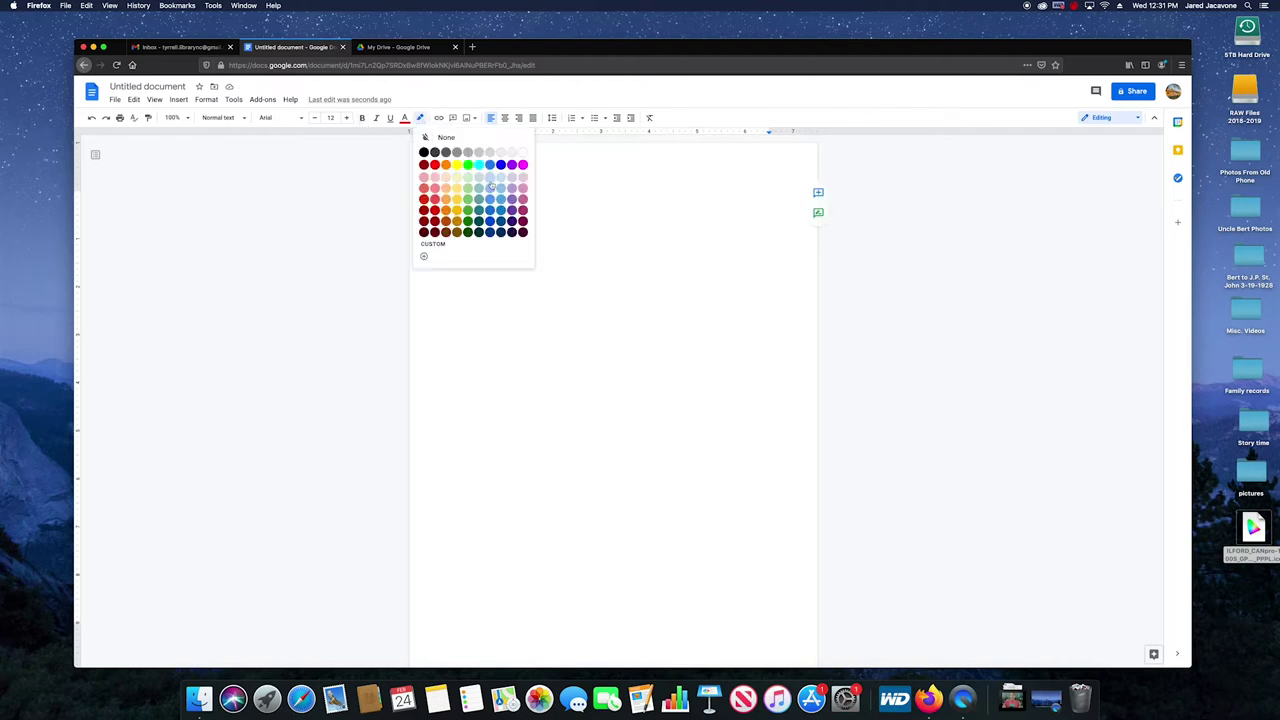
{"action": "left_click", "coordinate": [456, 188]}
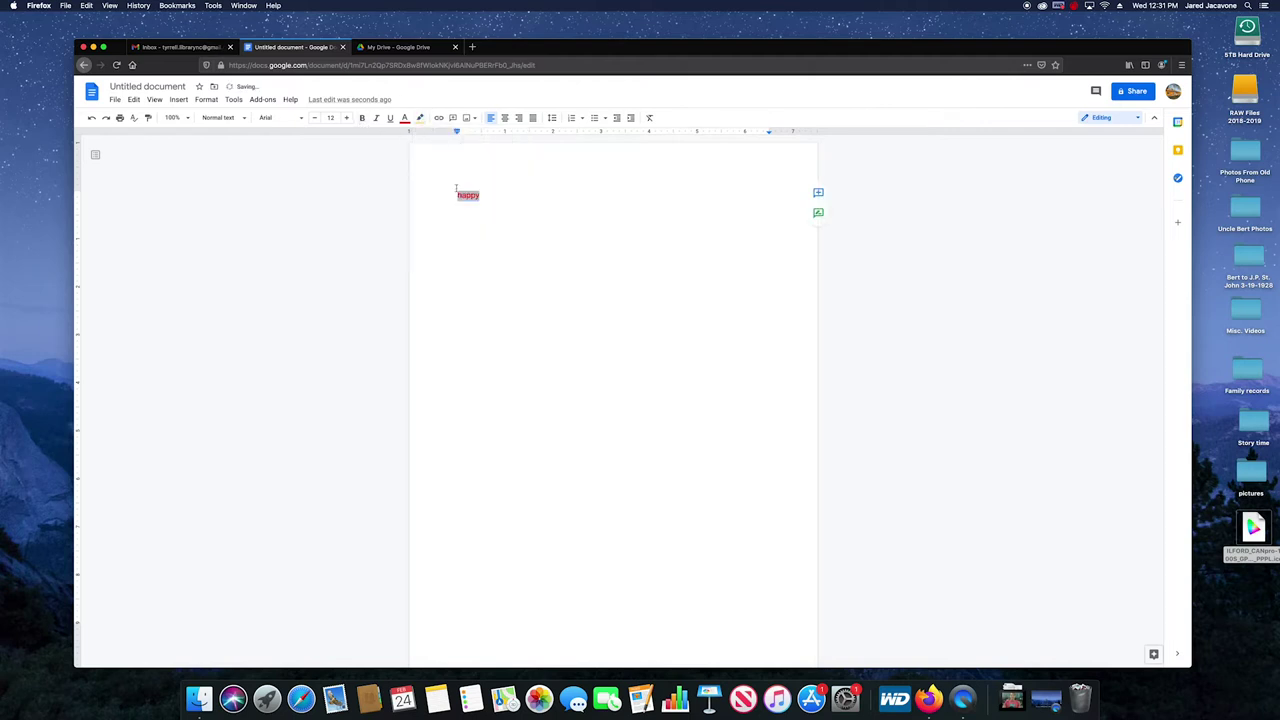
{"action": "left_click", "coordinate": [514, 203]}
{"action": "left_click_drag", "start_coordinate": [504, 196], "coordinate": [443, 194]}
{"action": "left_click", "coordinate": [420, 118]}
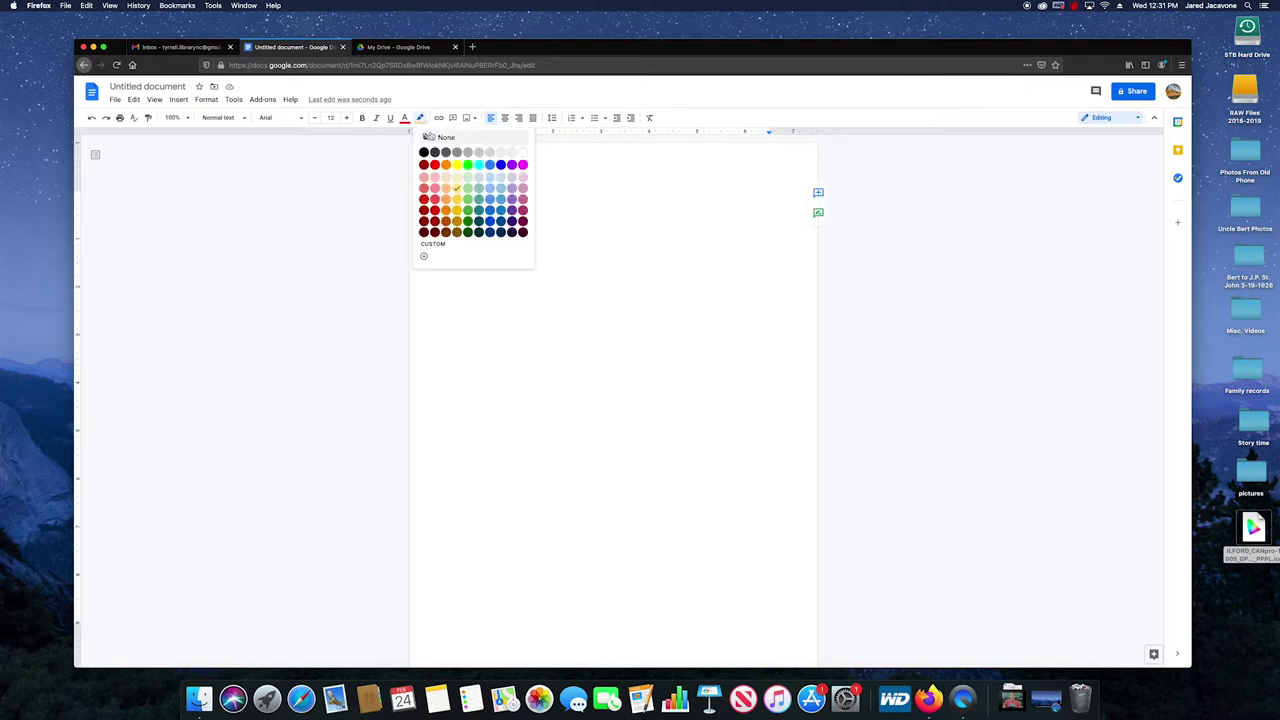
{"action": "left_click", "coordinate": [432, 136]}
{"action": "left_click", "coordinate": [405, 118]}
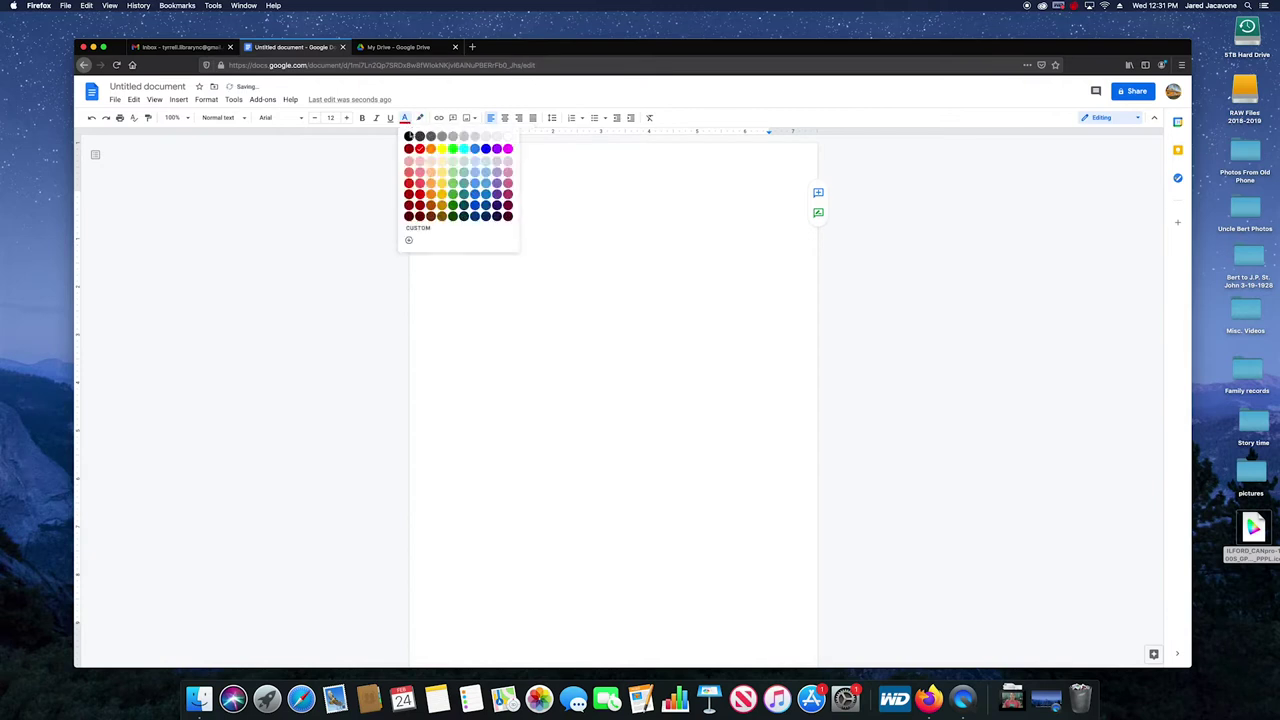
{"action": "left_click", "coordinate": [407, 135]}
{"action": "left_click", "coordinate": [501, 195]}
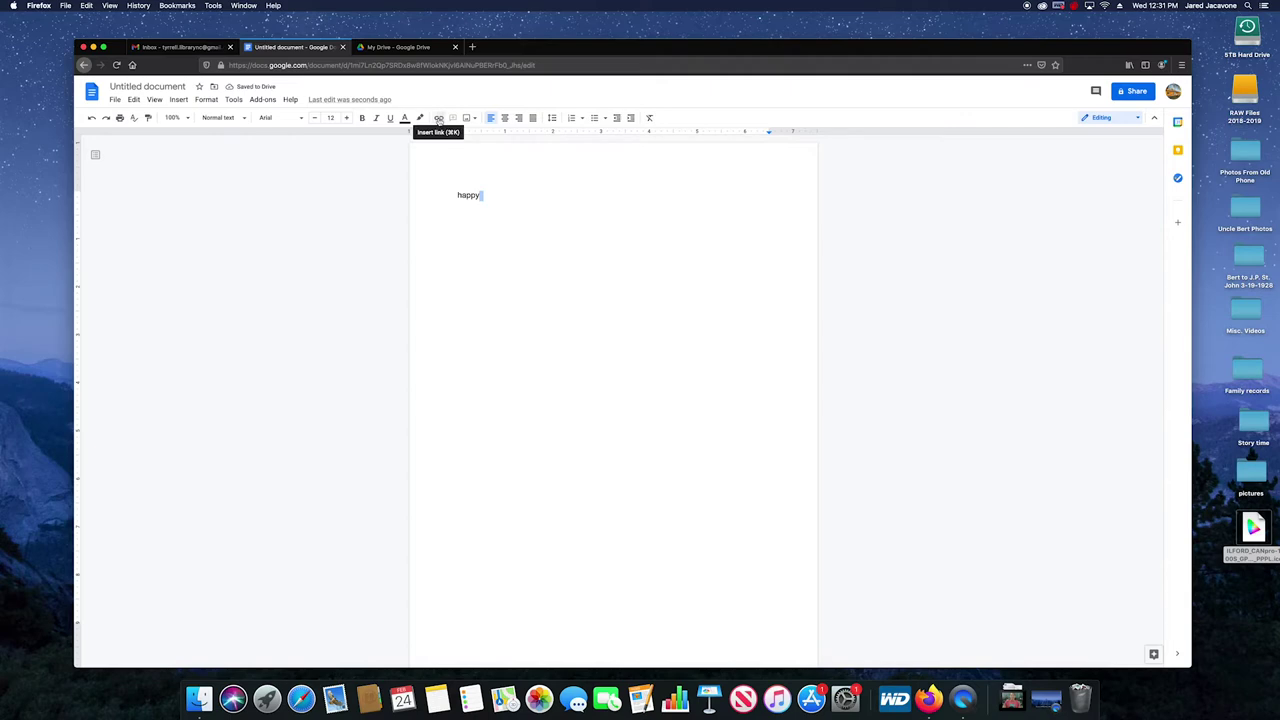
Load imdb.com in a new browser tab and select its page address
{"action": "left_click", "coordinate": [472, 47]}
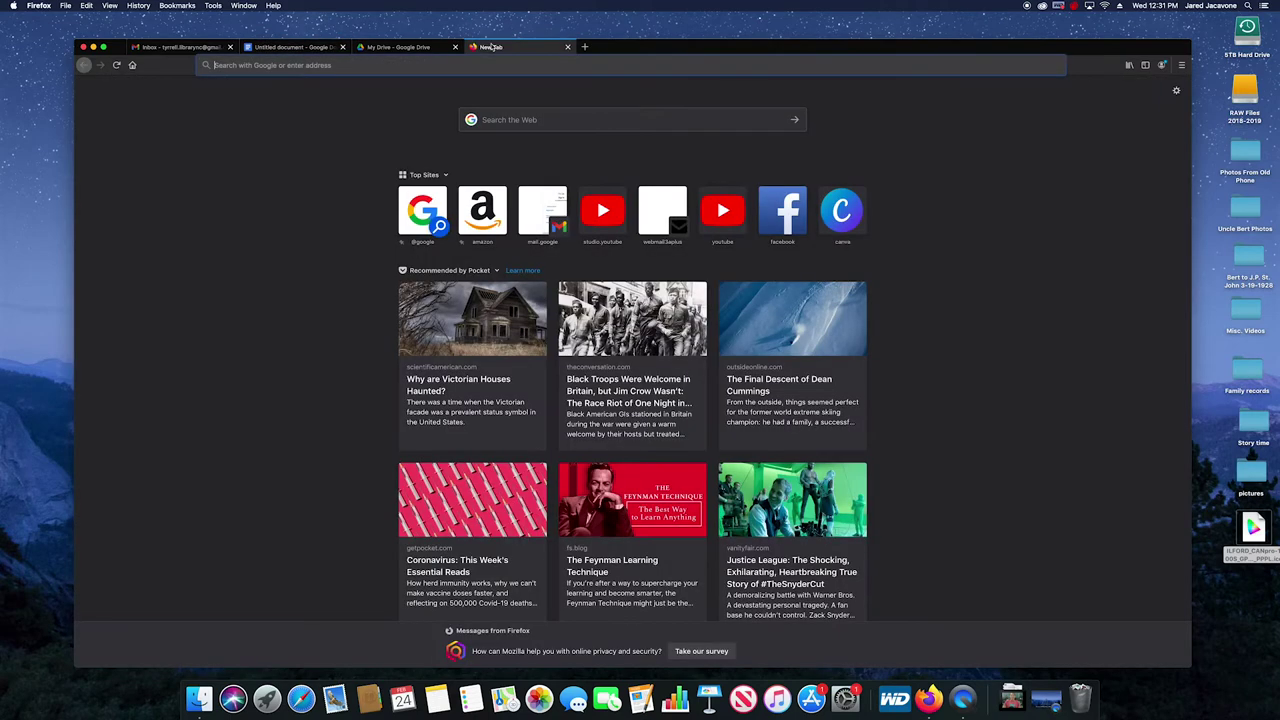
{"action": "type", "text": "indeed"}
{"action": "type", "text": "im"}
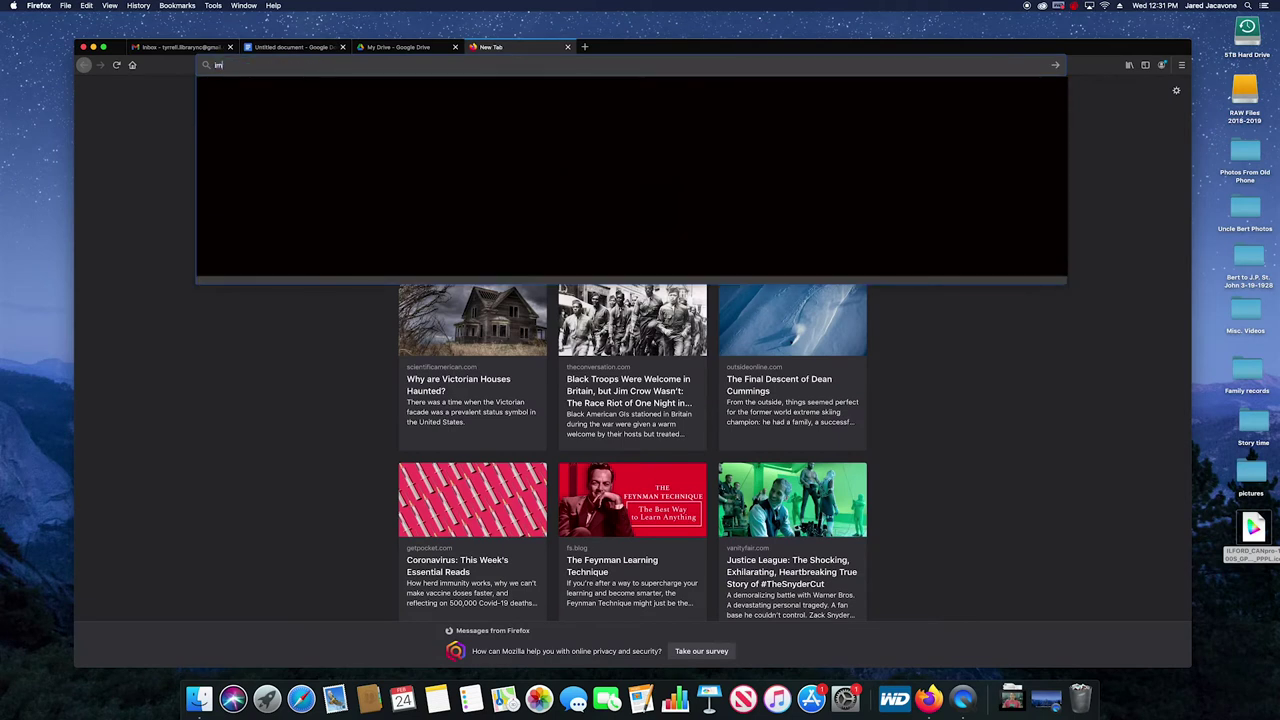
{"action": "type", "text": "db.co"}
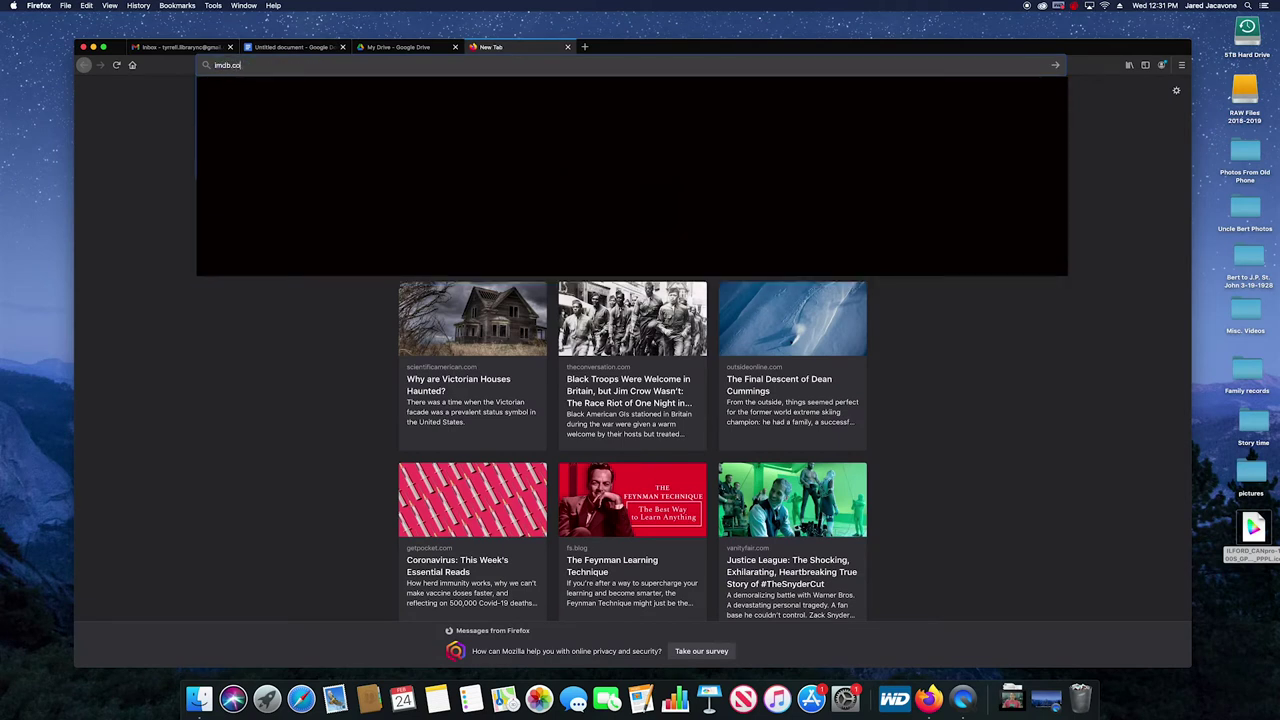
{"action": "key", "text": "Return"}
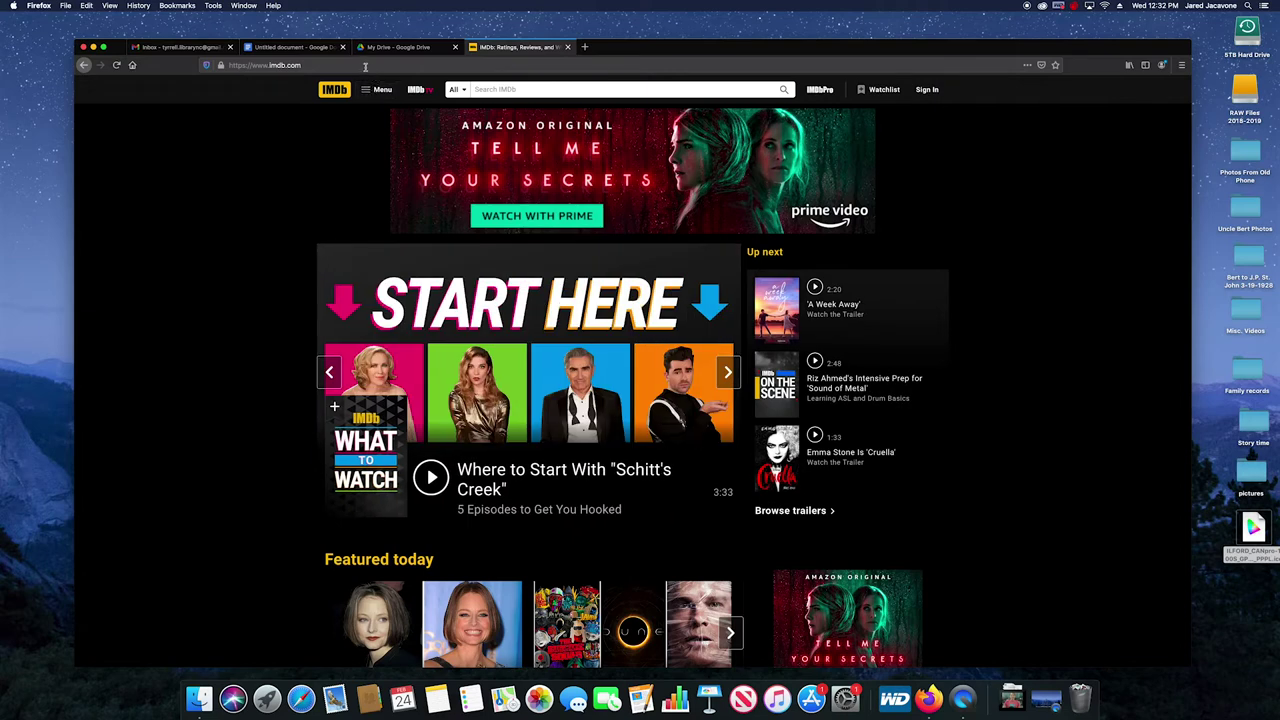
{"action": "left_click", "coordinate": [368, 66]}
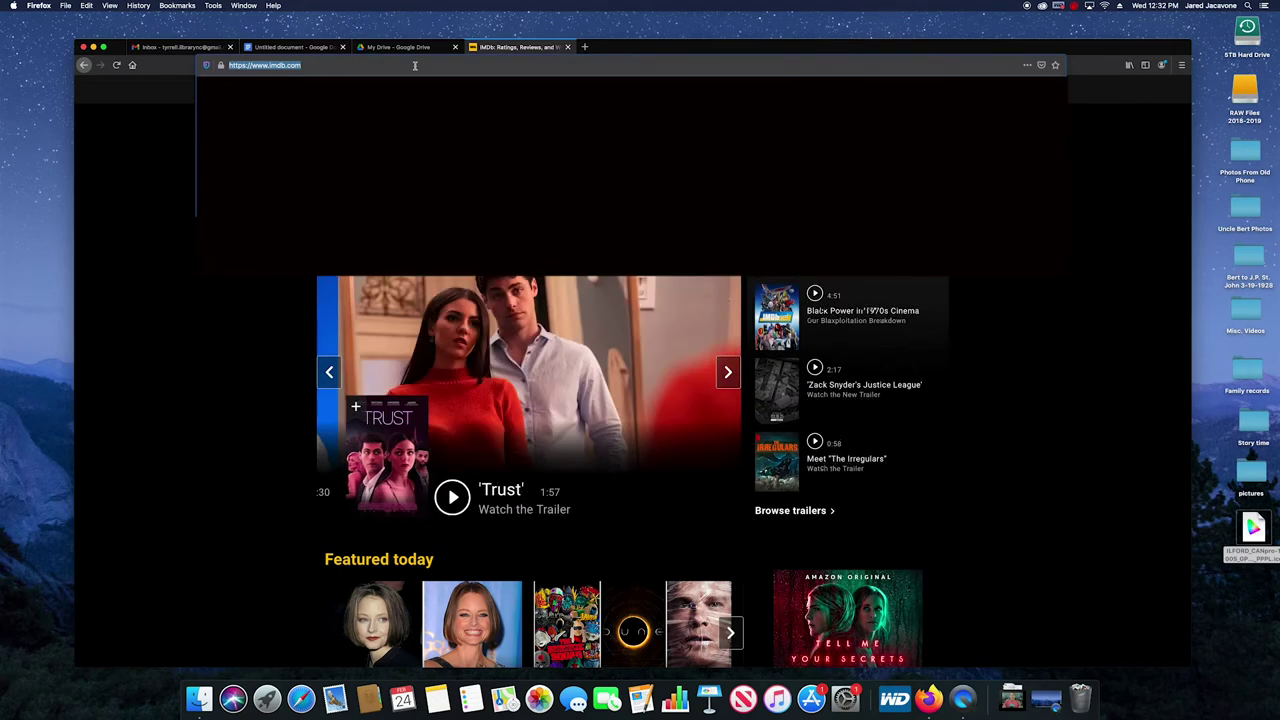
{"action": "left_click", "coordinate": [128, 205]}
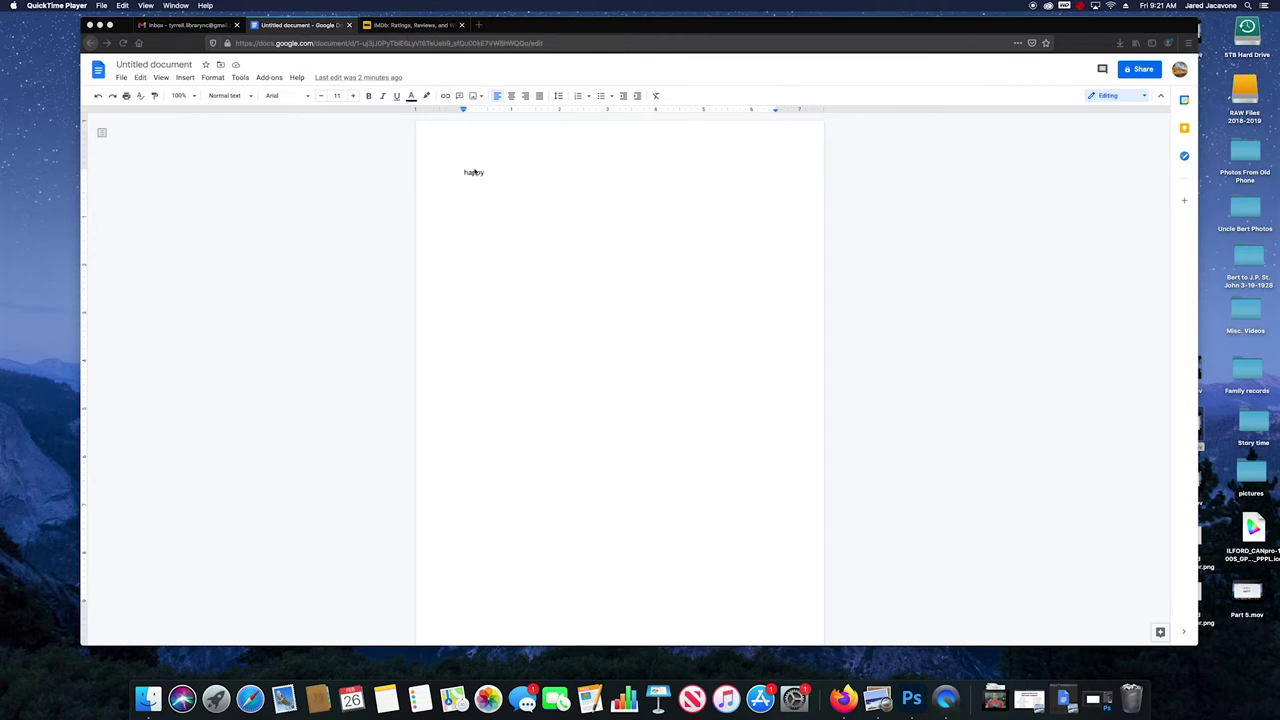
{"action": "left_click_drag", "start_coordinate": [488, 172], "coordinate": [461, 173]}
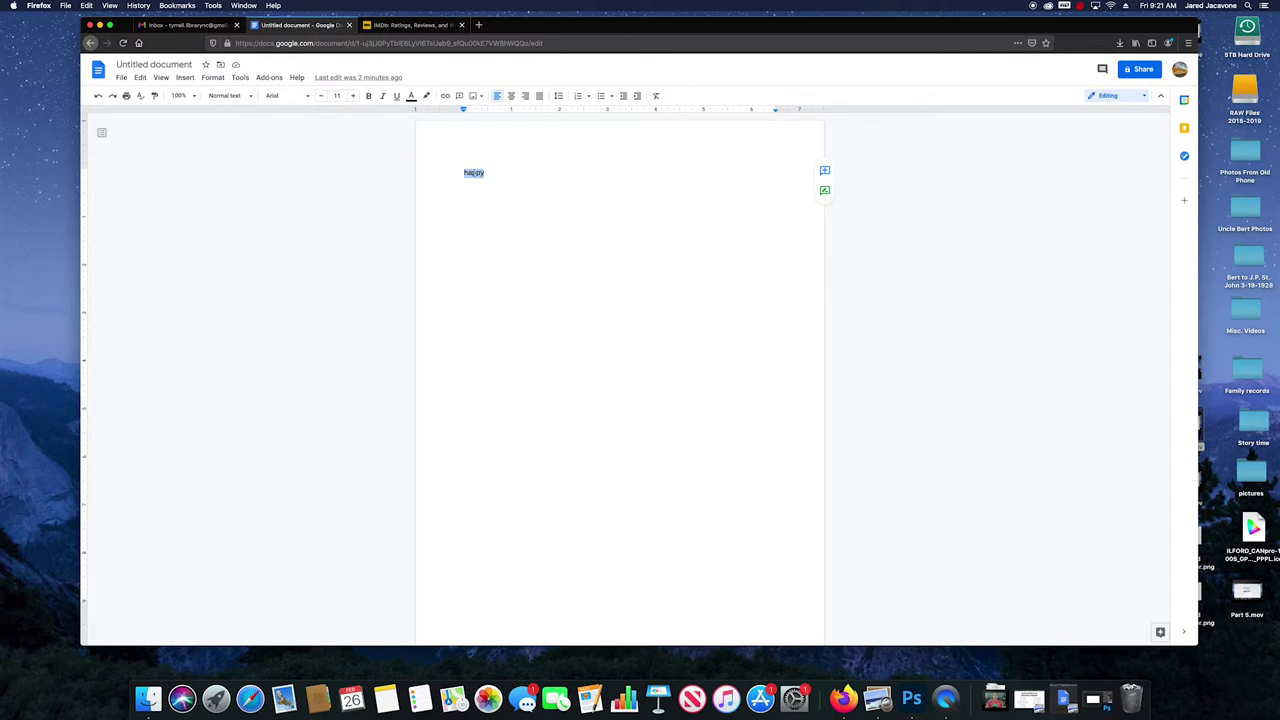
{"action": "right_click", "coordinate": [474, 173]}
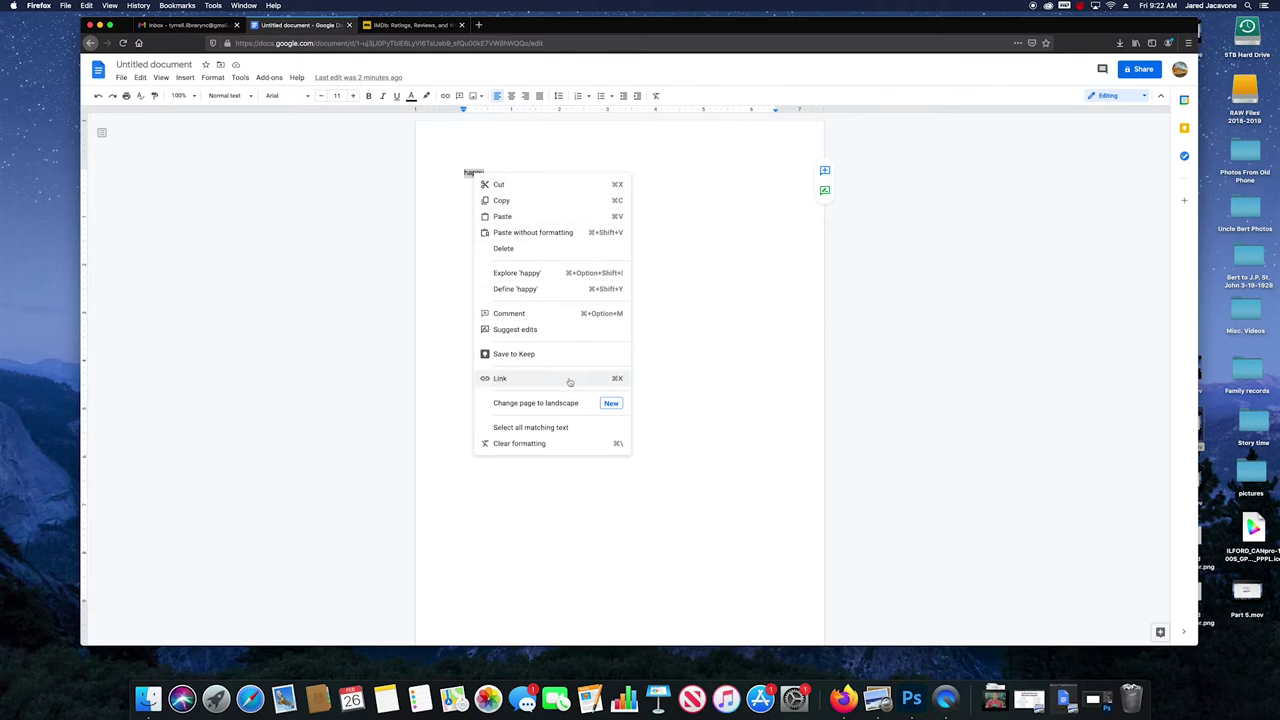
{"action": "left_click", "coordinate": [485, 175]}
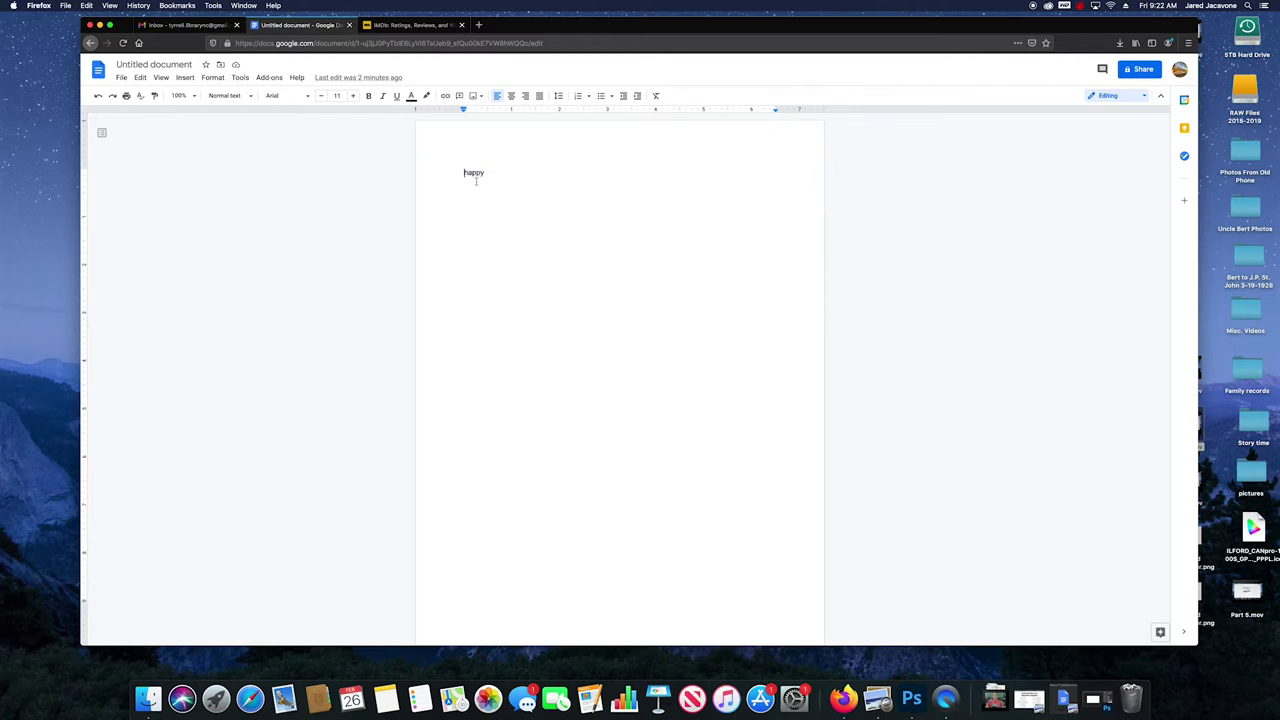
{"action": "left_click_drag", "start_coordinate": [489, 175], "coordinate": [464, 177]}
{"action": "left_click", "coordinate": [445, 97]}
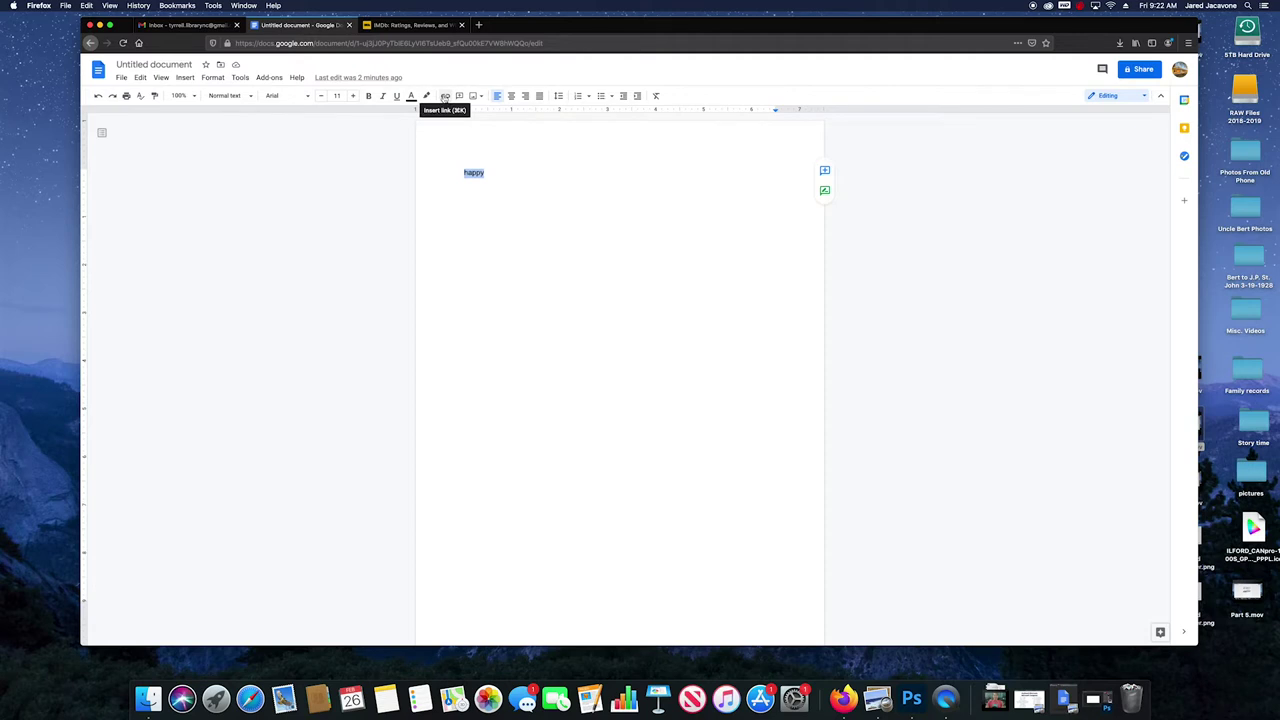
{"action": "left_click", "coordinate": [445, 96]}
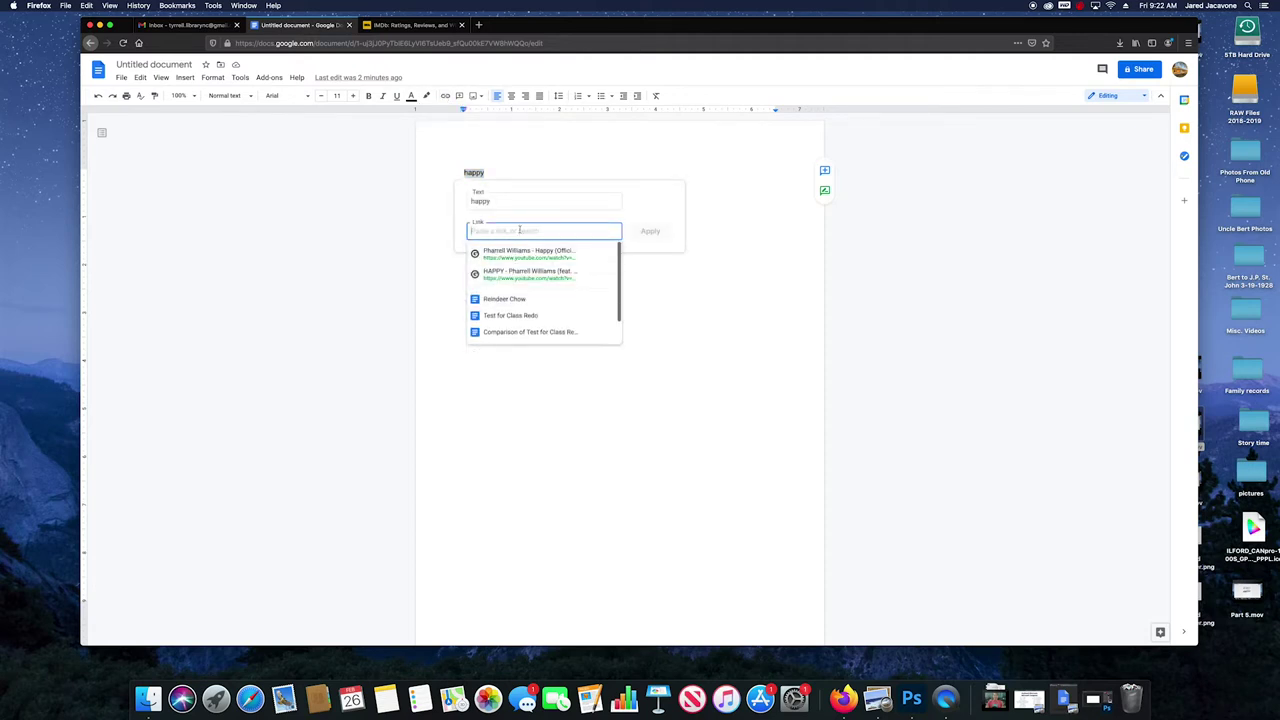
{"action": "type", "text": "https://www.imdb.com/"}
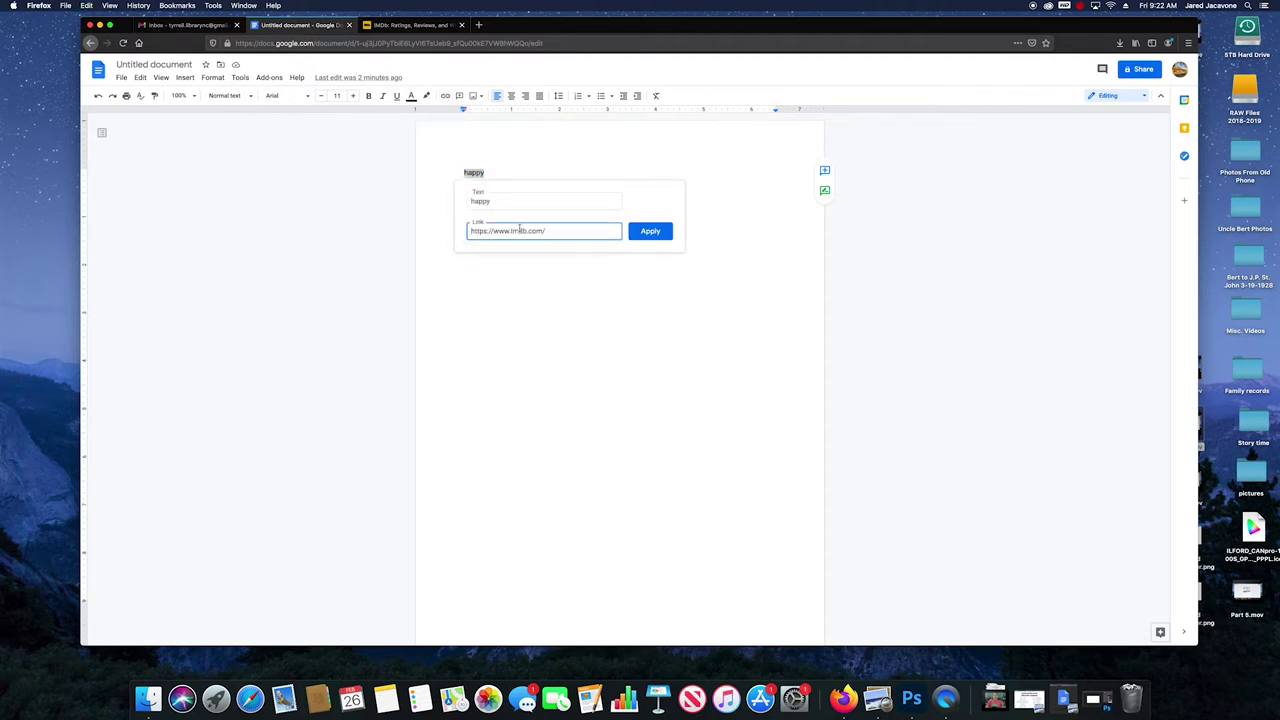
{"action": "left_click", "coordinate": [641, 231]}
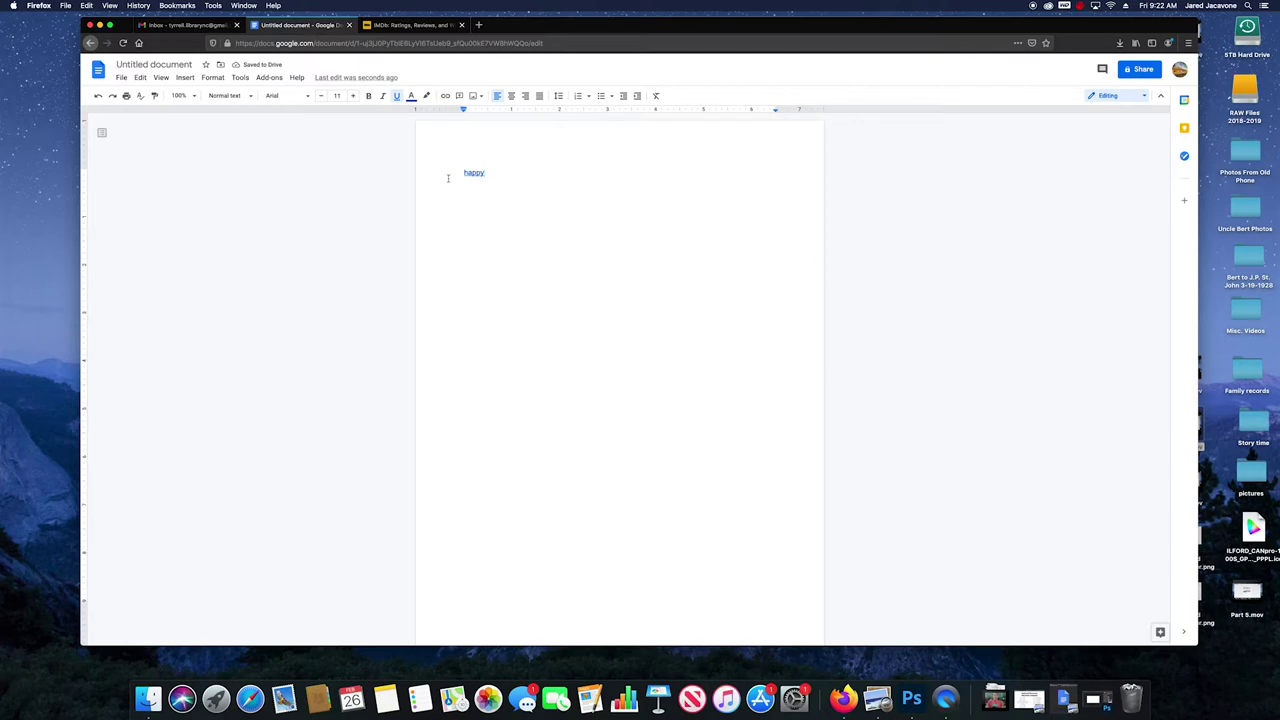
{"action": "left_click", "coordinate": [478, 173]}
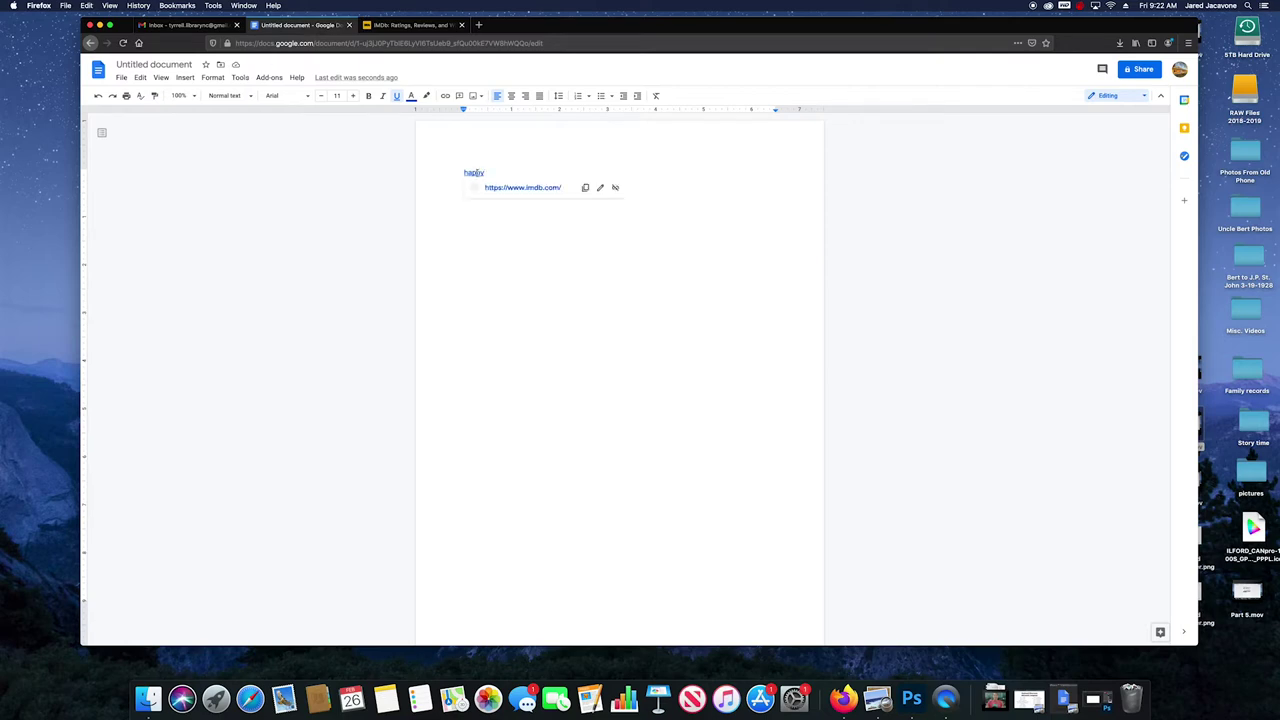
Follow the IMDb link from 'happy' and come back, leaving the link unchanged
{"action": "left_click", "coordinate": [513, 188]}
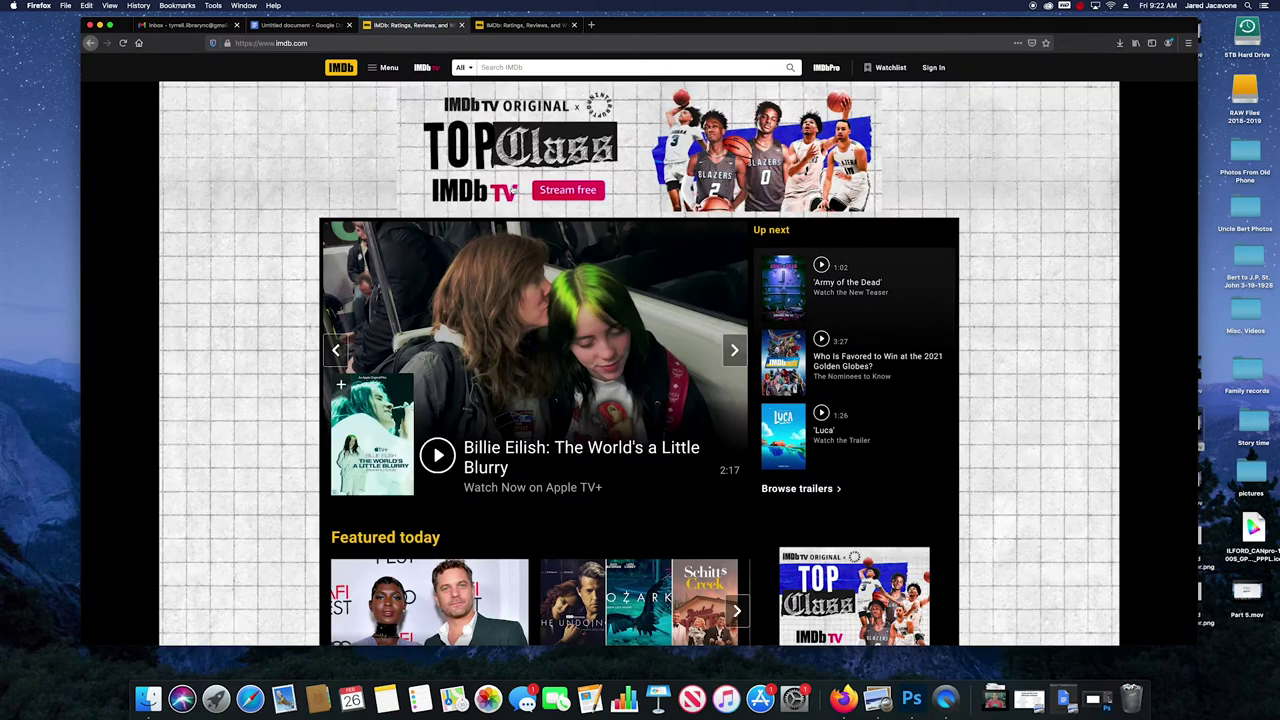
{"action": "left_click", "coordinate": [462, 25]}
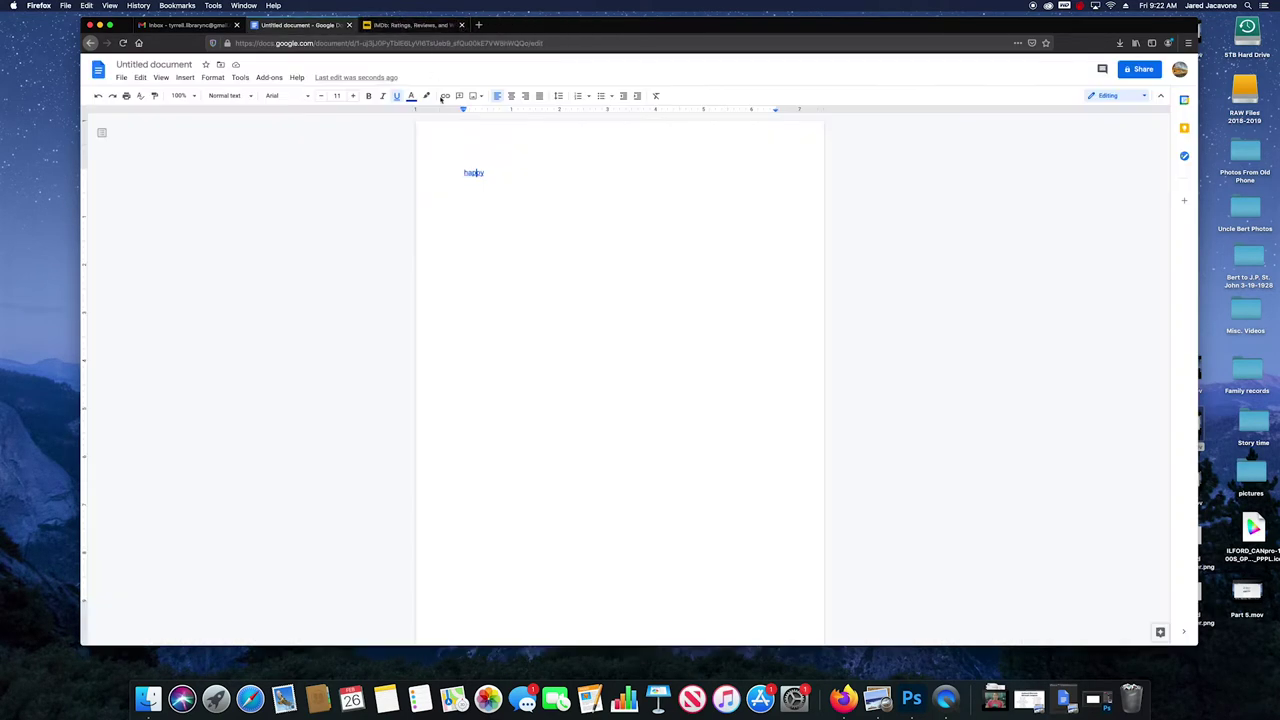
{"action": "right_click", "coordinate": [476, 174]}
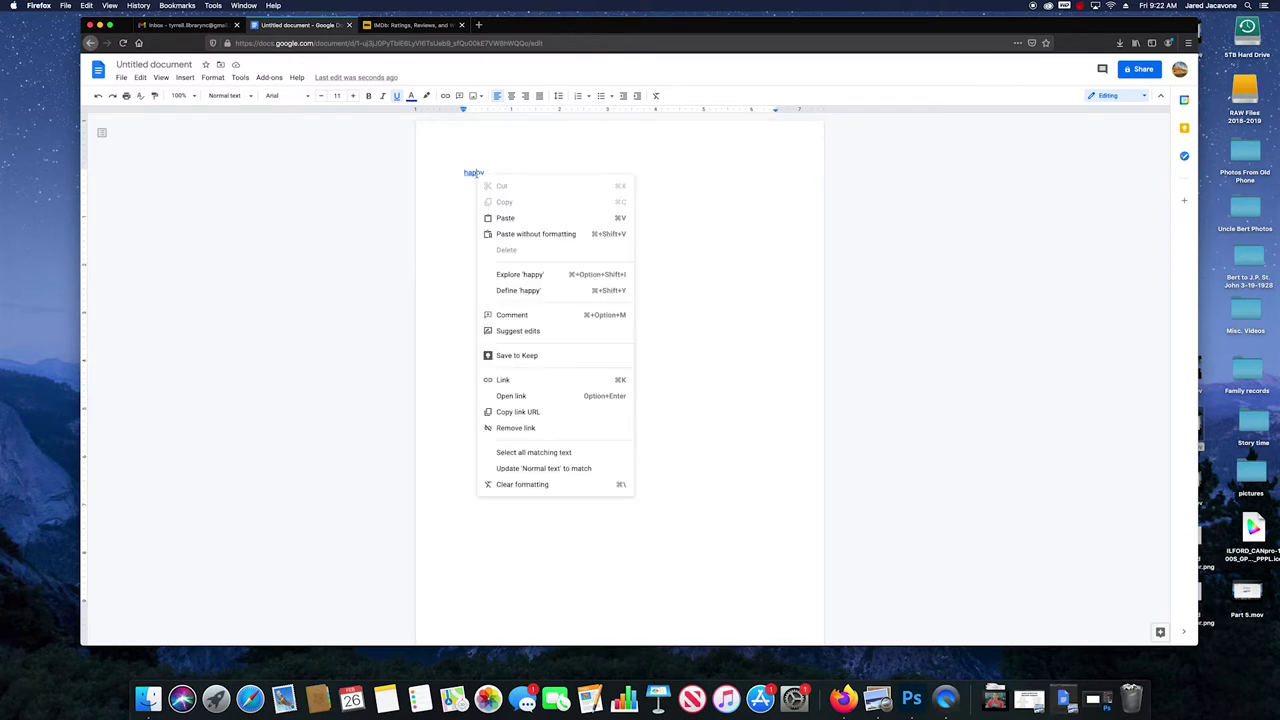
{"action": "left_click", "coordinate": [499, 167]}
{"action": "left_click", "coordinate": [483, 172]}
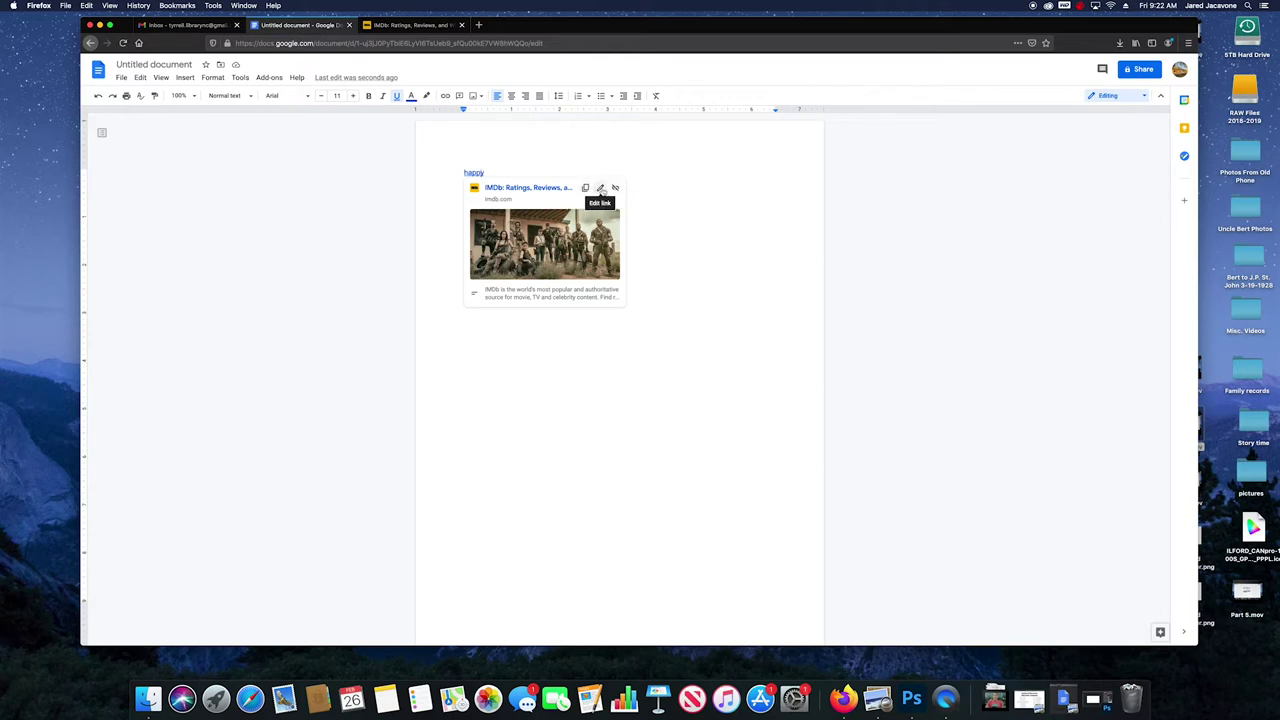
{"action": "left_click", "coordinate": [601, 189]}
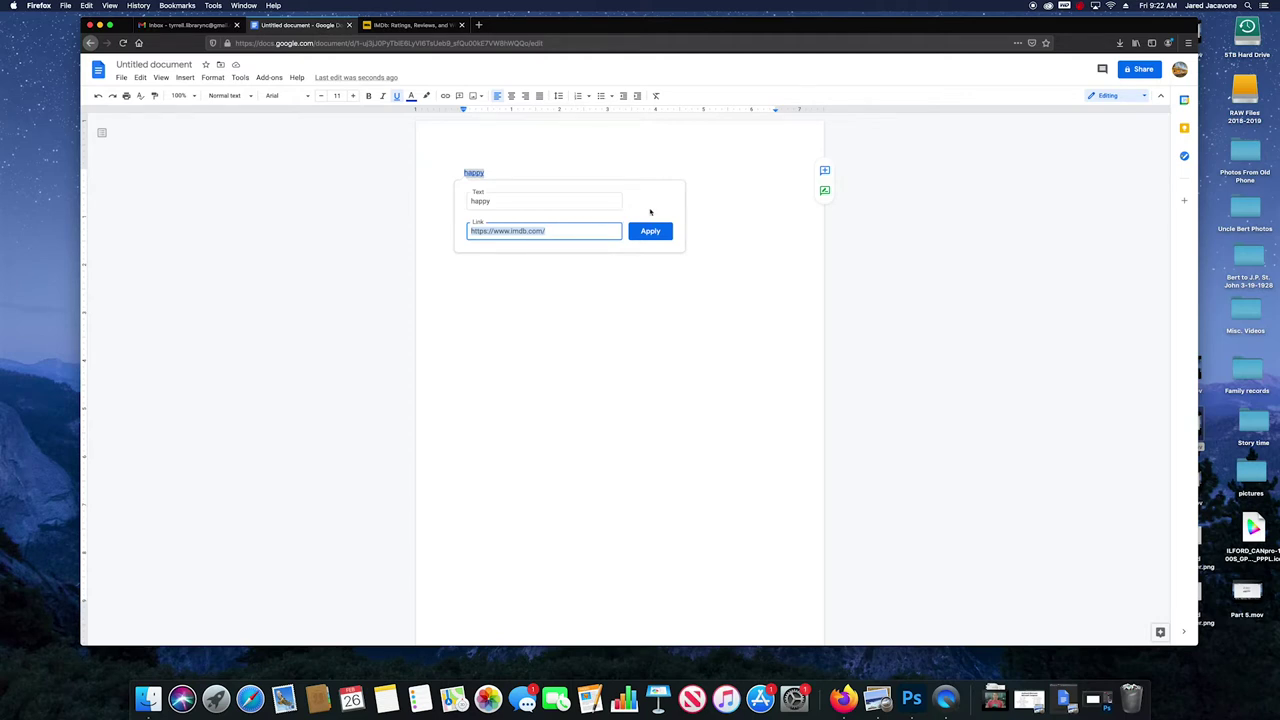
{"action": "left_click", "coordinate": [649, 233]}
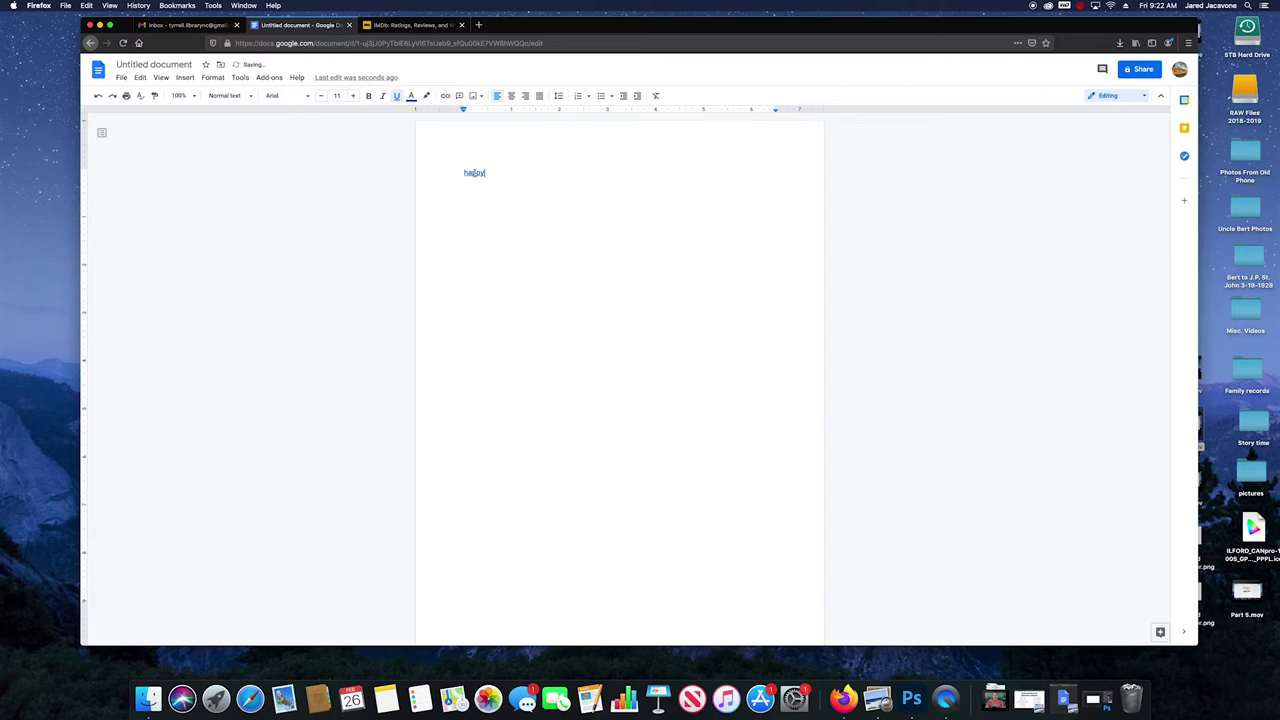
Remove the link from 'happy' and delete the word
{"action": "mouse_move", "coordinate": [474, 173]}
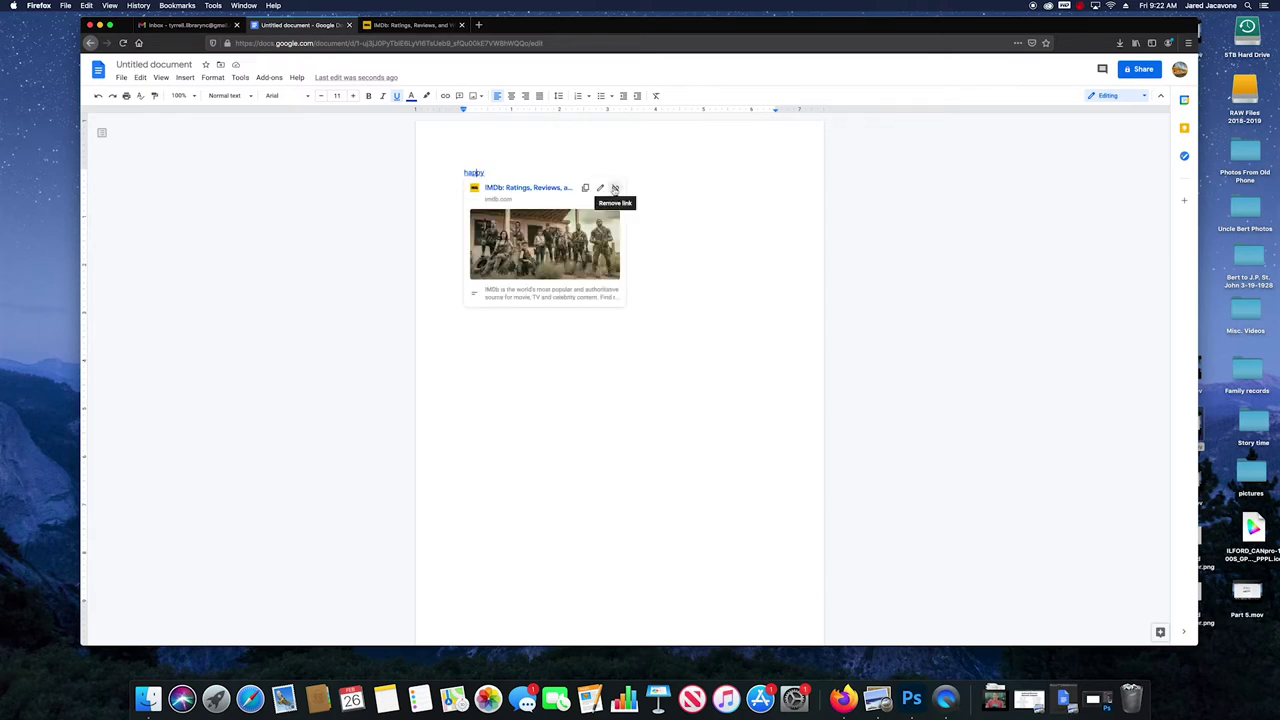
{"action": "left_click", "coordinate": [614, 189]}
{"action": "double_click", "coordinate": [480, 172]}
{"action": "key", "text": "BackSpace"}
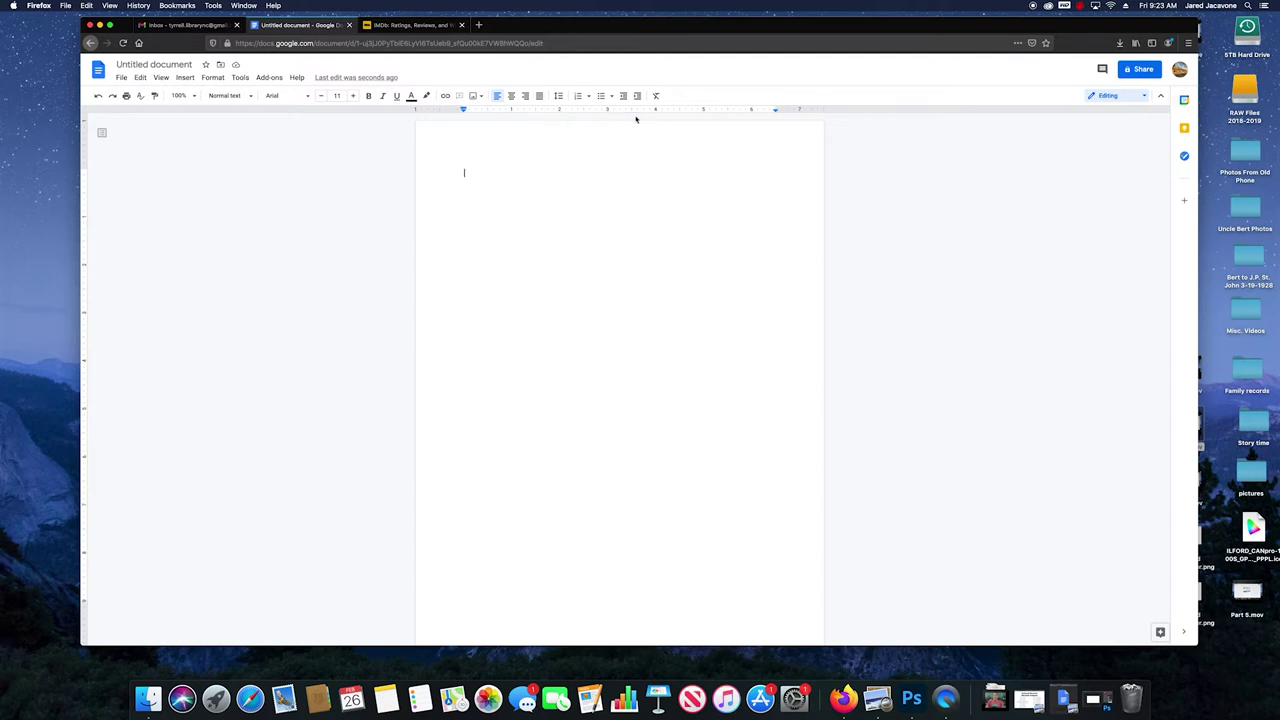
Choose Search the web from the Insert image menu to open the Google Images panel
{"action": "left_click", "coordinate": [480, 97]}
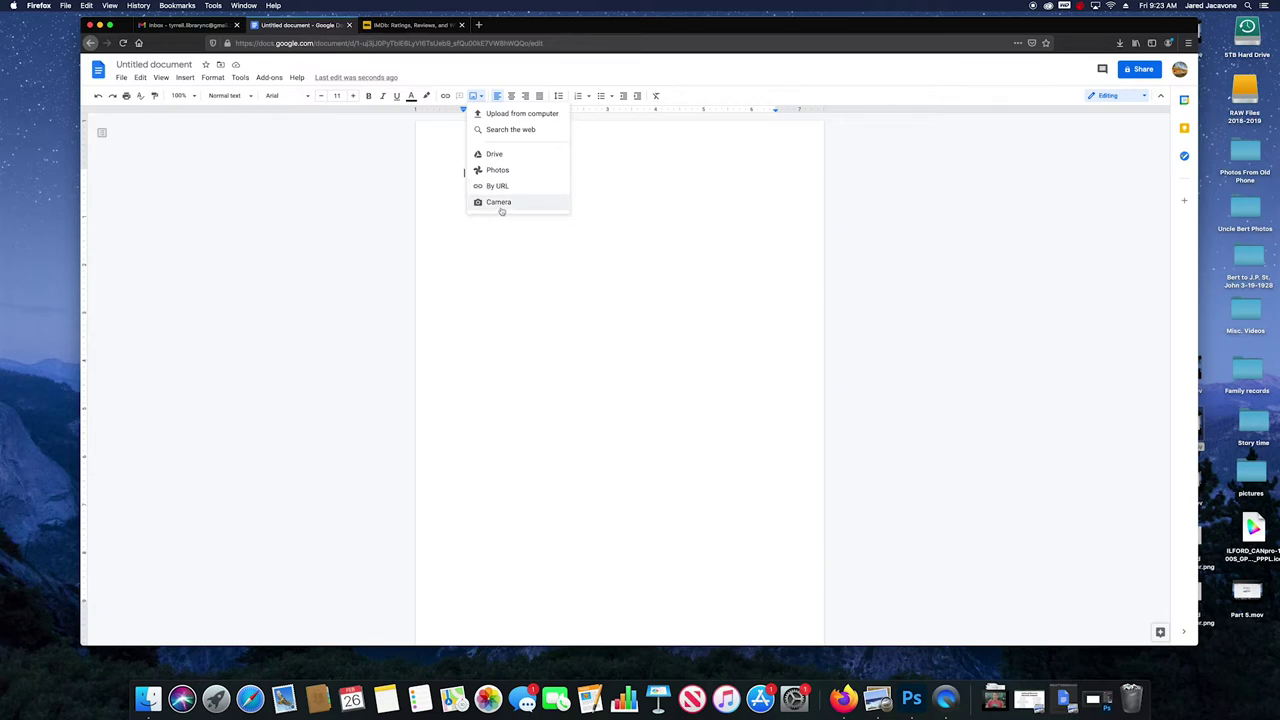
{"action": "left_click", "coordinate": [497, 130]}
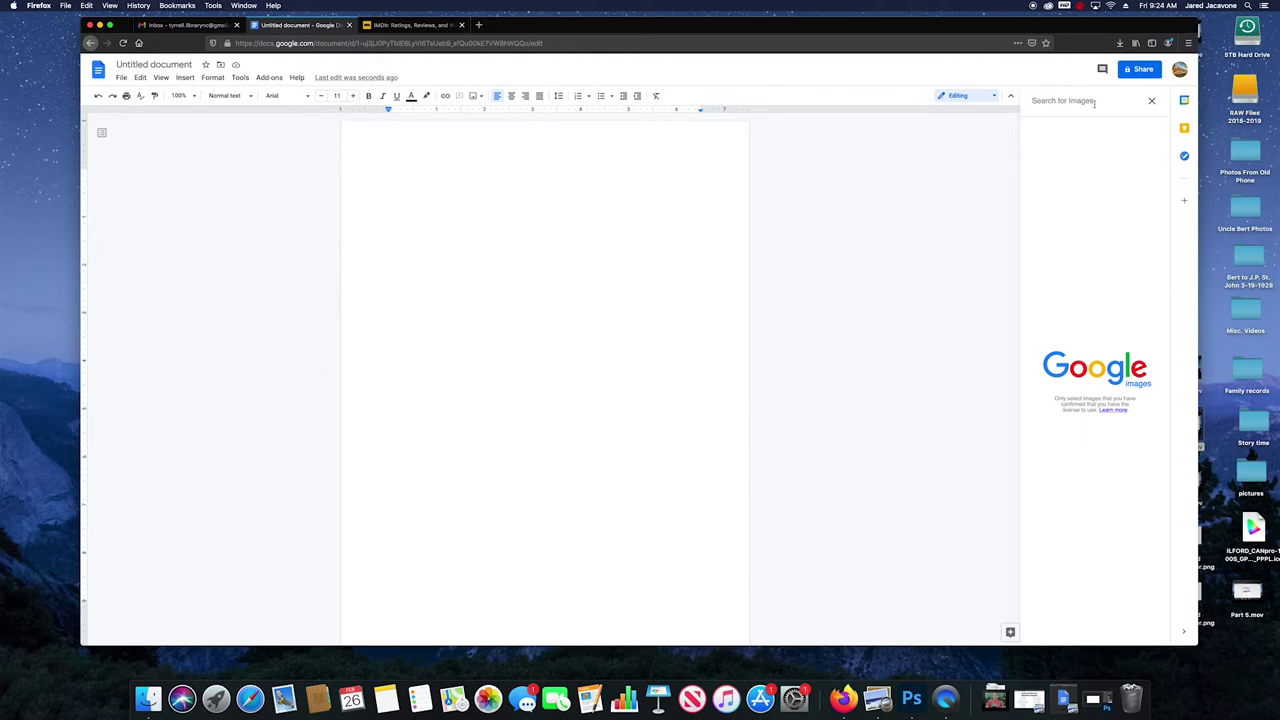
Search images for 'santa claus' and drag the green wreathed Santa result onto the page
{"action": "type", "text": "santa claus"}
{"action": "key", "text": "Return"}
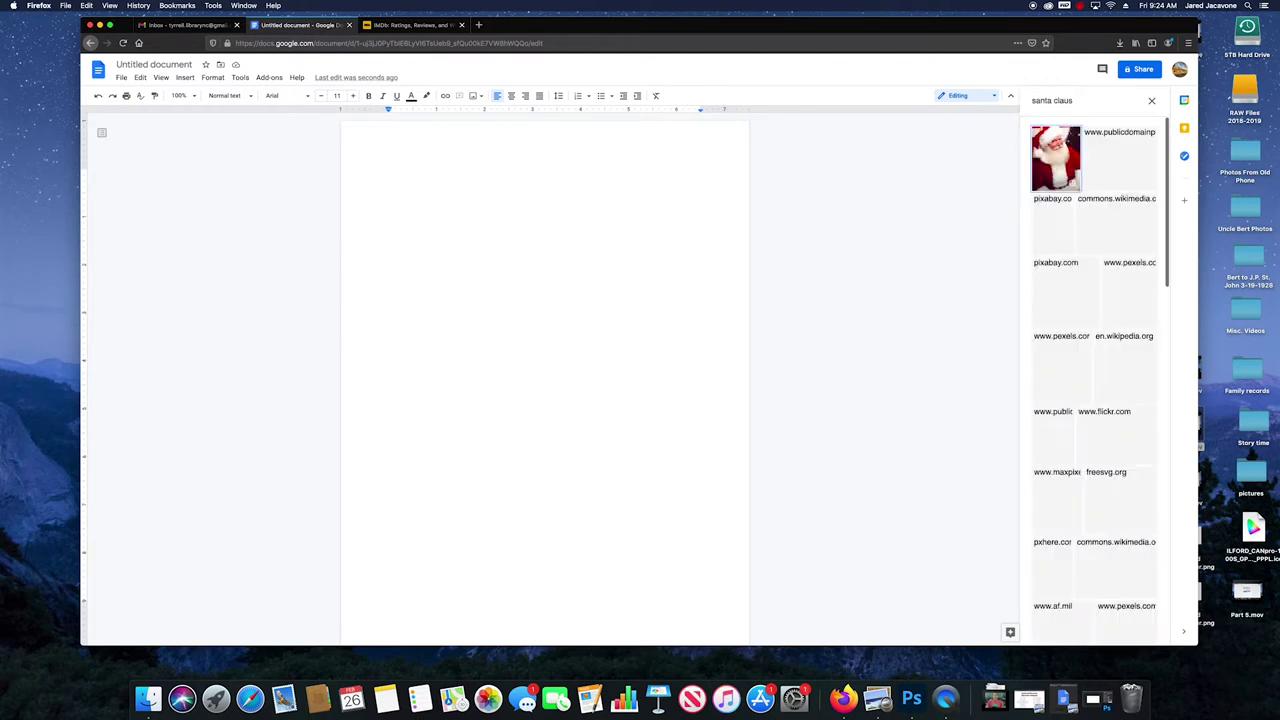
{"action": "mouse_move", "coordinate": [1107, 151]}
{"action": "left_mouse_down"}
{"action": "mouse_move", "coordinate": [444, 193]}
{"action": "mouse_move", "coordinate": [466, 186]}
{"action": "left_mouse_up"}
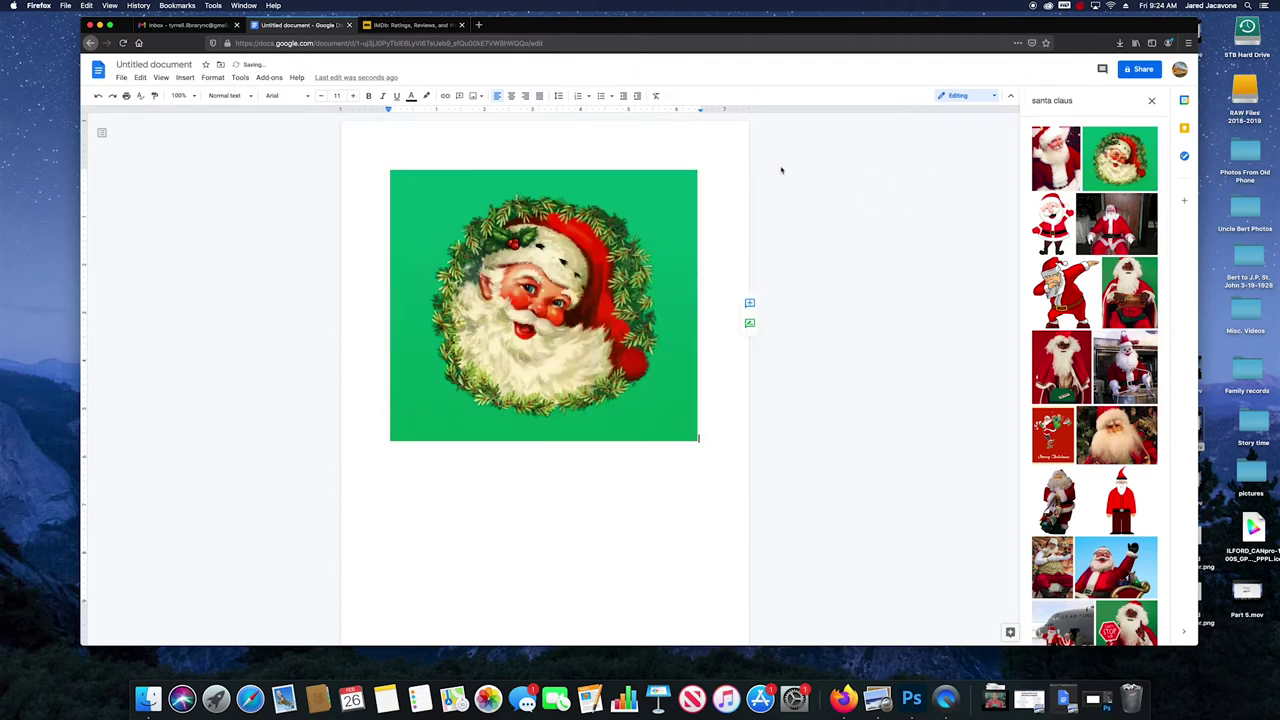
{"action": "left_click", "coordinate": [599, 218]}
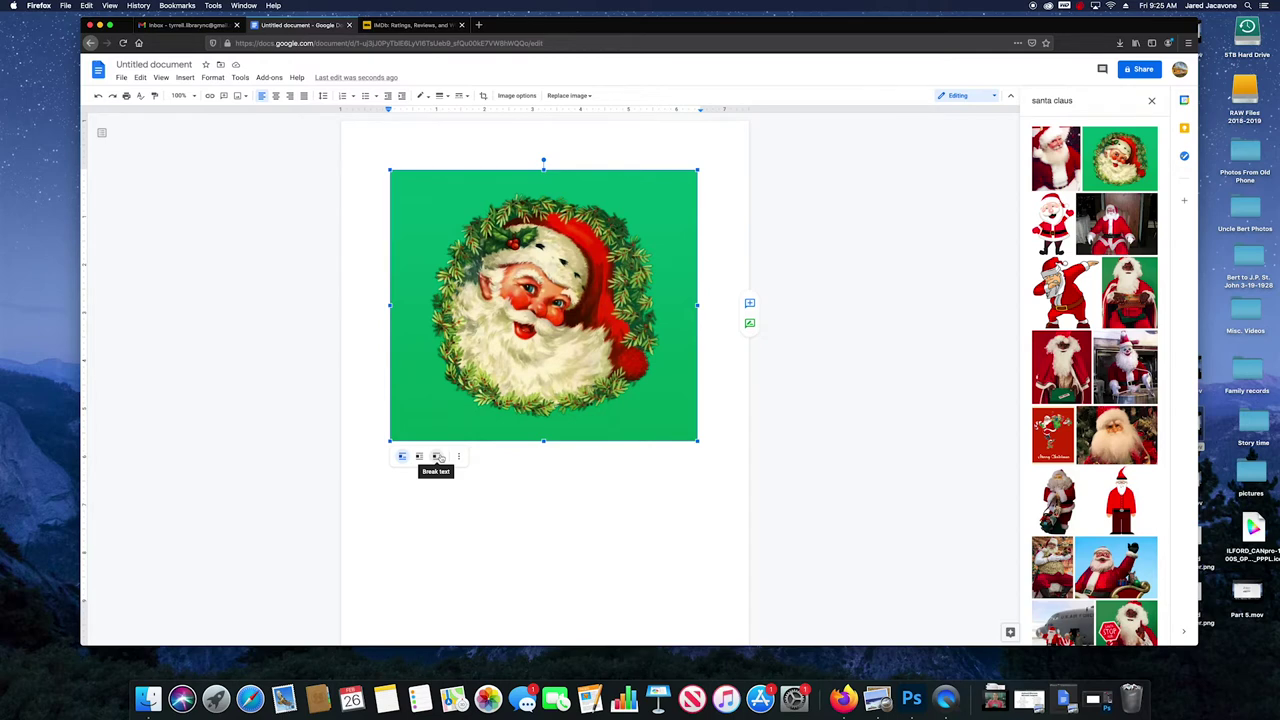
Close the search panel, open the image's Size & Rotation options, and try resizing by dragging
{"action": "left_click", "coordinate": [459, 456]}
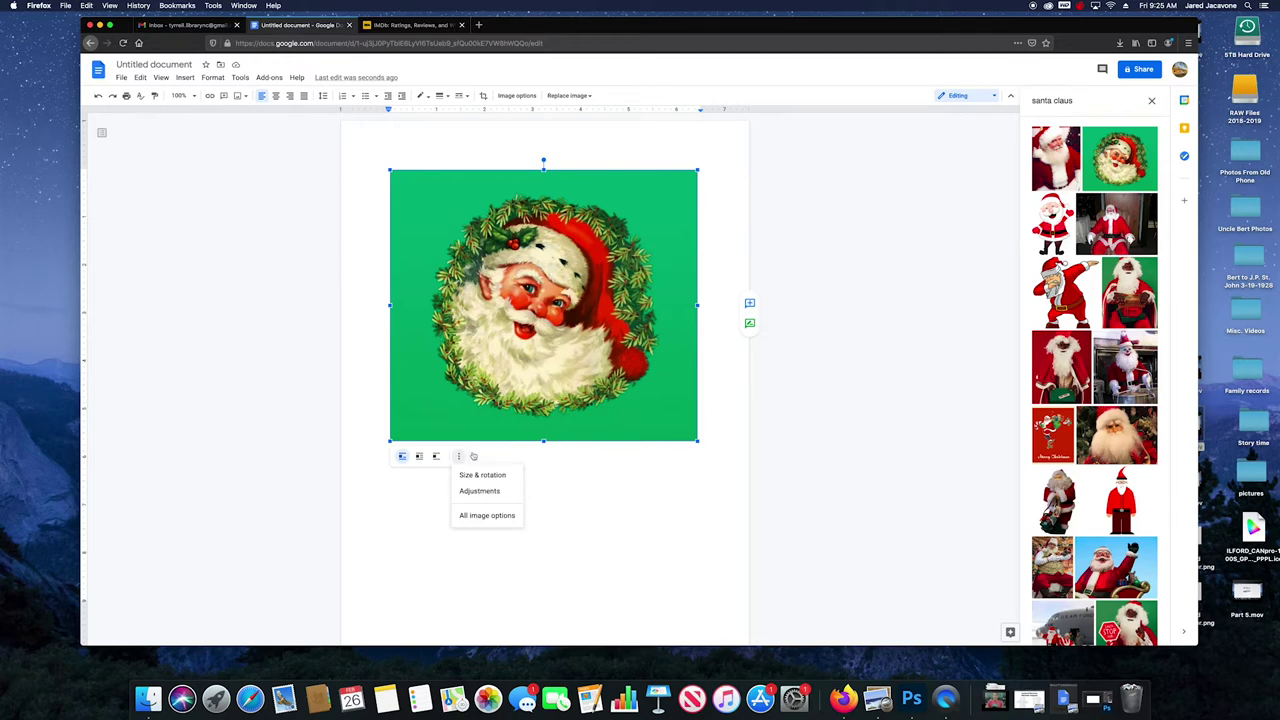
{"action": "left_click", "coordinate": [1153, 102]}
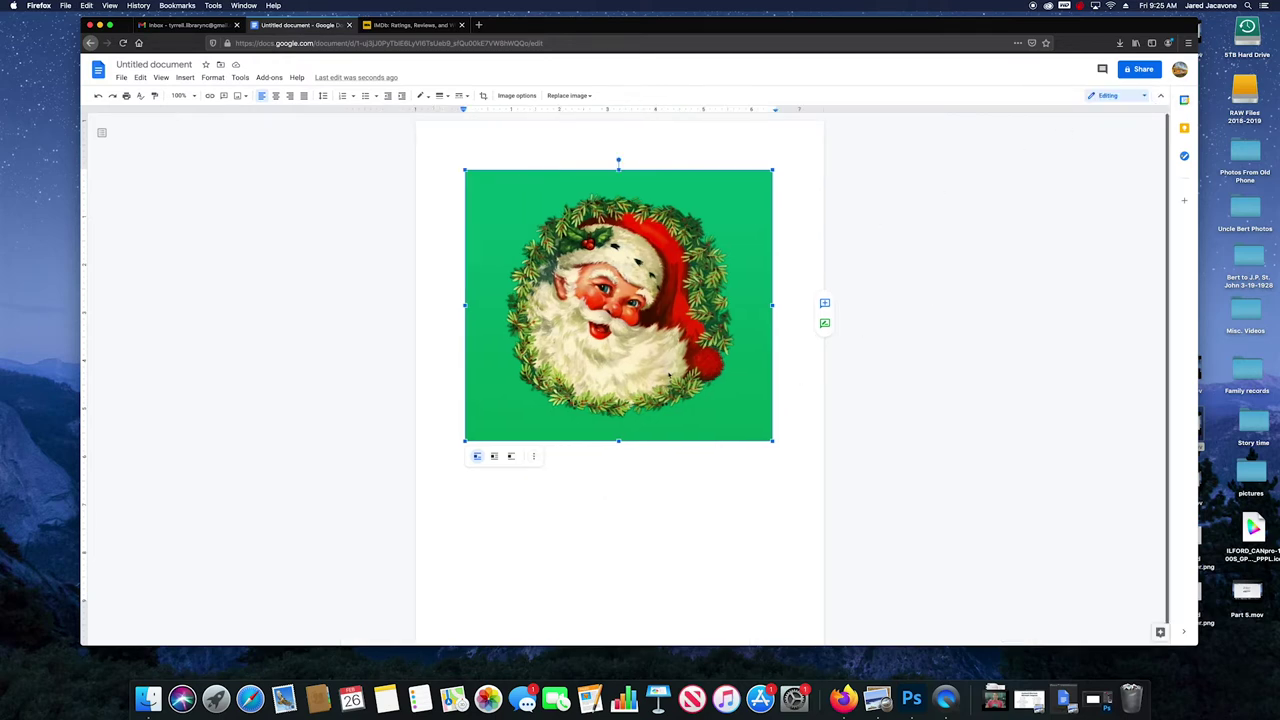
{"action": "left_click", "coordinate": [533, 456]}
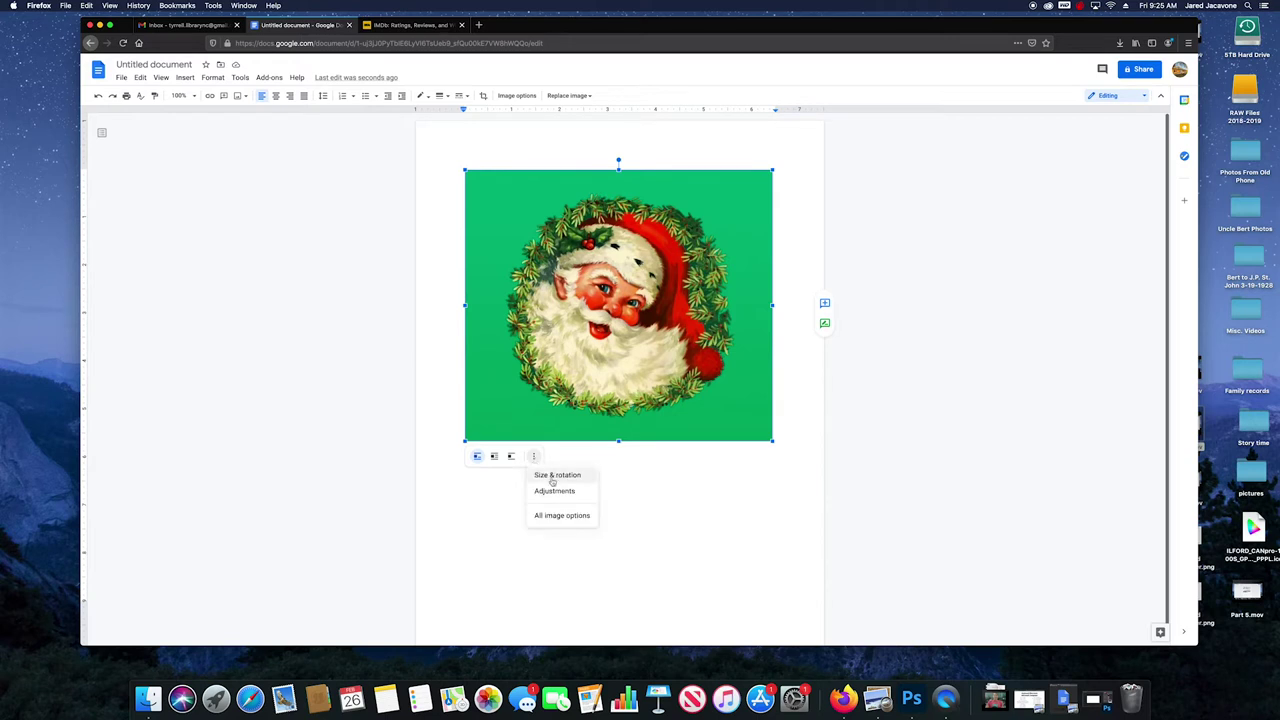
{"action": "left_click", "coordinate": [552, 477]}
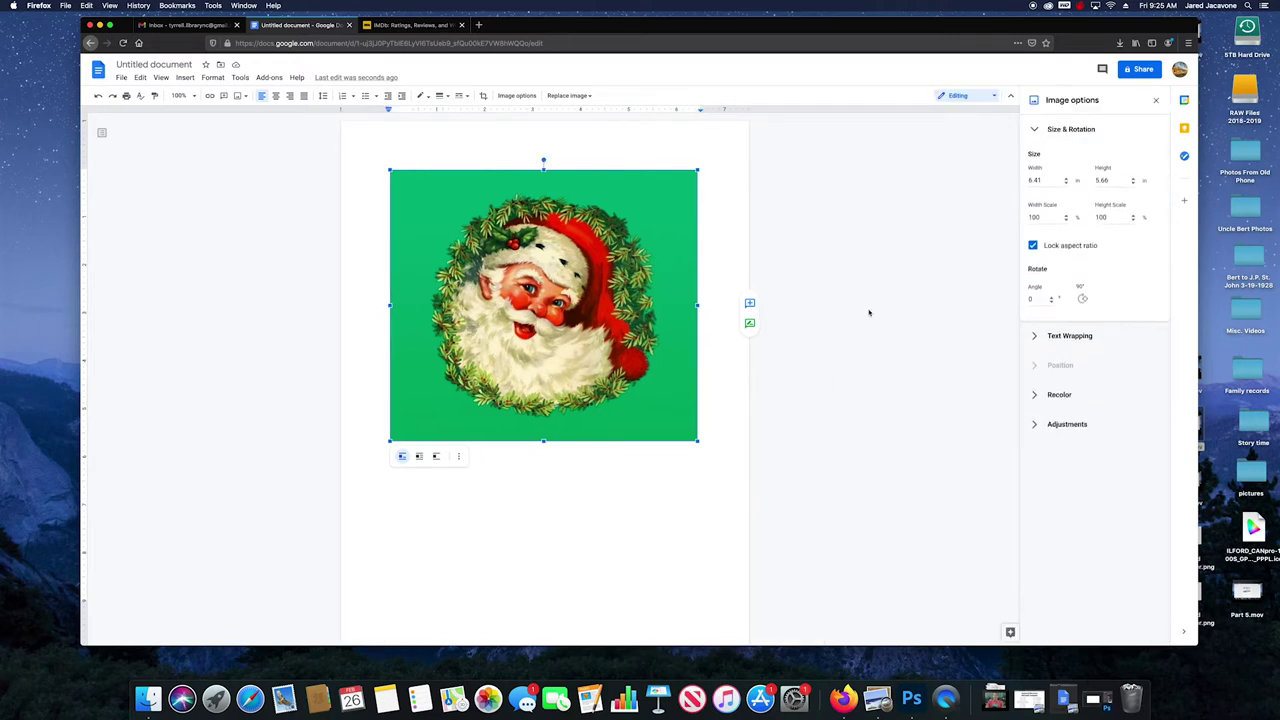
{"action": "left_click_drag", "start_coordinate": [699, 169], "coordinate": [674, 175]}
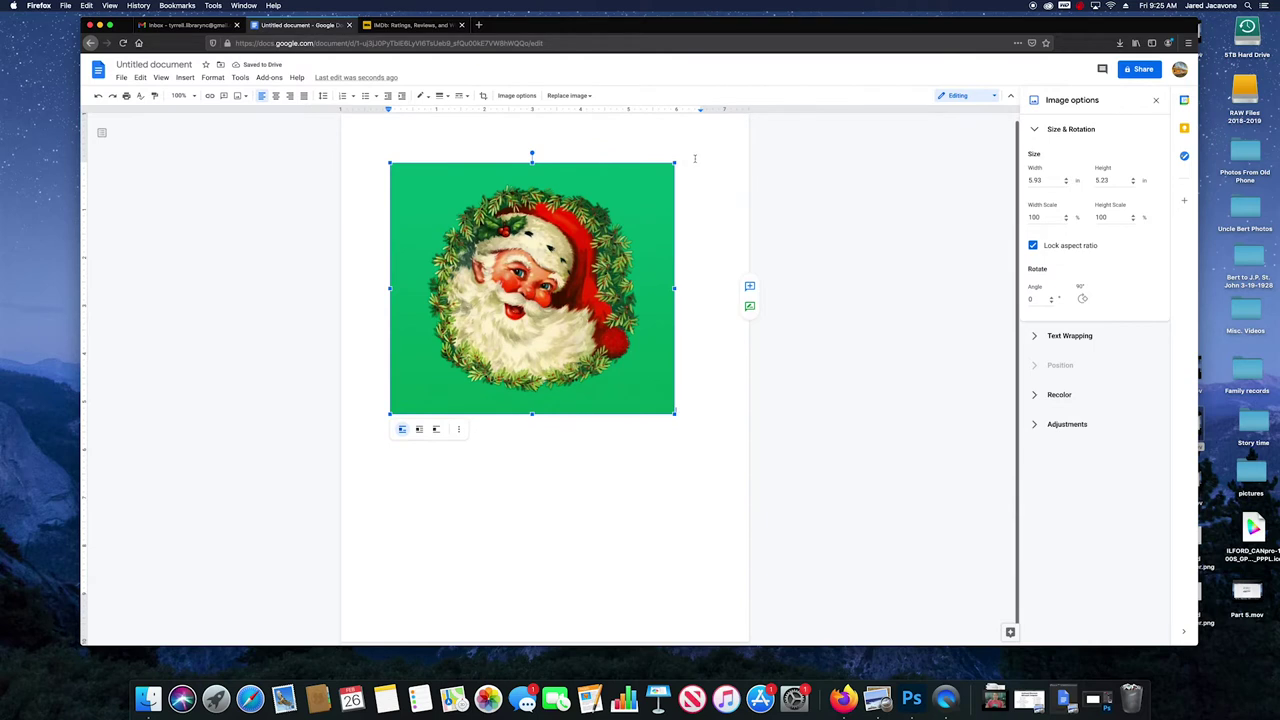
{"action": "left_click_drag", "start_coordinate": [676, 162], "coordinate": [698, 150]}
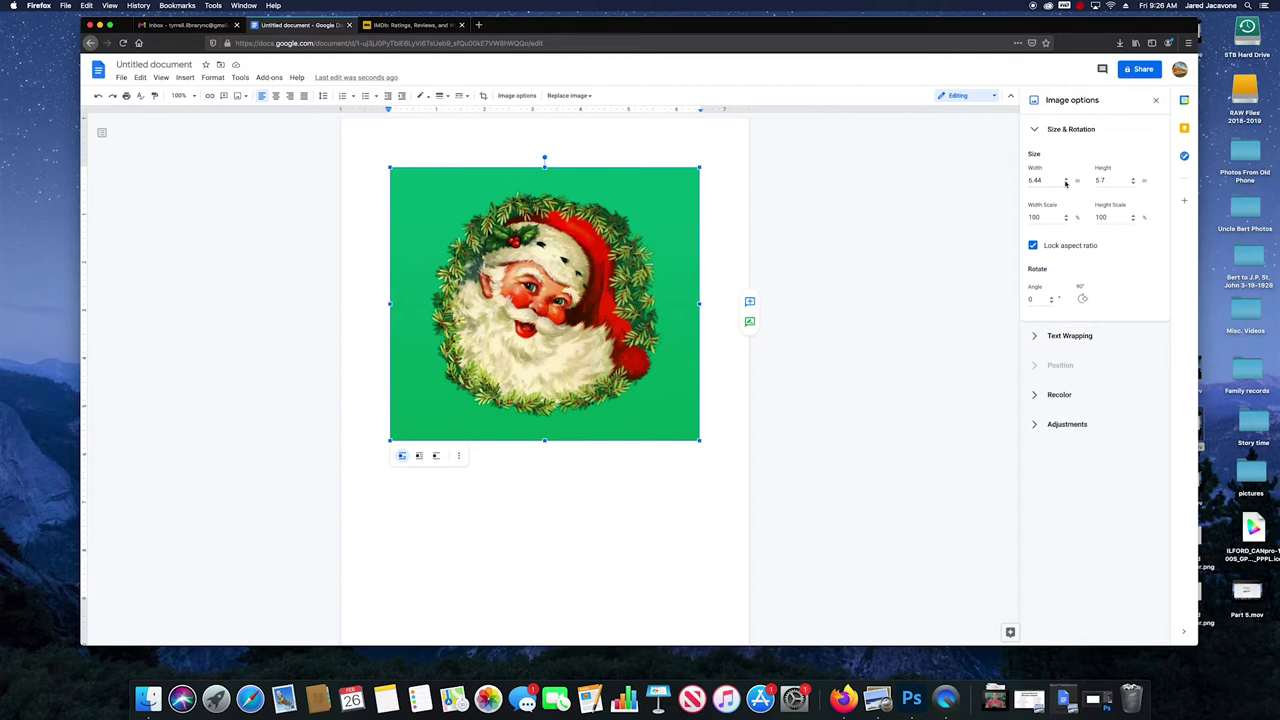
Step the image width scale down three notches and back up to 100%
{"action": "left_click", "coordinate": [1066, 184]}
{"action": "left_click", "coordinate": [1066, 184]}
{"action": "left_click", "coordinate": [1066, 184]}
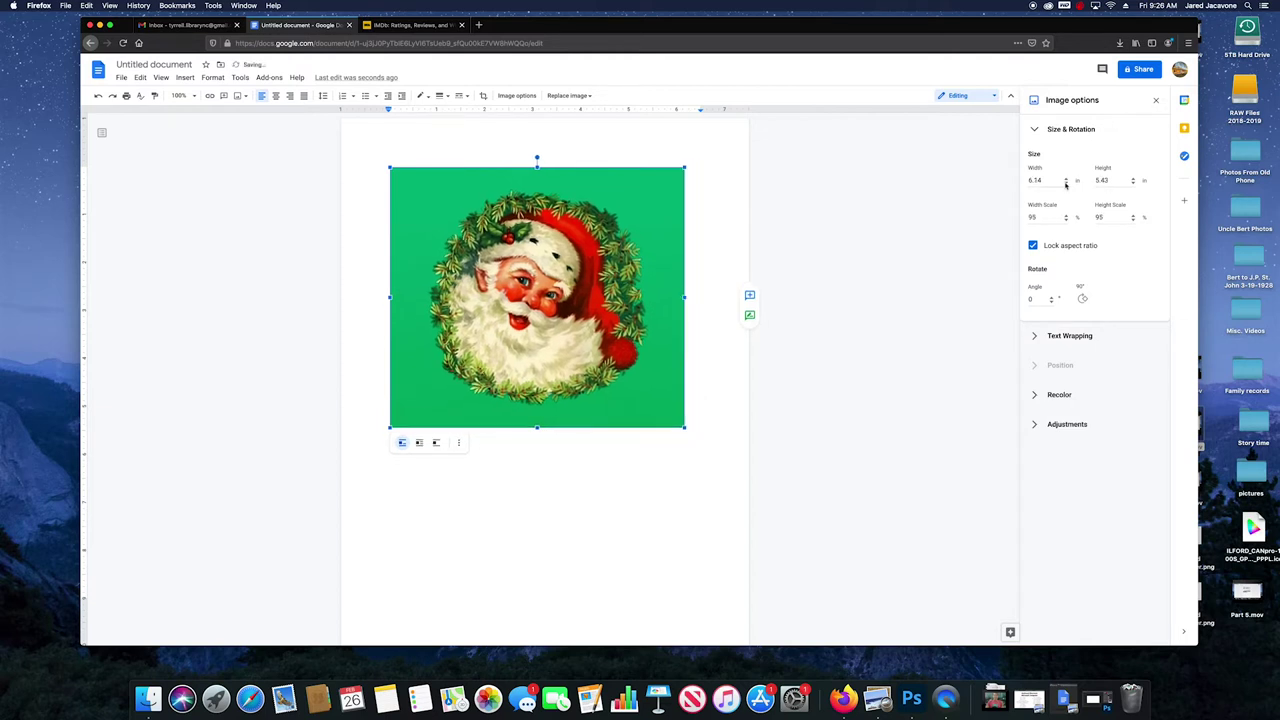
{"action": "left_click", "coordinate": [1067, 178]}
{"action": "left_click", "coordinate": [1067, 178]}
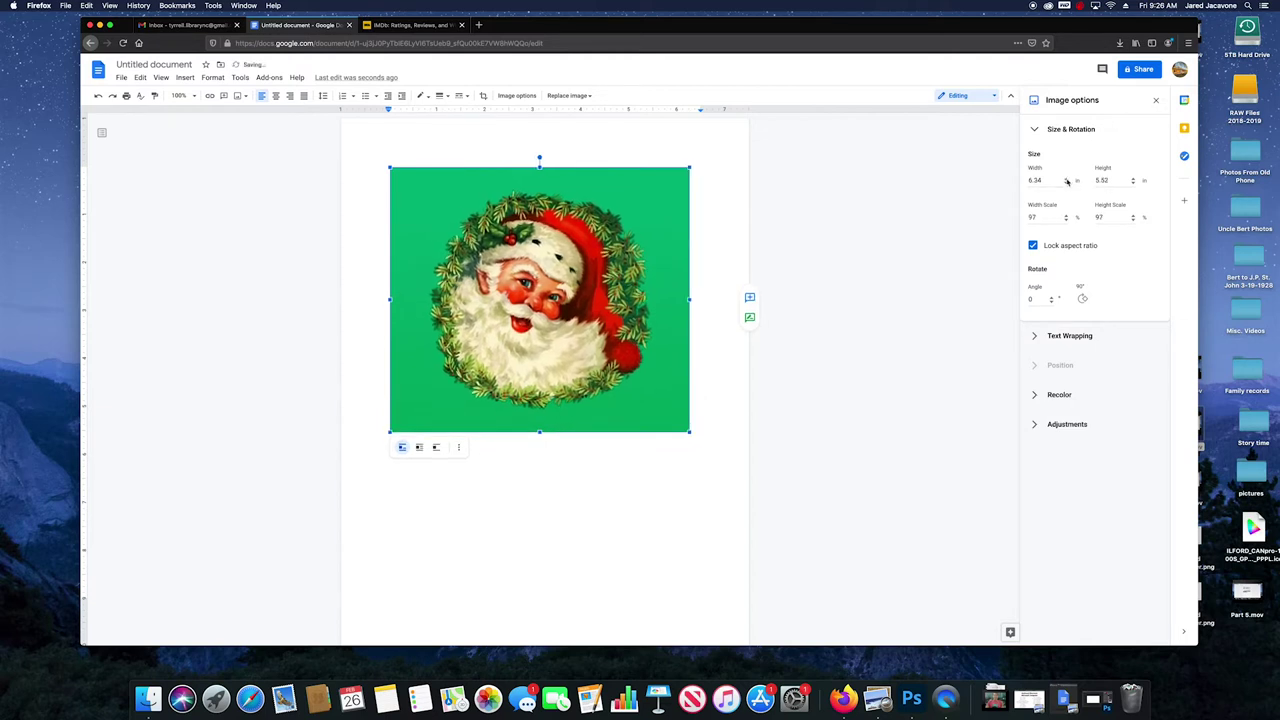
{"action": "left_click", "coordinate": [1067, 178]}
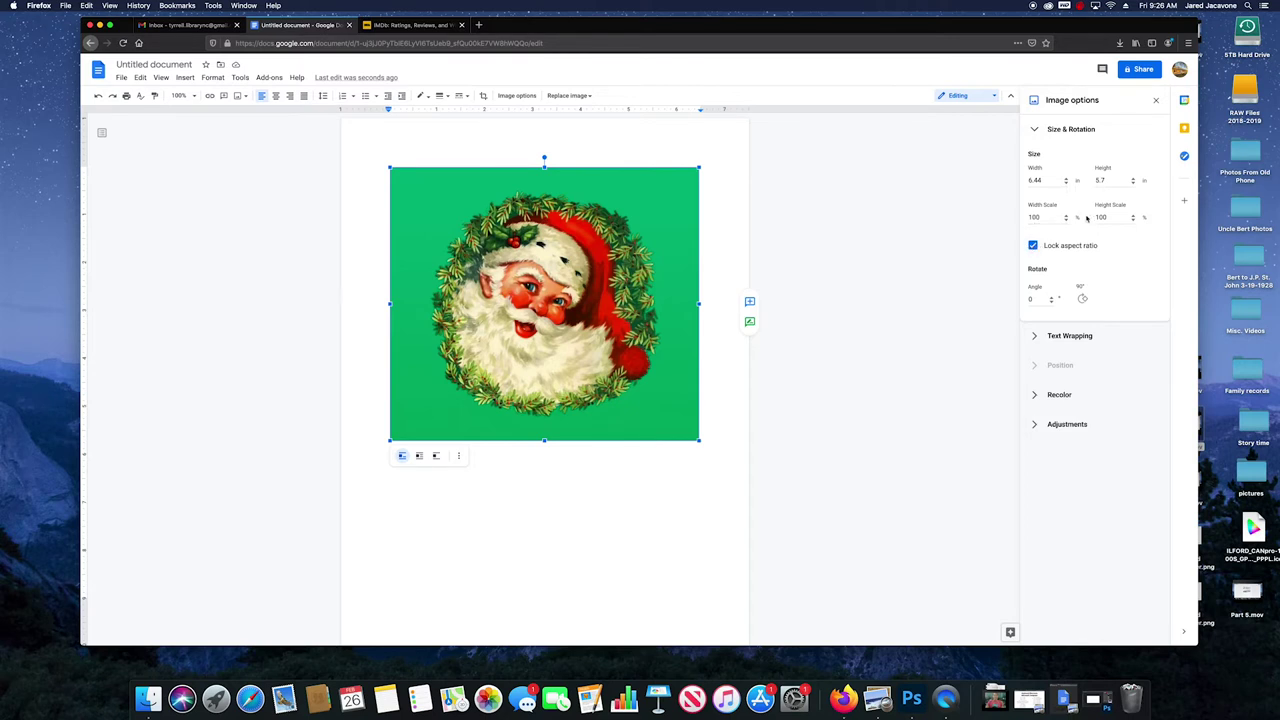
Unlock aspect ratio, try width at 96% then 99%, reset height to 100%, then re-lock it
{"action": "left_click", "coordinate": [1033, 246]}
{"action": "left_click", "coordinate": [1066, 222]}
{"action": "left_click", "coordinate": [1066, 222]}
{"action": "left_click", "coordinate": [1066, 222]}
{"action": "left_click", "coordinate": [1066, 222]}
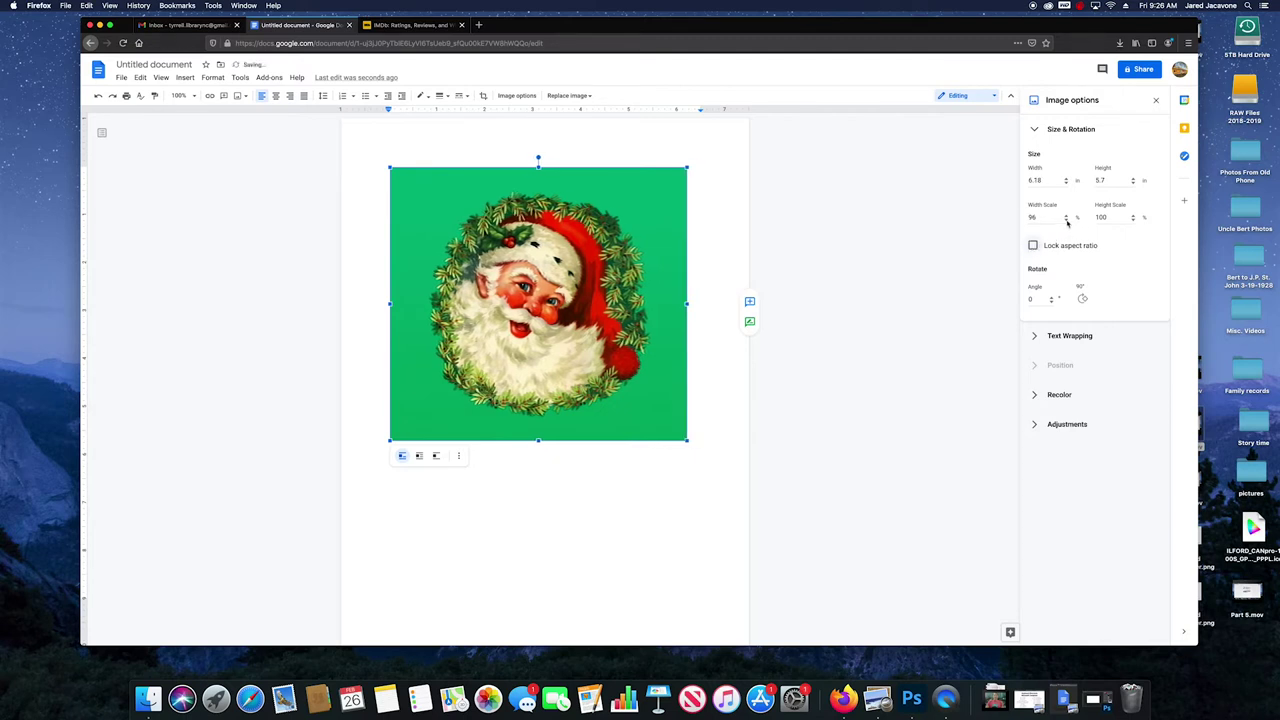
{"action": "left_click", "coordinate": [1066, 218]}
{"action": "left_click", "coordinate": [1066, 218]}
{"action": "left_click", "coordinate": [1066, 218]}
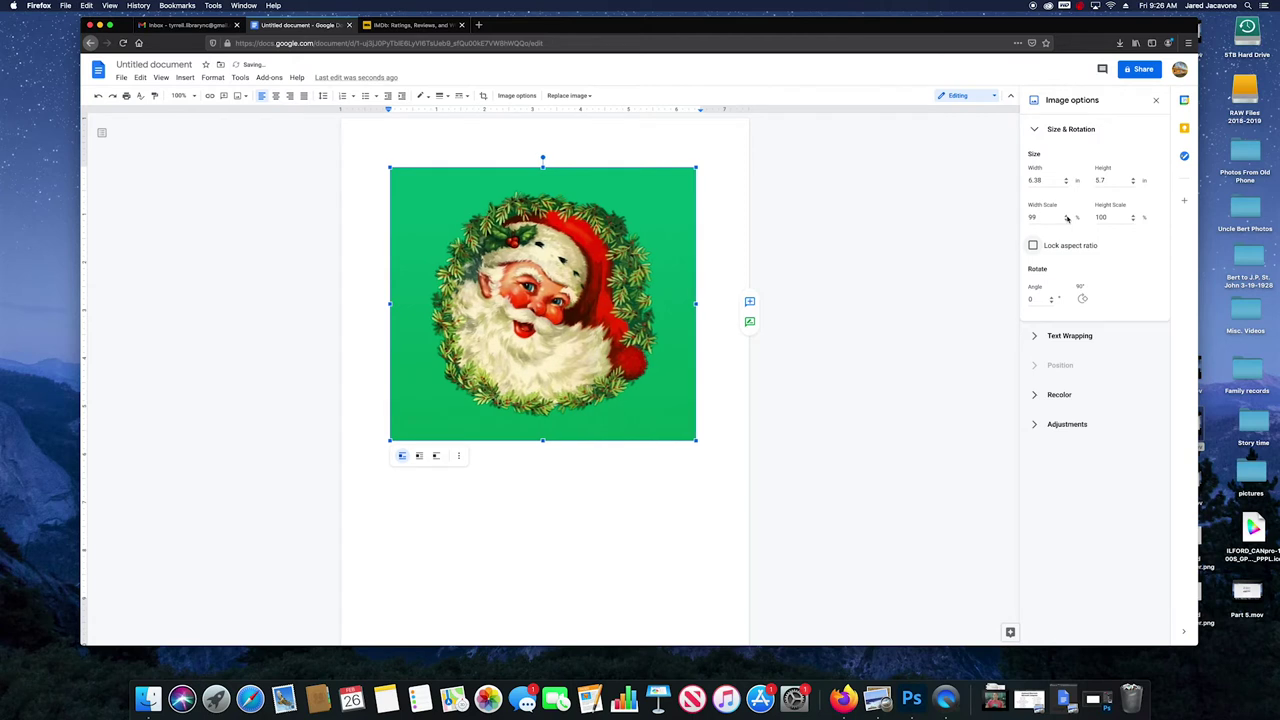
{"action": "left_click", "coordinate": [1066, 218]}
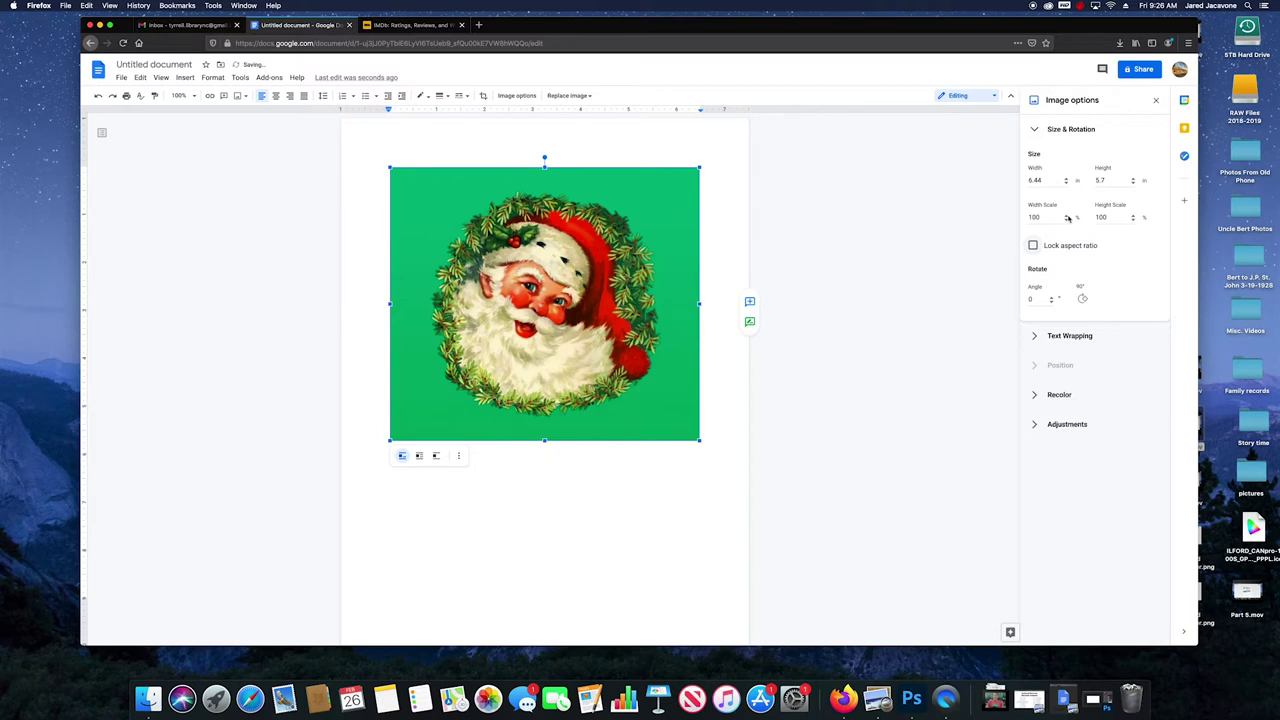
{"action": "left_click", "coordinate": [1133, 216]}
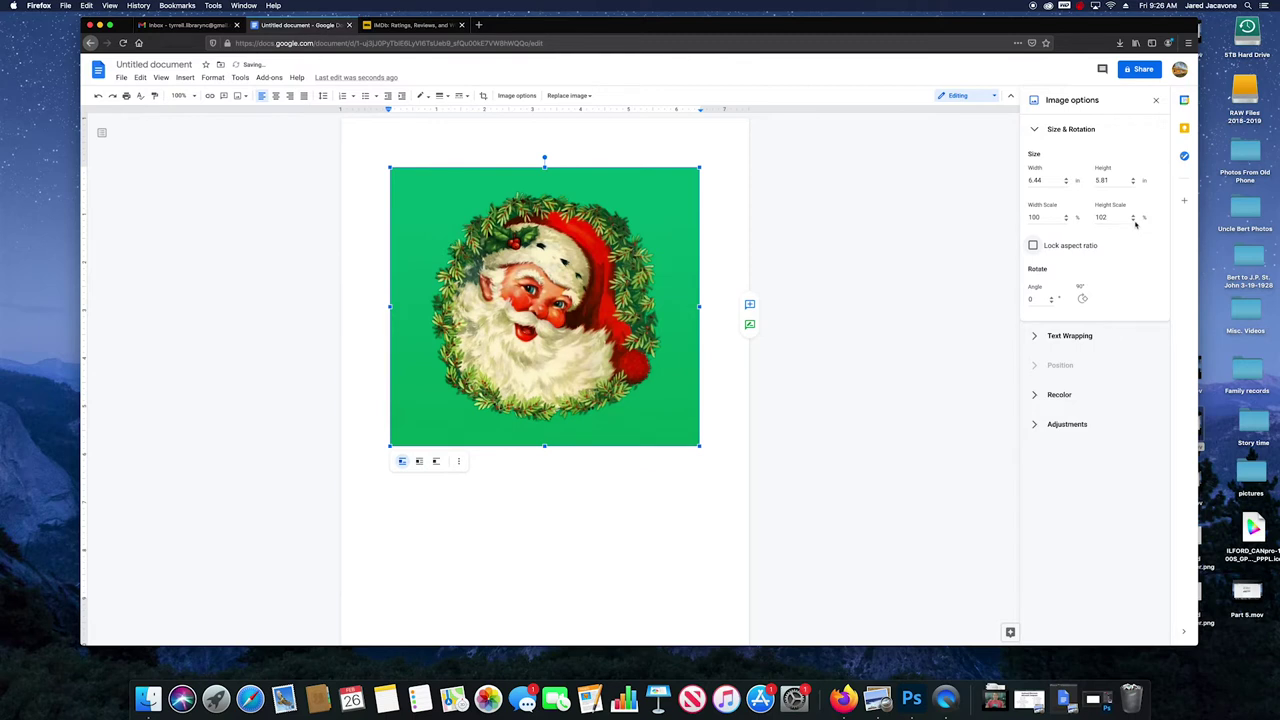
{"action": "left_click", "coordinate": [1133, 219]}
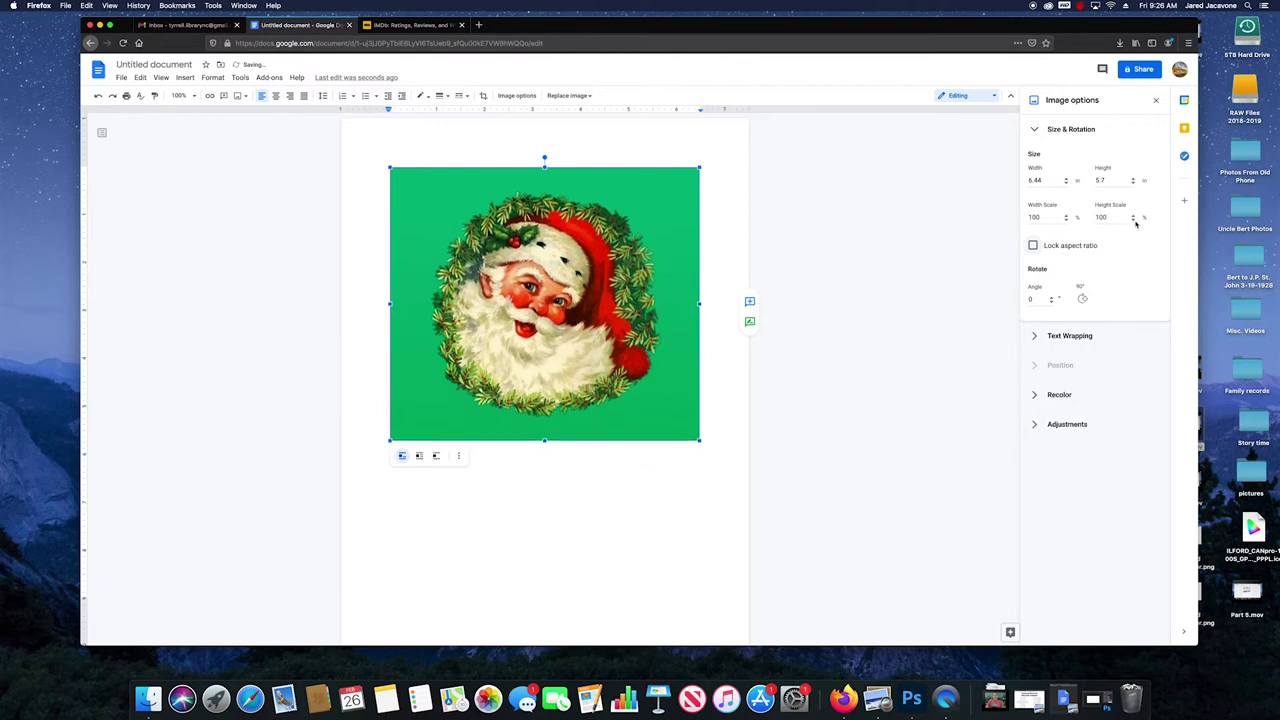
{"action": "left_click", "coordinate": [1033, 245]}
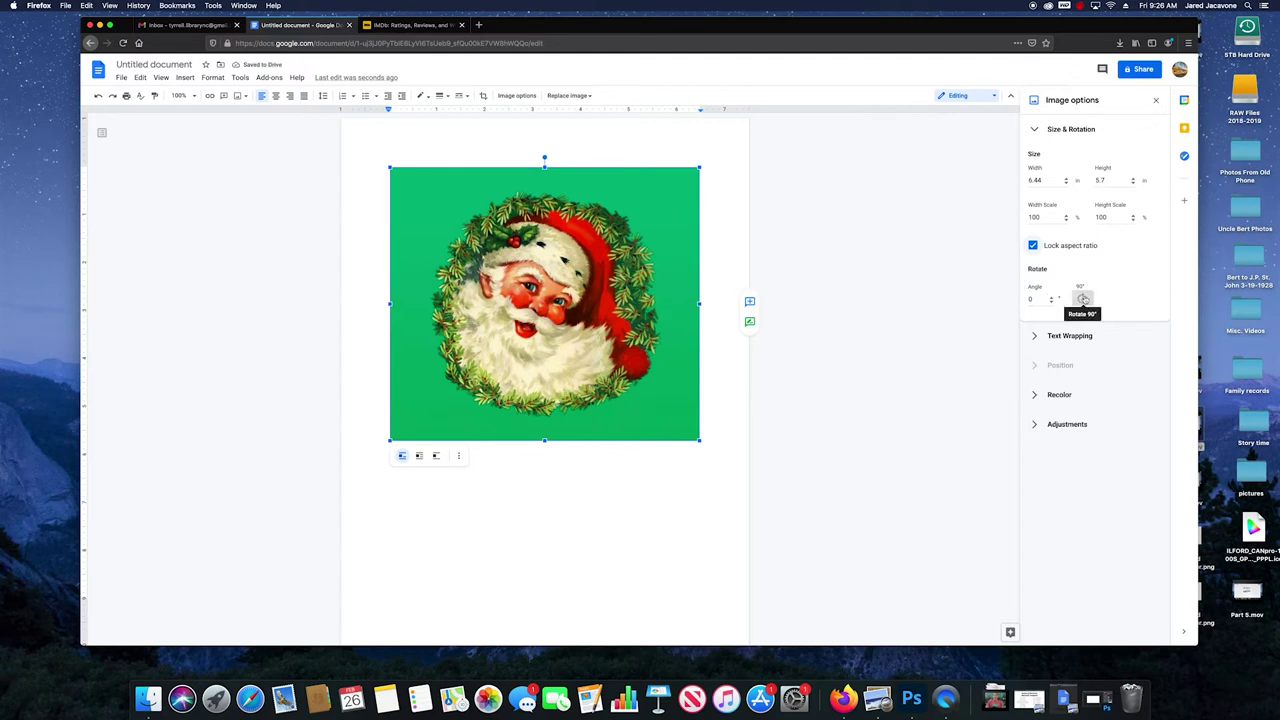
{"action": "left_click", "coordinate": [1083, 299]}
{"action": "left_click", "coordinate": [1083, 299]}
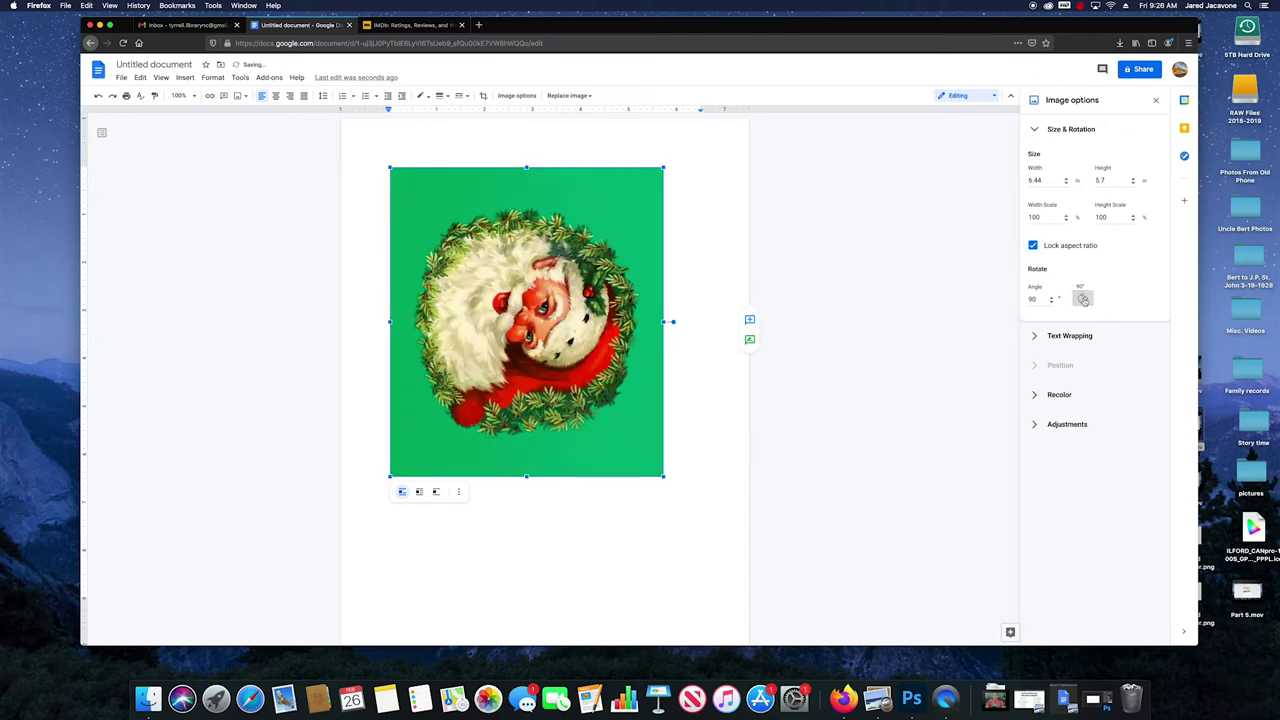
{"action": "left_click", "coordinate": [1083, 299]}
{"action": "left_click", "coordinate": [1083, 299]}
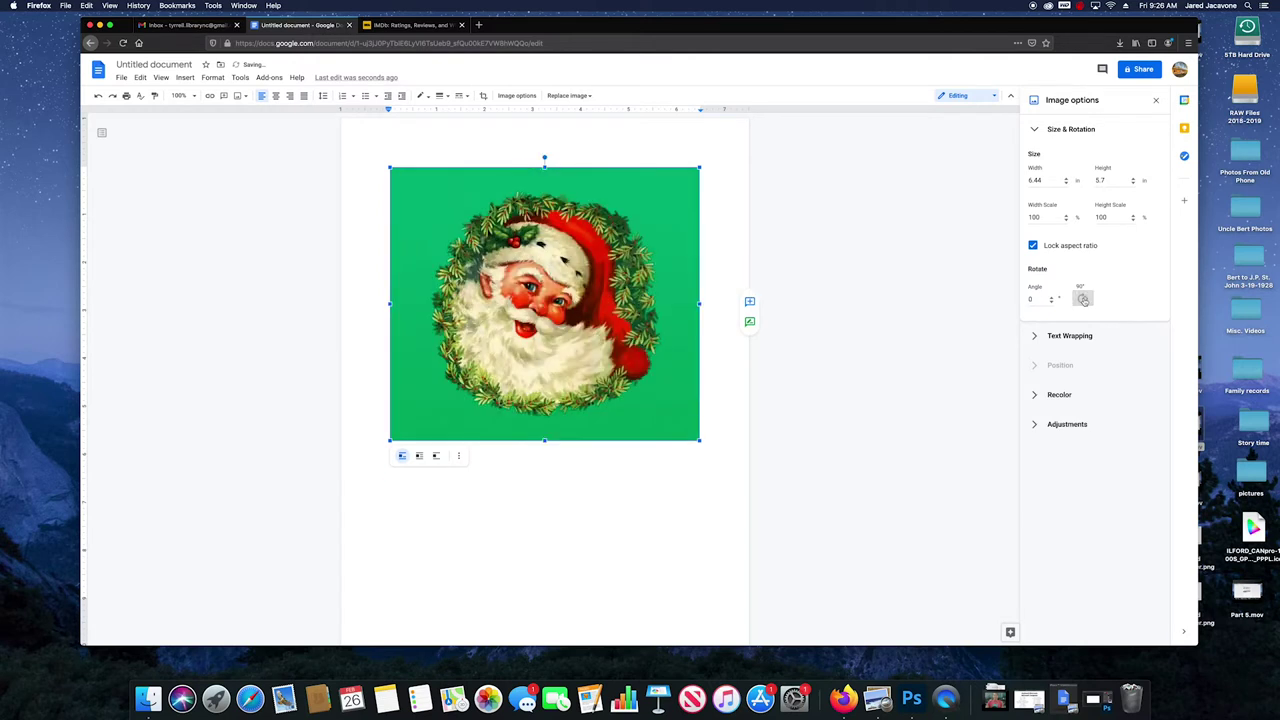
{"action": "left_click", "coordinate": [1051, 299]}
{"action": "left_click", "coordinate": [1051, 300]}
{"action": "left_click", "coordinate": [1051, 303]}
{"action": "left_click", "coordinate": [1051, 303]}
Expand Text Wrapping in Image options and toggle between Wrap text and In line
{"action": "left_click", "coordinate": [460, 455]}
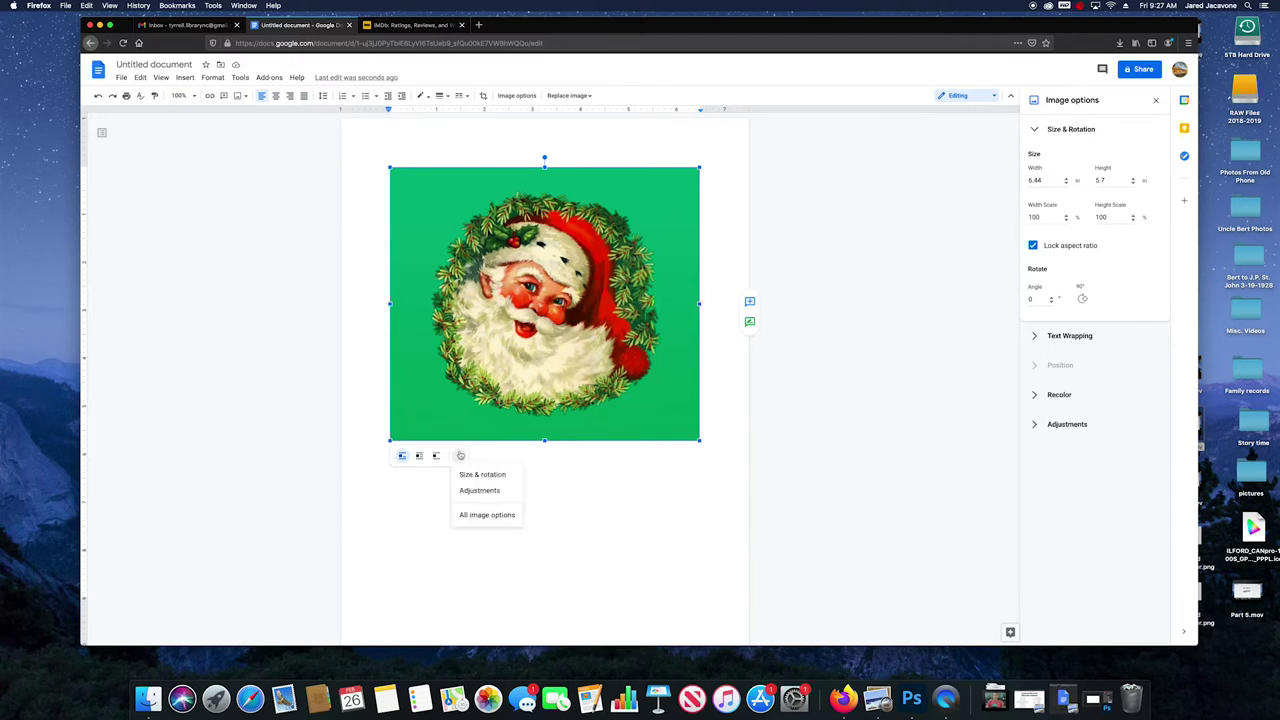
{"action": "left_click", "coordinate": [1036, 339]}
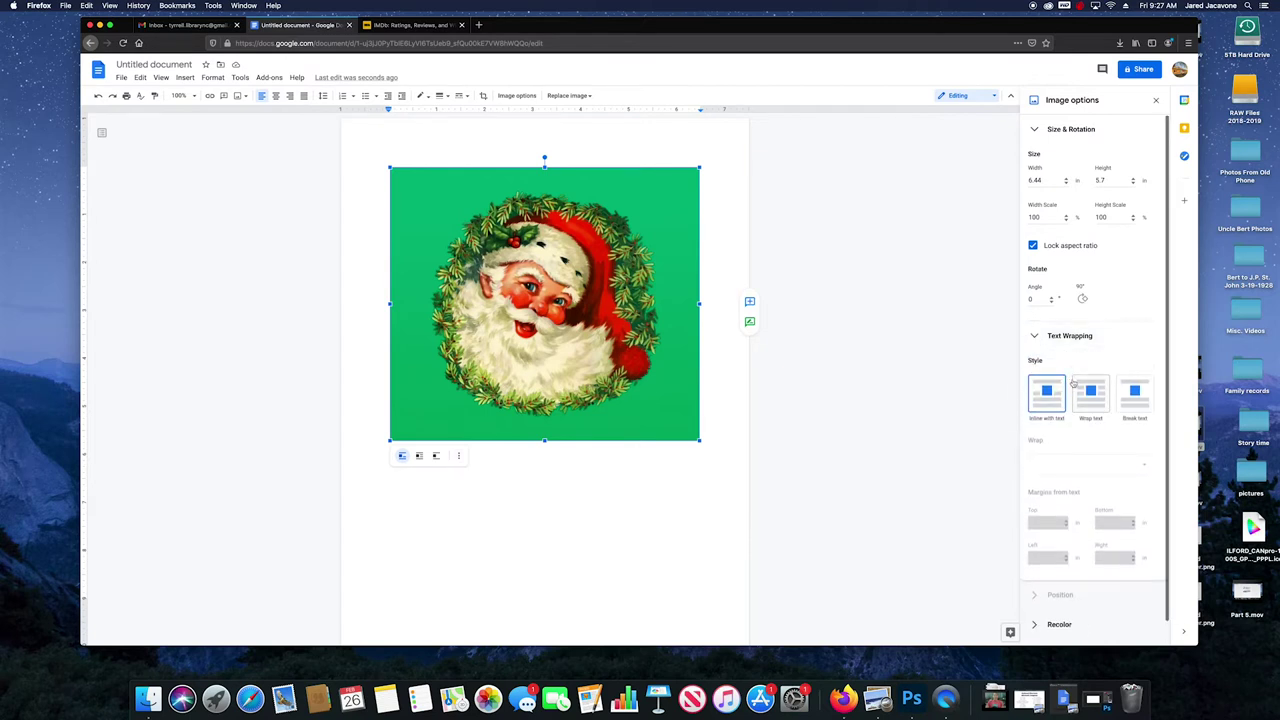
{"action": "scroll", "coordinate": [1073, 382], "scroll_direction": "down", "scroll_amount": 1}
{"action": "left_click", "coordinate": [1088, 376]}
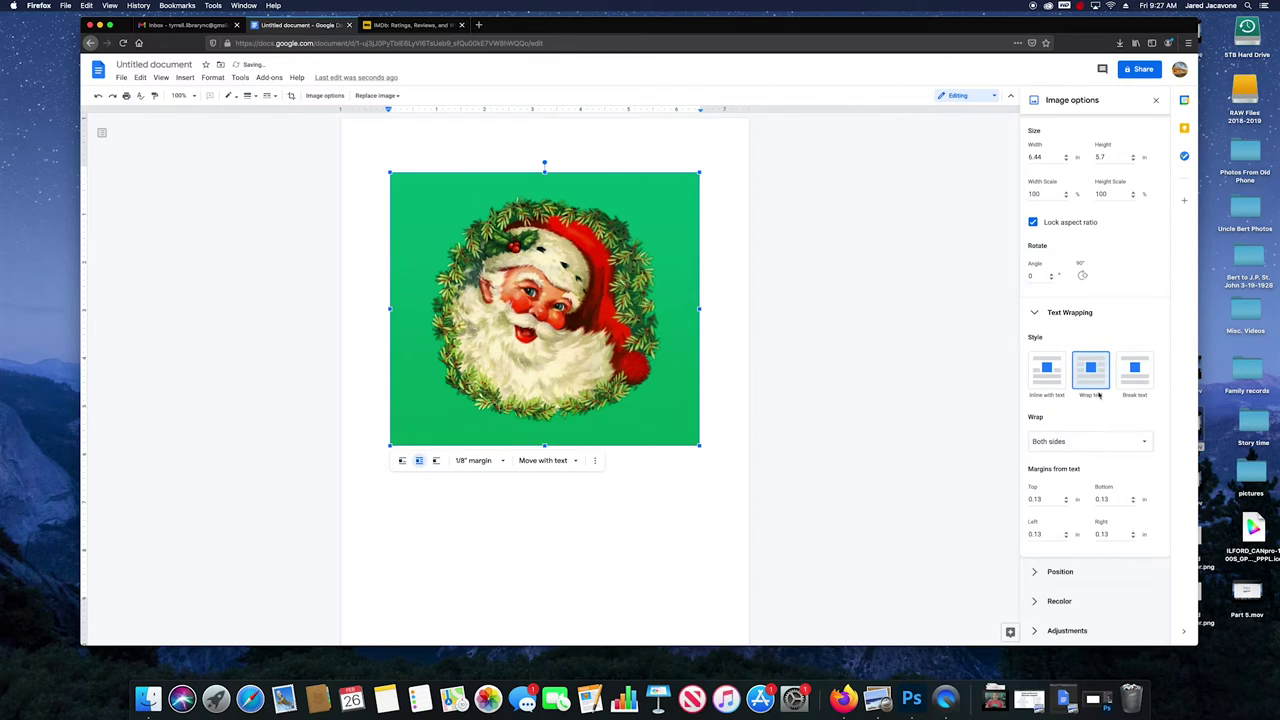
{"action": "left_click", "coordinate": [1047, 377]}
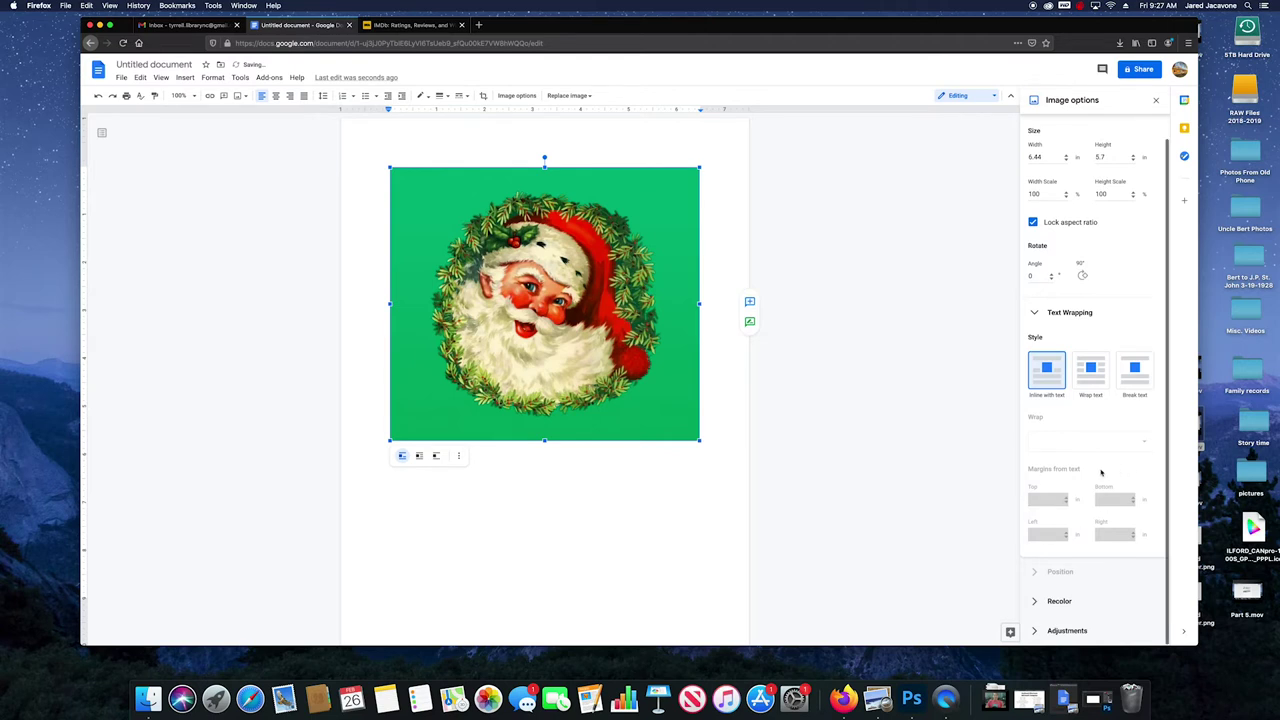
{"action": "left_click", "coordinate": [1090, 370]}
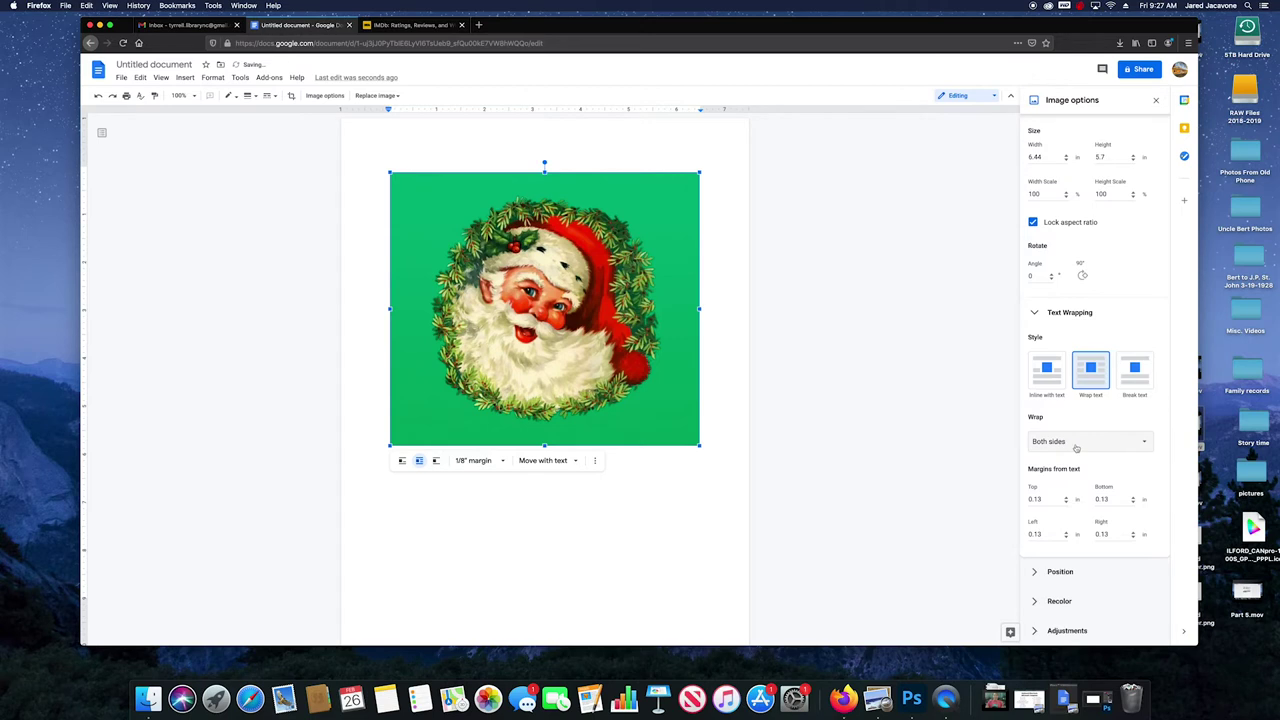
Keep wrapping on both sides, then switch the image to Break text
{"action": "left_click", "coordinate": [1093, 445]}
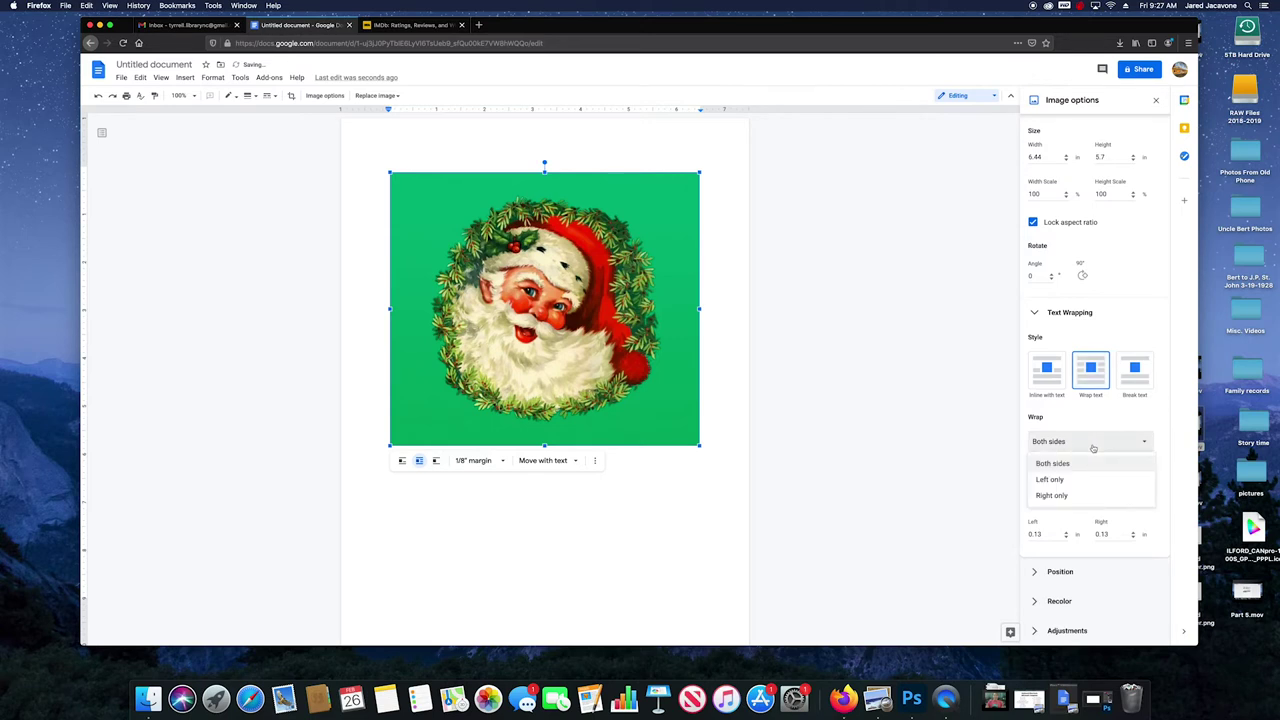
{"action": "left_click", "coordinate": [1093, 448]}
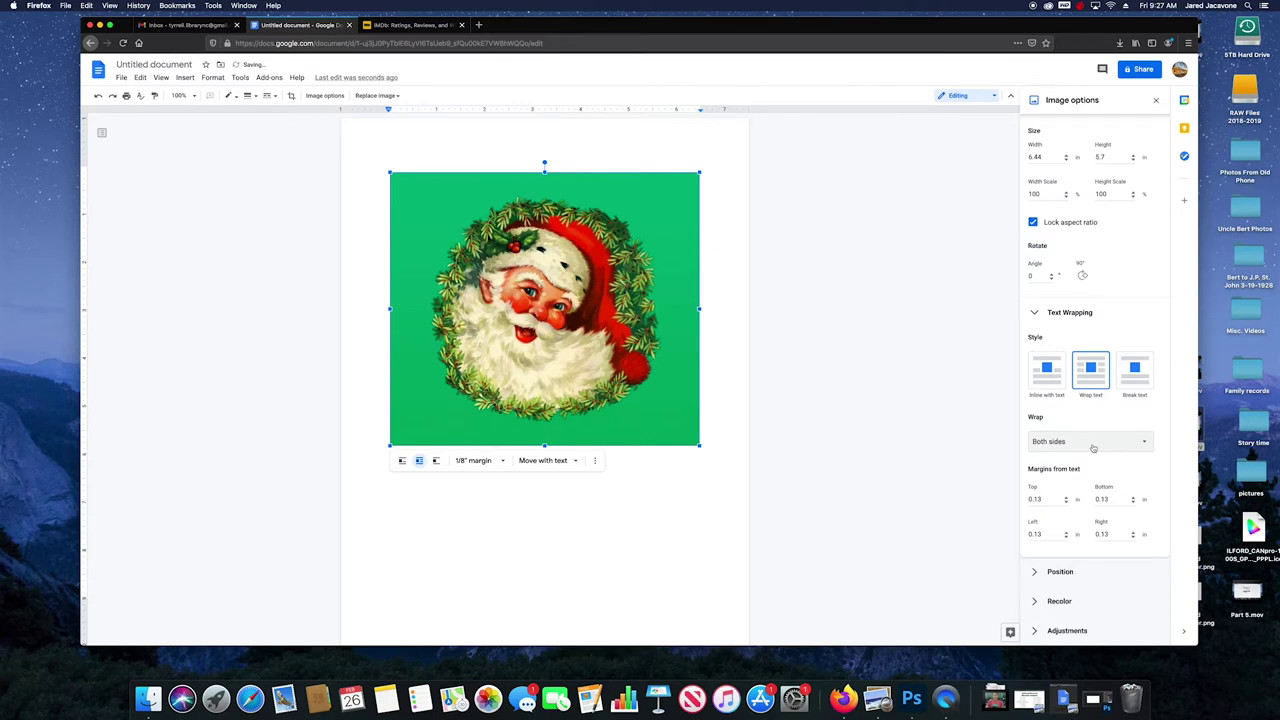
{"action": "left_click", "coordinate": [1093, 445]}
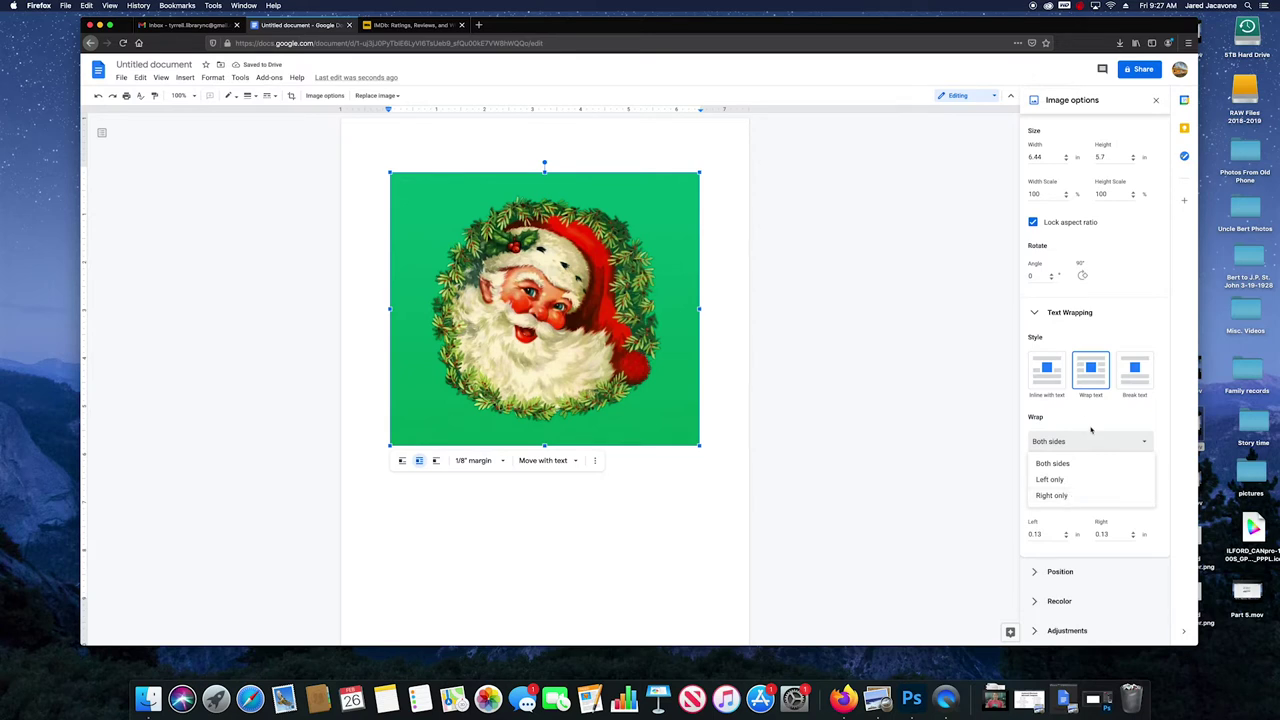
{"action": "left_click", "coordinate": [1090, 440]}
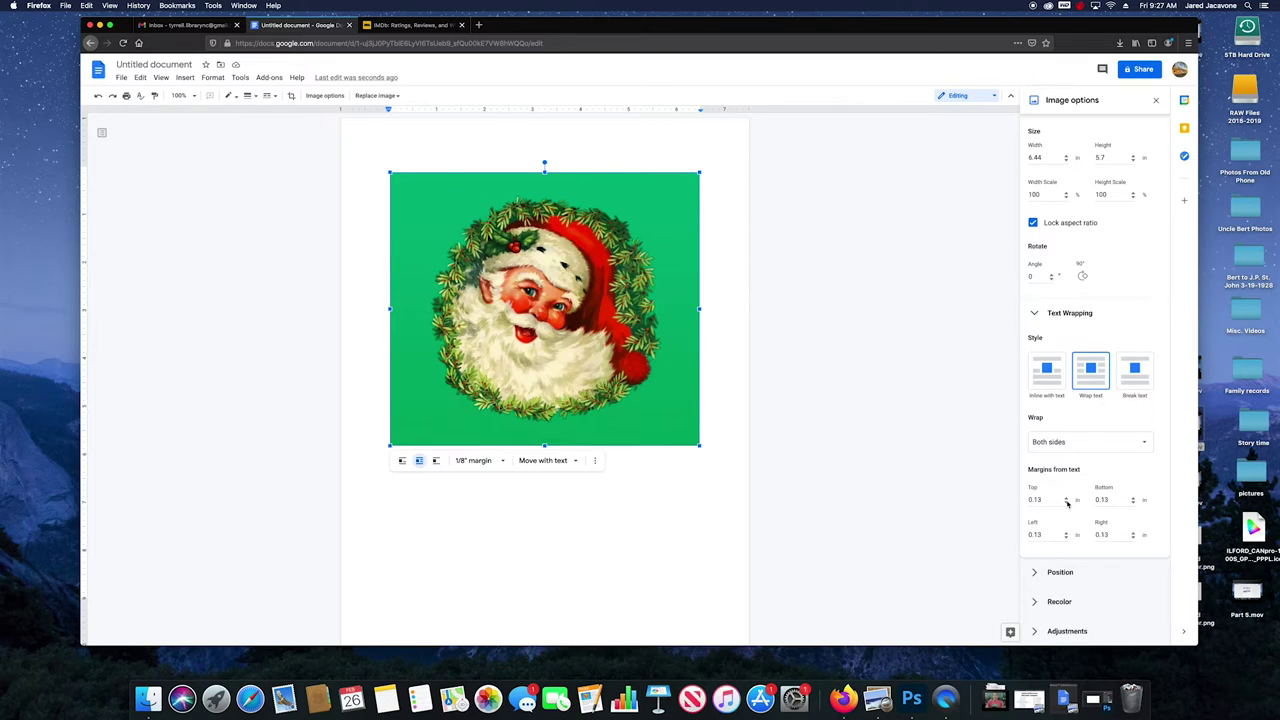
{"action": "left_click", "coordinate": [1134, 372]}
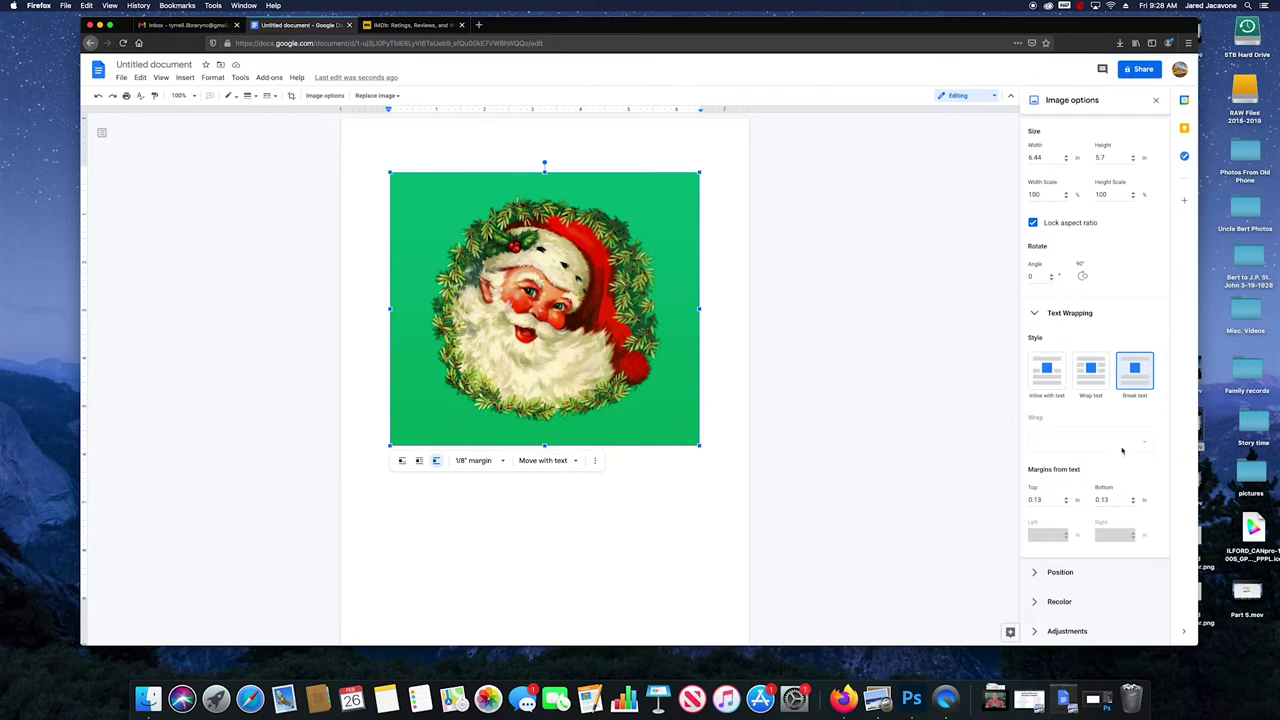
{"action": "left_click", "coordinate": [1036, 316]}
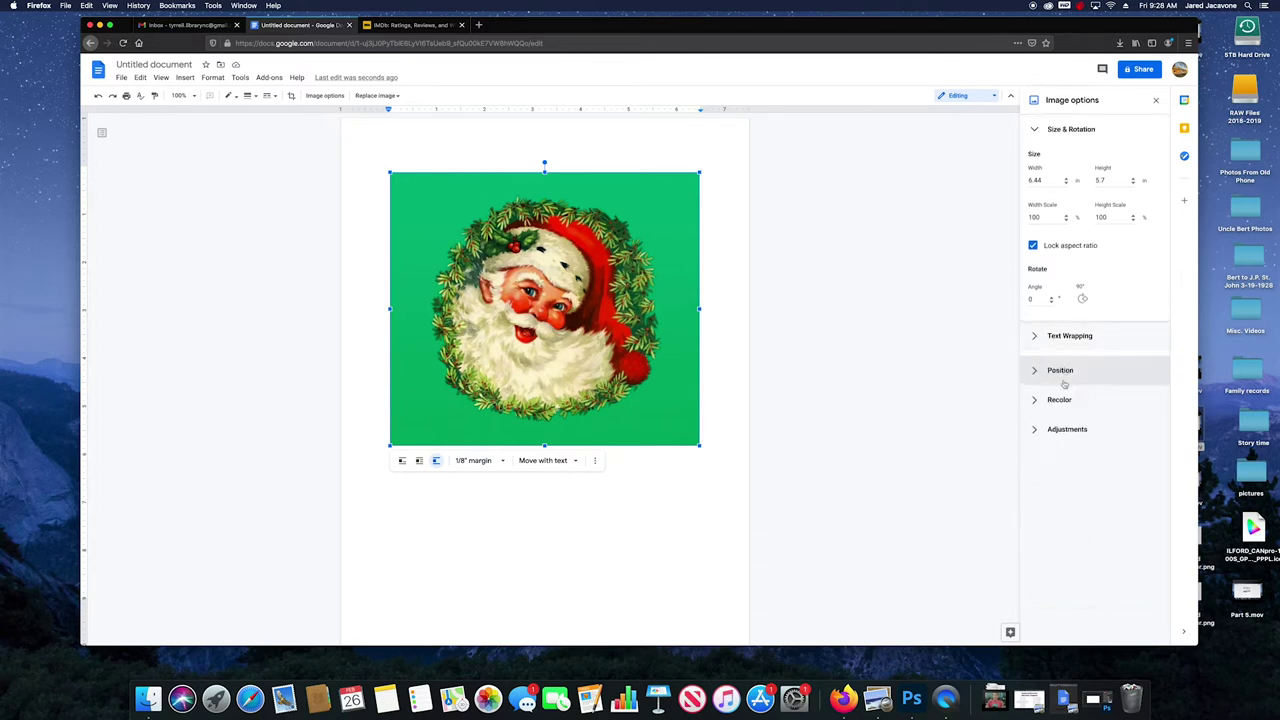
Expand the Position section, then the Recolor section, in Image options
{"action": "left_click", "coordinate": [1034, 370]}
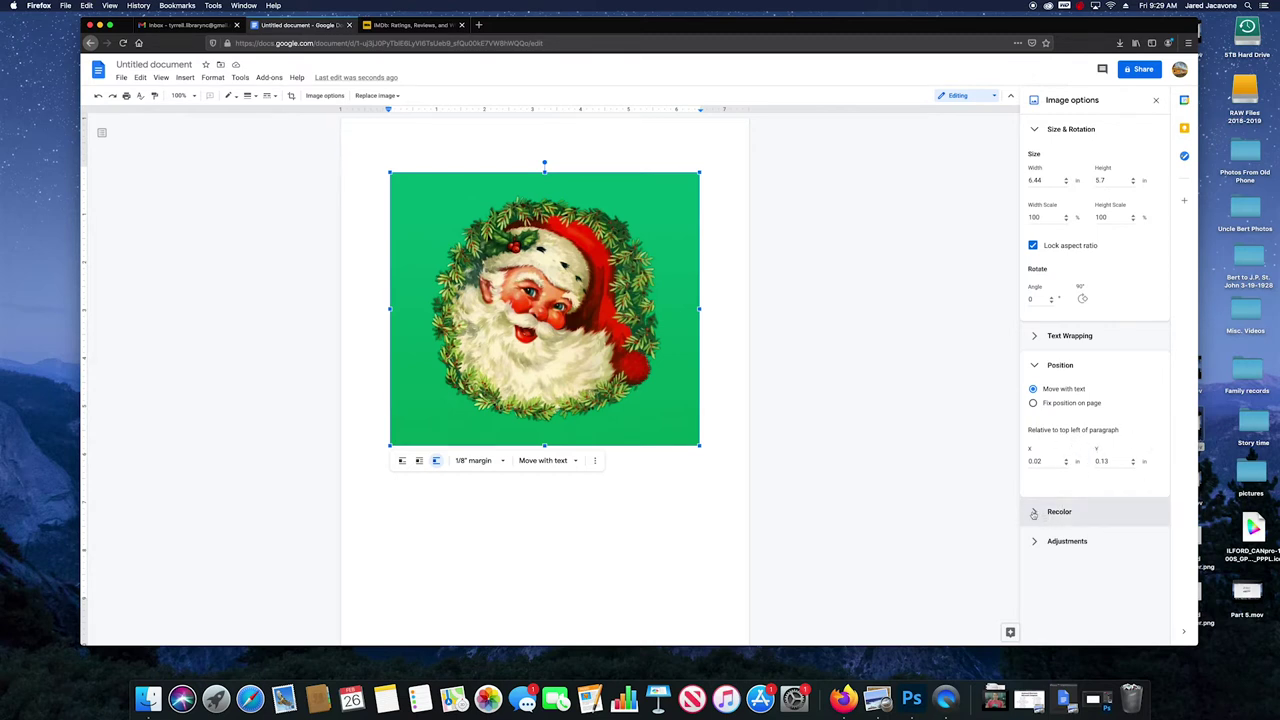
{"action": "left_click", "coordinate": [1059, 511]}
Preview the Light 1 and Light 2 recolor presets on the Santa image
{"action": "left_click", "coordinate": [1102, 538]}
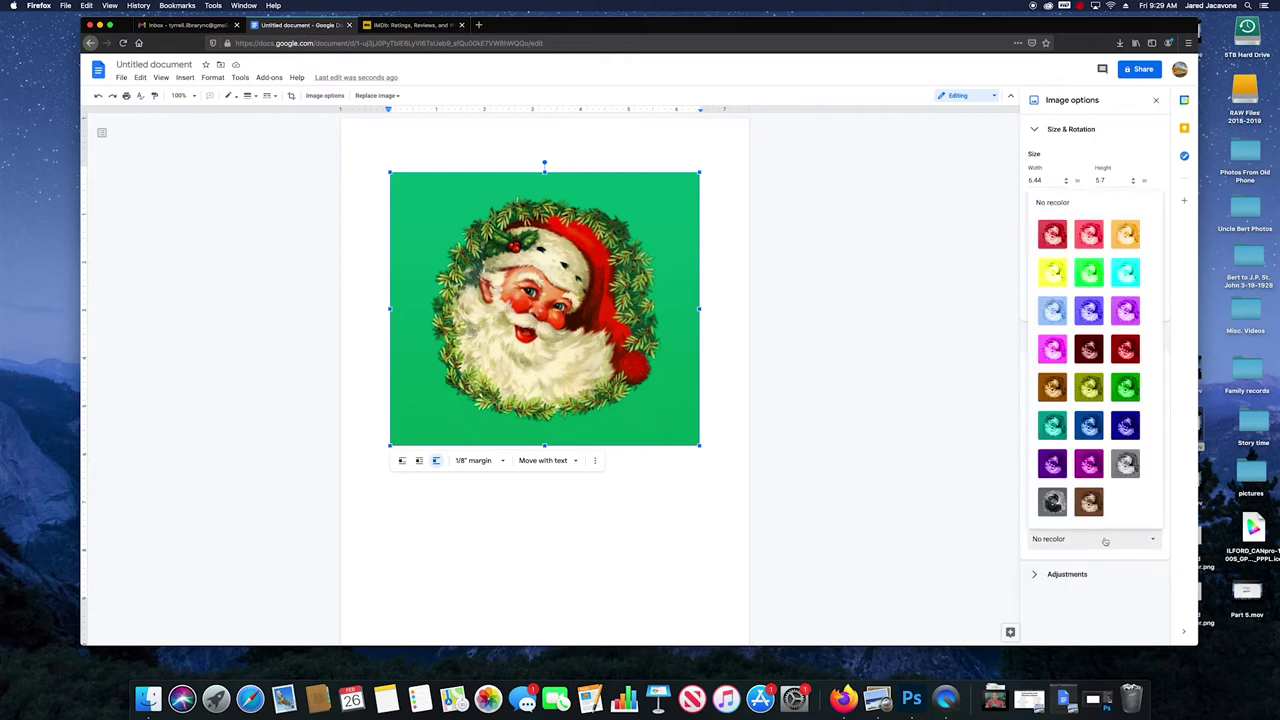
{"action": "left_click", "coordinate": [1107, 542]}
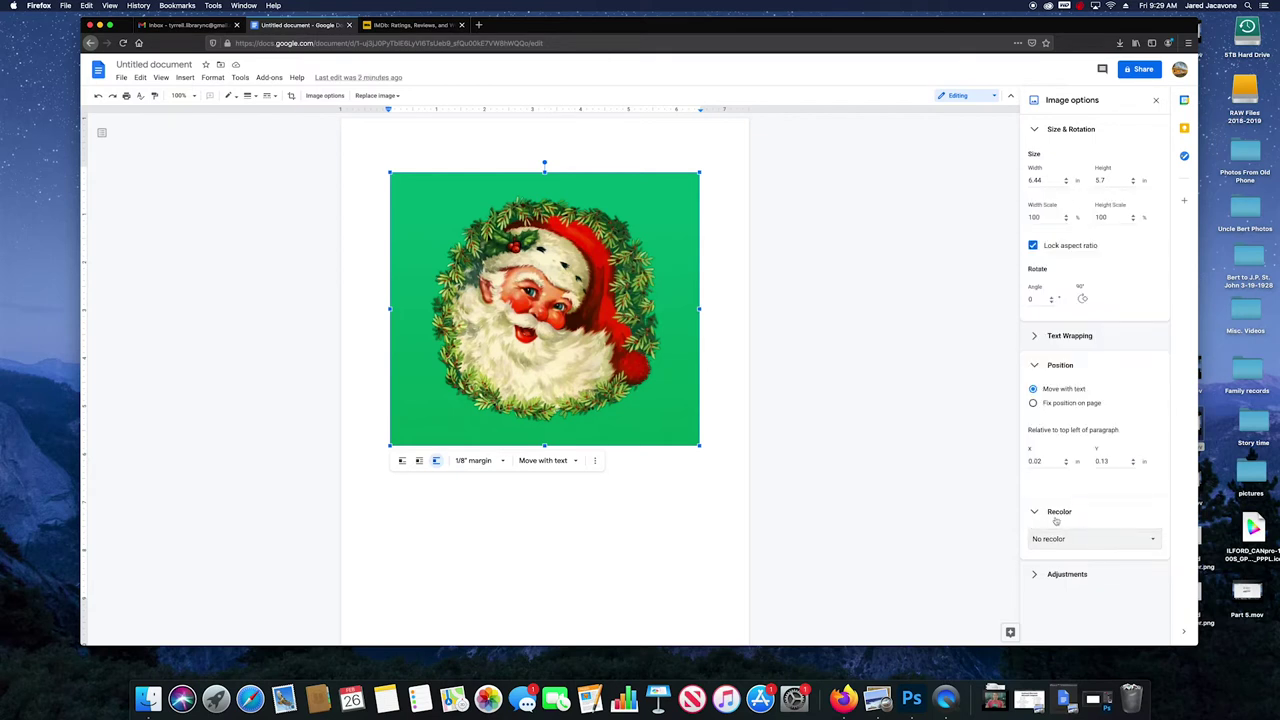
{"action": "left_click", "coordinate": [1121, 542]}
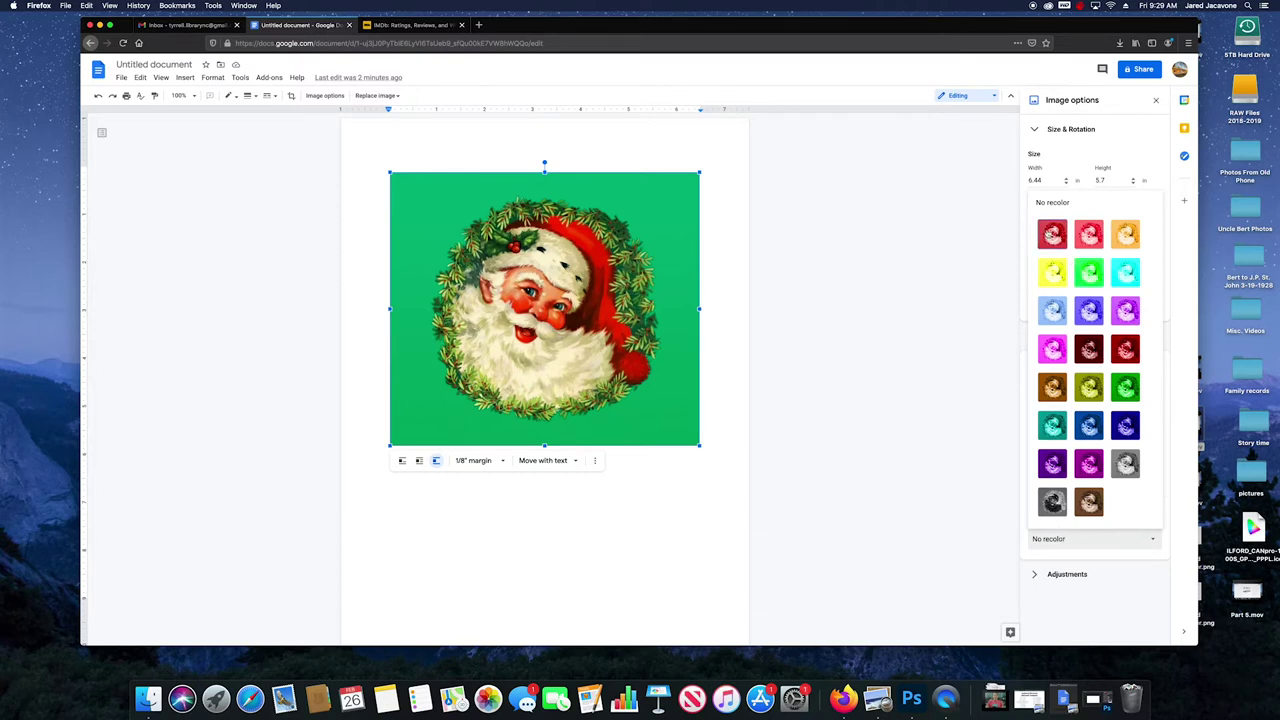
{"action": "left_click", "coordinate": [1050, 234]}
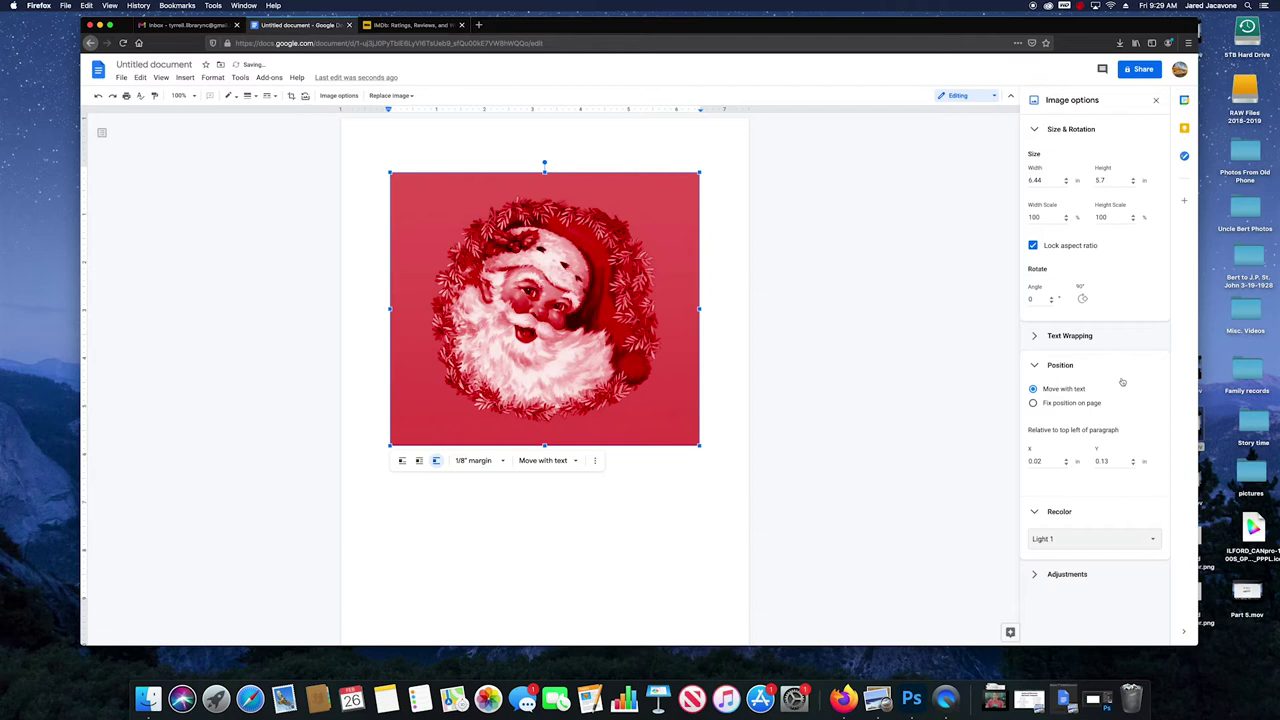
{"action": "left_click", "coordinate": [1100, 540]}
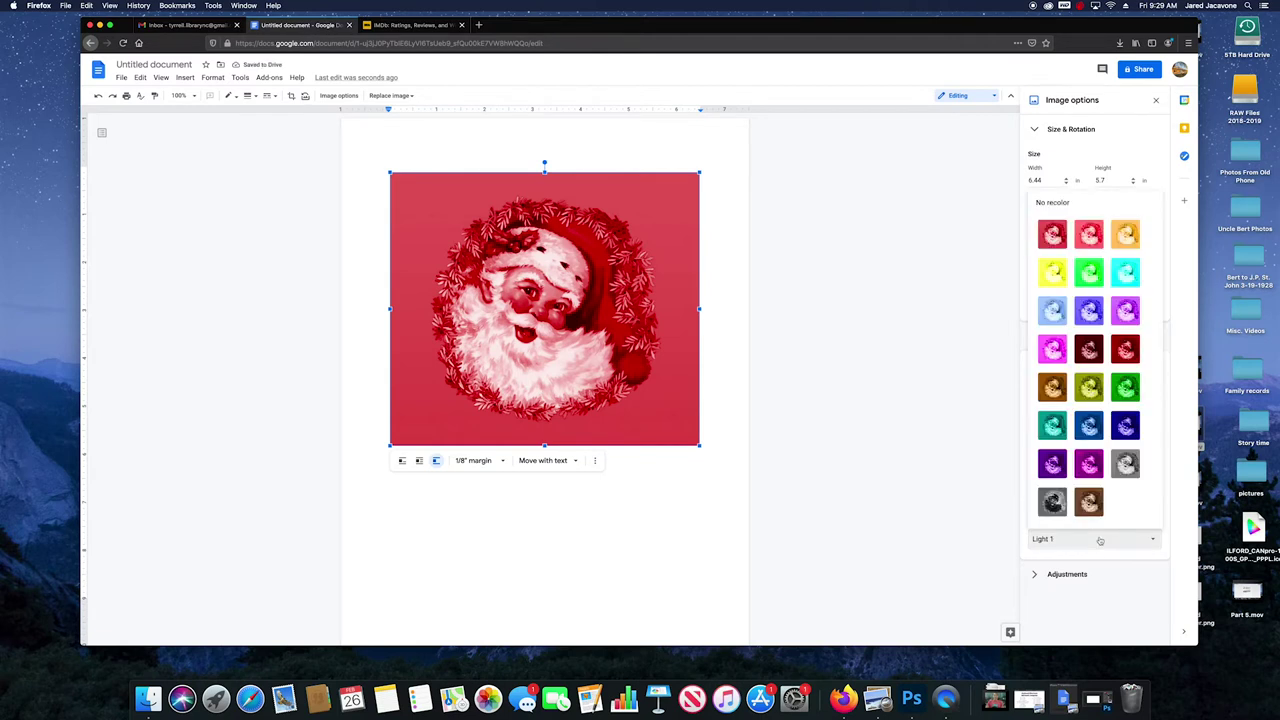
{"action": "left_click", "coordinate": [1094, 240]}
Try Dark 4 and Negative, restore No recolor, and expand Adjustments
{"action": "left_click", "coordinate": [1099, 541]}
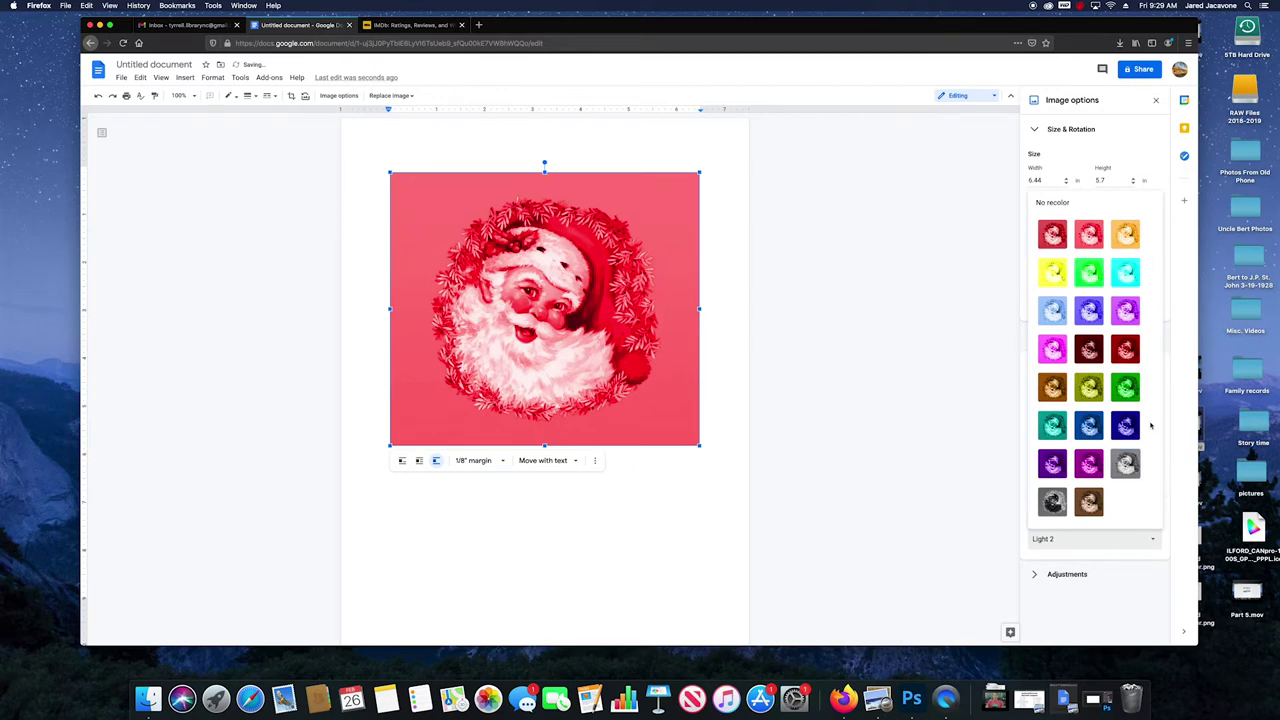
{"action": "left_click", "coordinate": [1088, 392]}
{"action": "left_click", "coordinate": [1119, 545]}
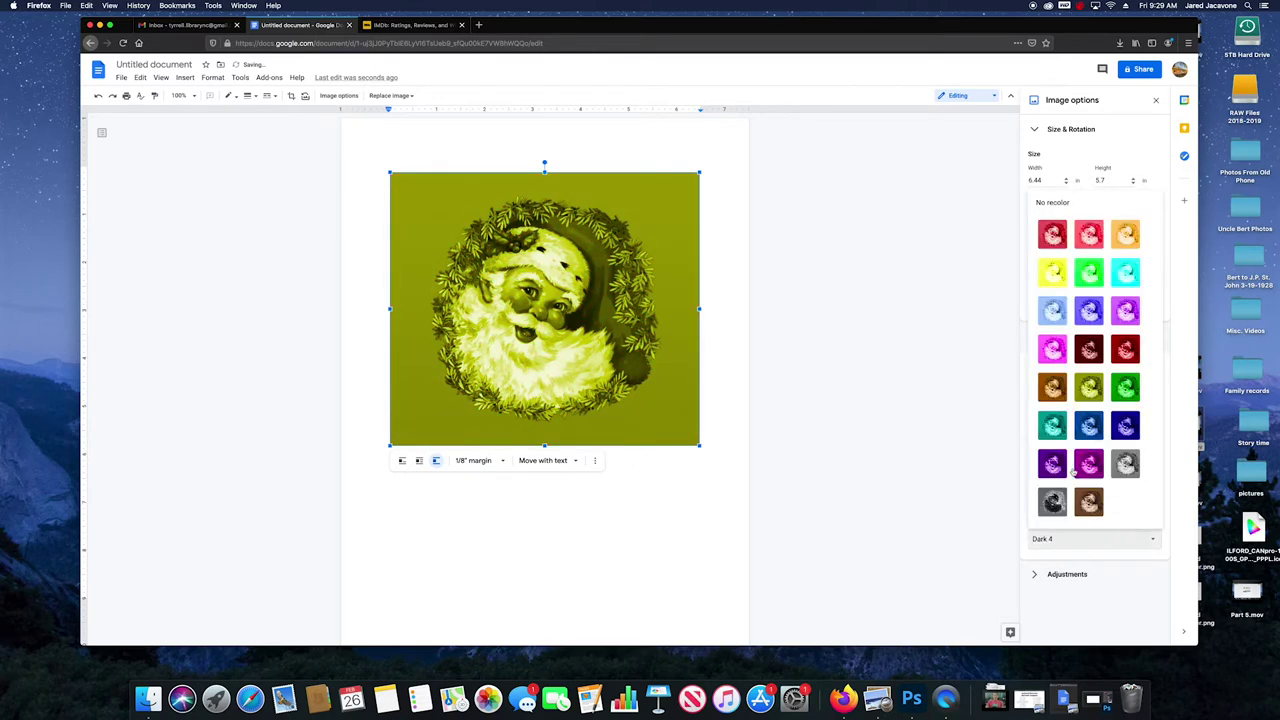
{"action": "left_click", "coordinate": [1052, 502]}
{"action": "left_click", "coordinate": [1131, 541]}
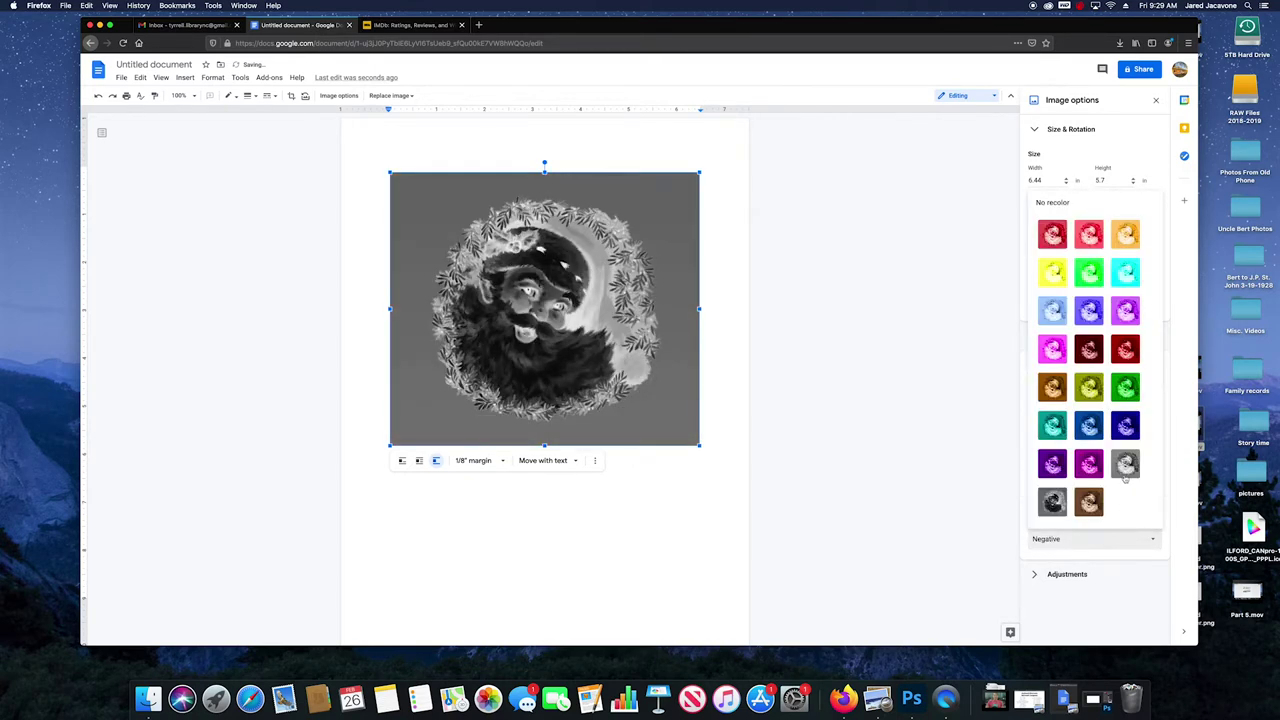
{"action": "left_click", "coordinate": [1053, 207]}
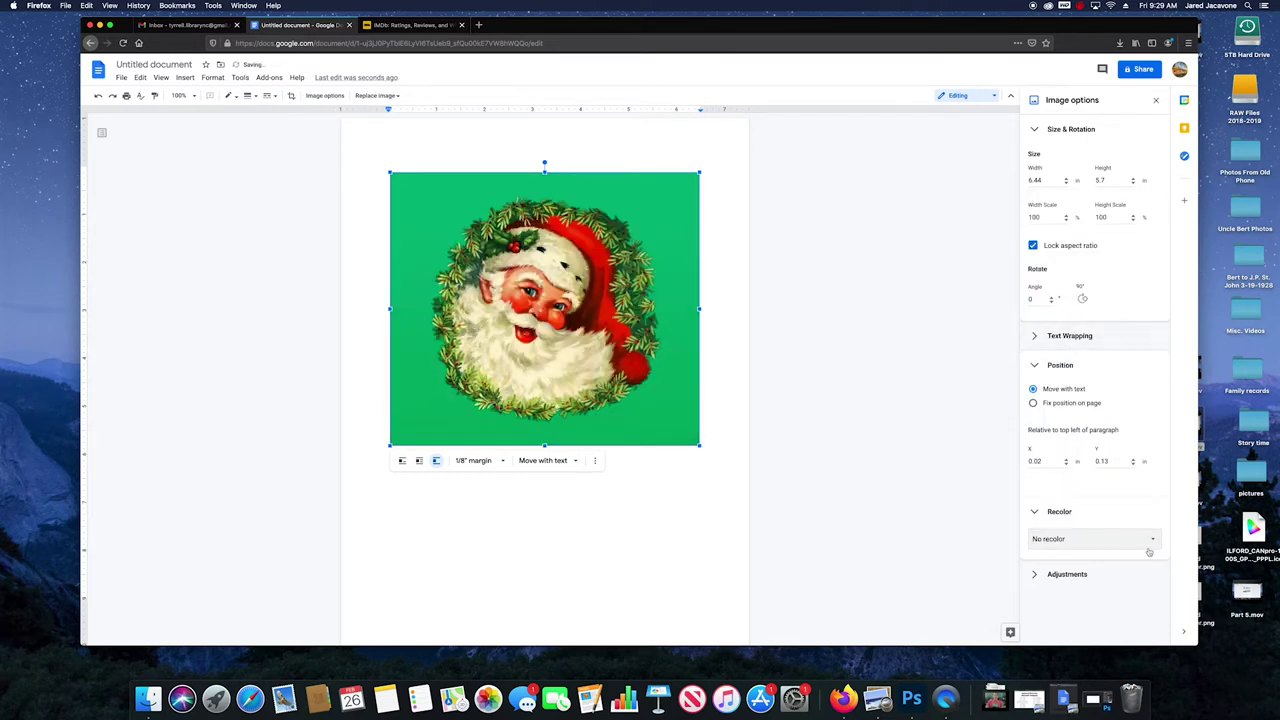
{"action": "left_click", "coordinate": [1035, 574]}
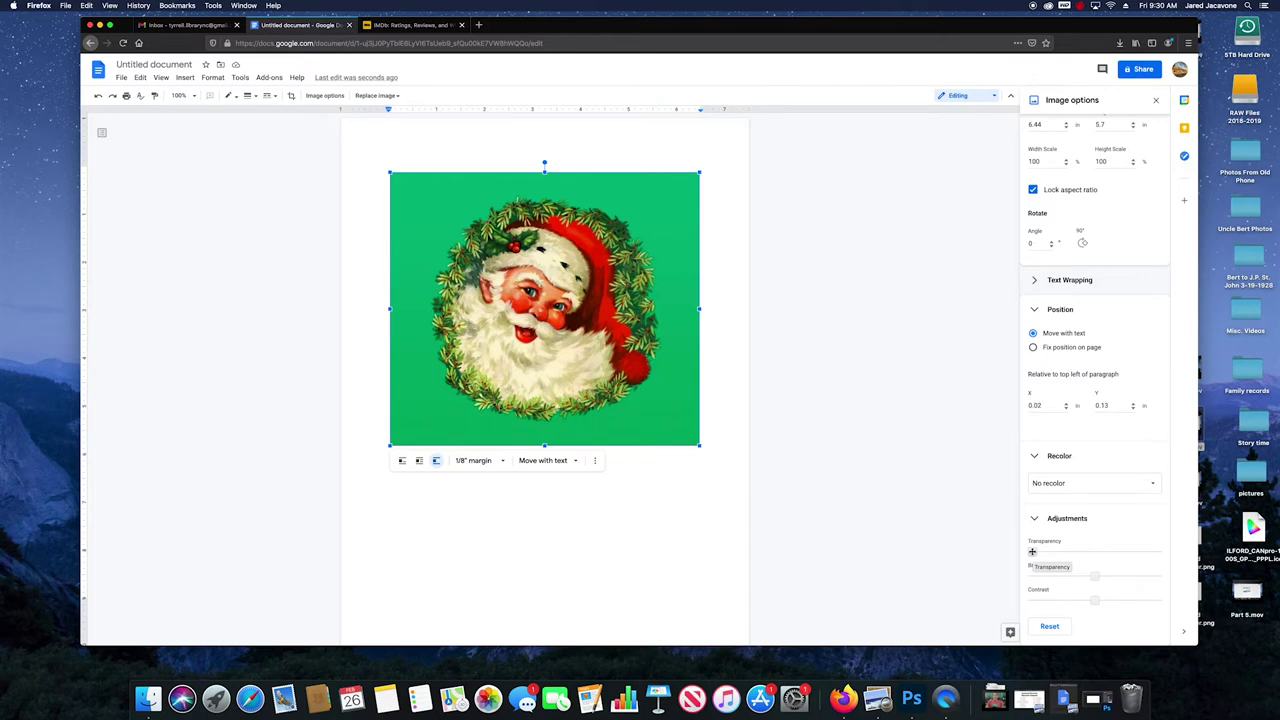
Experiment with the transparency, brightness and contrast sliders, then Reset the adjustments
{"action": "left_click_drag", "start_coordinate": [1032, 551], "coordinate": [1102, 552]}
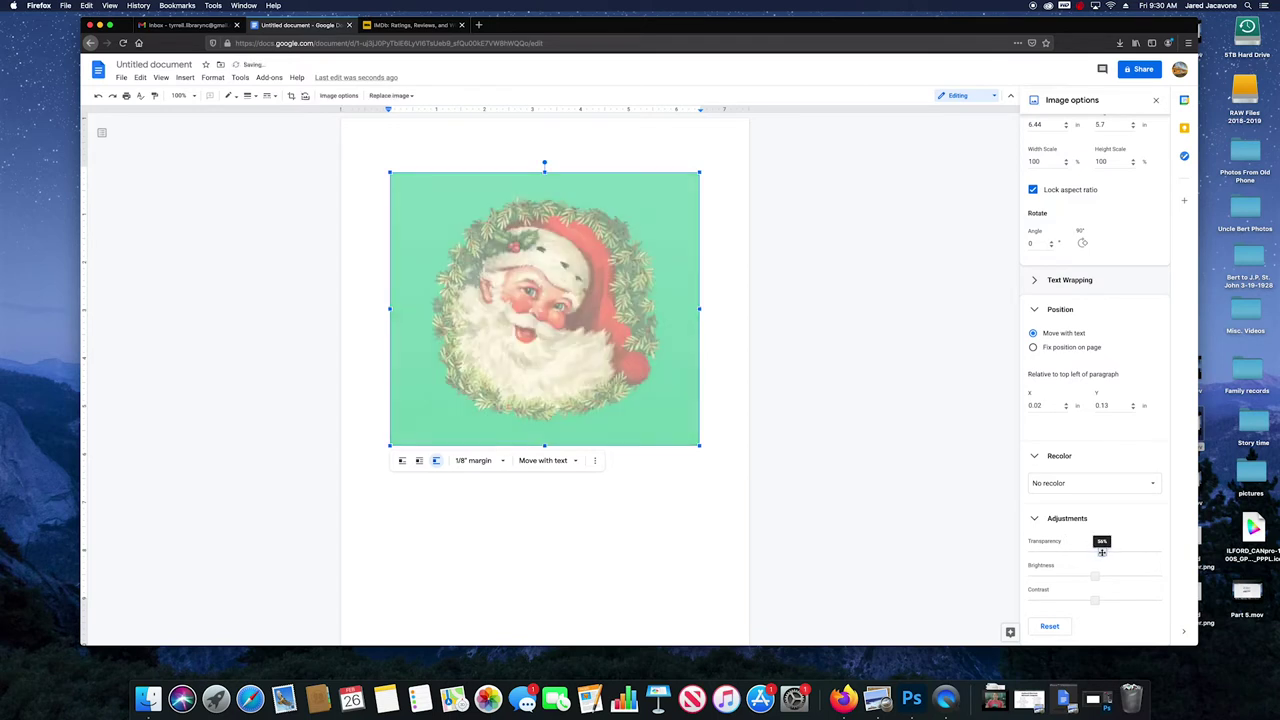
{"action": "left_click_drag", "start_coordinate": [1102, 552], "coordinate": [1026, 553]}
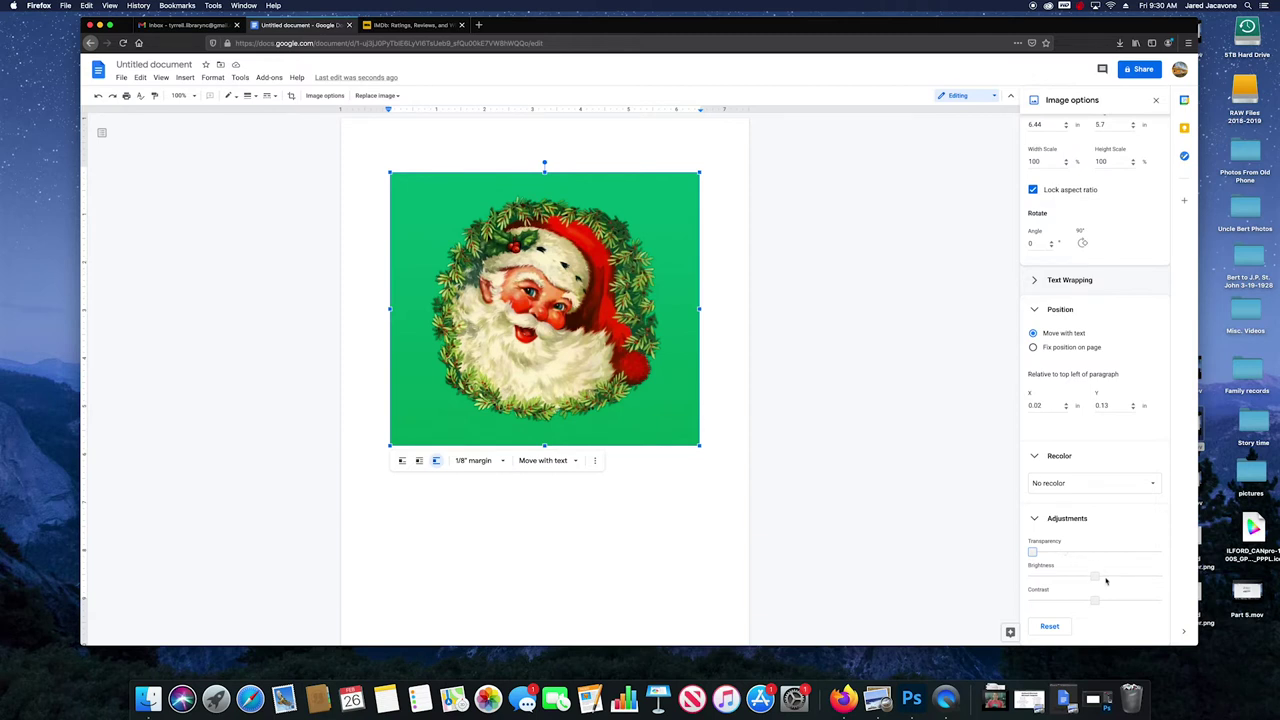
{"action": "left_click_drag", "start_coordinate": [1095, 577], "coordinate": [1122, 575]}
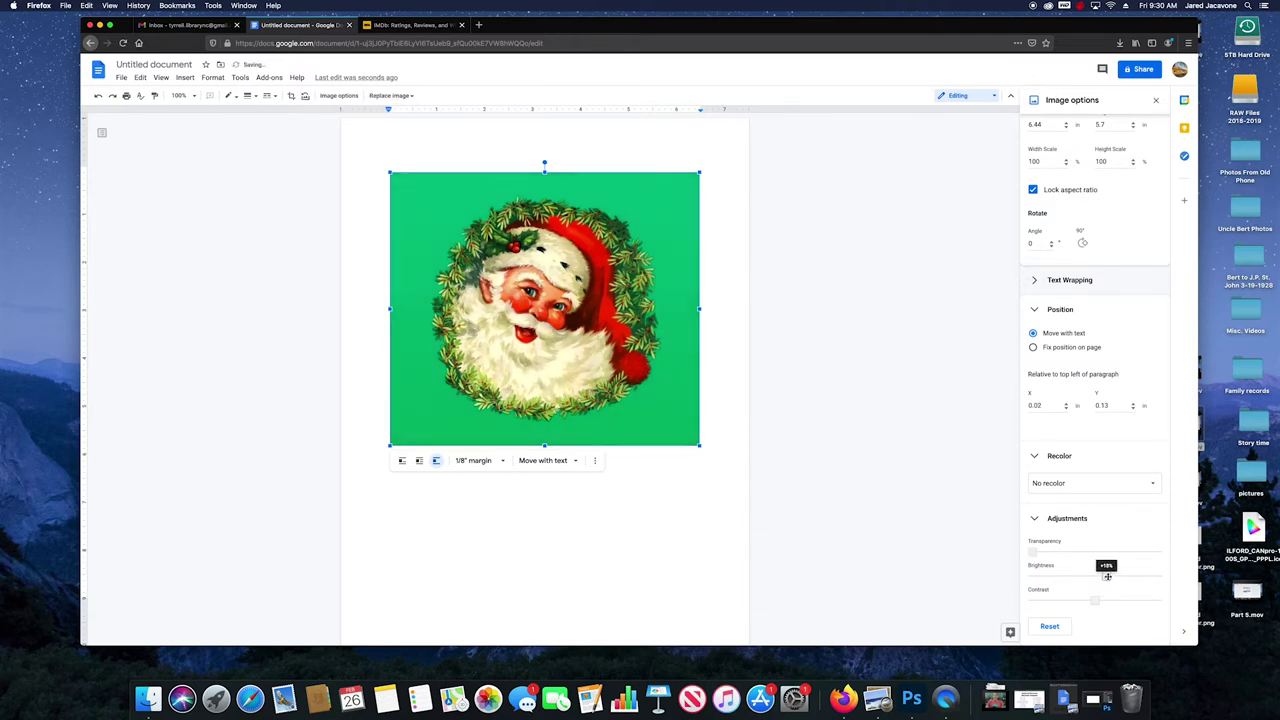
{"action": "mouse_move", "coordinate": [1122, 575]}
{"action": "left_mouse_down"}
{"action": "mouse_move", "coordinate": [1059, 575]}
{"action": "mouse_move", "coordinate": [1094, 576]}
{"action": "left_mouse_up"}
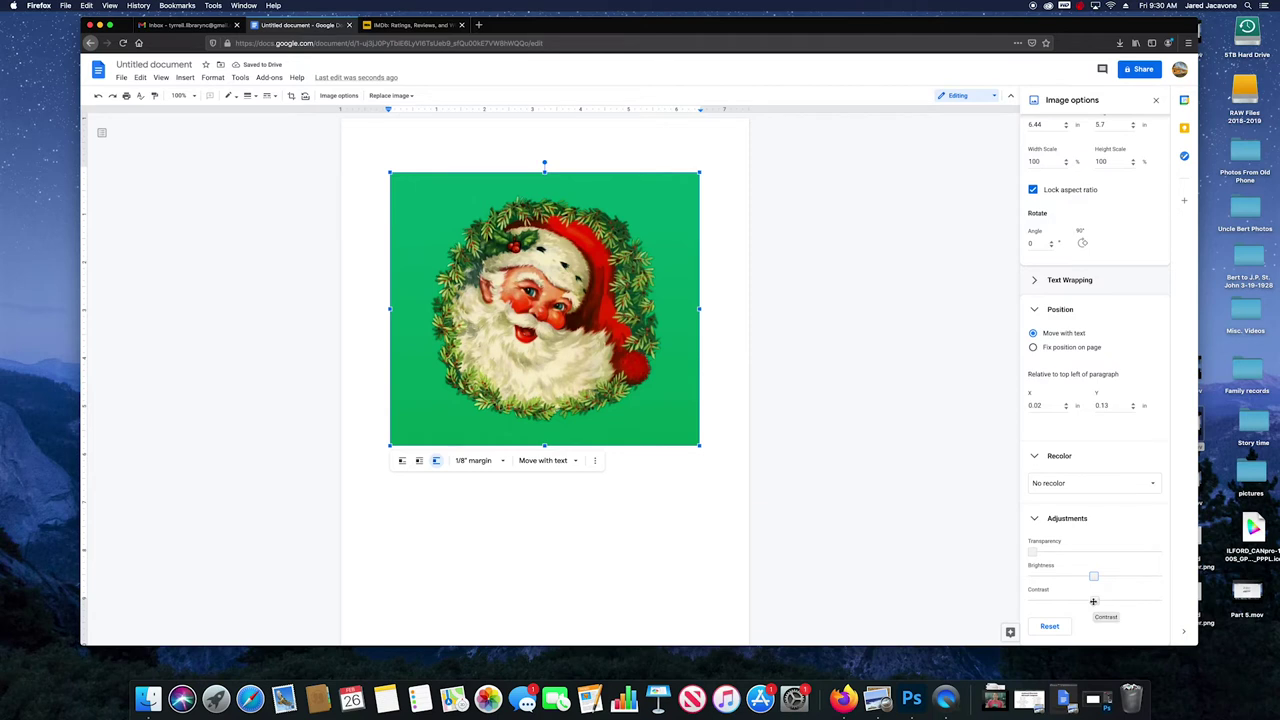
{"action": "left_click_drag", "start_coordinate": [1093, 601], "coordinate": [1127, 601]}
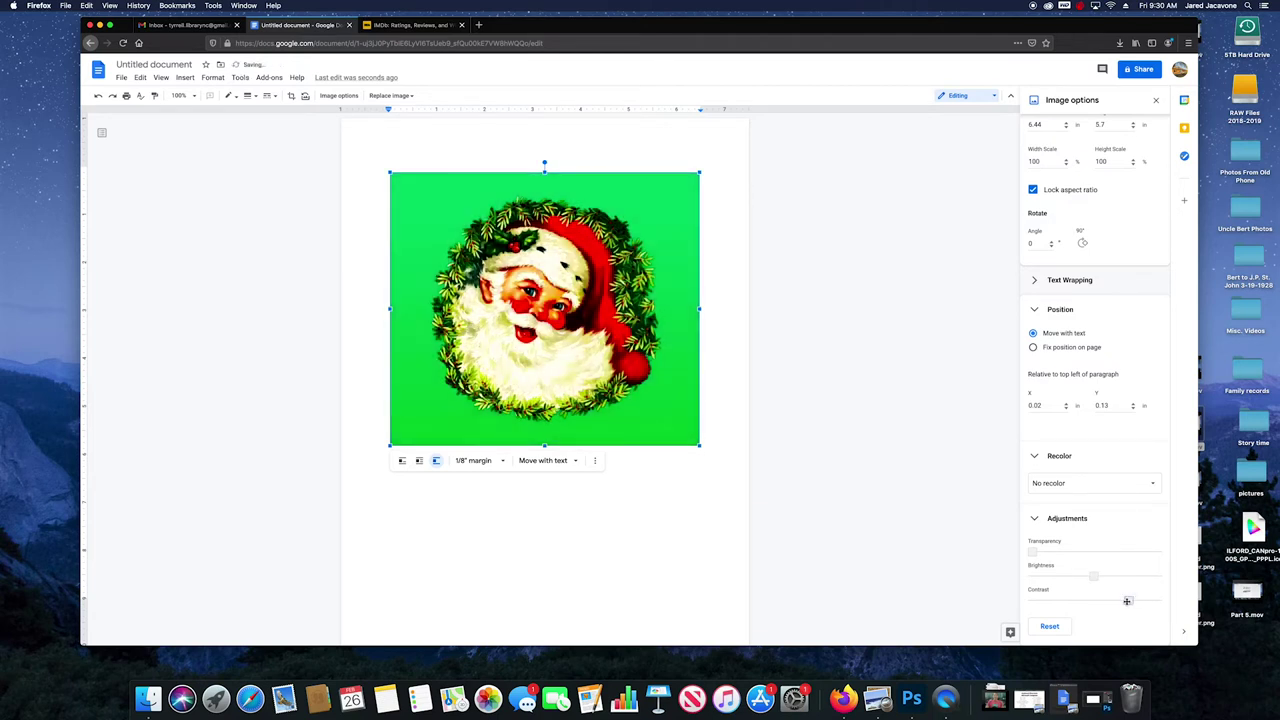
{"action": "left_click_drag", "start_coordinate": [1127, 601], "coordinate": [1066, 601]}
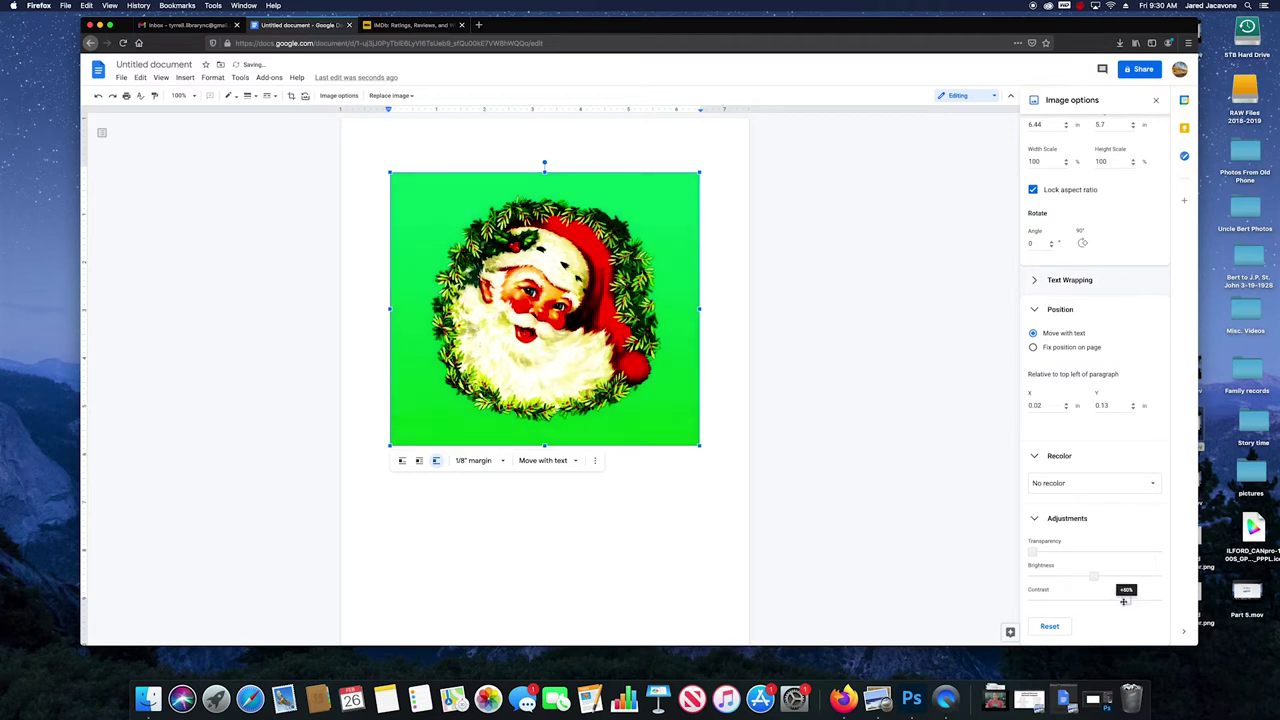
{"action": "left_click_drag", "start_coordinate": [1066, 601], "coordinate": [1094, 601]}
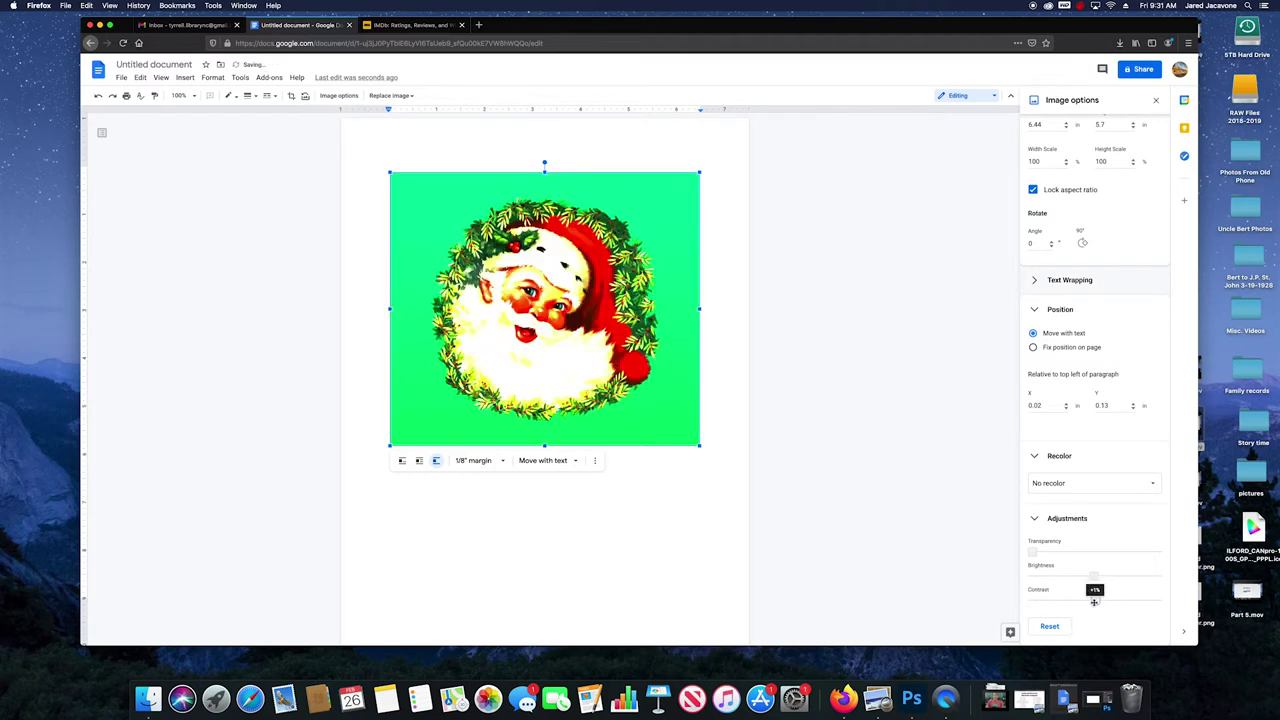
{"action": "left_click_drag", "start_coordinate": [1094, 601], "coordinate": [1093, 601]}
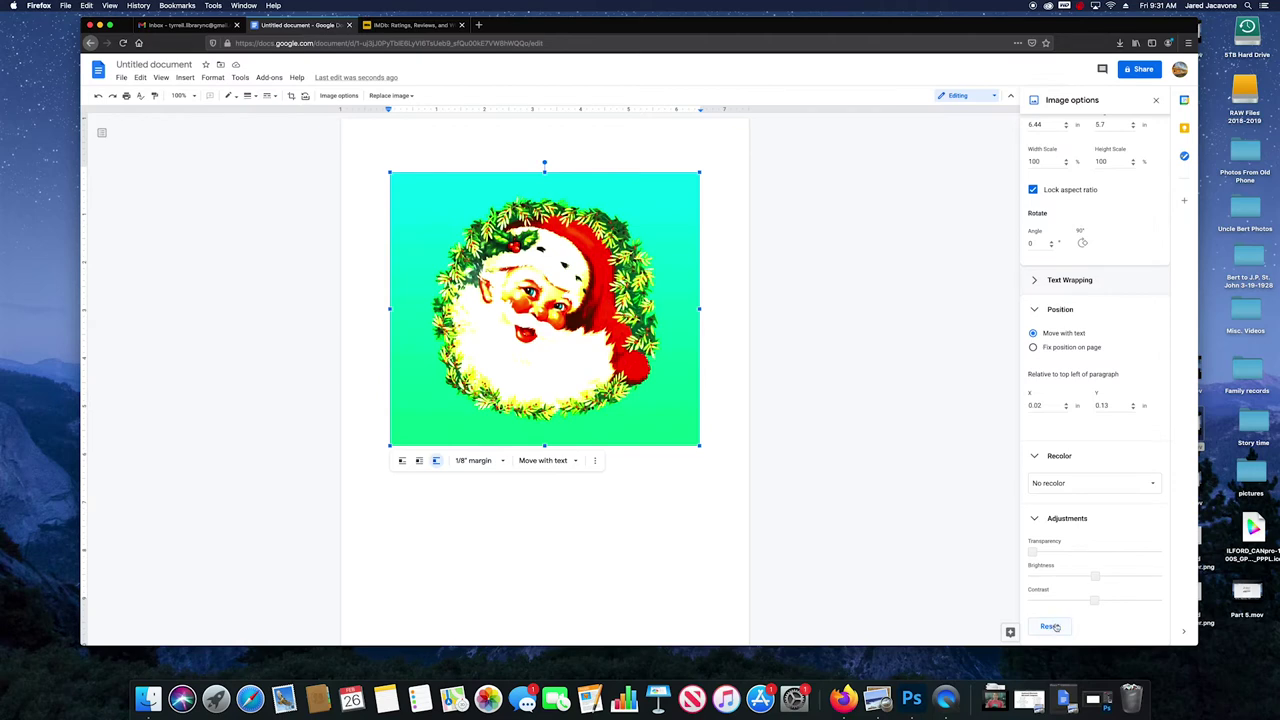
{"action": "left_click", "coordinate": [1053, 627]}
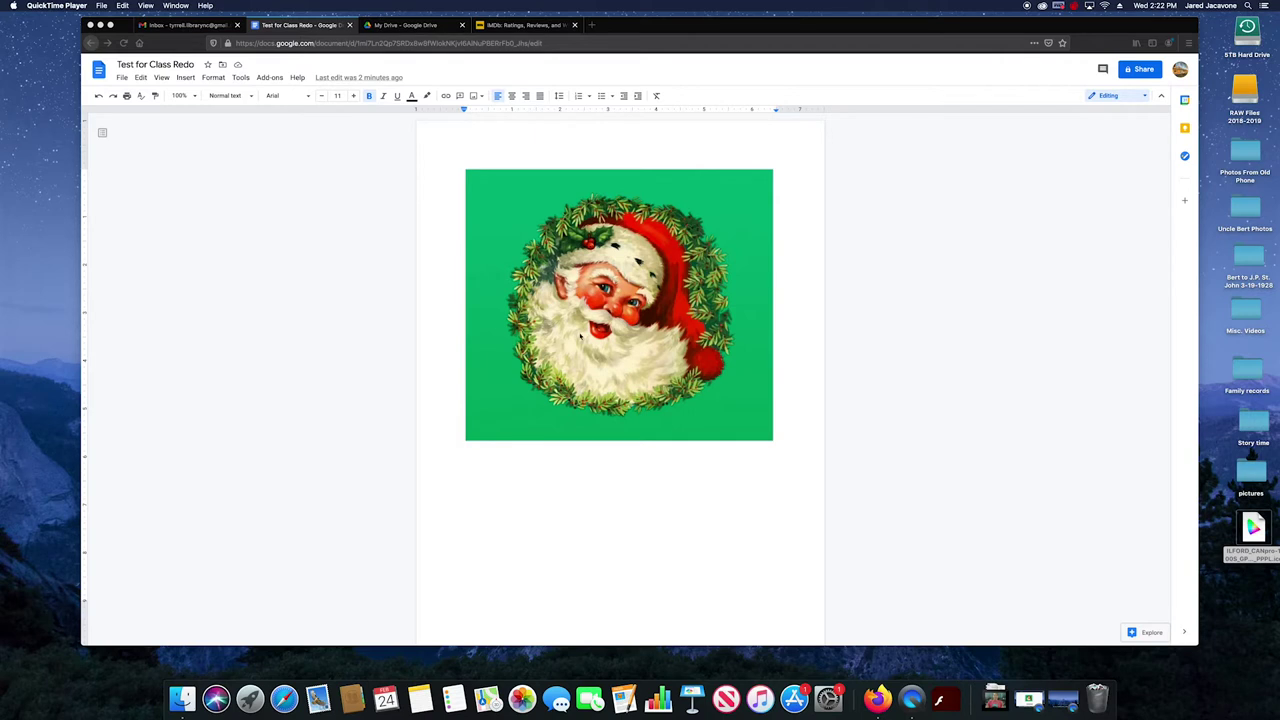
Activate the Firefox window and select the Santa picture
{"action": "left_click", "coordinate": [643, 328]}
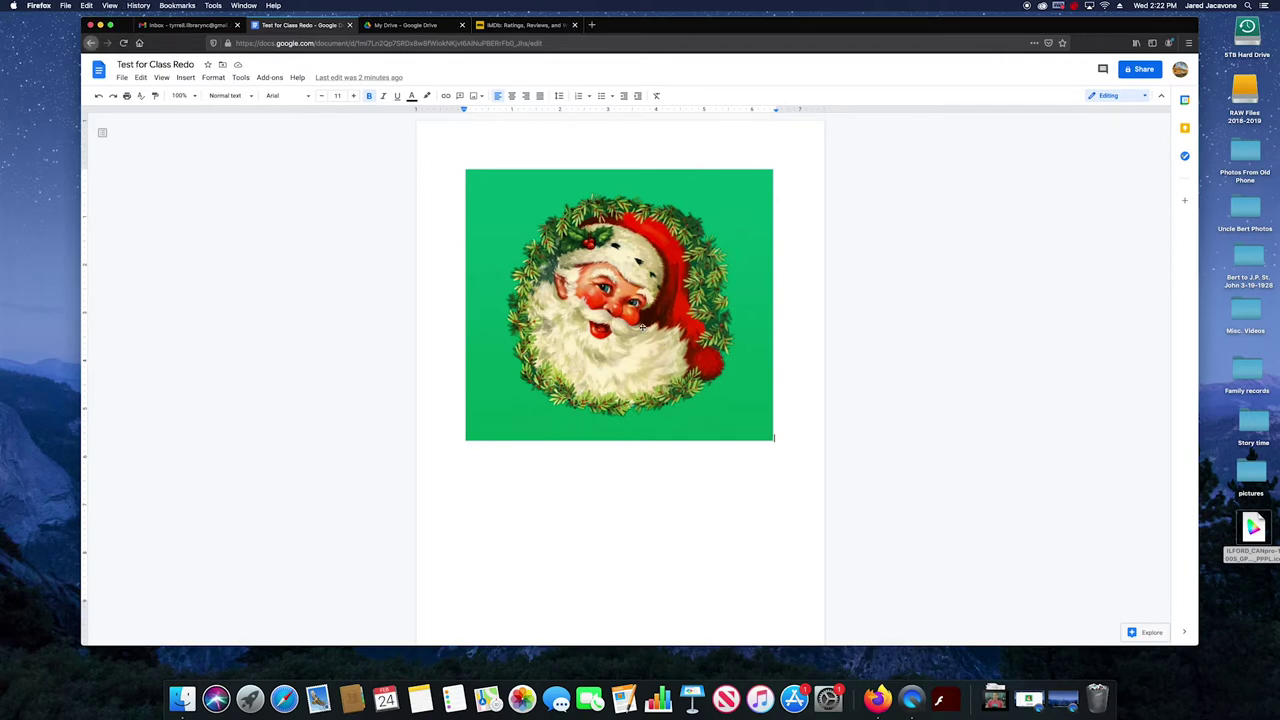
{"action": "left_click", "coordinate": [643, 328]}
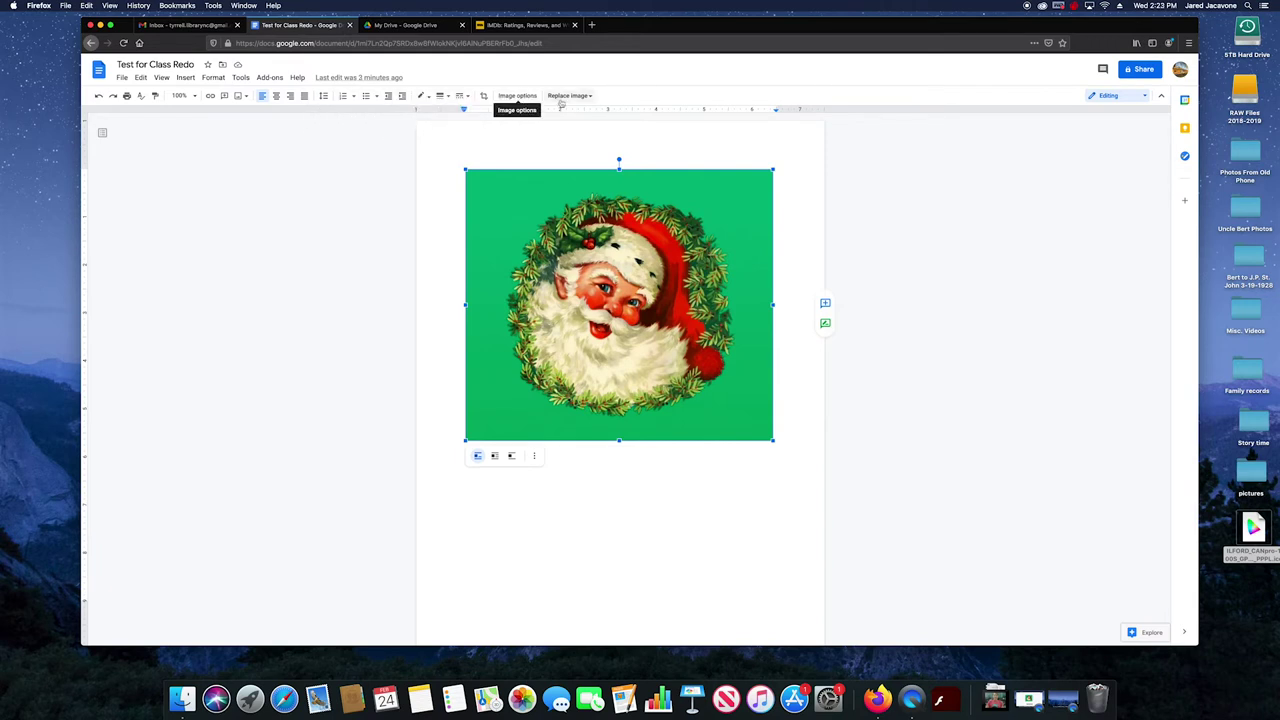
{"action": "left_click", "coordinate": [428, 96]}
{"action": "left_click", "coordinate": [431, 98]}
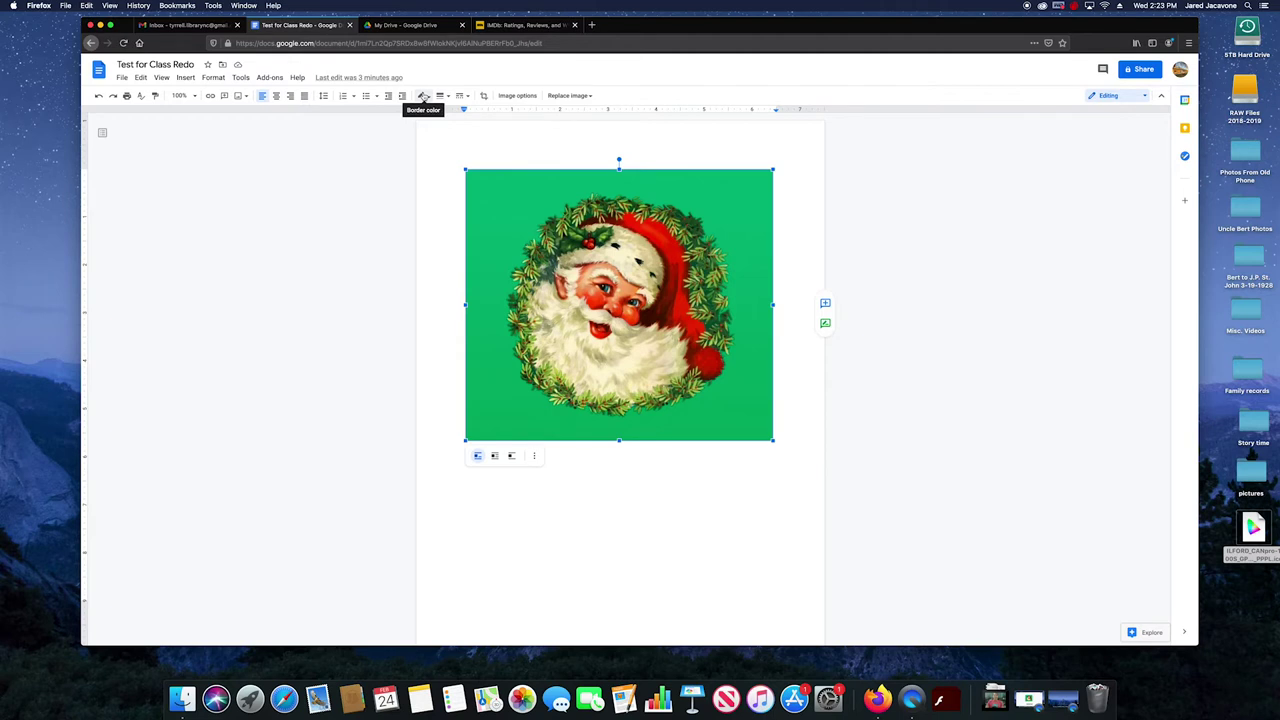
{"action": "left_click", "coordinate": [426, 97]}
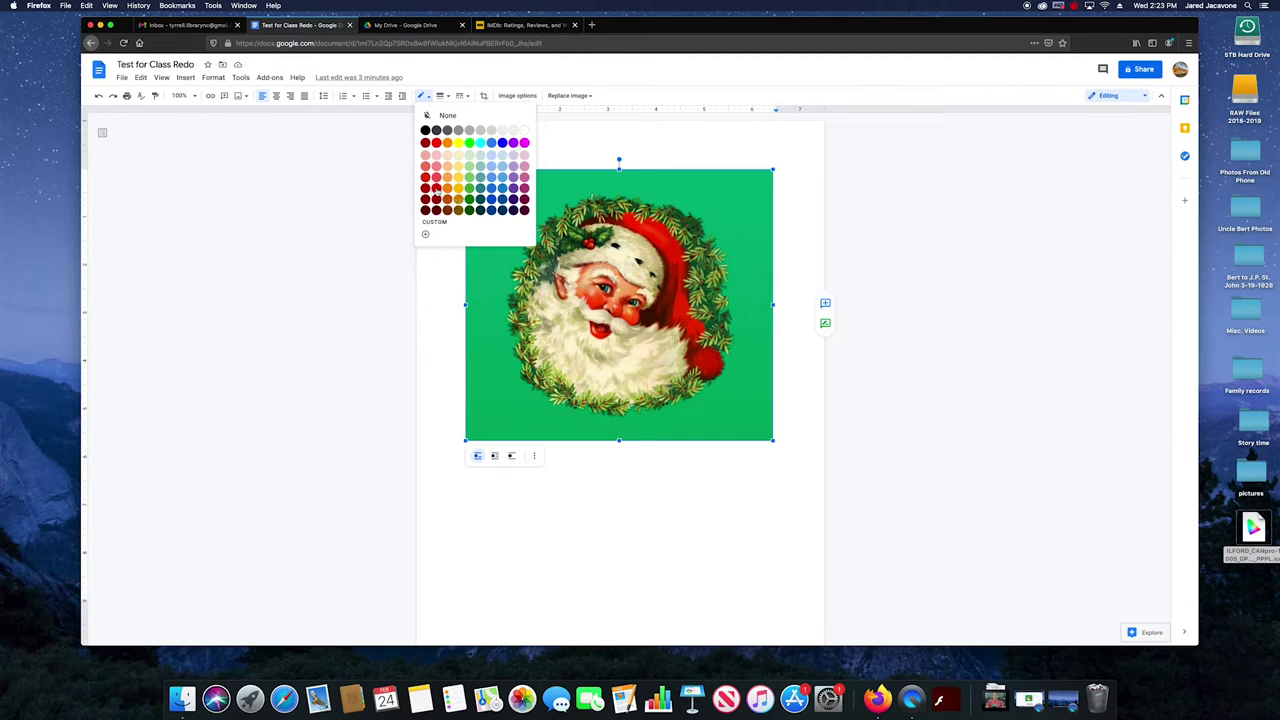
{"action": "left_click", "coordinate": [436, 188]}
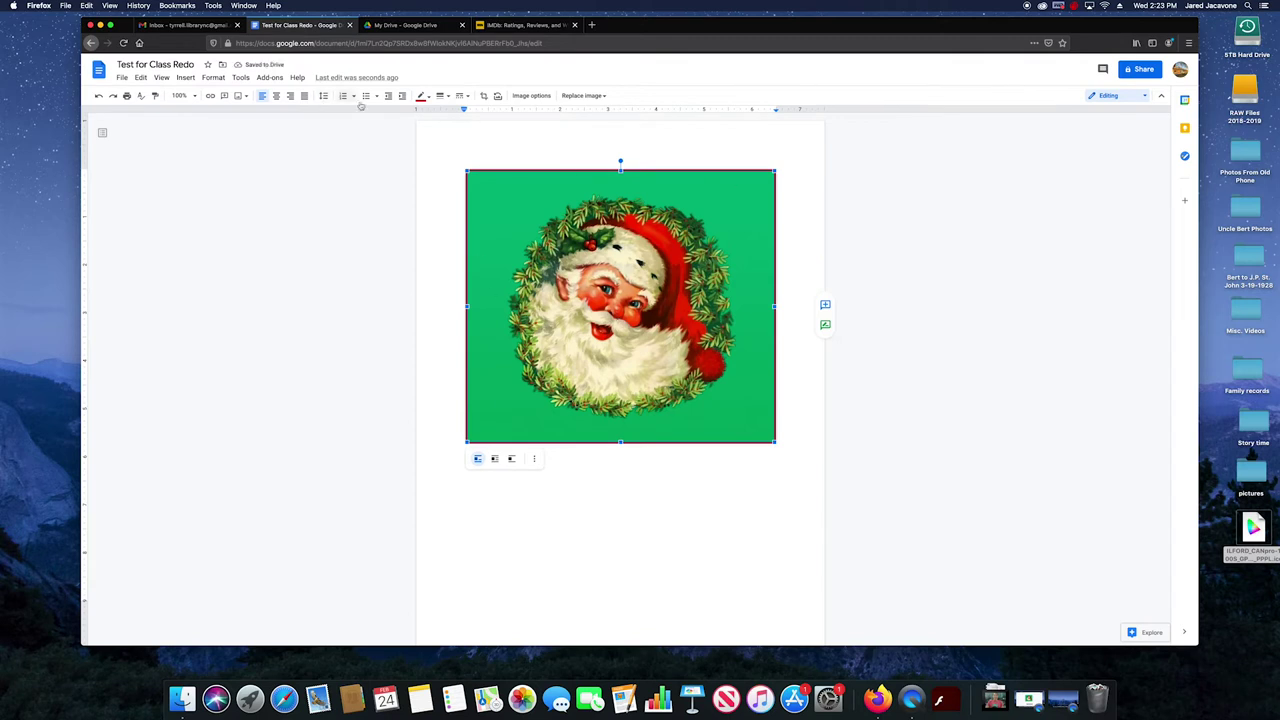
{"action": "left_click", "coordinate": [450, 97]}
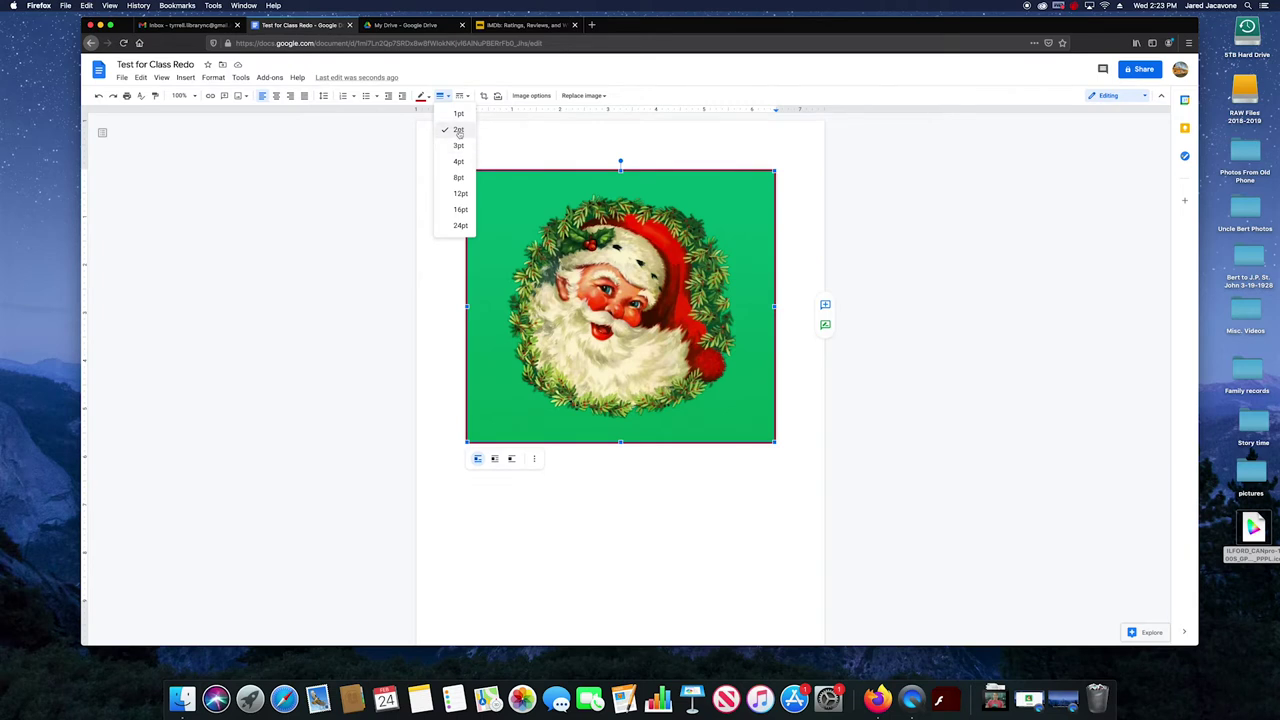
{"action": "left_click", "coordinate": [458, 177]}
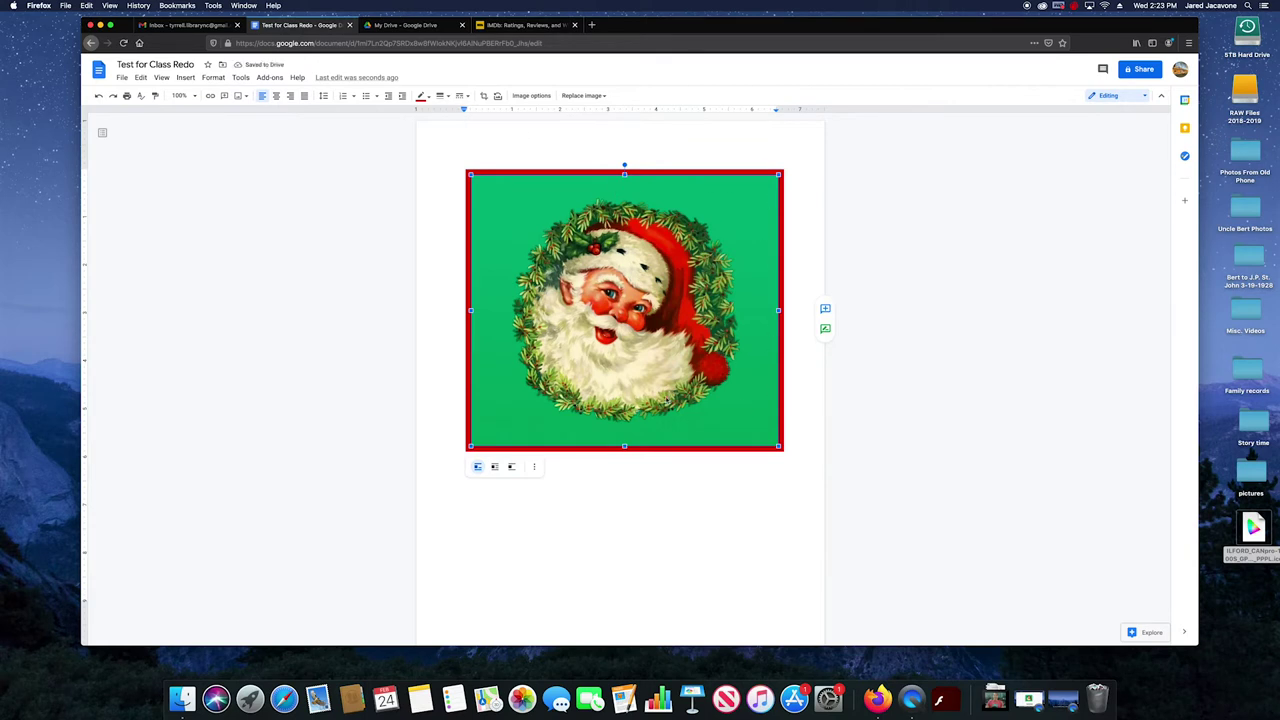
{"action": "left_click", "coordinate": [462, 96]}
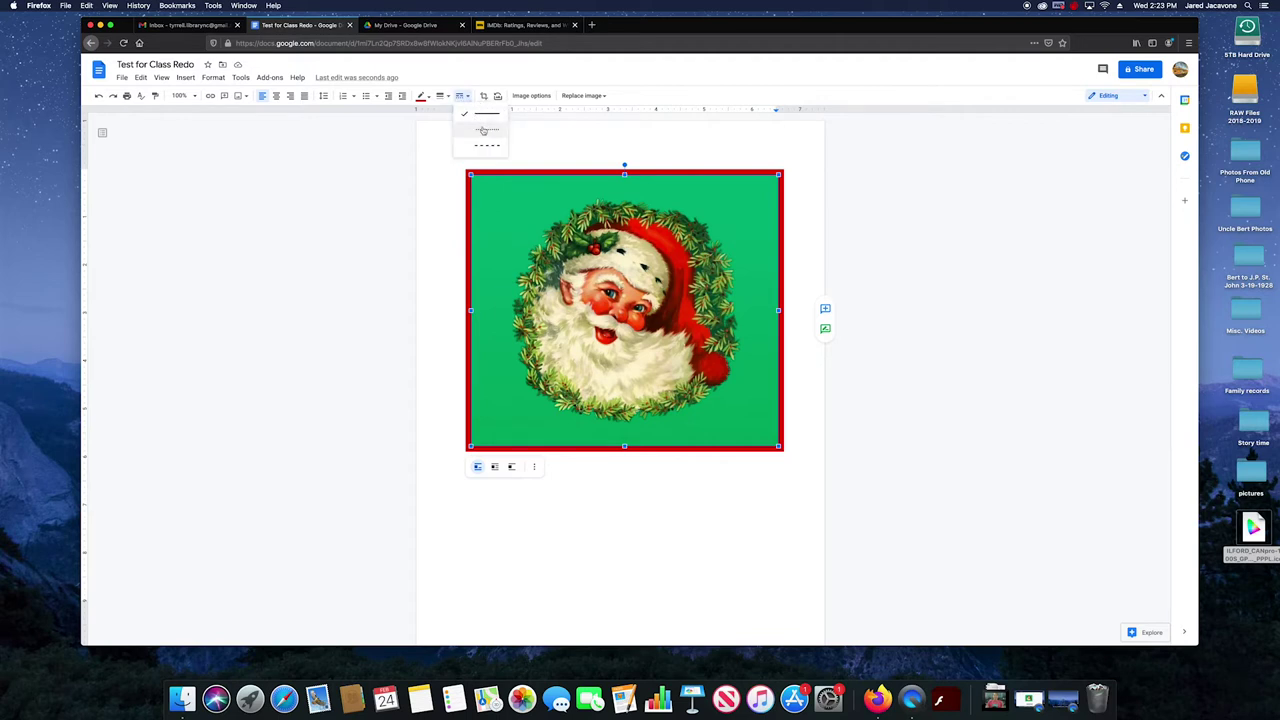
{"action": "left_click", "coordinate": [485, 129]}
{"action": "left_click", "coordinate": [465, 96]}
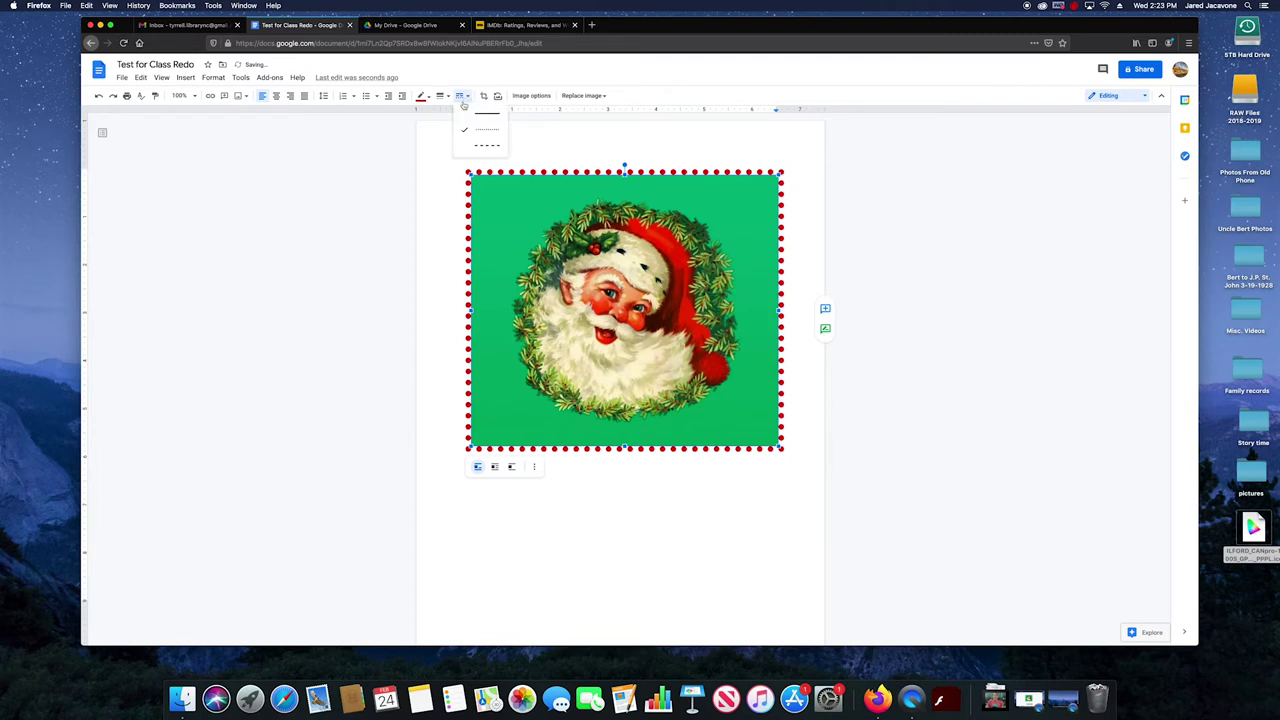
{"action": "left_click", "coordinate": [484, 147]}
{"action": "left_click", "coordinate": [463, 96]}
{"action": "left_click", "coordinate": [479, 112]}
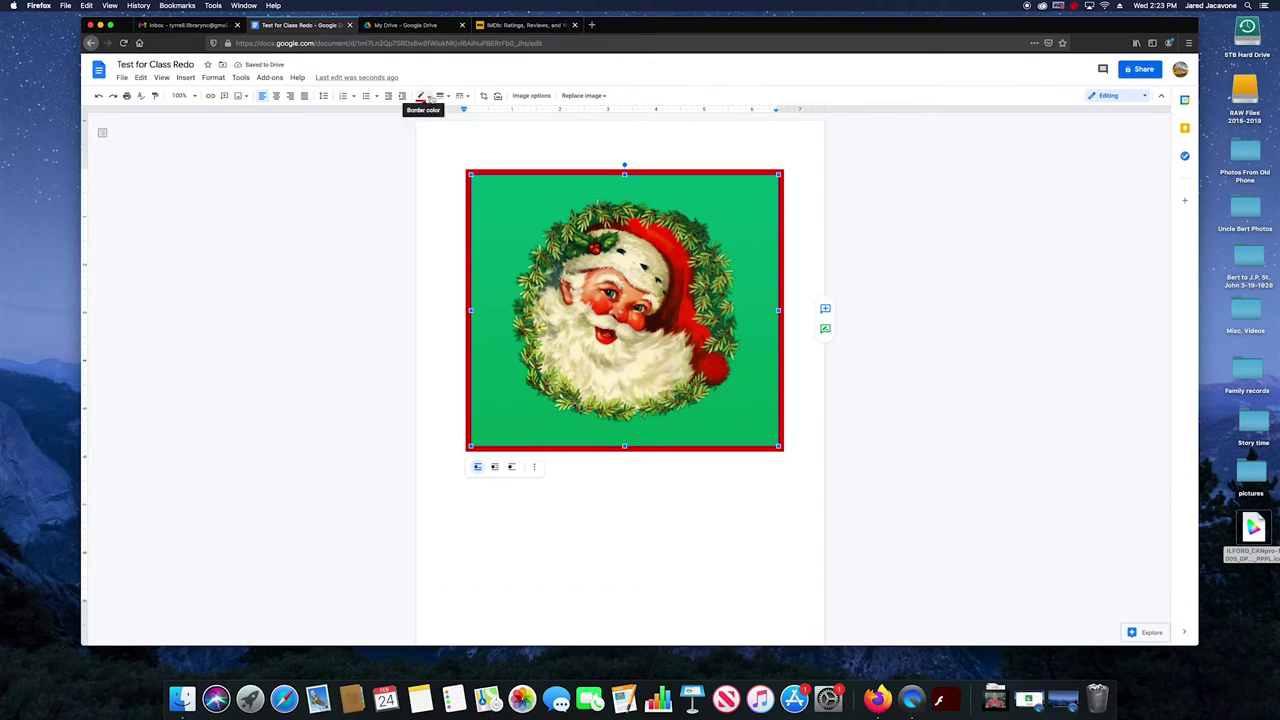
{"action": "left_click", "coordinate": [430, 96]}
{"action": "left_click", "coordinate": [445, 115]}
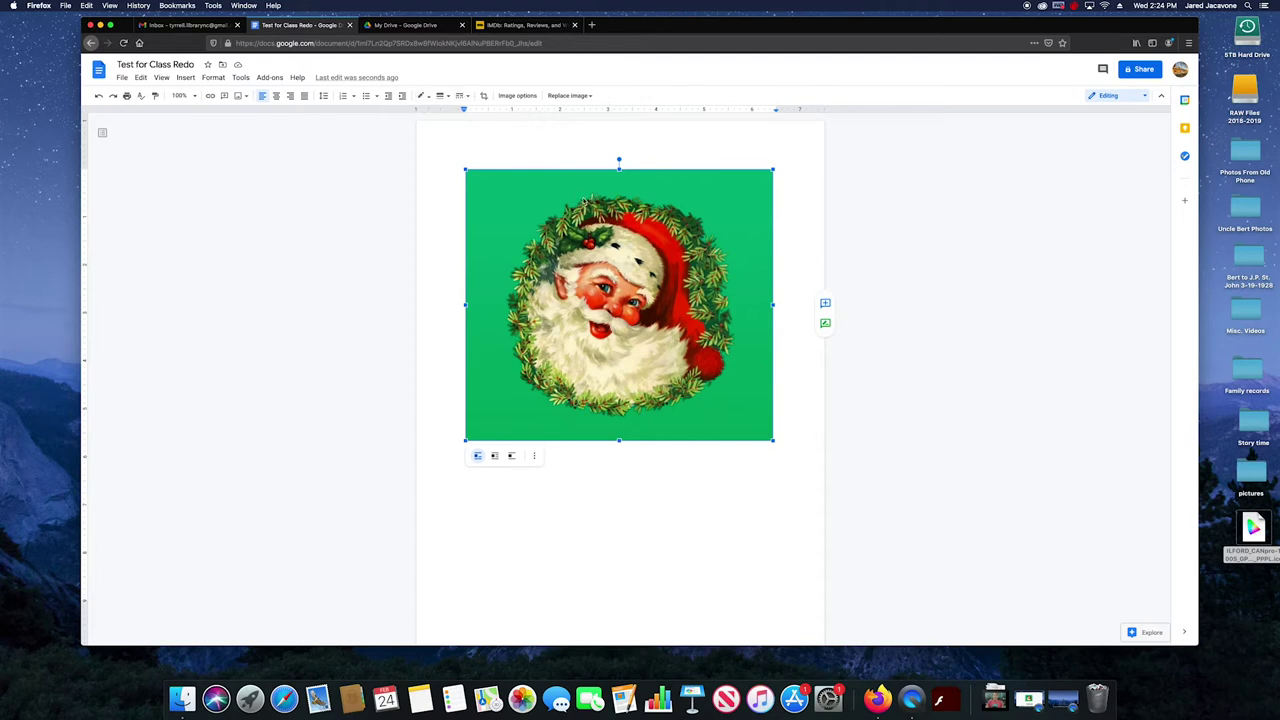
{"action": "right_click", "coordinate": [585, 203]}
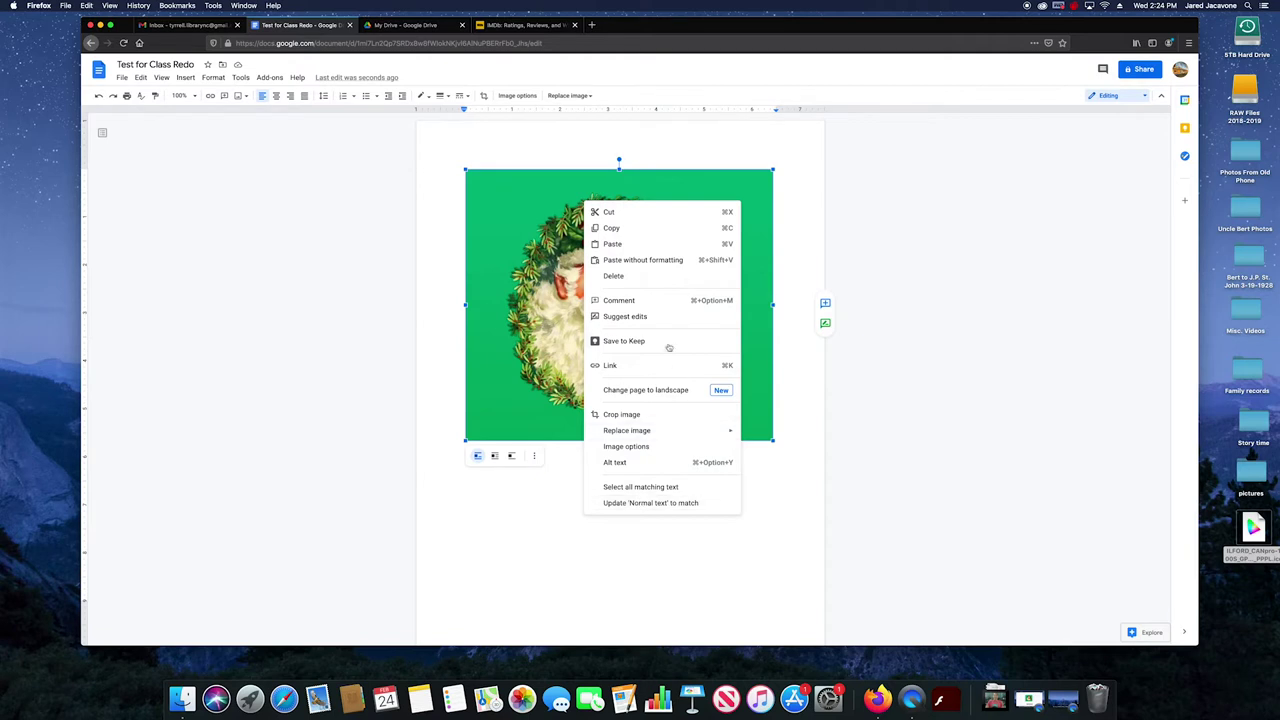
{"action": "mouse_move", "coordinate": [650, 430]}
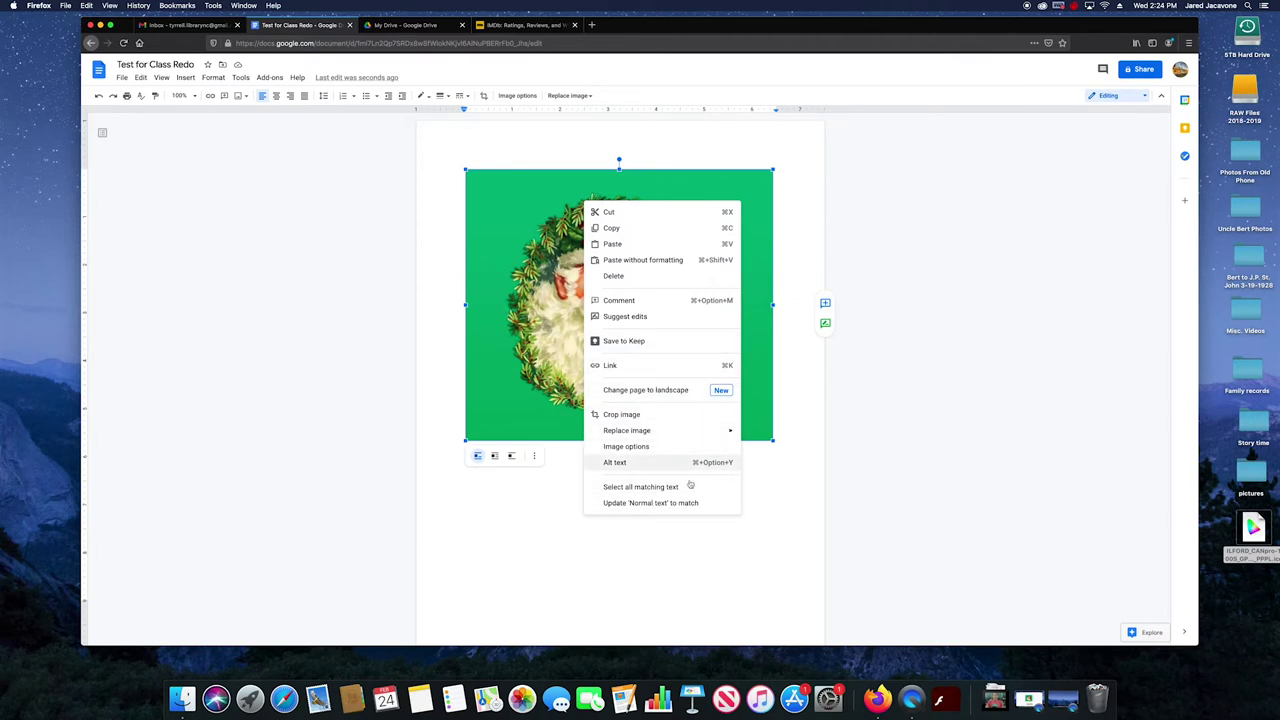
{"action": "left_click", "coordinate": [537, 231]}
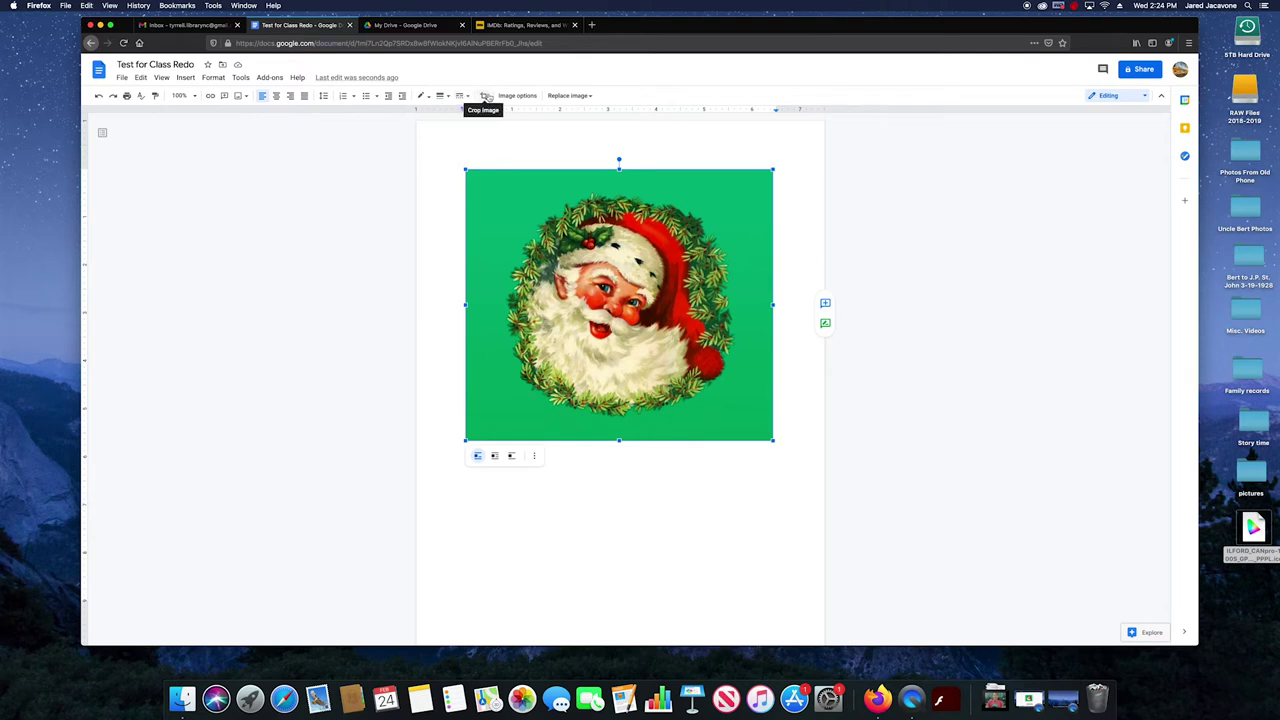
Crop the Santa picture by trimming its left, top, right and bottom edges
{"action": "left_click", "coordinate": [485, 96]}
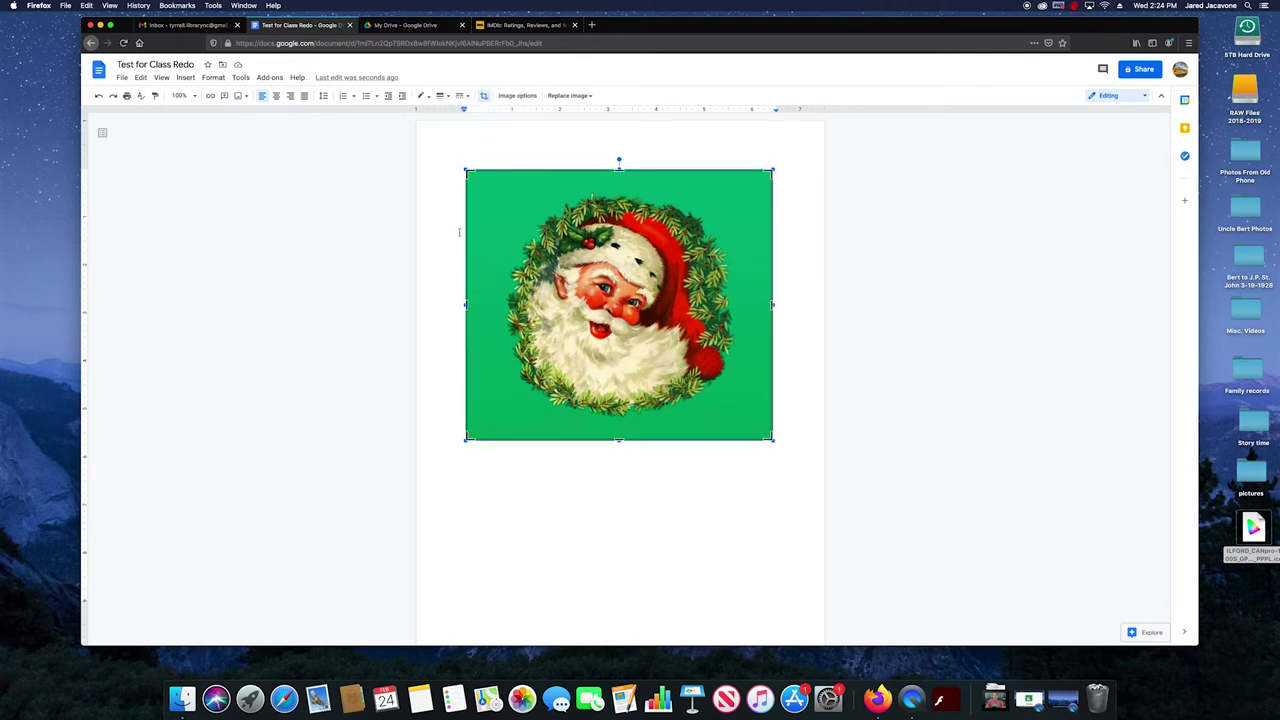
{"action": "left_click_drag", "start_coordinate": [467, 305], "coordinate": [503, 311]}
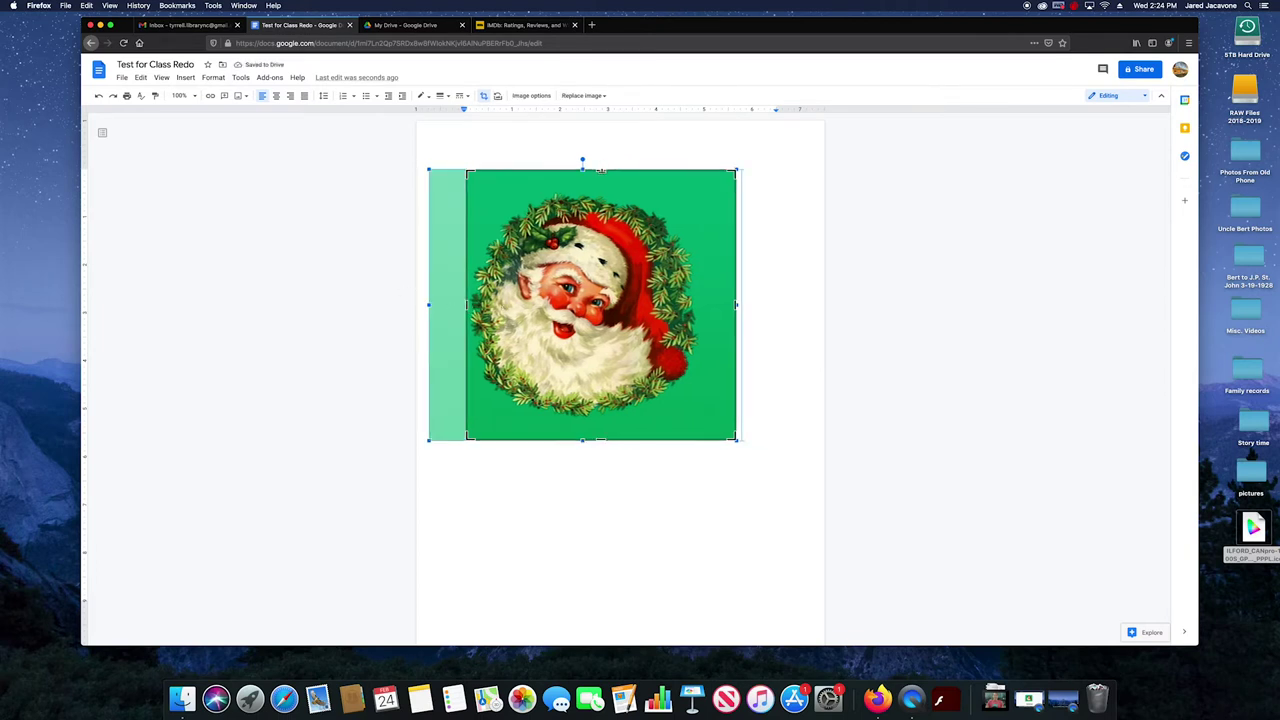
{"action": "left_click_drag", "start_coordinate": [600, 172], "coordinate": [602, 190]}
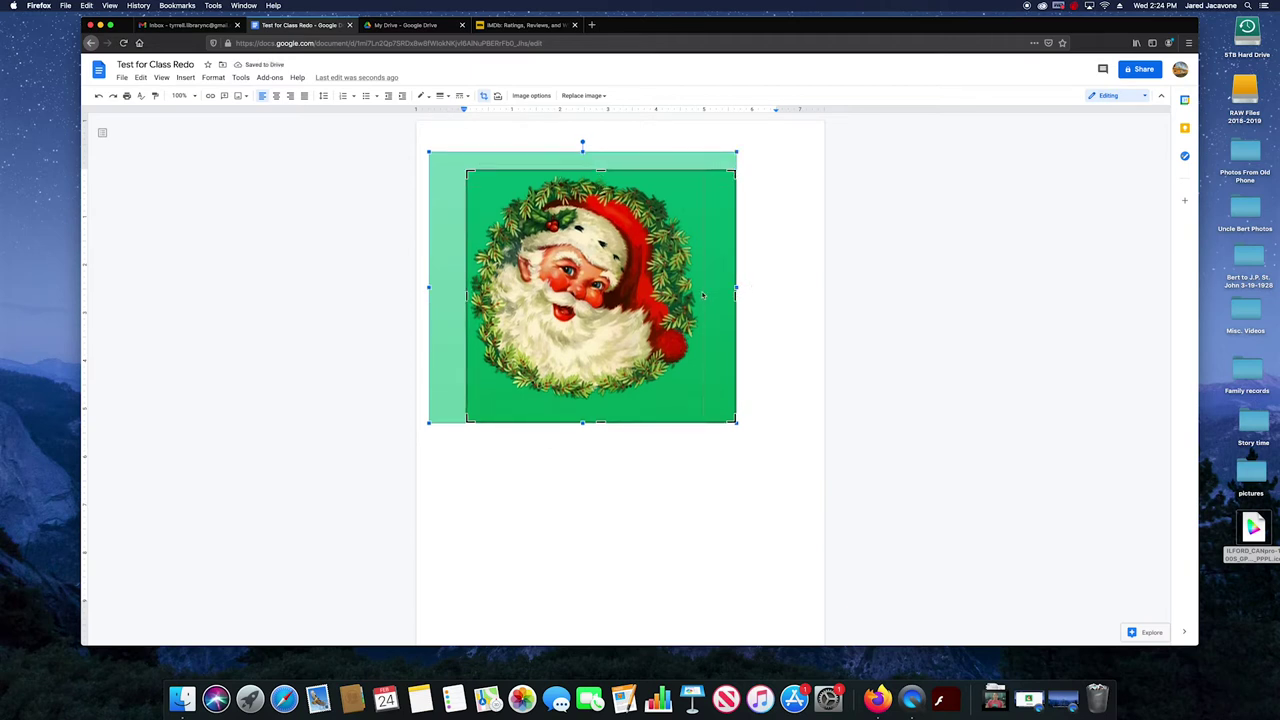
{"action": "left_click_drag", "start_coordinate": [736, 292], "coordinate": [703, 294]}
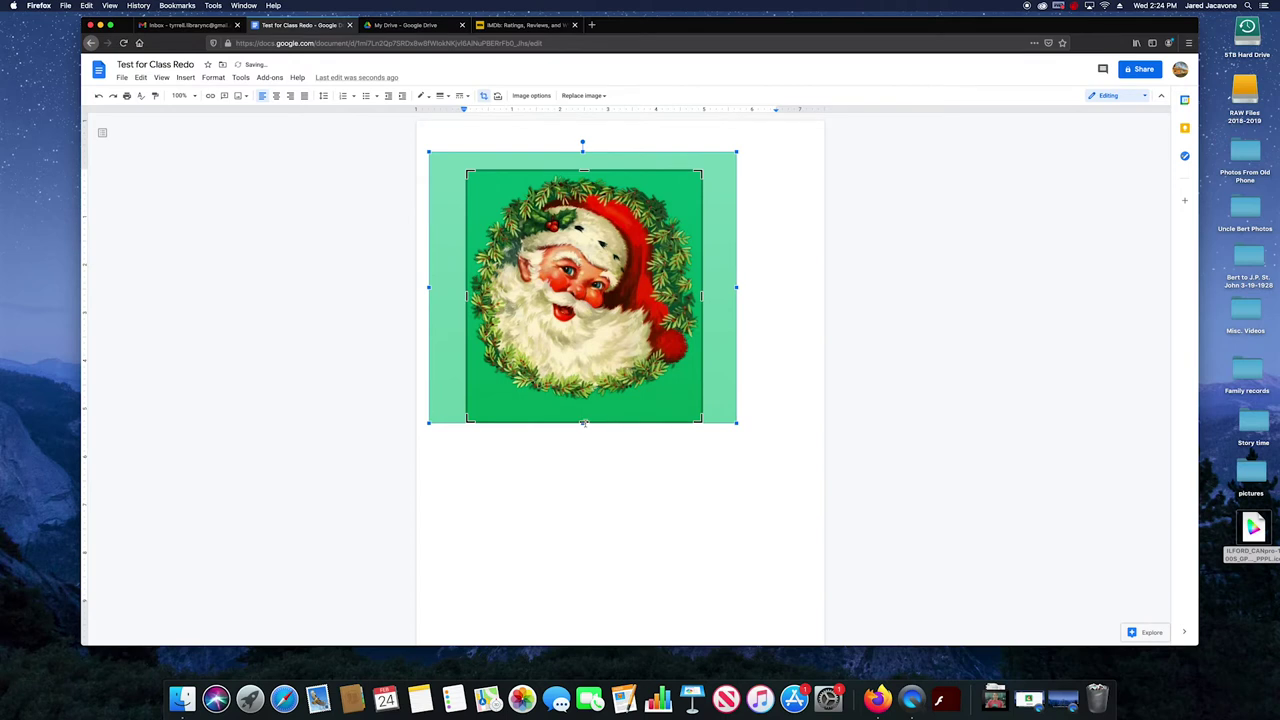
{"action": "left_click_drag", "start_coordinate": [588, 406], "coordinate": [588, 404]}
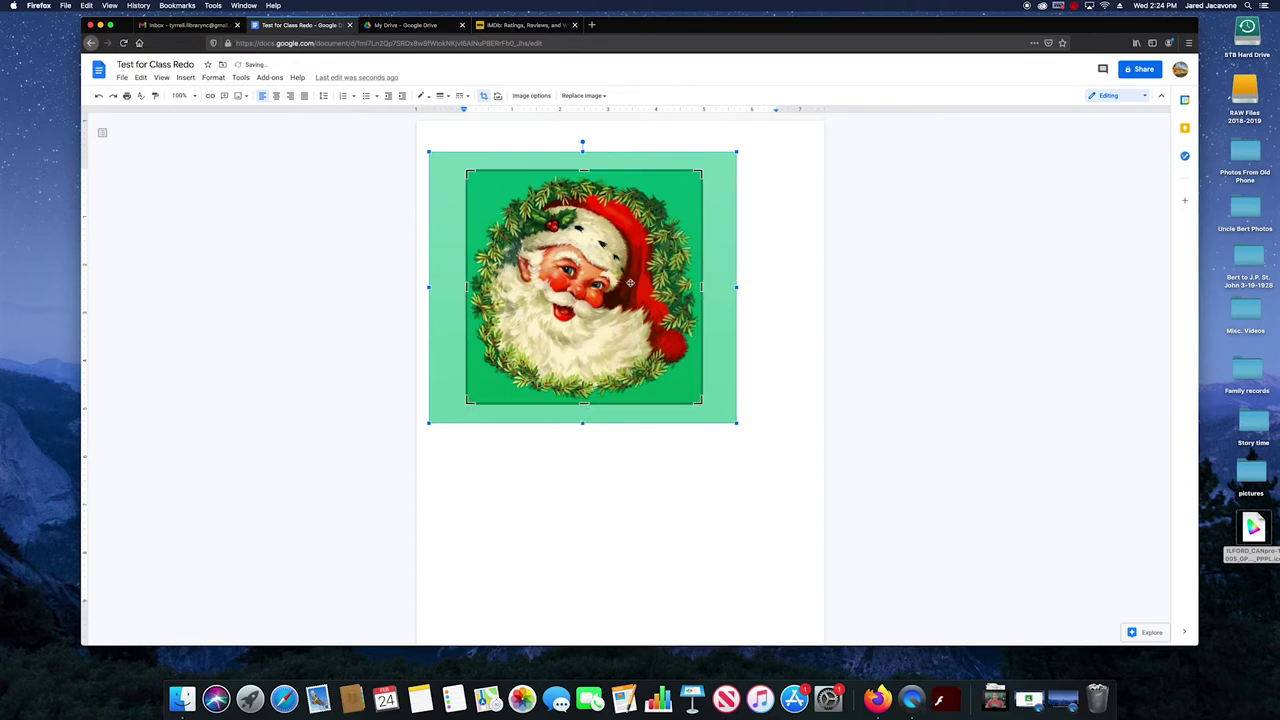
{"action": "key", "text": "Return"}
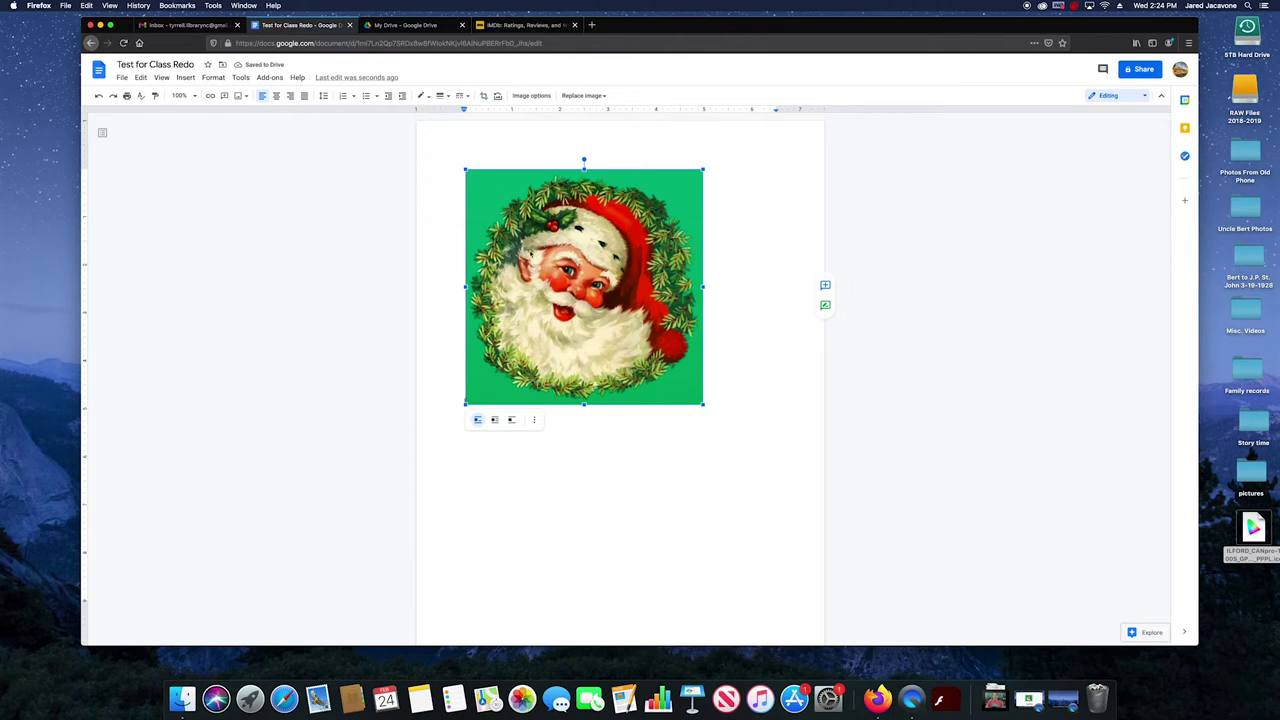
Re-enter crop mode and reposition the picture within the crop frame
{"action": "double_click", "coordinate": [636, 267]}
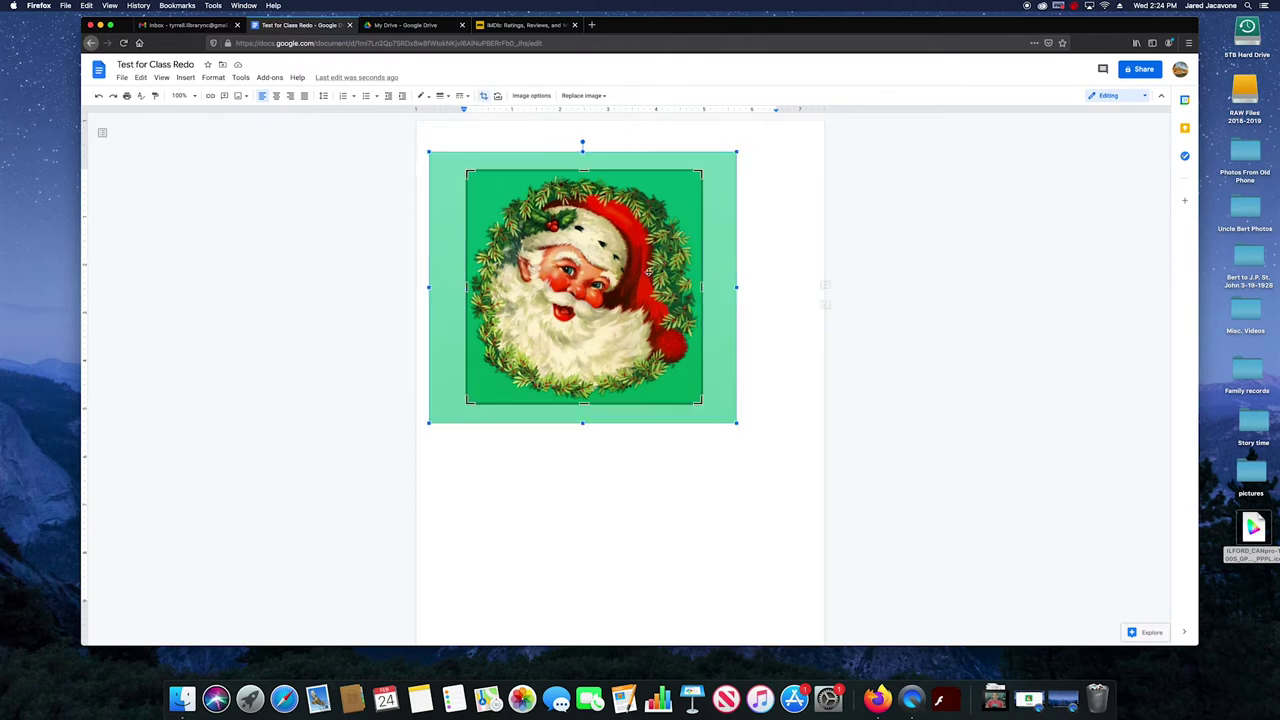
{"action": "left_click", "coordinate": [843, 266]}
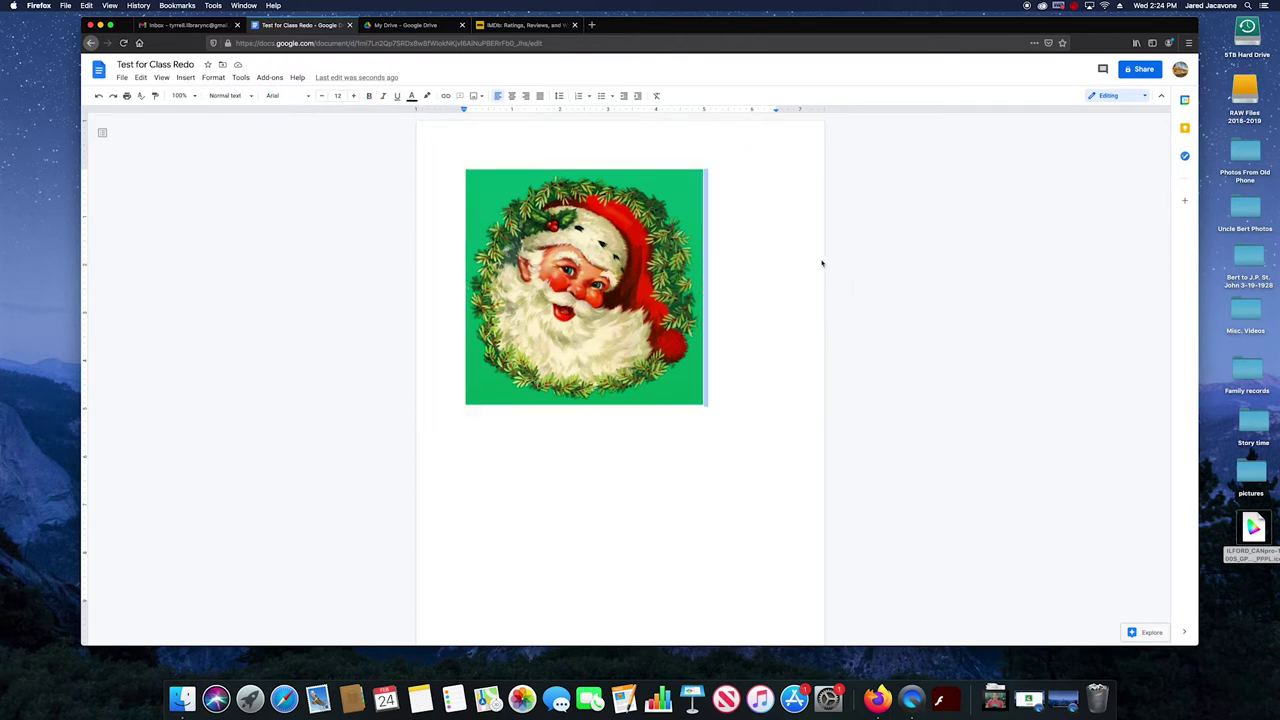
{"action": "left_click", "coordinate": [633, 265]}
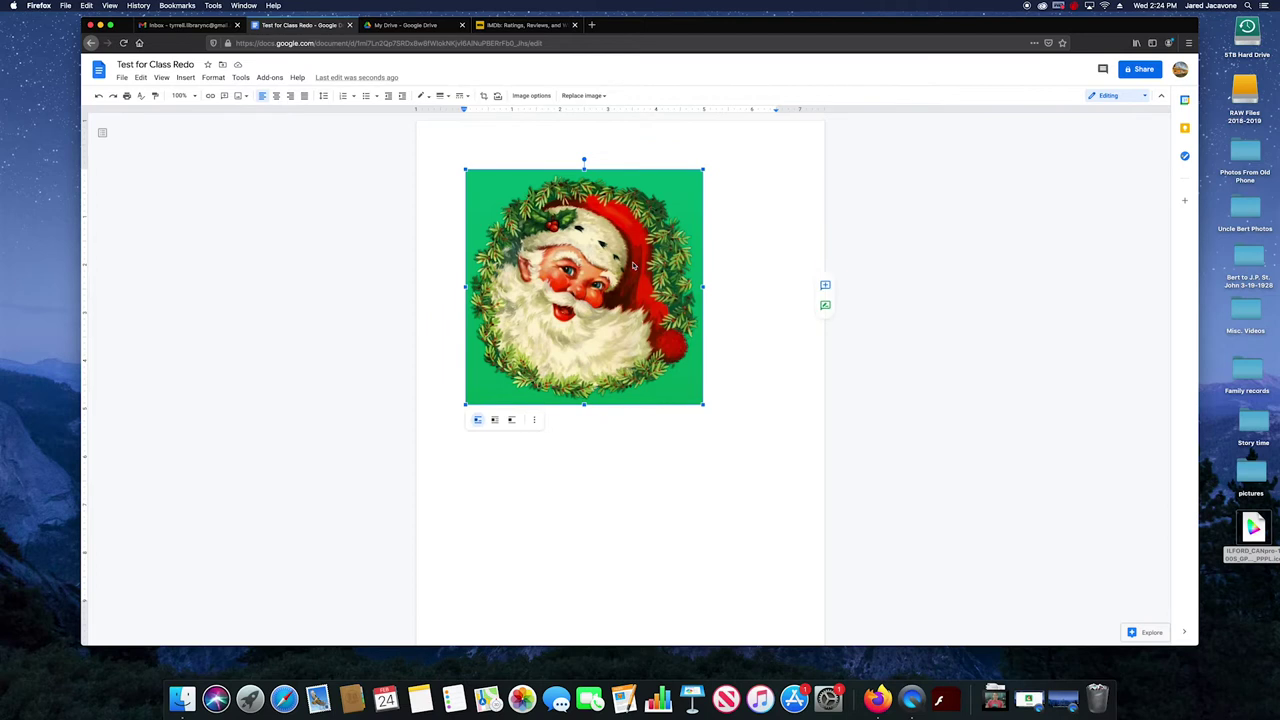
{"action": "double_click", "coordinate": [633, 331]}
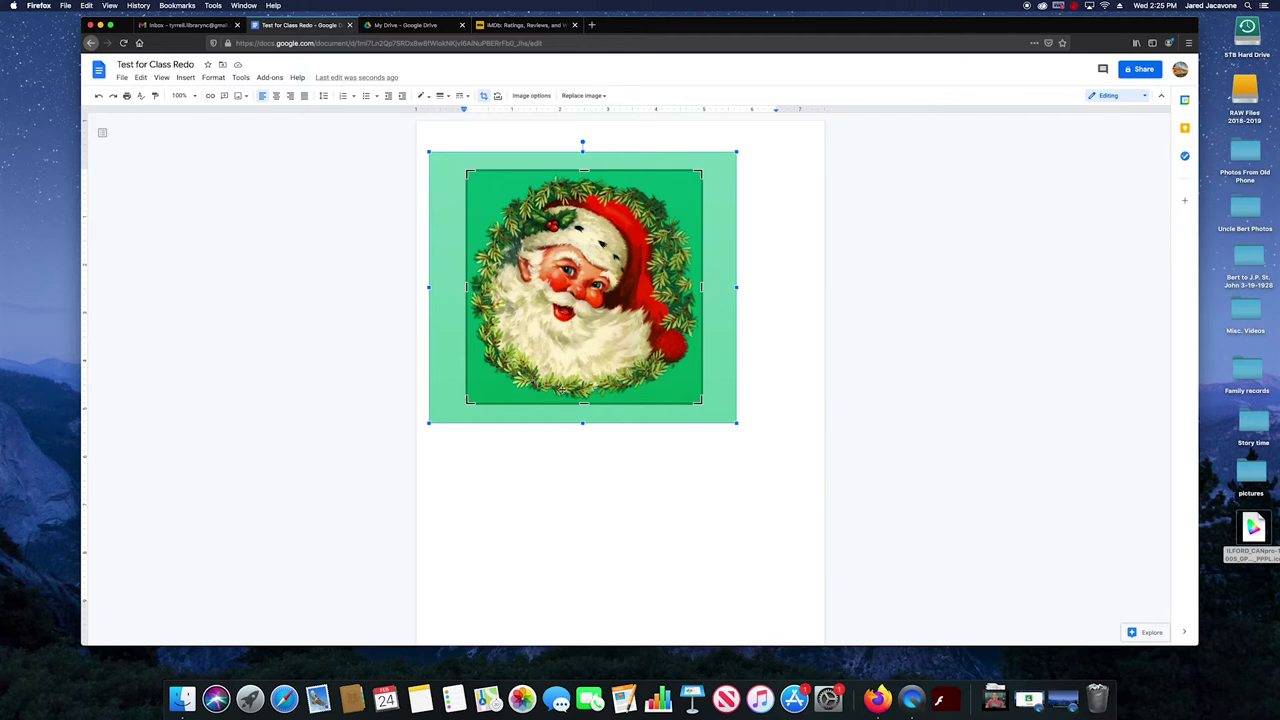
{"action": "left_click_drag", "start_coordinate": [568, 322], "coordinate": [571, 321]}
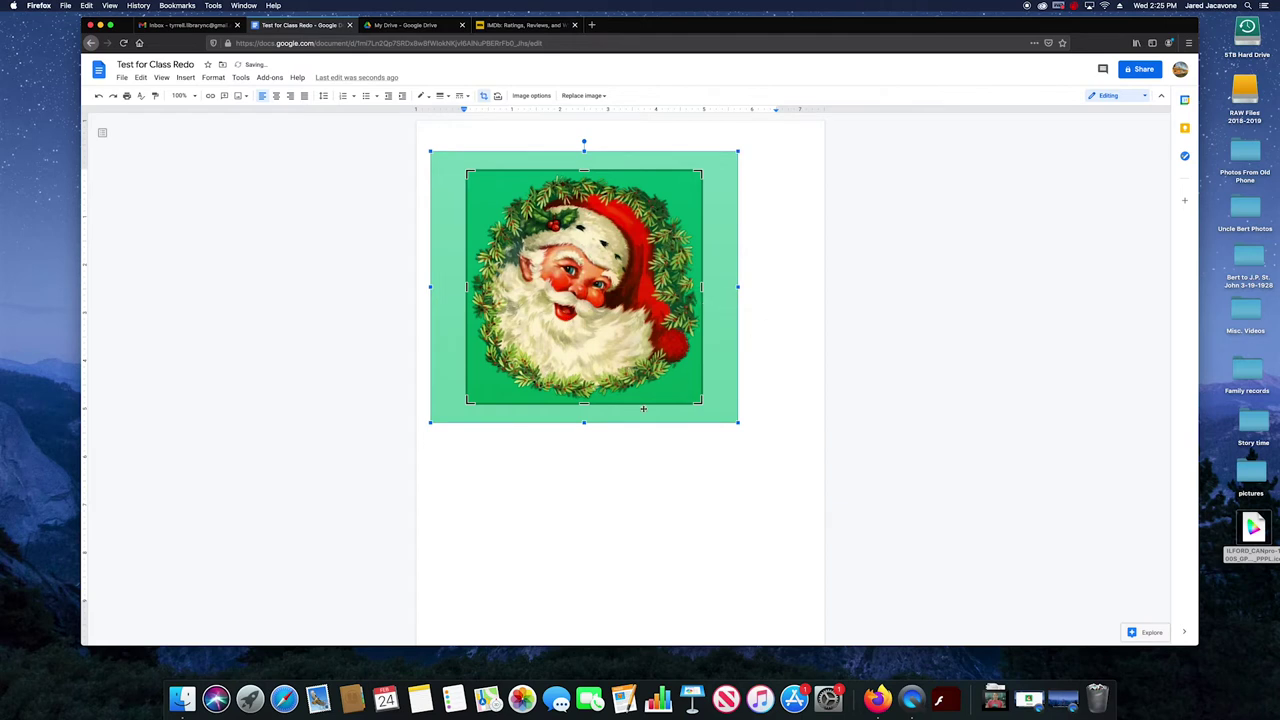
{"action": "key", "text": "Return"}
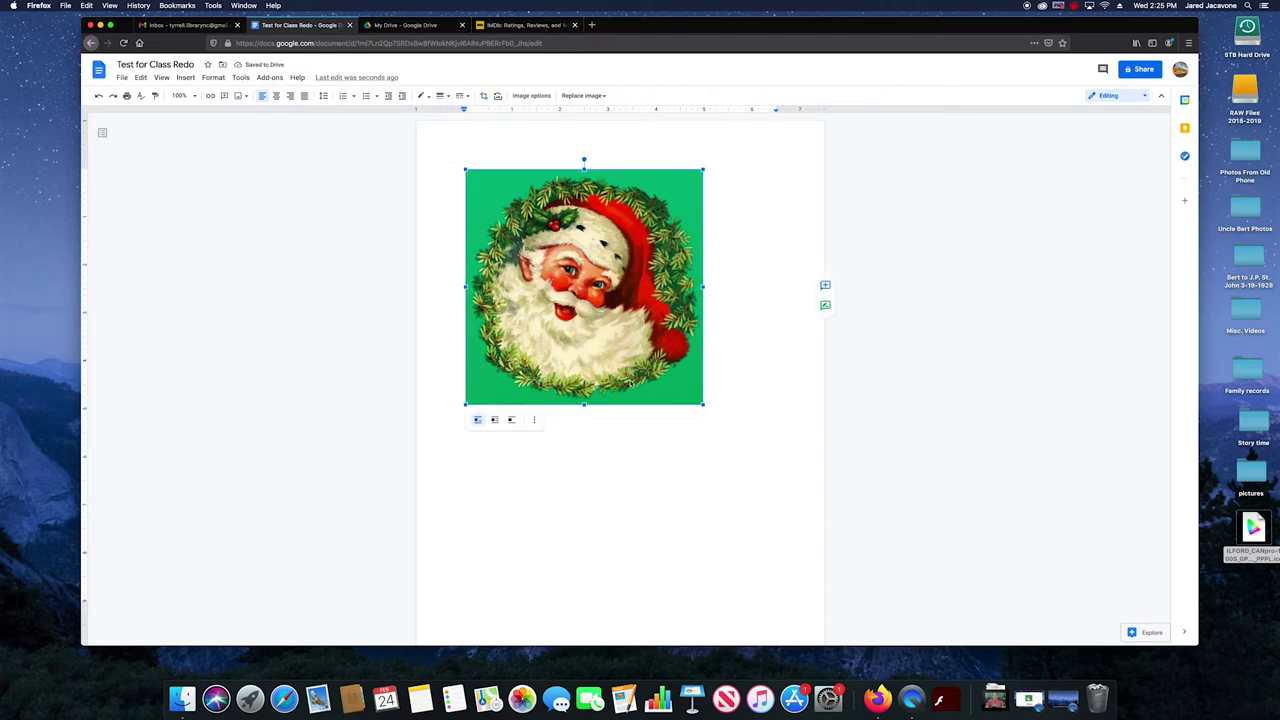
Reset the image to its uncropped original and drag its corner to enlarge it
{"action": "left_click", "coordinate": [497, 96]}
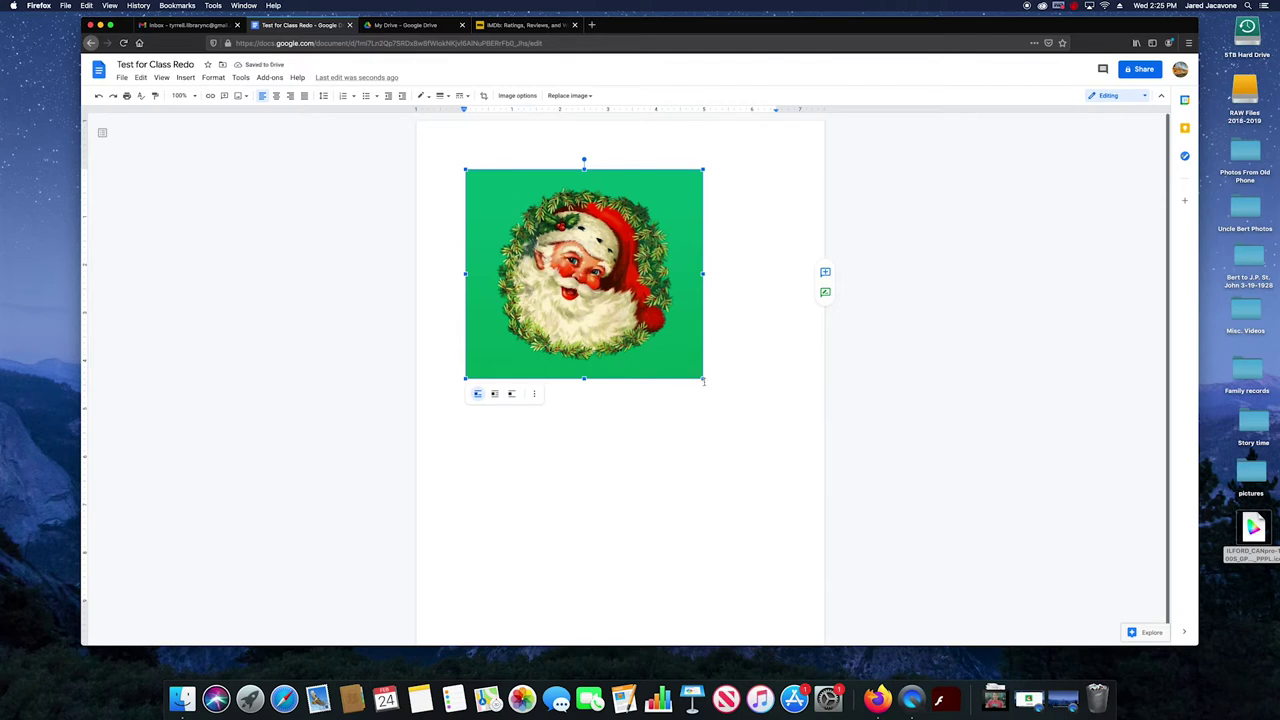
{"action": "left_click_drag", "start_coordinate": [703, 379], "coordinate": [767, 435]}
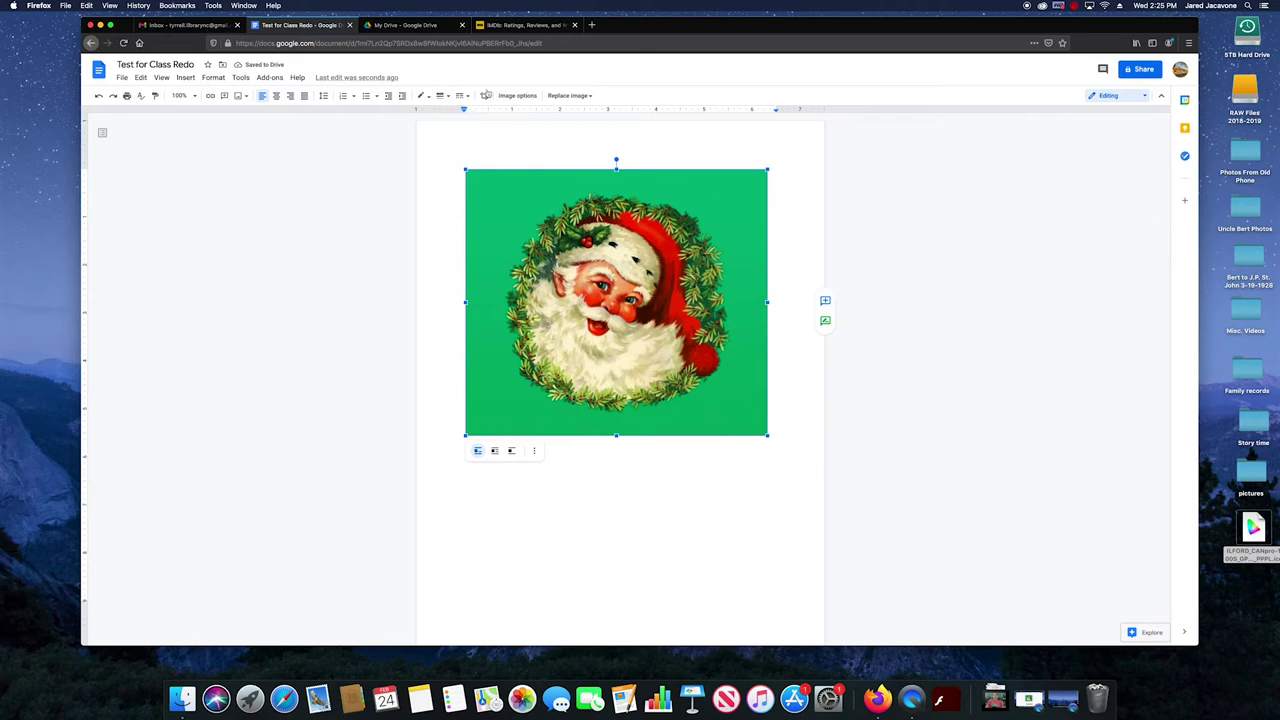
{"action": "left_click", "coordinate": [517, 95]}
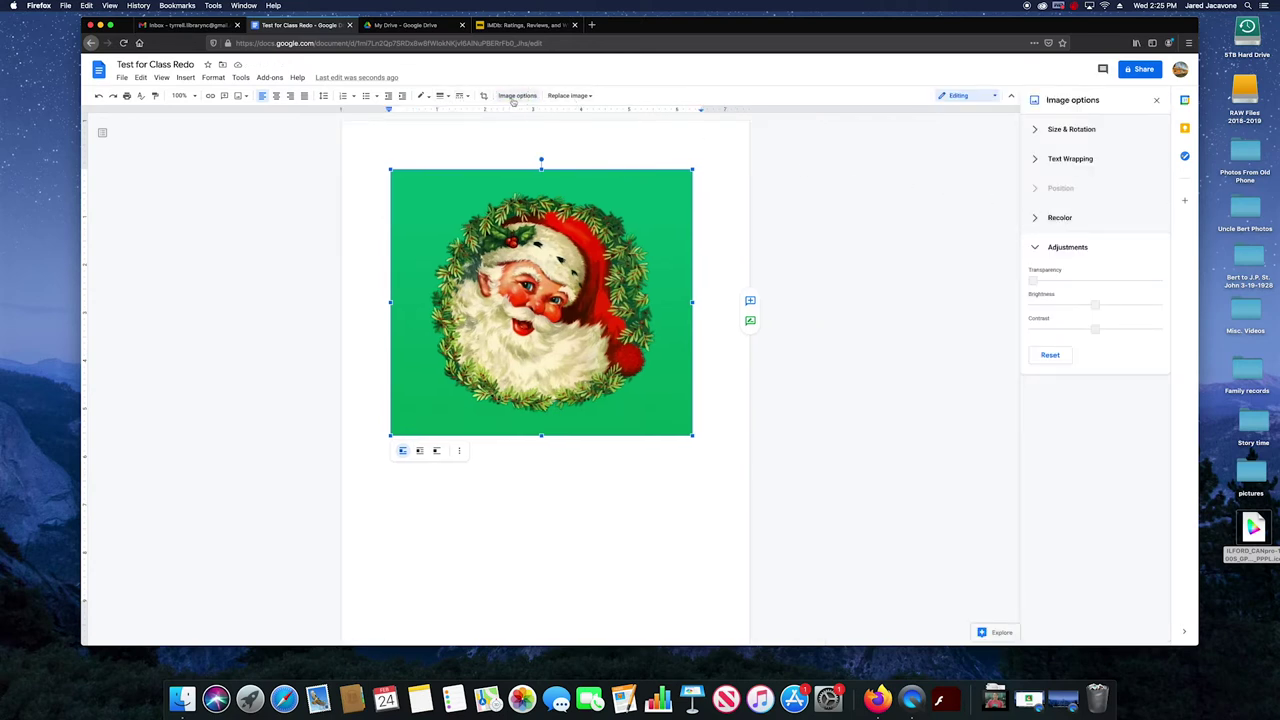
Close the Image options sidebar and dismiss the Replace image menu without changes
{"action": "left_click", "coordinate": [1160, 100]}
{"action": "left_click", "coordinate": [590, 96]}
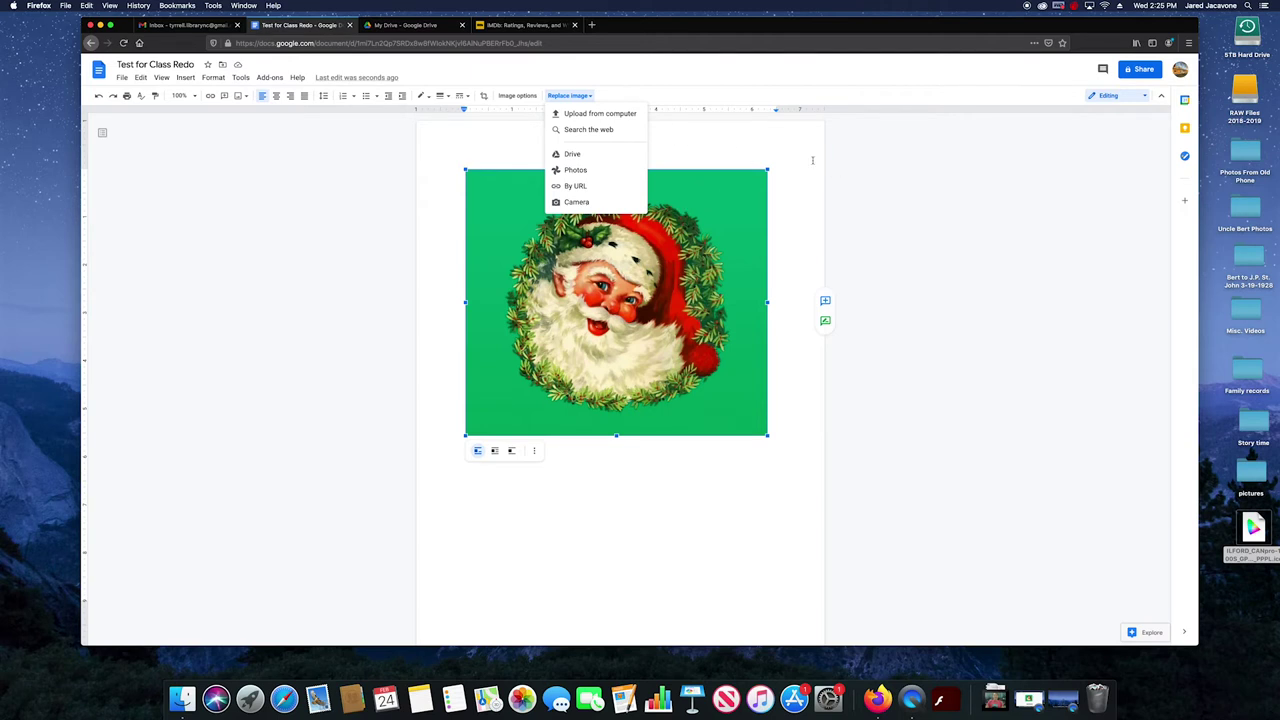
{"action": "left_click", "coordinate": [856, 177]}
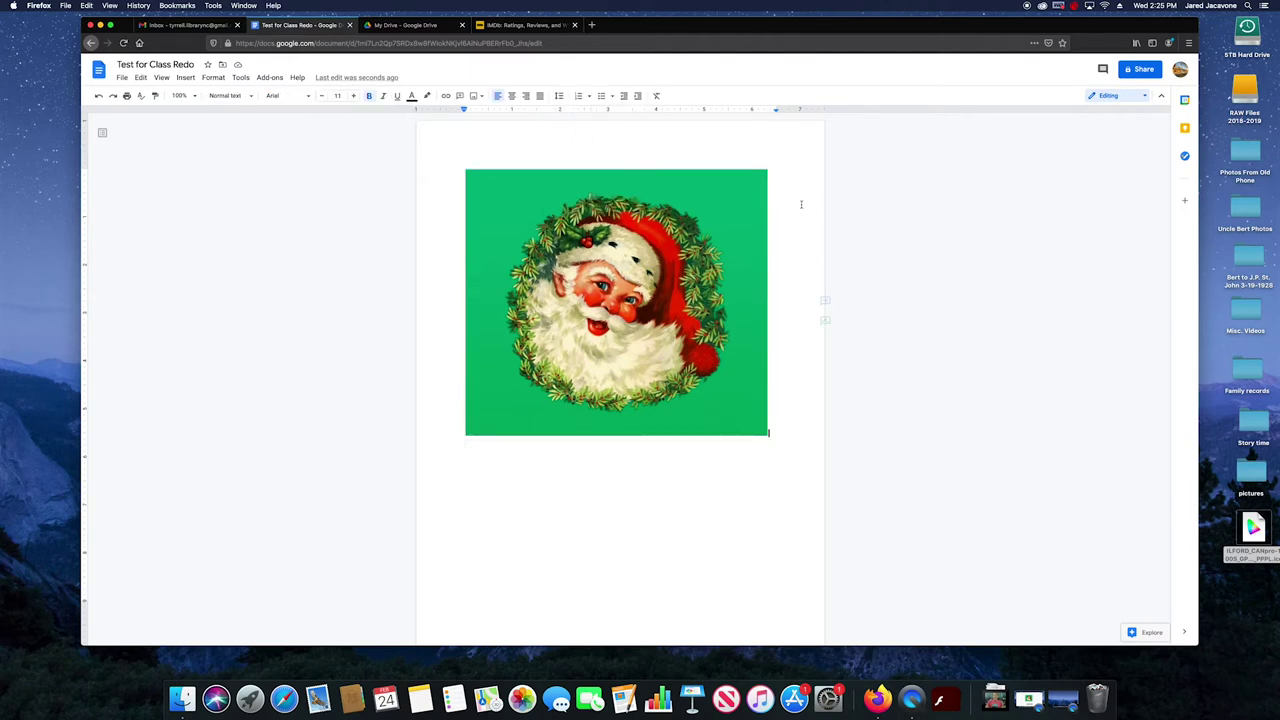
Delete the Santa picture so the document page is blank
{"action": "key", "text": "BackSpace"}
{"action": "key", "text": "BackSpace"}
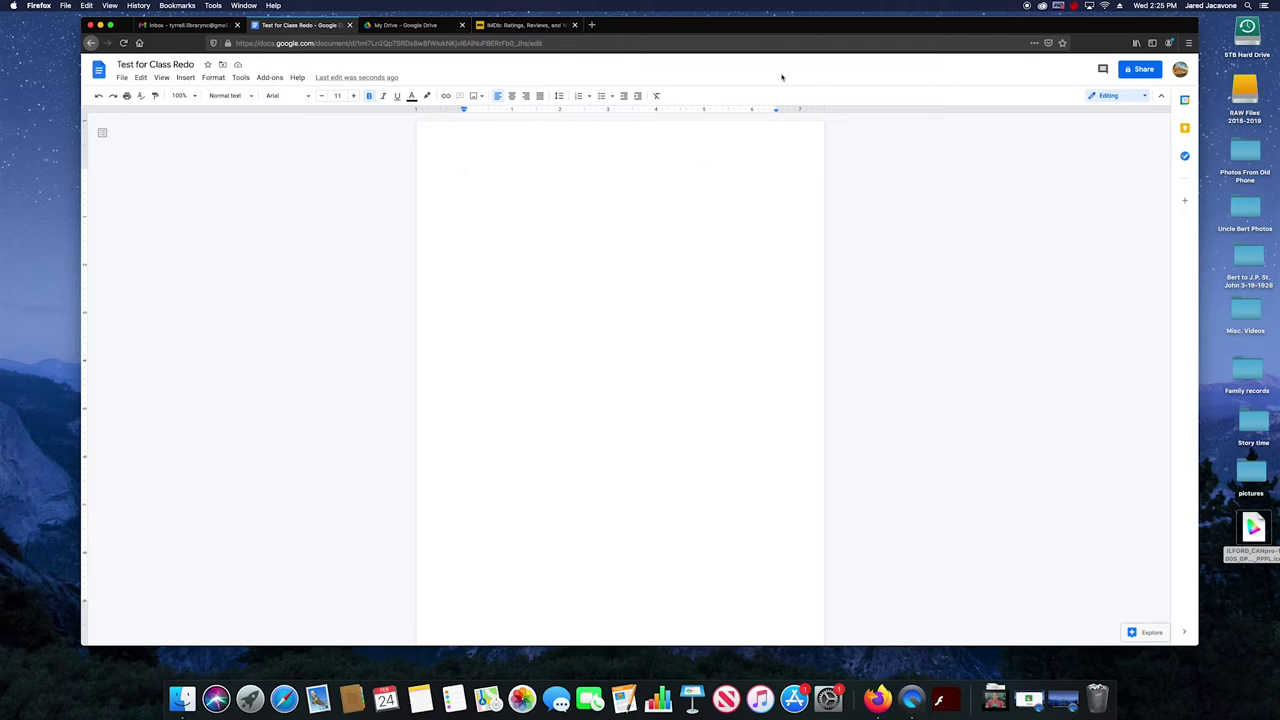
{"action": "left_click", "coordinate": [594, 25]}
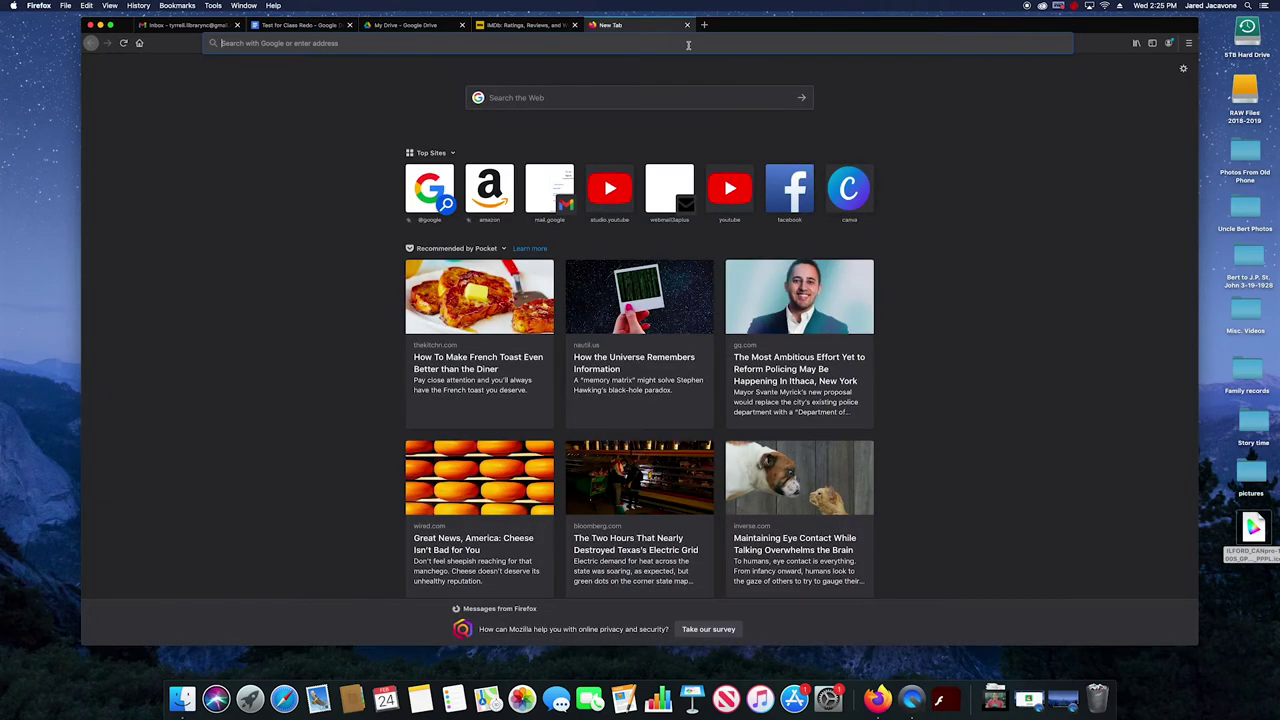
Search Google for 'benjamin franklin' from the new tab's address bar
{"action": "type", "text": "ben"}
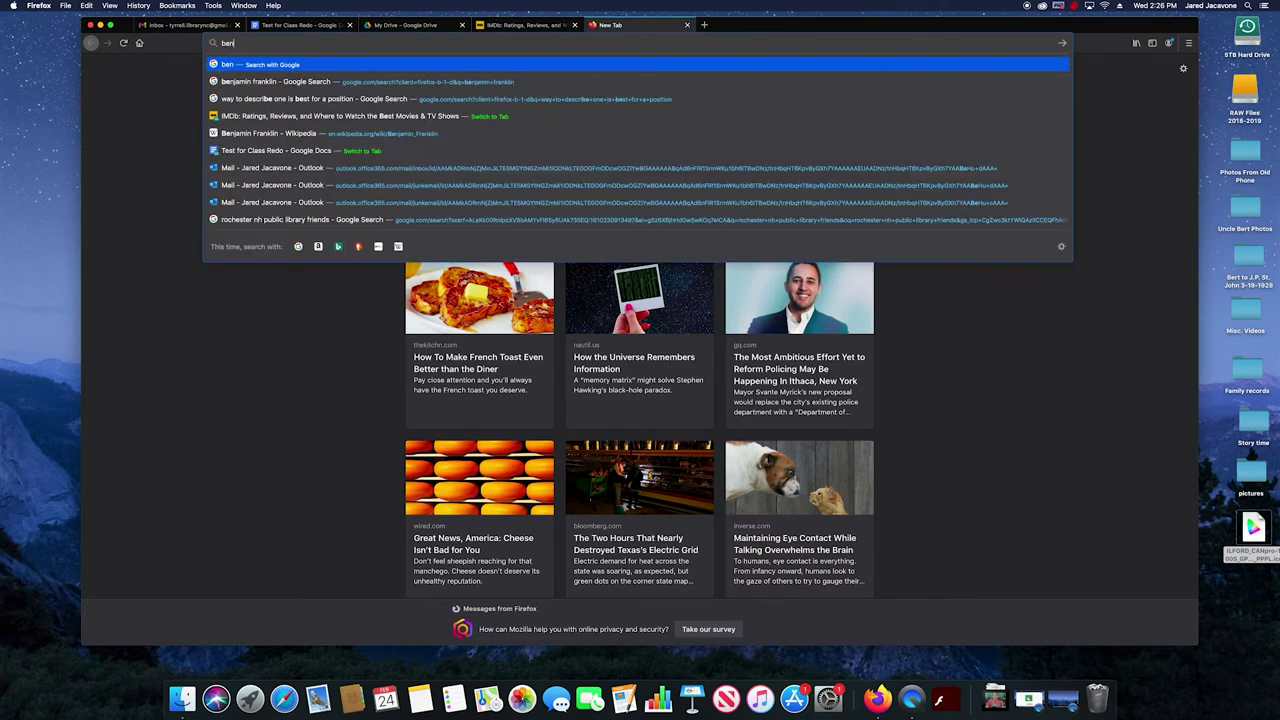
{"action": "type", "text": "jam"}
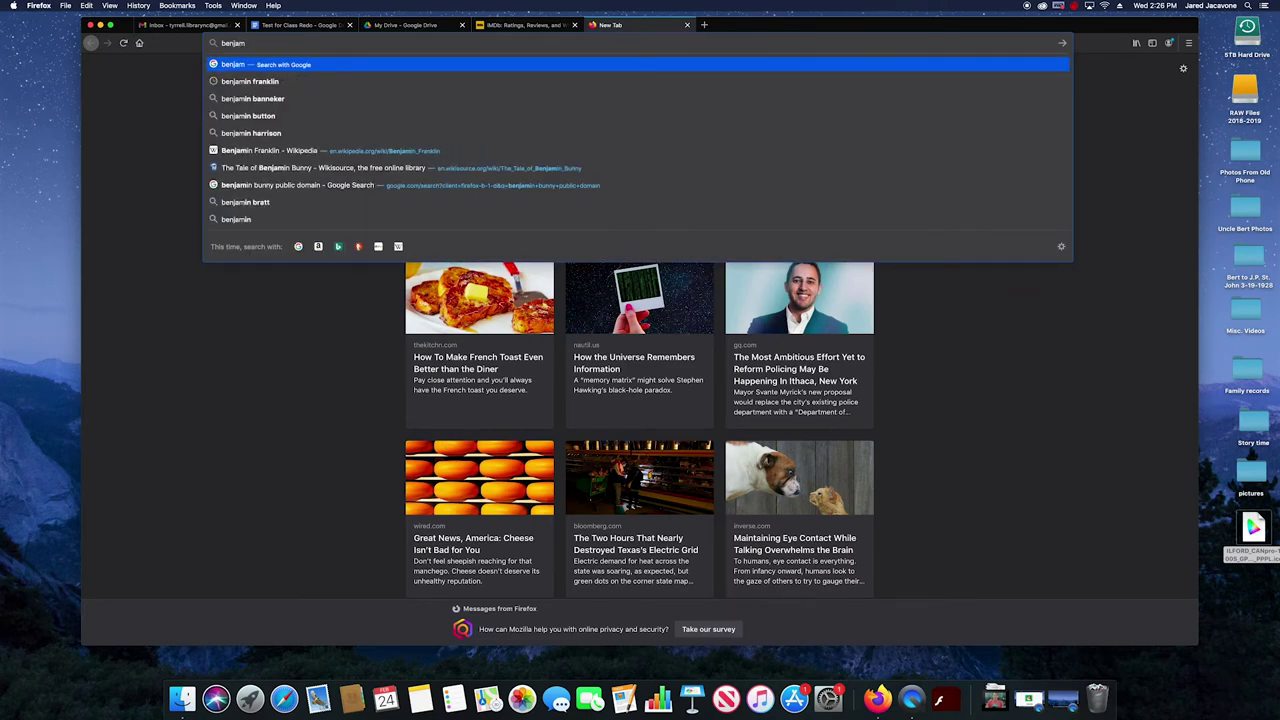
{"action": "key", "text": "Down"}
{"action": "key", "text": "Return"}
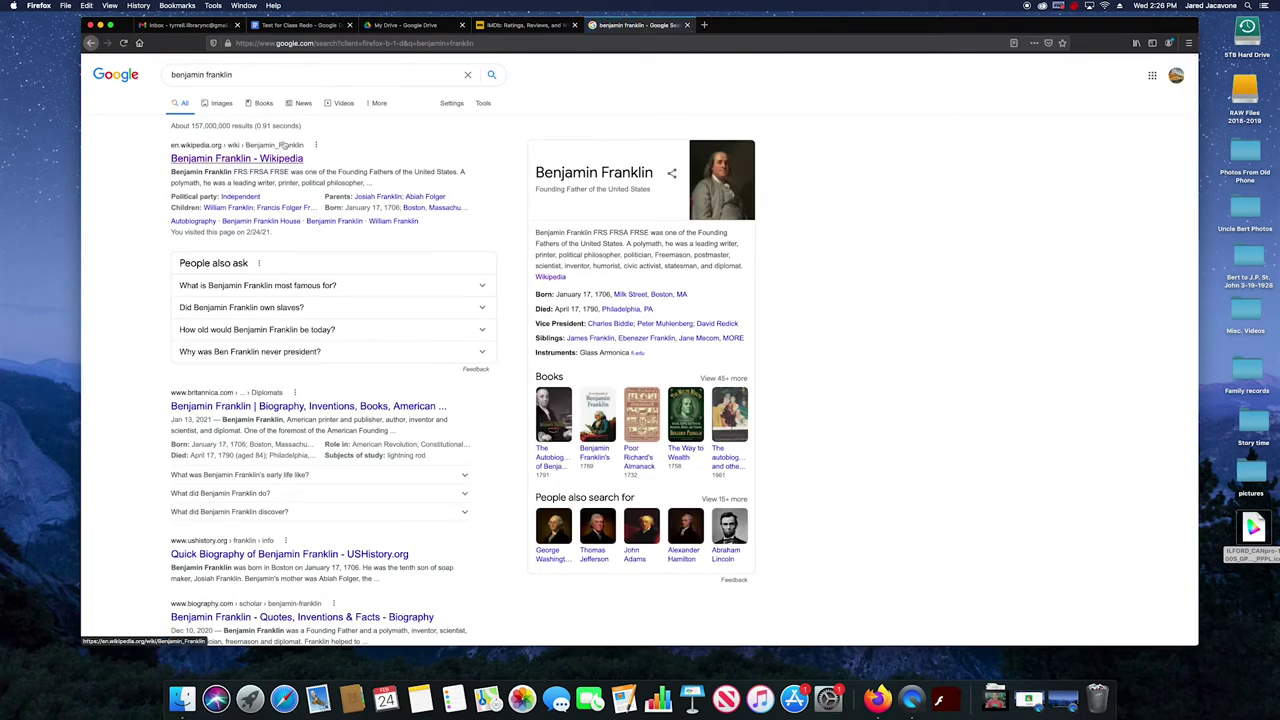
Open the Benjamin Franklin – Wikipedia result and copy the article's lead paragraph
{"action": "left_click", "coordinate": [234, 159]}
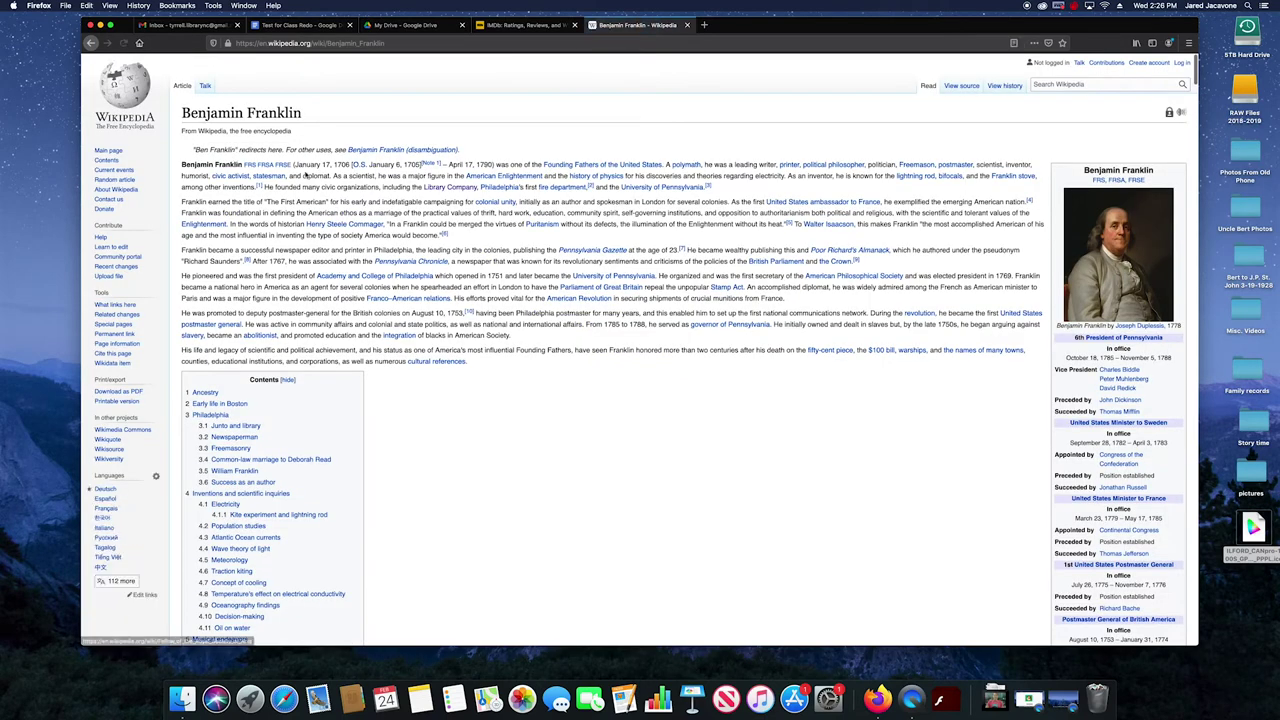
{"action": "left_click_drag", "start_coordinate": [182, 164], "coordinate": [659, 202]}
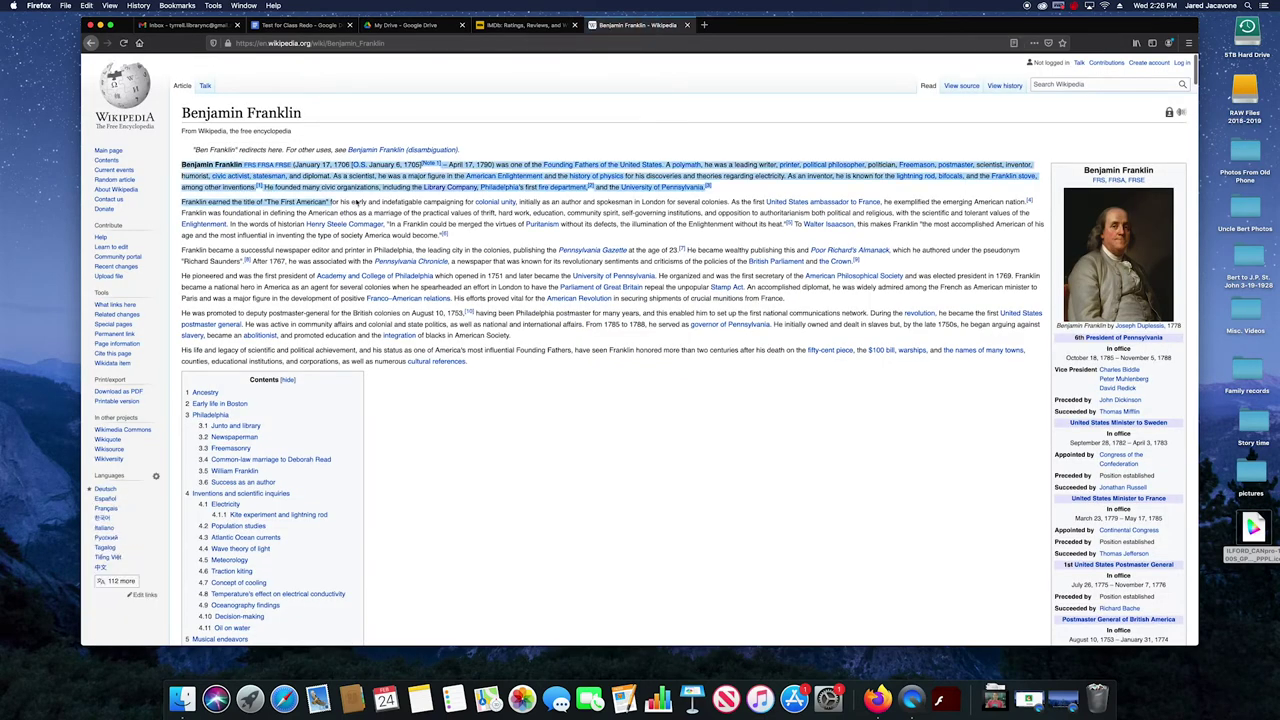
{"action": "left_click_drag", "start_coordinate": [659, 202], "coordinate": [718, 192]}
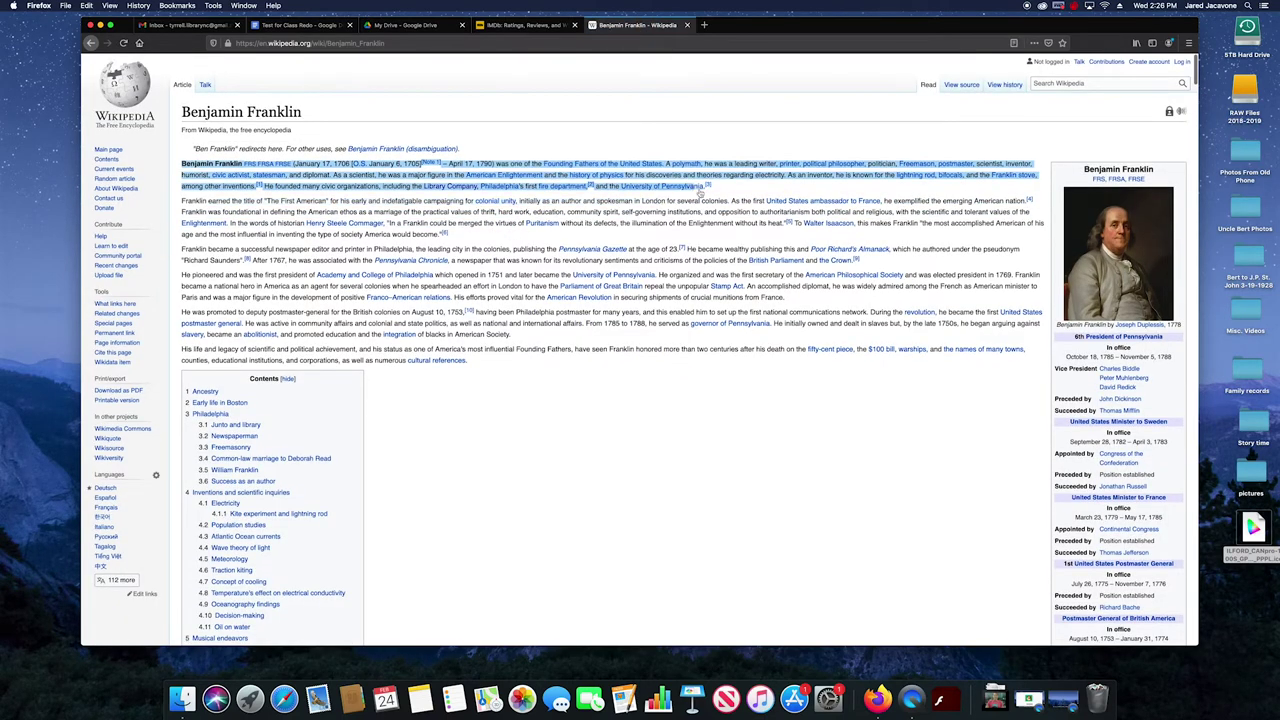
{"action": "key", "text": "super+c"}
{"action": "left_click", "coordinate": [298, 25]}
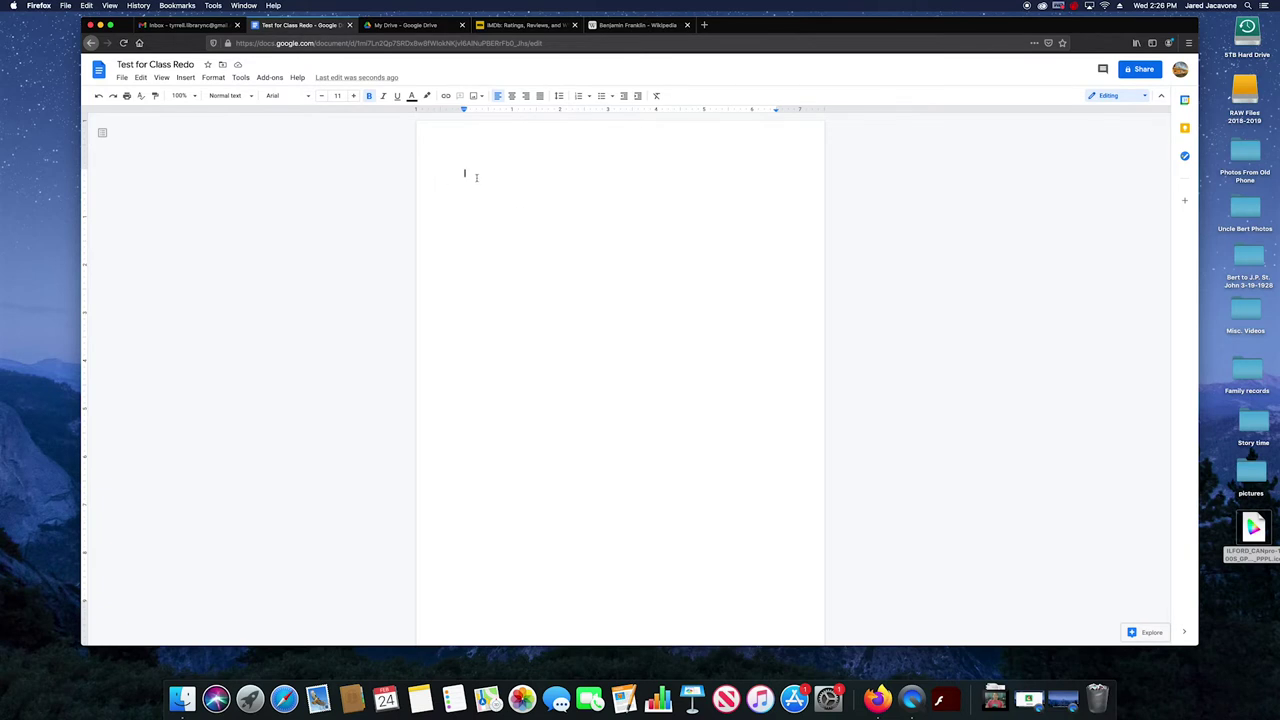
Paste the Franklin lead paragraph with its links, retry via Edit > Paste, and dismiss the notice
{"action": "key", "text": "super+v"}
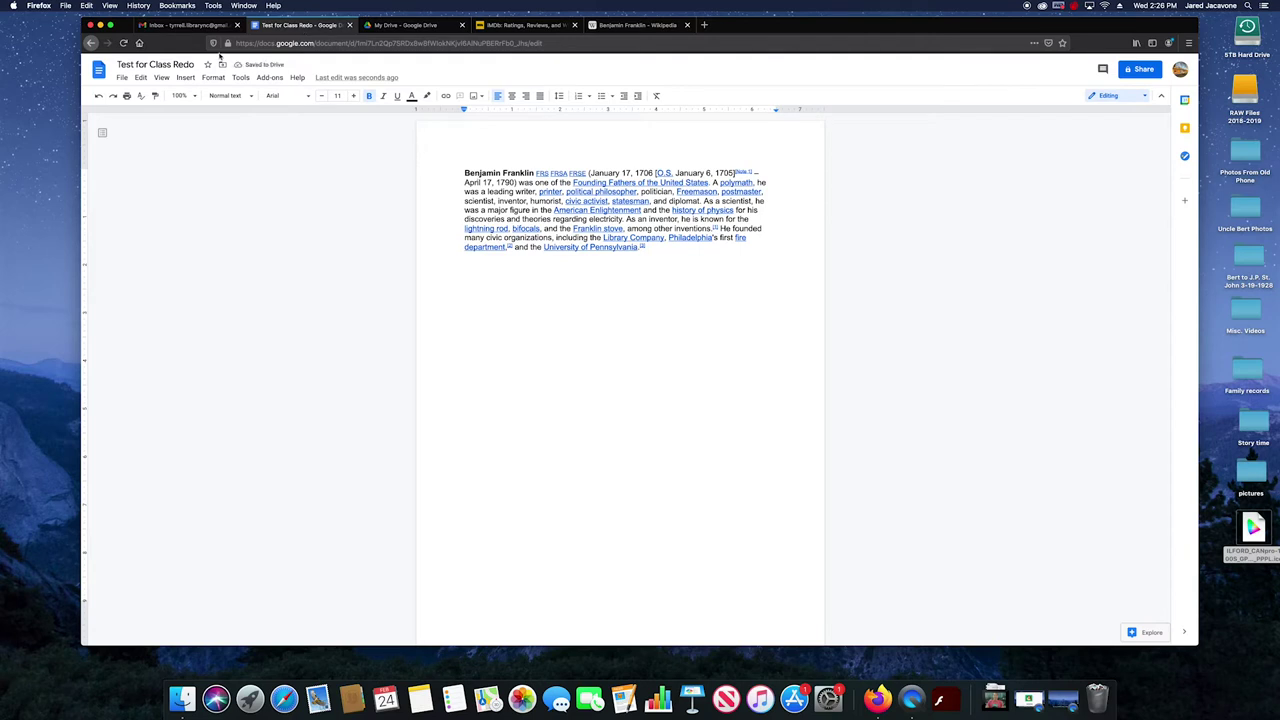
{"action": "left_click", "coordinate": [123, 79]}
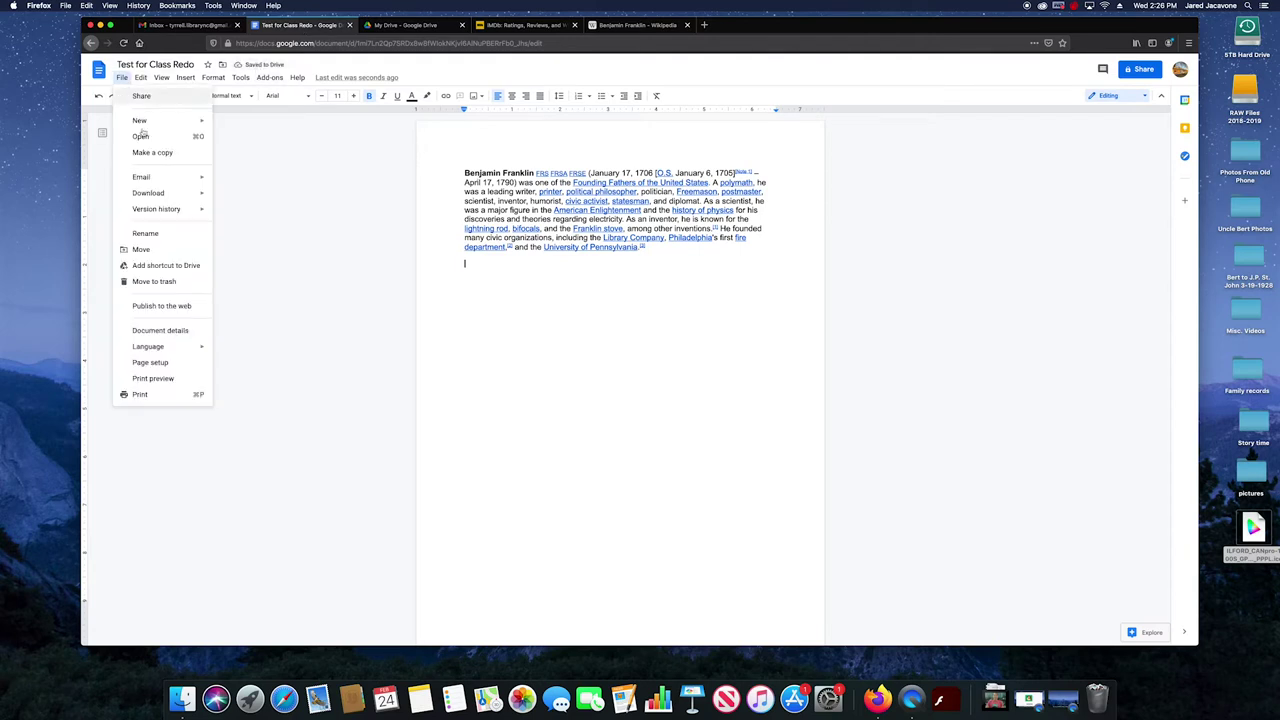
{"action": "mouse_move", "coordinate": [184, 210]}
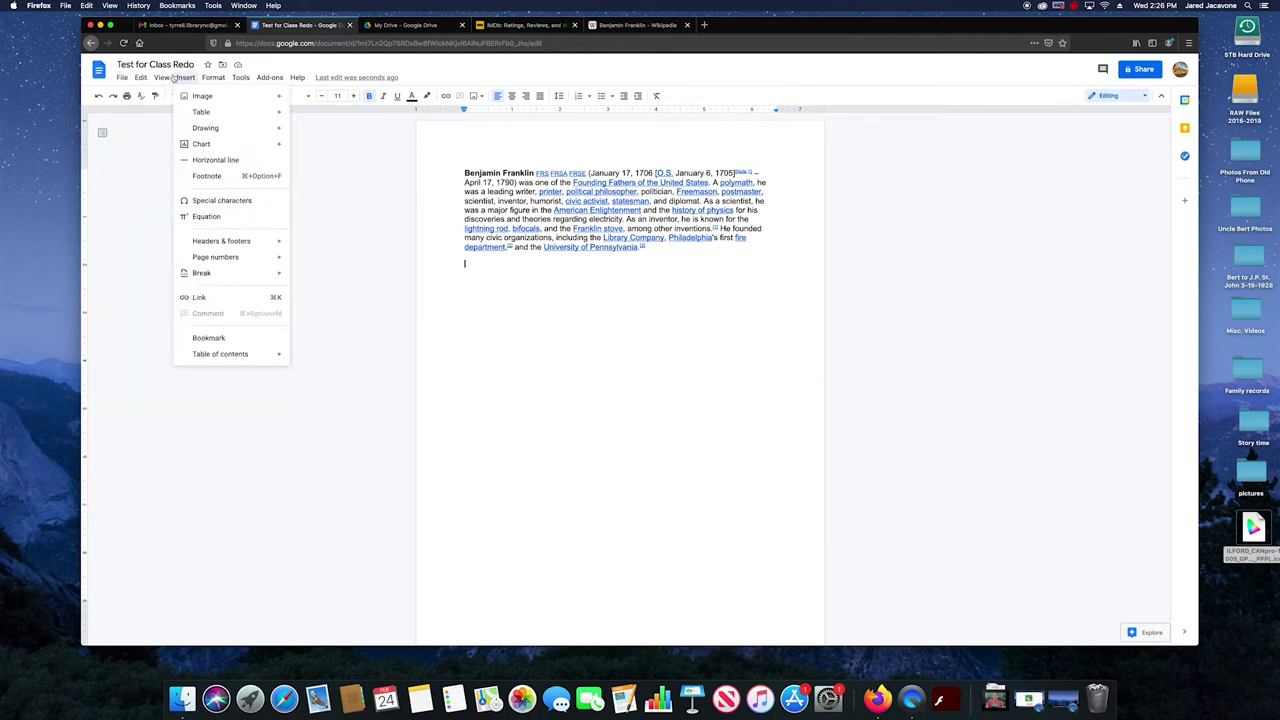
{"action": "mouse_move", "coordinate": [141, 78]}
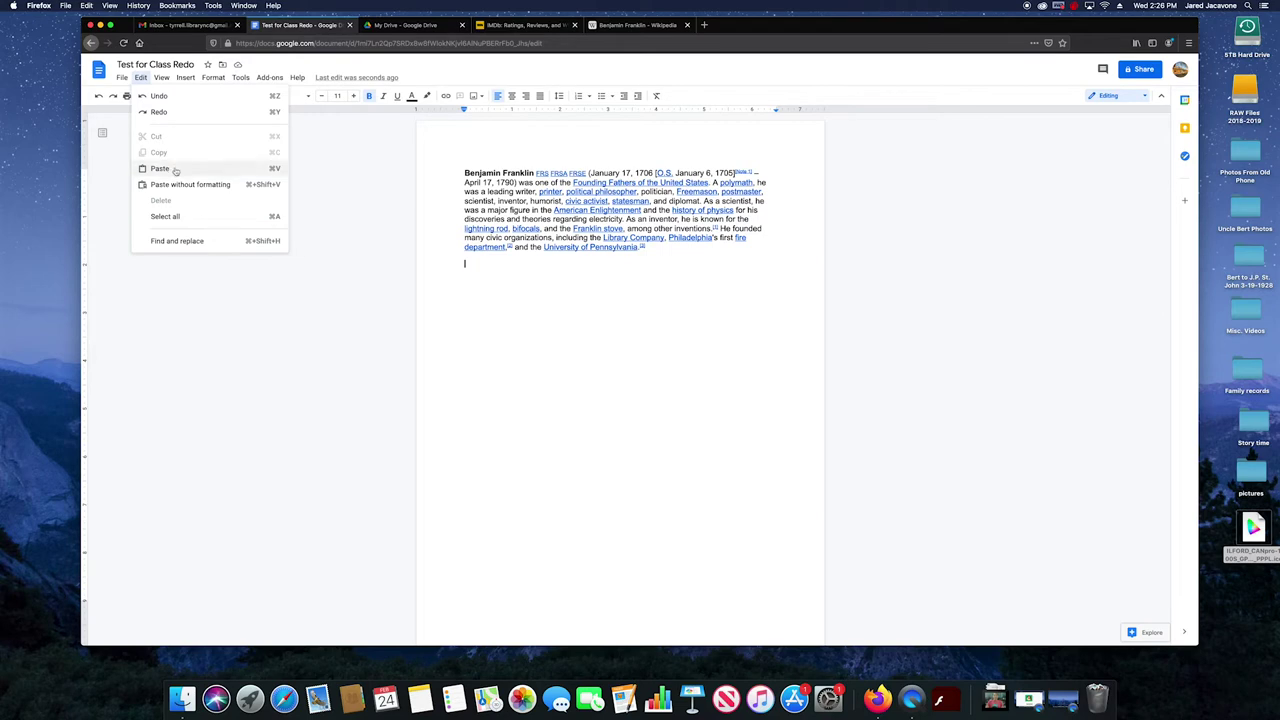
{"action": "left_click", "coordinate": [175, 170]}
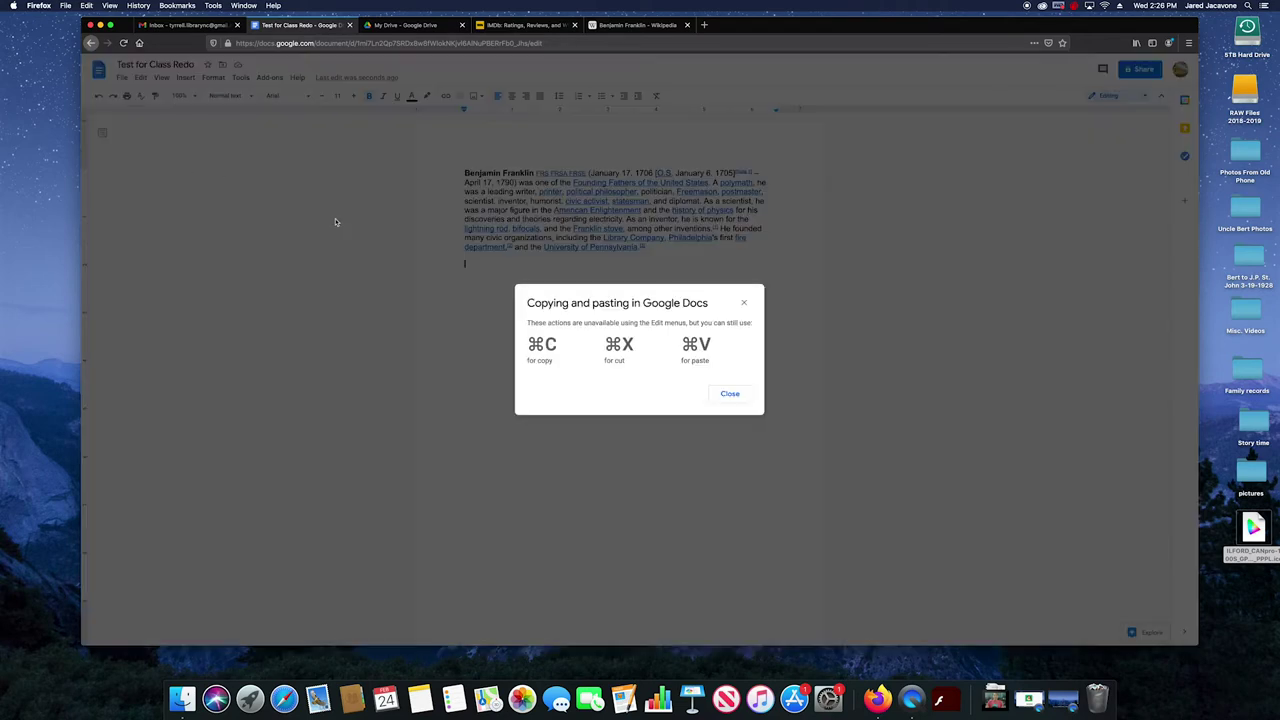
{"action": "left_click", "coordinate": [744, 303]}
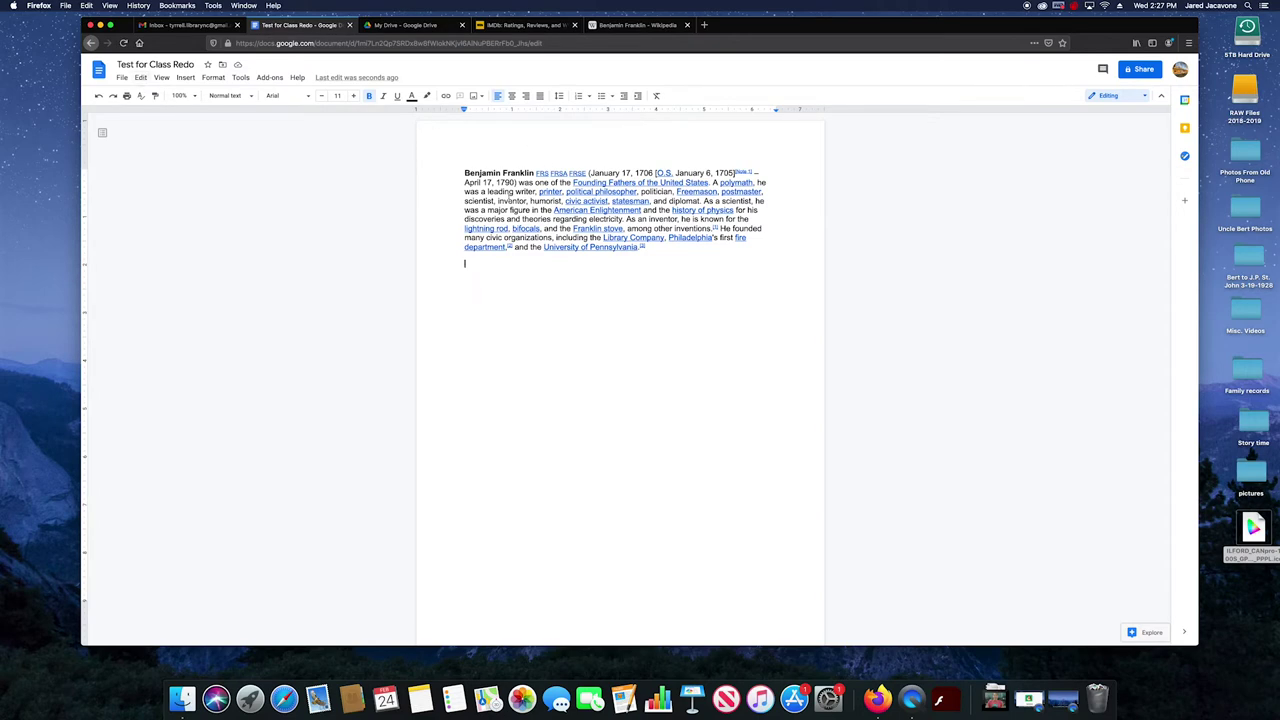
{"action": "left_click", "coordinate": [629, 27]}
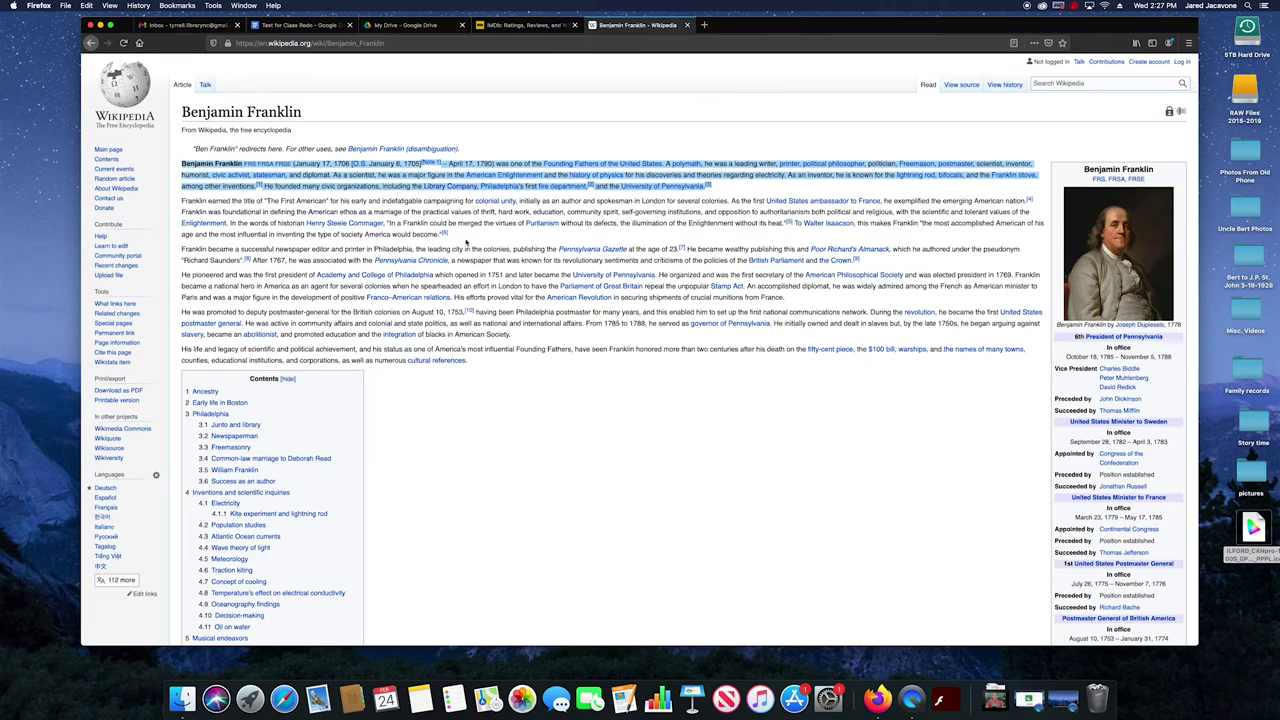
Highlight the Franklin article's second paragraph and switch back to the Test for Class Redo tab
{"action": "left_click_drag", "start_coordinate": [466, 241], "coordinate": [181, 199]}
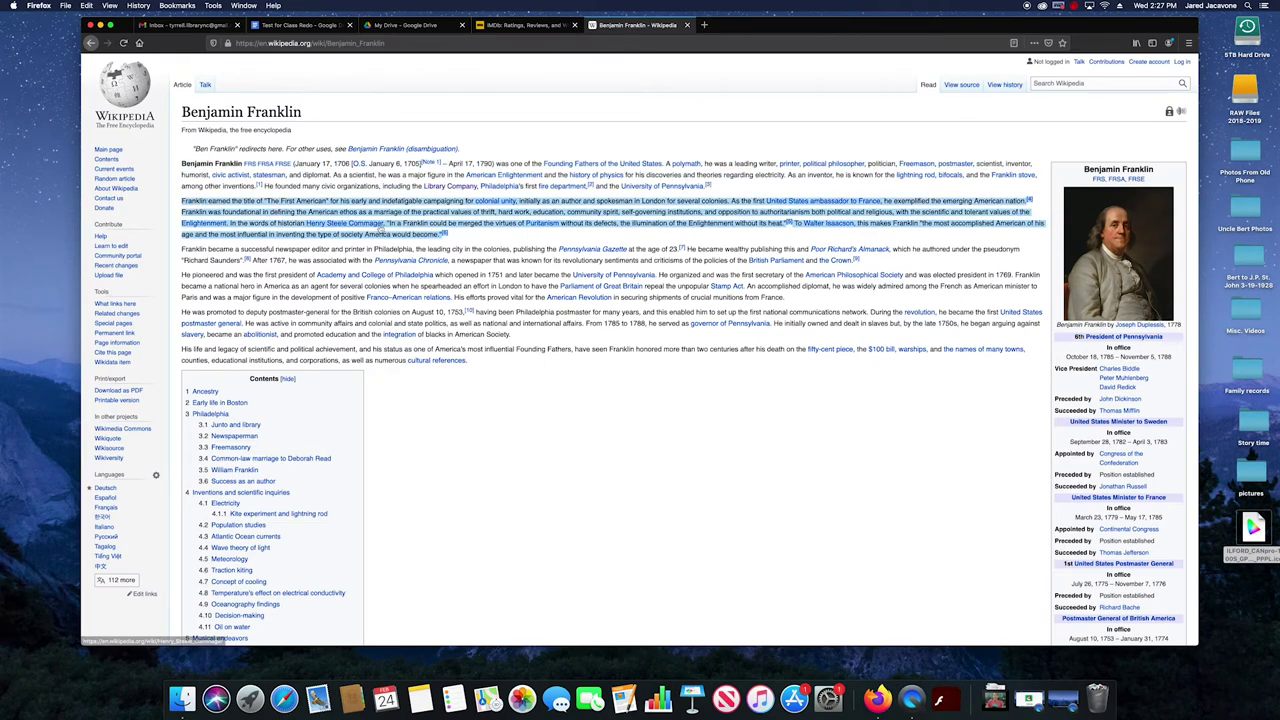
{"action": "mouse_move", "coordinate": [380, 229]}
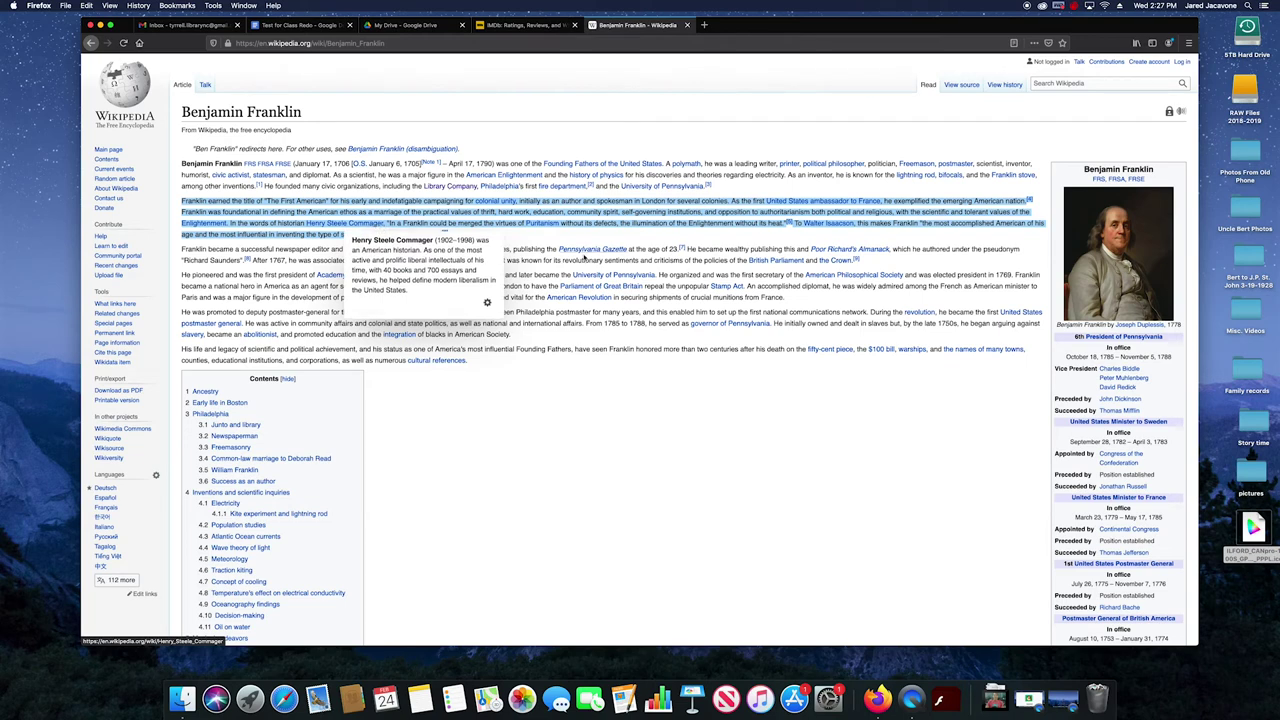
{"action": "left_click", "coordinate": [187, 22]}
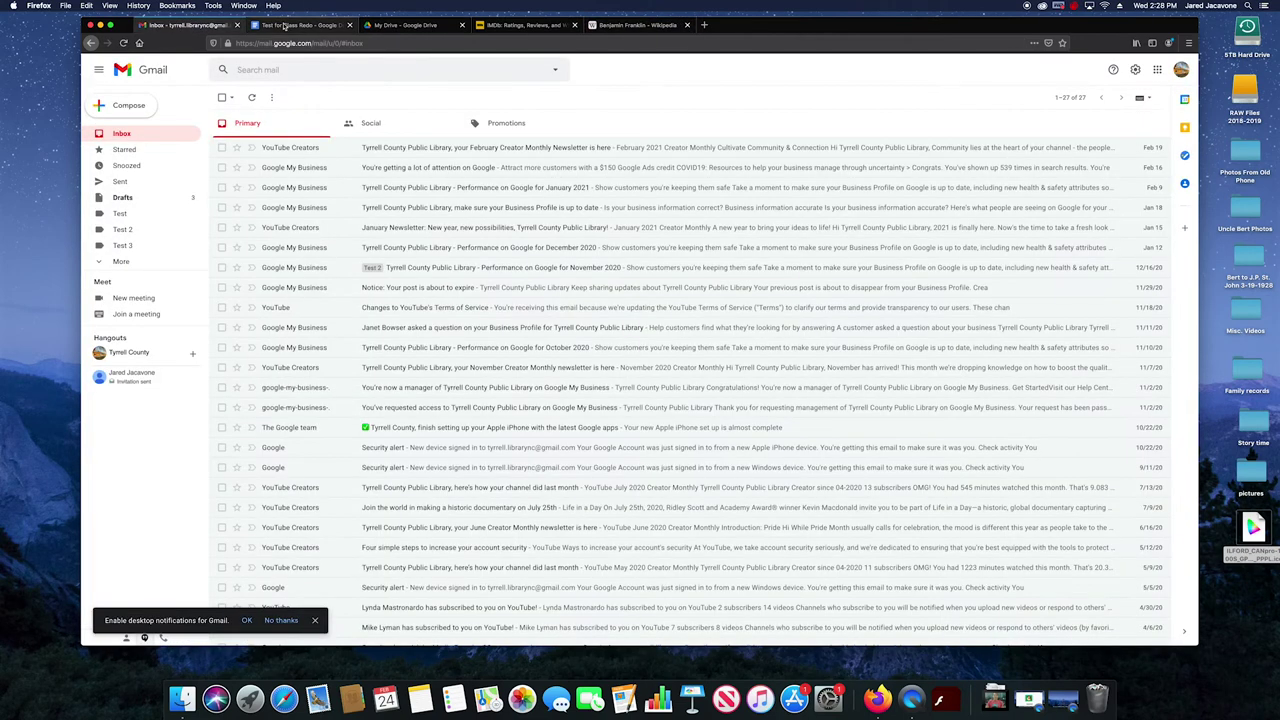
{"action": "left_click", "coordinate": [295, 24]}
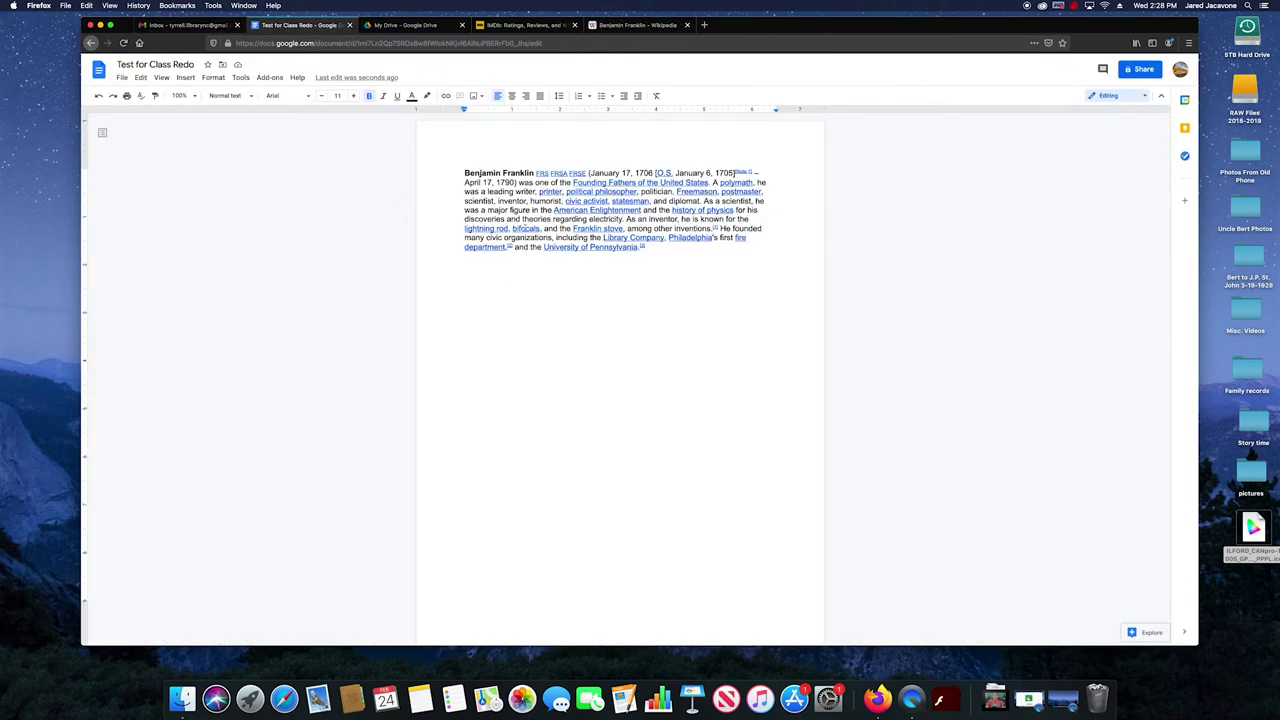
Unlink FRS and FRSA in the pasted paragraph and place the cursor on the empty line below
{"action": "left_click", "coordinate": [541, 173]}
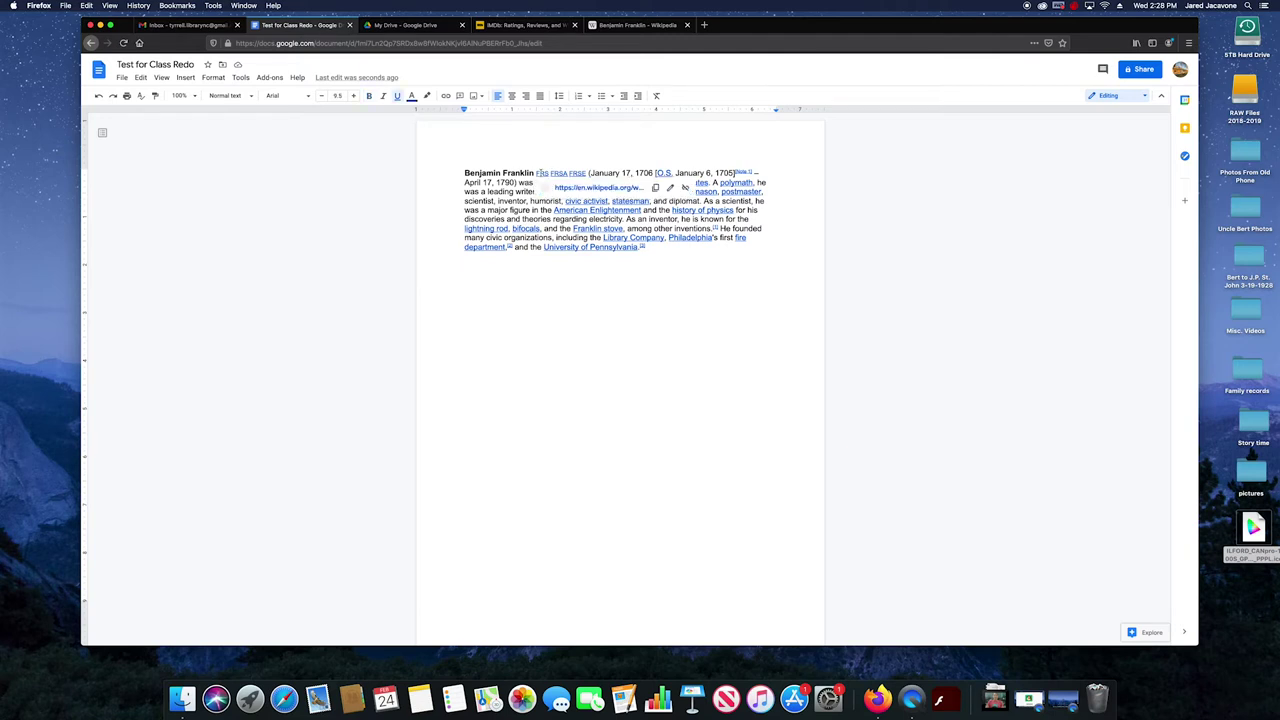
{"action": "left_click", "coordinate": [685, 187]}
{"action": "left_click", "coordinate": [558, 173]}
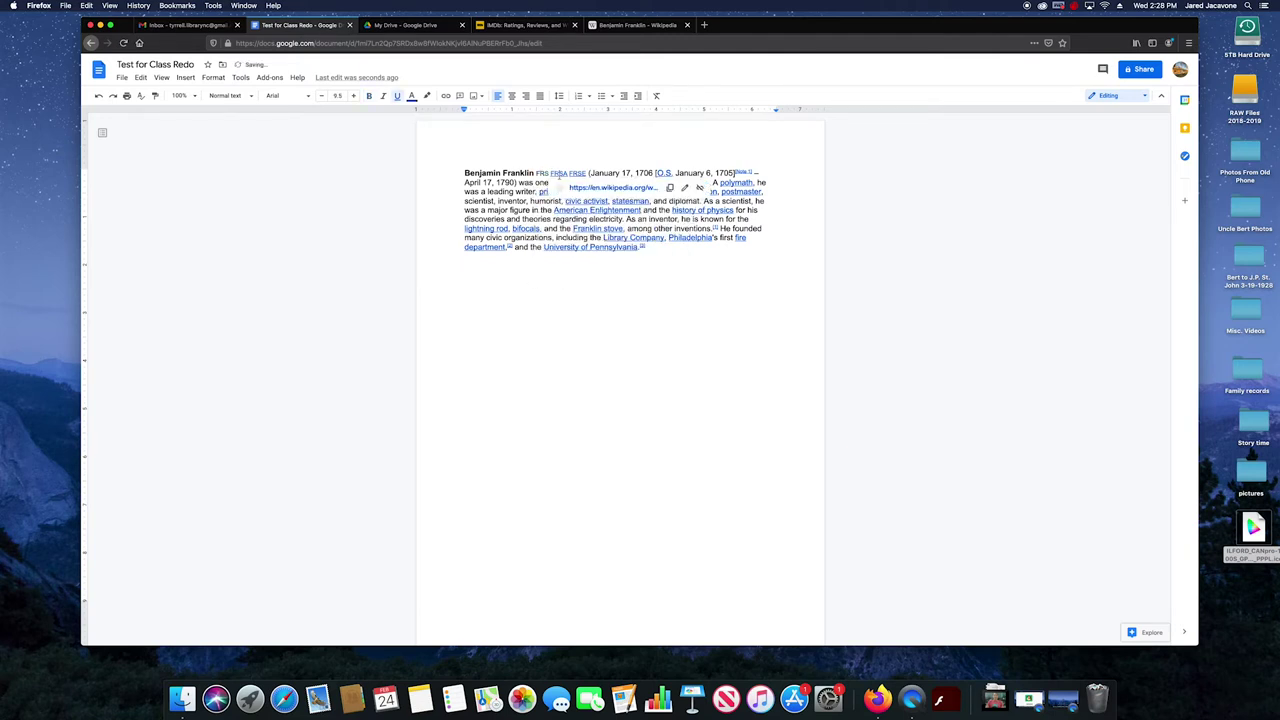
{"action": "left_click", "coordinate": [697, 187]}
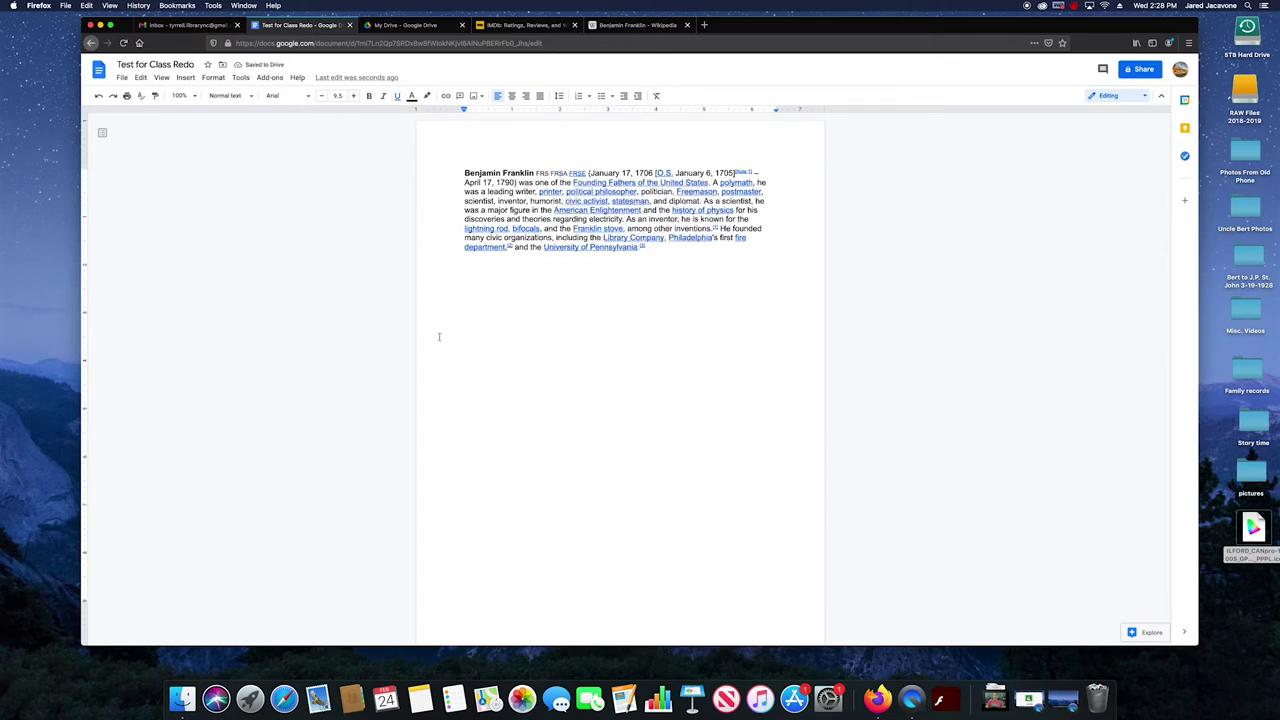
{"action": "left_click", "coordinate": [500, 294]}
{"action": "left_click", "coordinate": [141, 79]}
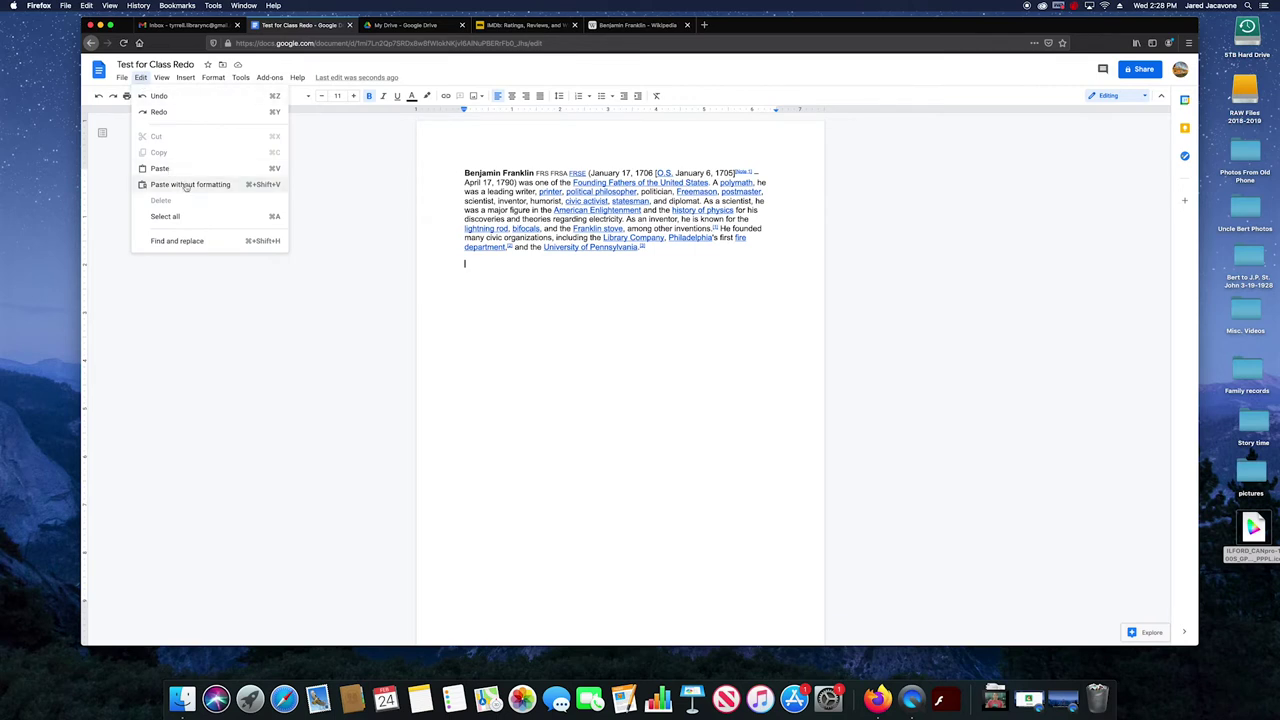
Try Edit > Paste without formatting, dismiss the copy-paste notice, and choose it again
{"action": "left_click", "coordinate": [186, 186]}
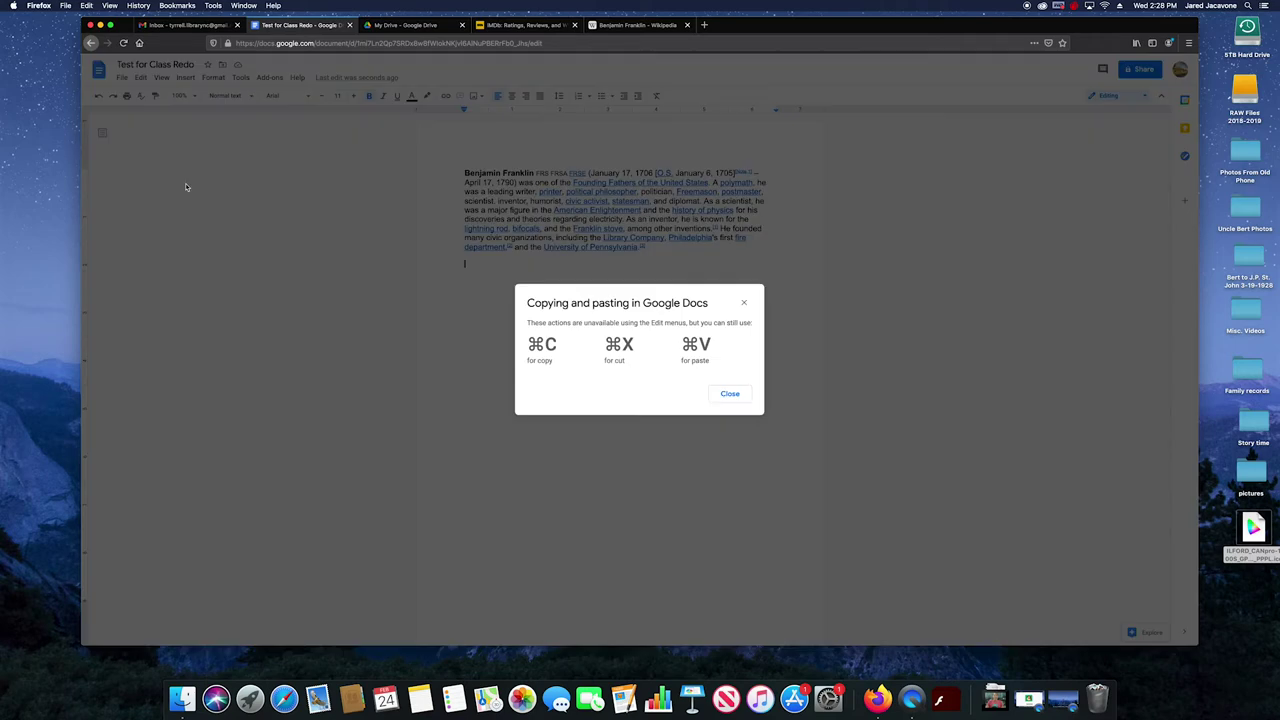
{"action": "left_click", "coordinate": [742, 304]}
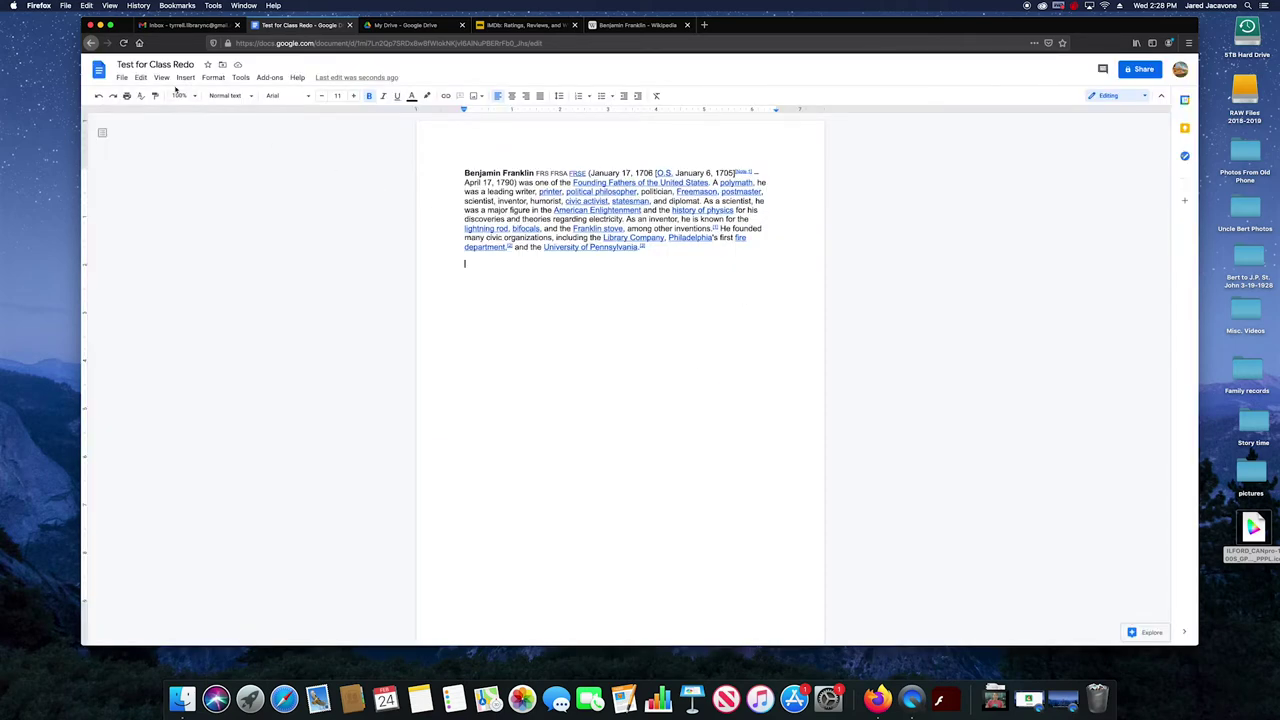
{"action": "left_click", "coordinate": [141, 78]}
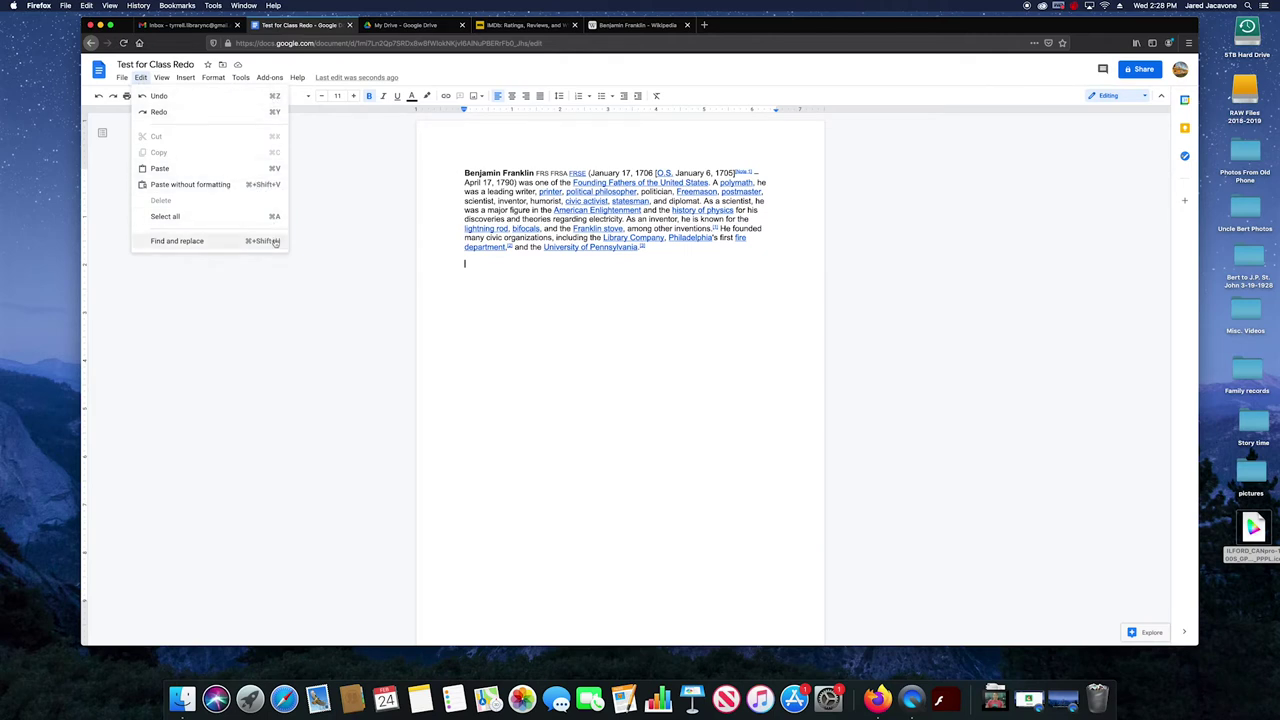
{"action": "left_click", "coordinate": [270, 78]}
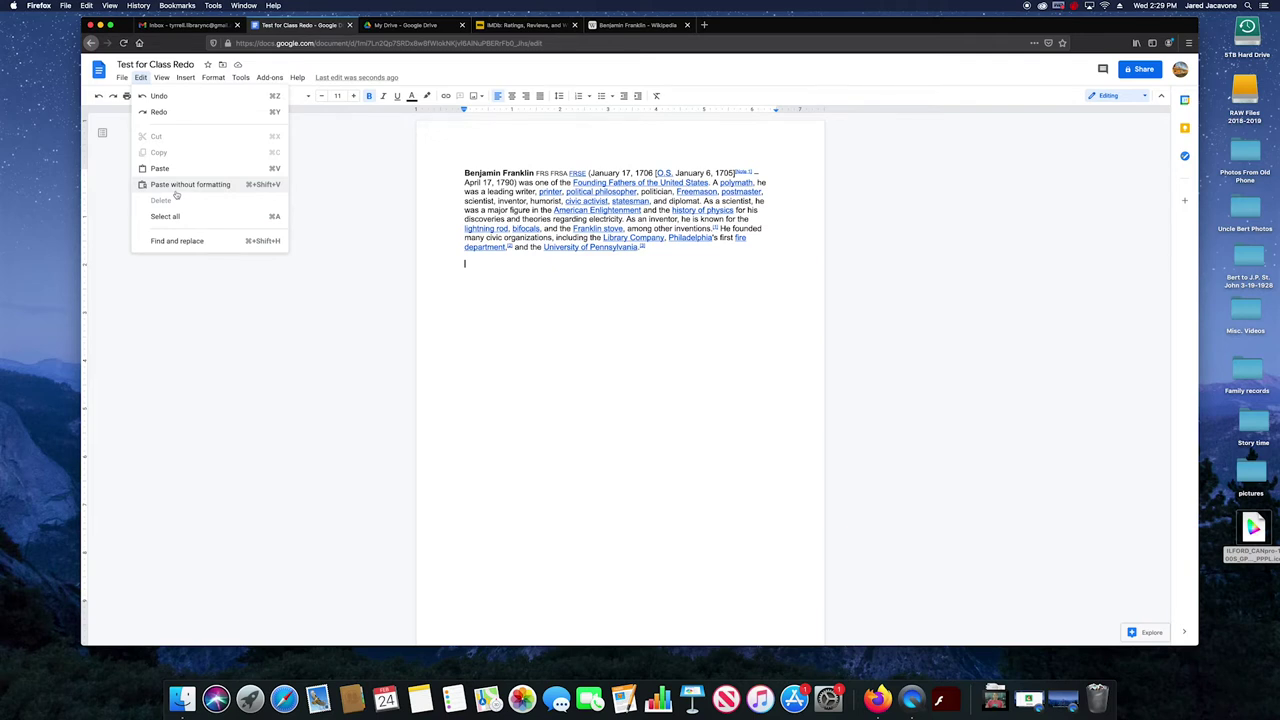
{"action": "left_click", "coordinate": [176, 188]}
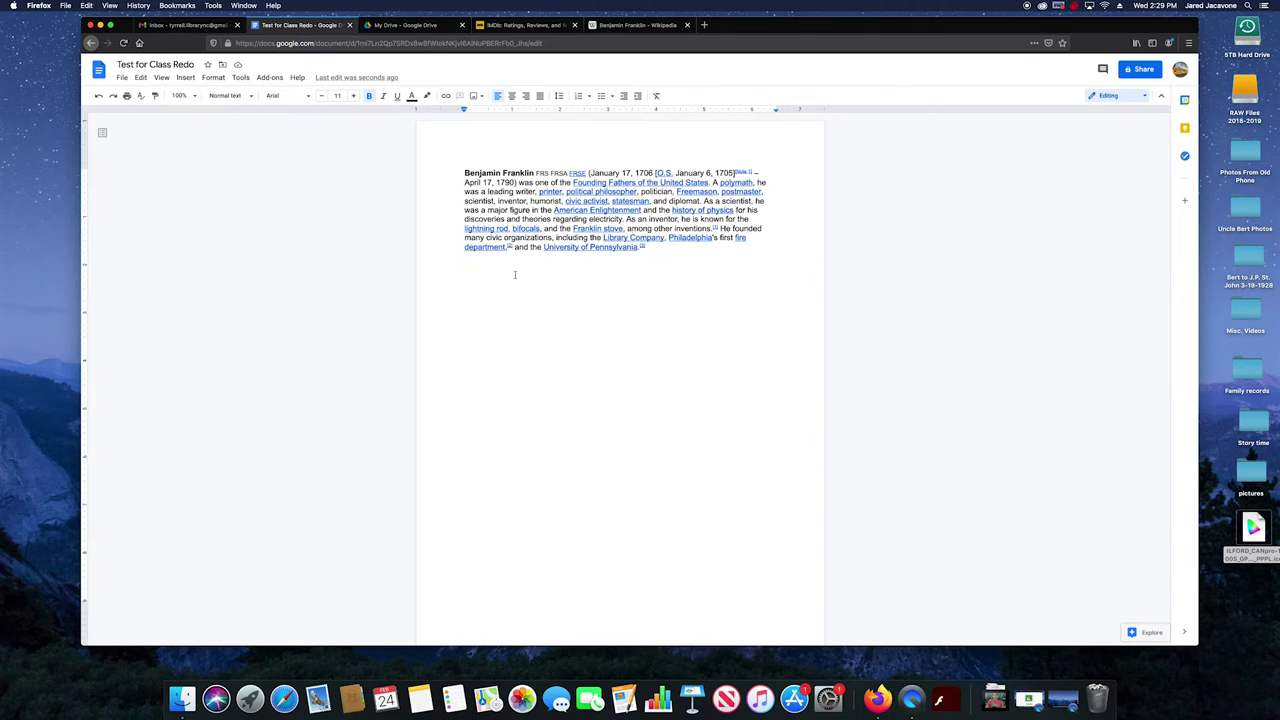
Paste the second Franklin paragraph as plain text below the first and remove its bold
{"action": "type", "text": "Franklin earned the title of \"The First American\" for his early and indefatigable campaigning for colonial unity, initially as an author and spokesman in London for several colonies. As the first United States ambassador to France, he exemplified the emerging American nation.[4] Franklin was foundational in defining the American ethos as a marriage of the practical values of thrift, hard work, education, community spirit, self-governing institutions, and opposition to authoritarianism both political and religious, with the scientific and tolerant values of the Enlightenment. In the words of historian Henry Steele Commager, \"In a Franklin could be merged the virtues of Puritanism without its defects, the illumination of the Enlightenment without its heat.\"[5] To Walter Isaacson, this makes Franklin \"the most accomplished American of his age and the most influential in inventing the type of society America would become.\"[6]"}
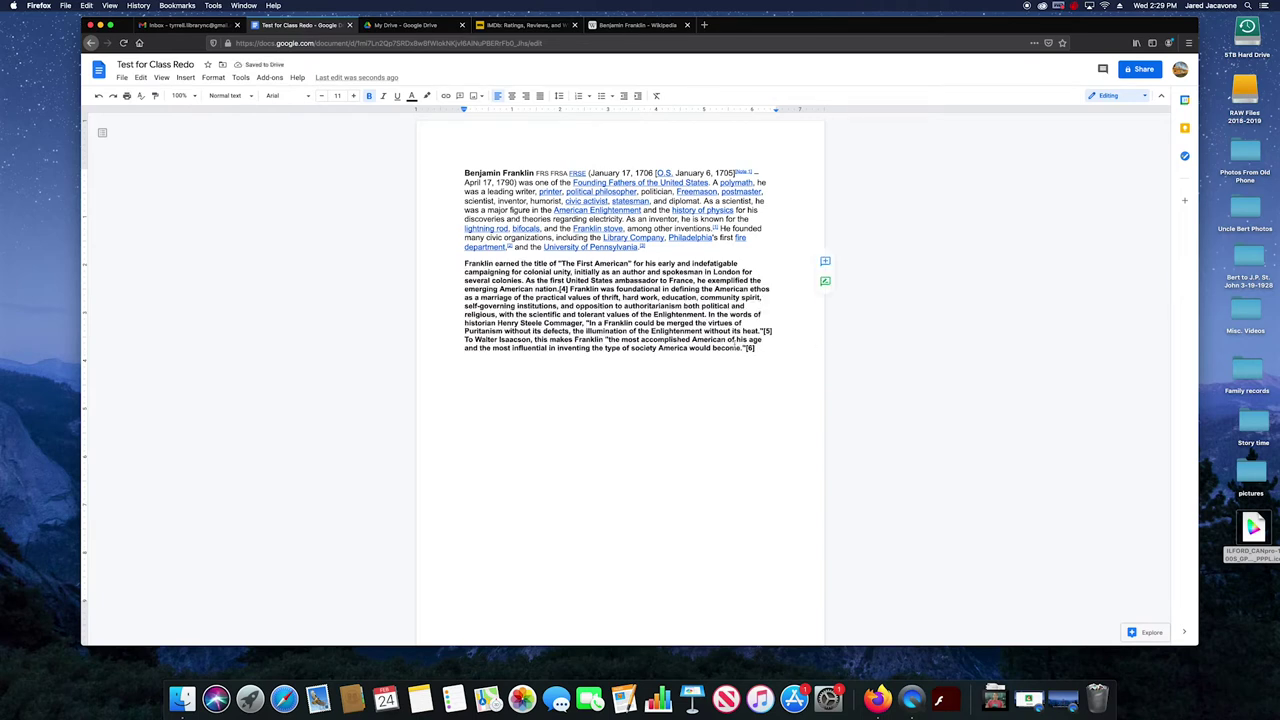
{"action": "left_click_drag", "start_coordinate": [756, 348], "coordinate": [444, 264]}
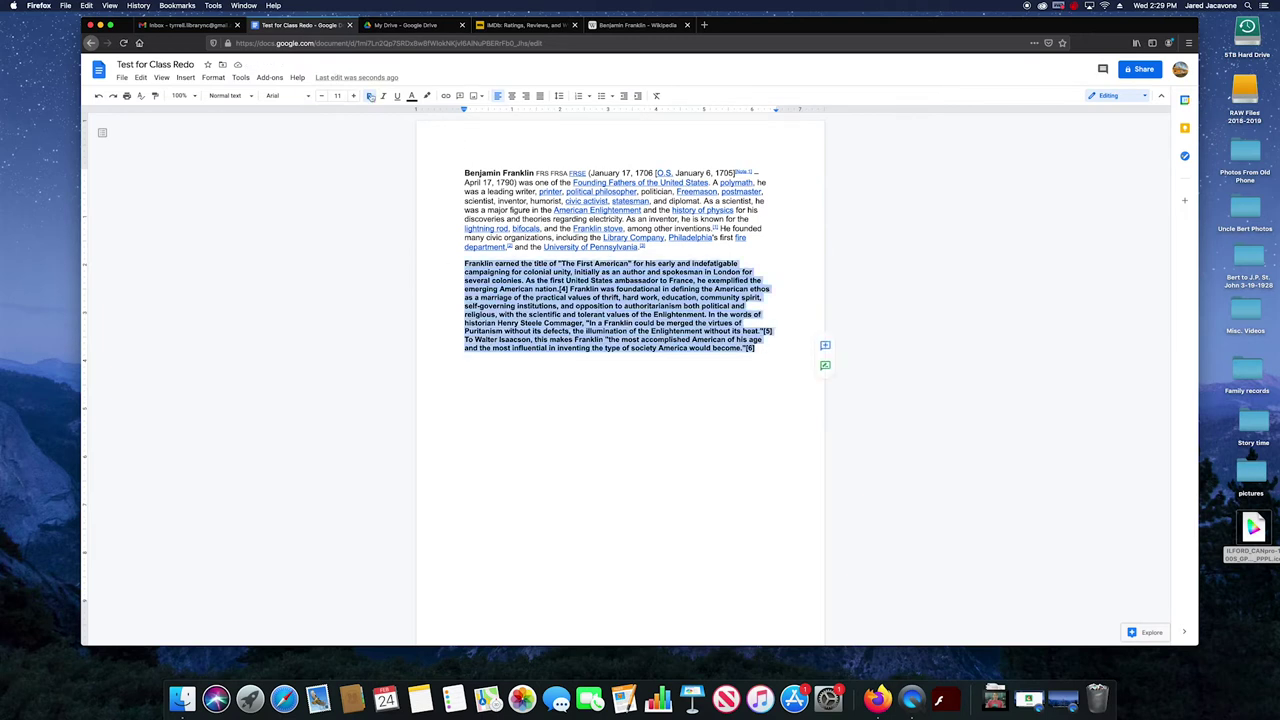
{"action": "left_click", "coordinate": [369, 95]}
{"action": "left_click", "coordinate": [690, 340]}
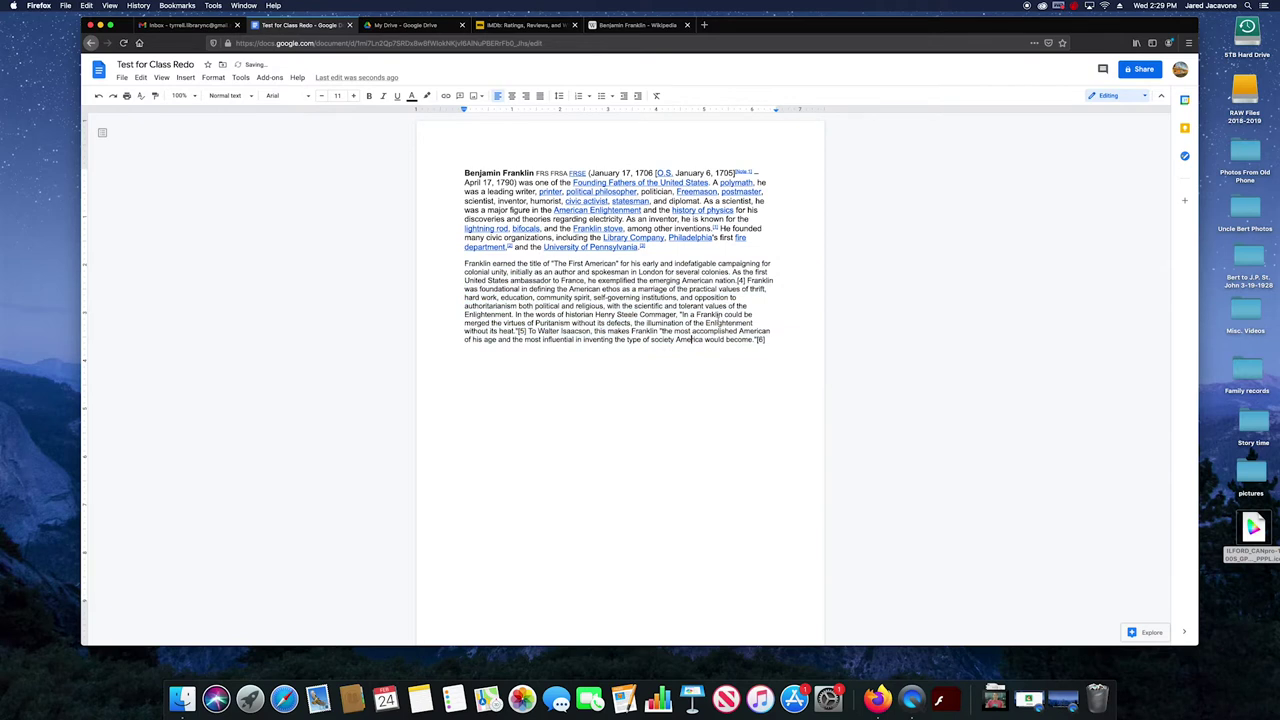
Increase the second paragraph's font size to 14 point
{"action": "left_click_drag", "start_coordinate": [767, 339], "coordinate": [463, 266]}
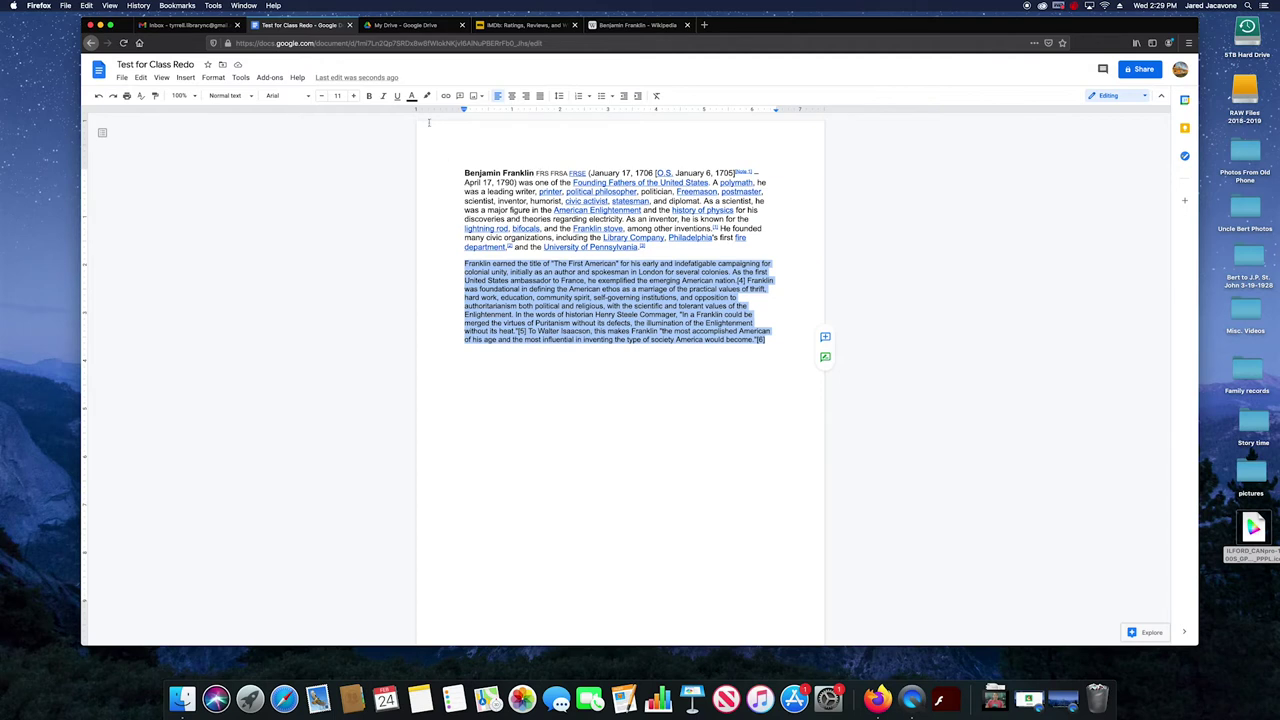
{"action": "left_click", "coordinate": [355, 96]}
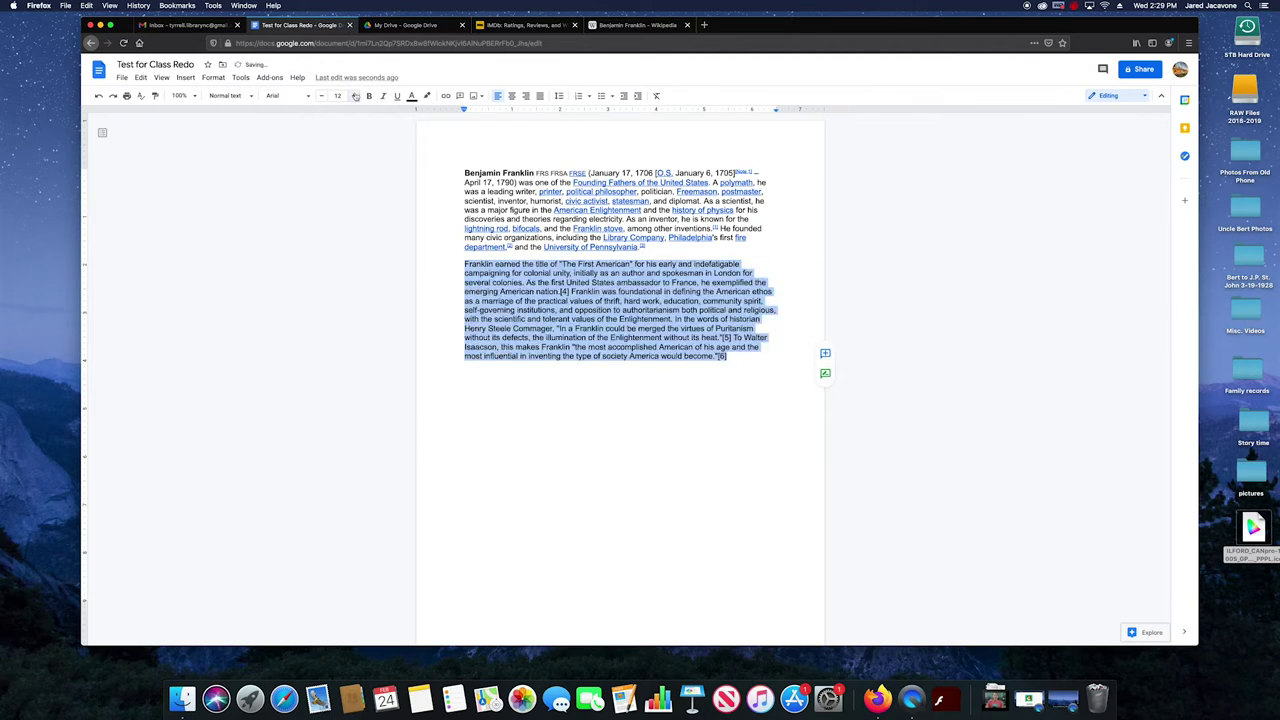
{"action": "left_click", "coordinate": [355, 96]}
{"action": "left_click", "coordinate": [355, 96]}
{"action": "left_click", "coordinate": [719, 399]}
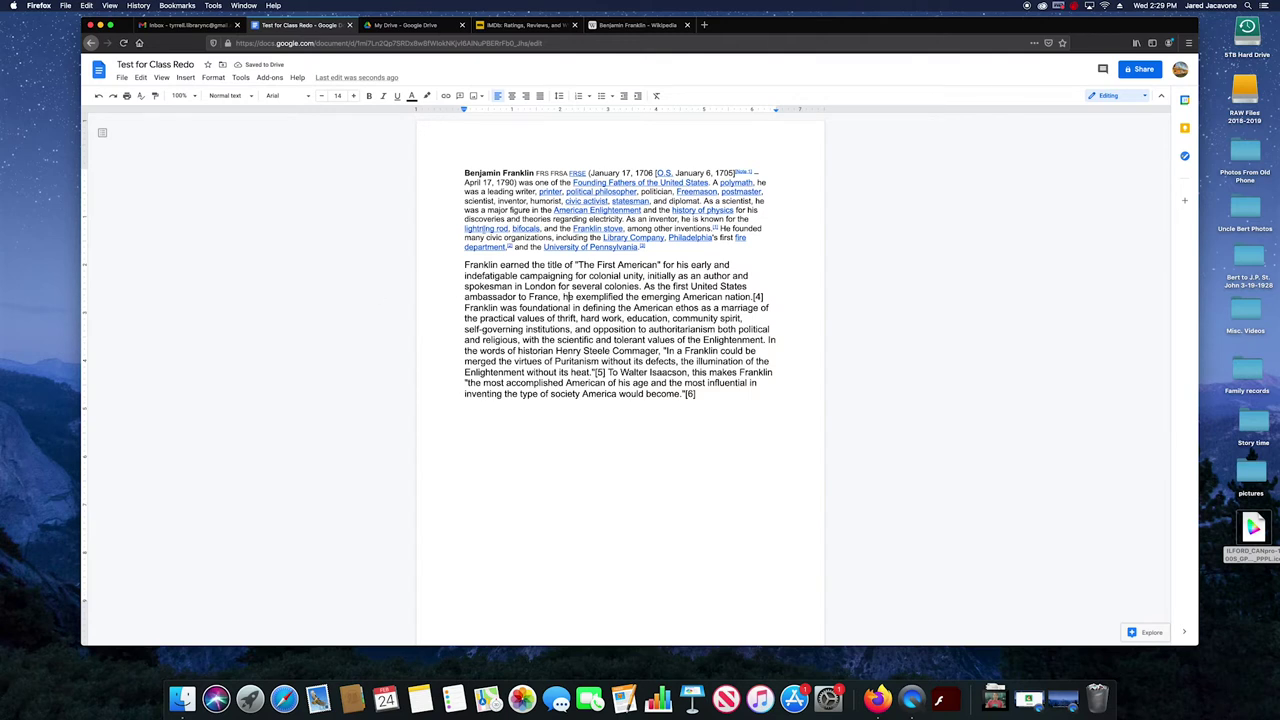
{"action": "left_click", "coordinate": [121, 78]}
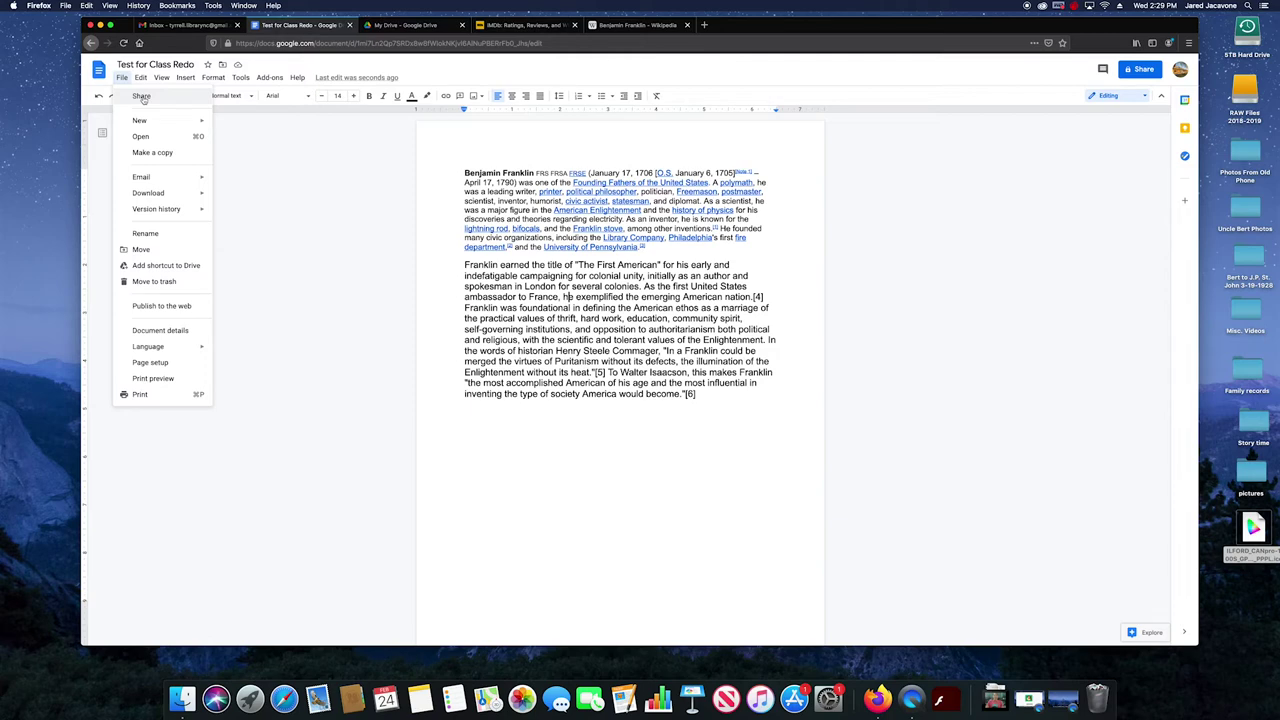
Open File > Share, review the permission settings, and allow anyone with the link to view
{"action": "left_click", "coordinate": [142, 97]}
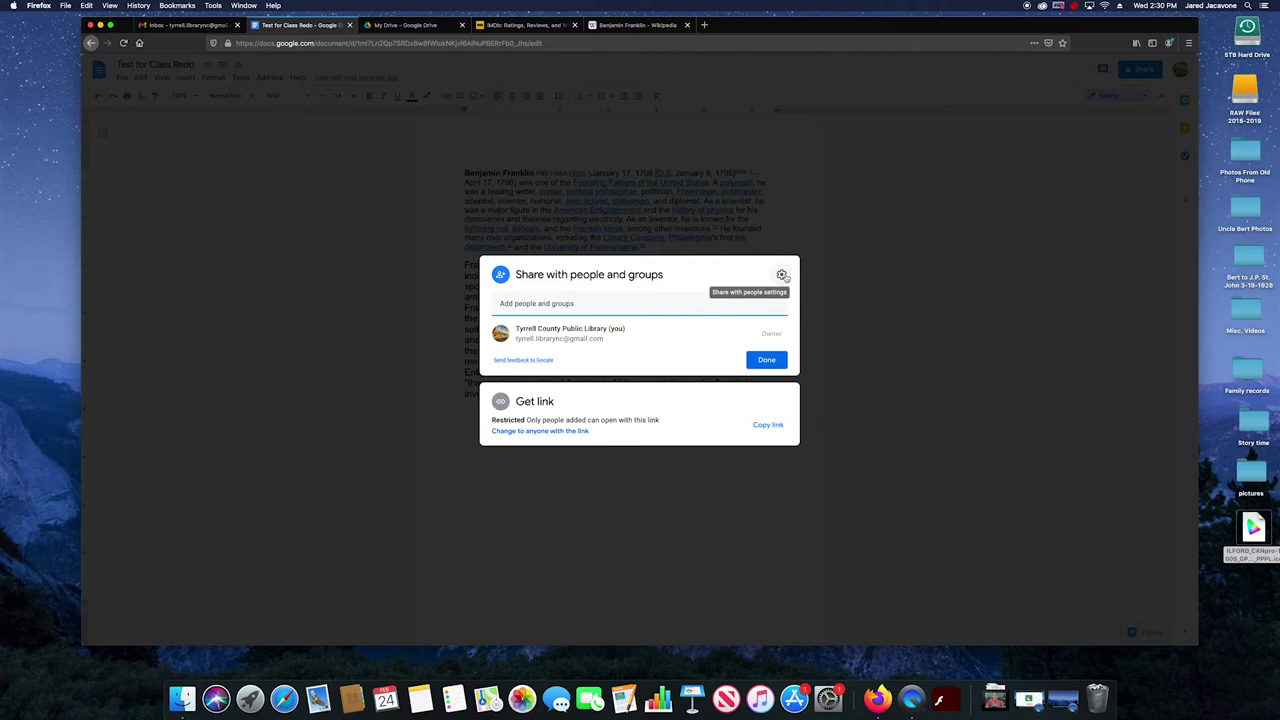
{"action": "left_click", "coordinate": [782, 274]}
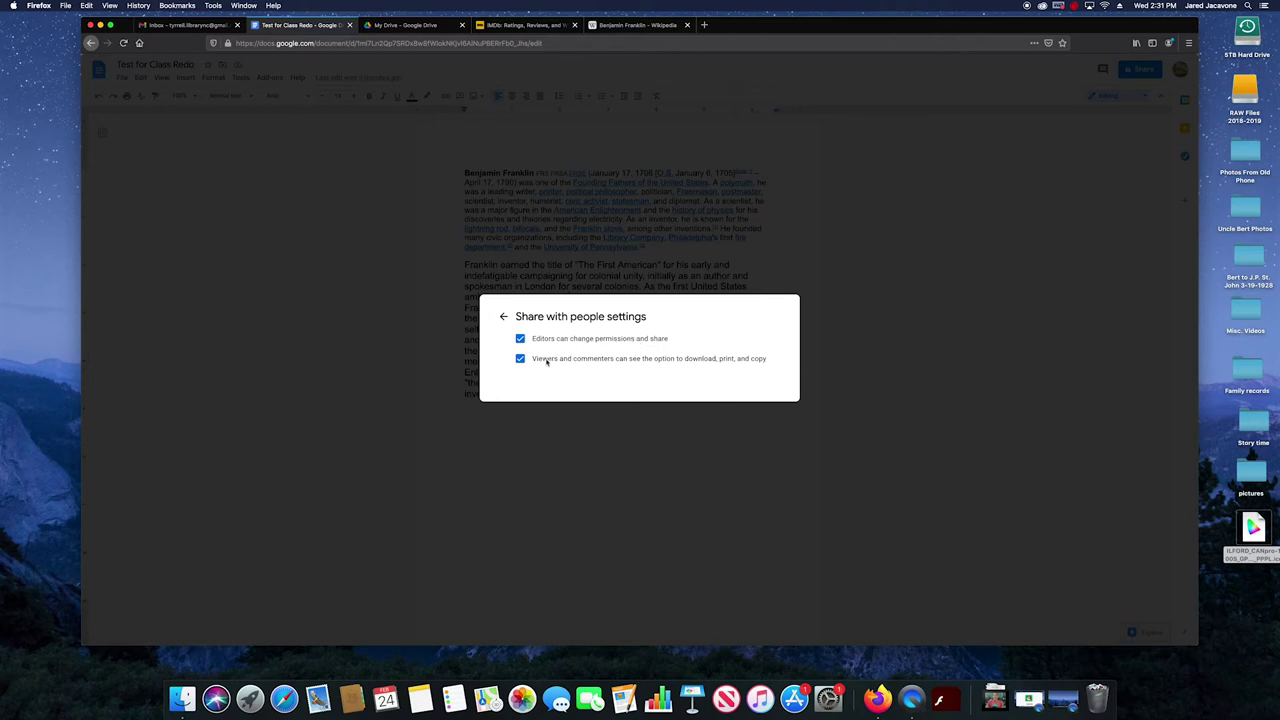
{"action": "left_click", "coordinate": [503, 316]}
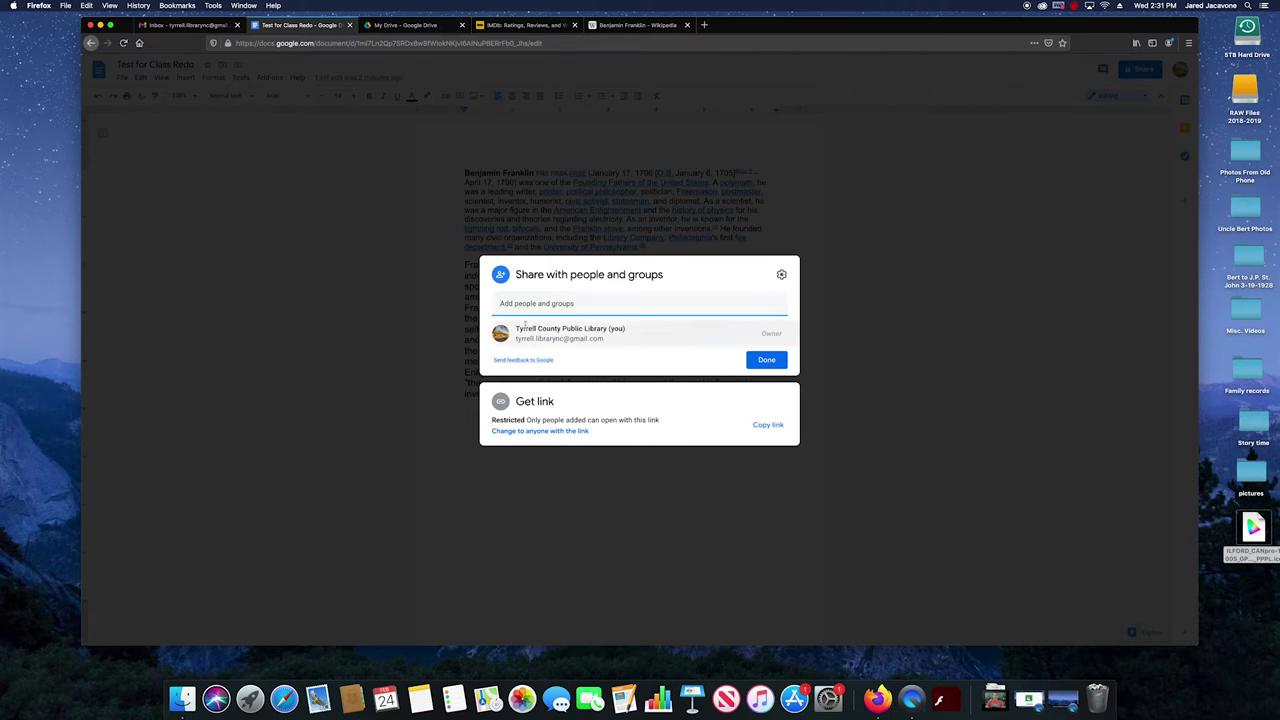
{"action": "mouse_move", "coordinate": [590, 330]}
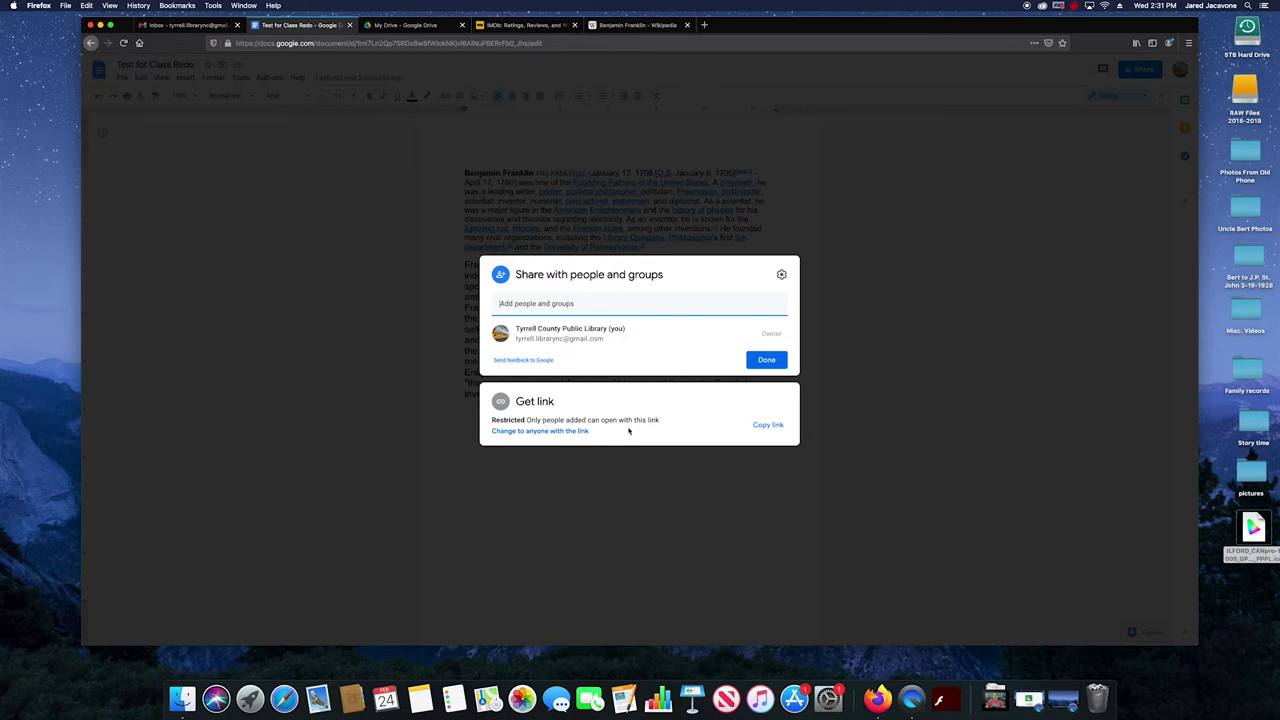
{"action": "left_click", "coordinate": [533, 431]}
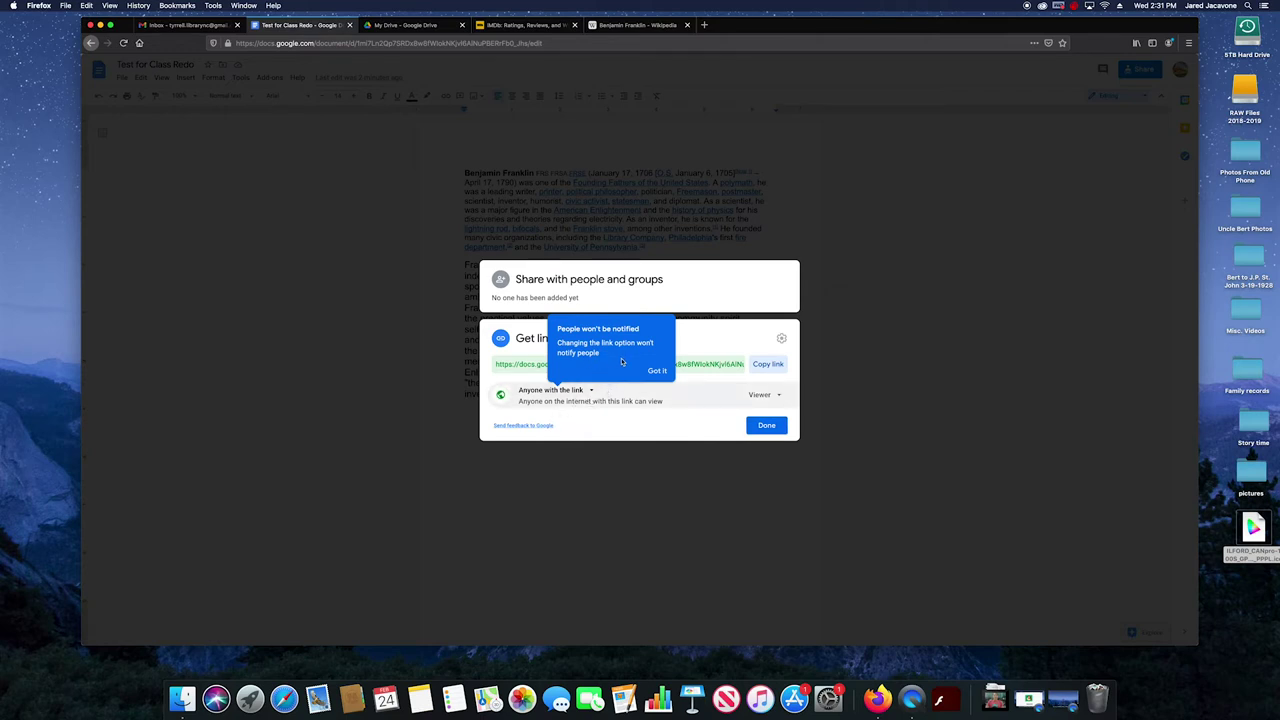
Set link access back to Restricted, copy the document link, and close the sharing dialog
{"action": "left_click", "coordinate": [590, 391]}
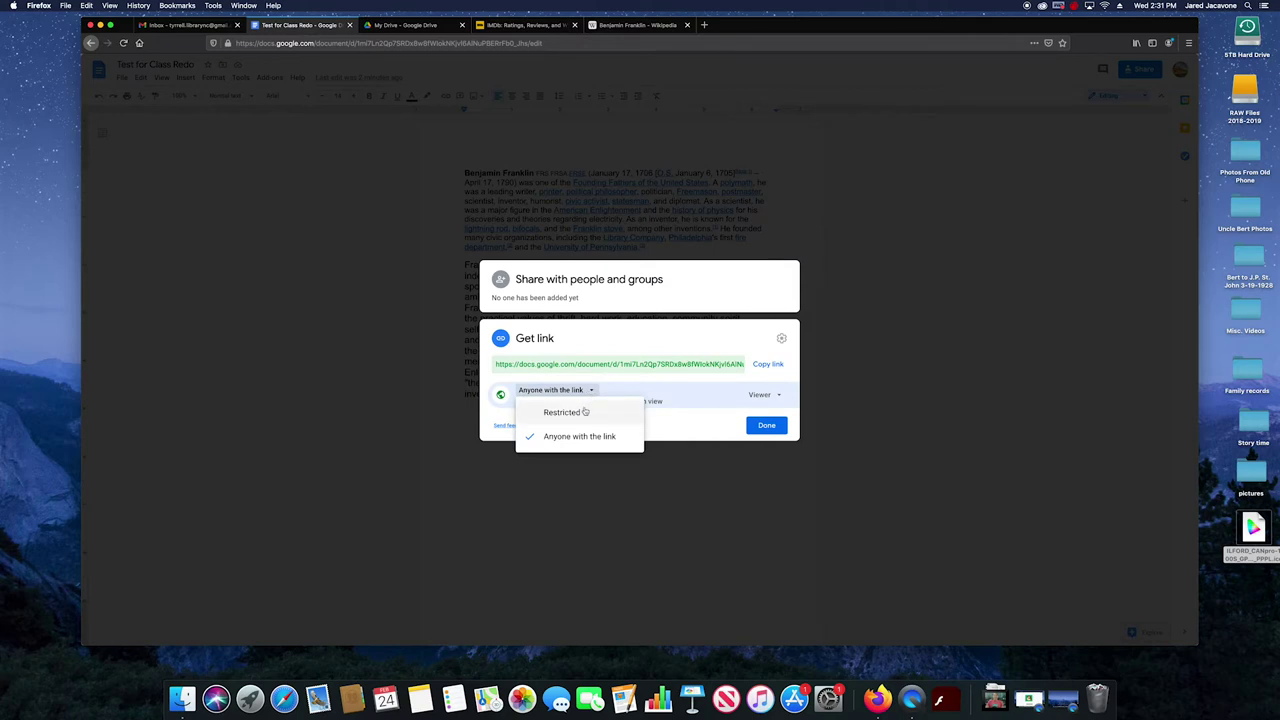
{"action": "left_click", "coordinate": [586, 412]}
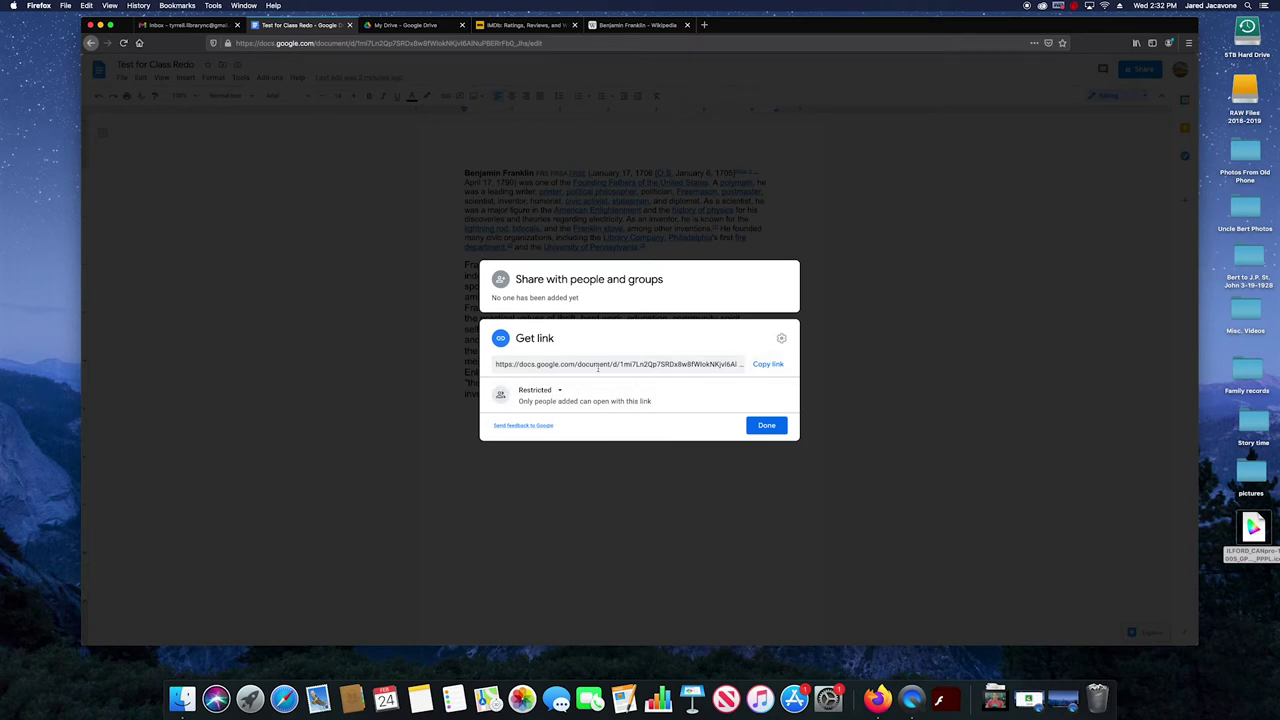
{"action": "left_click", "coordinate": [662, 279]}
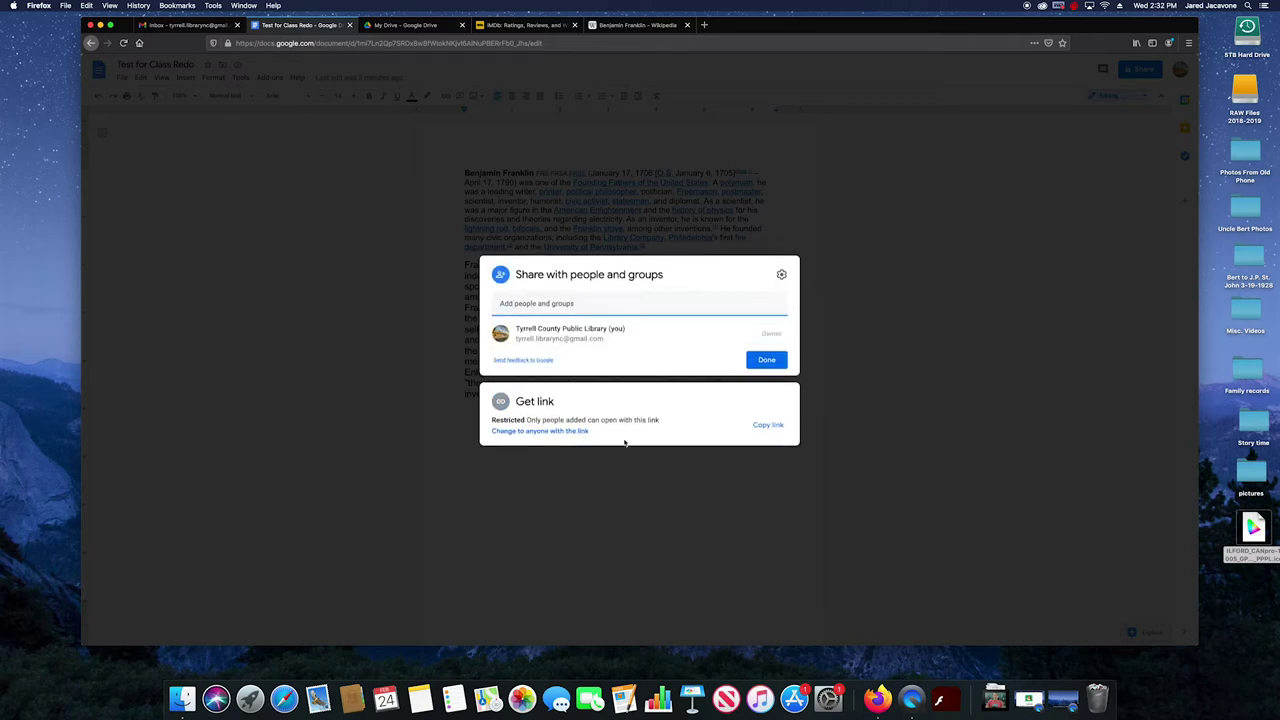
{"action": "left_click", "coordinate": [770, 425]}
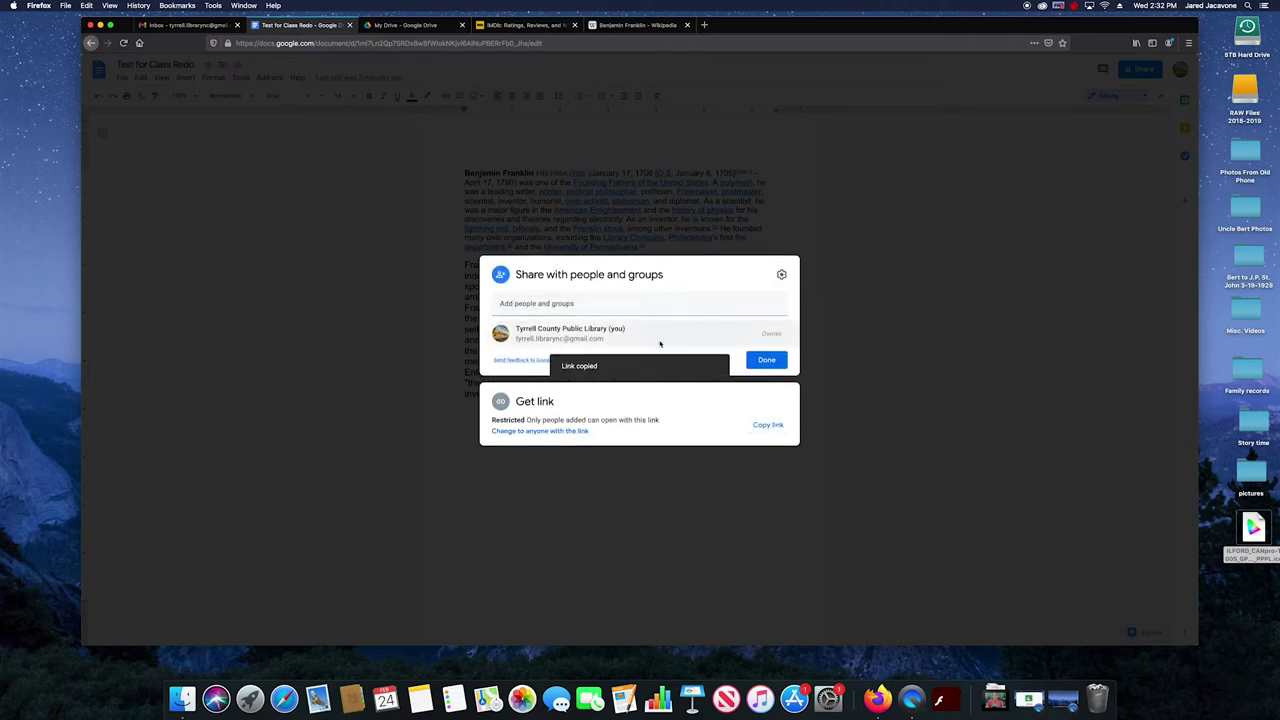
{"action": "mouse_move", "coordinate": [617, 330]}
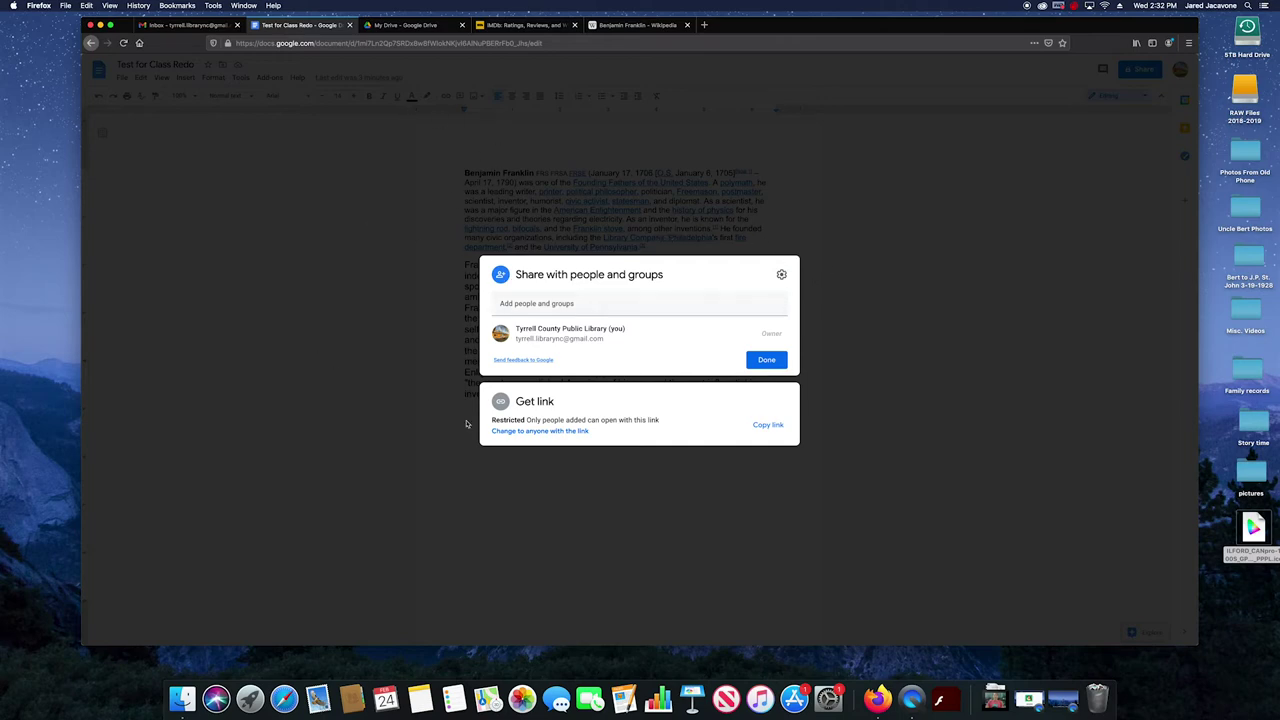
{"action": "left_click", "coordinate": [290, 246]}
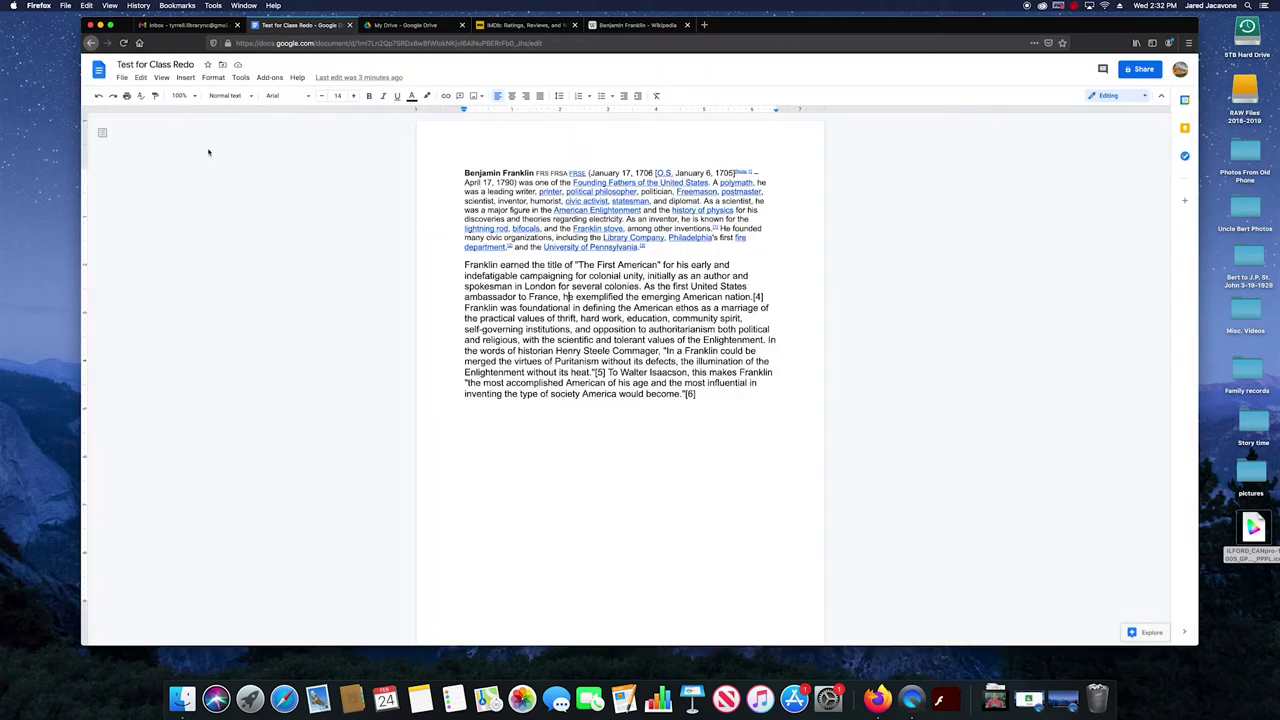
Bring up the Open a file dialog from the File menu
{"action": "left_click", "coordinate": [121, 78]}
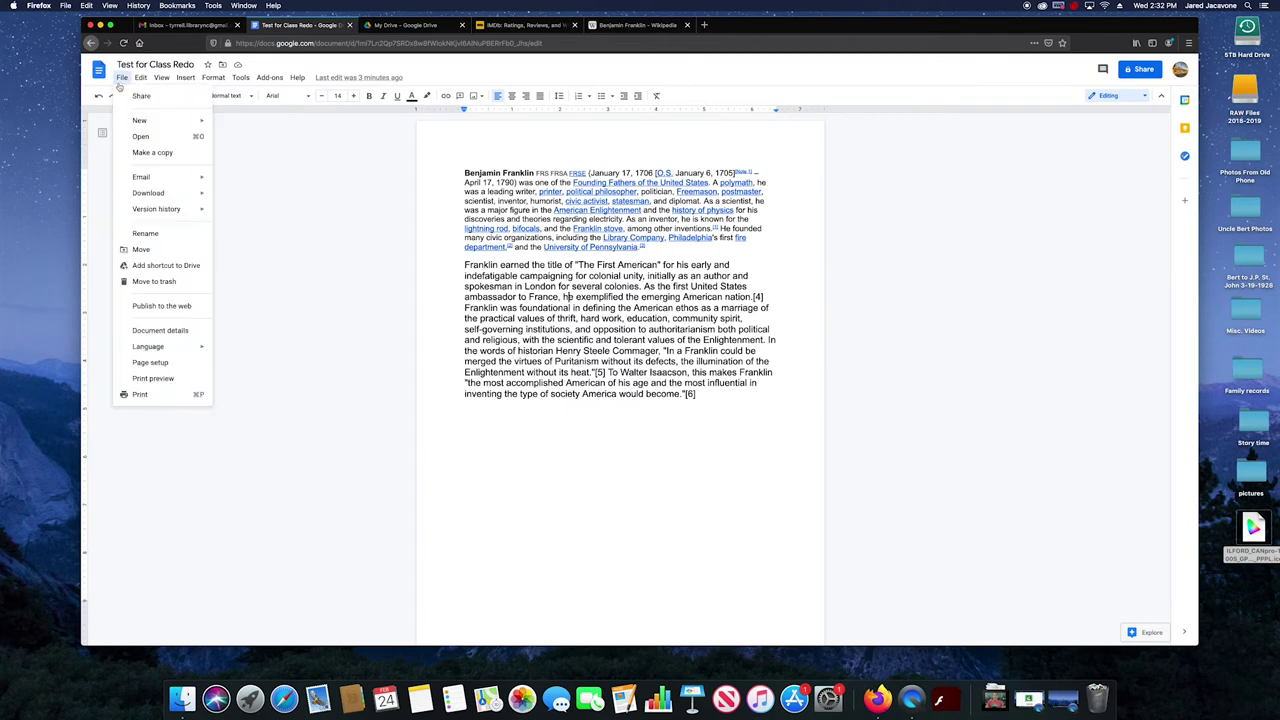
{"action": "mouse_move", "coordinate": [158, 125]}
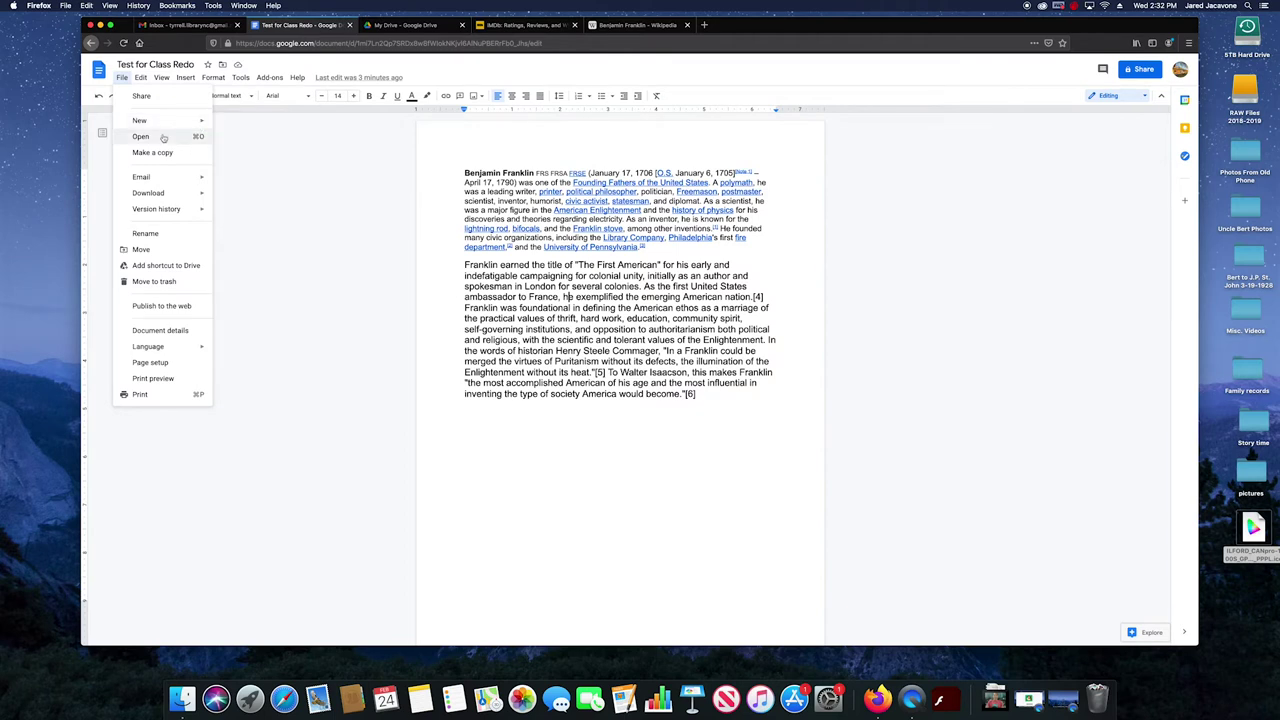
{"action": "left_click", "coordinate": [163, 138]}
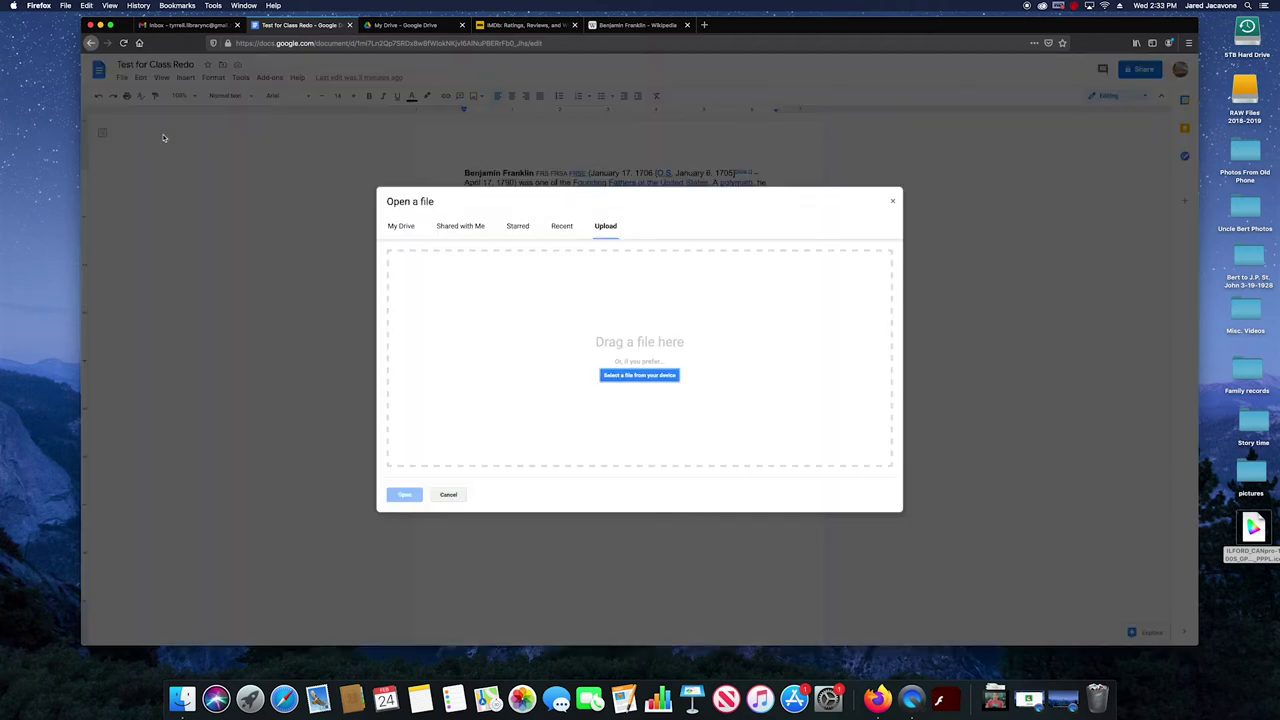
Browse the My Drive, Shared with me, Starred and Recent tabs, toggle list and grid view, then show the Upload area
{"action": "left_click", "coordinate": [401, 226]}
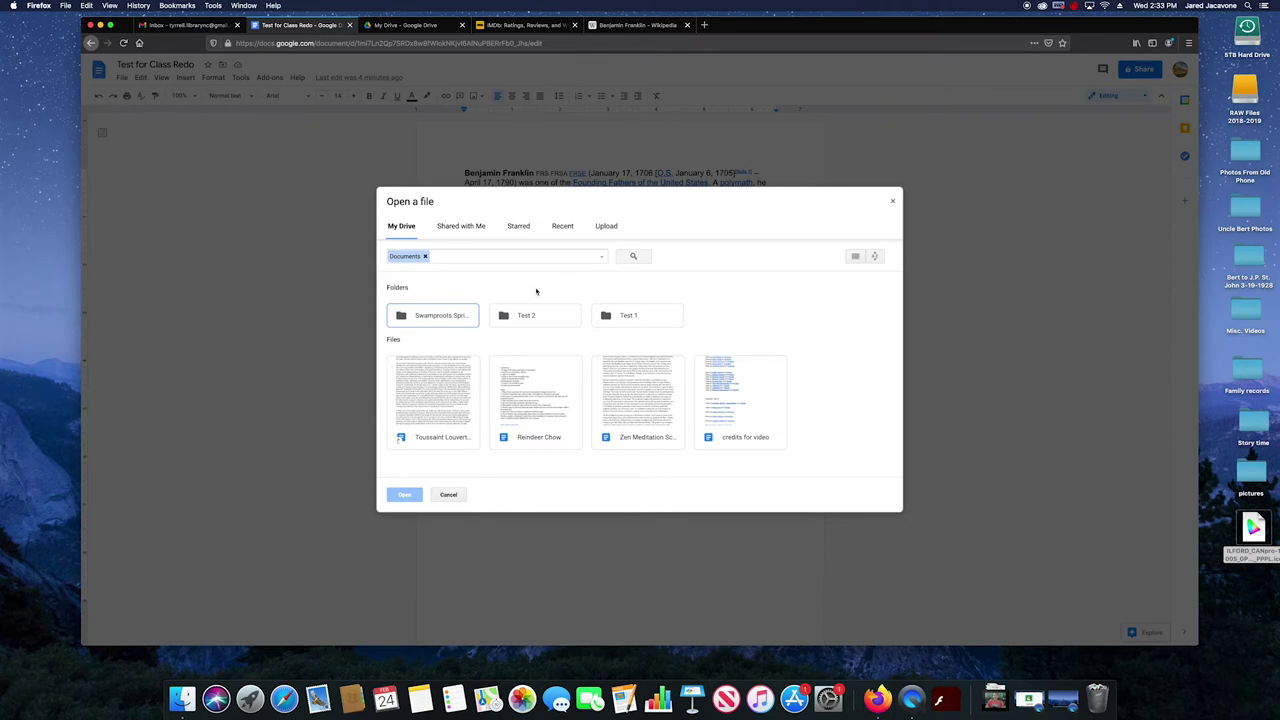
{"action": "left_click", "coordinate": [456, 227]}
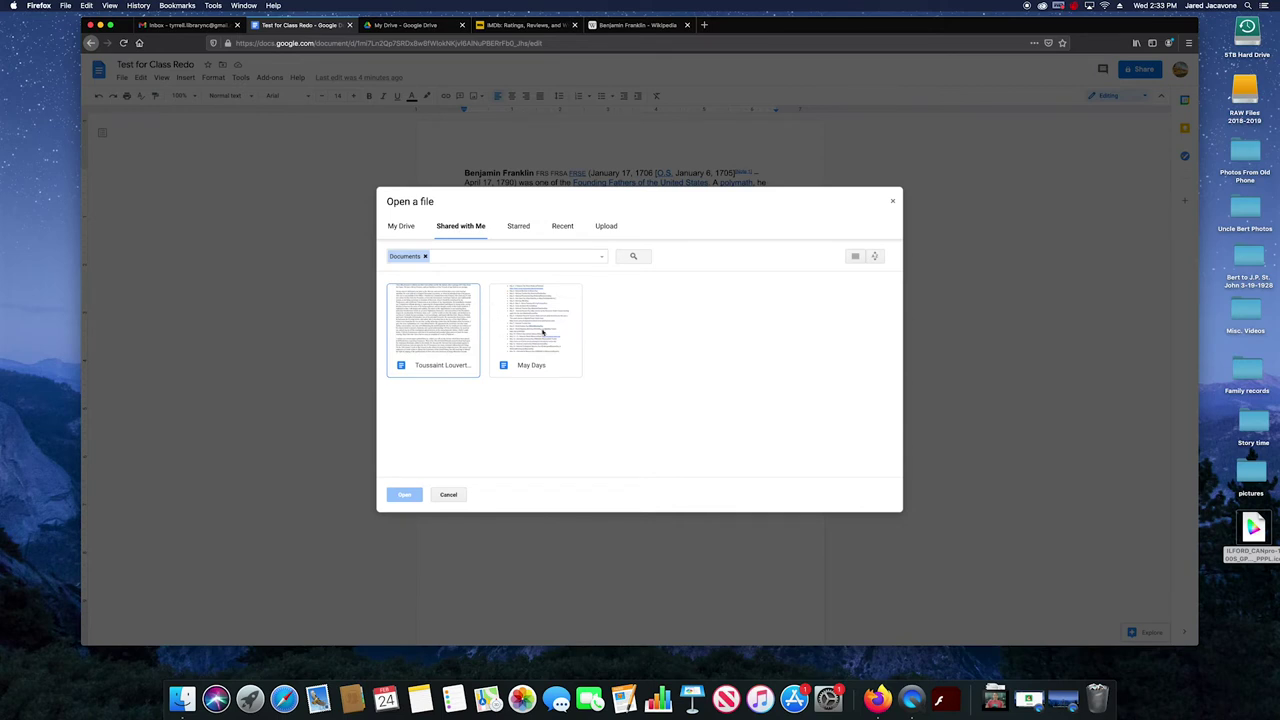
{"action": "left_click", "coordinate": [517, 228]}
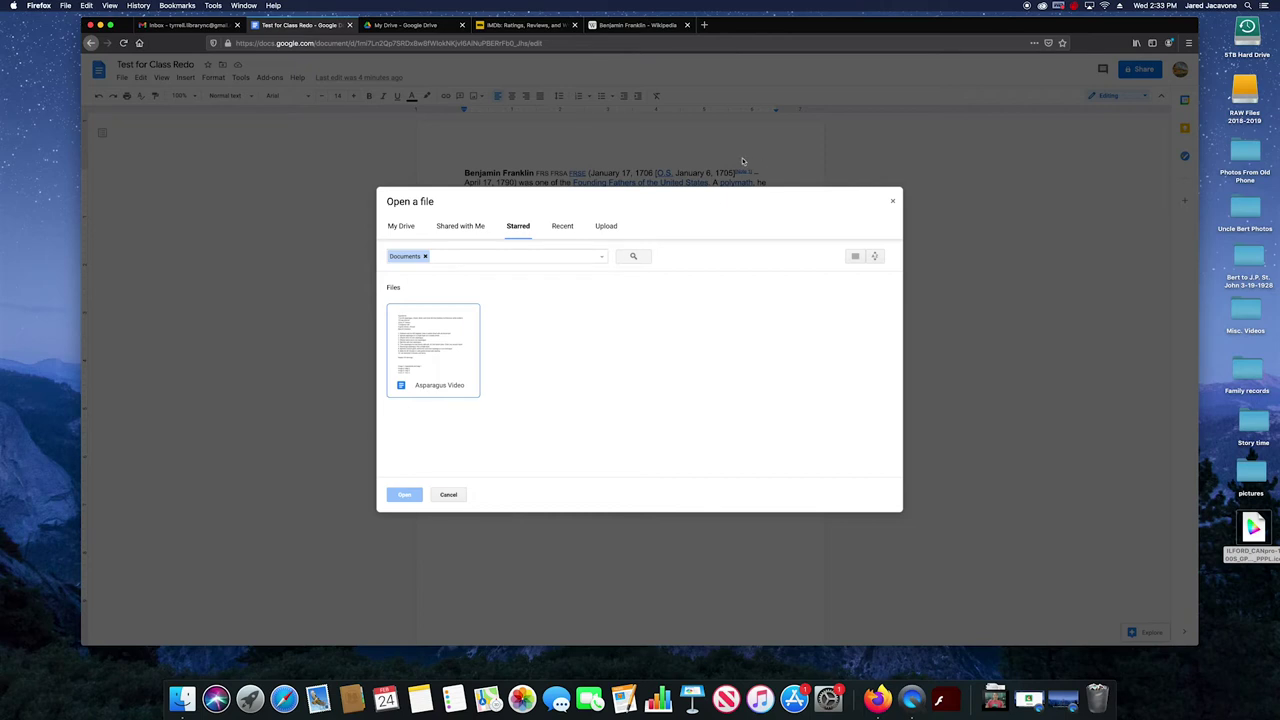
{"action": "left_click", "coordinate": [562, 229]}
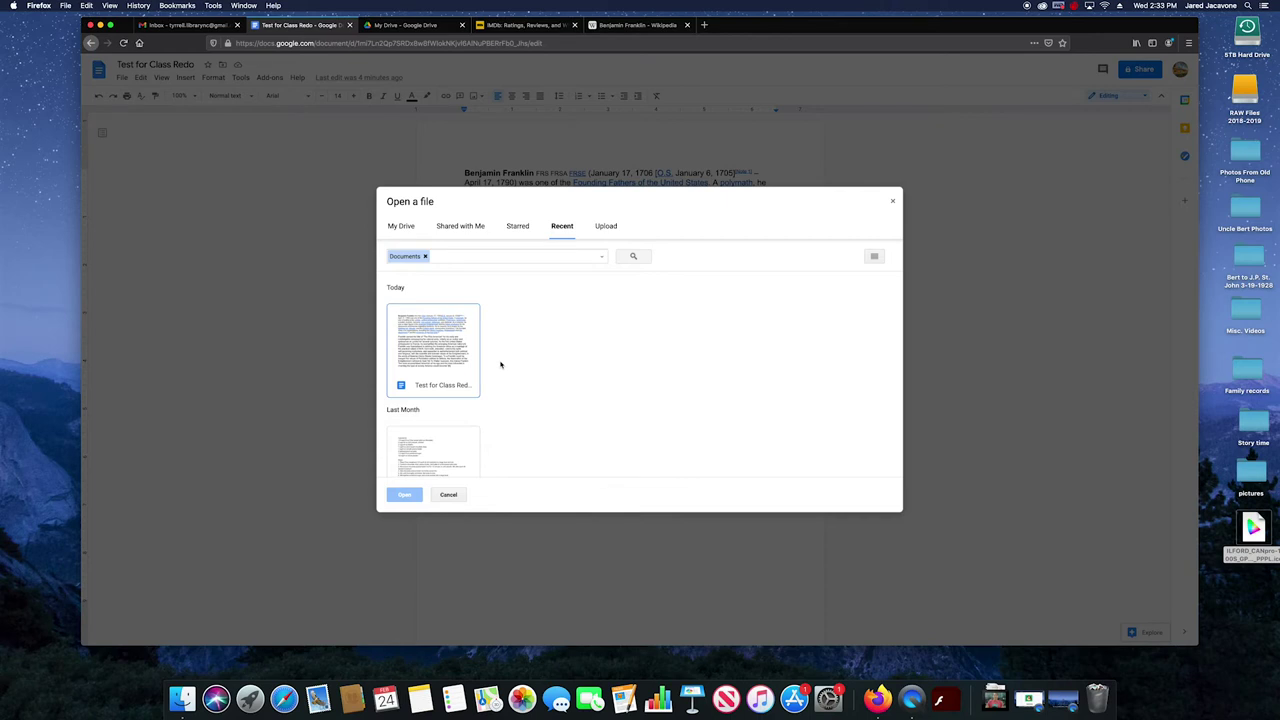
{"action": "scroll", "coordinate": [501, 364], "scroll_direction": "down", "scroll_amount": 2}
{"action": "scroll", "coordinate": [501, 364], "scroll_direction": "up", "scroll_amount": 2}
{"action": "left_click", "coordinate": [873, 258]}
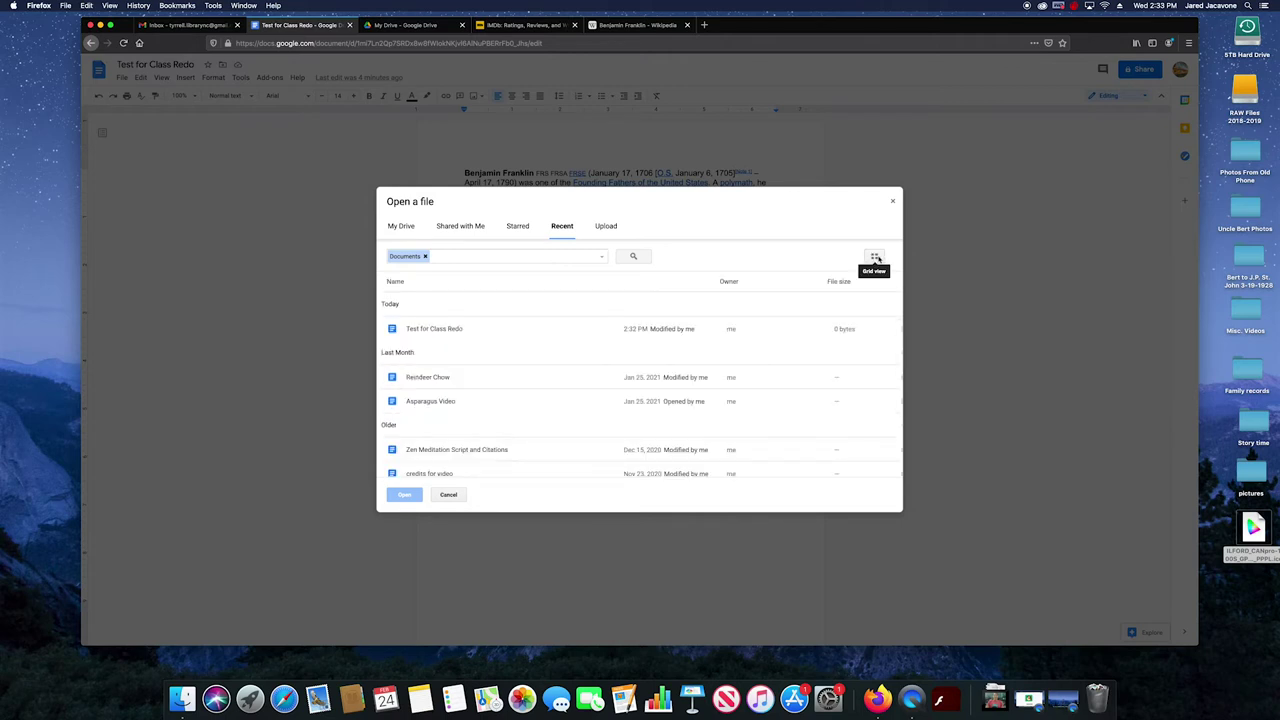
{"action": "left_click", "coordinate": [875, 258]}
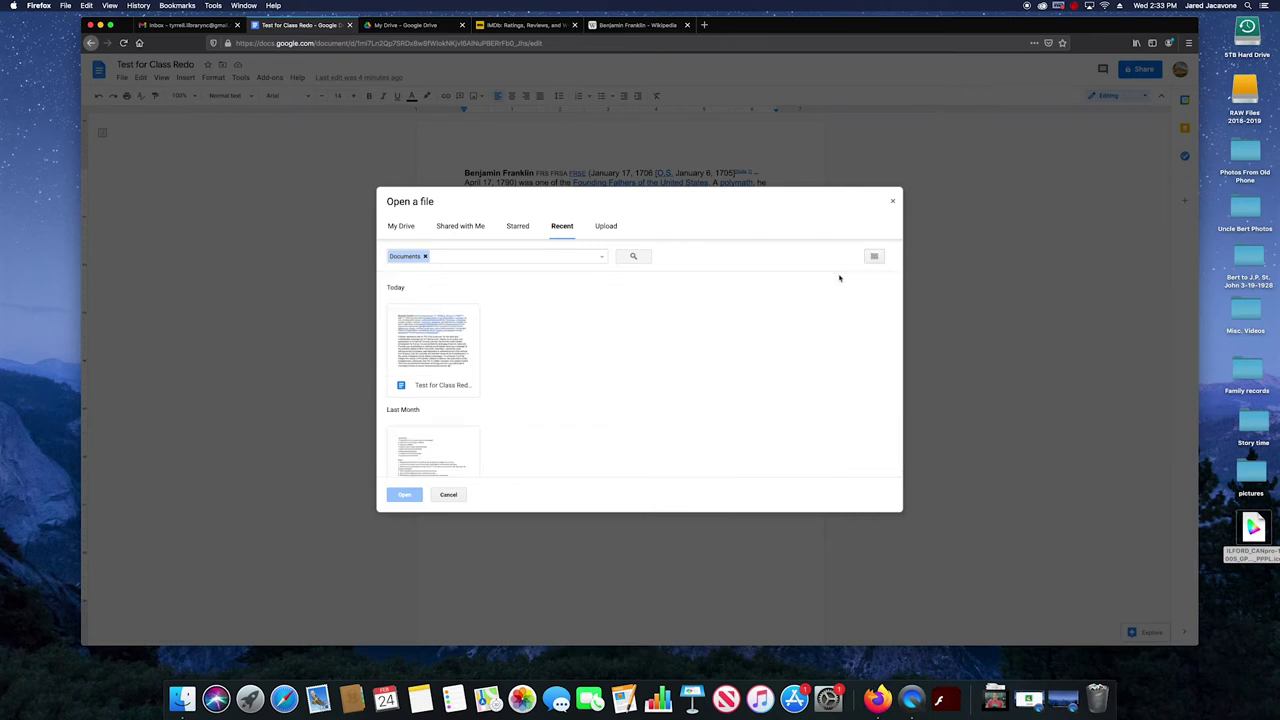
{"action": "left_click", "coordinate": [600, 228]}
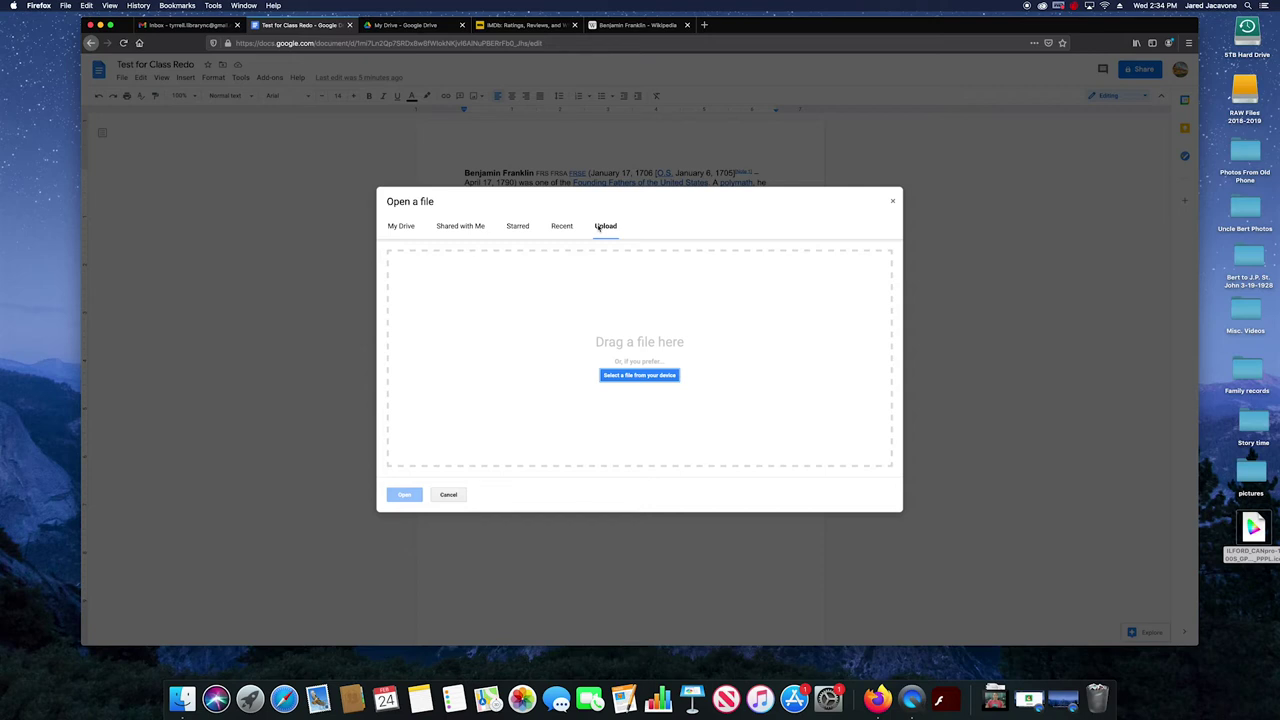
Close the Open a file window after viewing My Drive, and cancel the Make a copy dialog
{"action": "left_click", "coordinate": [400, 228]}
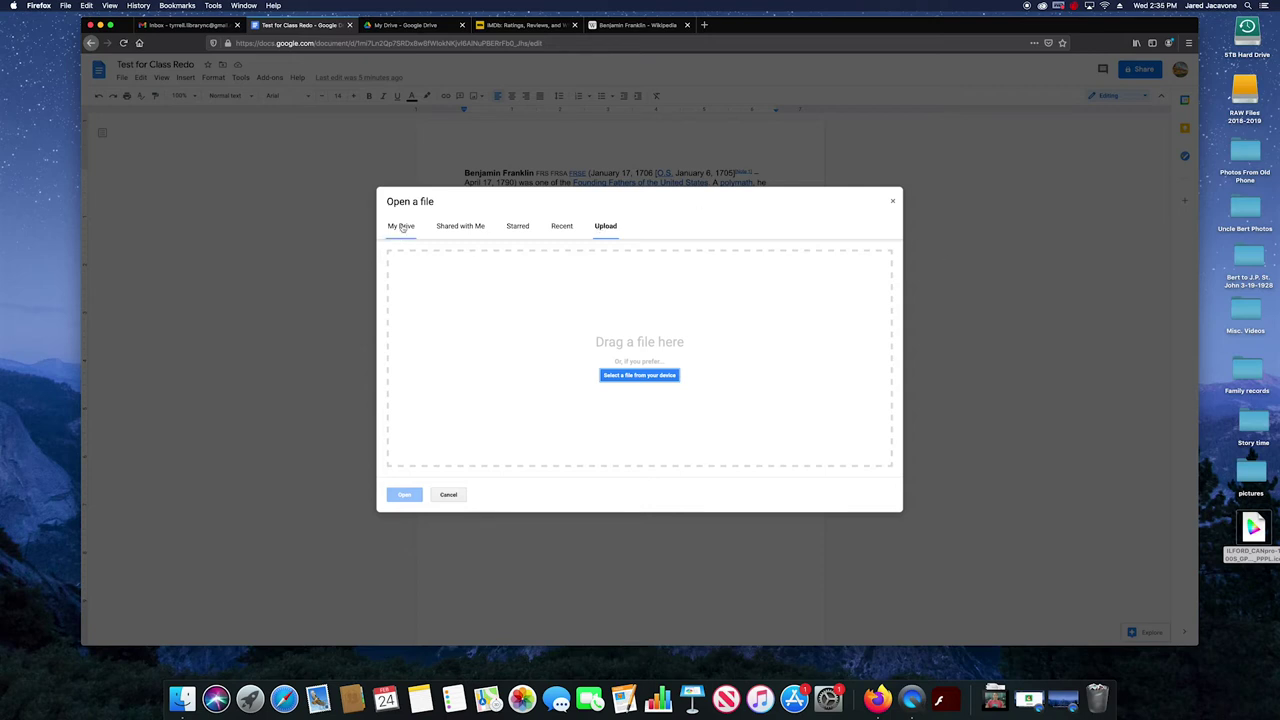
{"action": "left_click", "coordinate": [894, 200]}
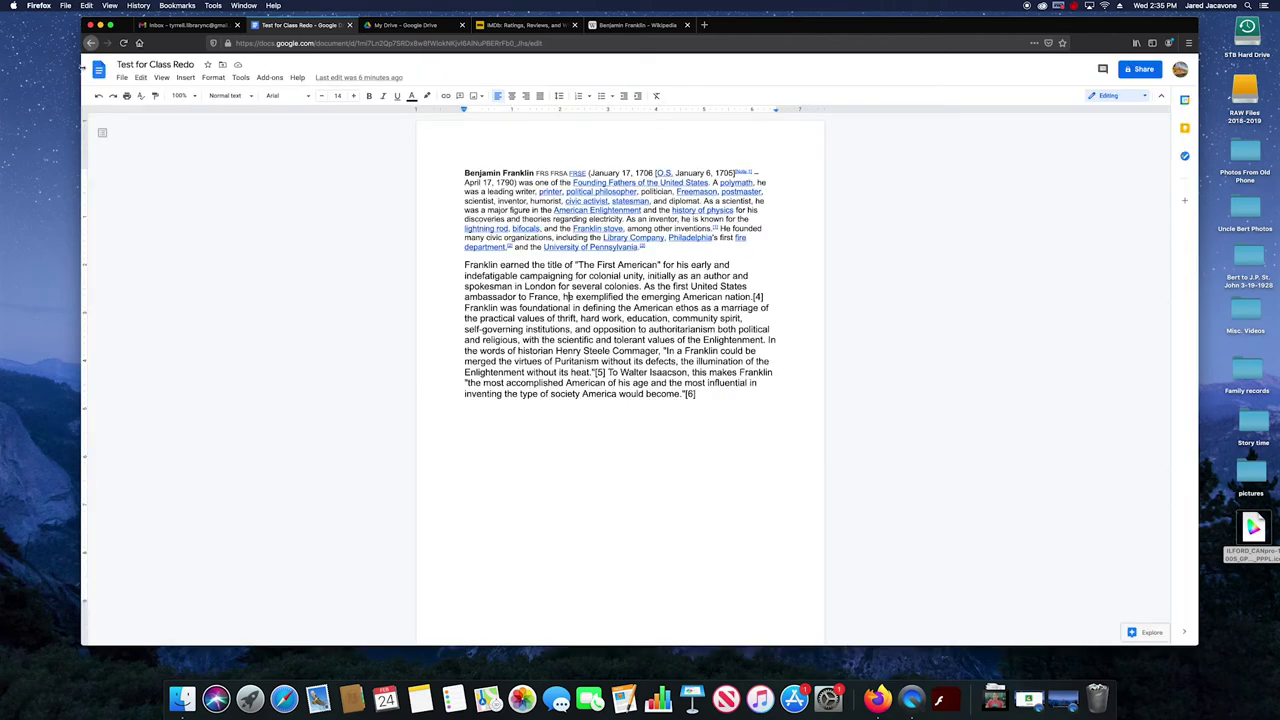
{"action": "left_click", "coordinate": [122, 79]}
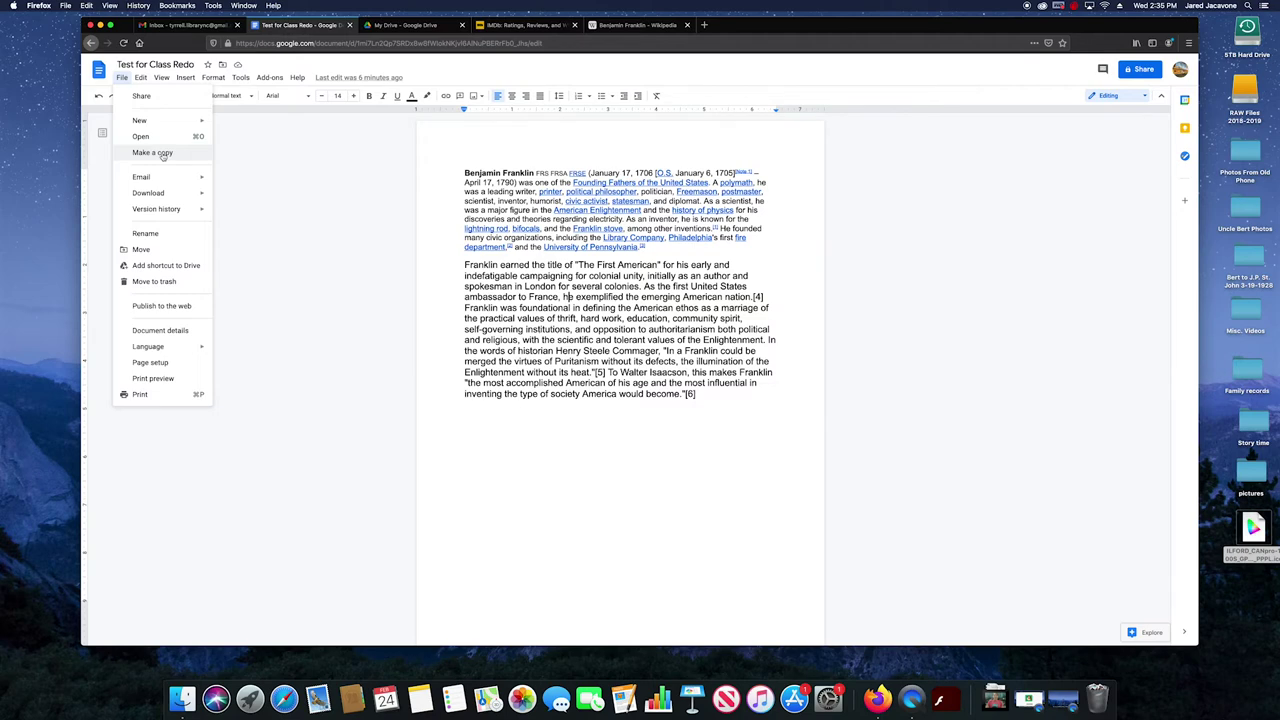
{"action": "left_click", "coordinate": [163, 154]}
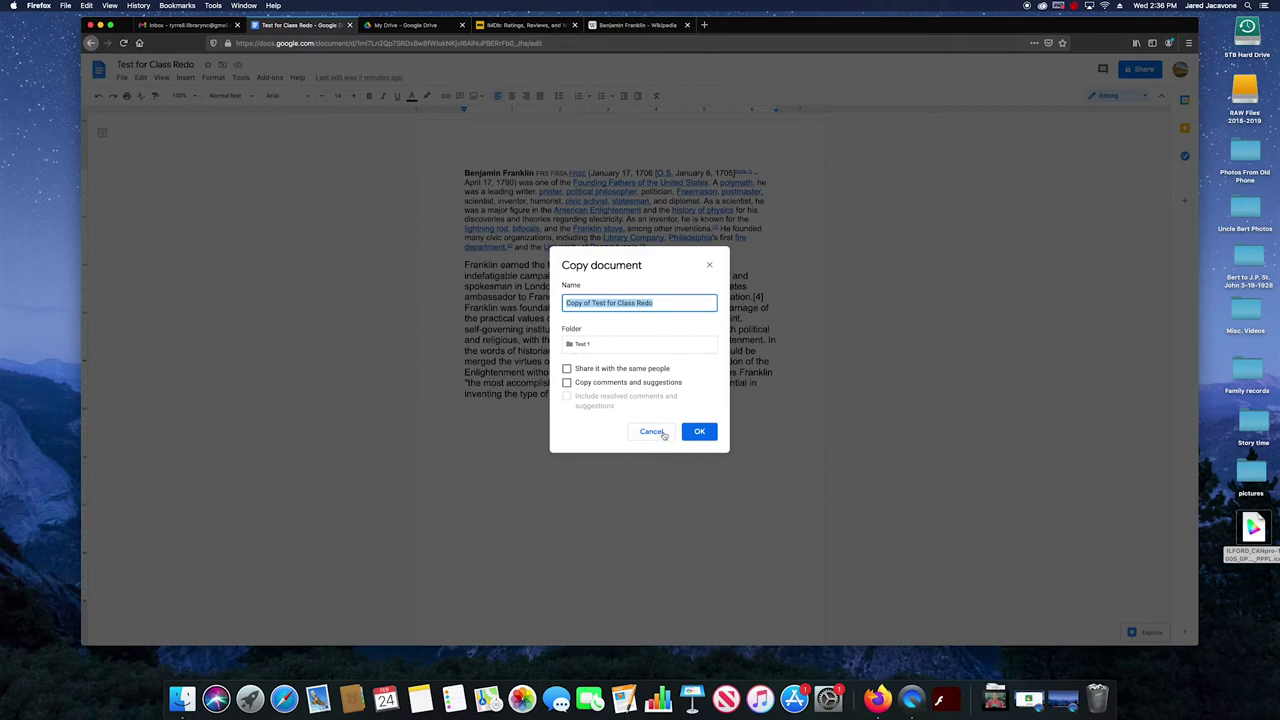
{"action": "left_click", "coordinate": [660, 433]}
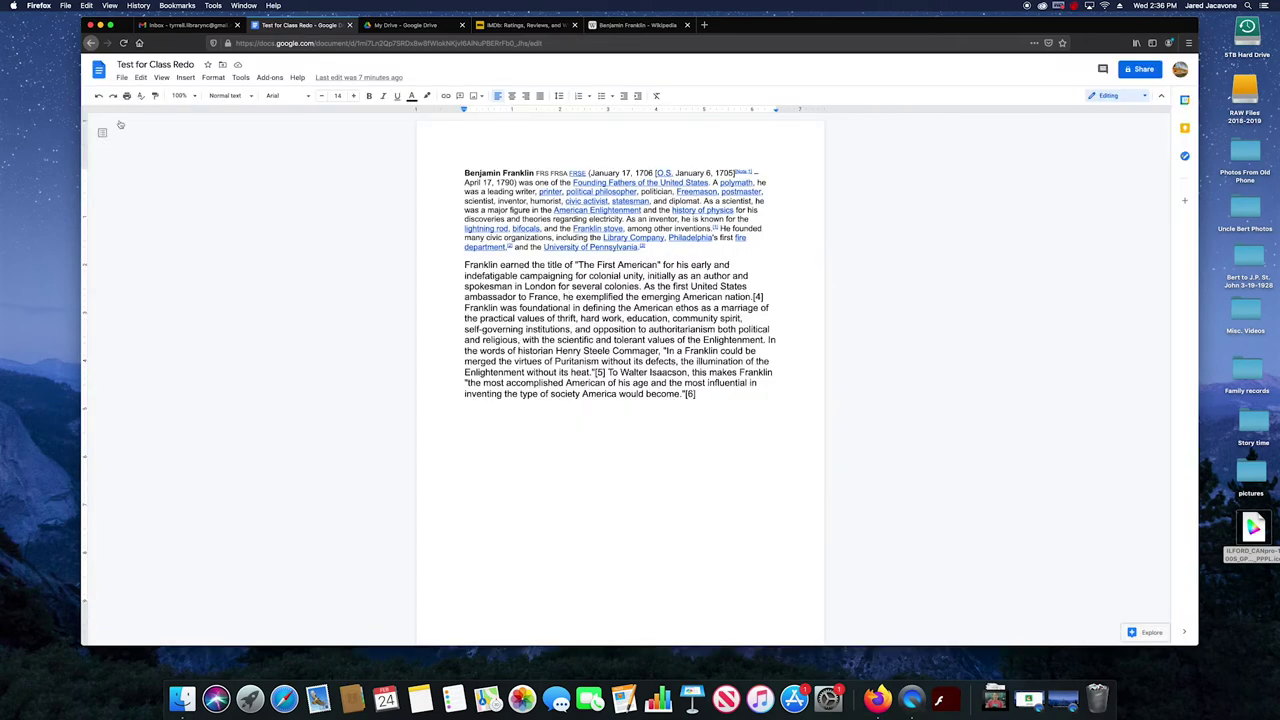
{"action": "left_click", "coordinate": [122, 79]}
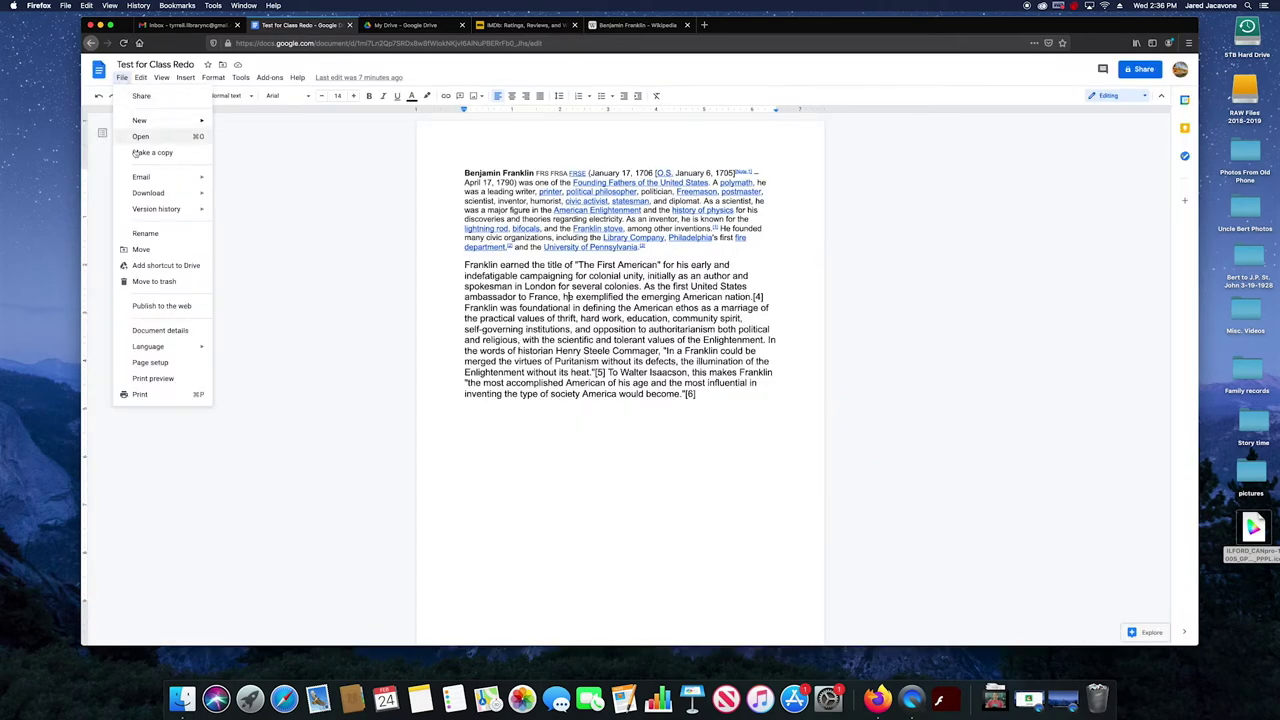
Bring up Email this file, toggling Don't attach and Send yourself a copy, keeping PDF format
{"action": "mouse_move", "coordinate": [148, 185]}
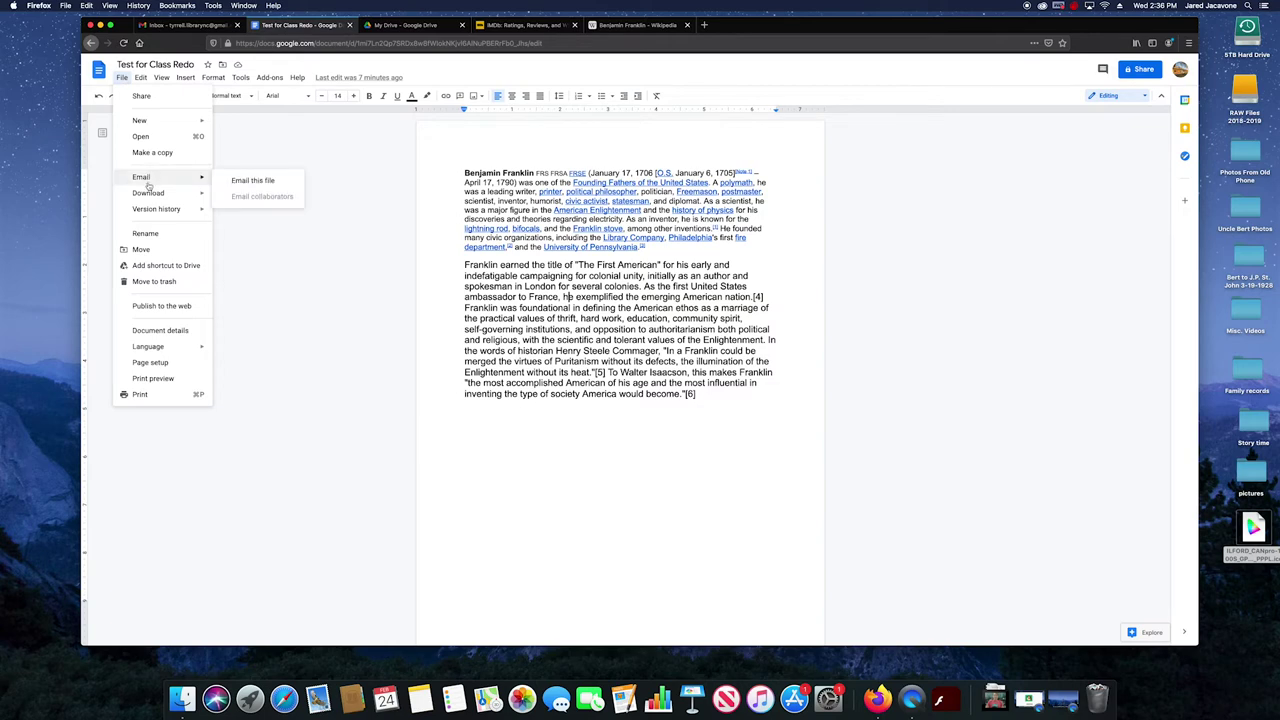
{"action": "left_click", "coordinate": [252, 181]}
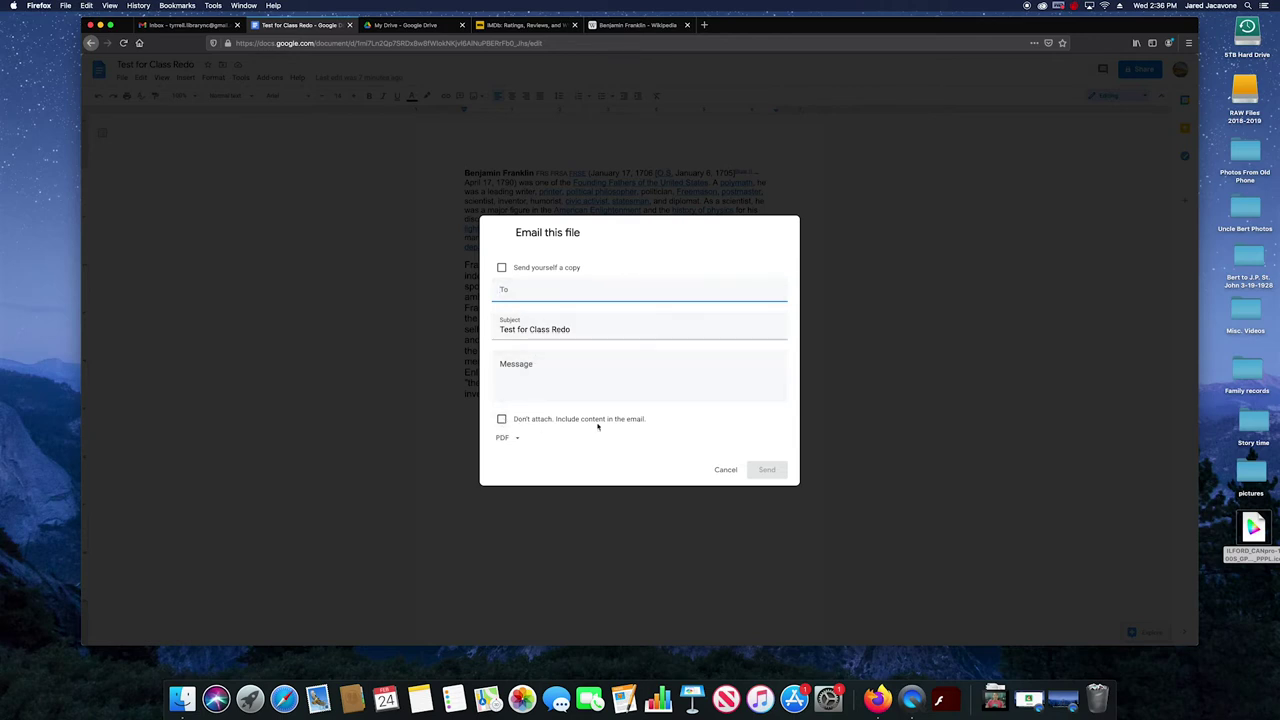
{"action": "left_click", "coordinate": [502, 420]}
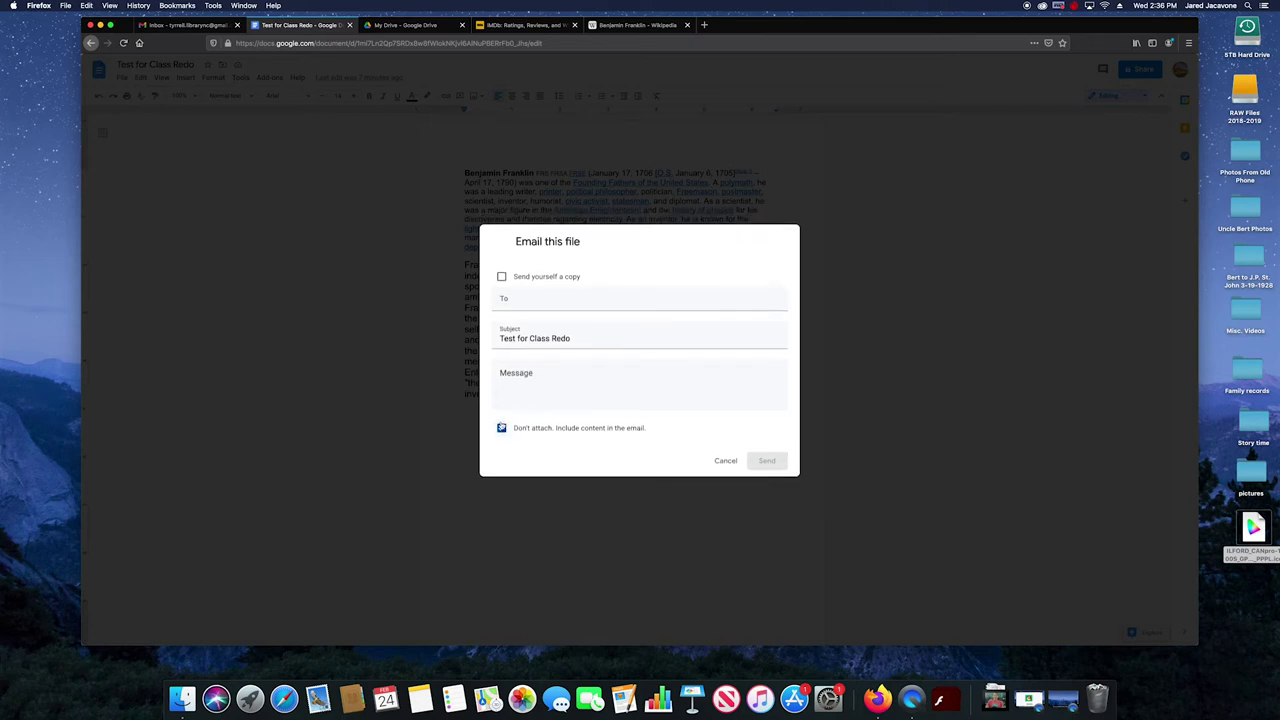
{"action": "left_click", "coordinate": [502, 420]}
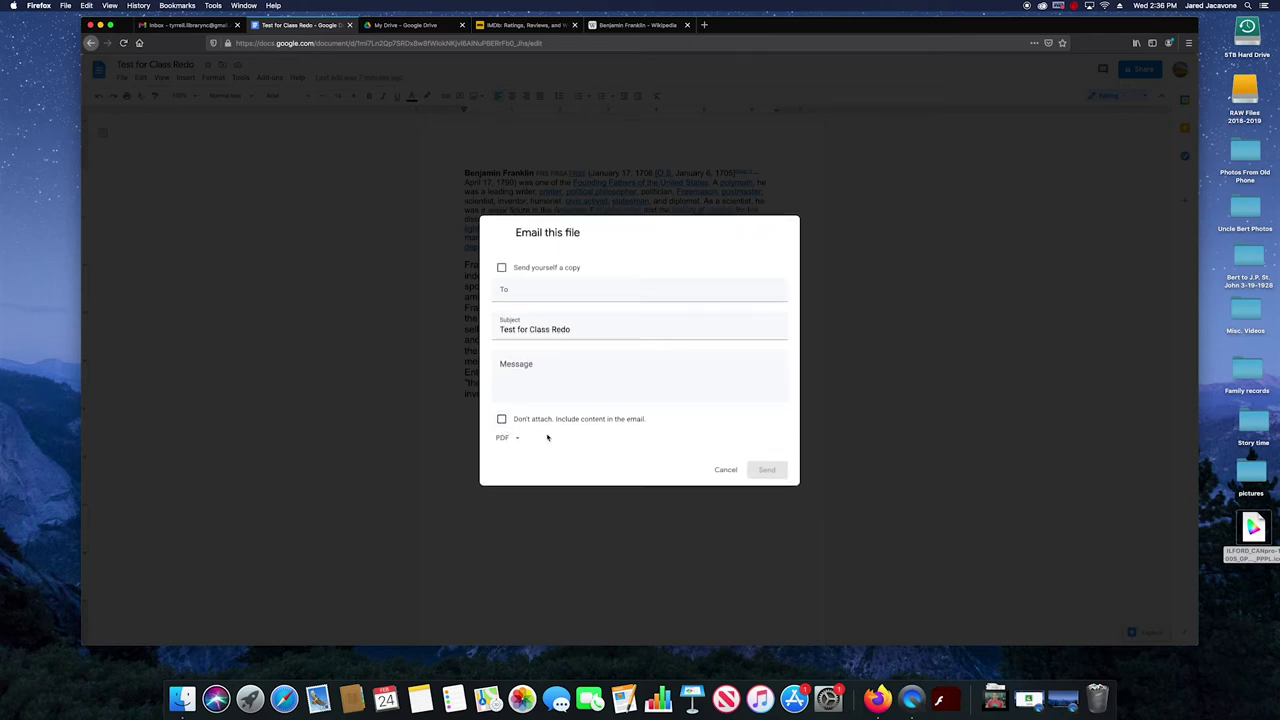
{"action": "left_click", "coordinate": [510, 437]}
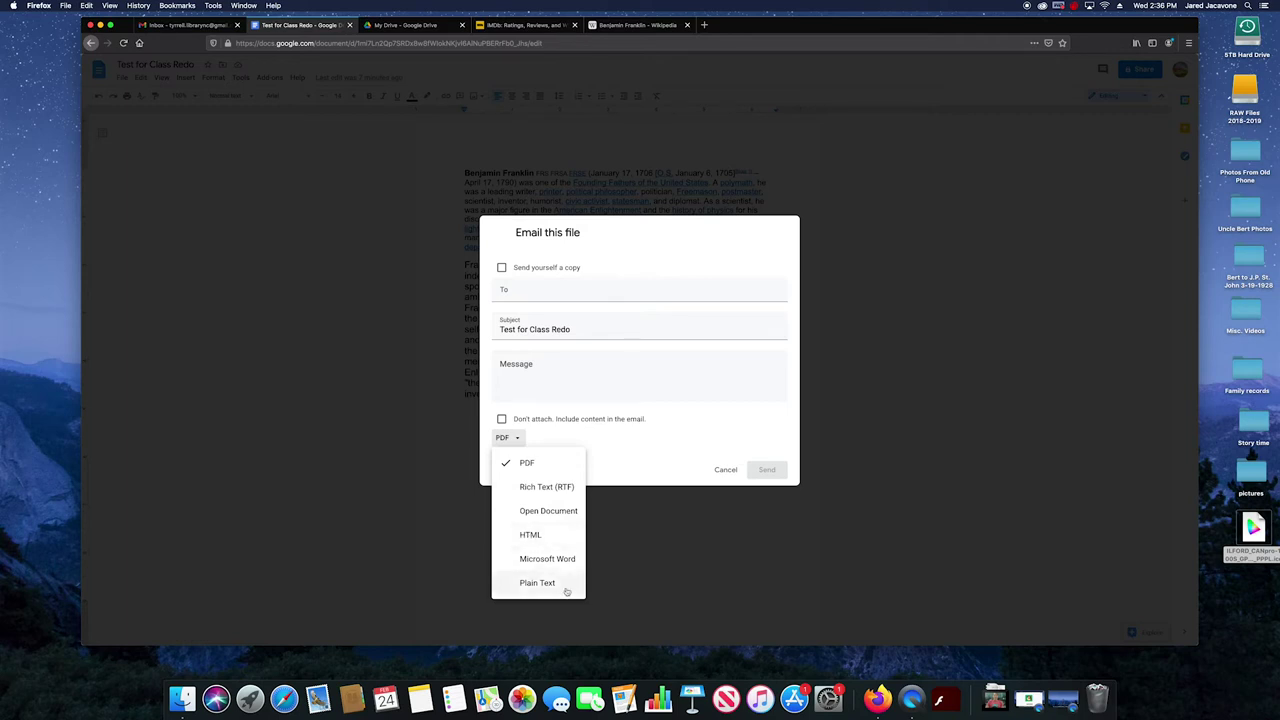
{"action": "left_click", "coordinate": [634, 440]}
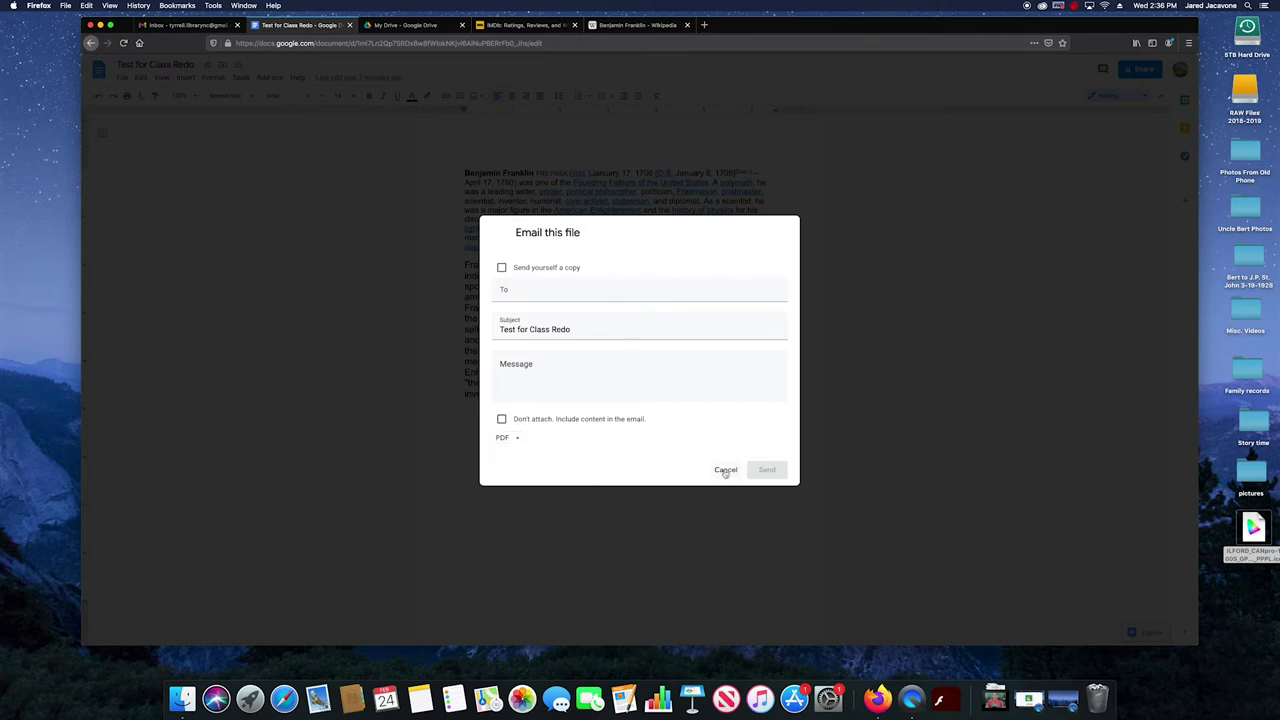
{"action": "left_click", "coordinate": [501, 269]}
{"action": "left_click", "coordinate": [502, 269]}
Cancel the email form, then bring up and dismiss the Name current version window
{"action": "left_click", "coordinate": [732, 472]}
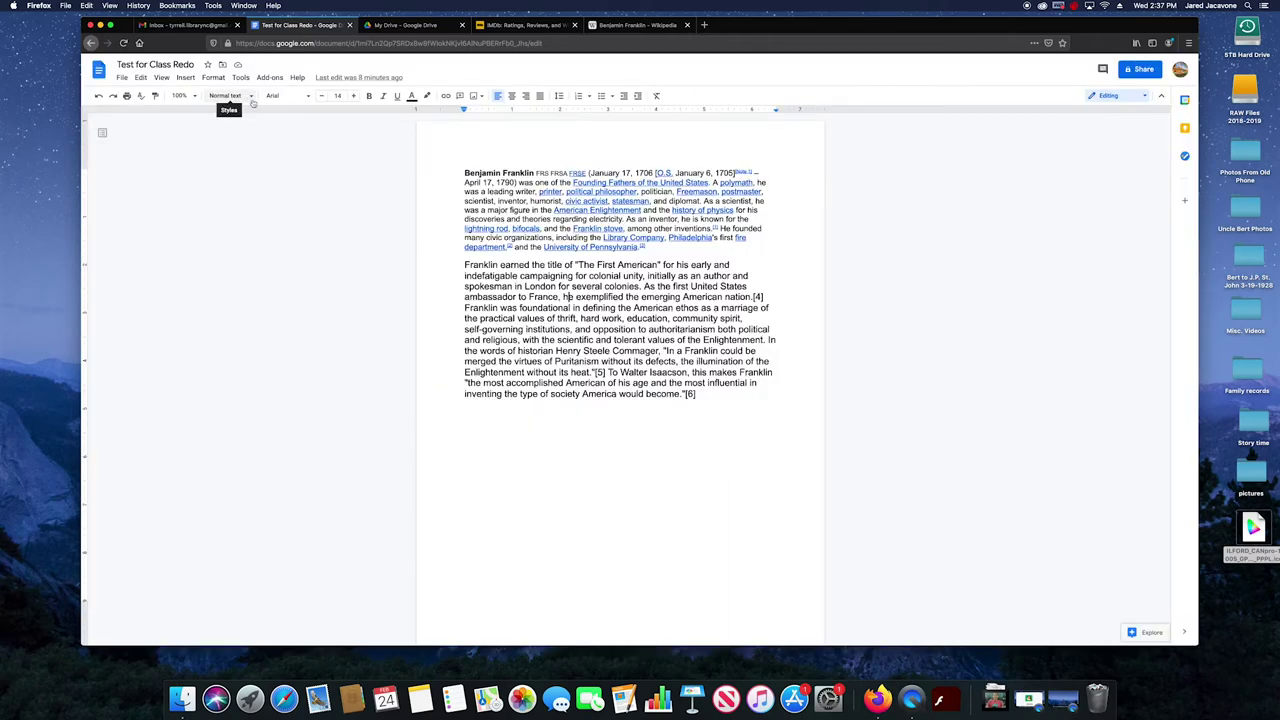
{"action": "left_click", "coordinate": [122, 78]}
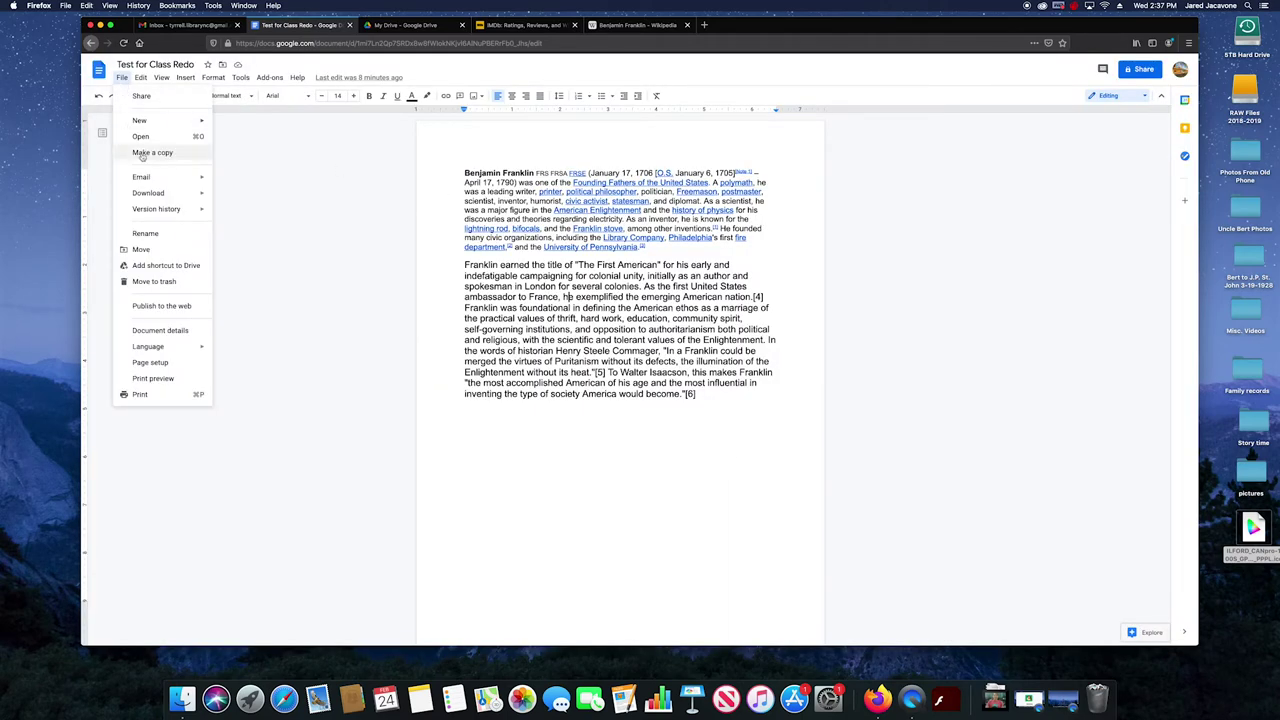
{"action": "mouse_move", "coordinate": [149, 196]}
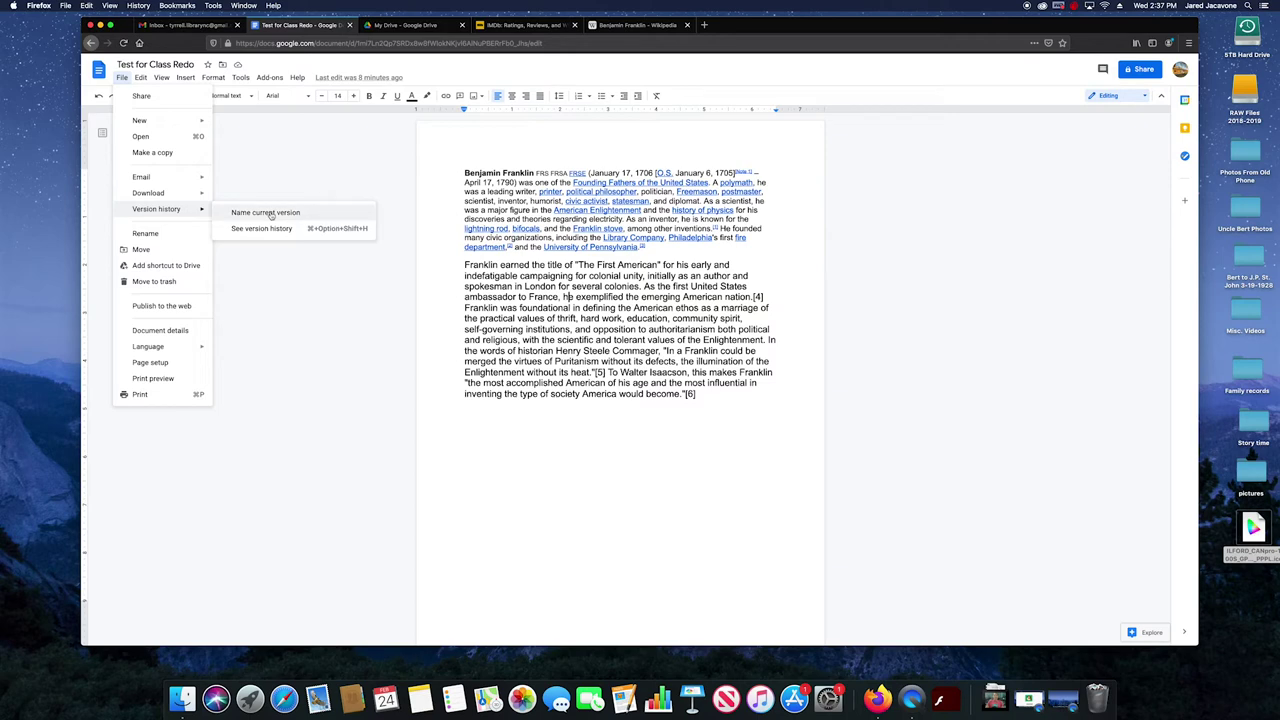
{"action": "left_click", "coordinate": [268, 213]}
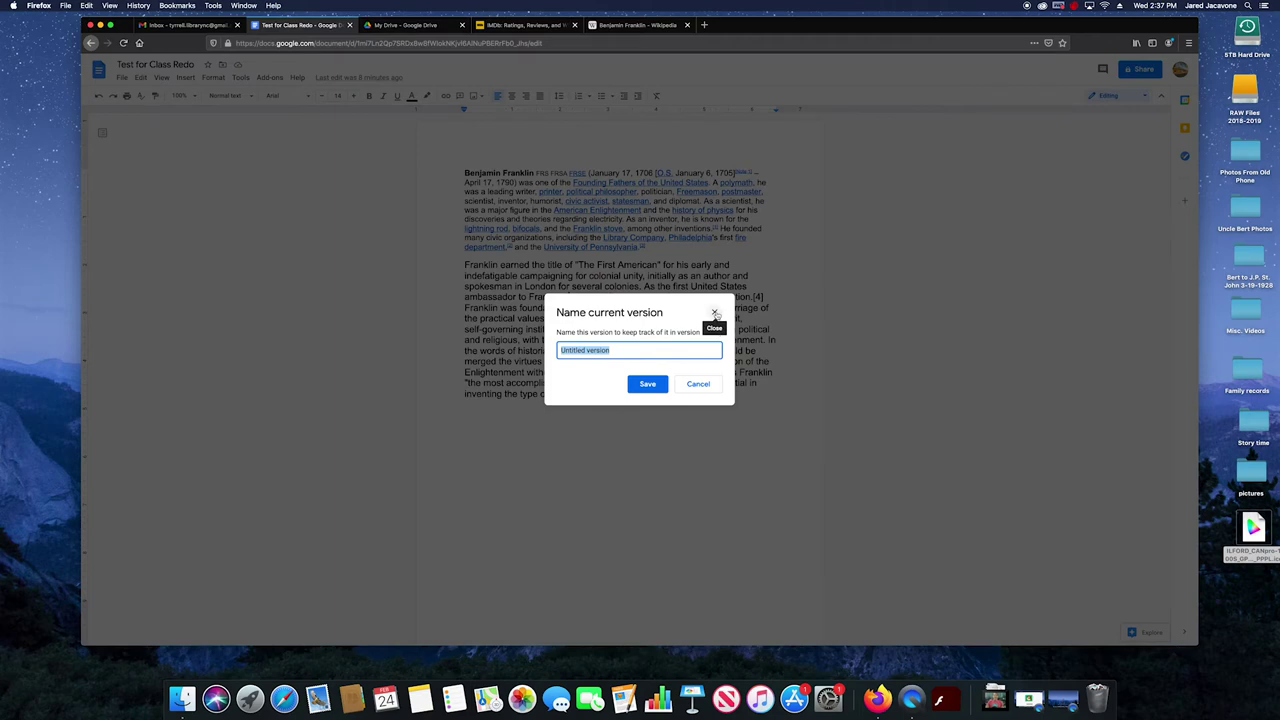
{"action": "left_click", "coordinate": [715, 315]}
Show the document's version history via File > Version history > See version history
{"action": "left_click", "coordinate": [121, 77]}
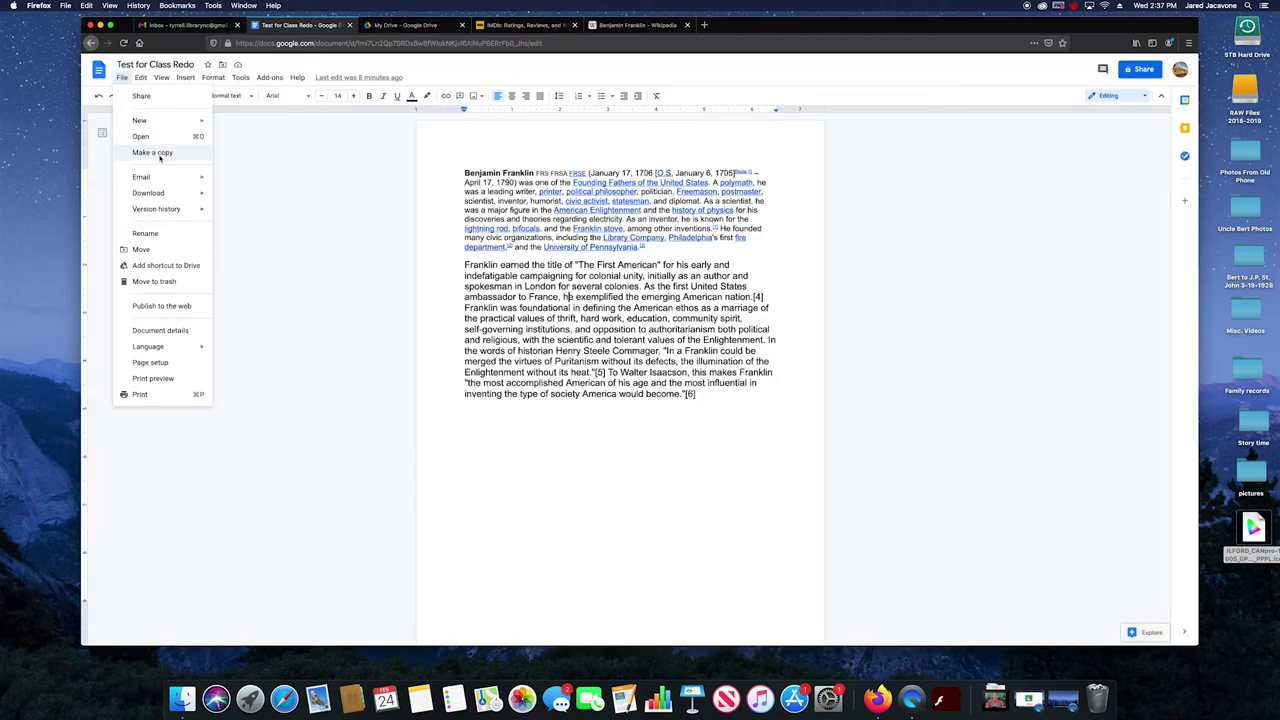
{"action": "mouse_move", "coordinate": [172, 209]}
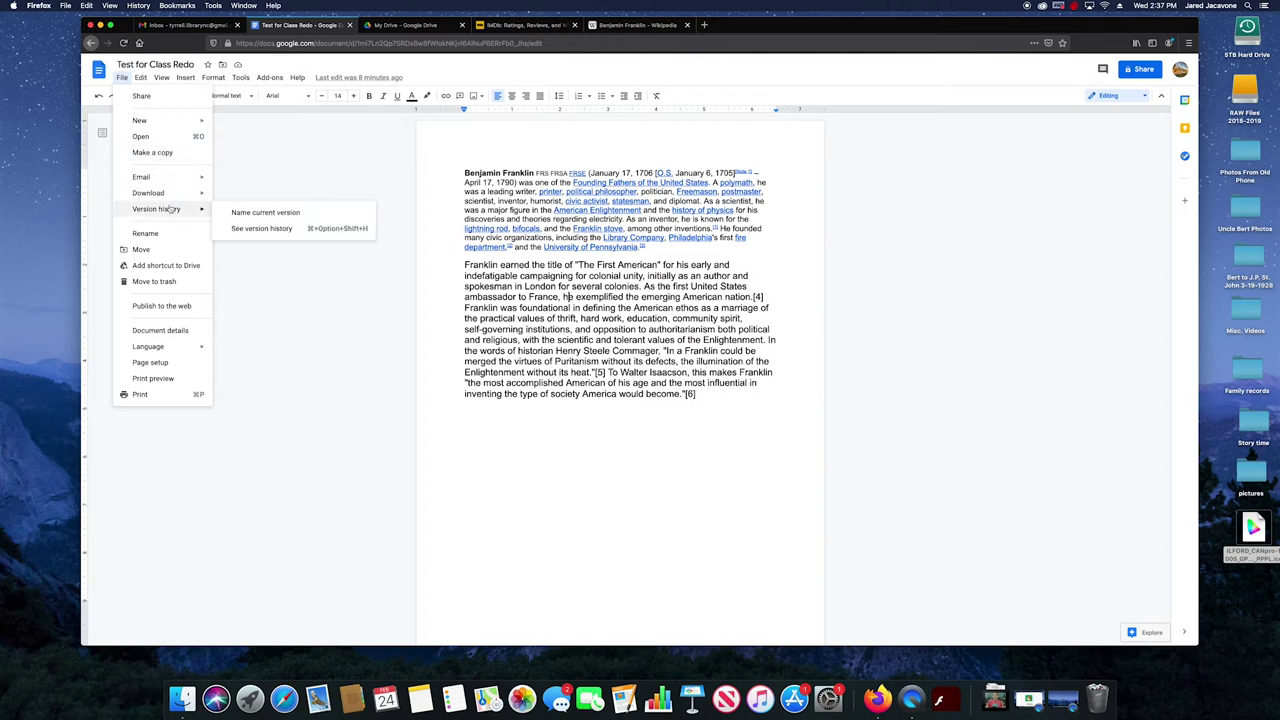
{"action": "left_click", "coordinate": [262, 229]}
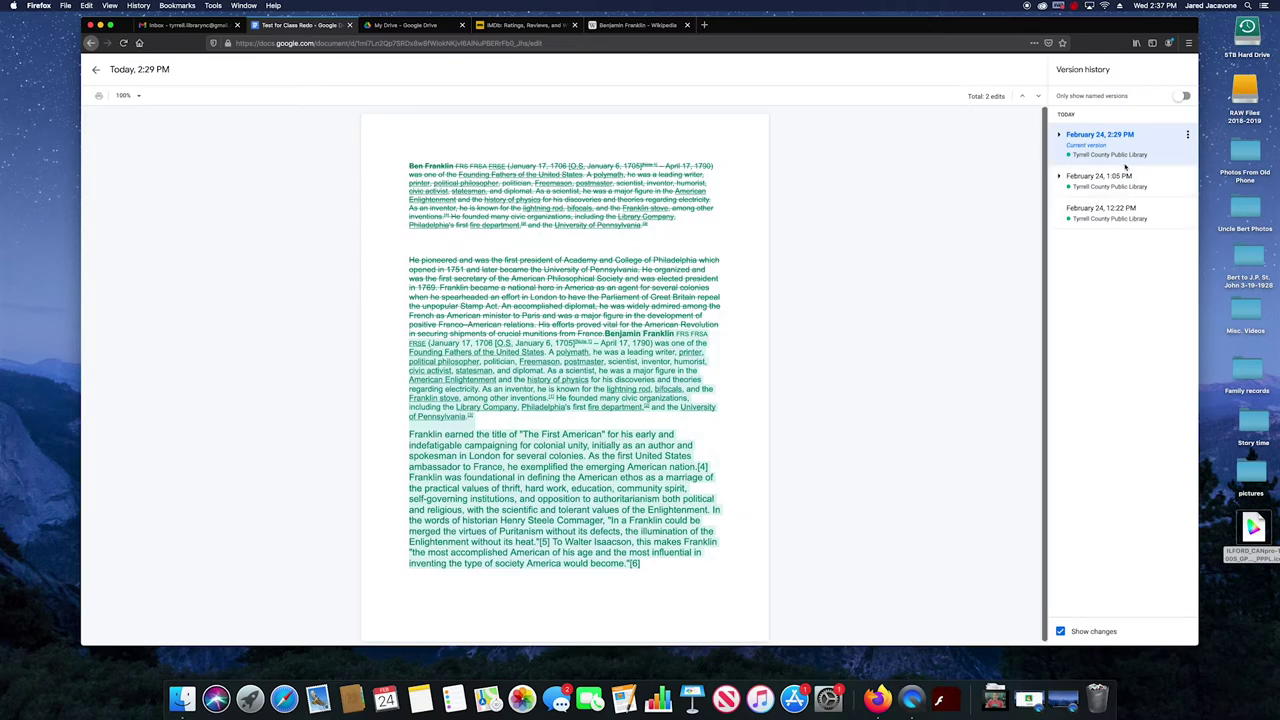
Preview the 1:05 PM and 12:22 PM versions, return to the 2:29 PM version, and exit history
{"action": "left_click", "coordinate": [1116, 182]}
{"action": "left_click", "coordinate": [1100, 210]}
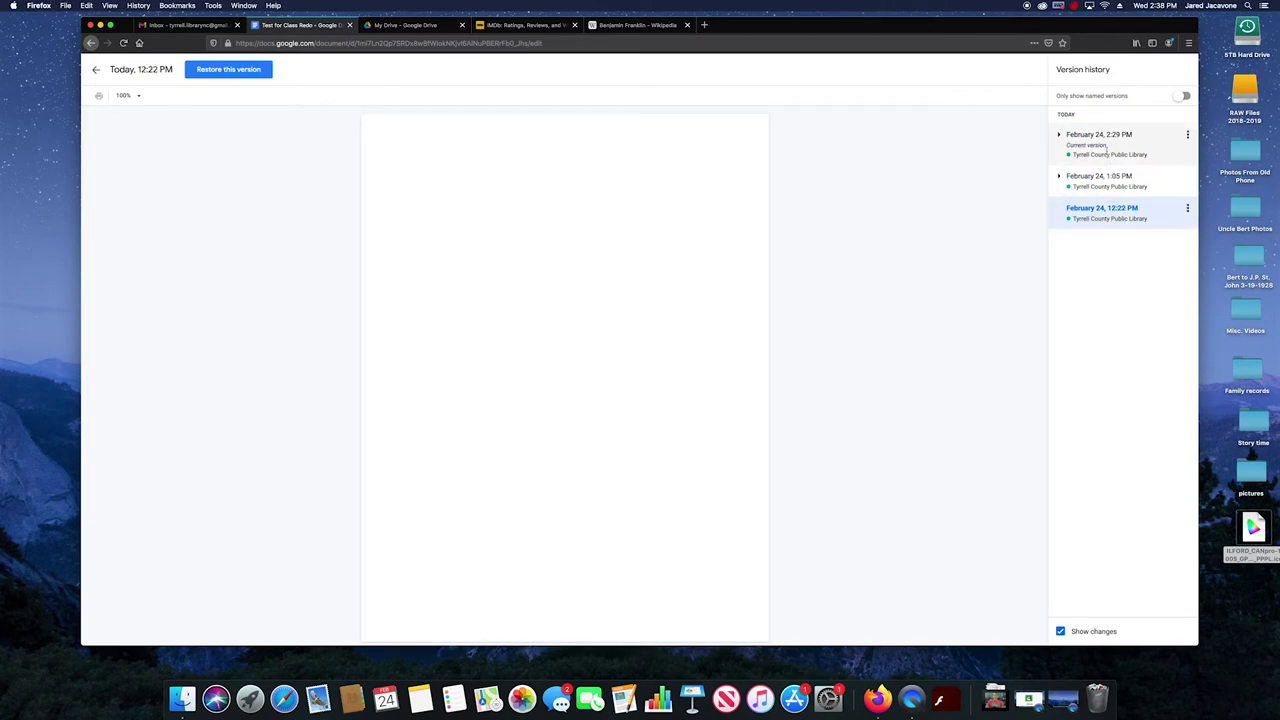
{"action": "left_click", "coordinate": [1143, 134]}
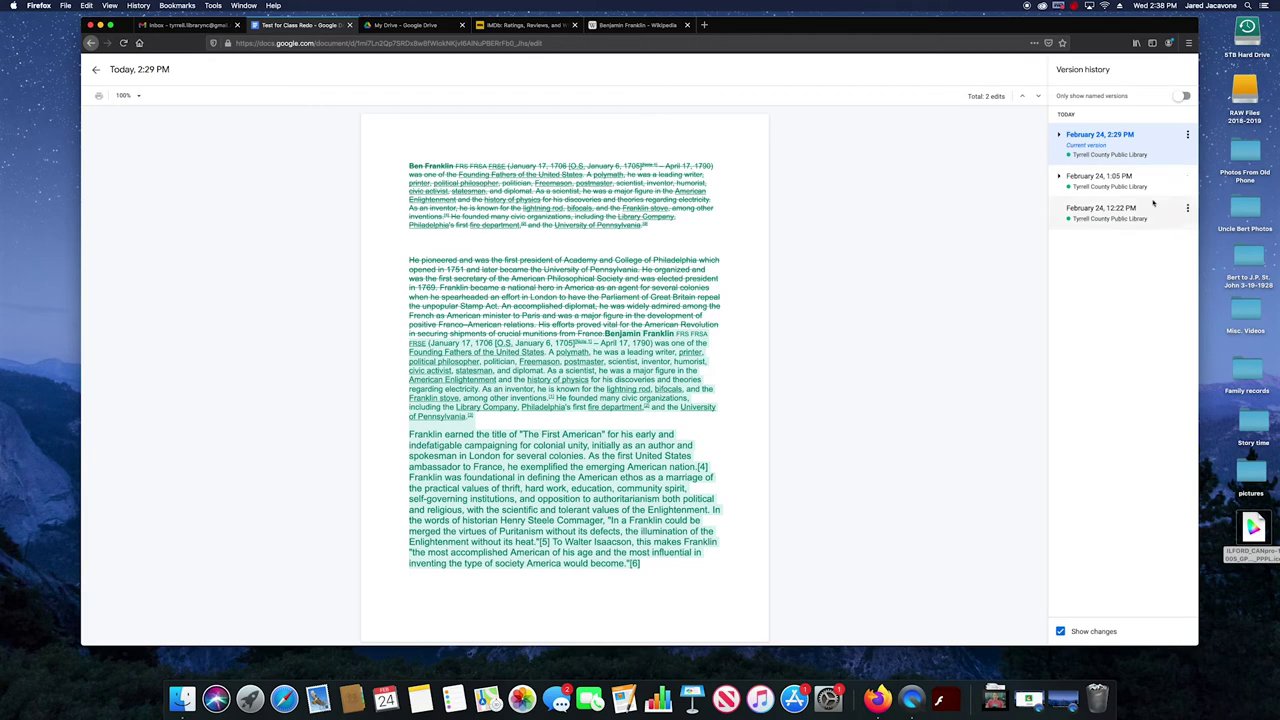
{"action": "left_click", "coordinate": [1120, 179]}
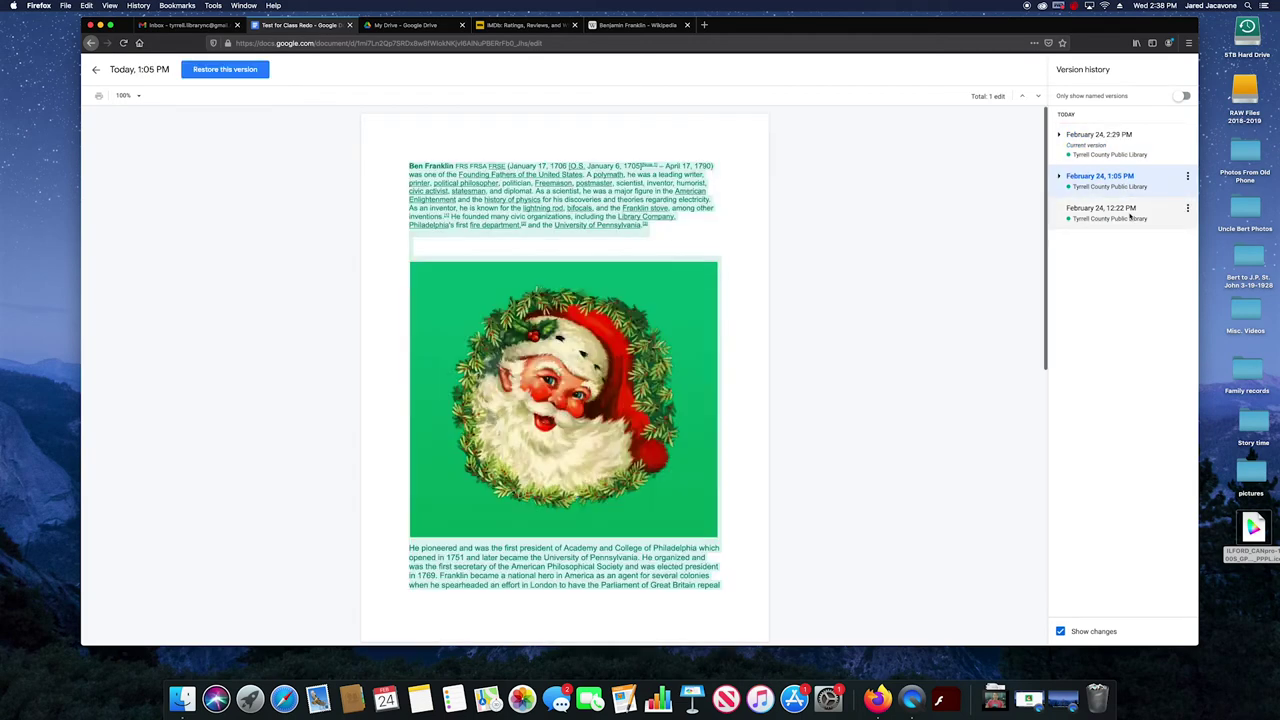
{"action": "left_click", "coordinate": [1110, 212]}
{"action": "left_click", "coordinate": [1090, 140]}
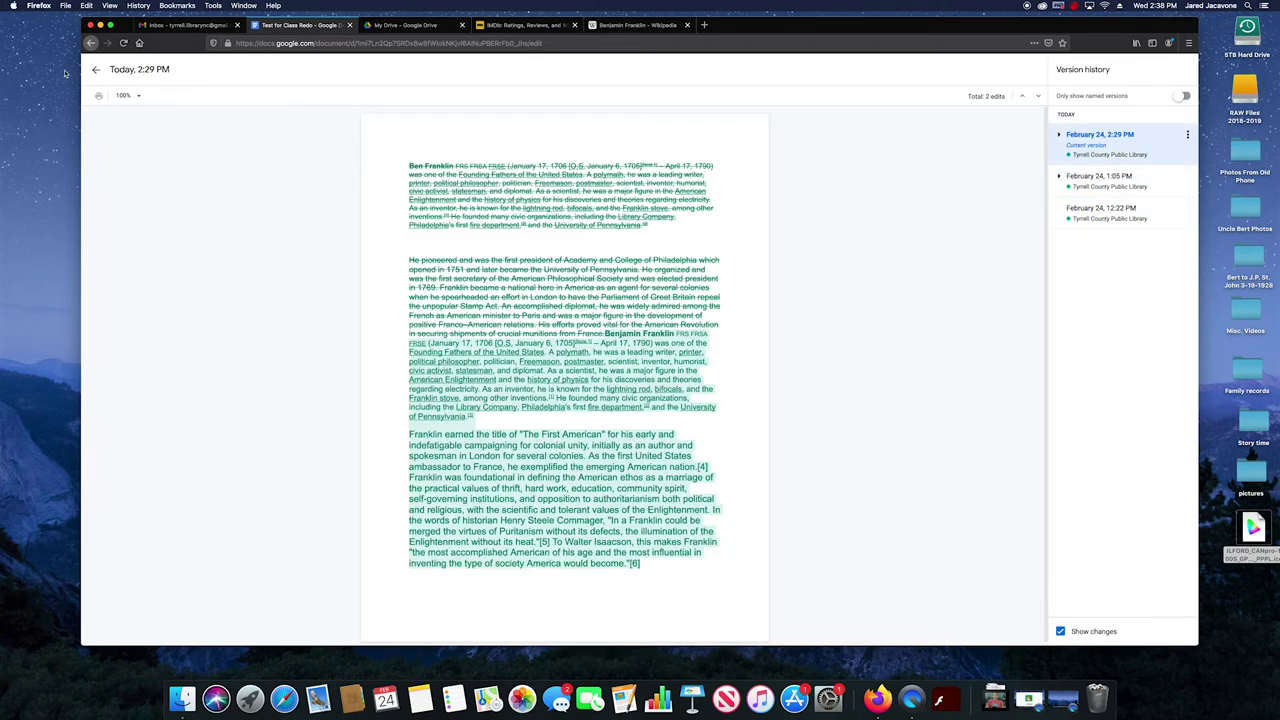
{"action": "left_click", "coordinate": [96, 70]}
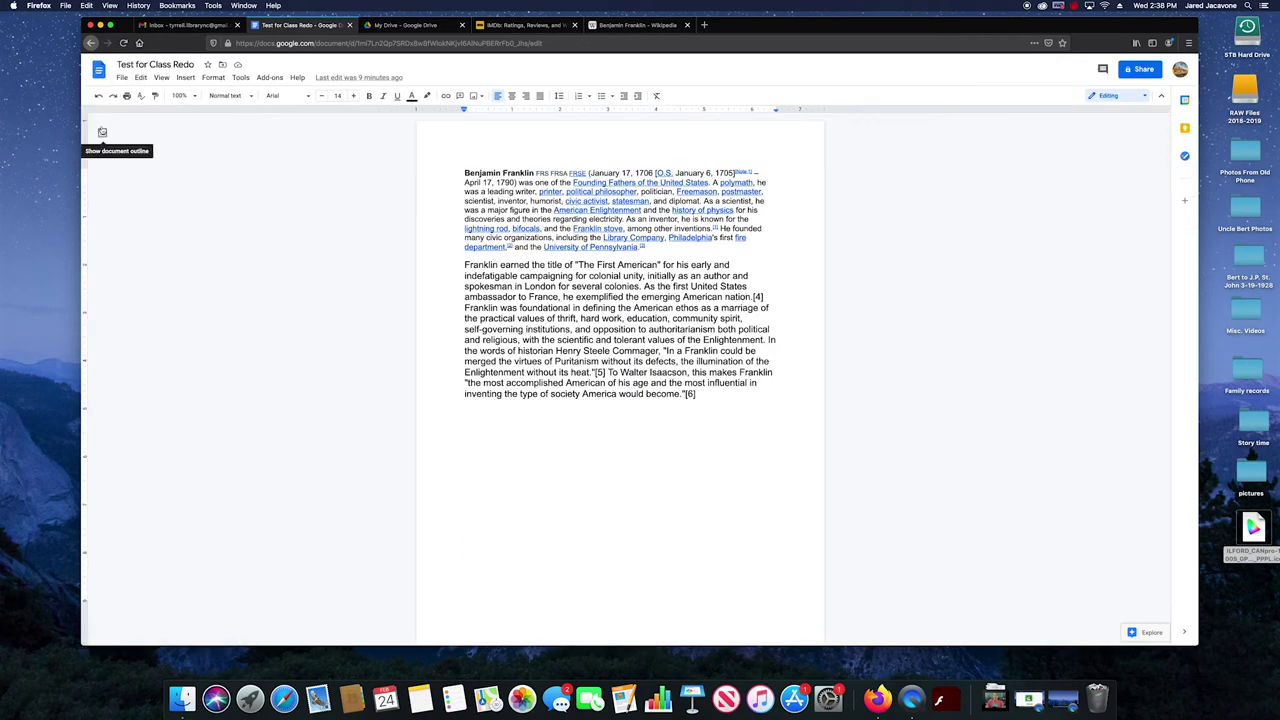
{"action": "left_click", "coordinate": [103, 134]}
{"action": "left_click", "coordinate": [103, 134]}
{"action": "left_click", "coordinate": [250, 97]}
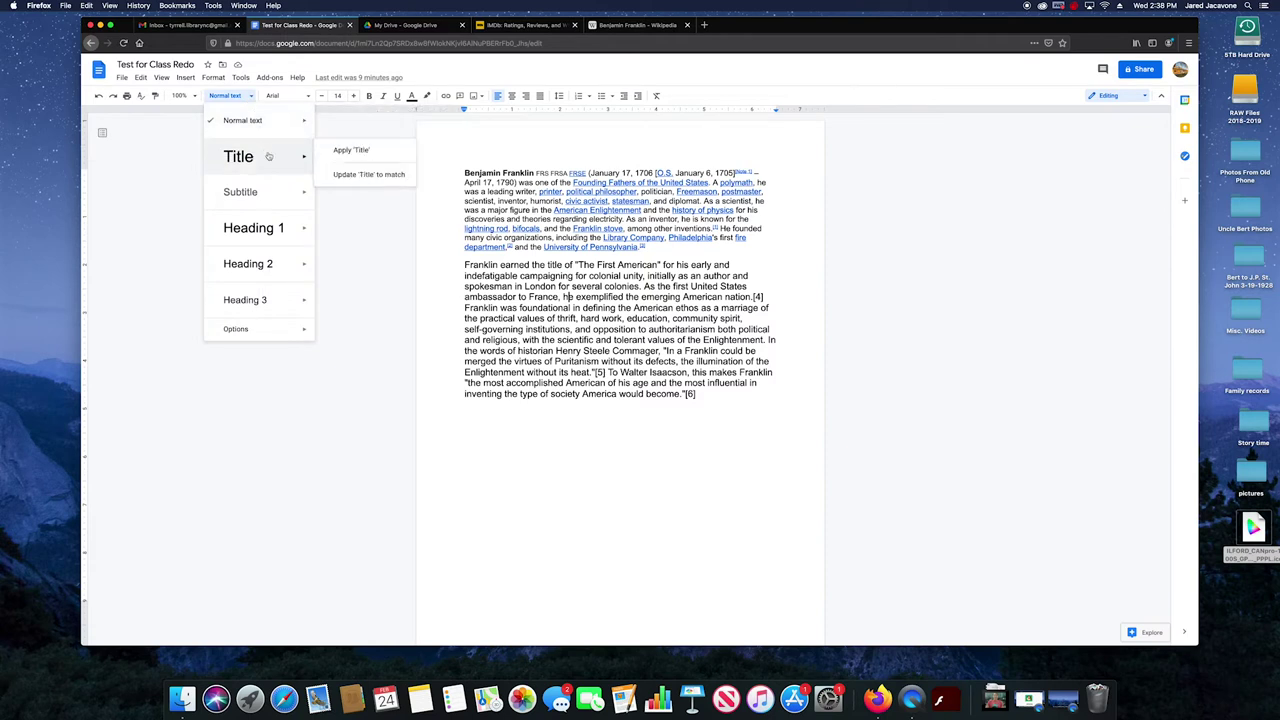
{"action": "mouse_move", "coordinate": [268, 266]}
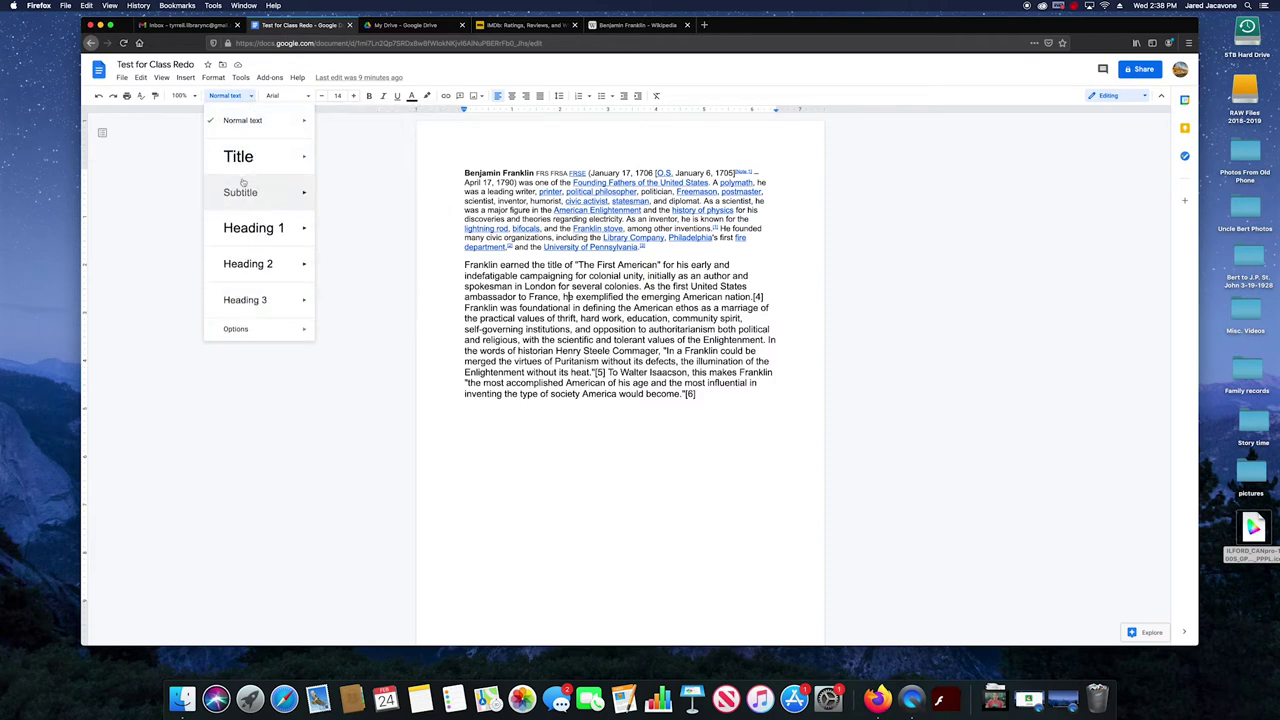
{"action": "mouse_move", "coordinate": [302, 330]}
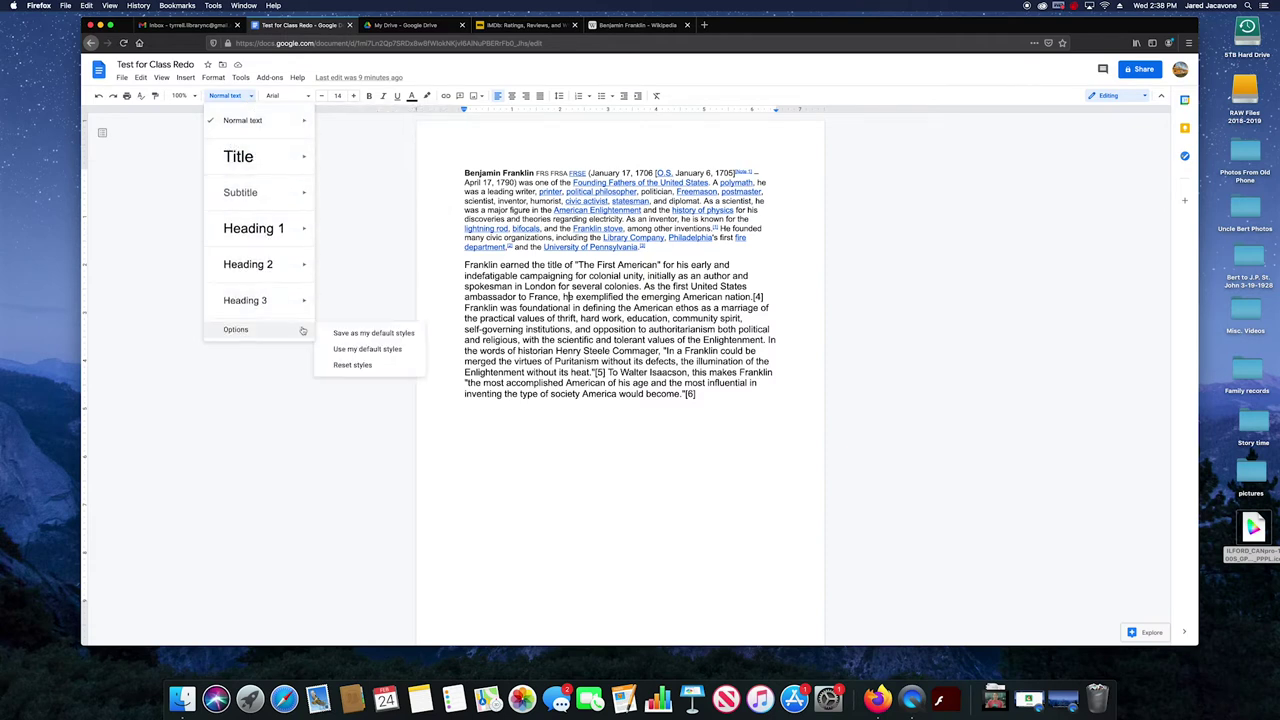
{"action": "left_click", "coordinate": [154, 131]}
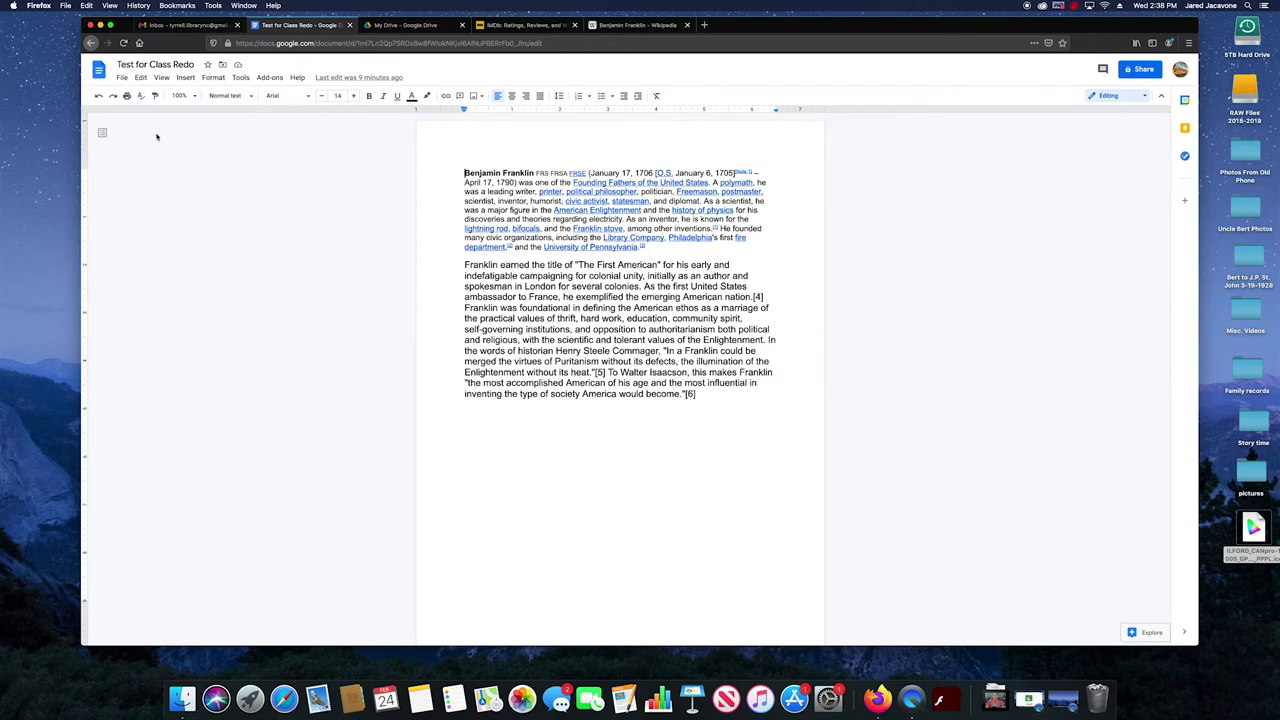
{"action": "left_click", "coordinate": [101, 135]}
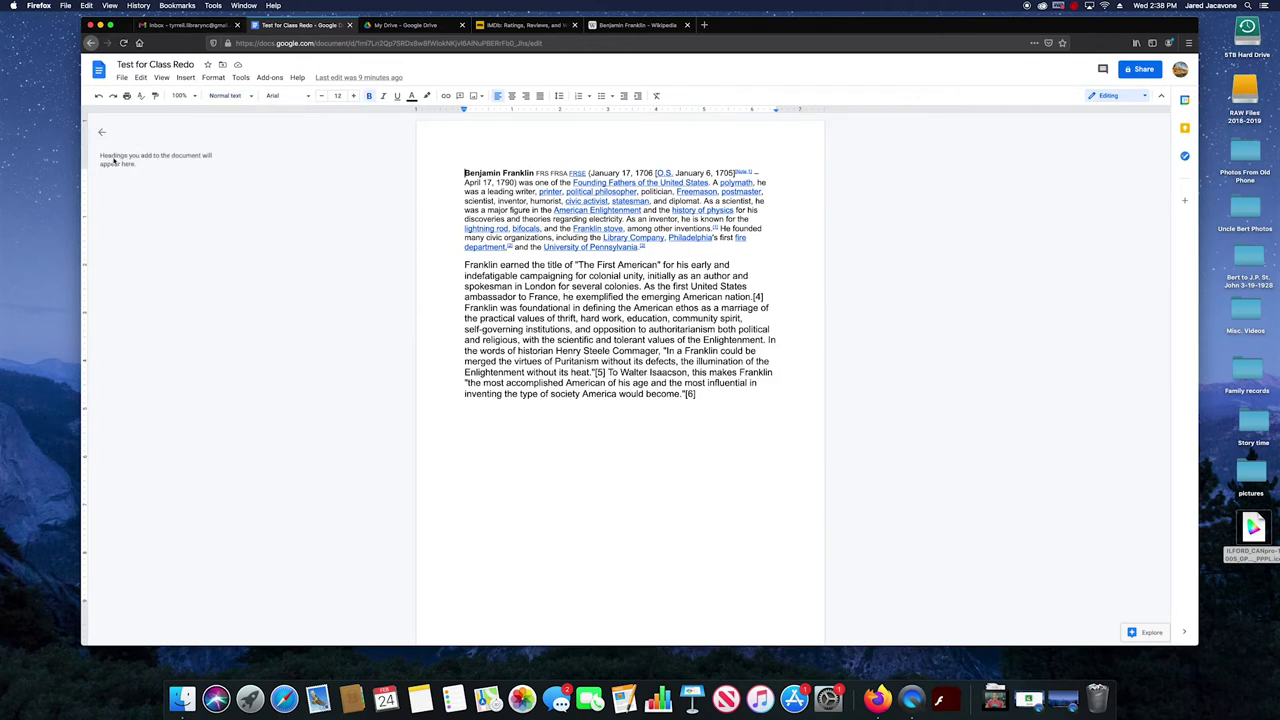
{"action": "left_click", "coordinate": [102, 133]}
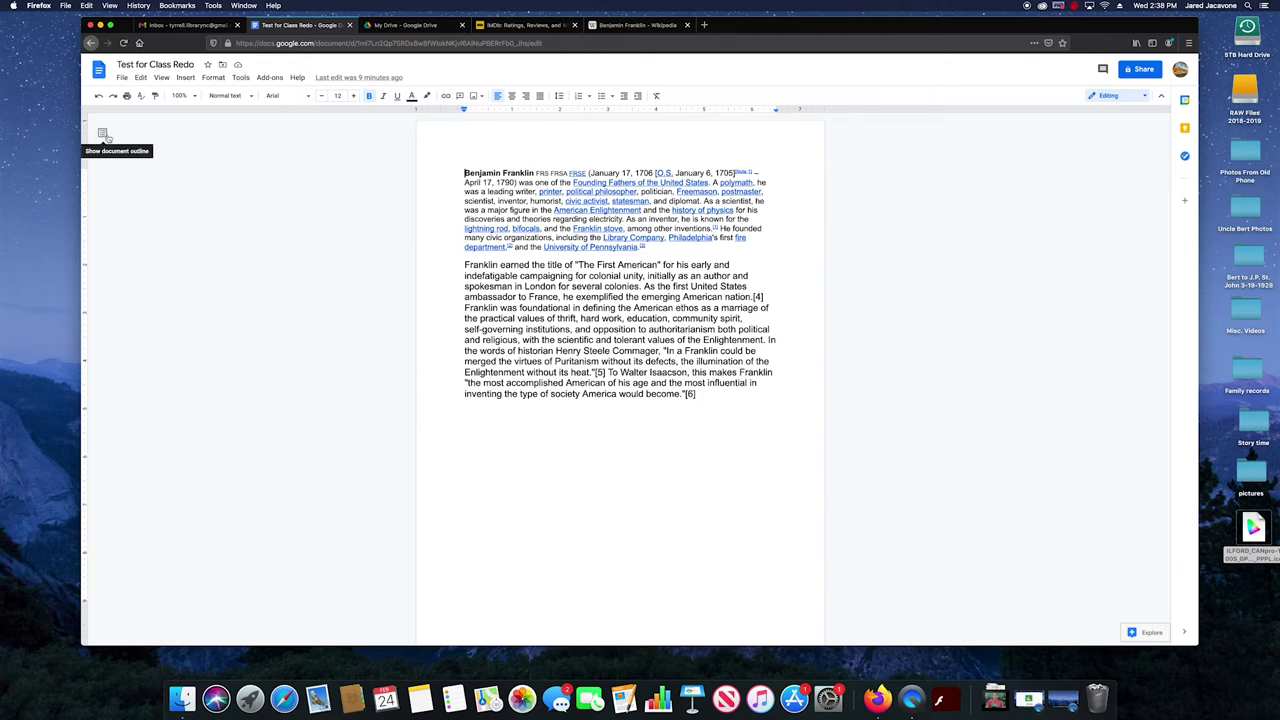
{"action": "key", "text": "alt+Down"}
{"action": "key", "text": "Up"}
{"action": "key", "text": "Up"}
{"action": "key", "text": "Up"}
{"action": "key", "text": "Home"}
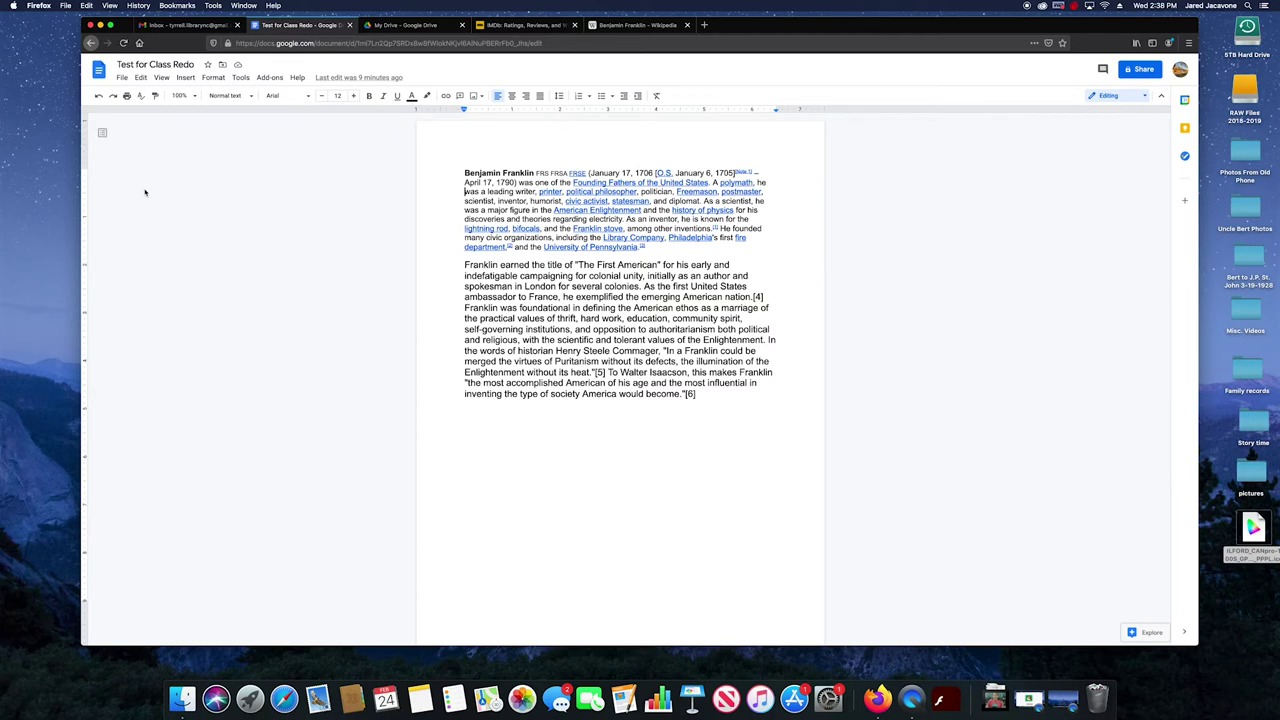
{"action": "left_click", "coordinate": [121, 77]}
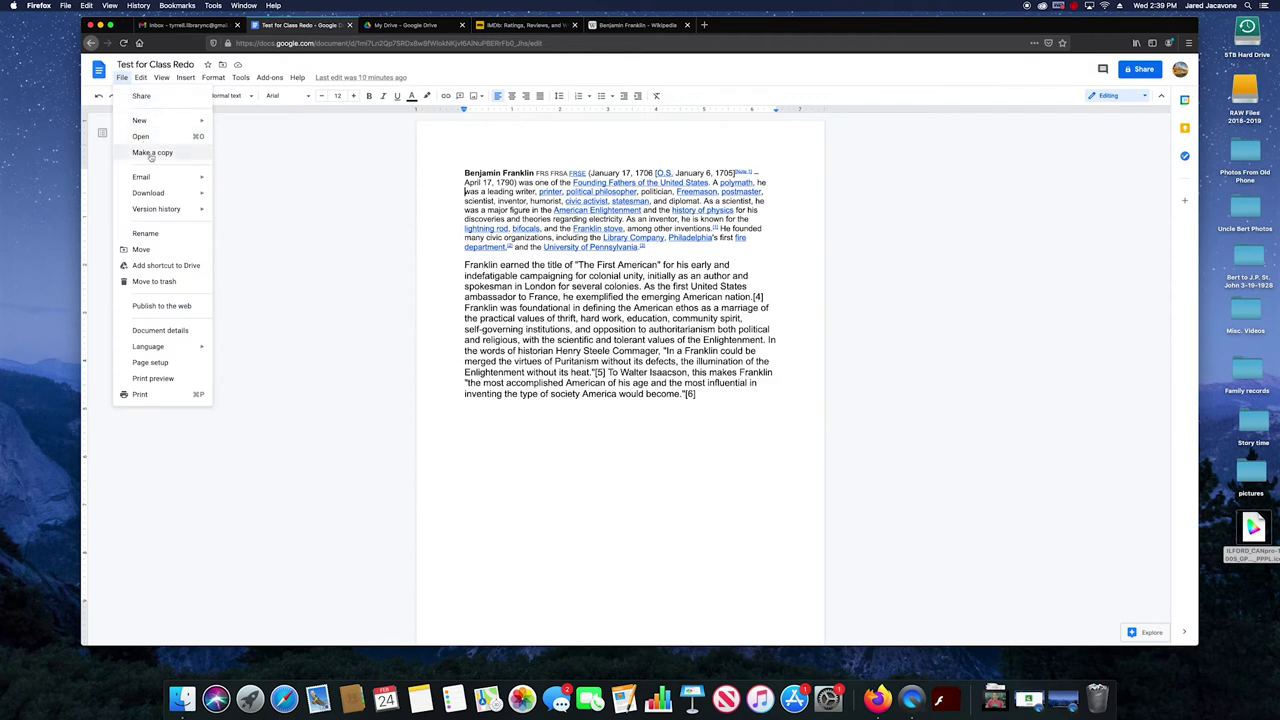
Move 'Test for Class Redo' from Test 1, up through My Drive, into the Test 2 folder
{"action": "mouse_move", "coordinate": [166, 202]}
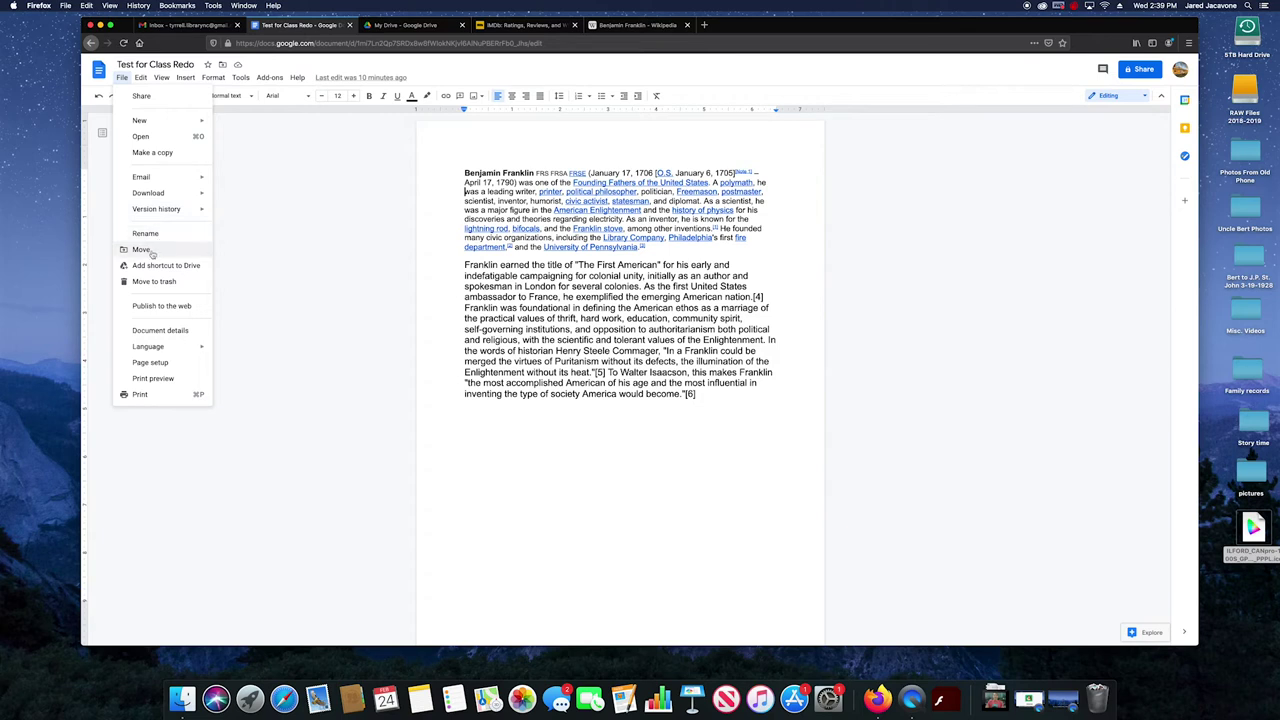
{"action": "left_click", "coordinate": [143, 250]}
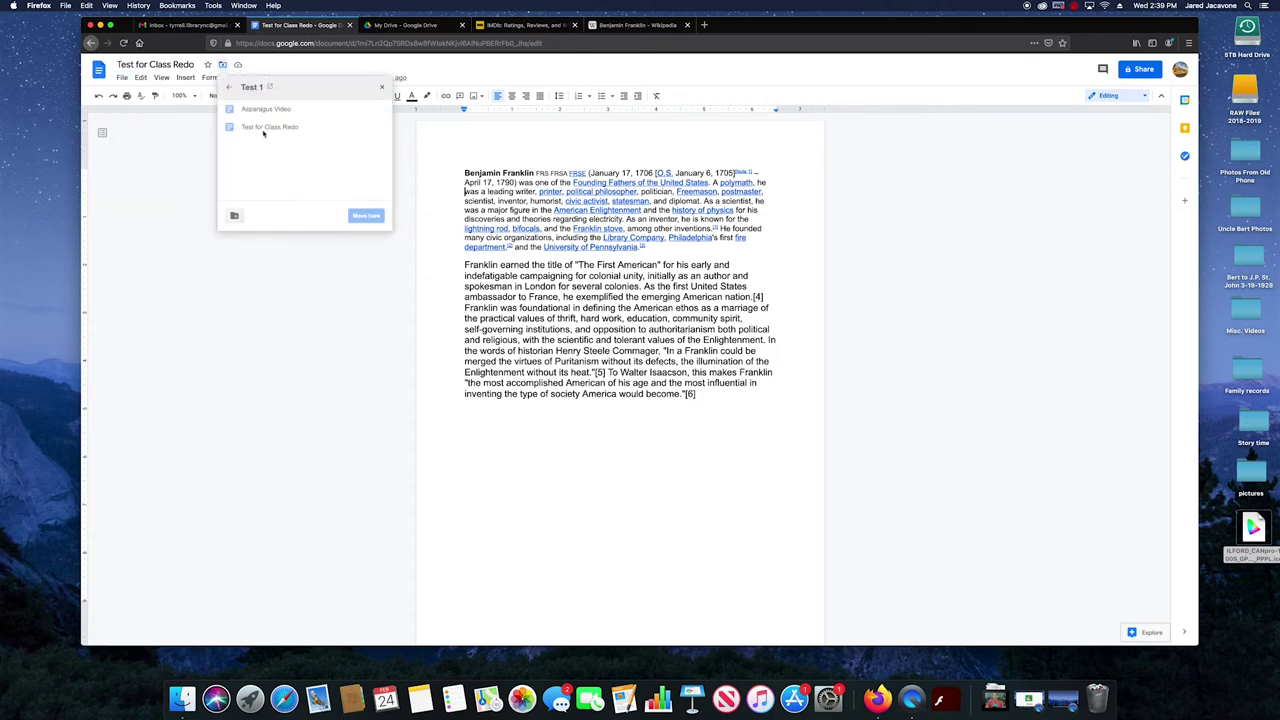
{"action": "left_click", "coordinate": [228, 89]}
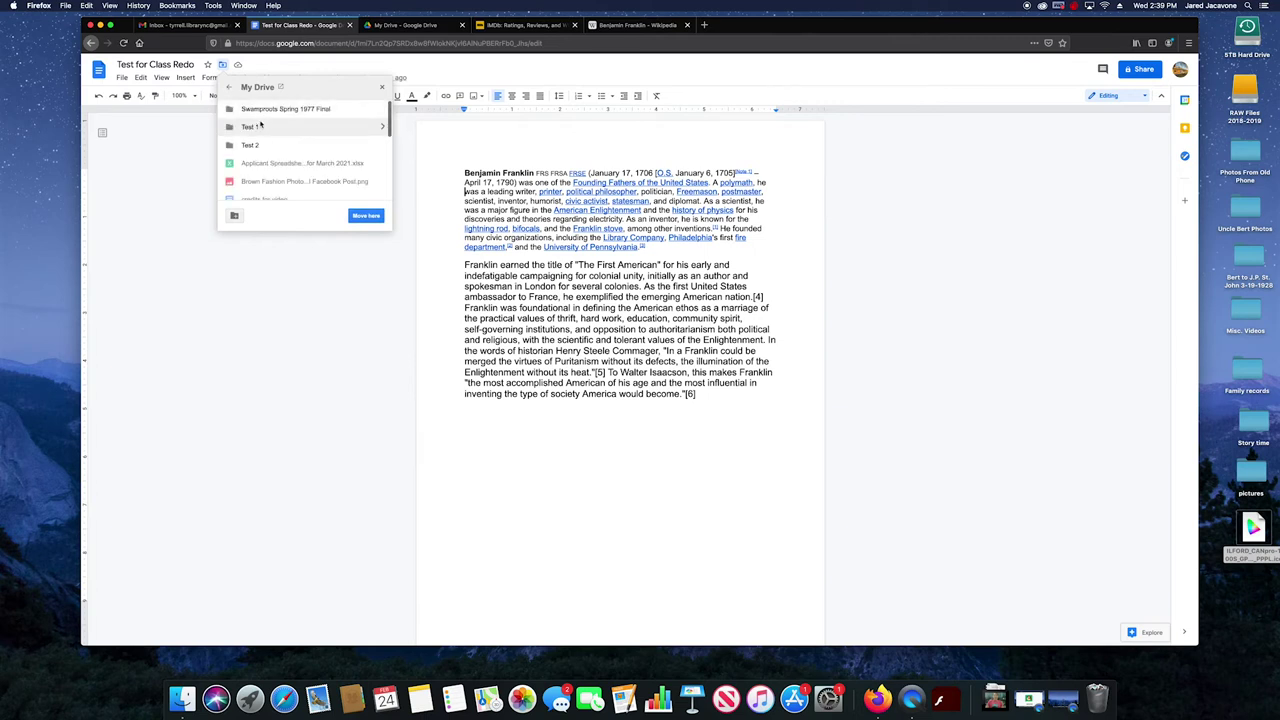
{"action": "left_click", "coordinate": [252, 146]}
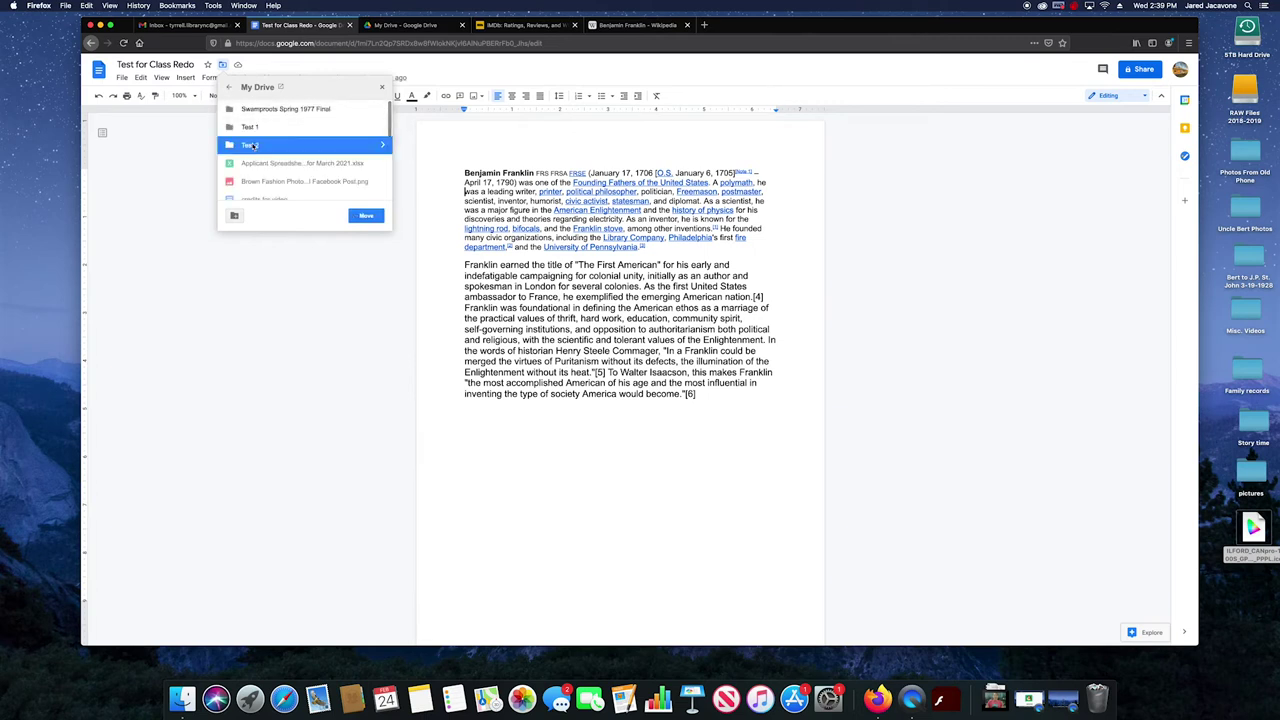
{"action": "left_click", "coordinate": [369, 215]}
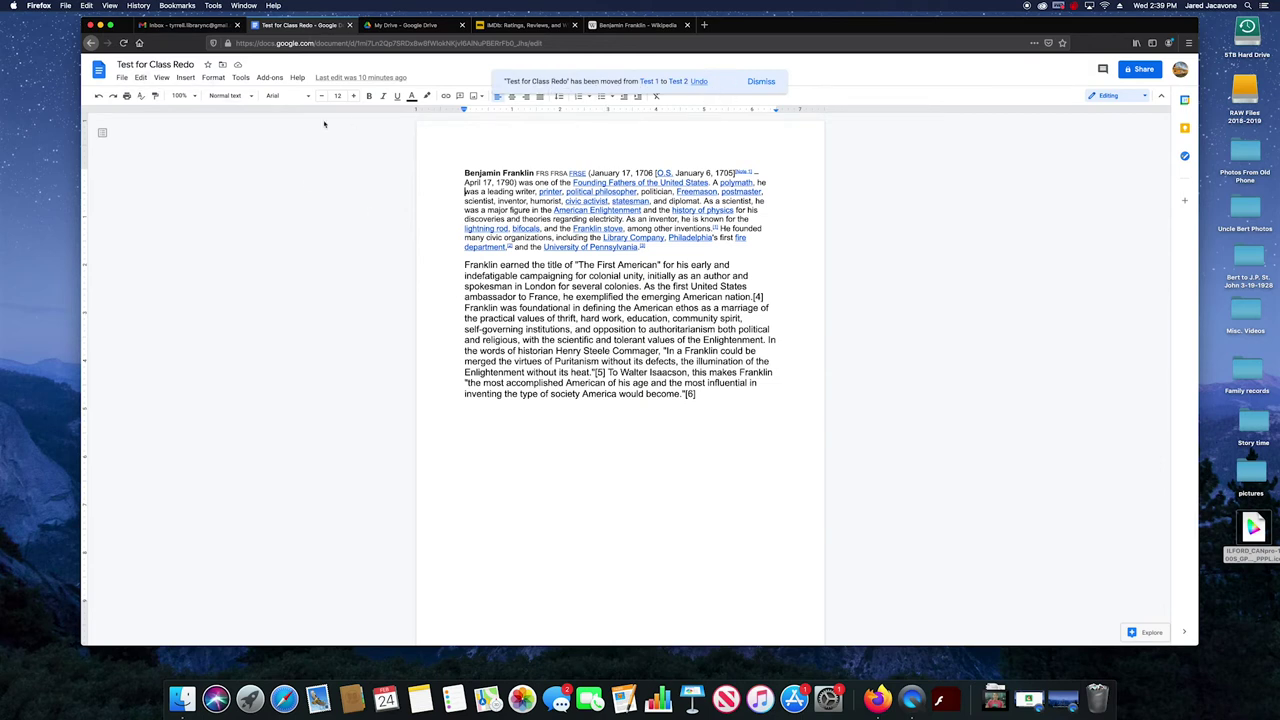
{"action": "left_click", "coordinate": [122, 78]}
{"action": "mouse_move", "coordinate": [193, 190]}
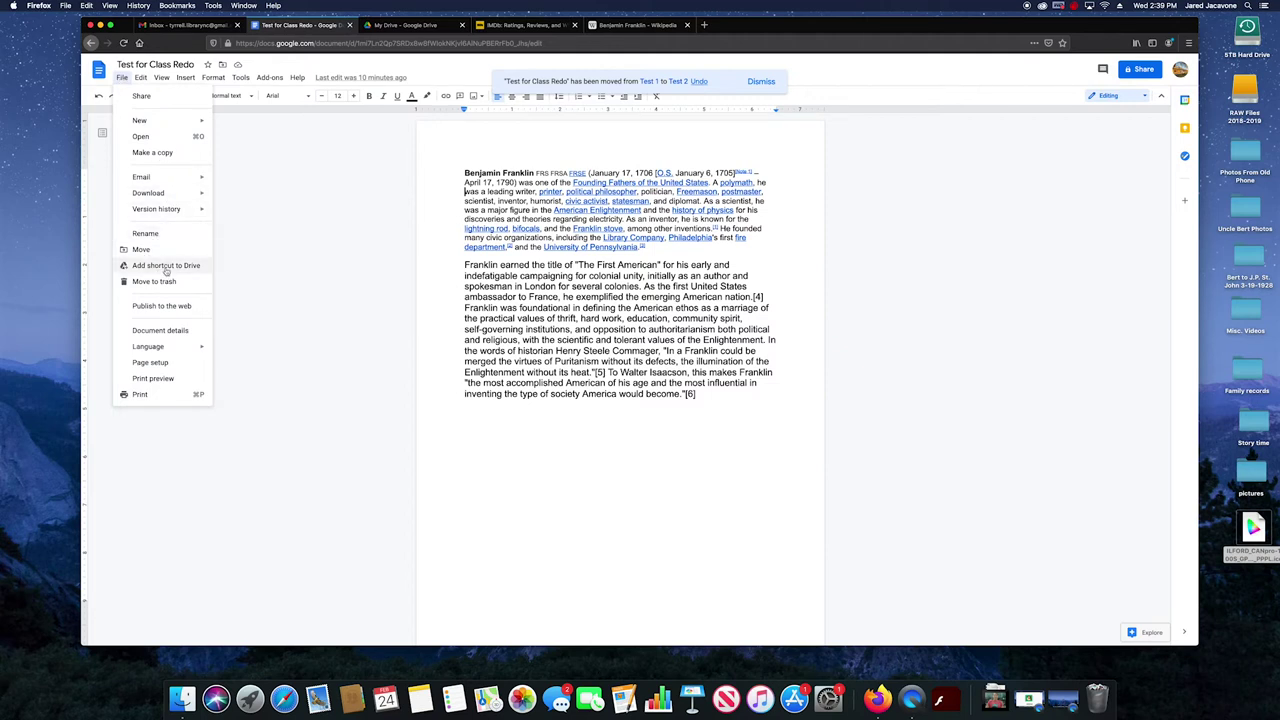
Browse My Drive in the Add shortcut to Drive picker, then close it without adding a shortcut
{"action": "left_click", "coordinate": [166, 267]}
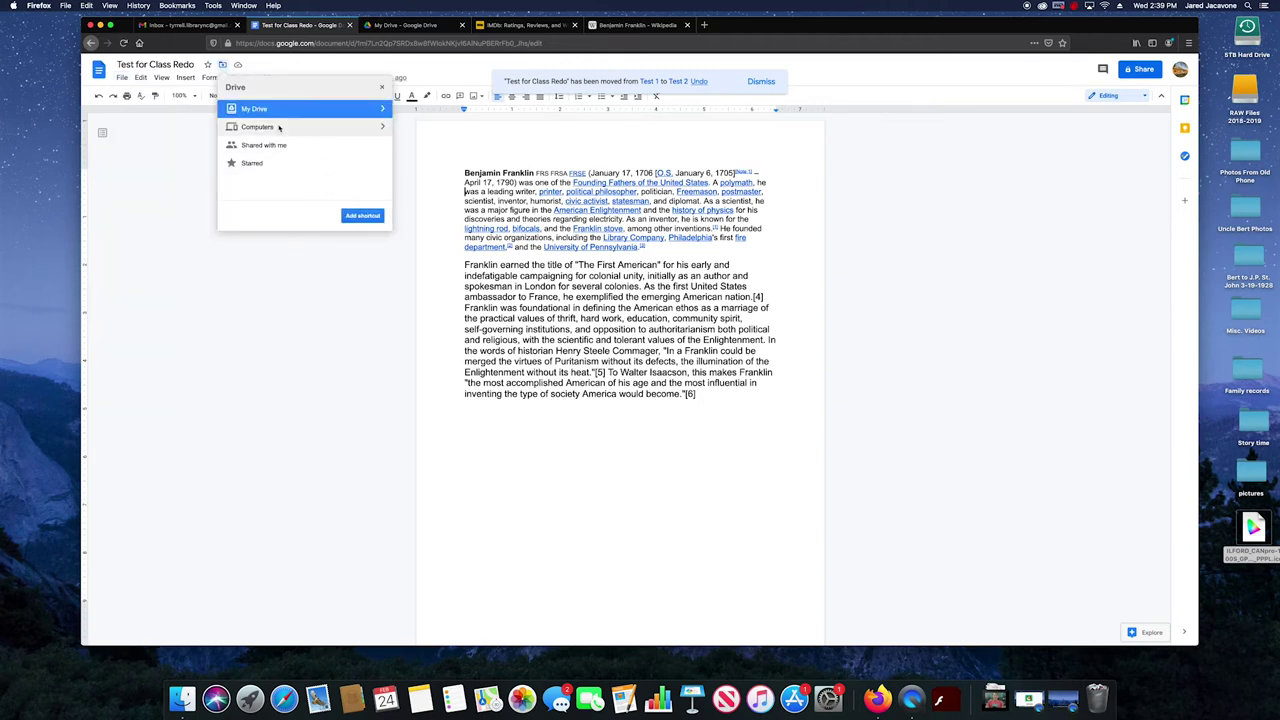
{"action": "left_click", "coordinate": [333, 111]}
{"action": "left_click", "coordinate": [273, 110]}
{"action": "double_click", "coordinate": [260, 109]}
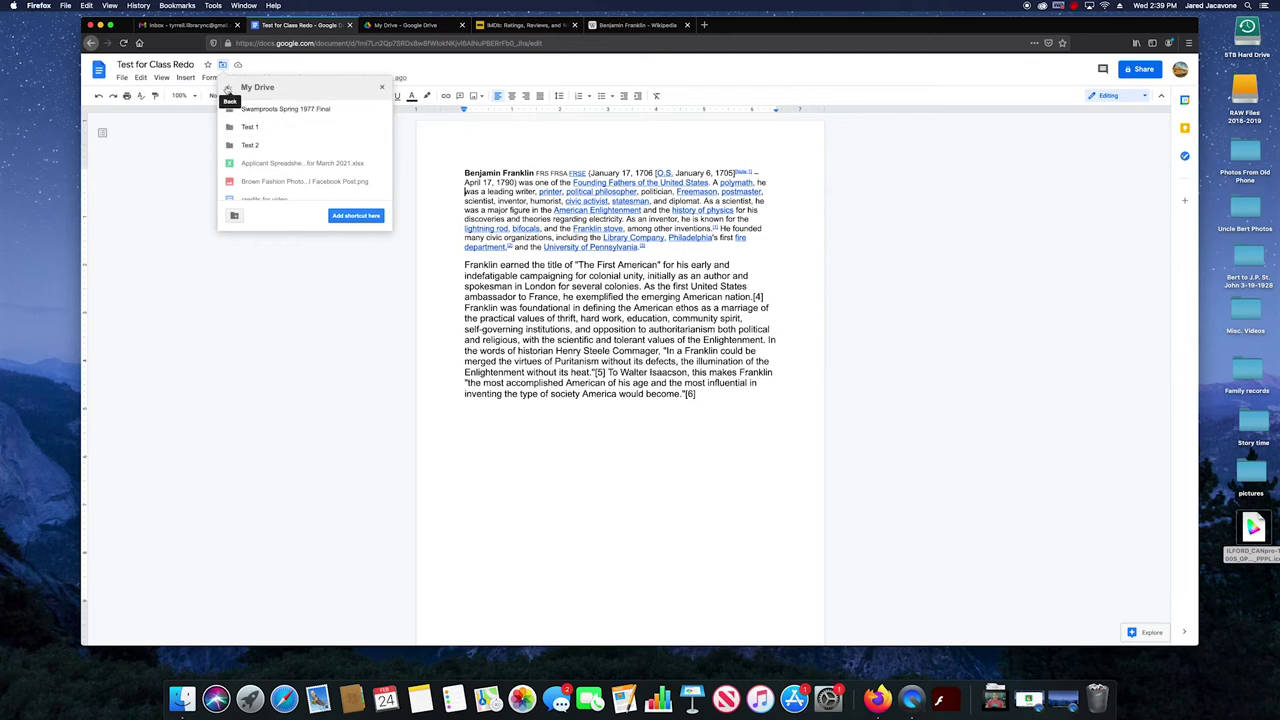
{"action": "left_click", "coordinate": [228, 87]}
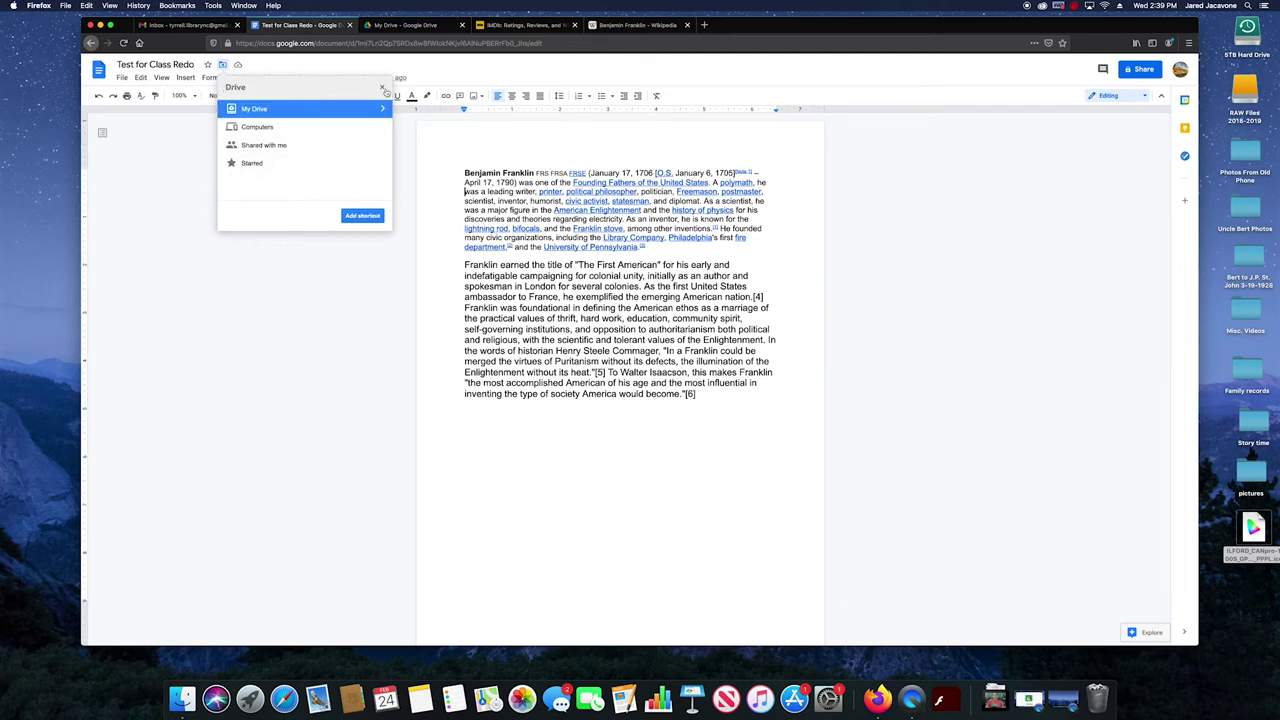
{"action": "left_click", "coordinate": [382, 88]}
Bring up File > Publish to the web and view its Embed options
{"action": "left_click", "coordinate": [121, 78]}
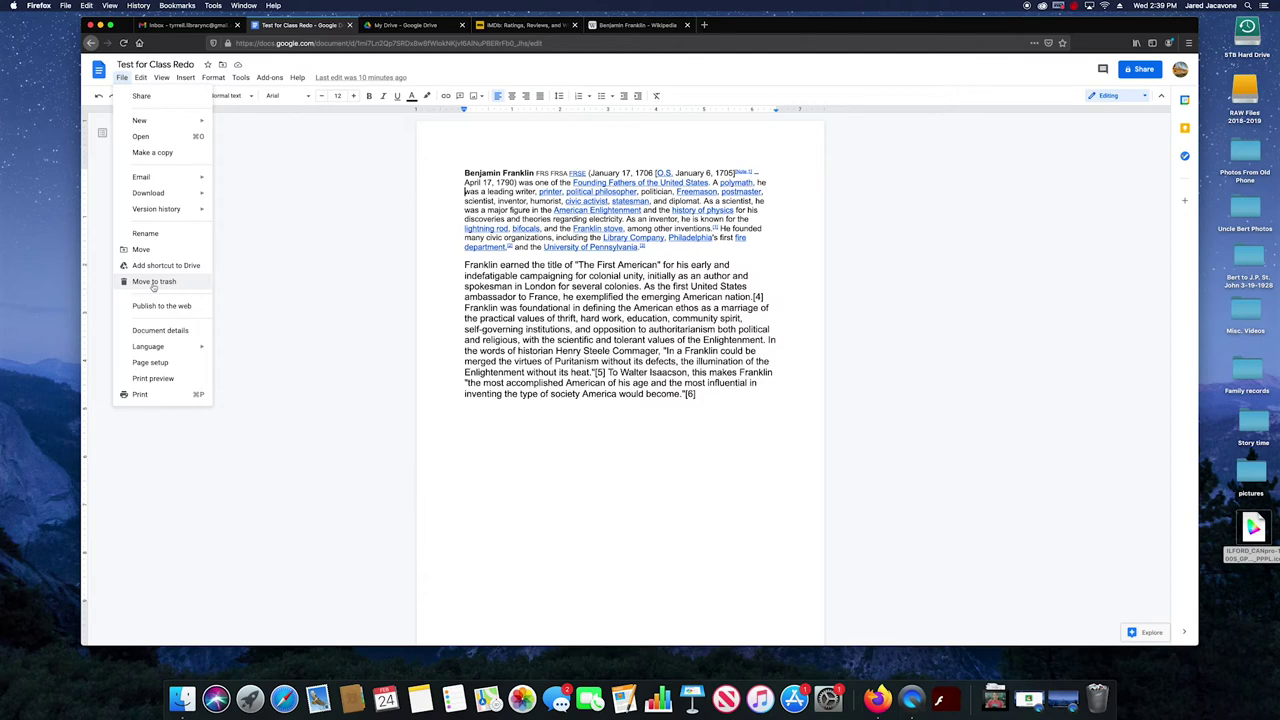
{"action": "left_click", "coordinate": [158, 305]}
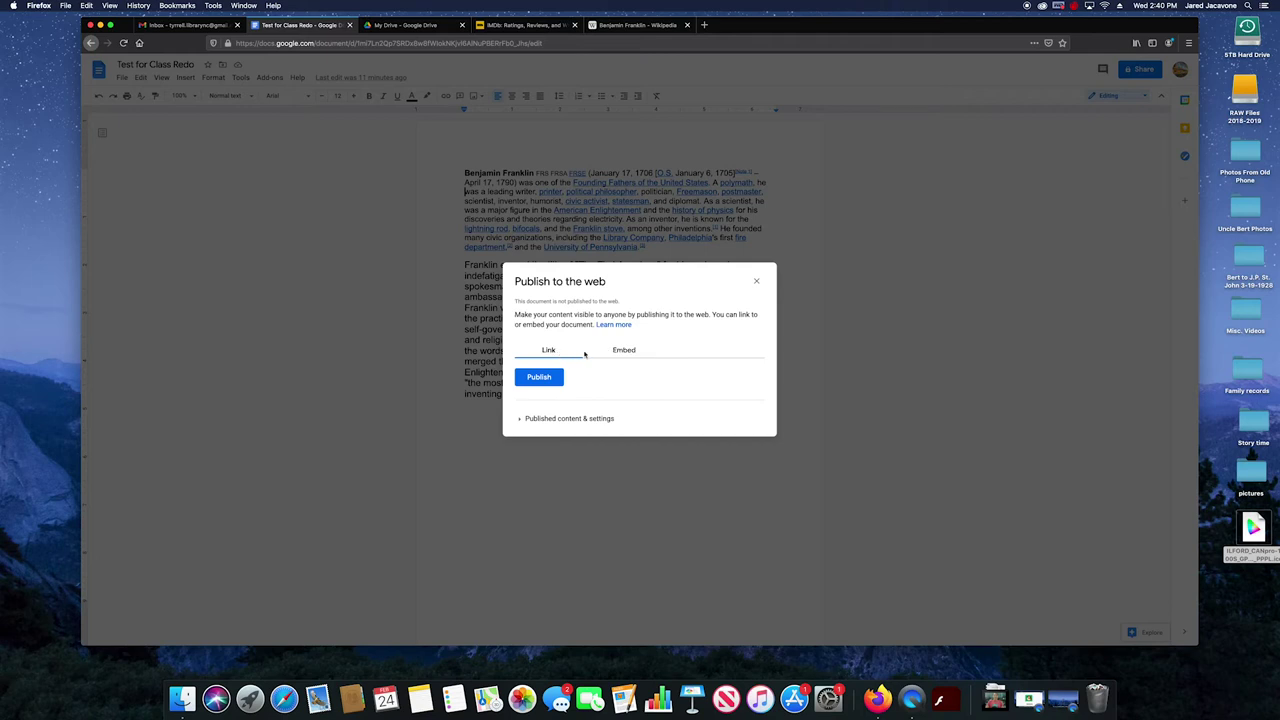
{"action": "left_click", "coordinate": [622, 351]}
Return to the Link tab, expand Published content & settings, and close the dialog unpublished
{"action": "left_click", "coordinate": [572, 352]}
{"action": "left_click", "coordinate": [520, 420]}
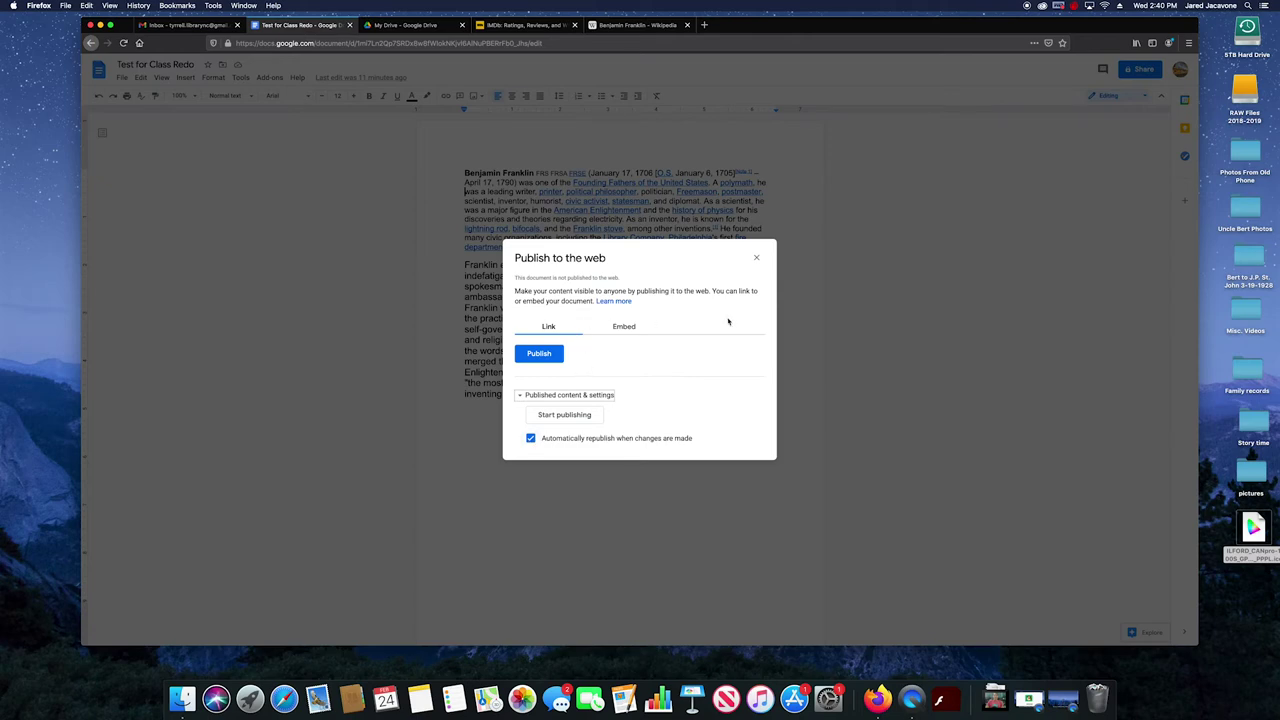
{"action": "left_click", "coordinate": [756, 258]}
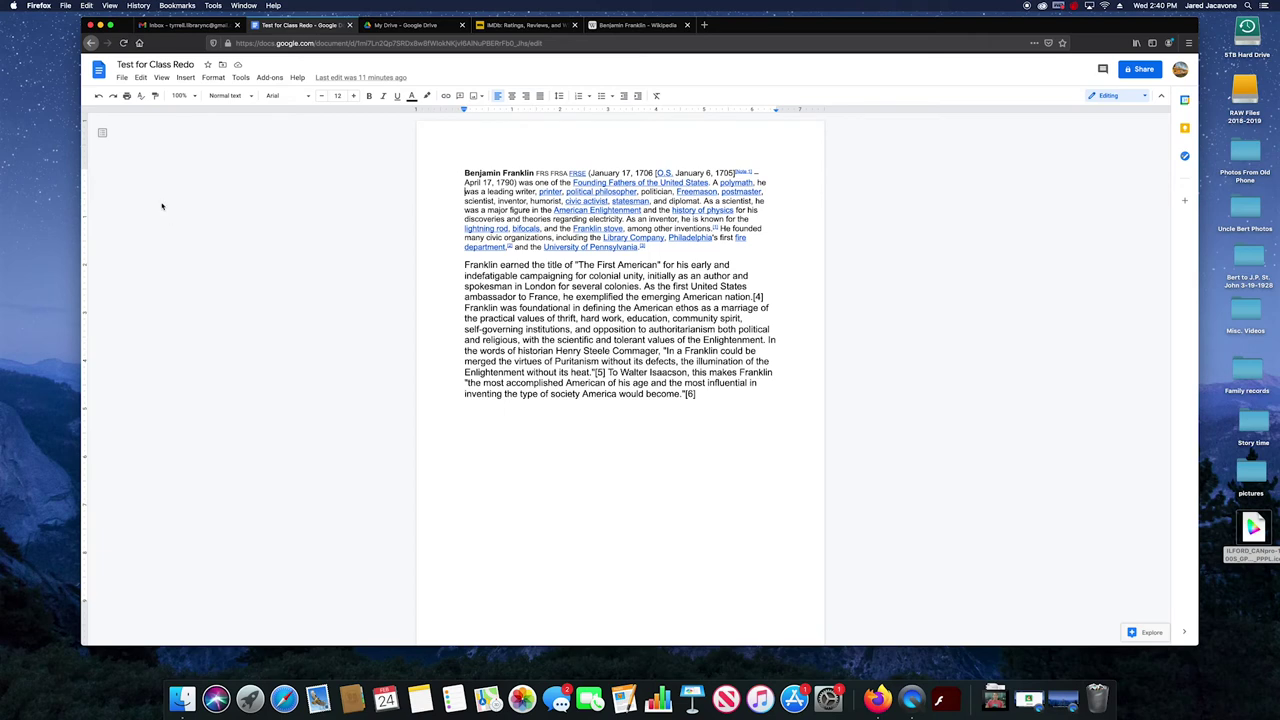
{"action": "left_click", "coordinate": [122, 78]}
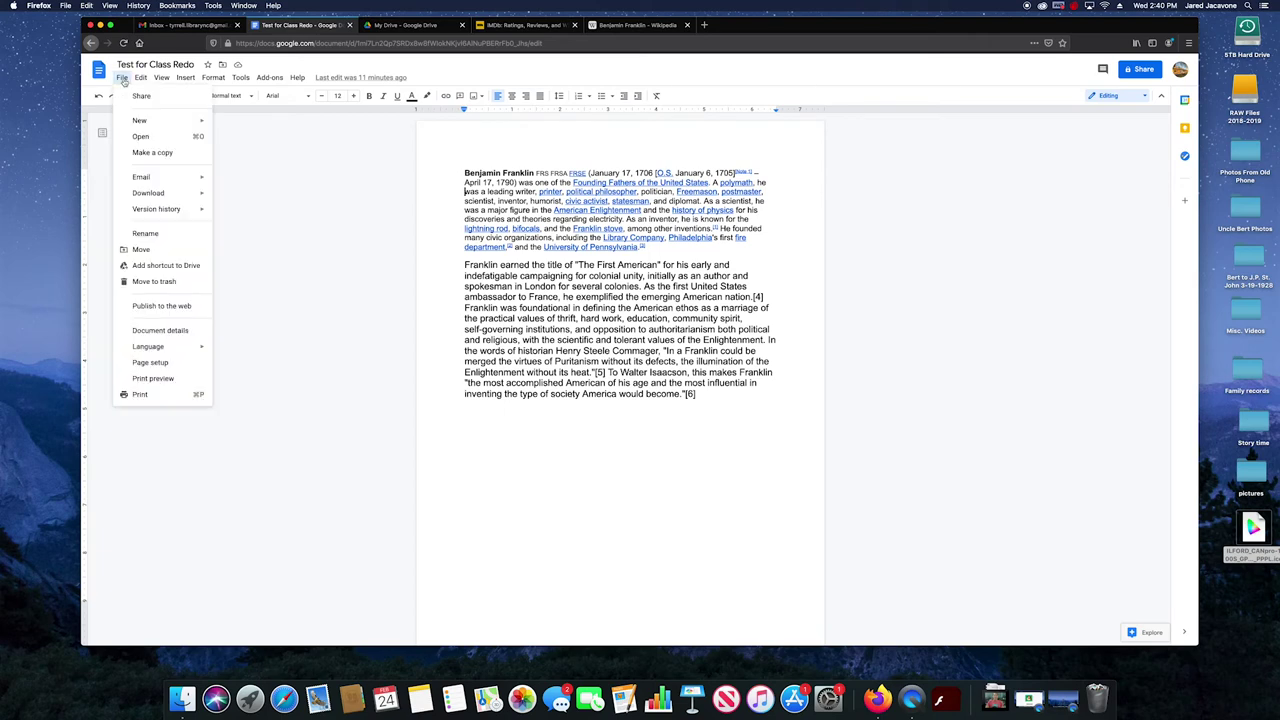
{"action": "left_click", "coordinate": [172, 334]}
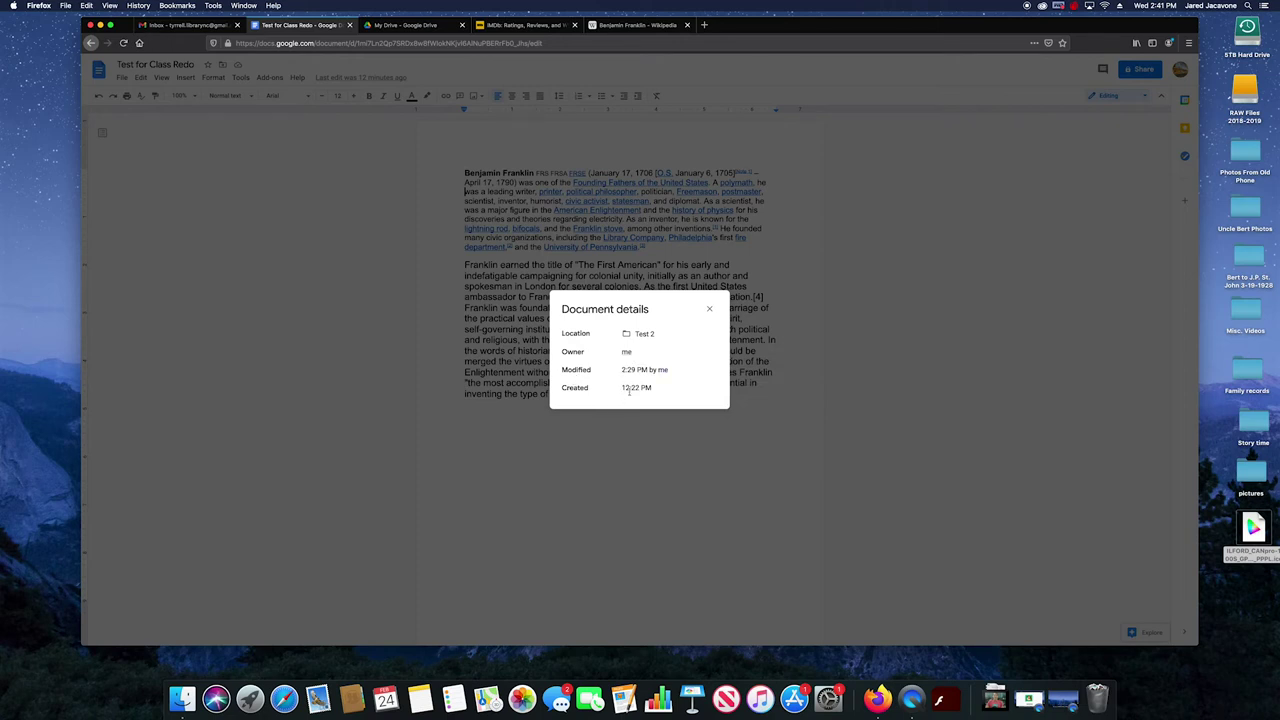
{"action": "left_click", "coordinate": [709, 309]}
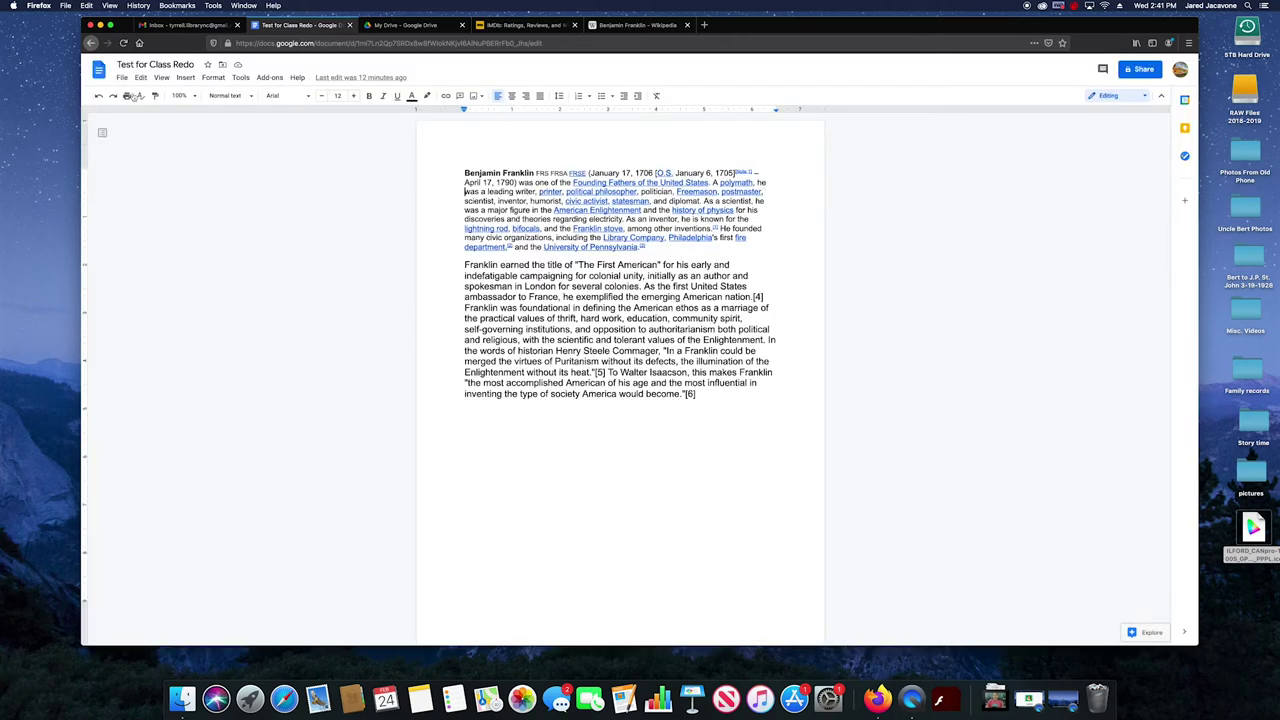
{"action": "left_click", "coordinate": [122, 77]}
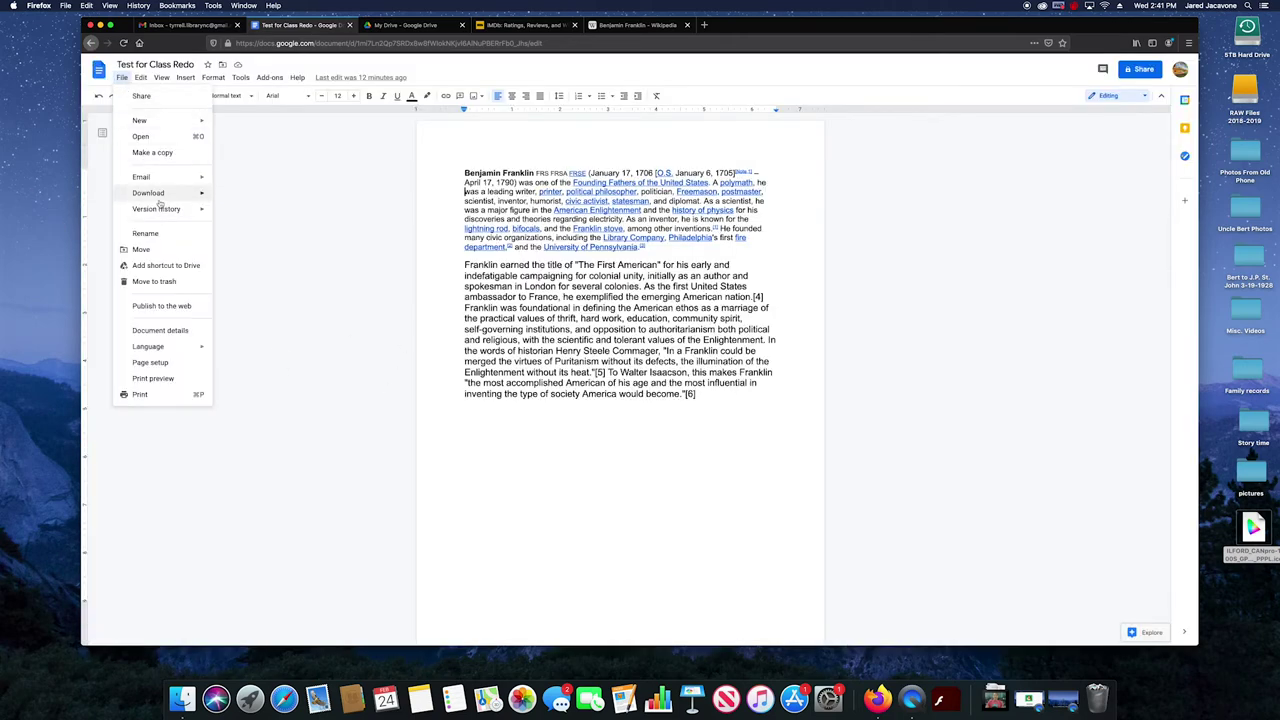
Scroll up and down the File > Language list without choosing a language, leaving it unchanged
{"action": "mouse_move", "coordinate": [182, 347]}
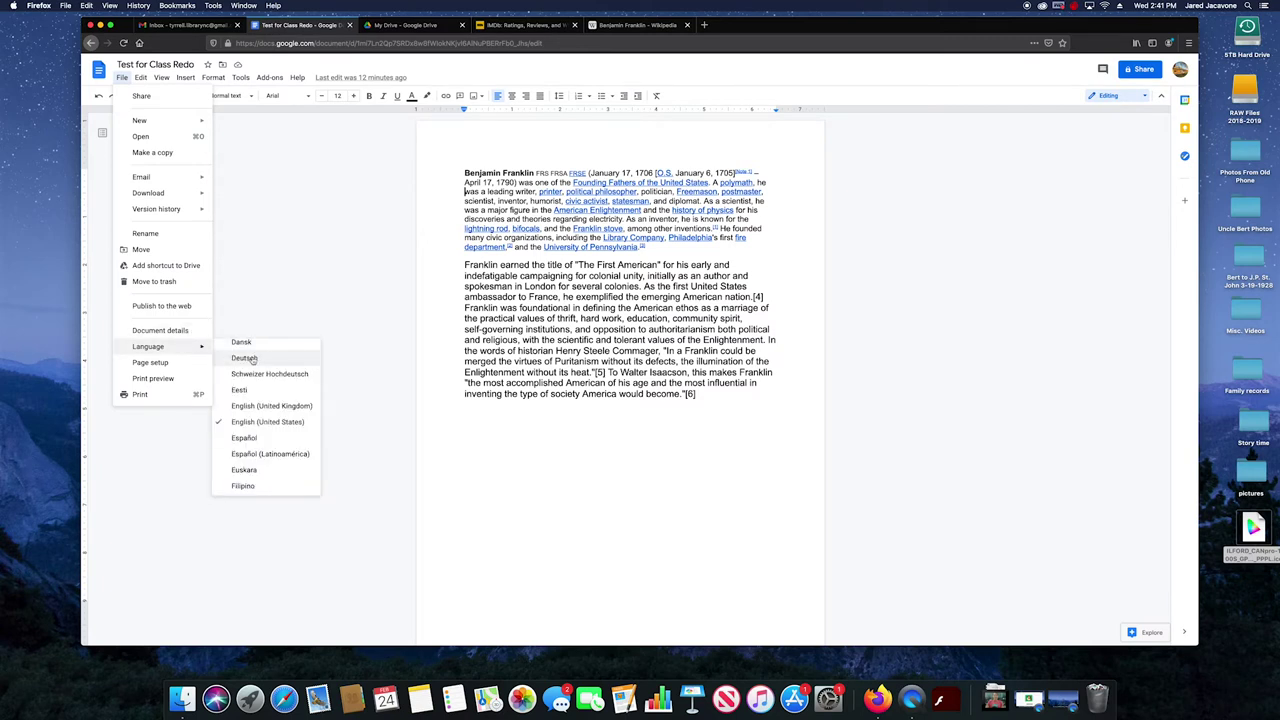
{"action": "scroll", "coordinate": [245, 358], "scroll_direction": "down", "scroll_amount": 5}
{"action": "scroll", "coordinate": [248, 359], "scroll_direction": "down", "scroll_amount": 5}
{"action": "scroll", "coordinate": [250, 359], "scroll_direction": "down", "scroll_amount": 5}
{"action": "scroll", "coordinate": [253, 360], "scroll_direction": "down", "scroll_amount": 5}
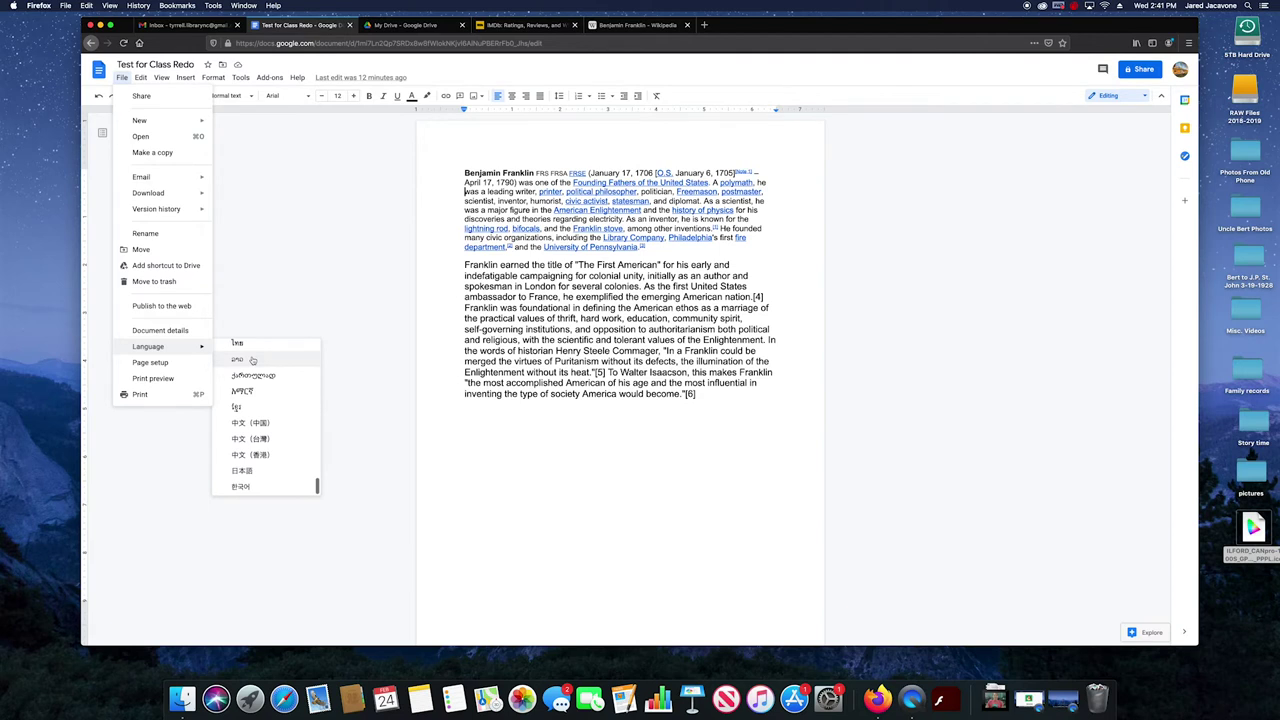
{"action": "scroll", "coordinate": [253, 360], "scroll_direction": "up", "scroll_amount": 3}
{"action": "scroll", "coordinate": [253, 360], "scroll_direction": "up", "scroll_amount": 3}
{"action": "scroll", "coordinate": [253, 361], "scroll_direction": "up", "scroll_amount": 3}
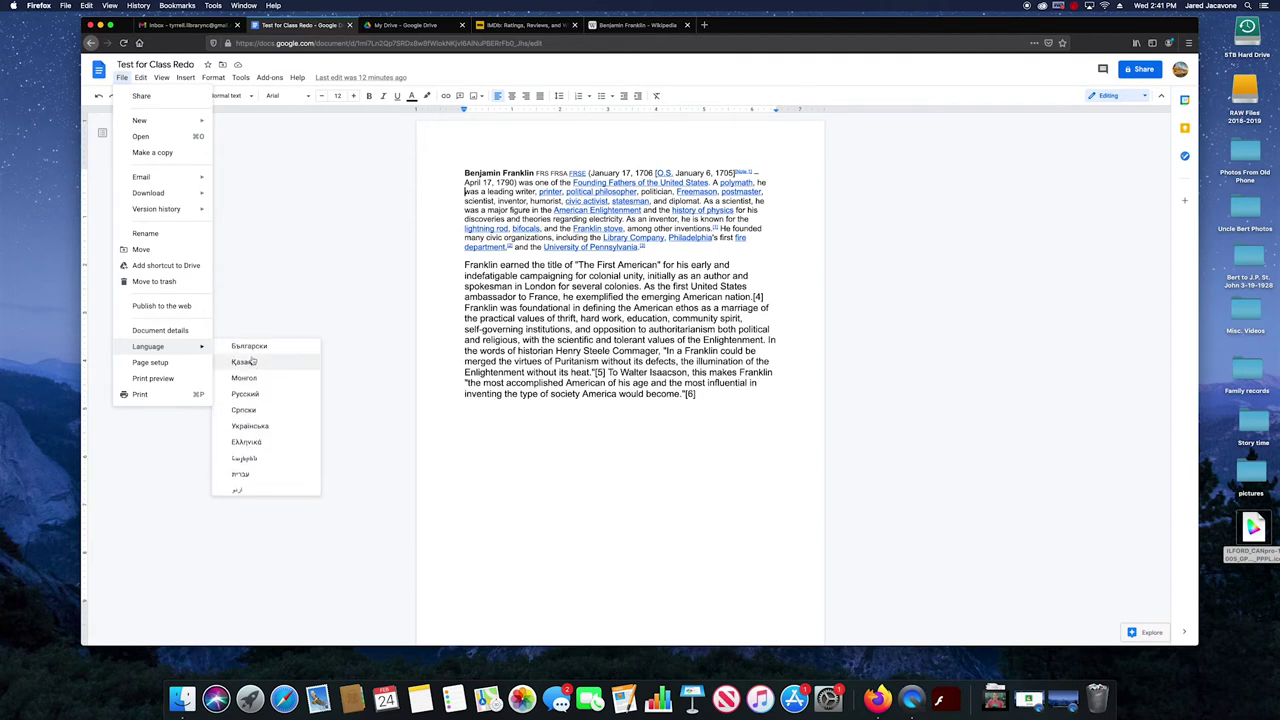
{"action": "scroll", "coordinate": [252, 361], "scroll_direction": "up", "scroll_amount": 2}
{"action": "scroll", "coordinate": [252, 360], "scroll_direction": "up", "scroll_amount": 2}
{"action": "scroll", "coordinate": [252, 359], "scroll_direction": "up", "scroll_amount": 2}
{"action": "scroll", "coordinate": [252, 358], "scroll_direction": "up", "scroll_amount": 2}
{"action": "scroll", "coordinate": [252, 360], "scroll_direction": "up", "scroll_amount": 2}
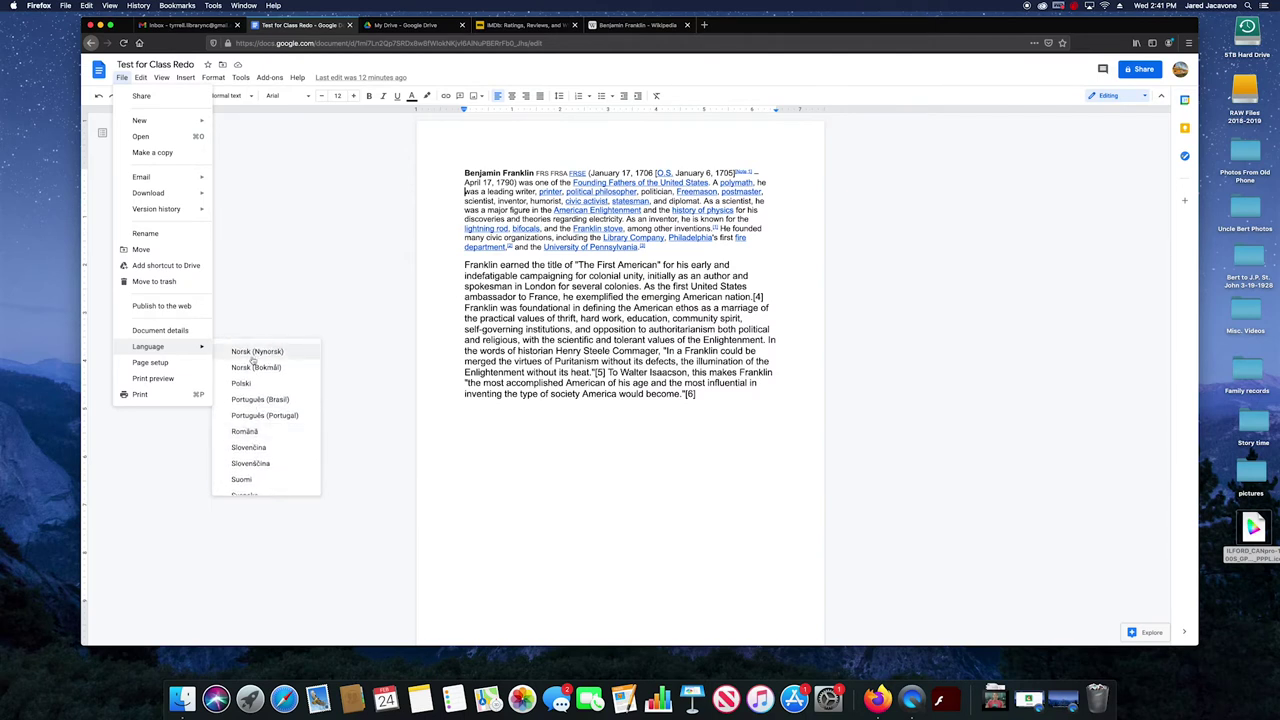
{"action": "scroll", "coordinate": [253, 360], "scroll_direction": "up", "scroll_amount": 2}
{"action": "scroll", "coordinate": [253, 360], "scroll_direction": "up", "scroll_amount": 2}
{"action": "scroll", "coordinate": [252, 360], "scroll_direction": "down", "scroll_amount": 3}
{"action": "scroll", "coordinate": [252, 360], "scroll_direction": "down", "scroll_amount": 2}
{"action": "scroll", "coordinate": [252, 360], "scroll_direction": "up", "scroll_amount": 3}
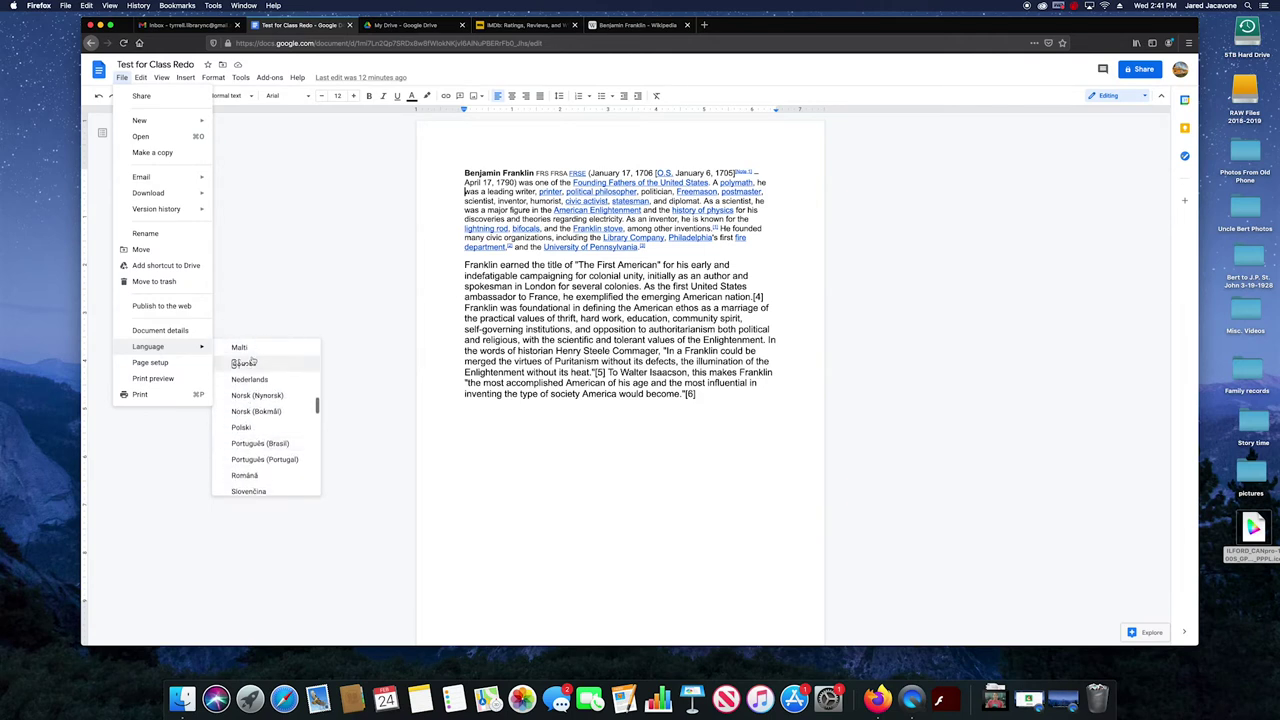
{"action": "scroll", "coordinate": [253, 360], "scroll_direction": "up", "scroll_amount": 1}
{"action": "scroll", "coordinate": [252, 362], "scroll_direction": "up", "scroll_amount": 2}
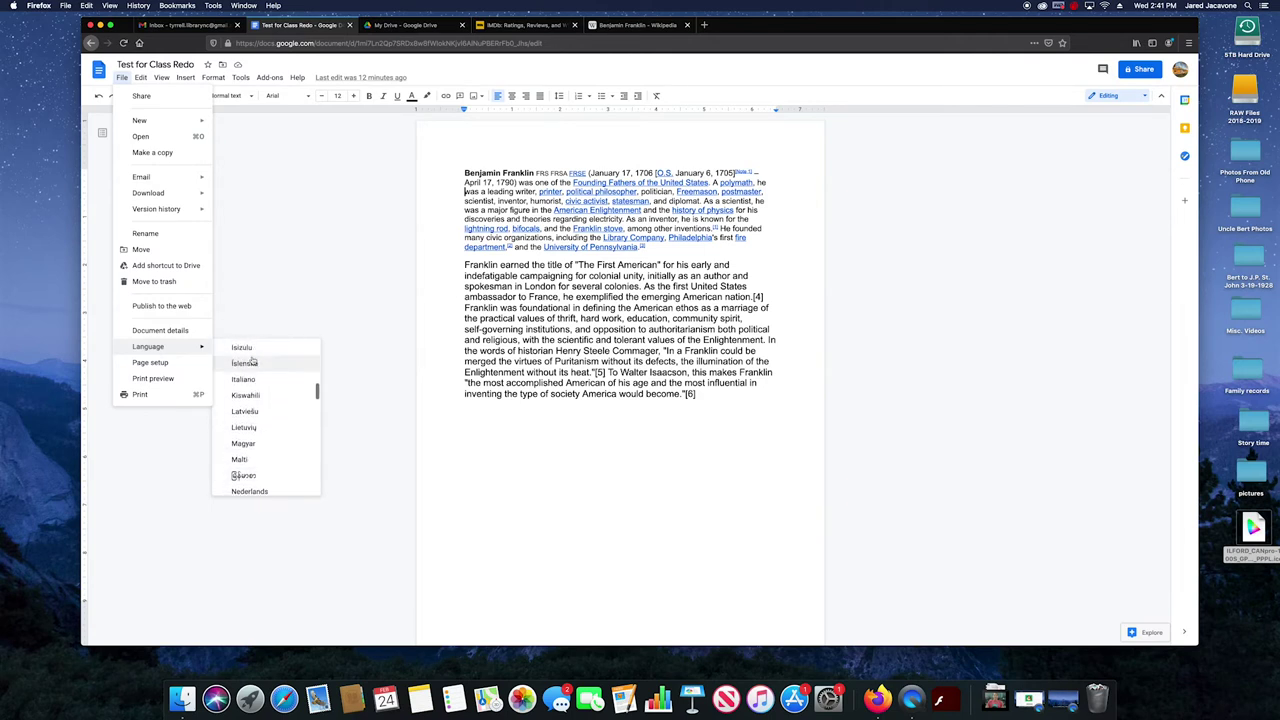
{"action": "scroll", "coordinate": [252, 362], "scroll_direction": "up", "scroll_amount": 2}
{"action": "scroll", "coordinate": [252, 362], "scroll_direction": "up", "scroll_amount": 2}
{"action": "scroll", "coordinate": [252, 362], "scroll_direction": "up", "scroll_amount": 3}
{"action": "scroll", "coordinate": [252, 363], "scroll_direction": "up", "scroll_amount": 1}
{"action": "scroll", "coordinate": [252, 362], "scroll_direction": "down", "scroll_amount": 1}
{"action": "scroll", "coordinate": [254, 362], "scroll_direction": "down", "scroll_amount": 1}
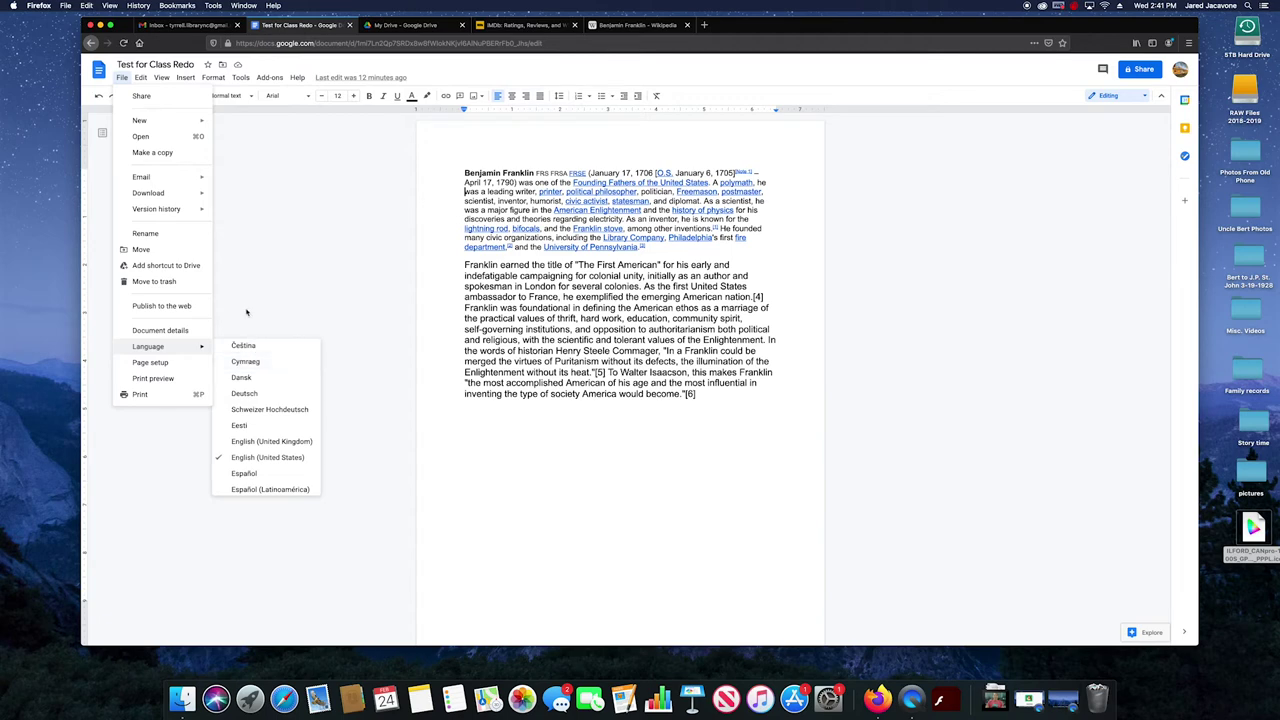
{"action": "left_click", "coordinate": [151, 363]}
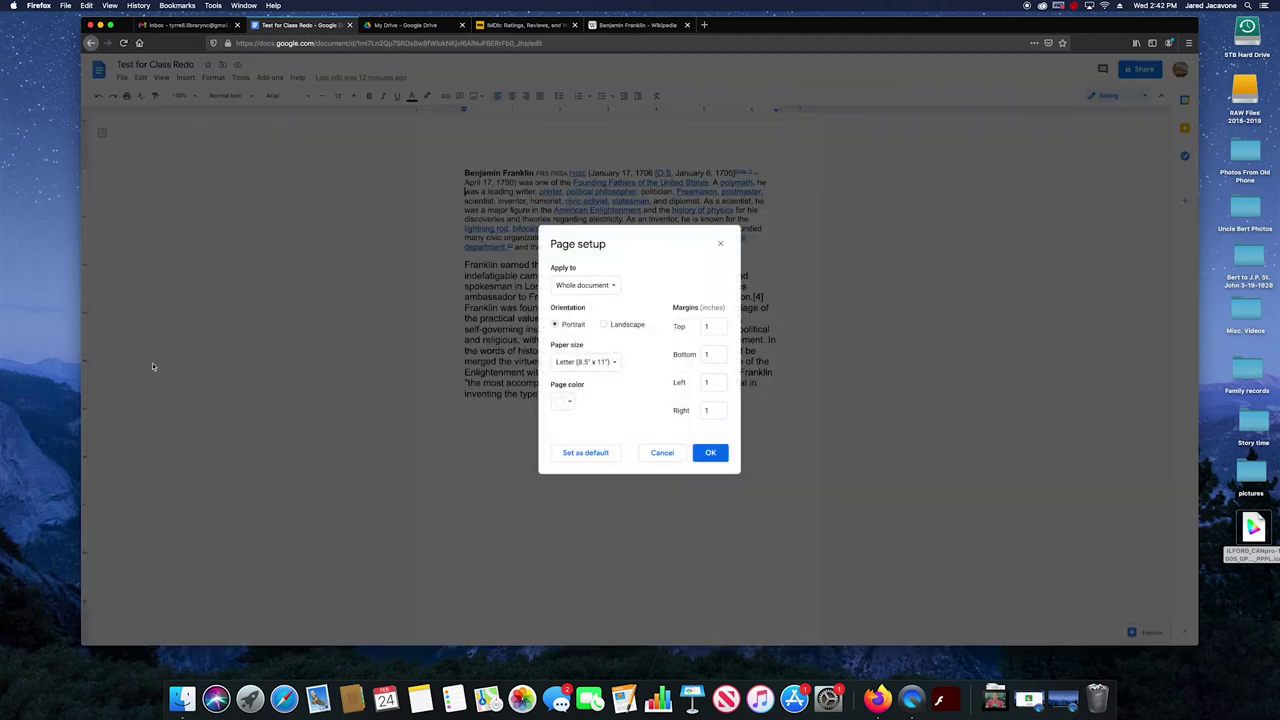
In Page setup, keep Letter paper size and set the page colour to pale green
{"action": "left_click", "coordinate": [602, 287]}
{"action": "left_click", "coordinate": [611, 364]}
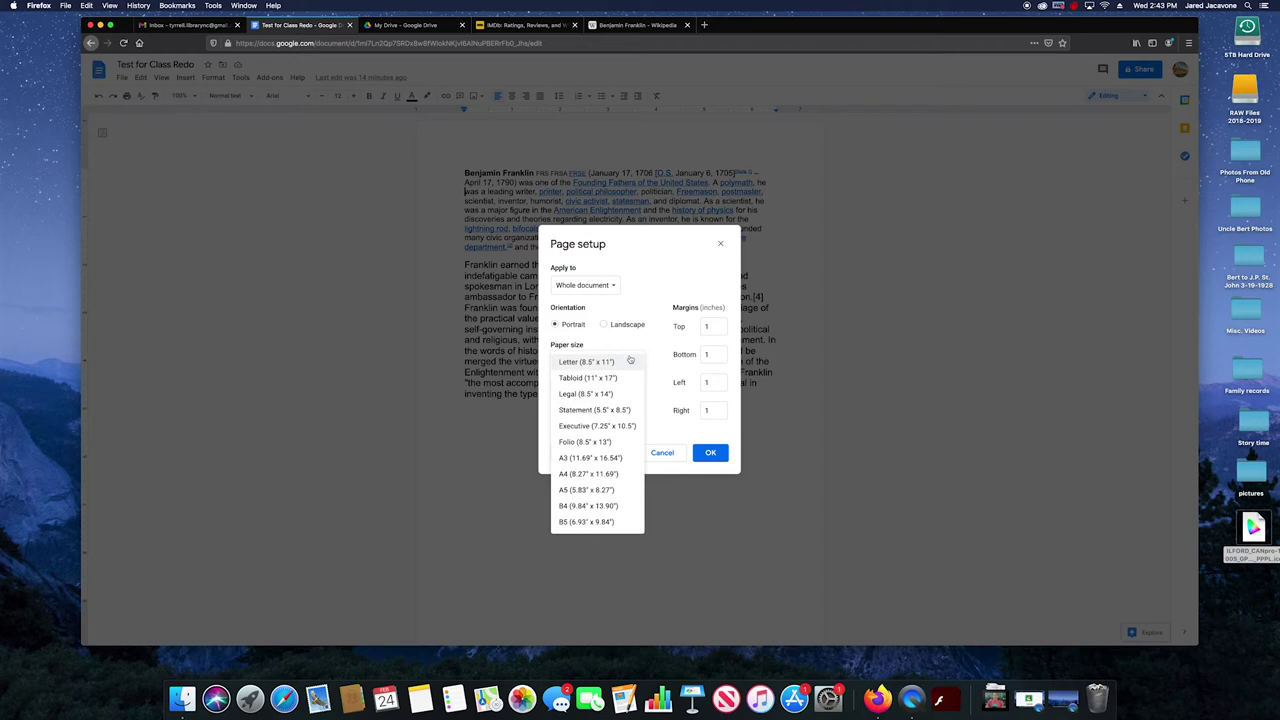
{"action": "left_click", "coordinate": [664, 352]}
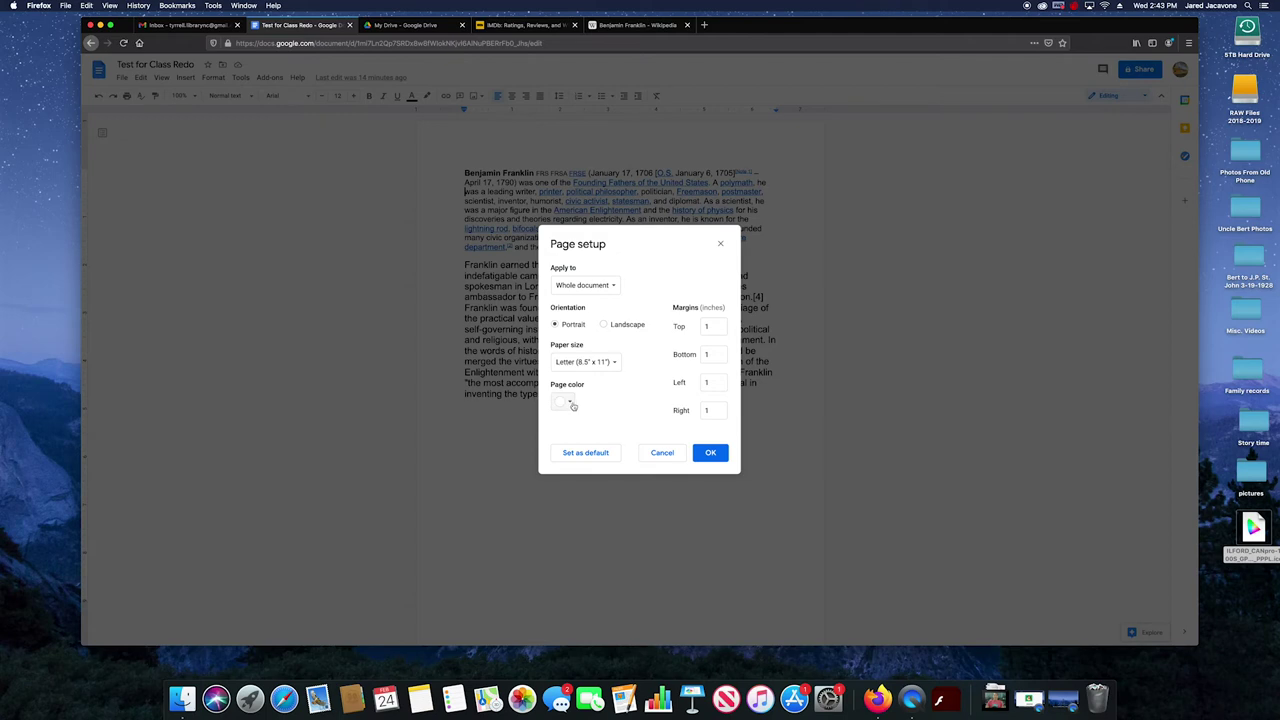
{"action": "left_click", "coordinate": [567, 402]}
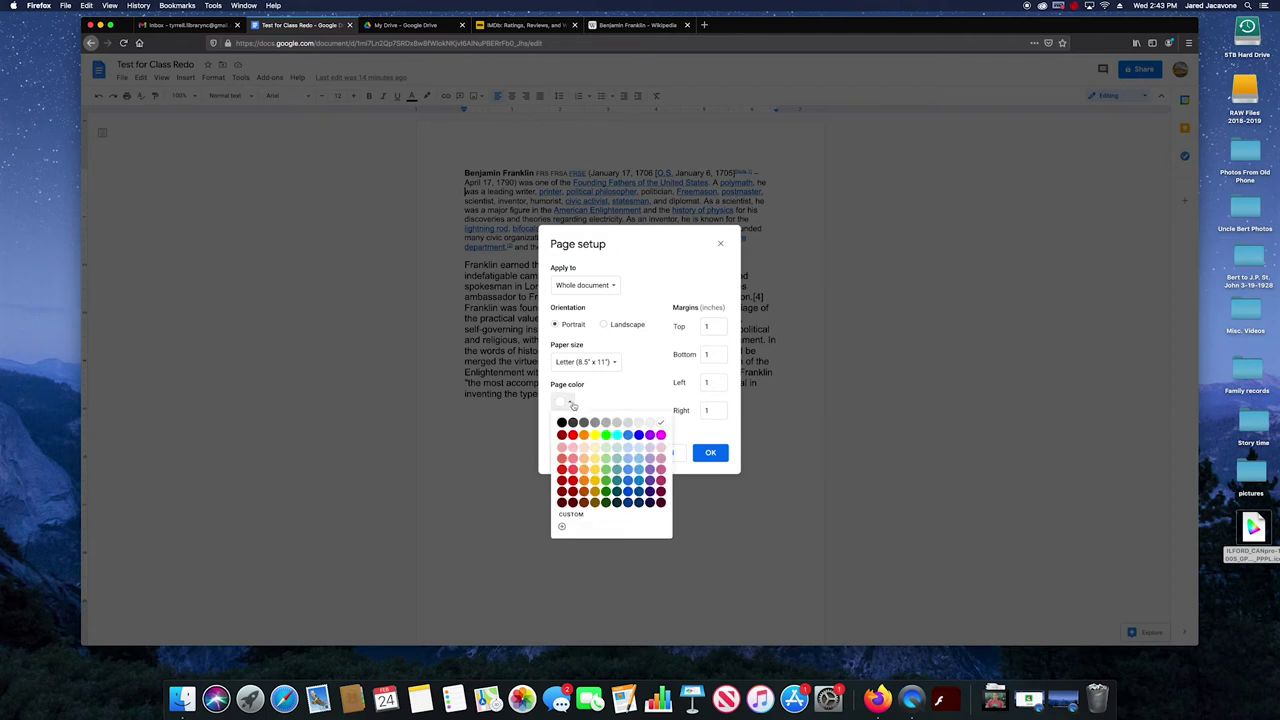
{"action": "left_click", "coordinate": [606, 452]}
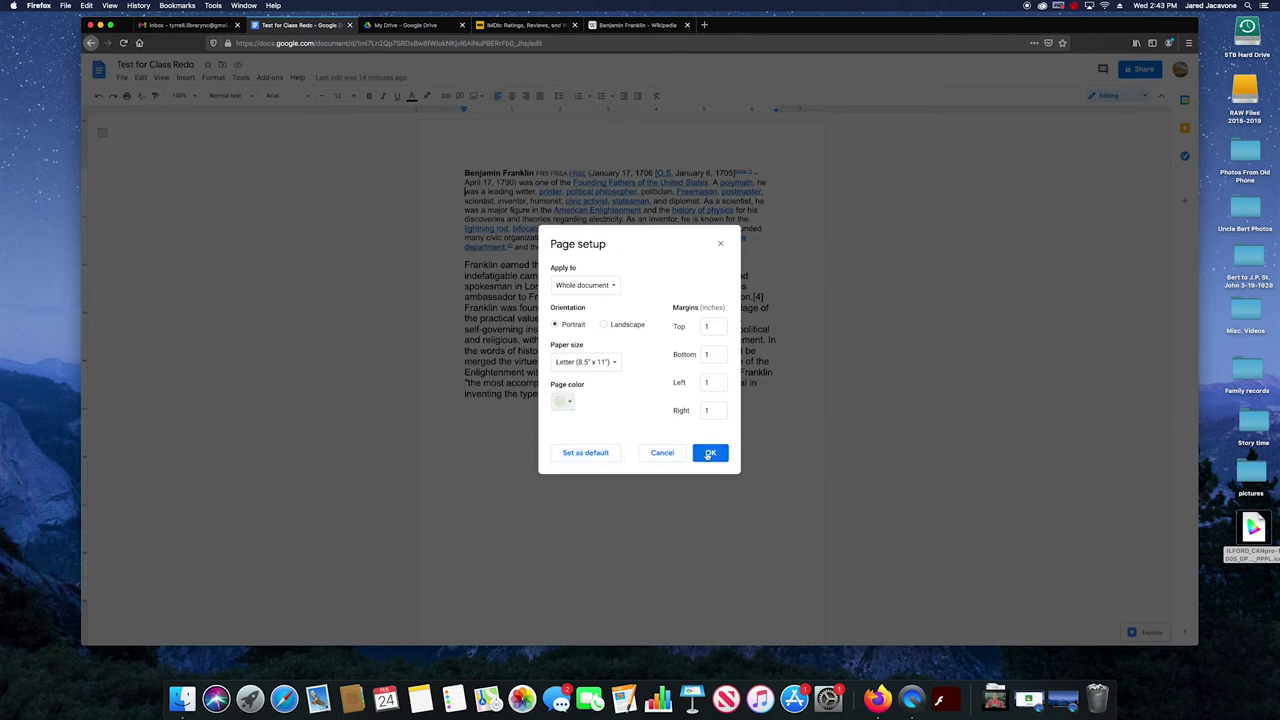
{"action": "left_click", "coordinate": [709, 454]}
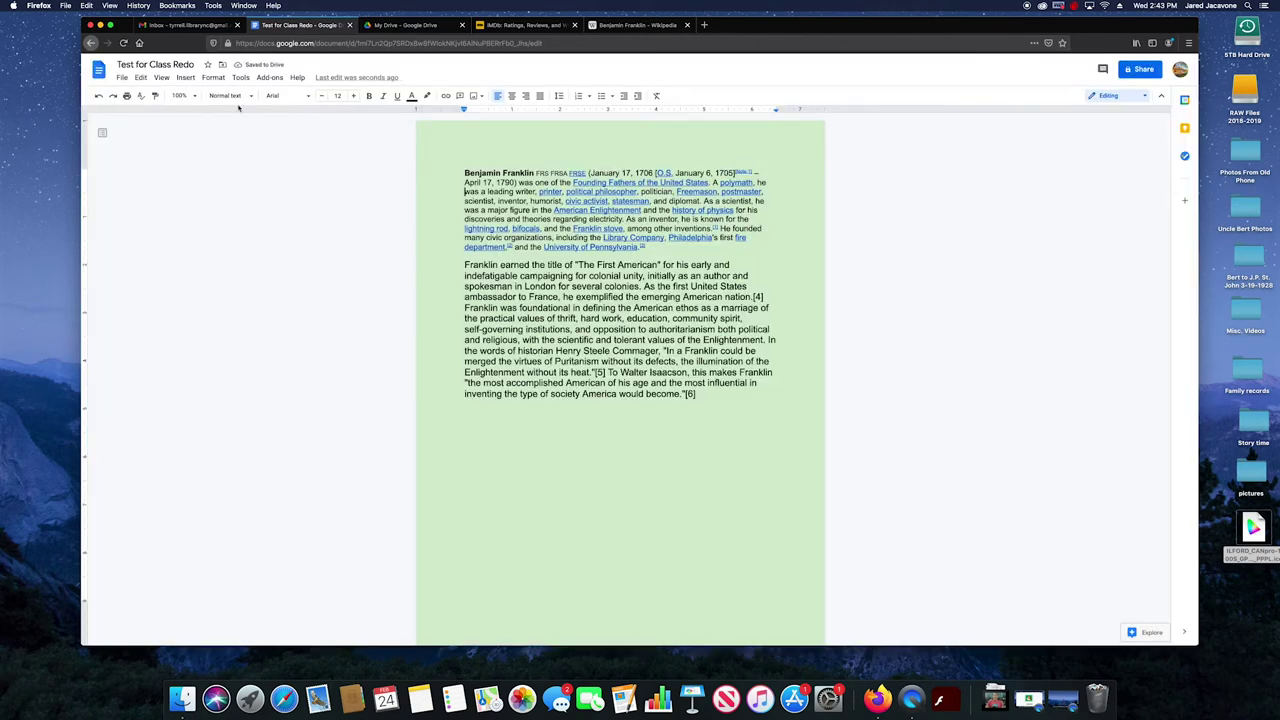
{"action": "left_click", "coordinate": [124, 78]}
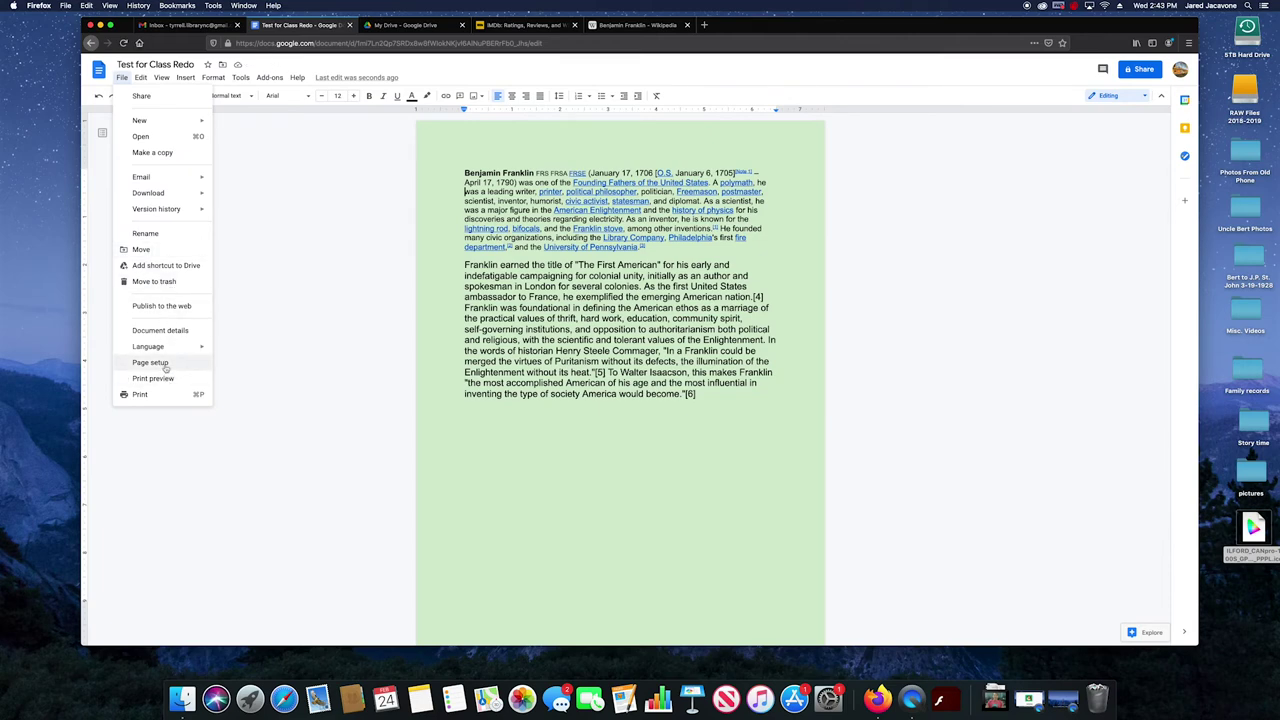
Change the Page setup page colour from pale green back to white and confirm
{"action": "left_click", "coordinate": [152, 363]}
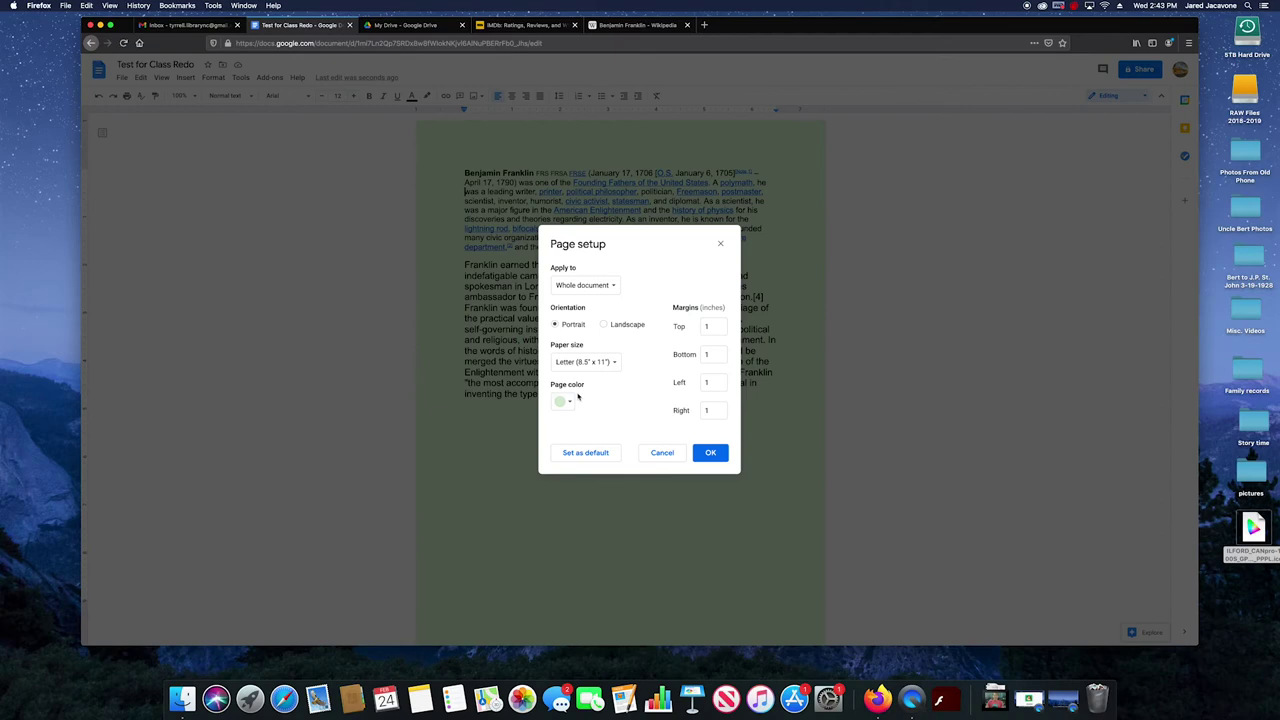
{"action": "left_click", "coordinate": [565, 401]}
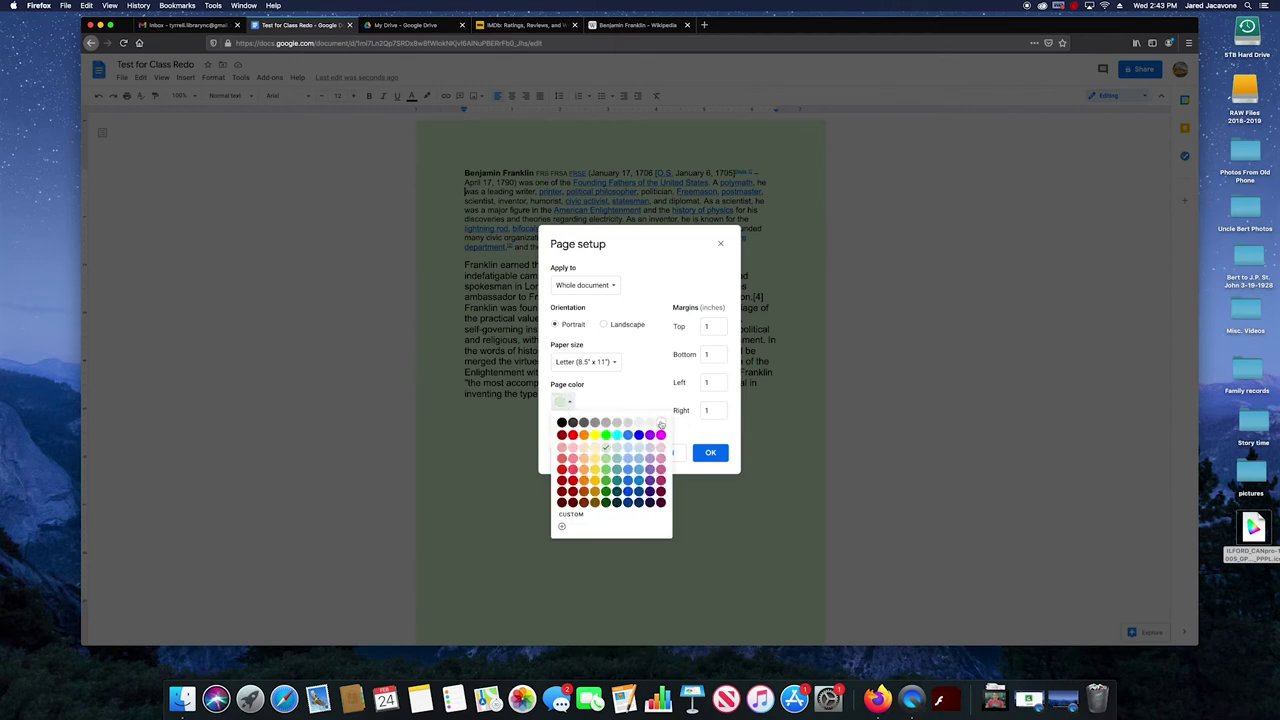
{"action": "left_click", "coordinate": [660, 425]}
{"action": "left_click", "coordinate": [704, 453]}
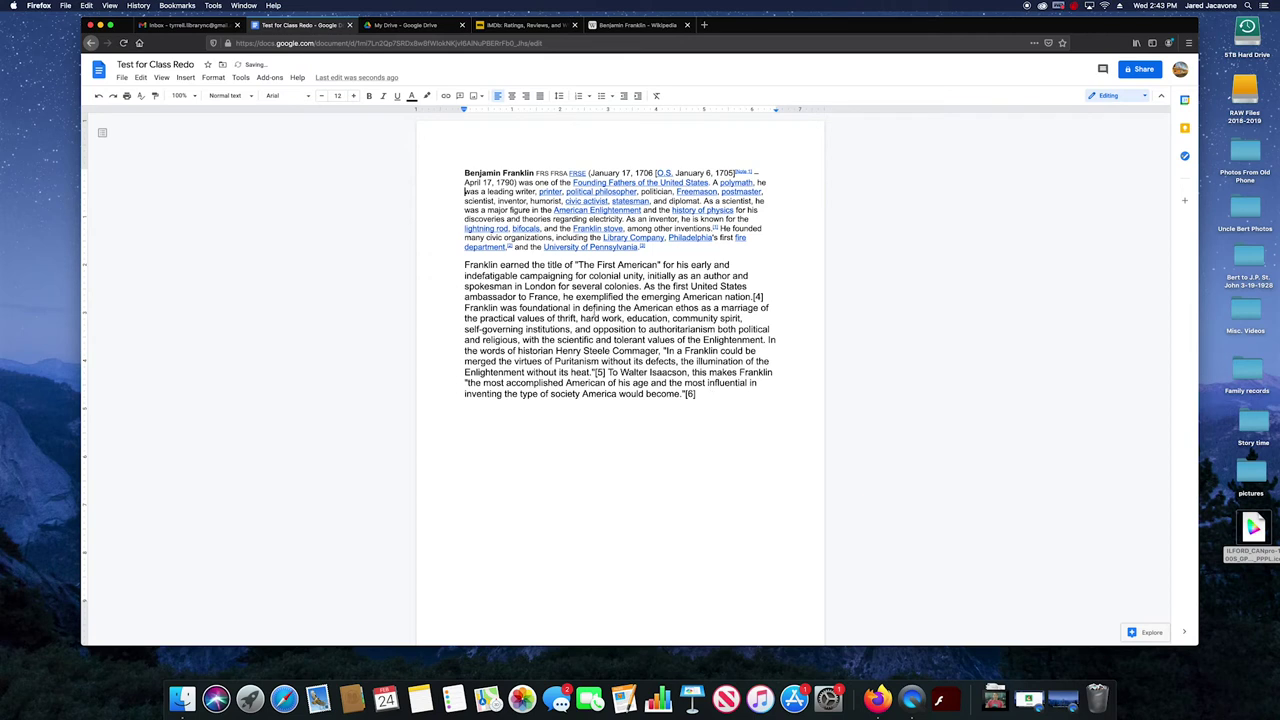
{"action": "left_click", "coordinate": [121, 77]}
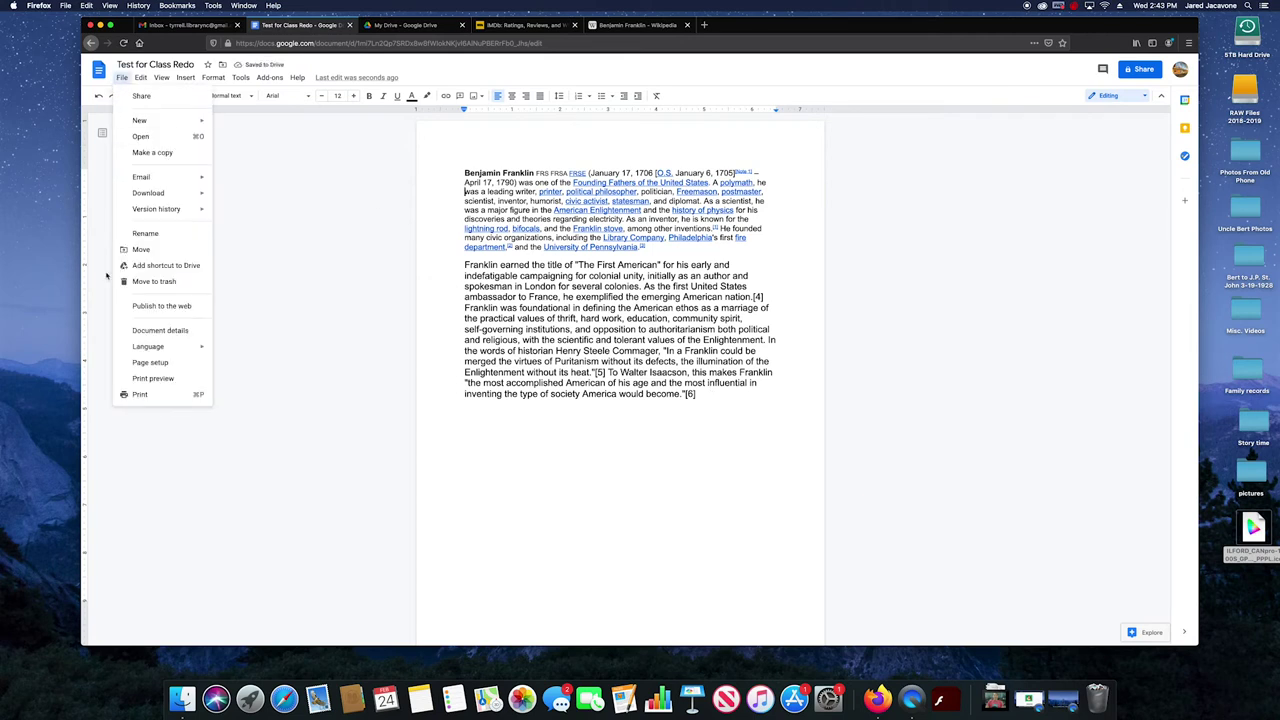
{"action": "left_click", "coordinate": [152, 378]}
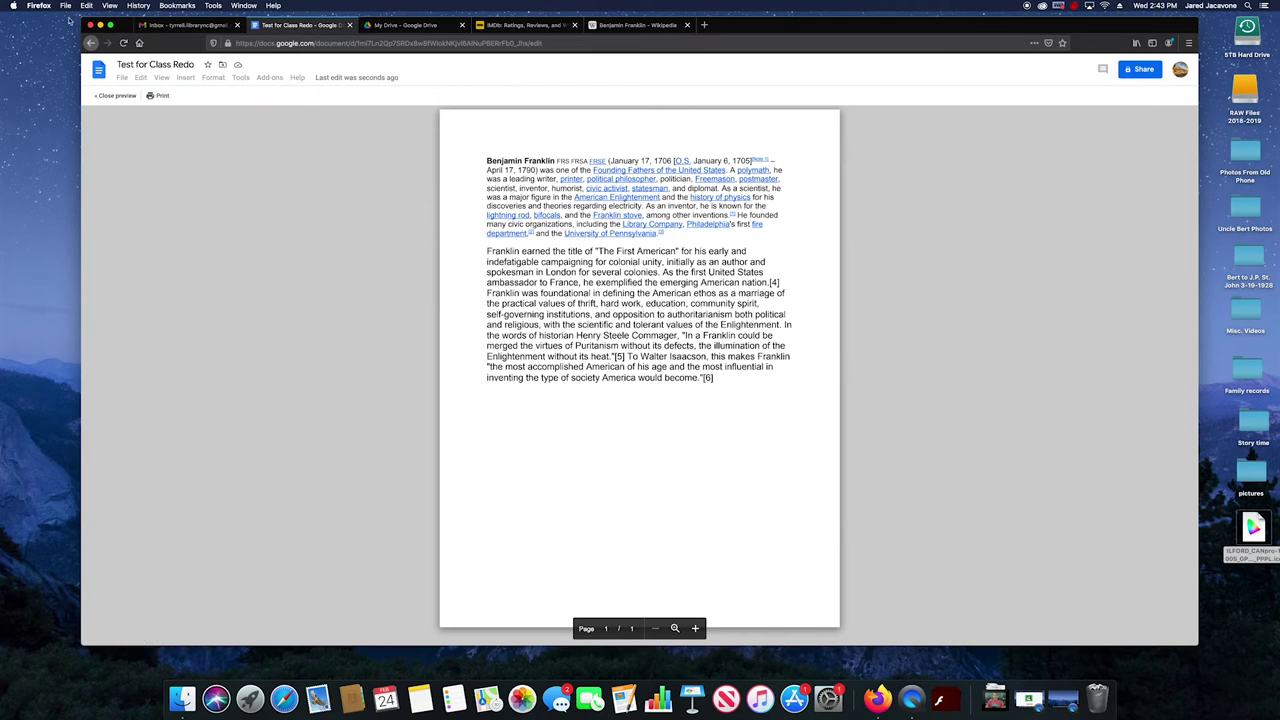
{"action": "left_click", "coordinate": [112, 96]}
{"action": "left_click", "coordinate": [123, 78]}
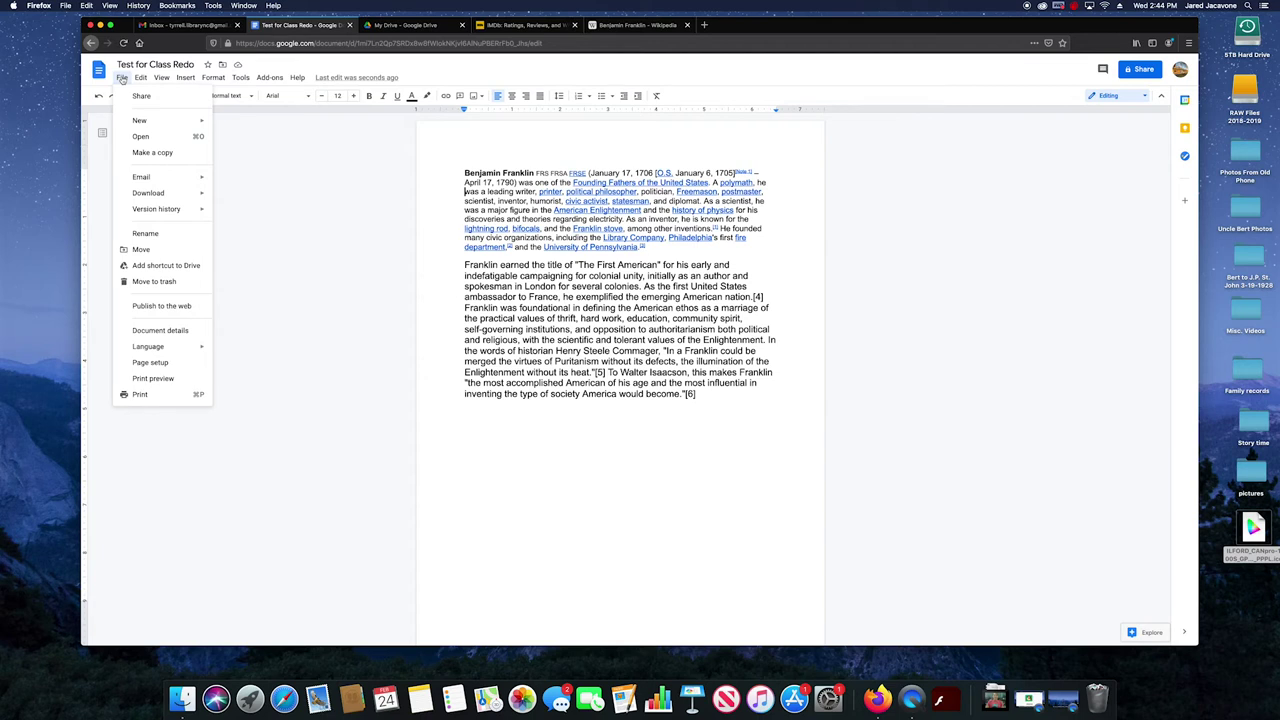
Dismiss the Insert menu without adding anything, star 'Test for Class Redo', and check its save status
{"action": "mouse_move", "coordinate": [185, 77]}
{"action": "mouse_move", "coordinate": [230, 144]}
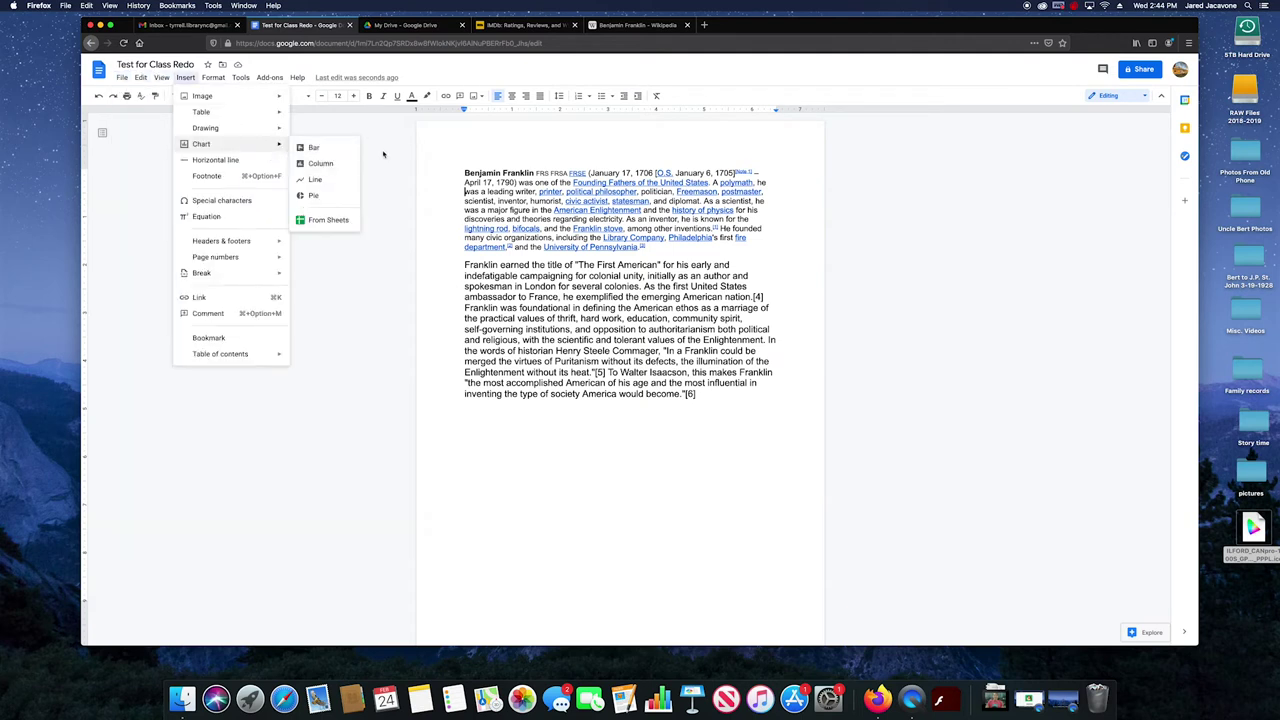
{"action": "left_click", "coordinate": [392, 150]}
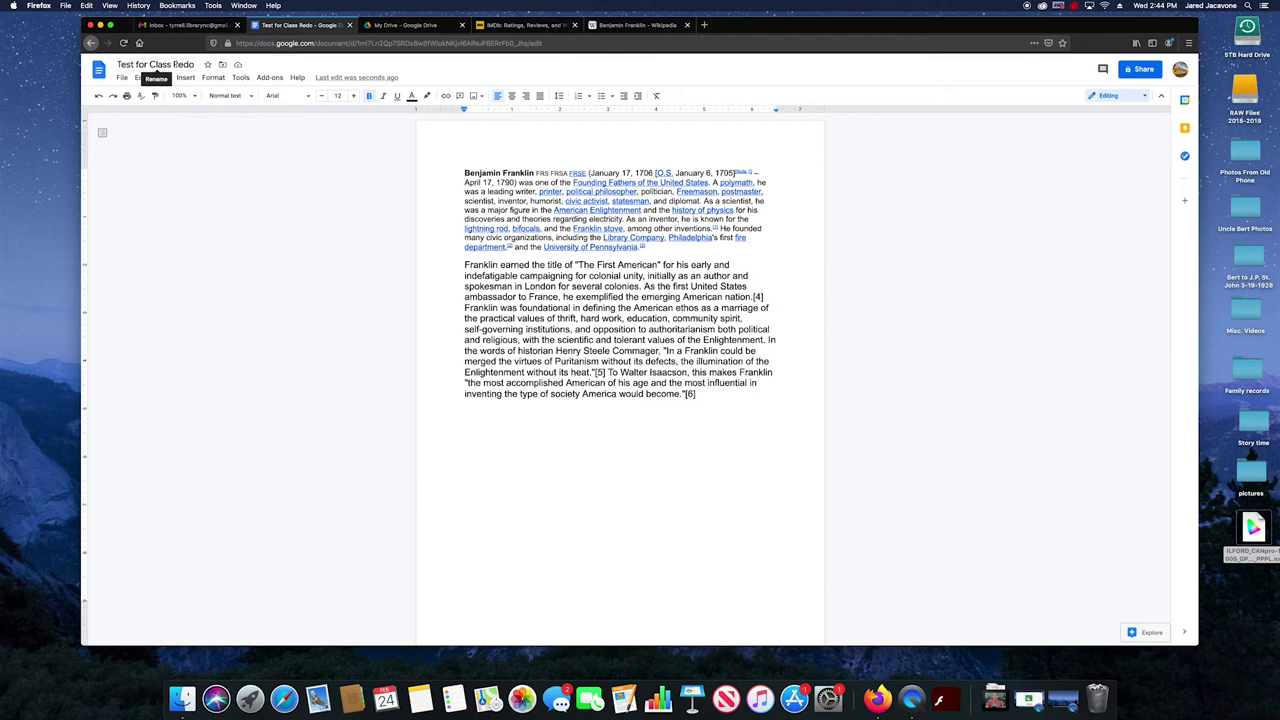
{"action": "left_click", "coordinate": [208, 65]}
{"action": "left_click", "coordinate": [238, 66]}
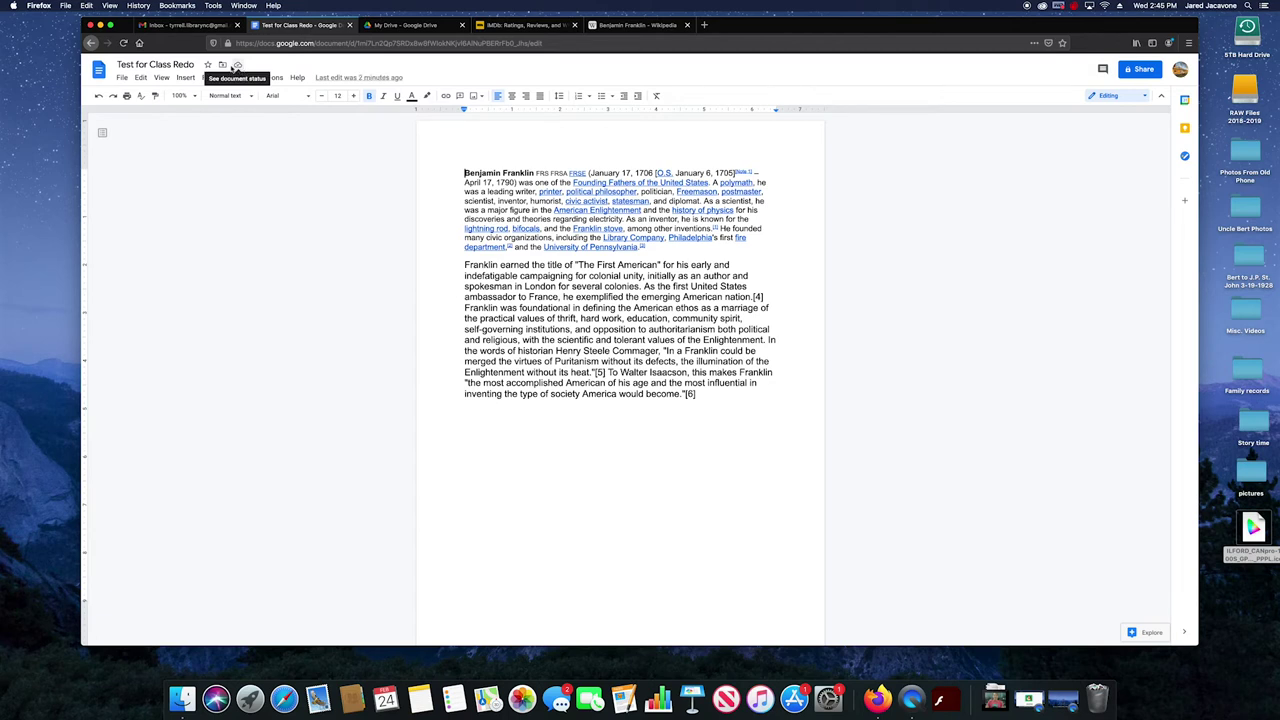
{"action": "left_click", "coordinate": [139, 79]}
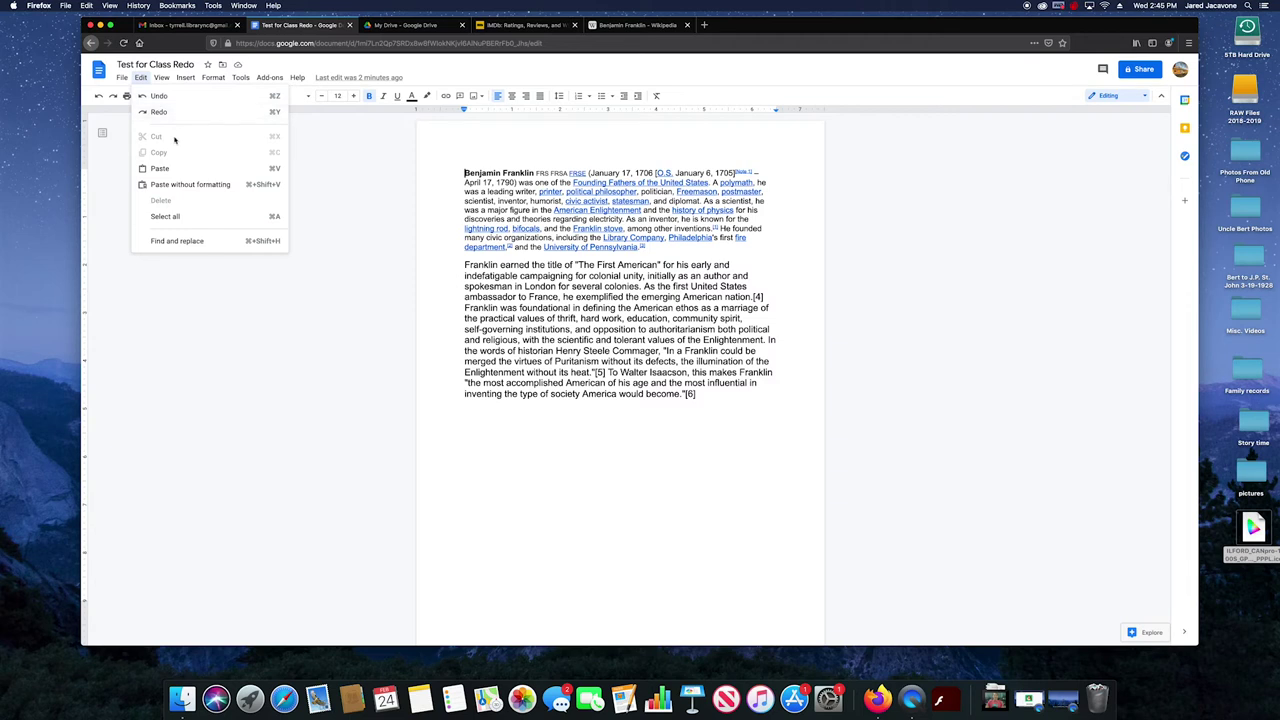
Highlight the second paragraph's first sentence, from 'Franklin earned the title' through 'several colonies.'
{"action": "left_click", "coordinate": [490, 276]}
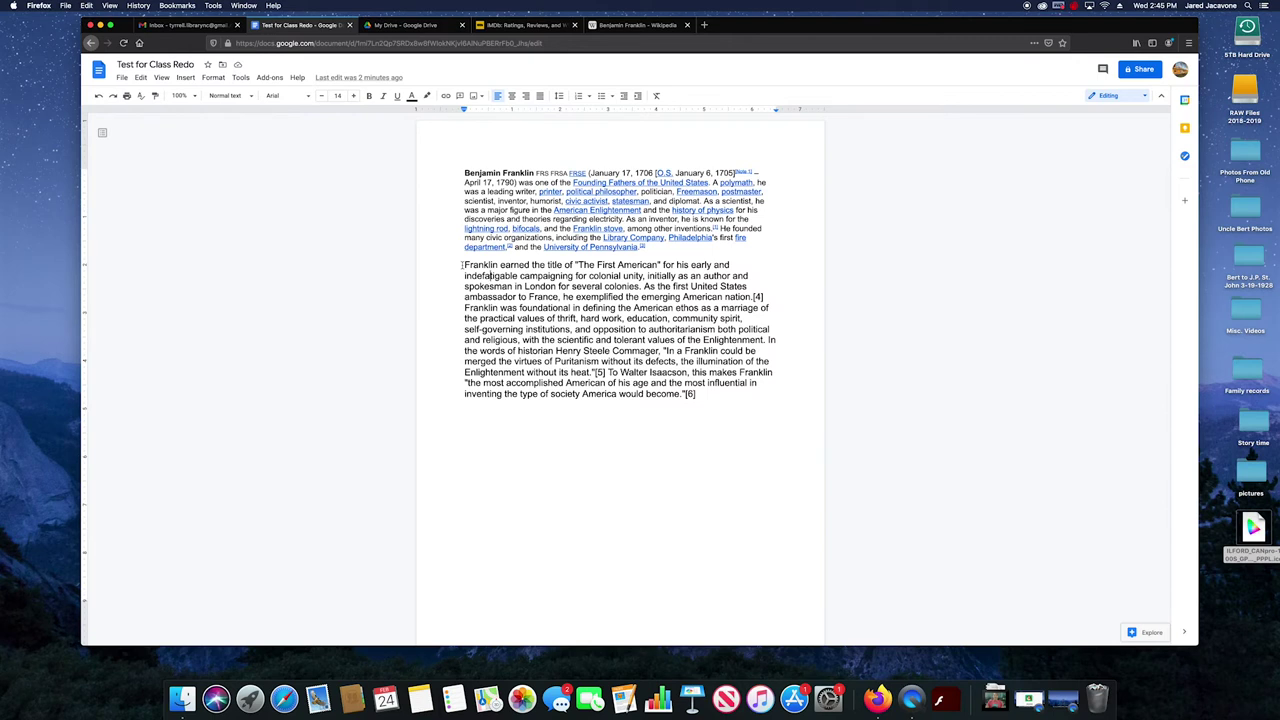
{"action": "left_click_drag", "start_coordinate": [464, 264], "coordinate": [636, 276]}
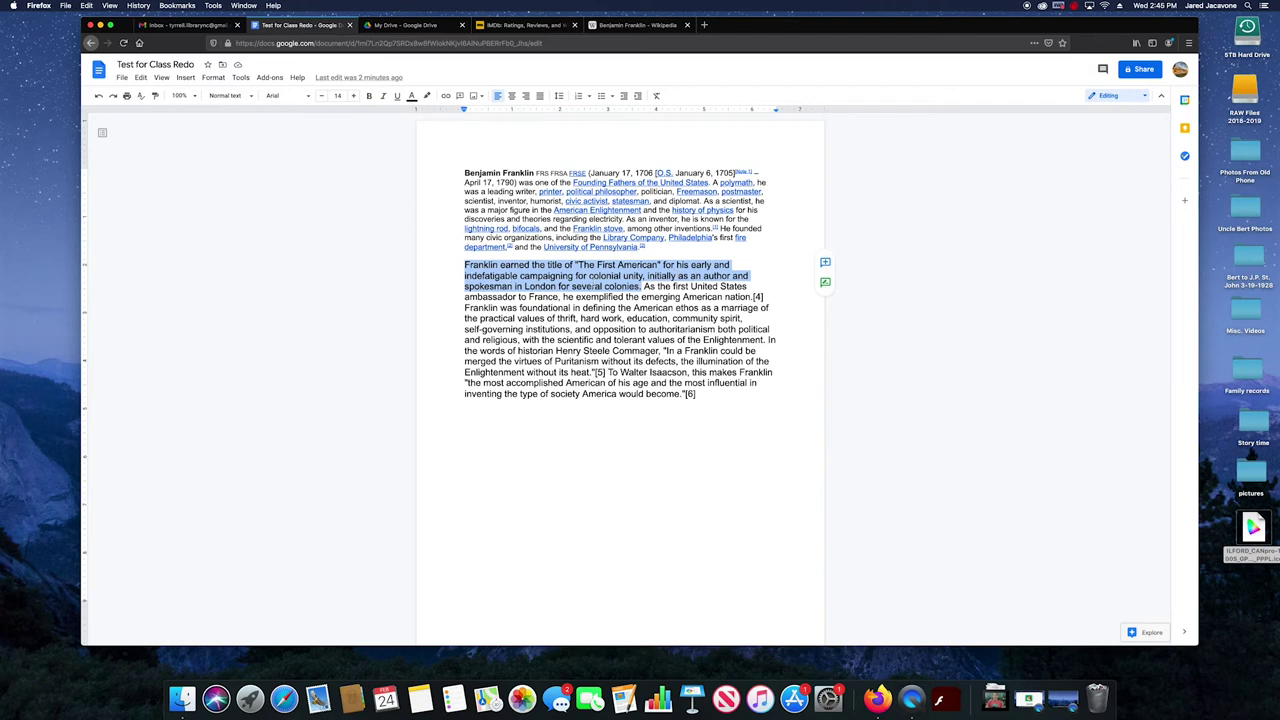
{"action": "key", "text": "Left"}
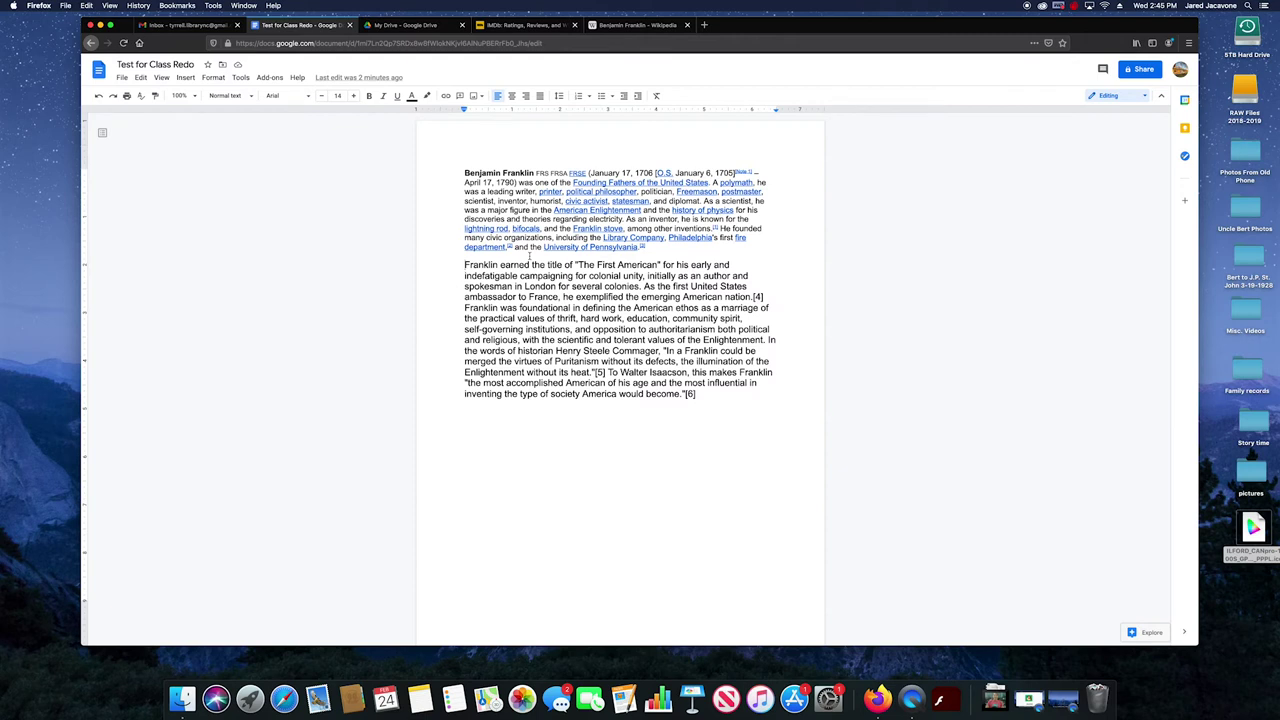
{"action": "left_click_drag", "start_coordinate": [464, 265], "coordinate": [484, 265]}
{"action": "mouse_move", "coordinate": [497, 265]}
{"action": "left_mouse_down"}
{"action": "mouse_move", "coordinate": [646, 276]}
{"action": "mouse_move", "coordinate": [642, 287]}
{"action": "left_mouse_up"}
{"action": "key", "text": "super+c"}
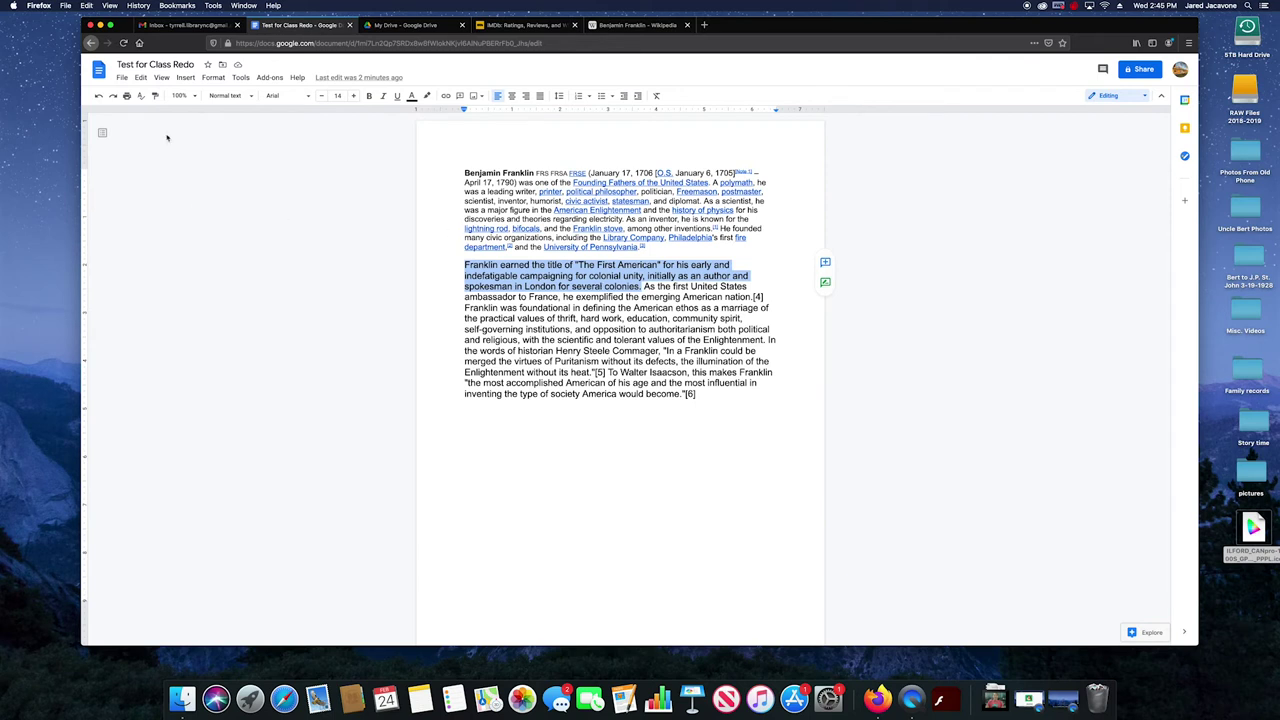
{"action": "left_click", "coordinate": [140, 79]}
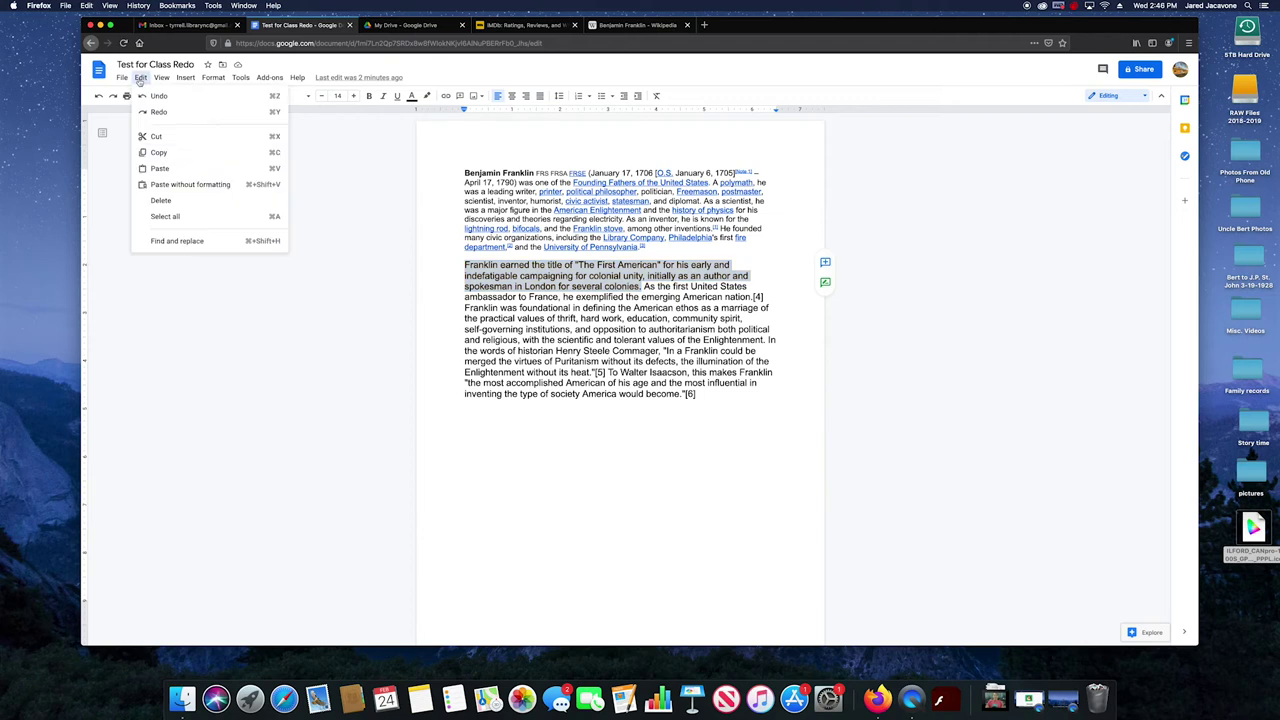
Cut 'Franklin earned the title… several colonies.' via Edit > Cut and paste it back with Cmd+V
{"action": "left_click", "coordinate": [167, 138]}
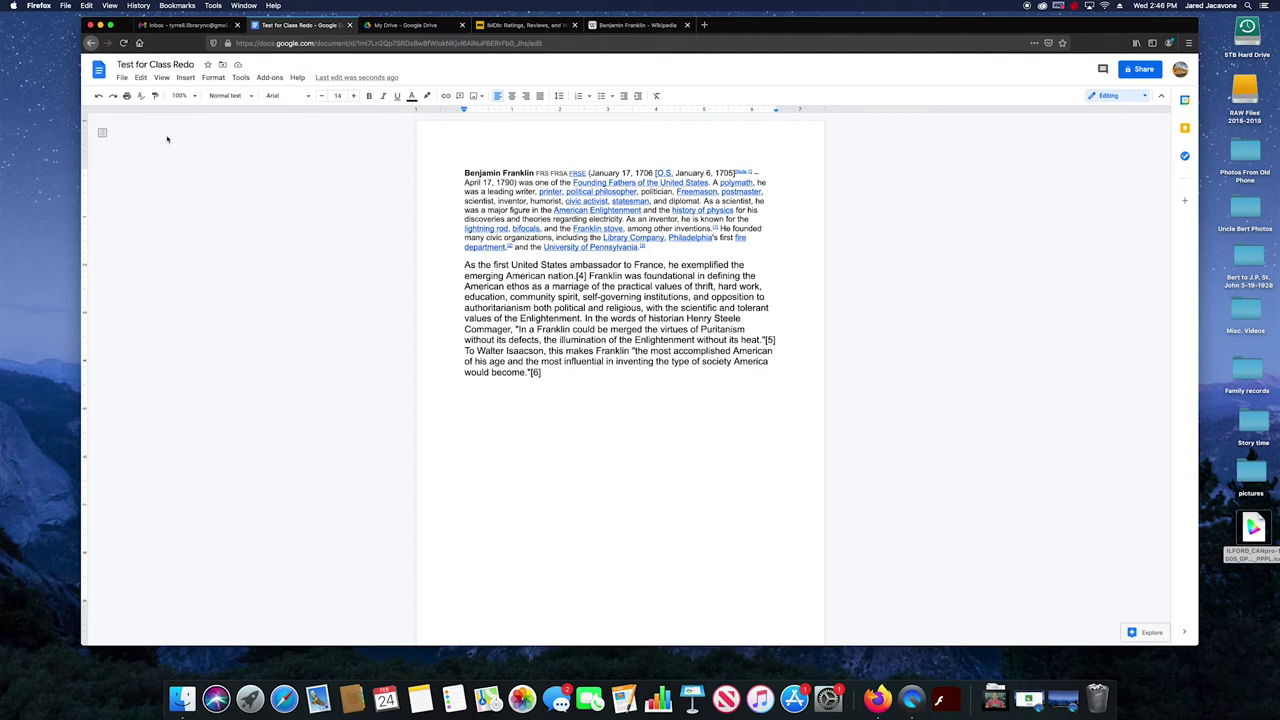
{"action": "key", "text": "super+v"}
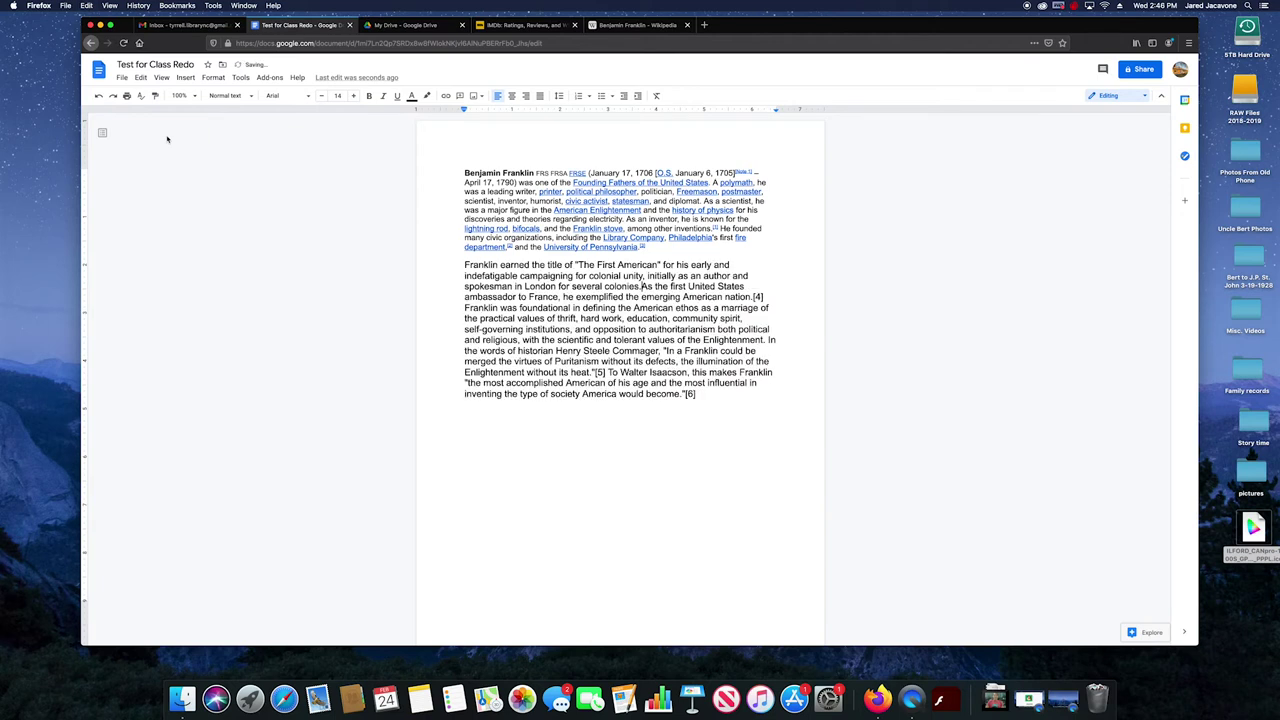
Add the missing space after 'colonies.' and copy the whole second paragraph
{"action": "left_click", "coordinate": [641, 286]}
{"action": "left_click", "coordinate": [142, 79]}
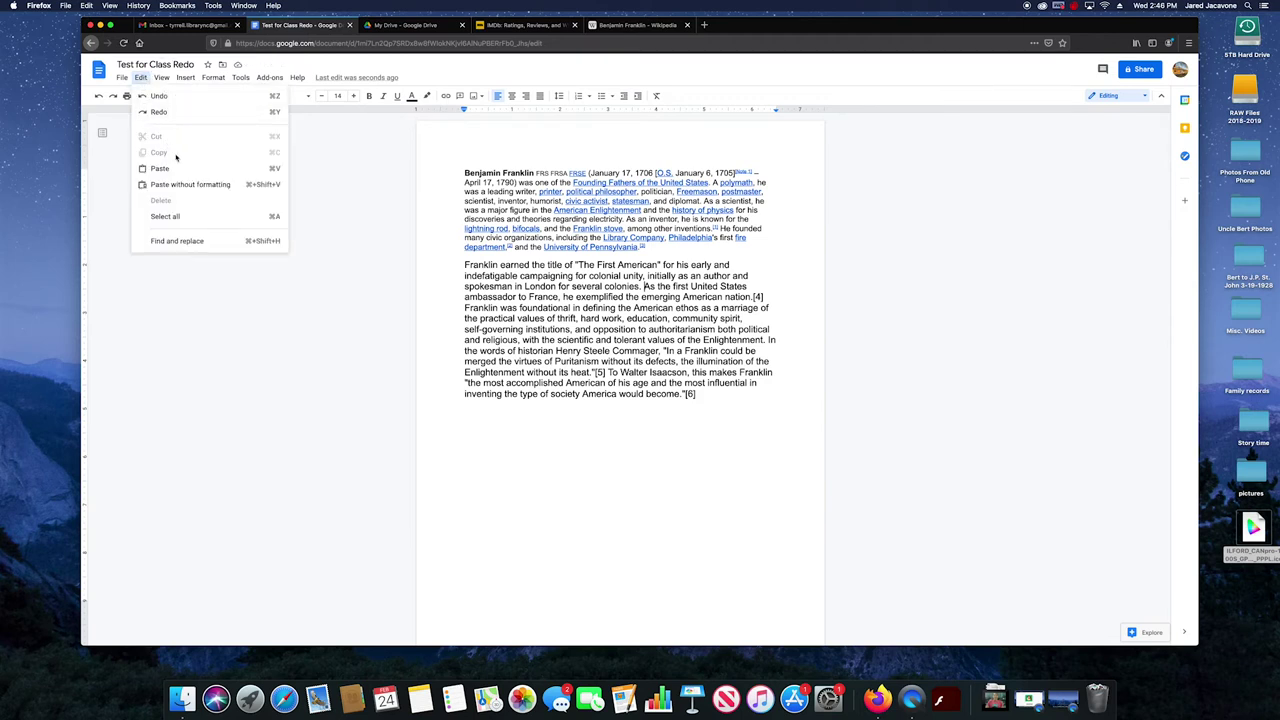
{"action": "left_click_drag", "start_coordinate": [714, 401], "coordinate": [463, 265]}
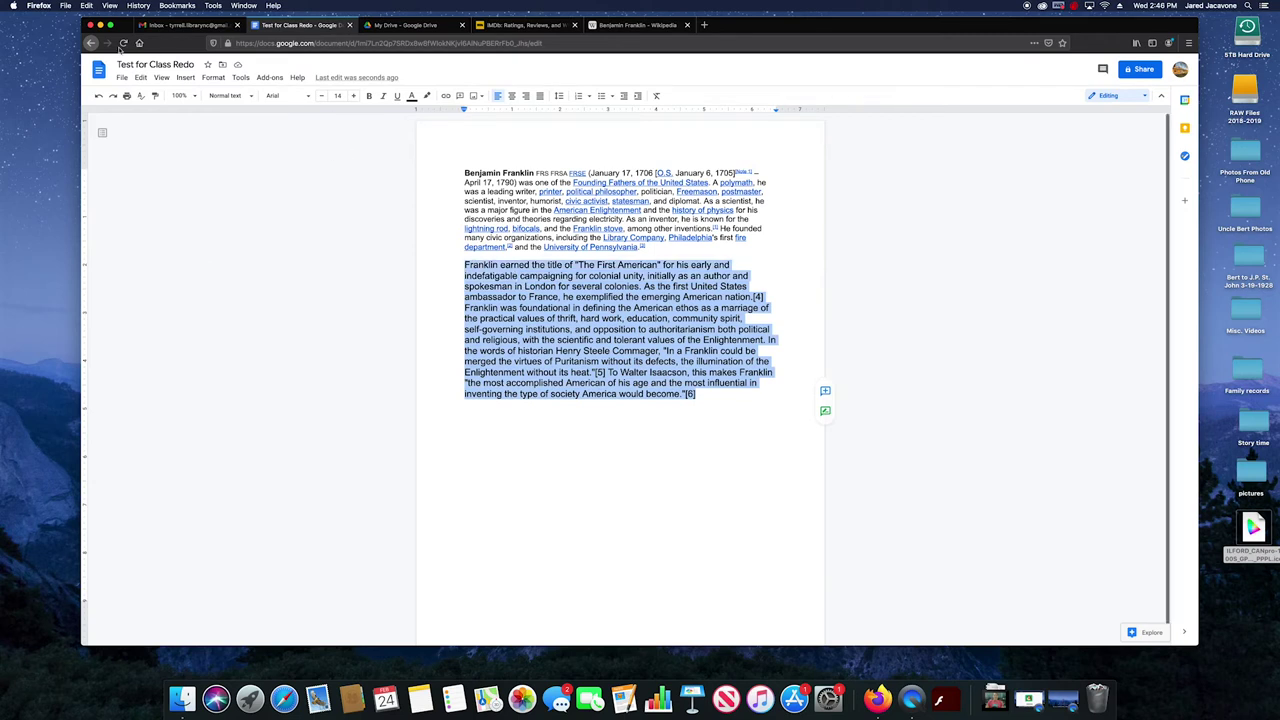
{"action": "left_click", "coordinate": [141, 78]}
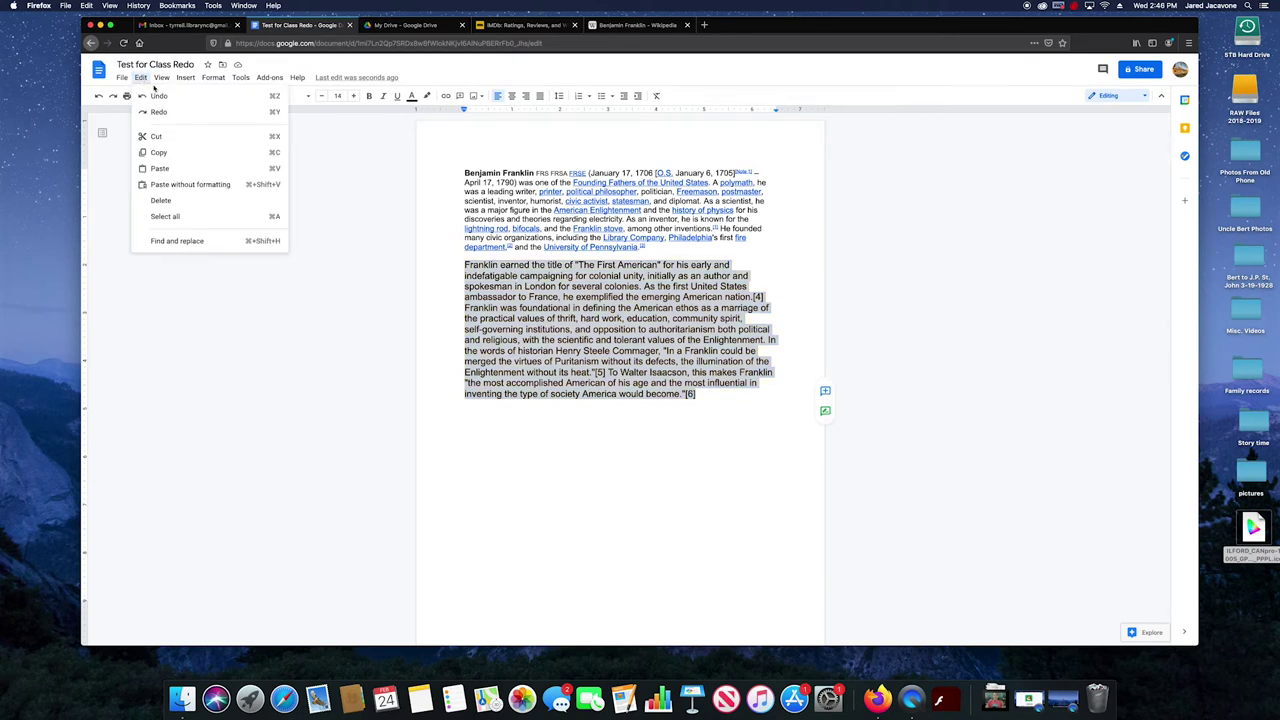
{"action": "left_click", "coordinate": [172, 157]}
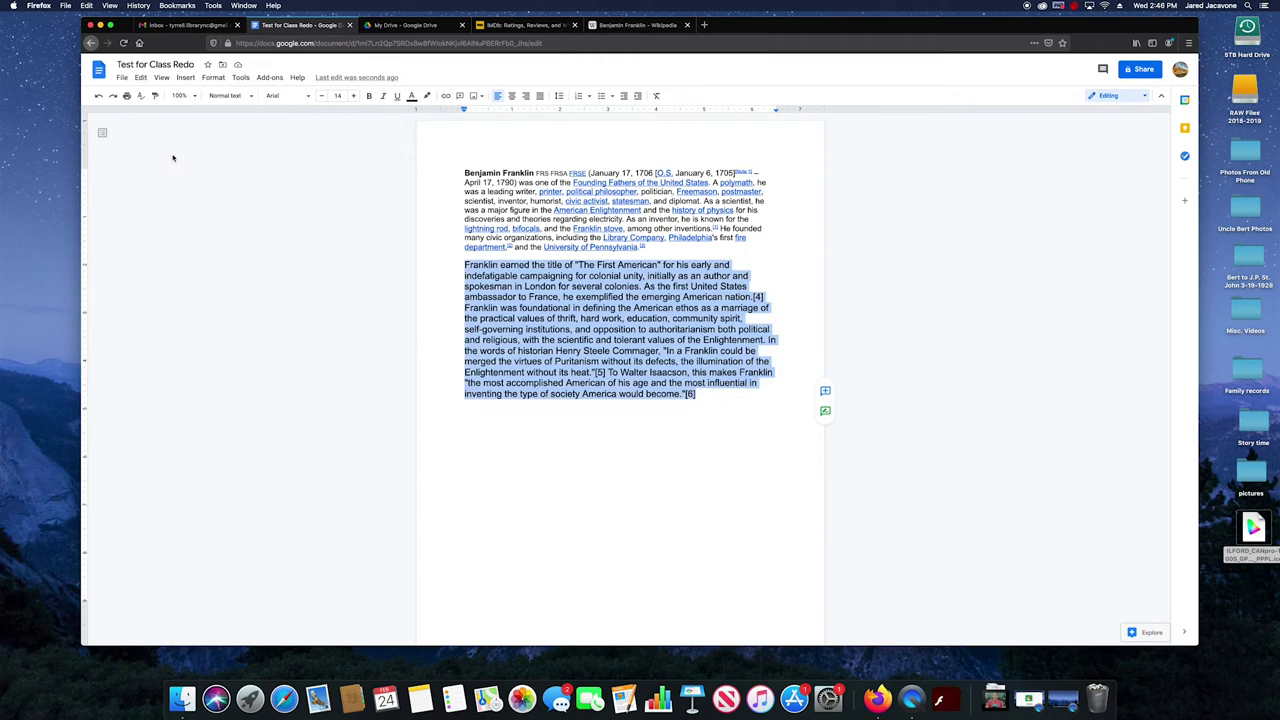
Add an empty line below the paragraph, paste a copy, undo the duplicate, and try pasting again
{"action": "left_click", "coordinate": [603, 308]}
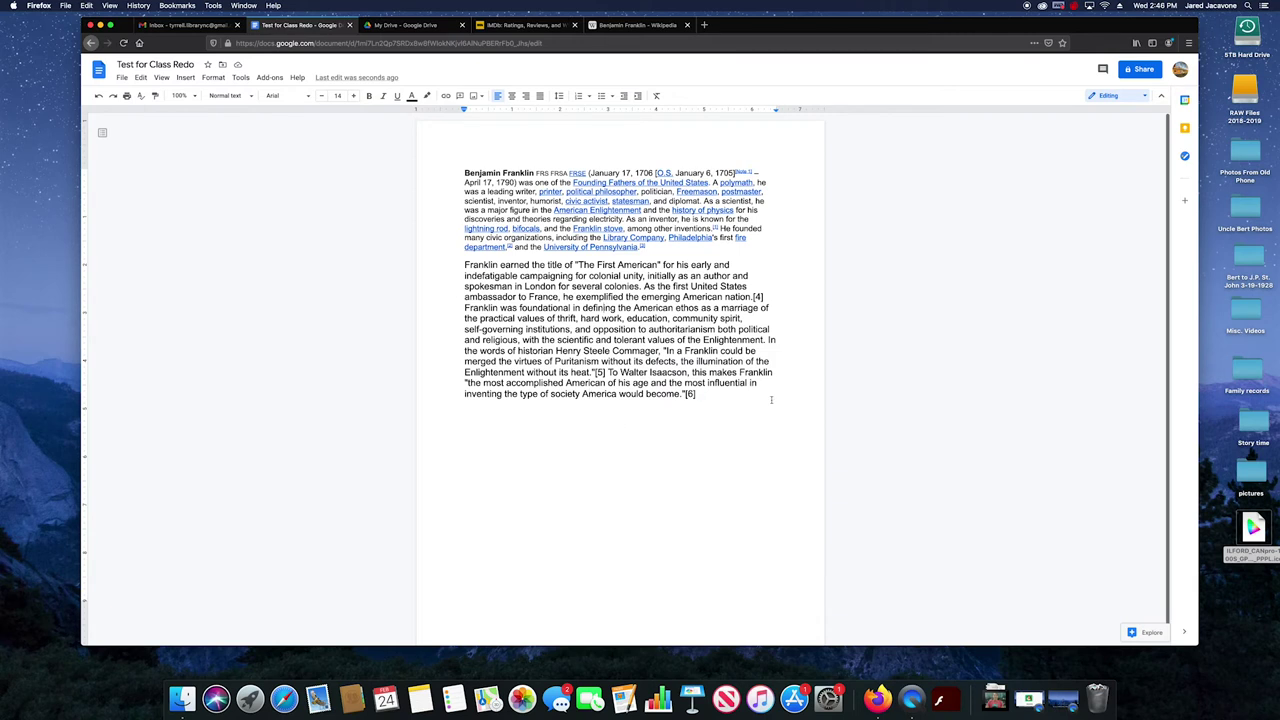
{"action": "key", "text": "Return"}
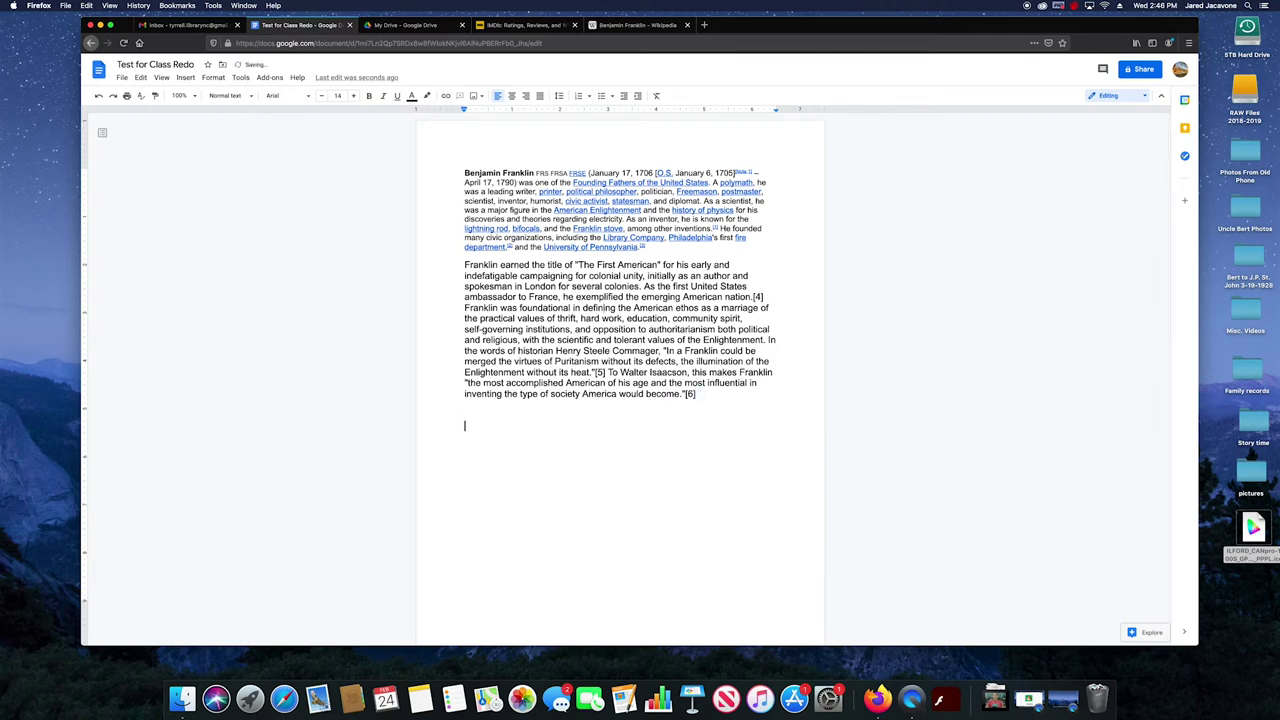
{"action": "key", "text": "super+v"}
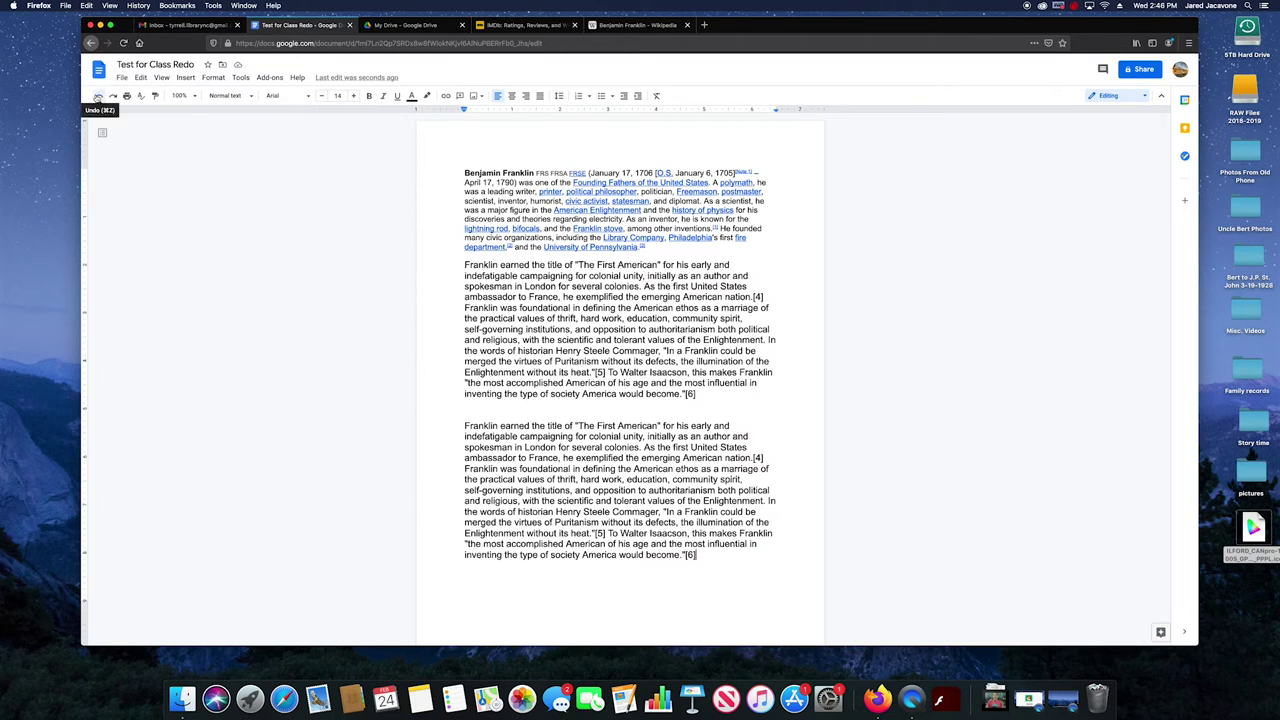
{"action": "left_click", "coordinate": [98, 95]}
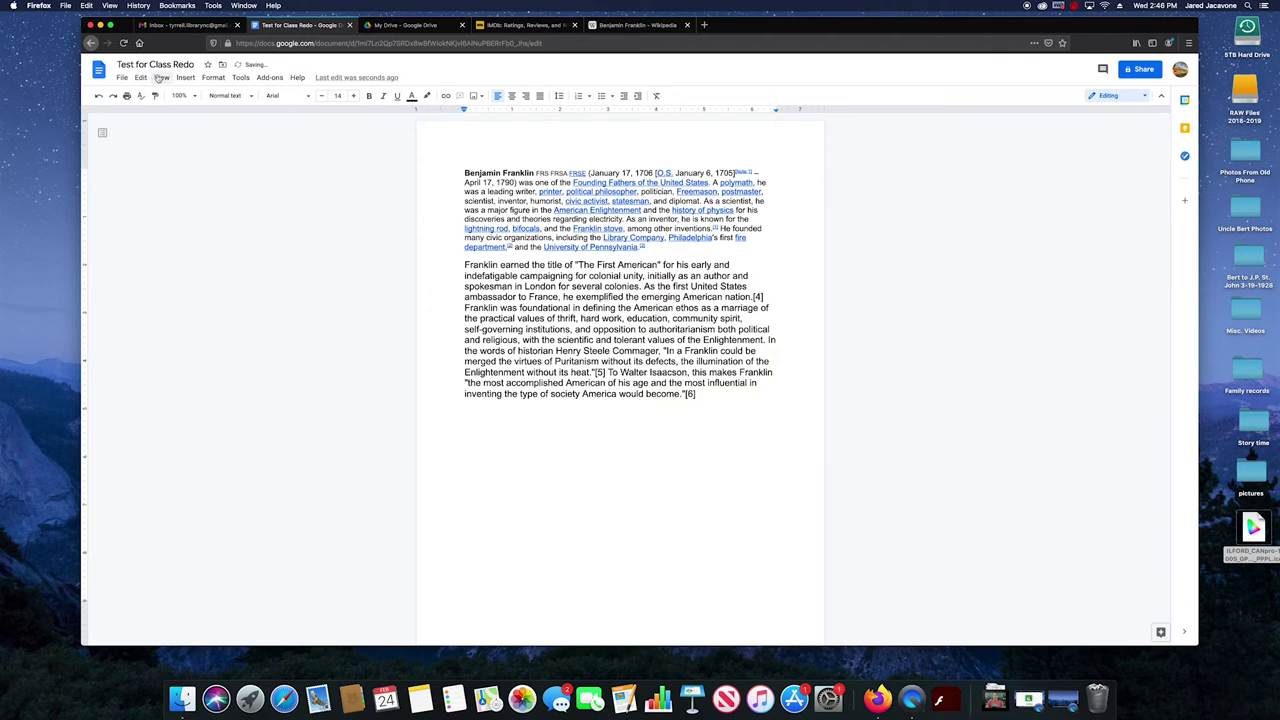
{"action": "left_click", "coordinate": [142, 78]}
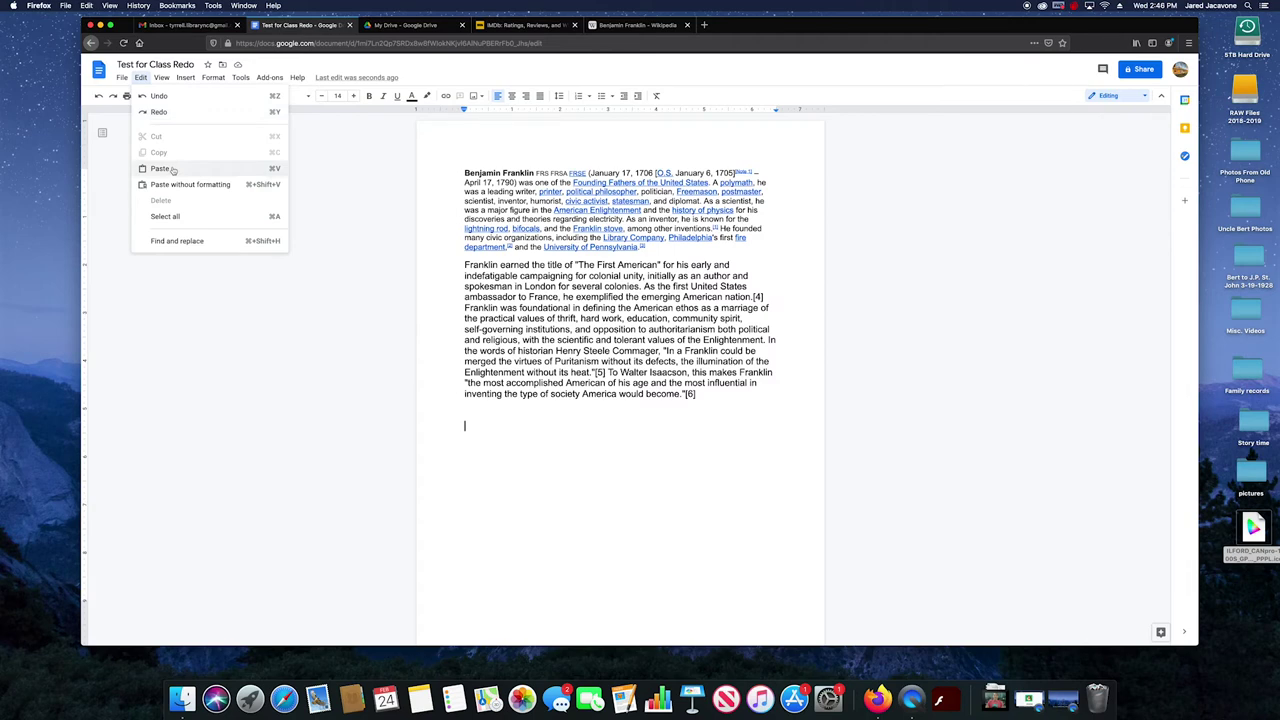
{"action": "left_click", "coordinate": [172, 169]}
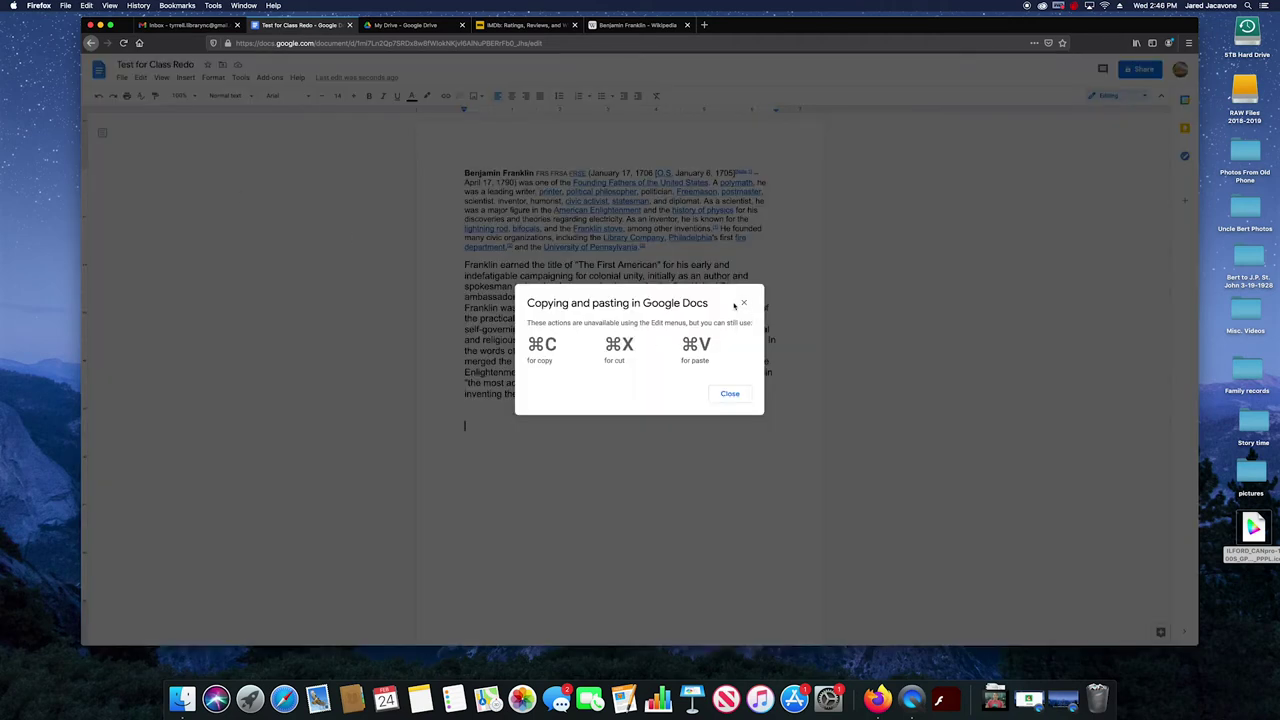
Dismiss the copy-and-paste notice, select all the document text, then click in the page to deselect it
{"action": "left_click", "coordinate": [743, 303]}
{"action": "left_click", "coordinate": [141, 77]}
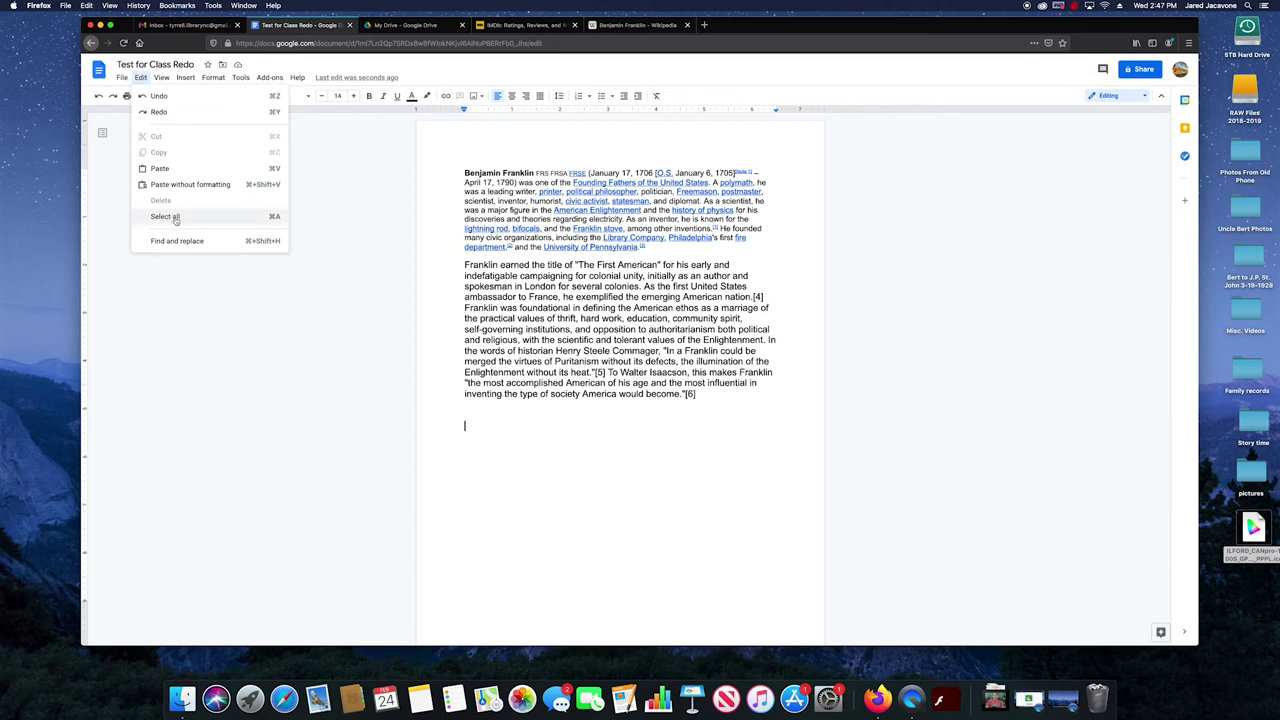
{"action": "left_click", "coordinate": [165, 217]}
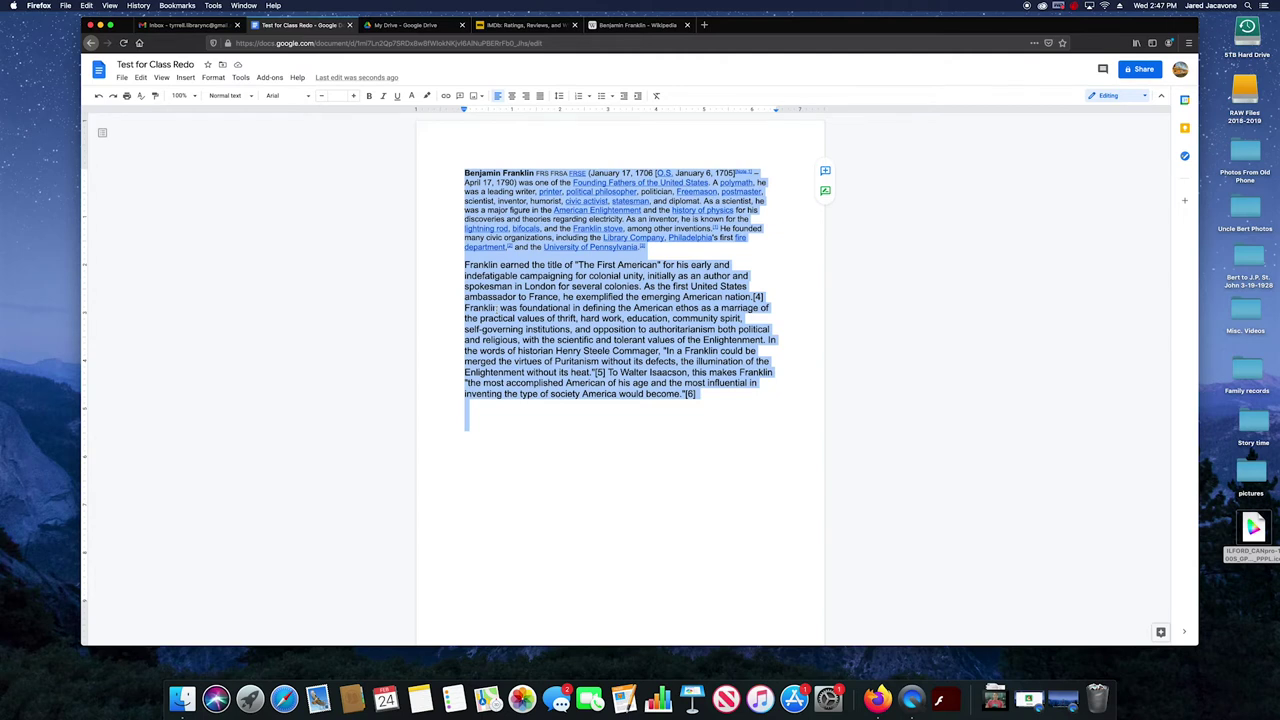
{"action": "left_click", "coordinate": [559, 329]}
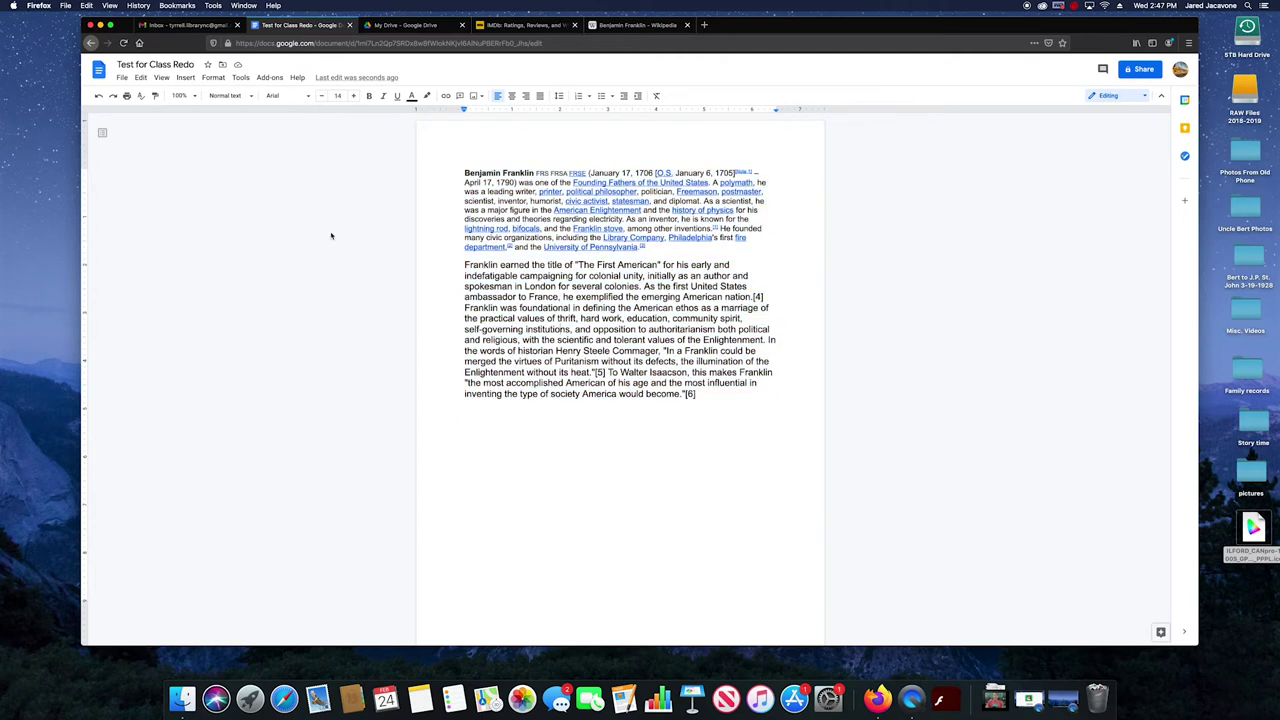
{"action": "left_click", "coordinate": [141, 77]}
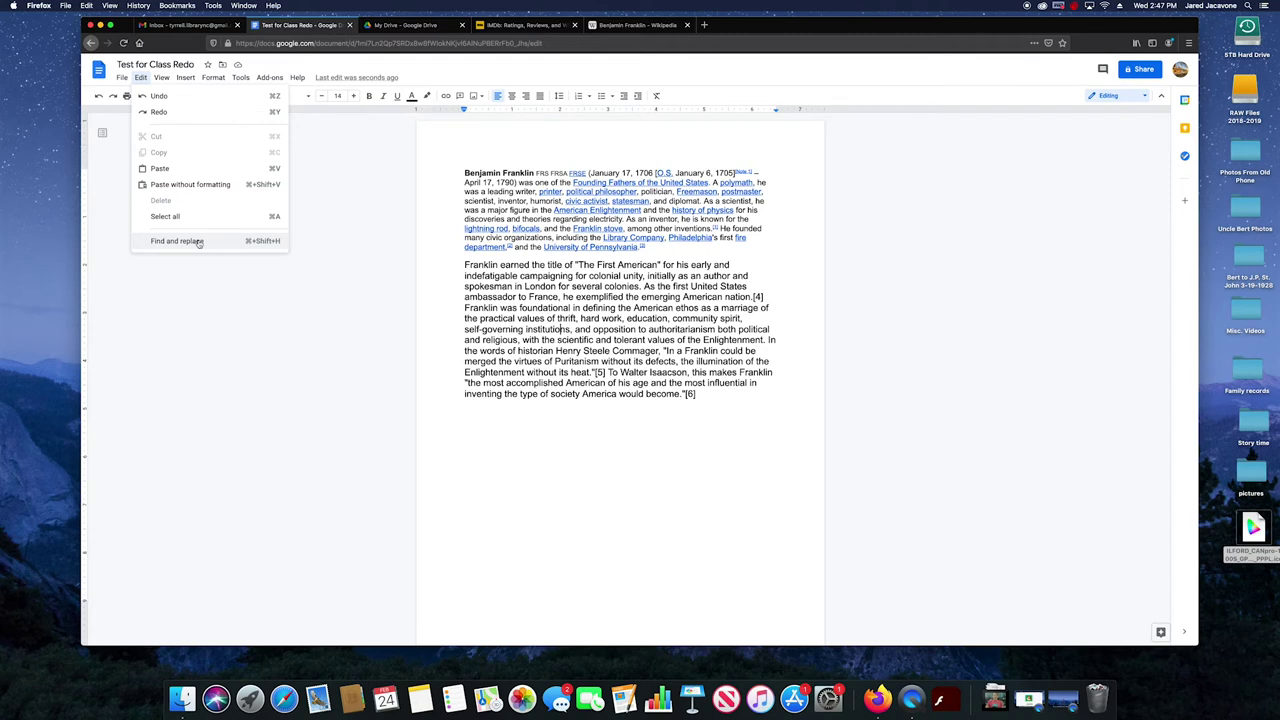
Search for 'America' with an empty Replace with field, jump to the next match, and move the dialog aside
{"action": "left_click", "coordinate": [199, 242]}
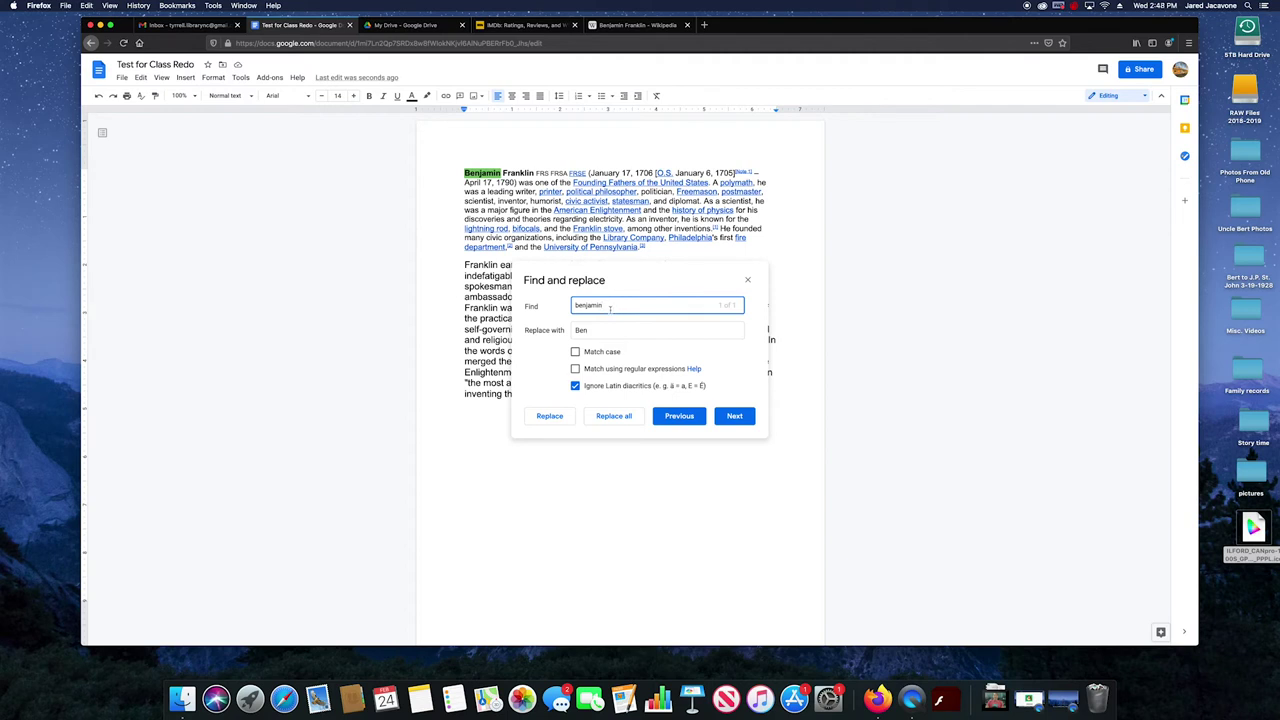
{"action": "left_click", "coordinate": [589, 334]}
{"action": "key", "text": "super+a"}
{"action": "key", "text": "BackSpace"}
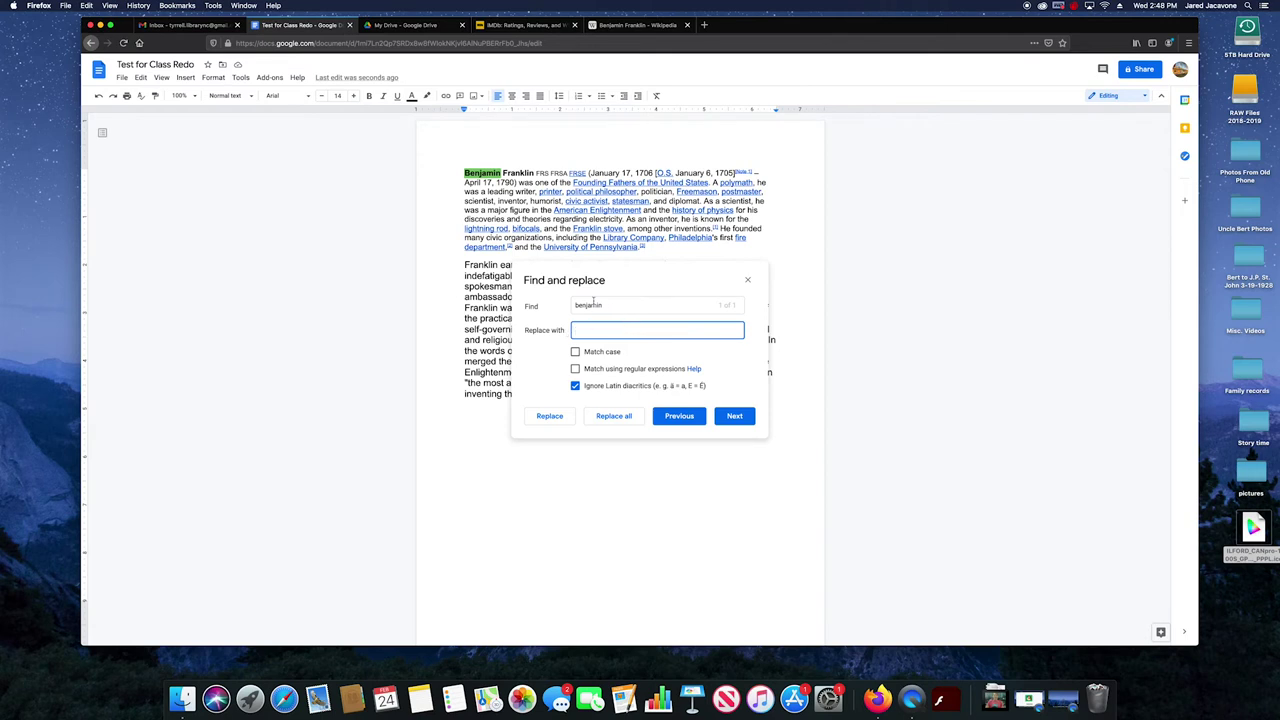
{"action": "key", "text": "shift+Tab"}
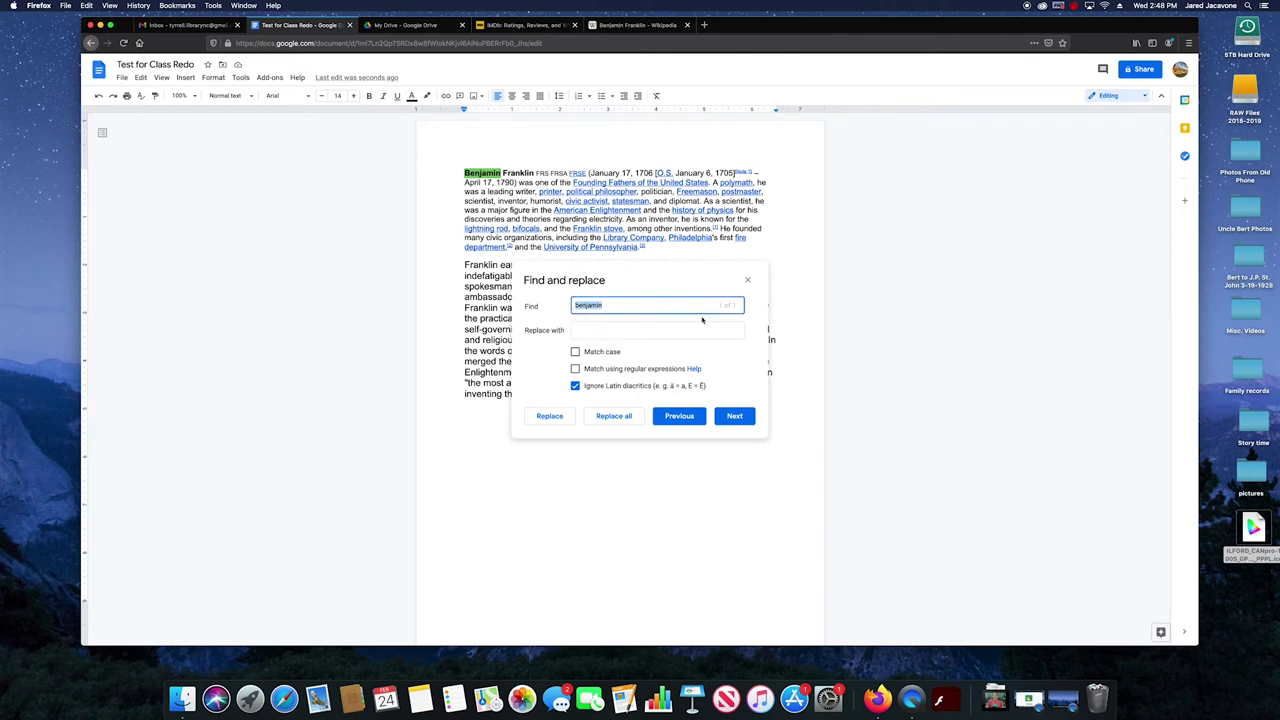
{"action": "type", "text": "America"}
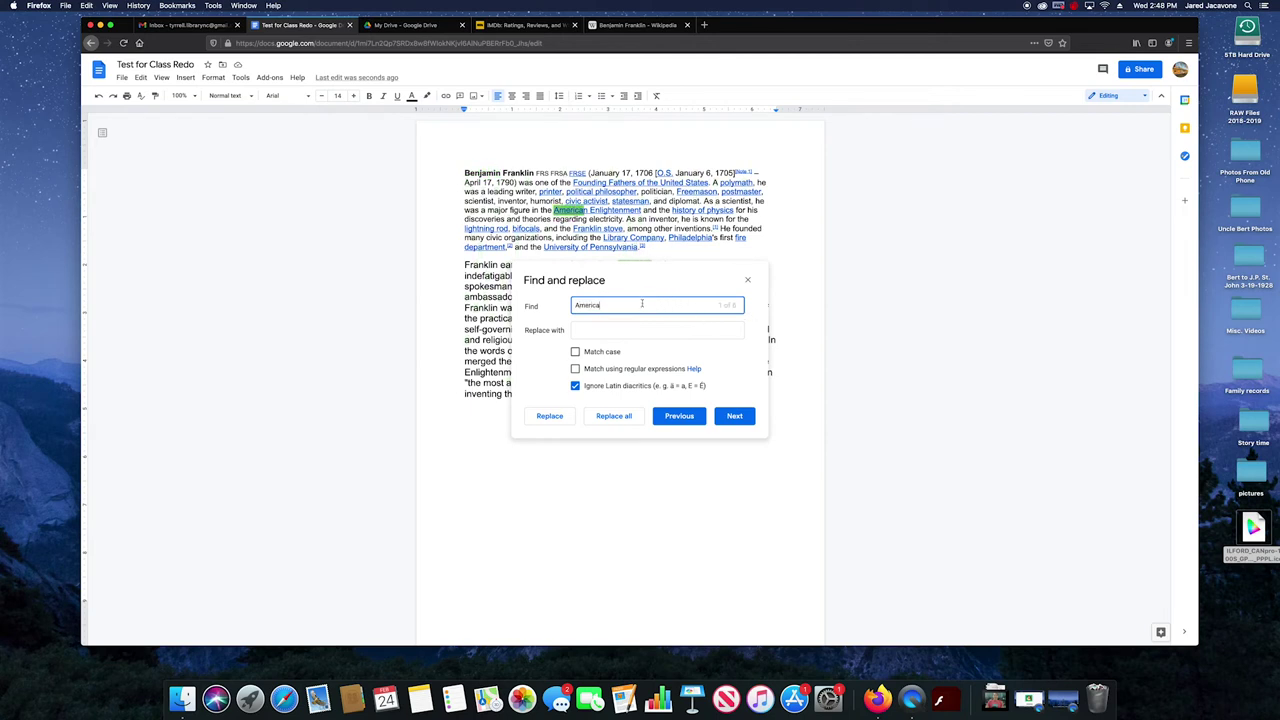
{"action": "left_click_drag", "start_coordinate": [663, 272], "coordinate": [684, 288]}
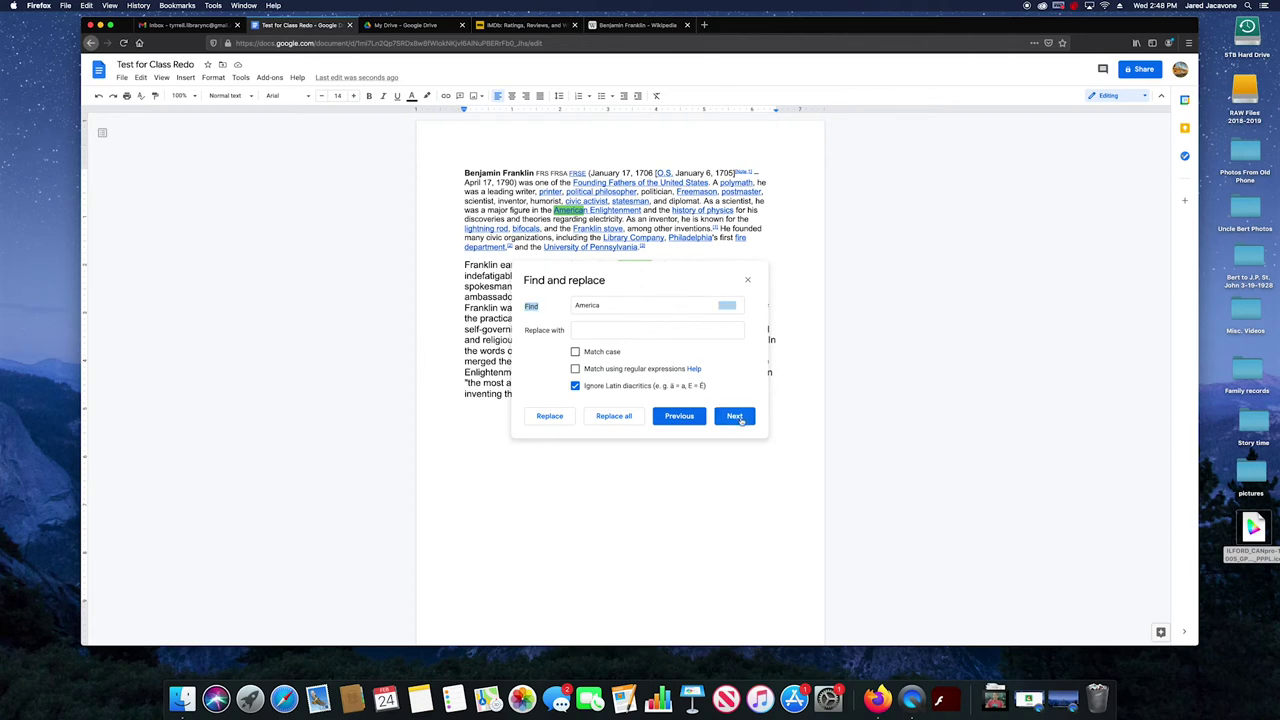
{"action": "left_click", "coordinate": [735, 419]}
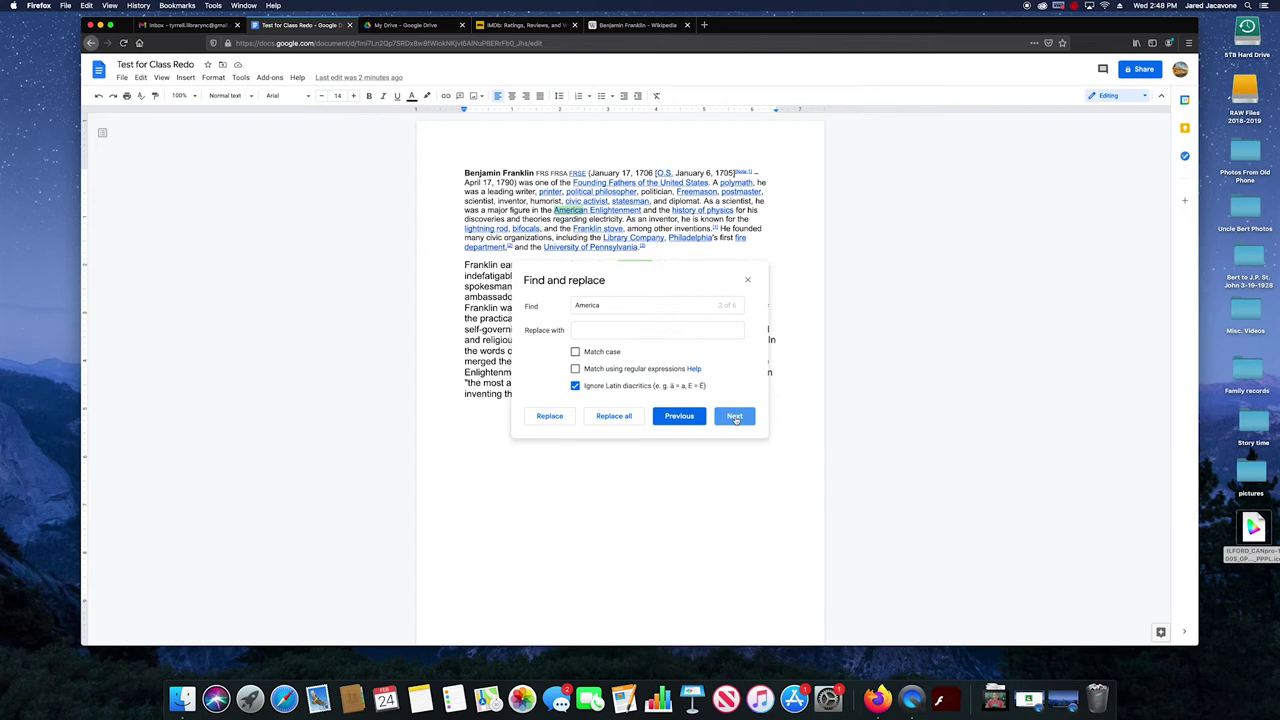
{"action": "mouse_move", "coordinate": [693, 293]}
{"action": "left_mouse_down"}
{"action": "mouse_move", "coordinate": [825, 390]}
{"action": "mouse_move", "coordinate": [990, 318]}
{"action": "left_mouse_up"}
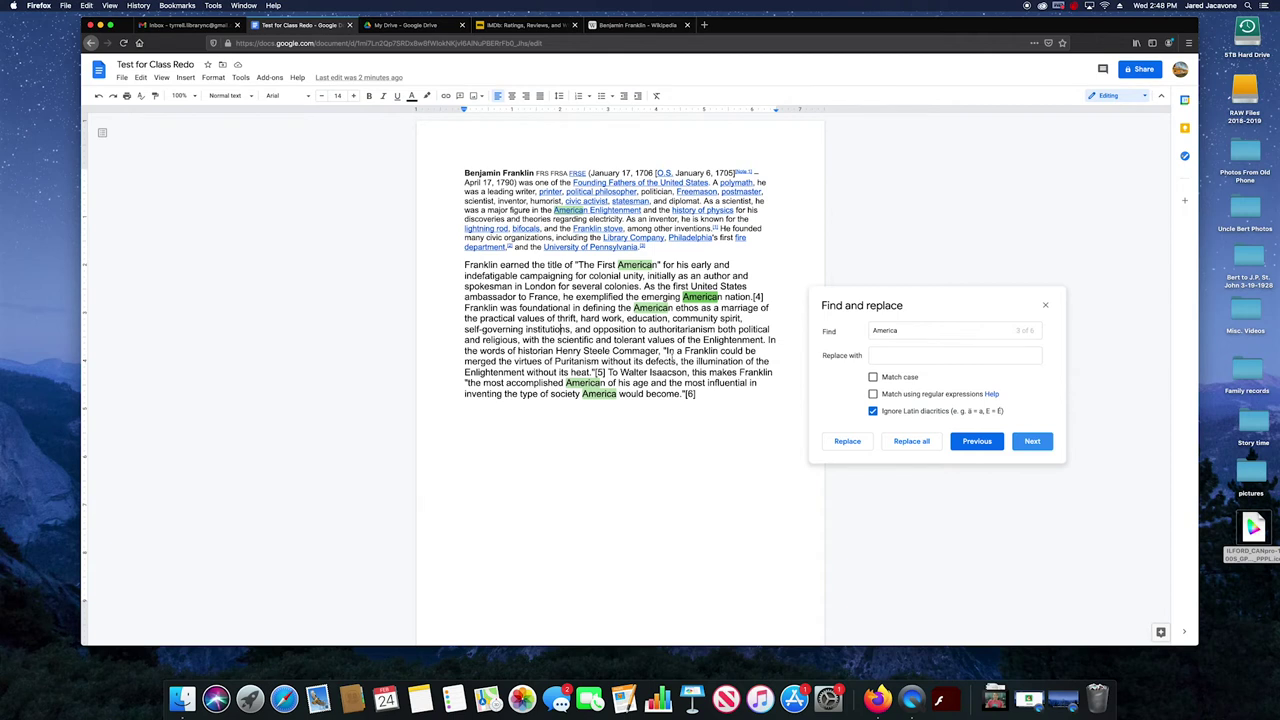
{"action": "left_click", "coordinate": [914, 358]}
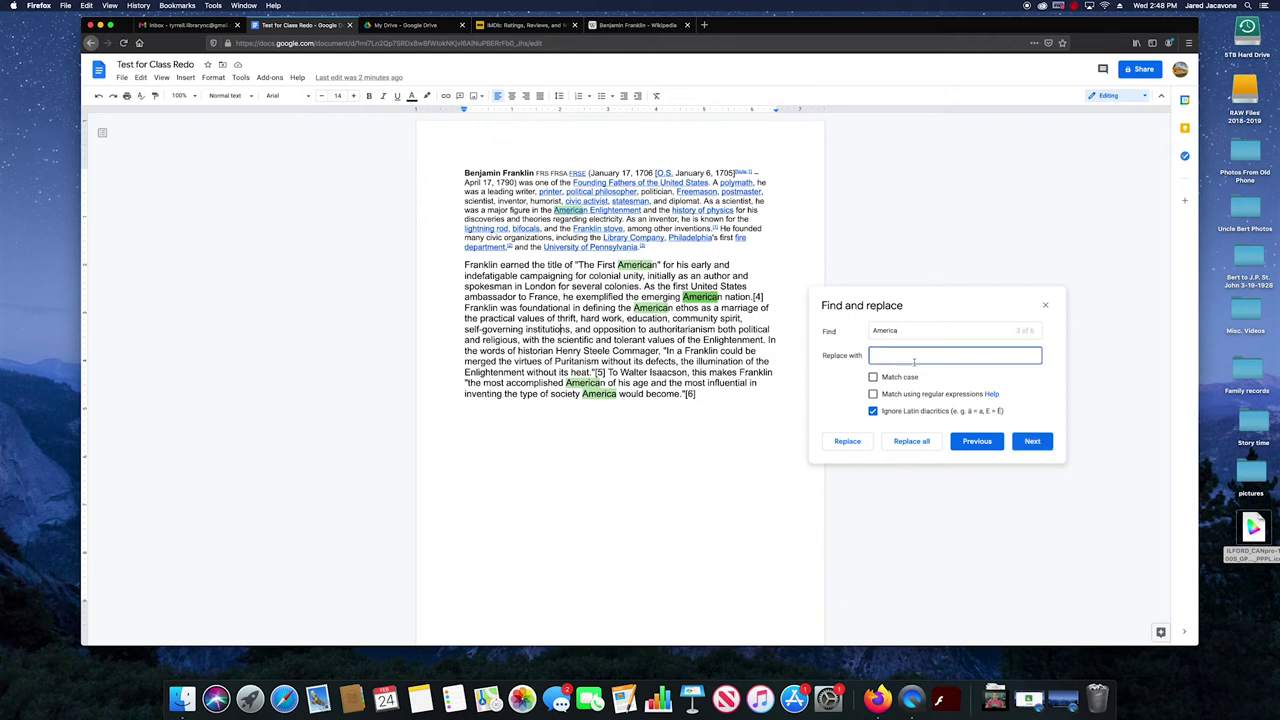
Change the search term to lowercase 'benjamin', toggling Match case and Ignore Latin diacritics off and back
{"action": "key", "text": "shift+Tab"}
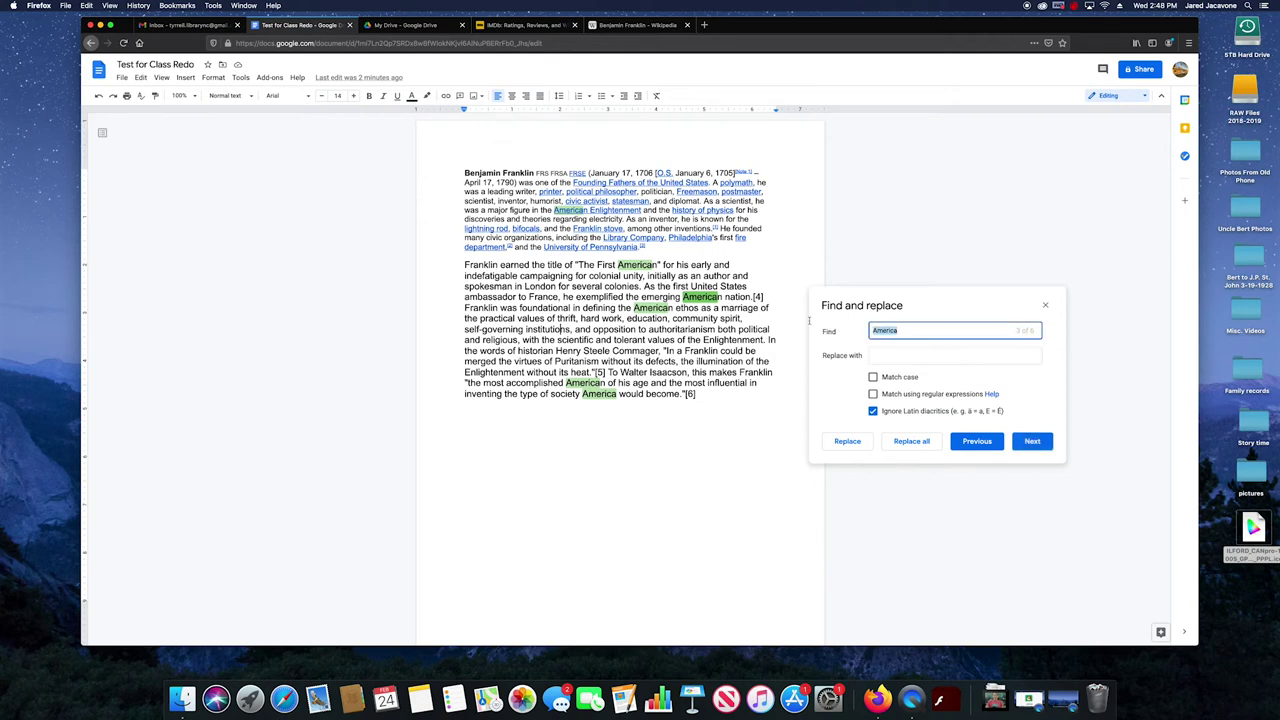
{"action": "type", "text": "Benjamin"}
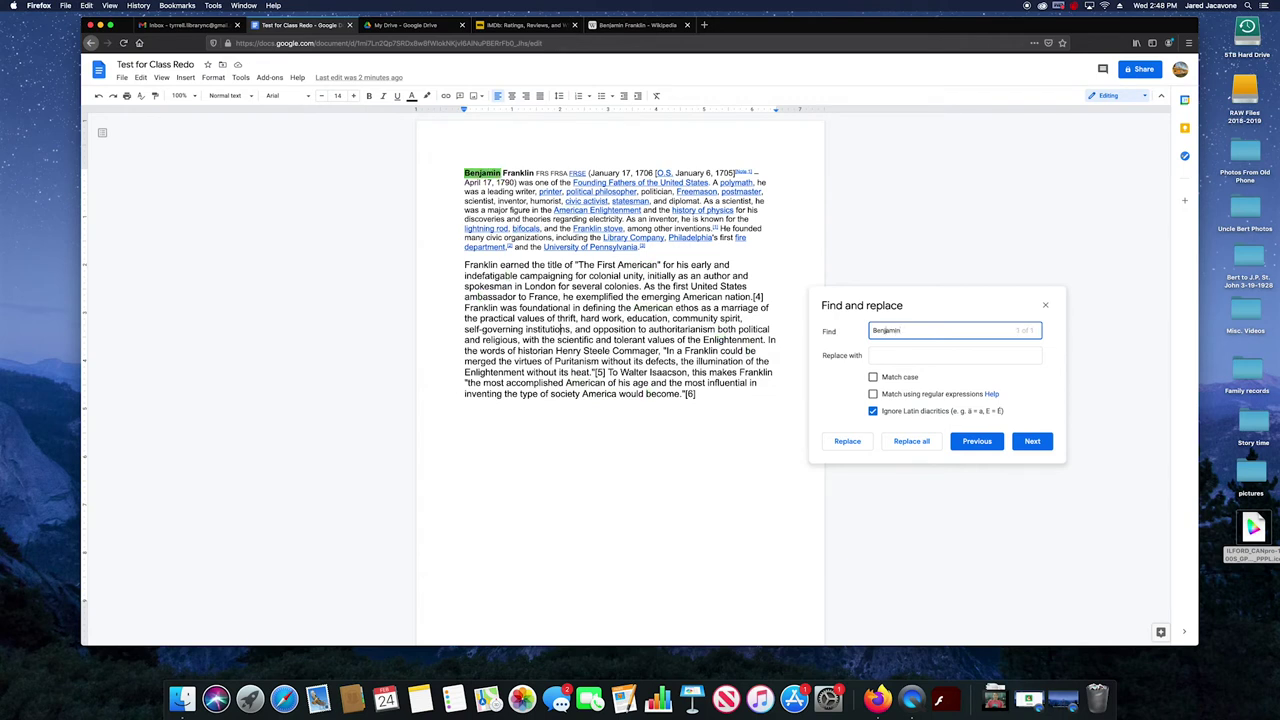
{"action": "key", "text": "BackSpace"}
{"action": "type", "text": "b"}
{"action": "left_click", "coordinate": [888, 379]}
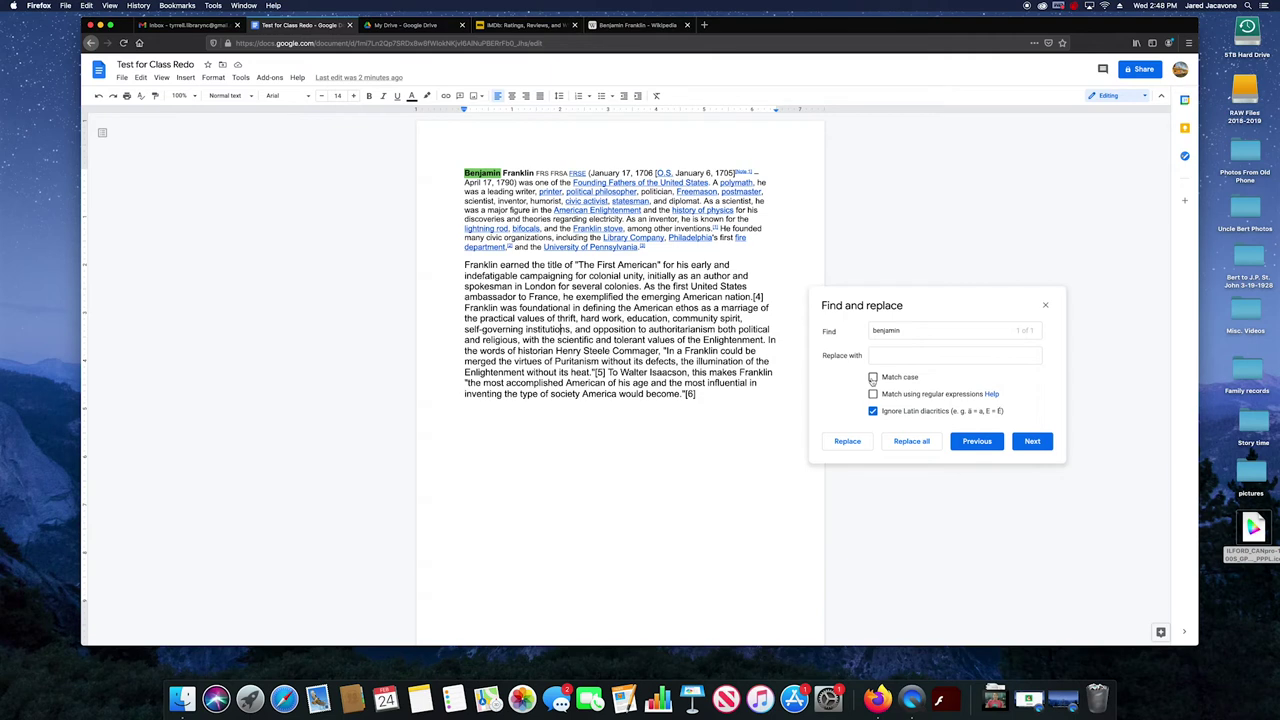
{"action": "left_click", "coordinate": [873, 378]}
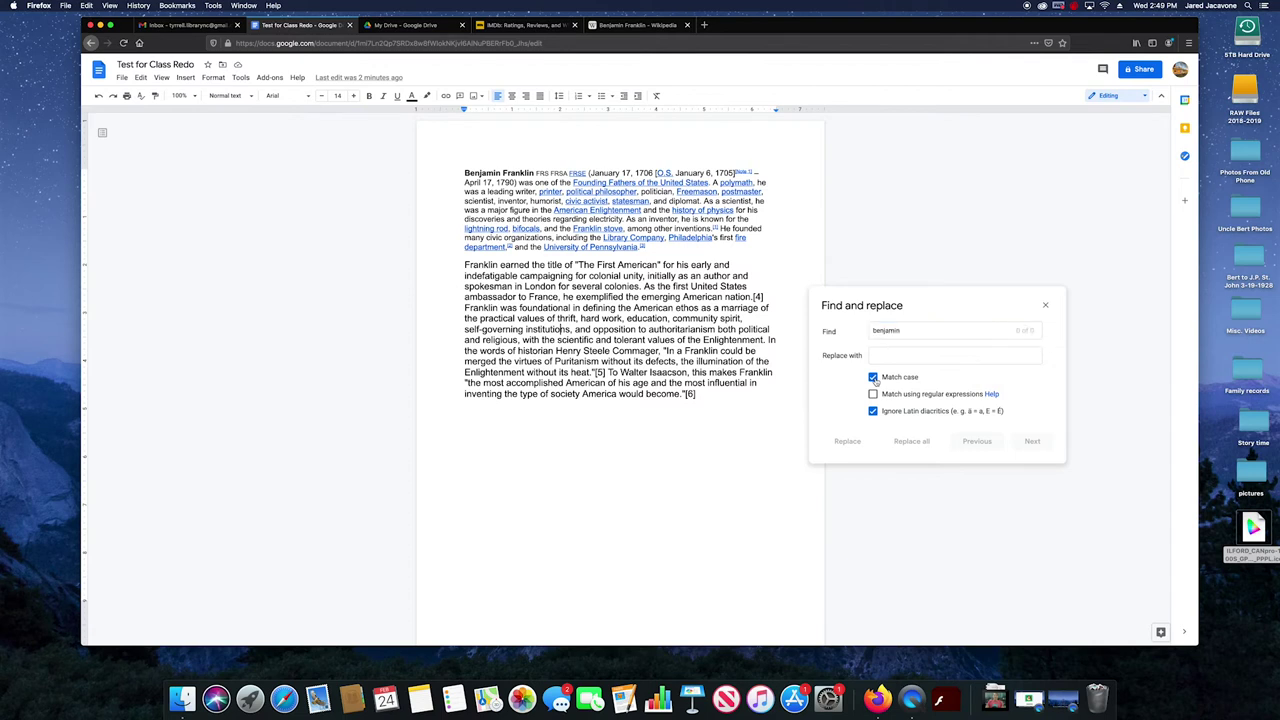
{"action": "left_click", "coordinate": [873, 378]}
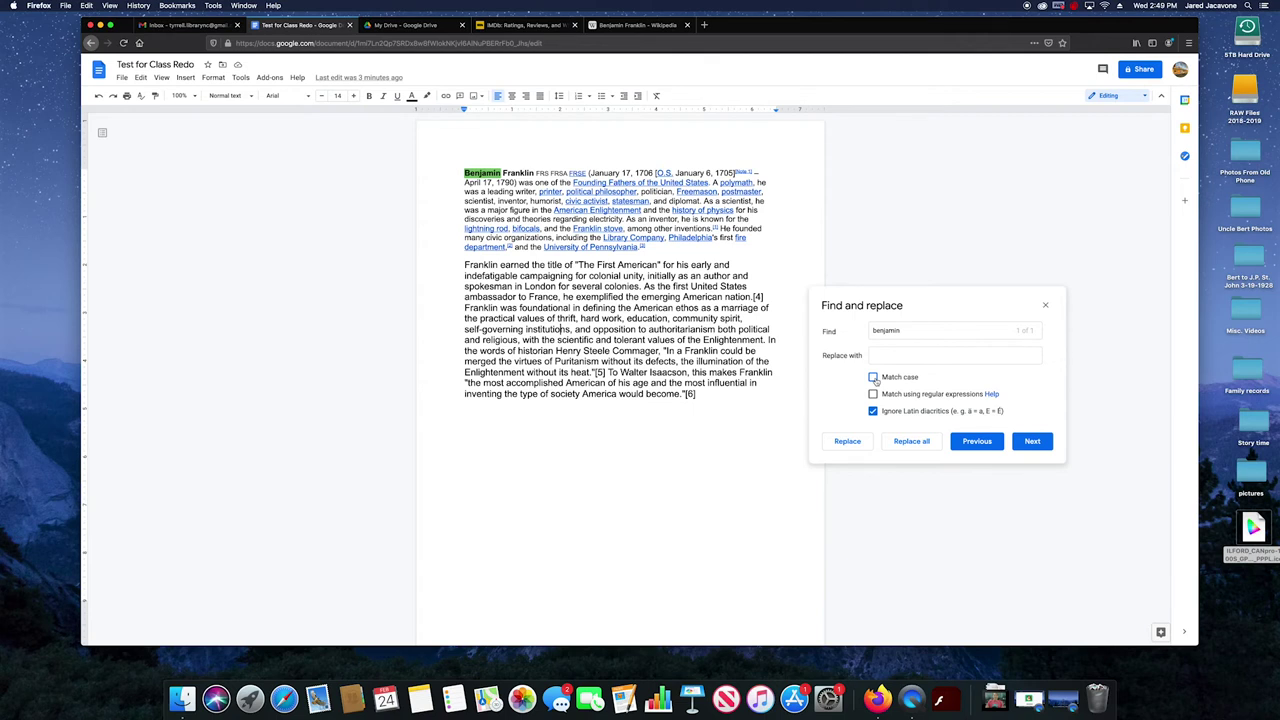
{"action": "left_click", "coordinate": [873, 411]}
{"action": "left_click", "coordinate": [873, 411]}
Enter 'Ben' as the replacement, Replace all occurrences of 'benjamin', and close the Find and replace box
{"action": "left_click", "coordinate": [880, 353]}
{"action": "type", "text": "Ben"}
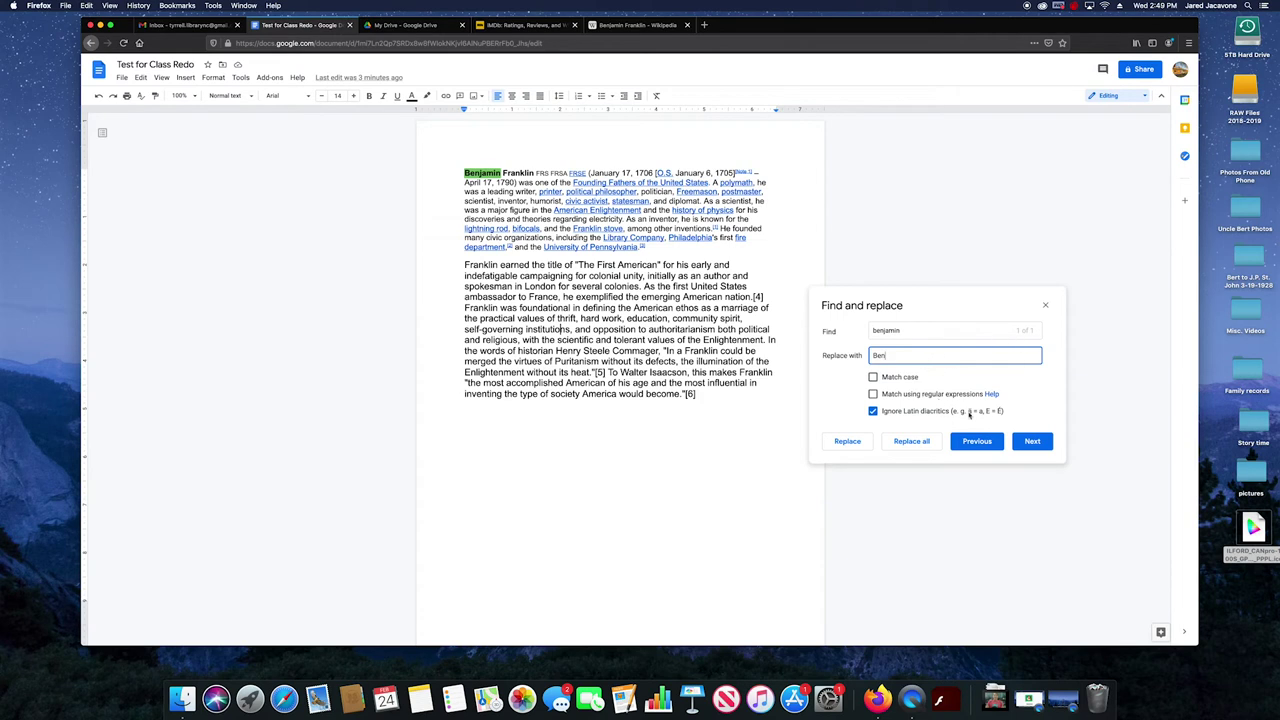
{"action": "left_click", "coordinate": [842, 446]}
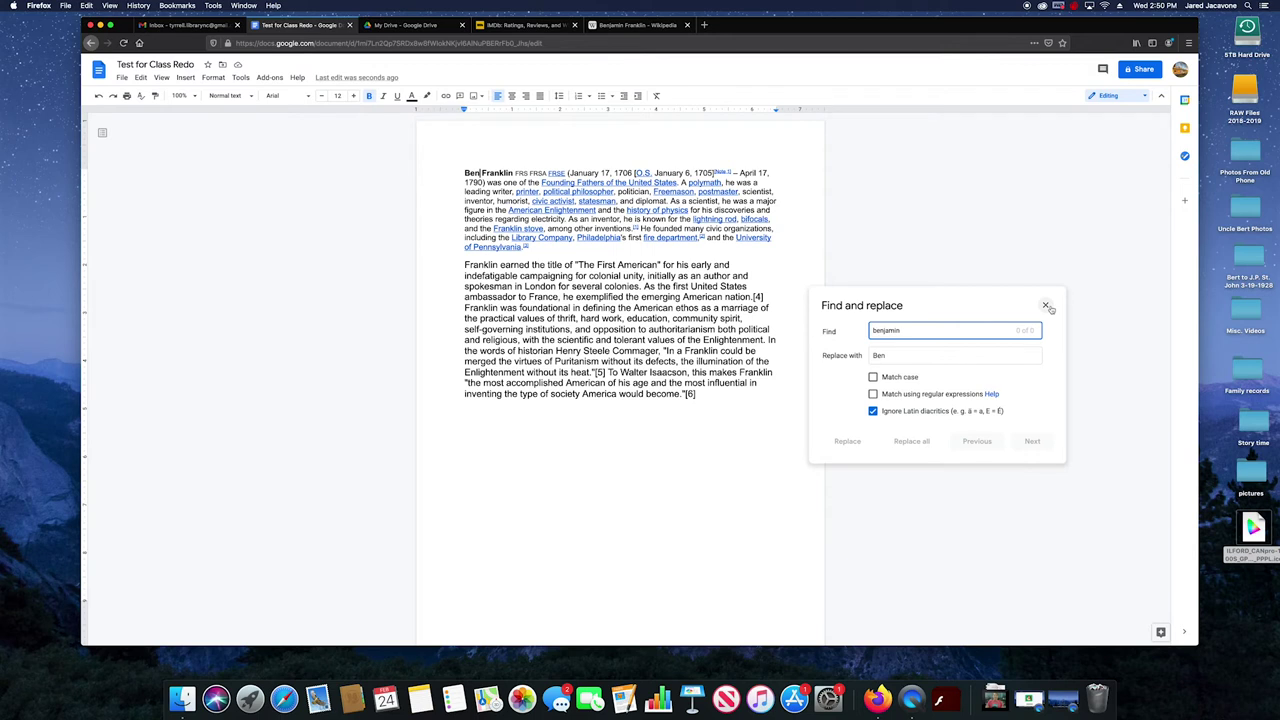
{"action": "left_click_drag", "start_coordinate": [1048, 308], "coordinate": [844, 289]}
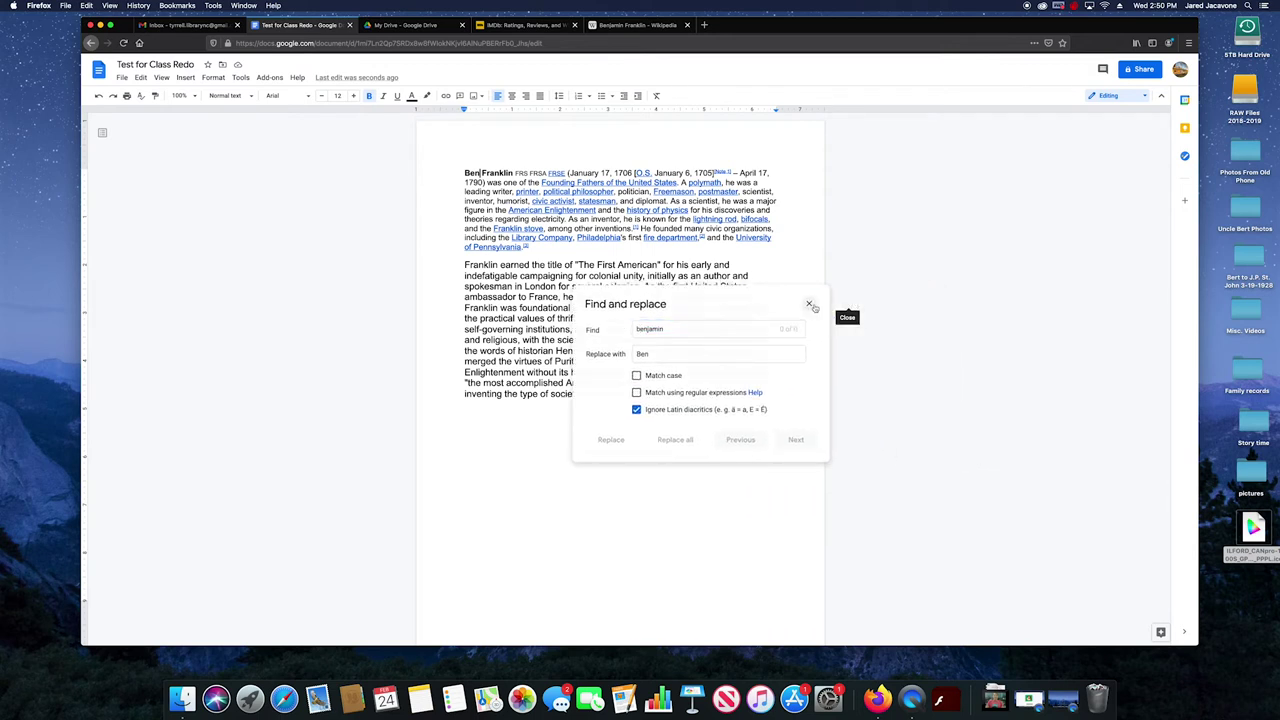
{"action": "left_click", "coordinate": [844, 289]}
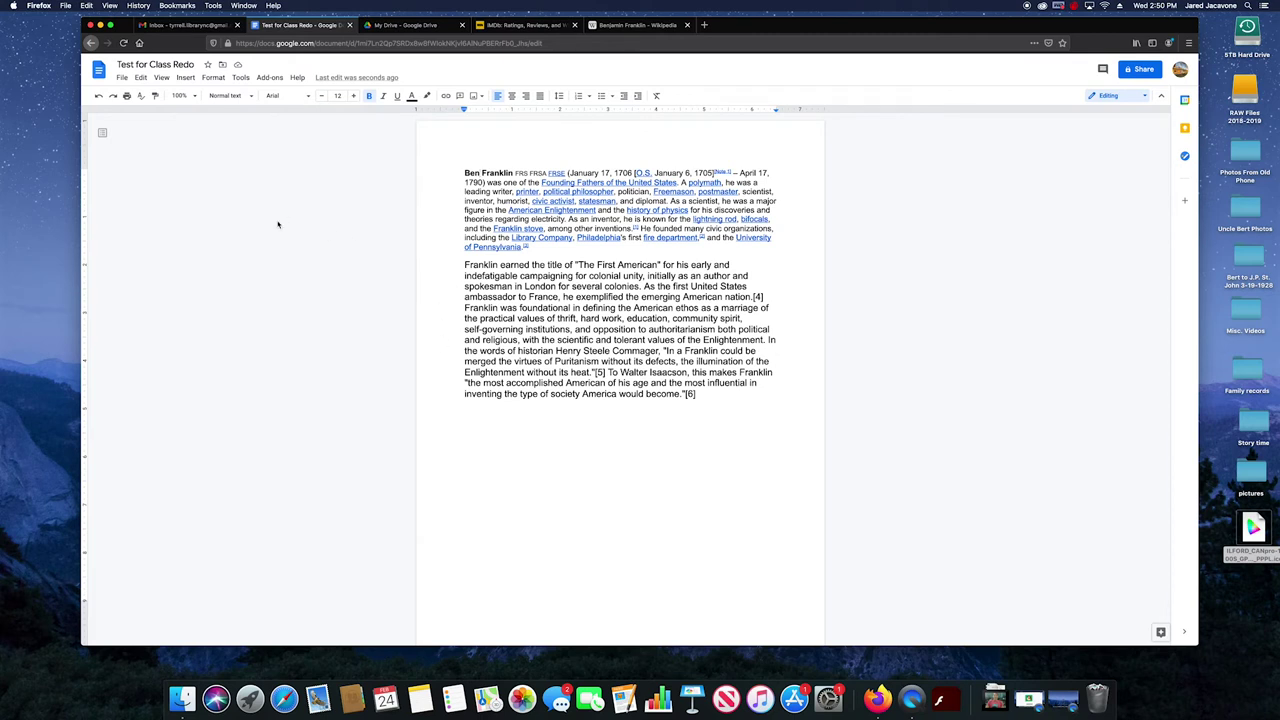
Look through the View menu, hiding the ruler and then showing it again
{"action": "left_click", "coordinate": [142, 78]}
{"action": "mouse_move", "coordinate": [121, 77]}
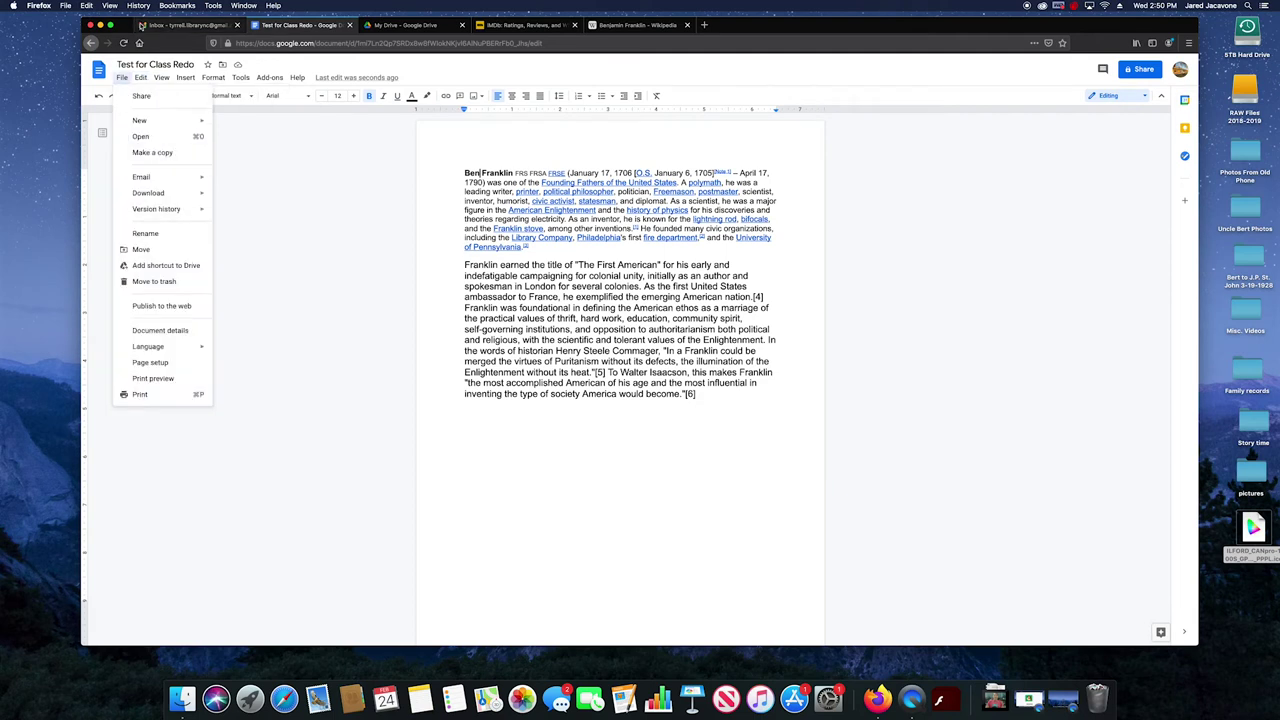
{"action": "mouse_move", "coordinate": [162, 79]}
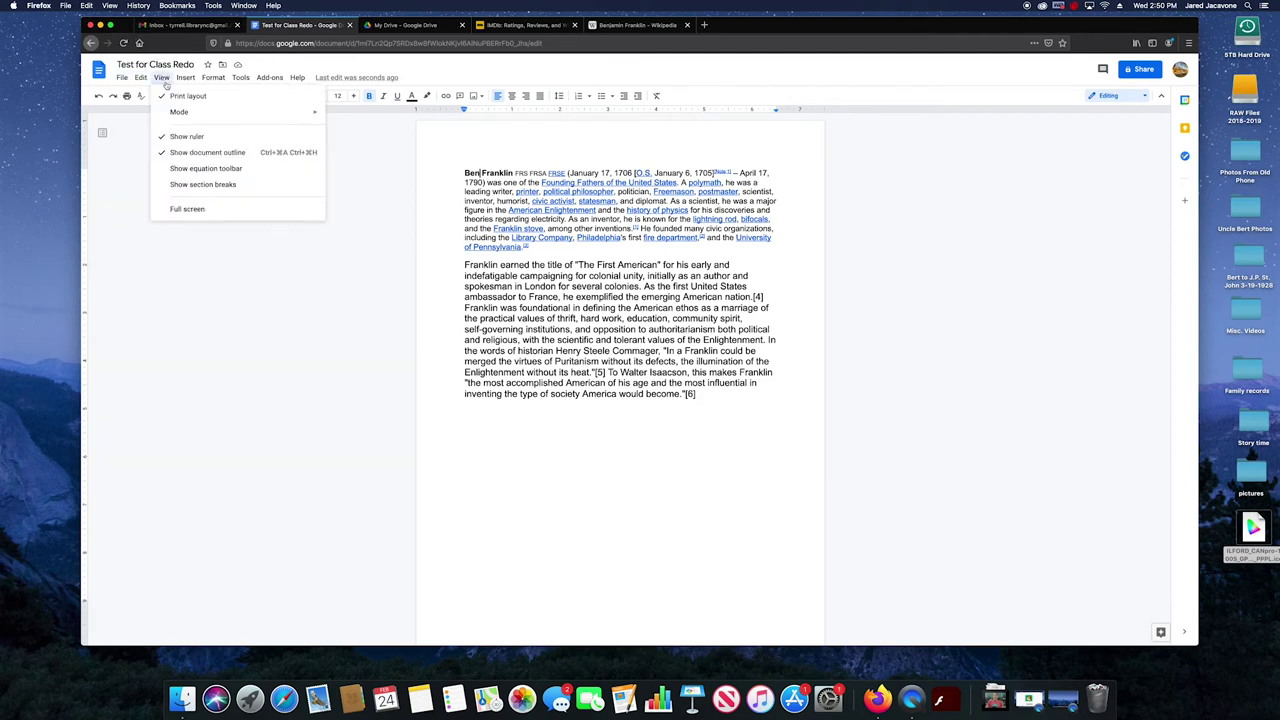
{"action": "left_click", "coordinate": [188, 97]}
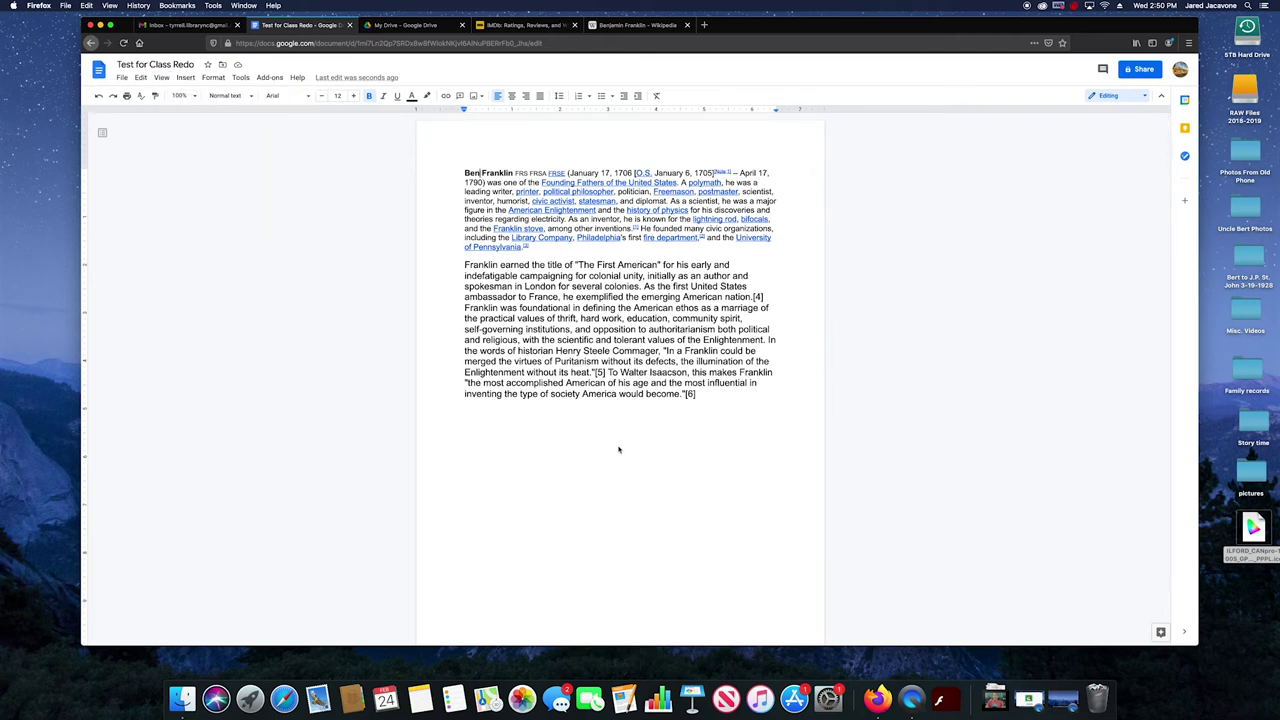
{"action": "left_click", "coordinate": [161, 77]}
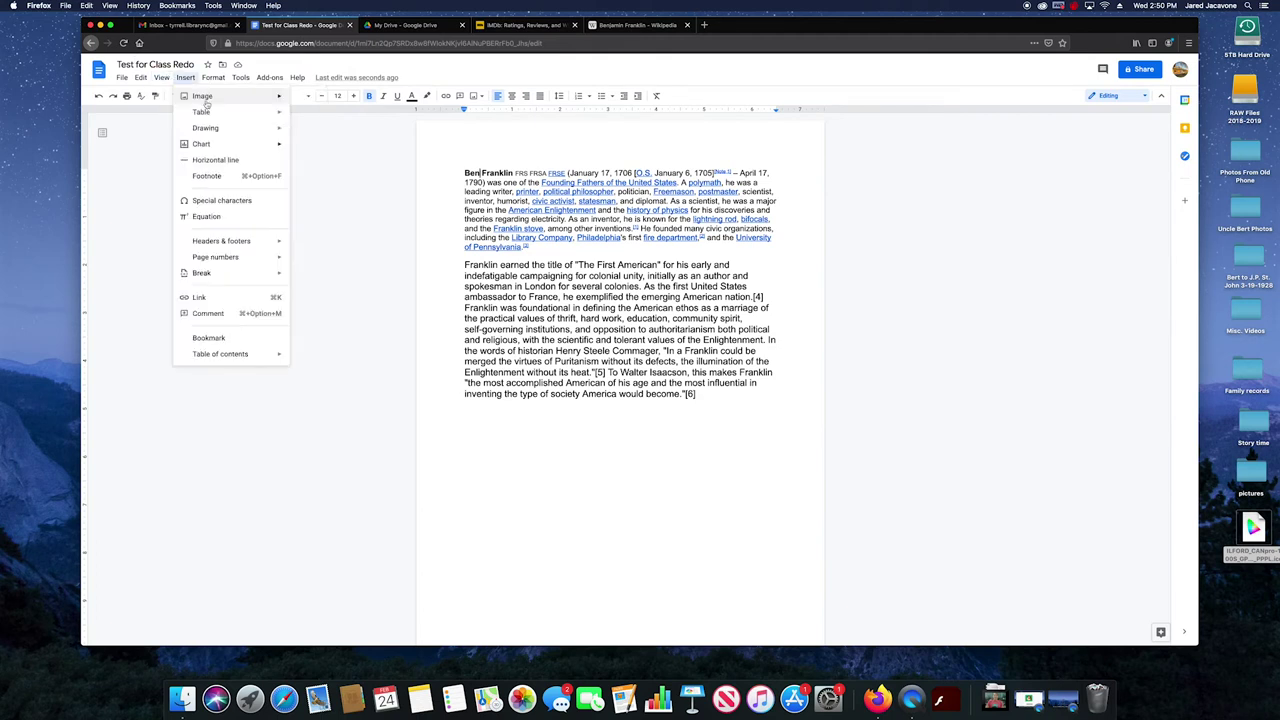
{"action": "left_click", "coordinate": [180, 96]}
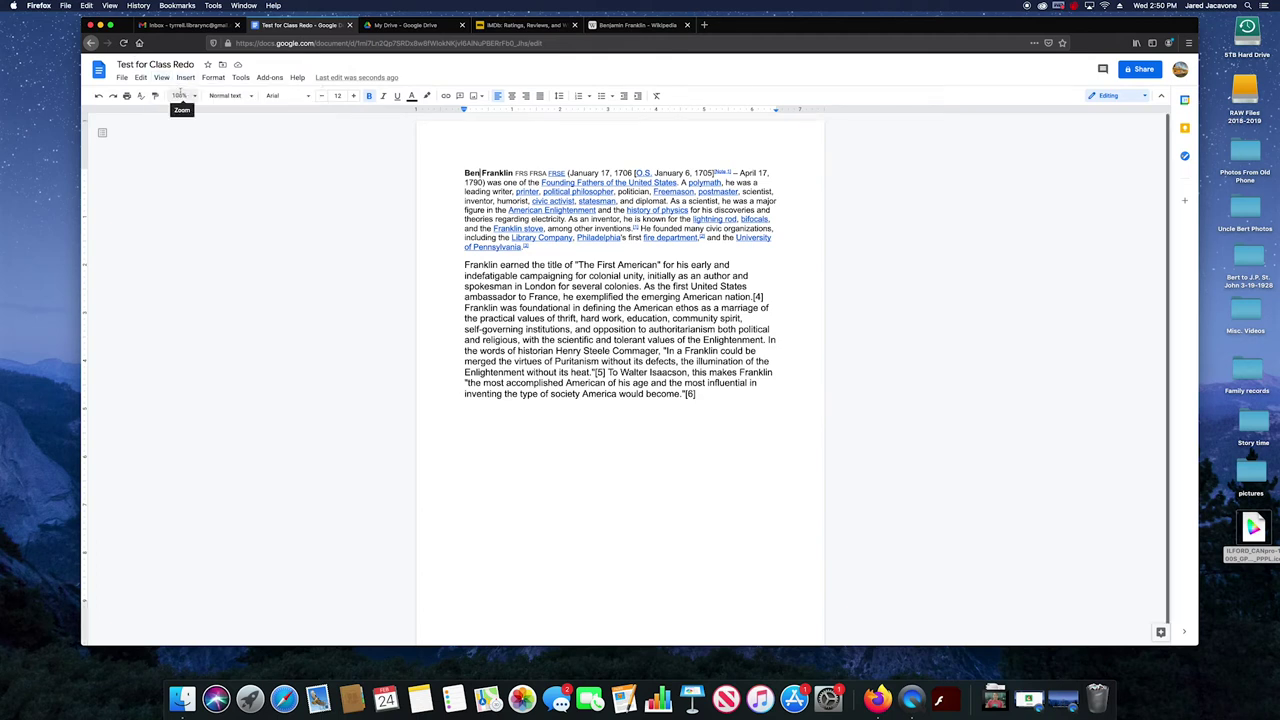
{"action": "left_click", "coordinate": [161, 77]}
{"action": "mouse_move", "coordinate": [211, 121]}
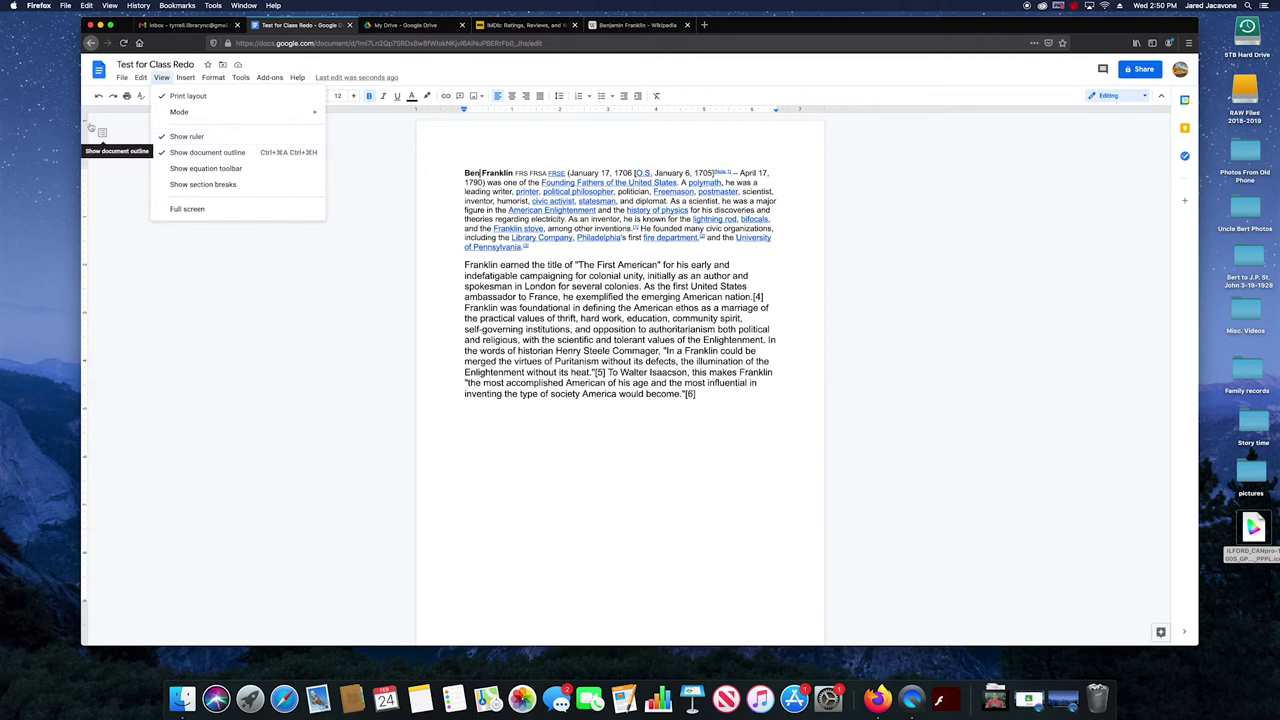
{"action": "left_click", "coordinate": [207, 139]}
{"action": "left_click", "coordinate": [162, 78]}
{"action": "left_click", "coordinate": [186, 136]}
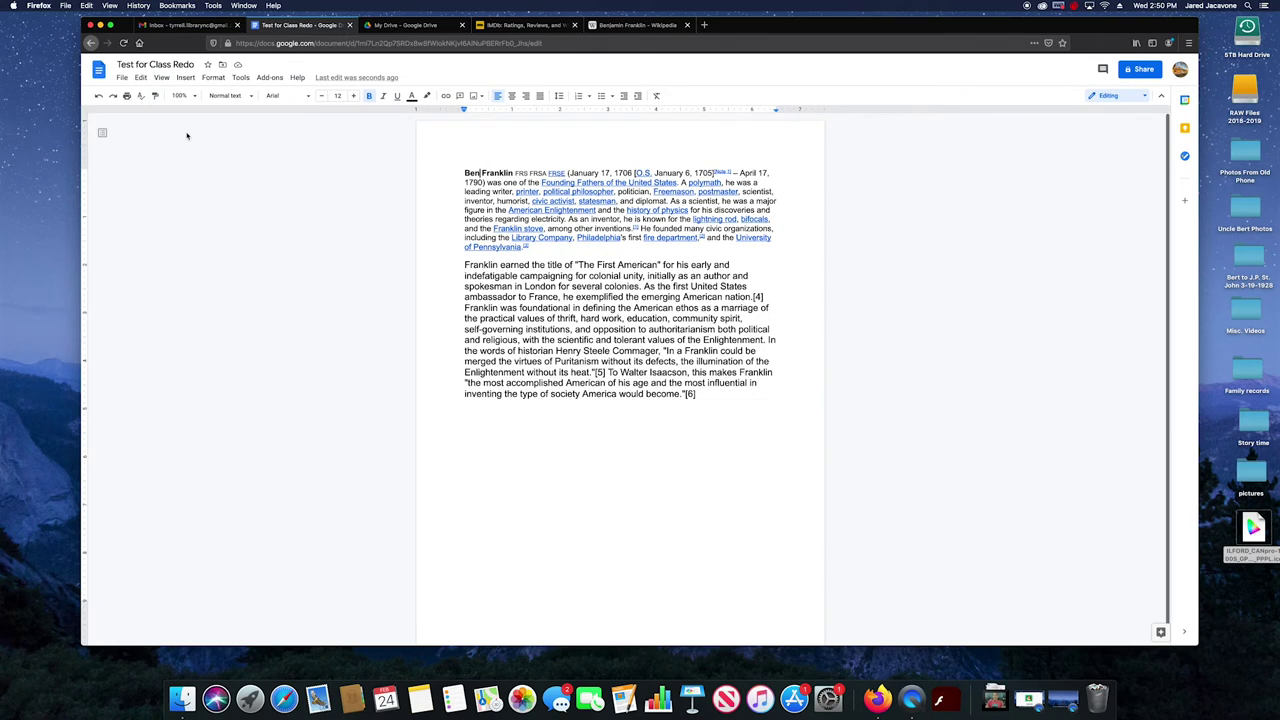
Show the document outline and collapse its panel, then turn on the equation toolbar
{"action": "left_click", "coordinate": [160, 79]}
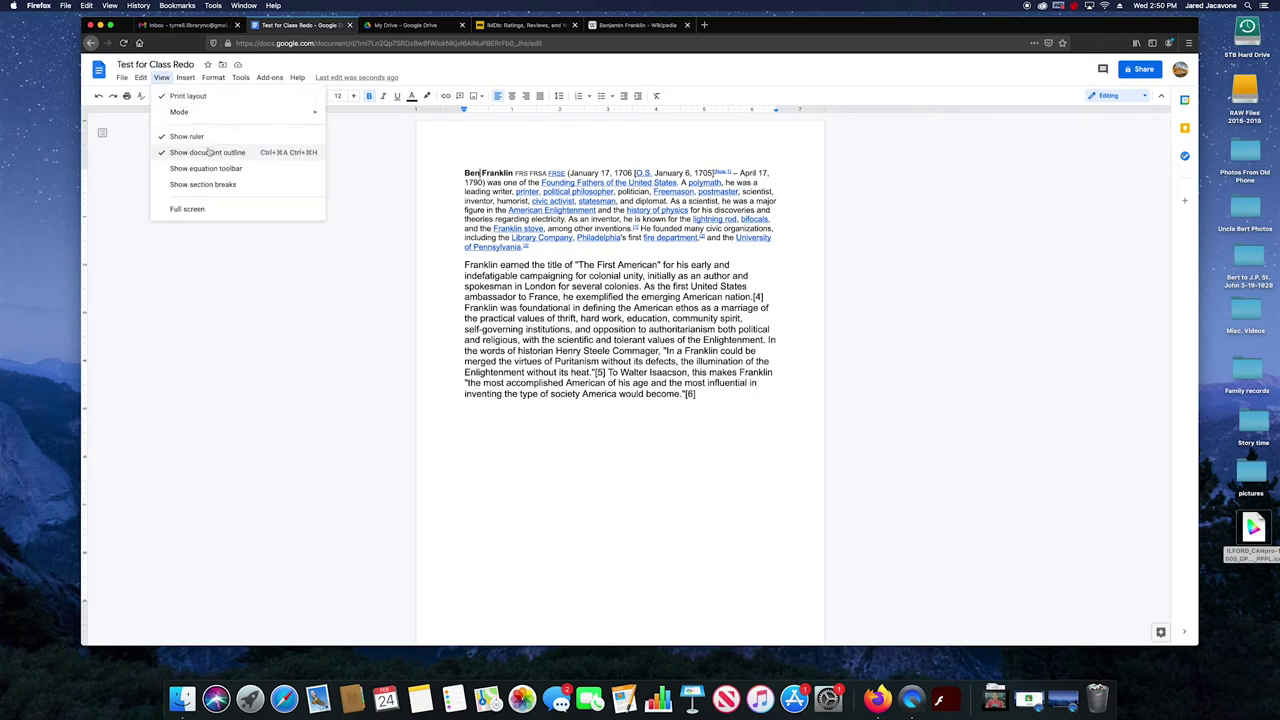
{"action": "left_click", "coordinate": [209, 153]}
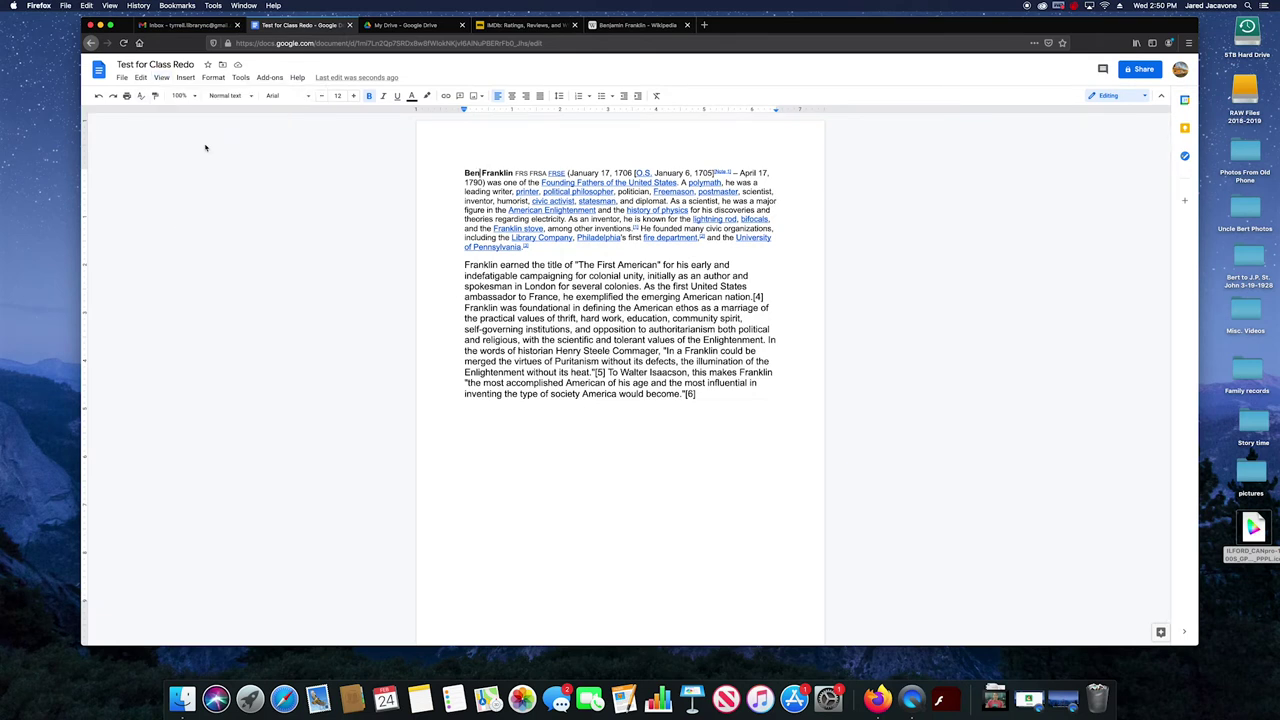
{"action": "left_click", "coordinate": [161, 78]}
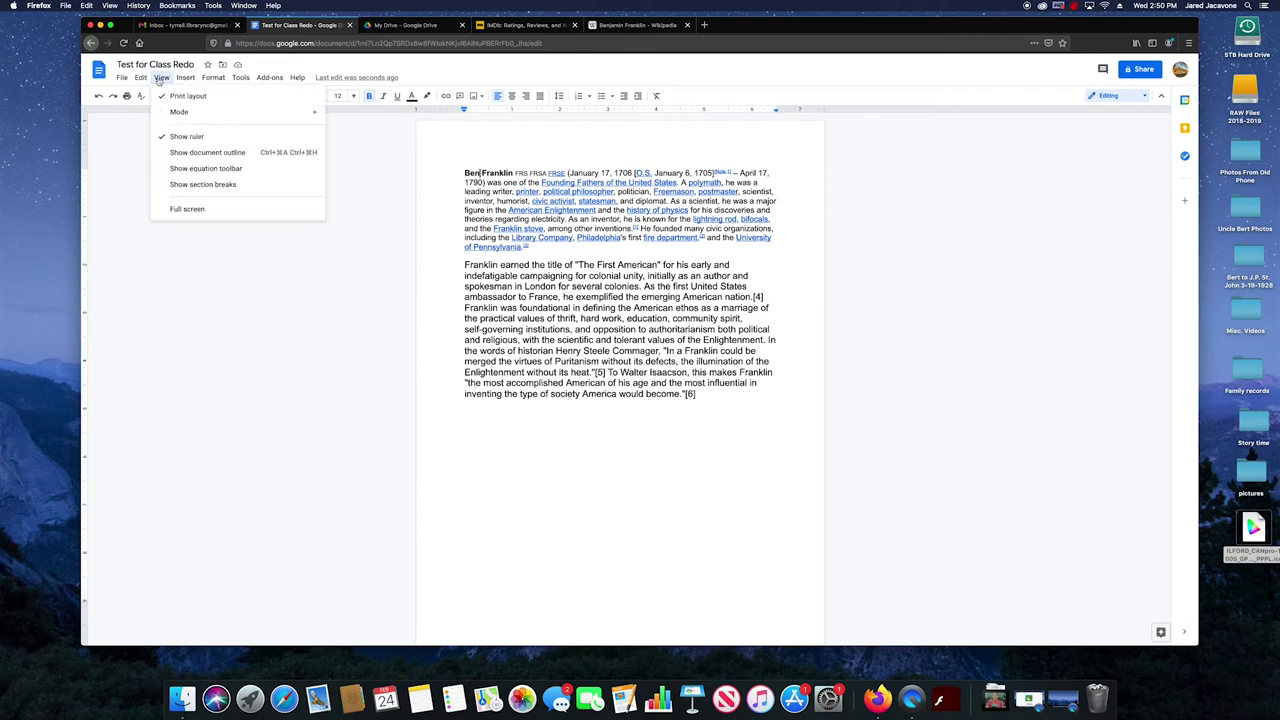
{"action": "left_click", "coordinate": [205, 152]}
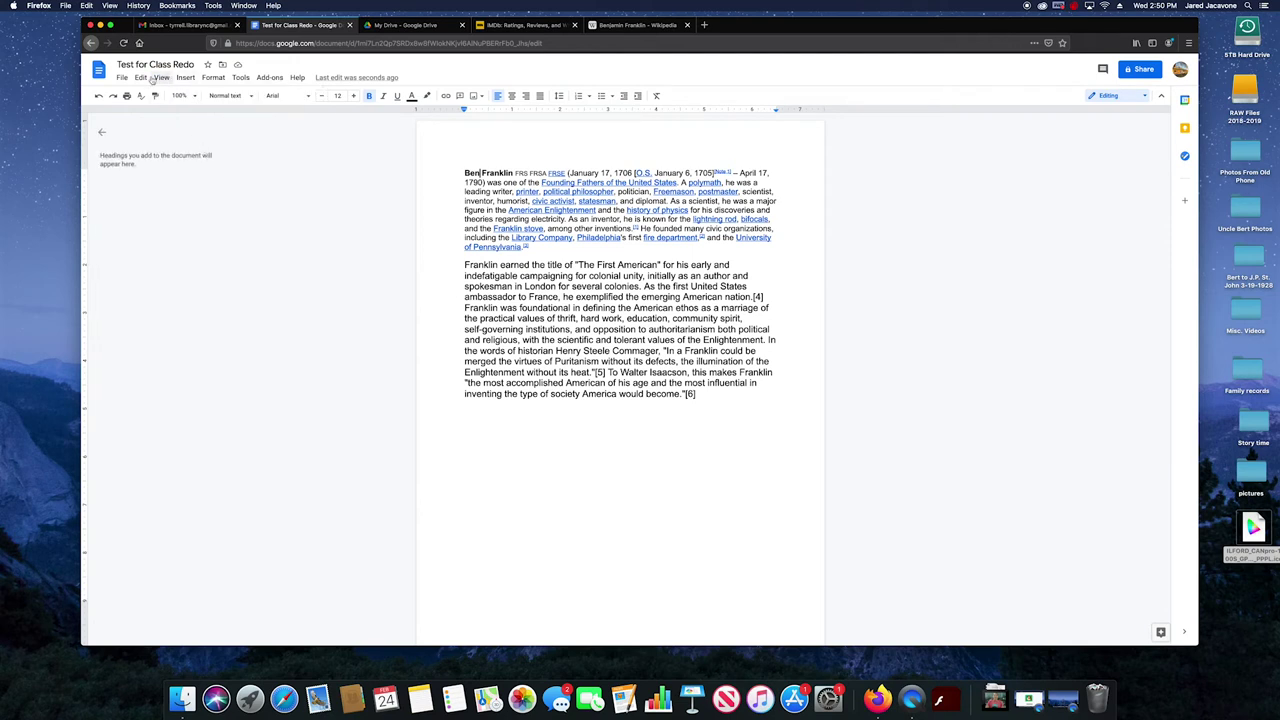
{"action": "left_click", "coordinate": [104, 134]}
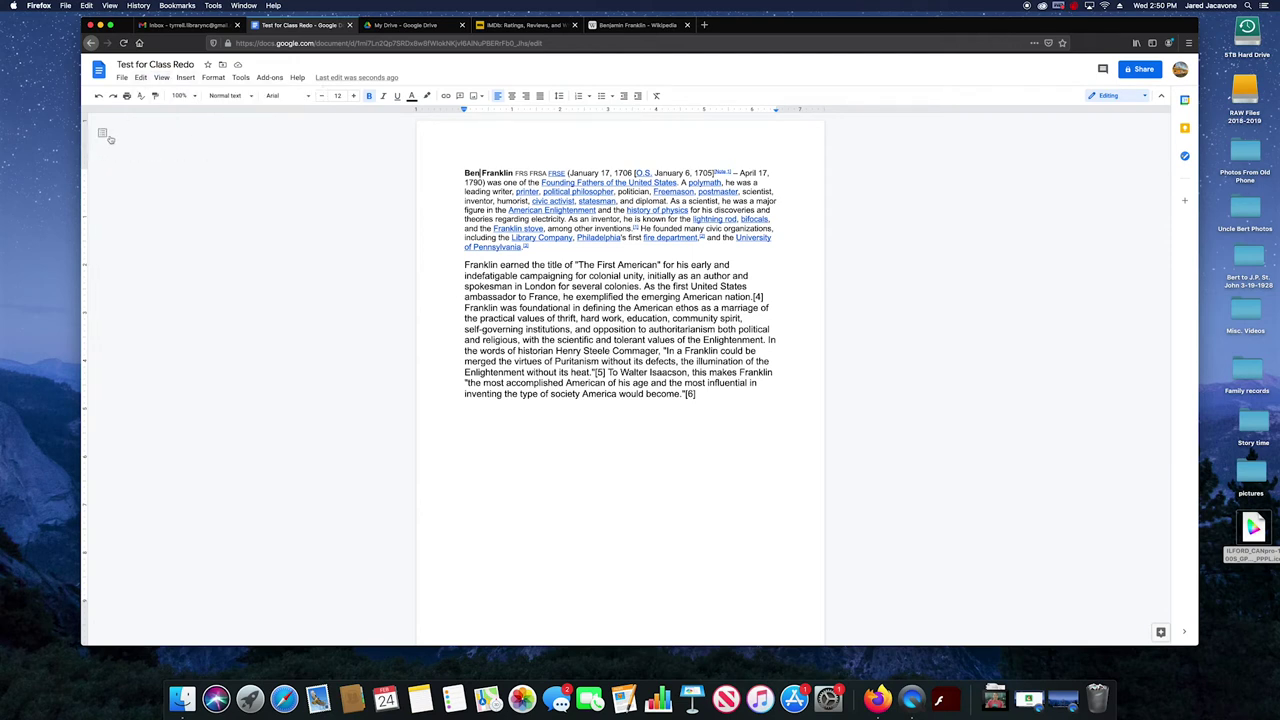
{"action": "left_click", "coordinate": [161, 78]}
{"action": "left_click", "coordinate": [205, 122]}
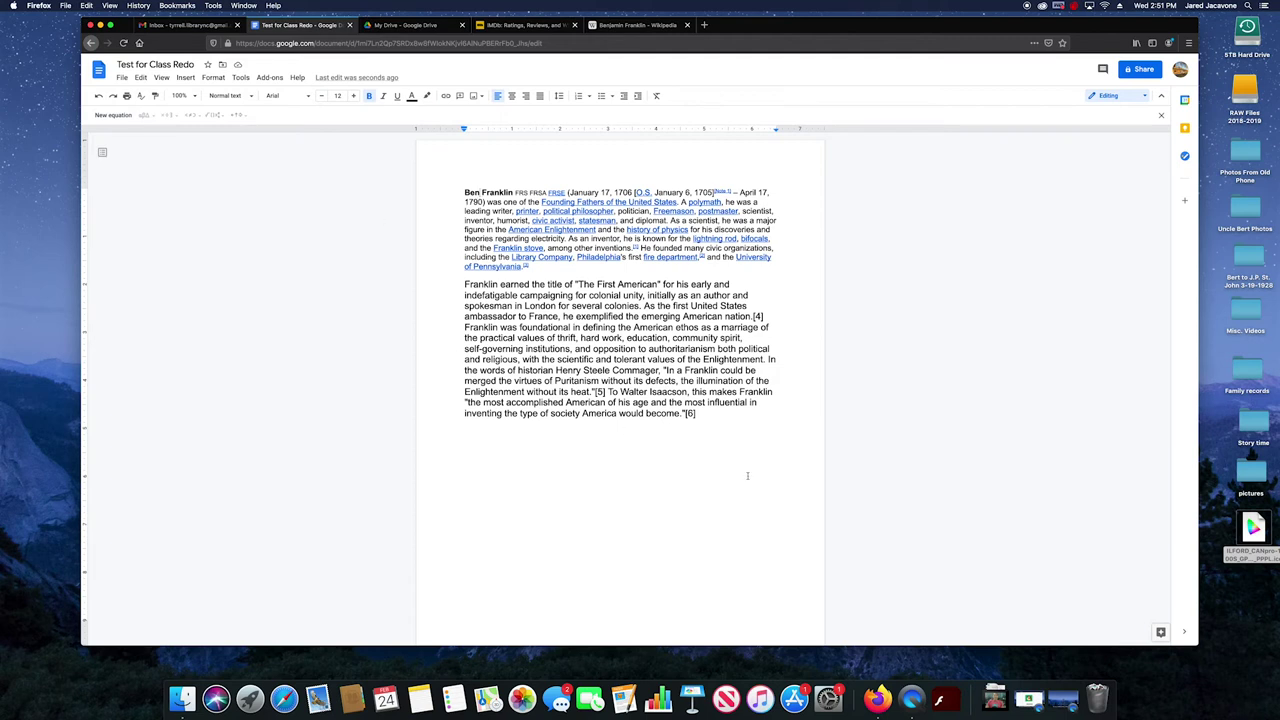
{"action": "left_click", "coordinate": [735, 413]}
Add a blank line, insert an equation, browse the Greek, operation and relation symbol lists, then back out
{"action": "key", "text": "Return"}
{"action": "left_click", "coordinate": [107, 115]}
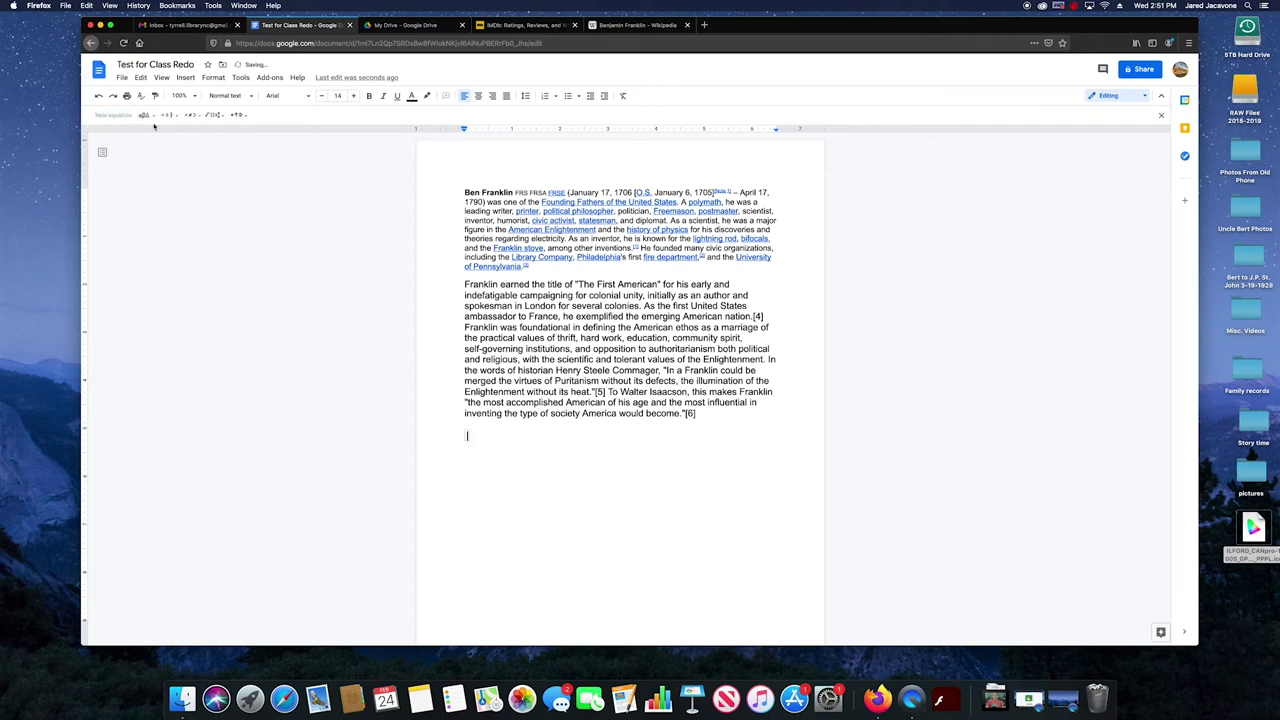
{"action": "left_click", "coordinate": [148, 116]}
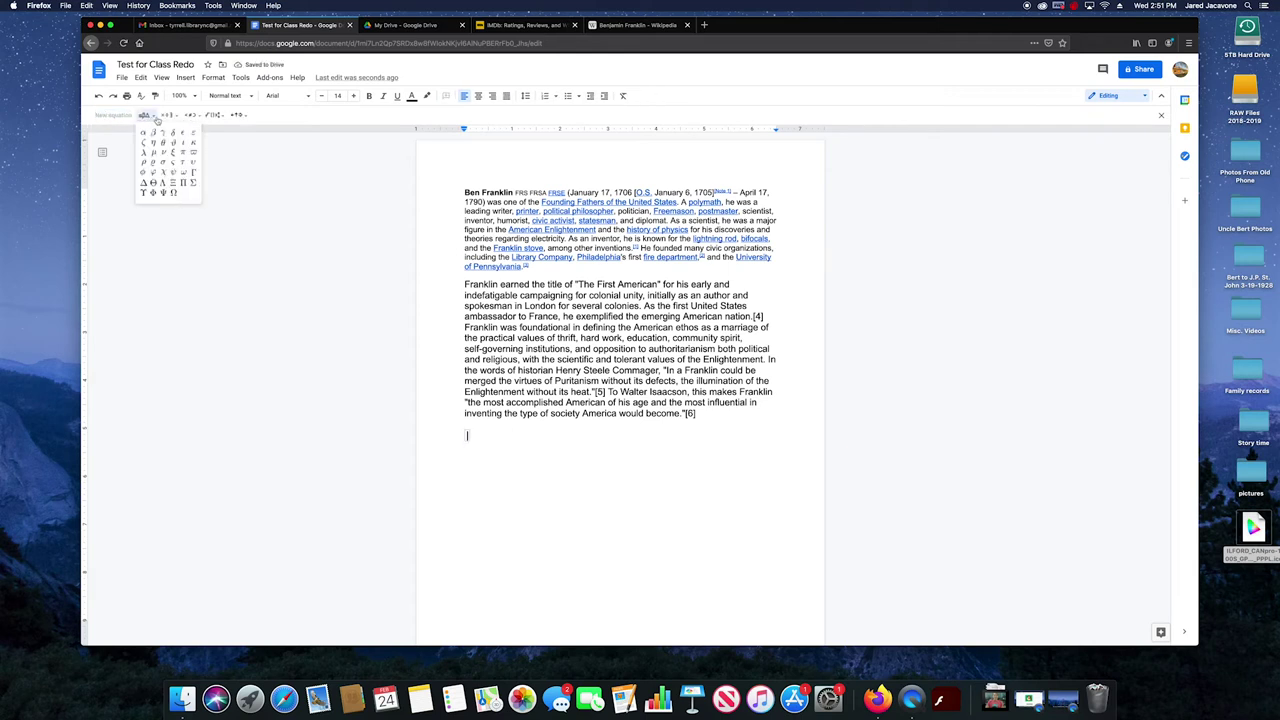
{"action": "left_click", "coordinate": [211, 117]}
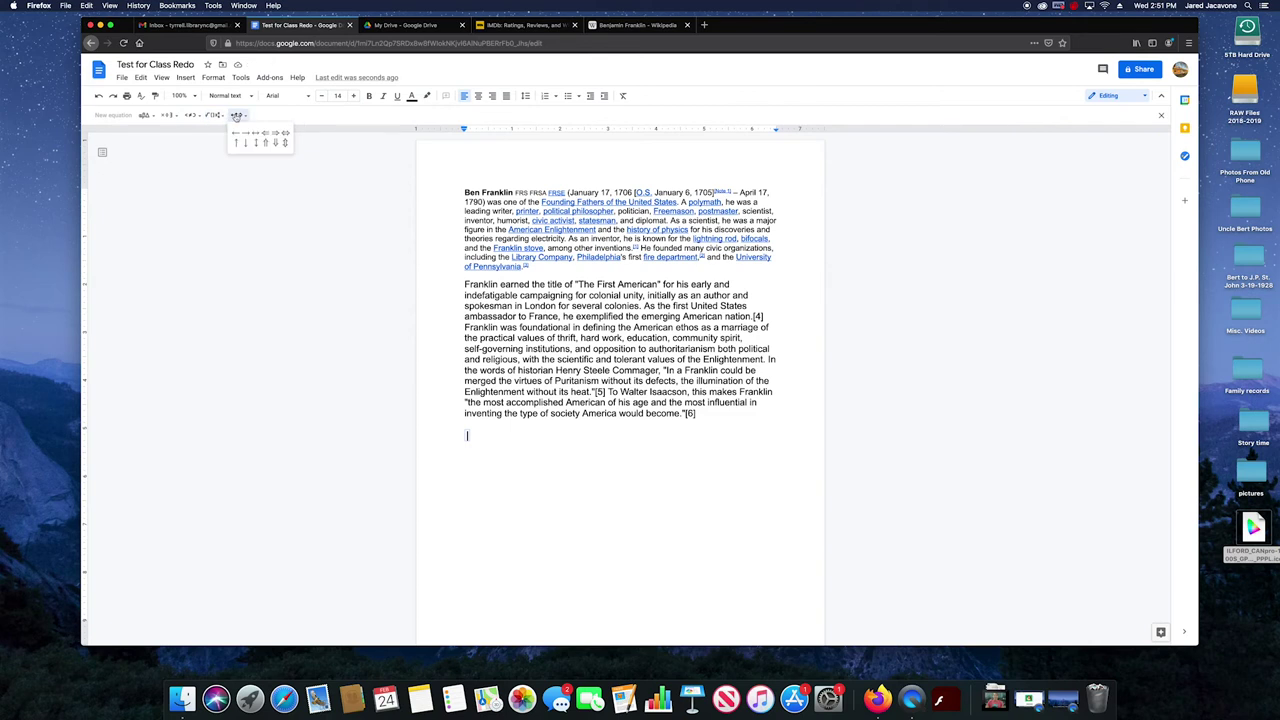
{"action": "left_click", "coordinate": [211, 117]}
{"action": "mouse_move", "coordinate": [145, 117]}
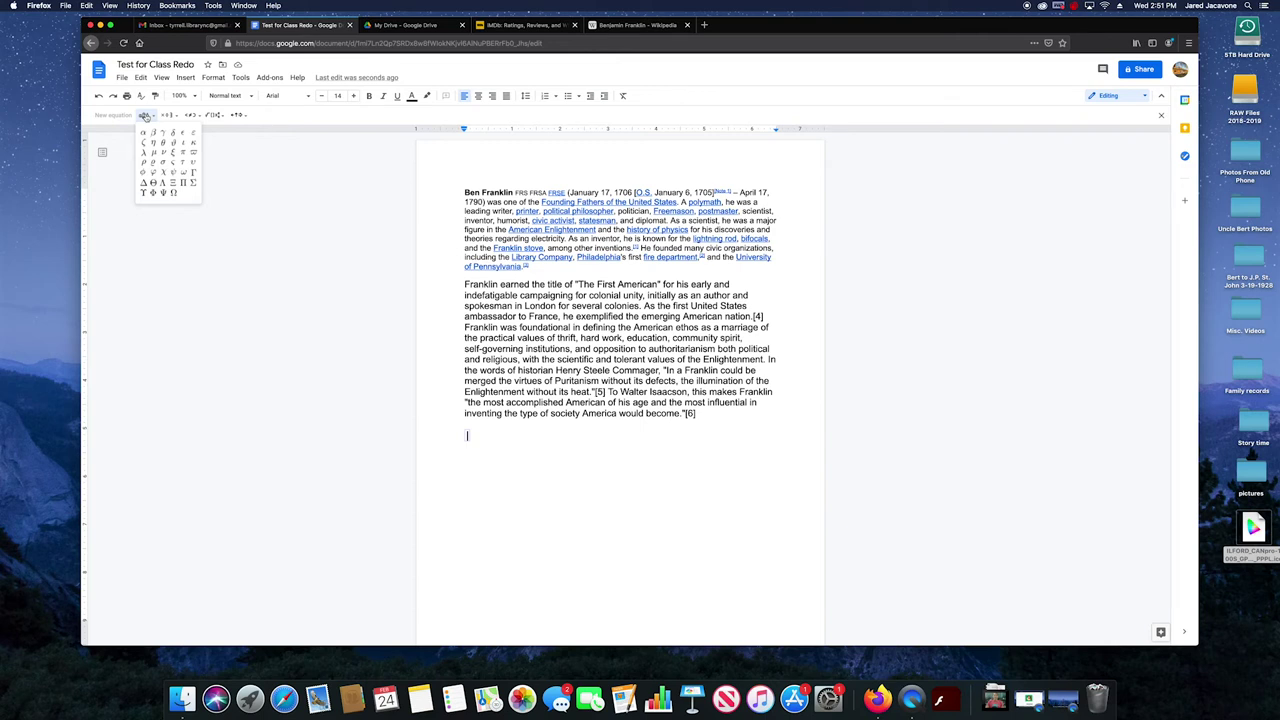
{"action": "left_click", "coordinate": [167, 115]}
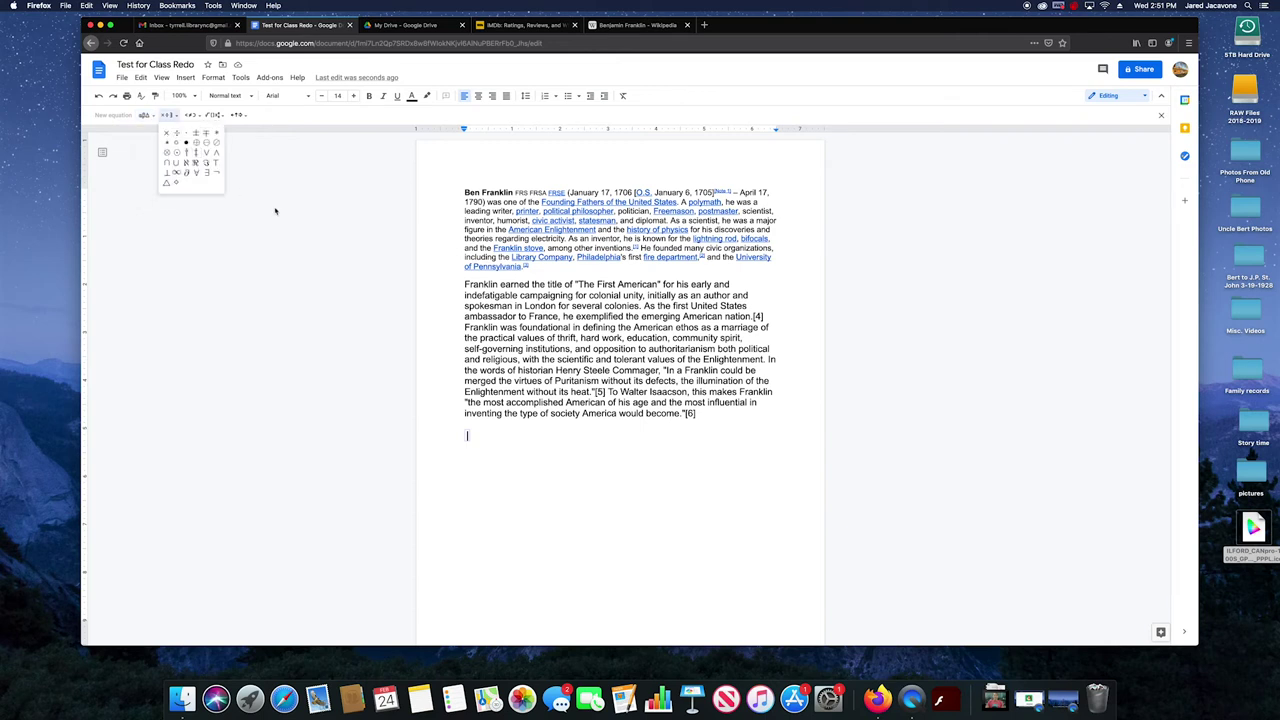
{"action": "mouse_move", "coordinate": [237, 115]}
{"action": "left_click", "coordinate": [470, 430]}
{"action": "key", "text": "BackSpace"}
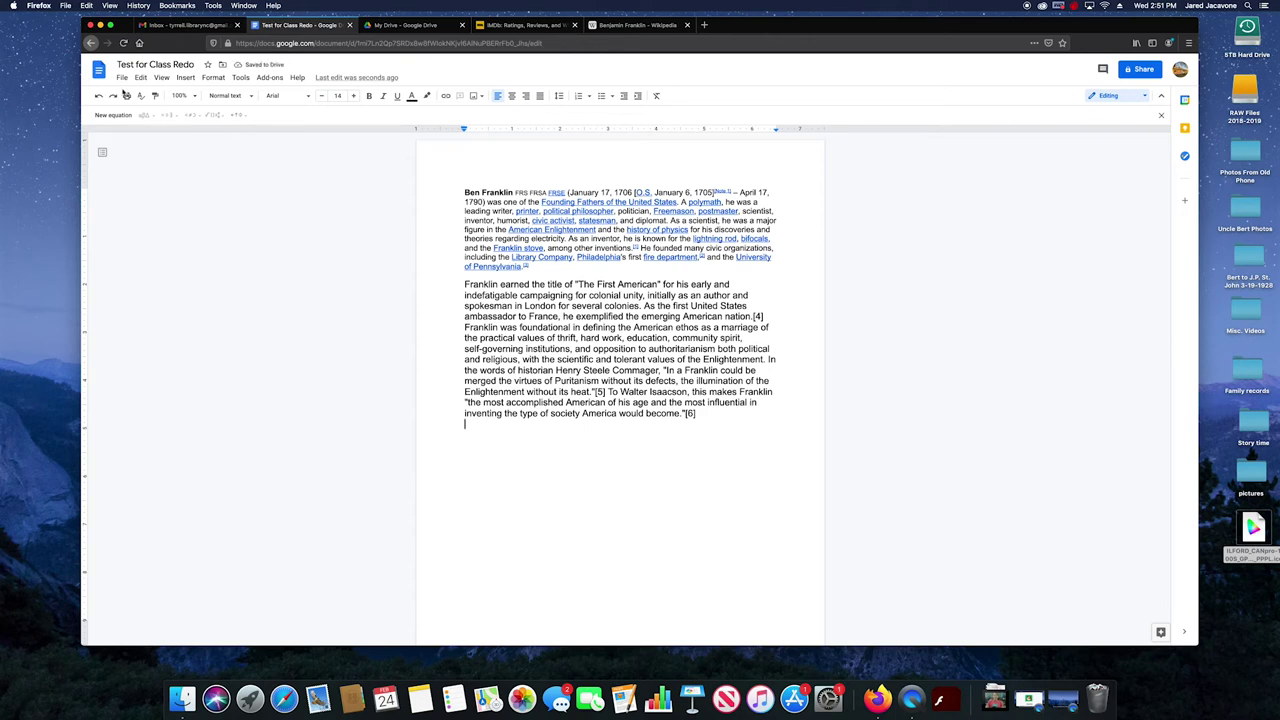
Hide the equation toolbar by unchecking Show equation toolbar in the View menu
{"action": "left_click", "coordinate": [161, 78]}
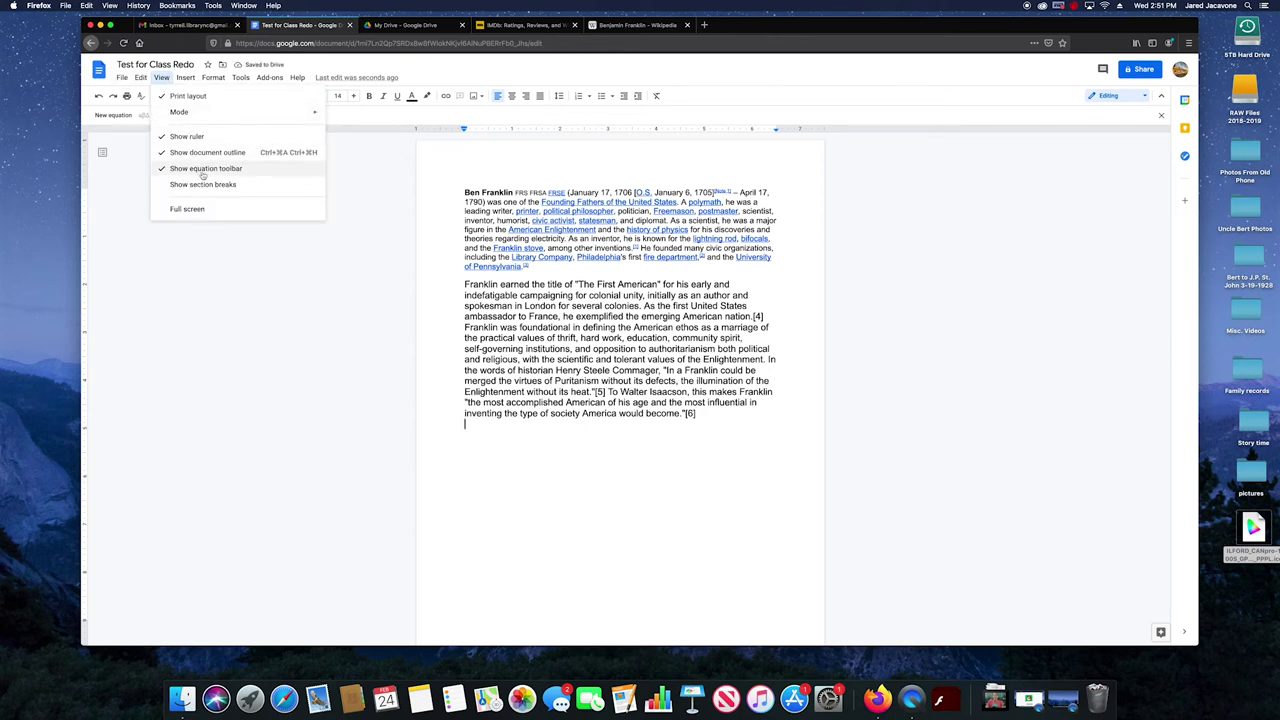
{"action": "left_click", "coordinate": [201, 171]}
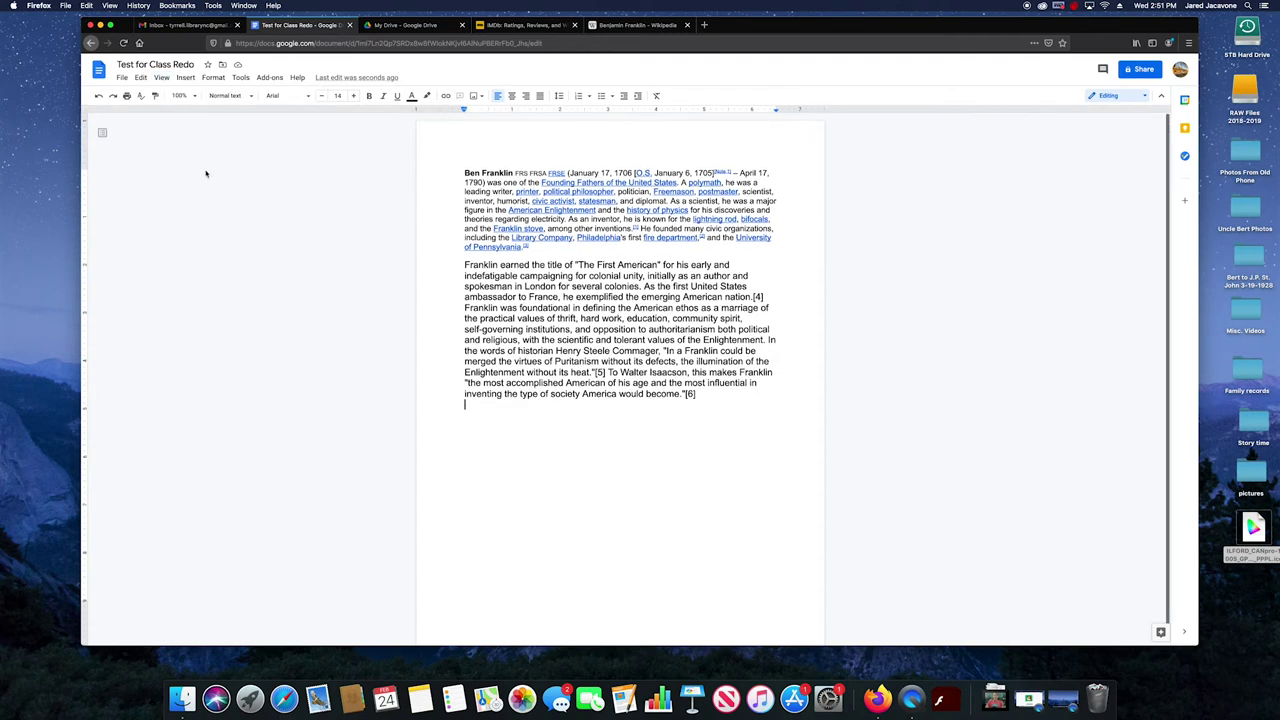
{"action": "left_click", "coordinate": [141, 78]}
{"action": "mouse_move", "coordinate": [161, 78]}
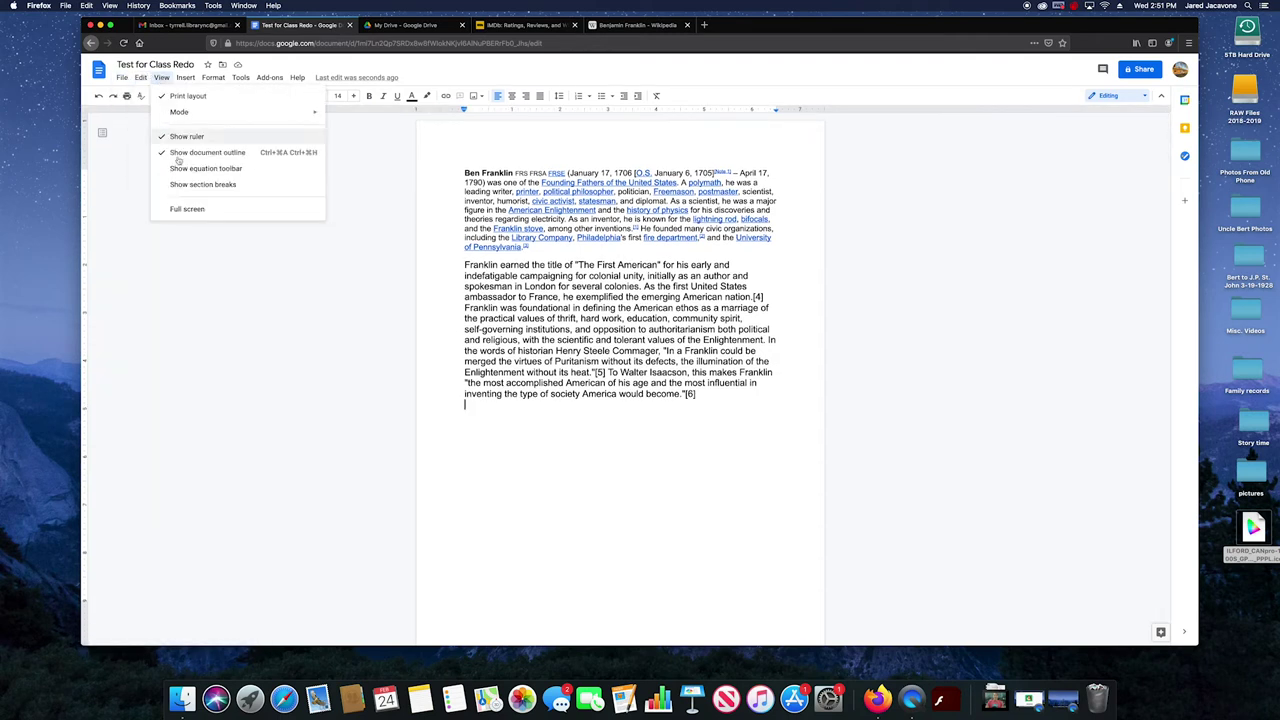
{"action": "left_click", "coordinate": [213, 187]}
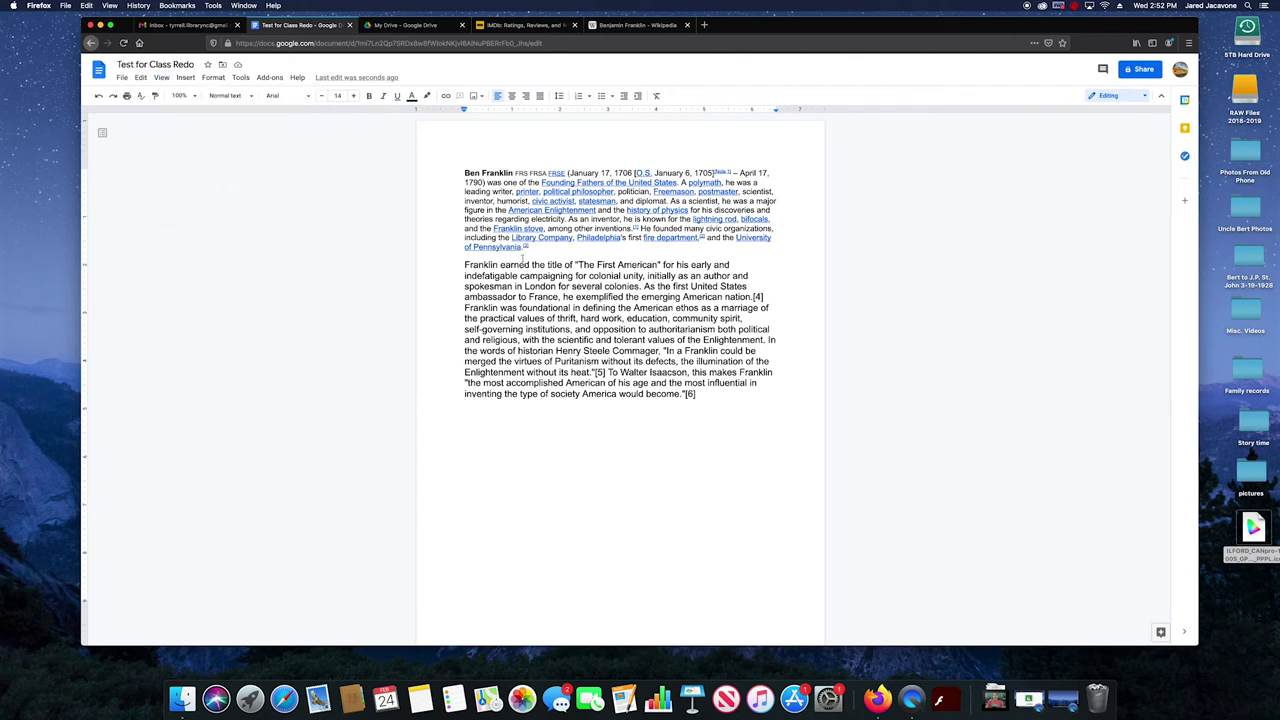
{"action": "scroll", "coordinate": [535, 264], "scroll_direction": "down", "scroll_amount": 1}
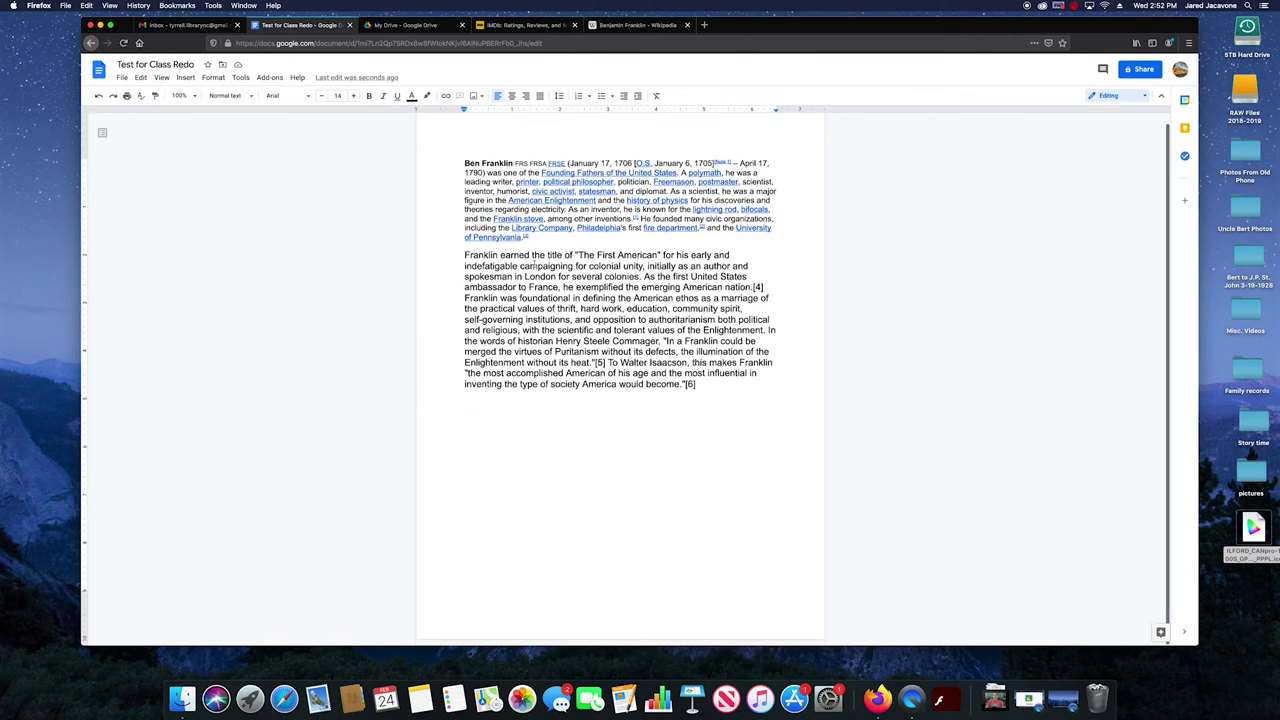
{"action": "scroll", "coordinate": [535, 265], "scroll_direction": "up", "scroll_amount": 1}
{"action": "scroll", "coordinate": [535, 265], "scroll_direction": "down", "scroll_amount": 1}
{"action": "scroll", "coordinate": [535, 265], "scroll_direction": "up", "scroll_amount": 1}
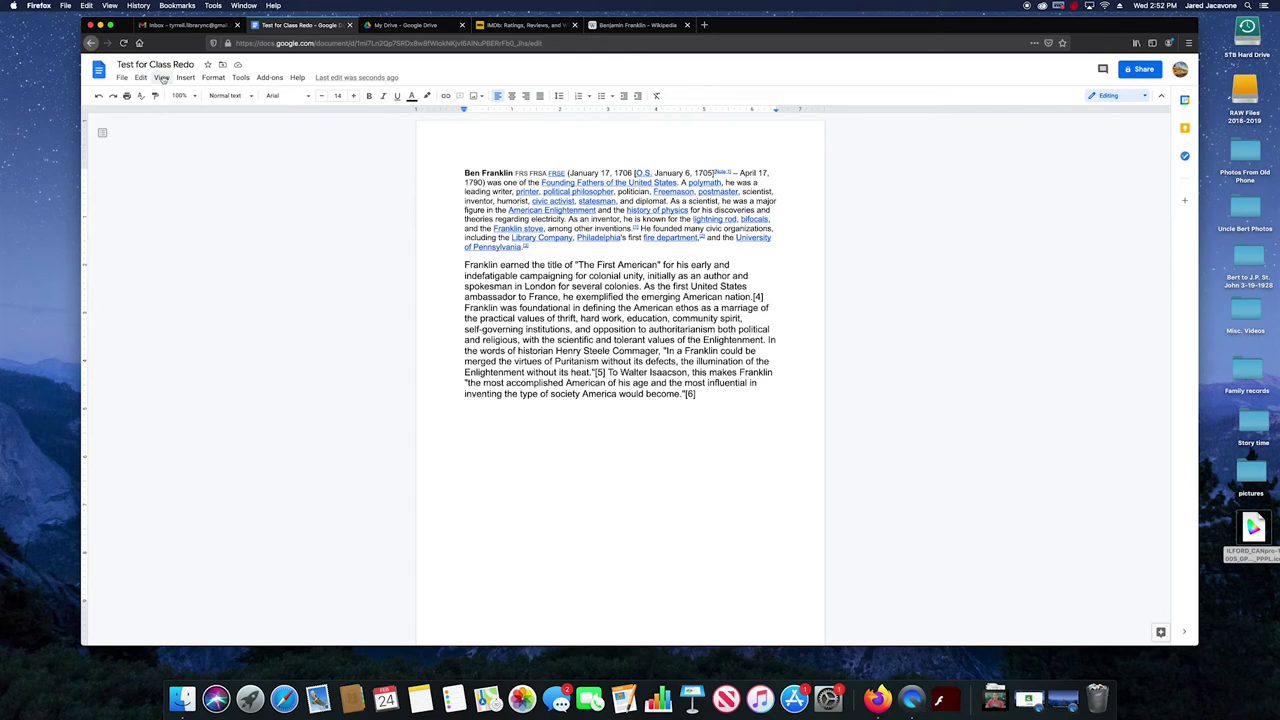
Switch the document to full-screen view, then exit back to normal editing
{"action": "left_click", "coordinate": [162, 79]}
{"action": "left_click", "coordinate": [196, 189]}
{"action": "left_click", "coordinate": [160, 79]}
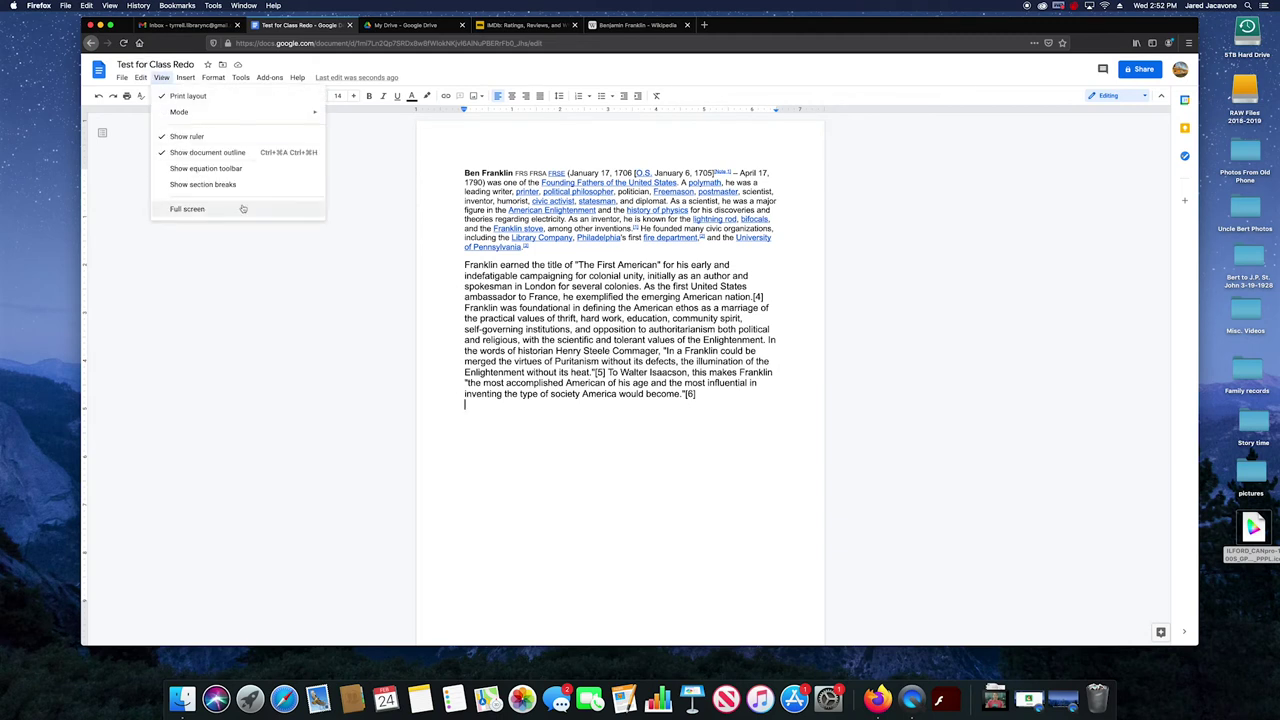
{"action": "left_click", "coordinate": [240, 208]}
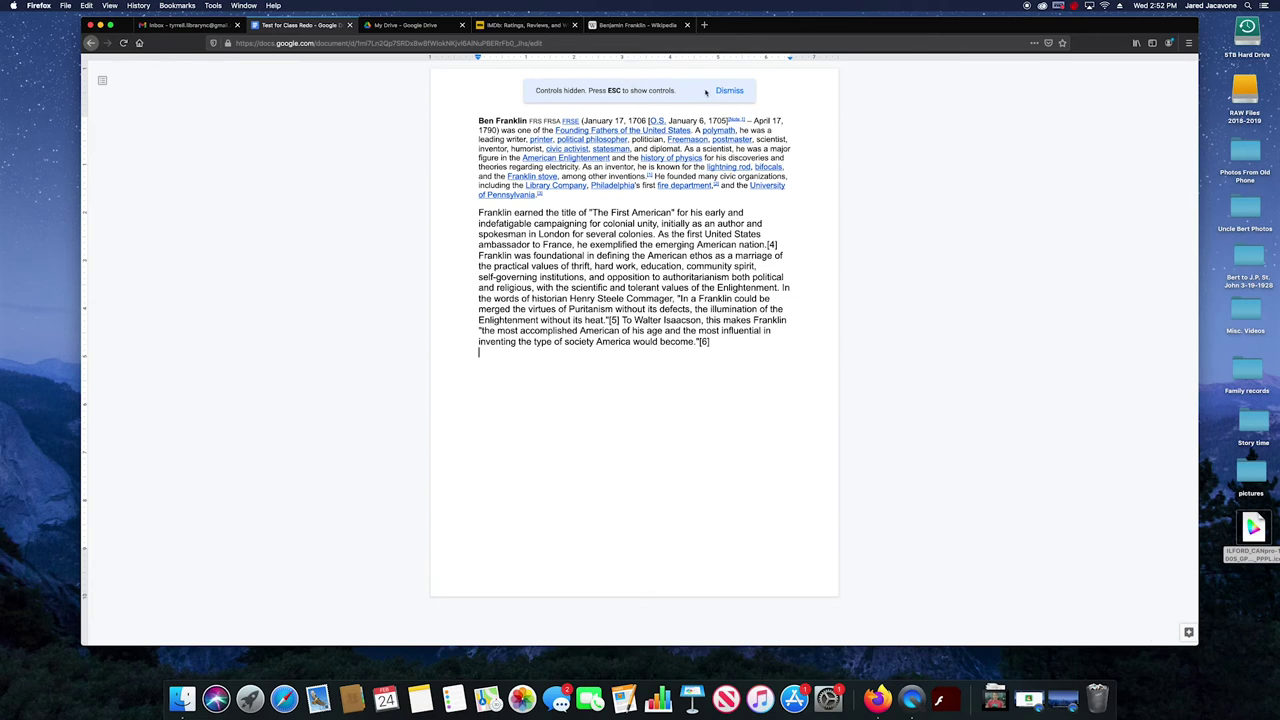
{"action": "key", "text": "Escape"}
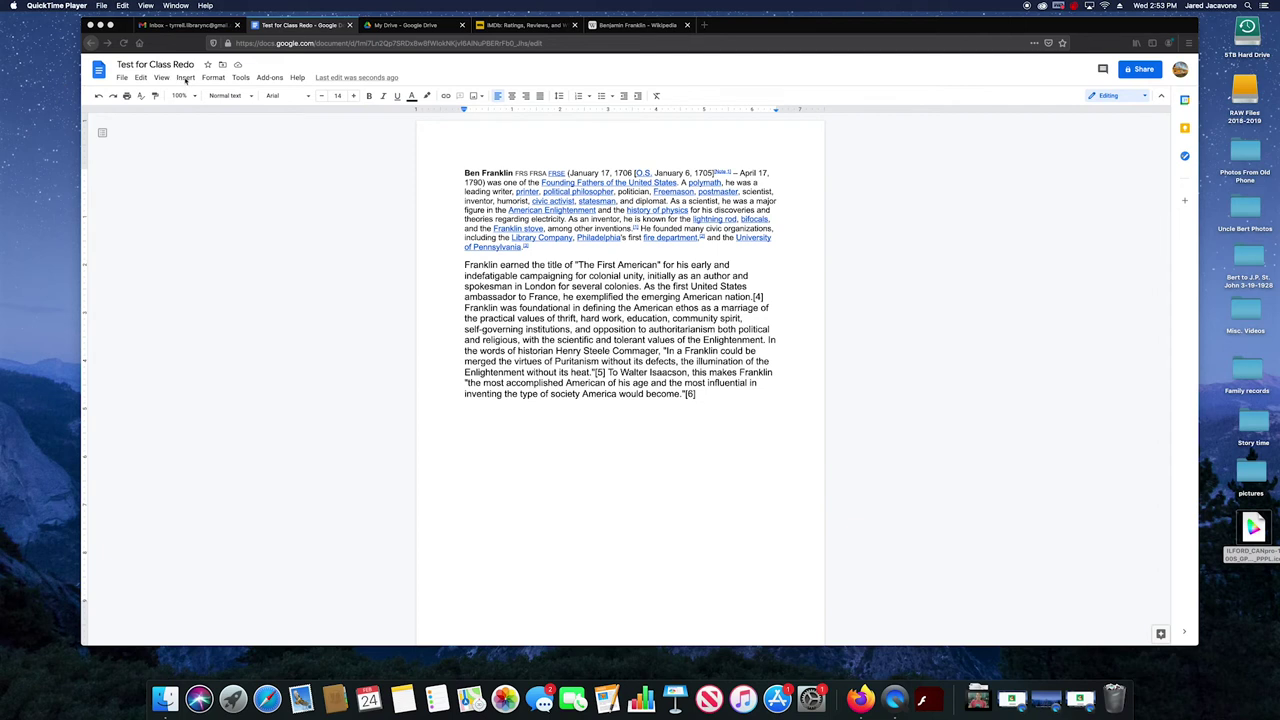
{"action": "left_click", "coordinate": [184, 81]}
Add an extra empty line below 'The First American' paragraph and place the caret there
{"action": "left_click", "coordinate": [185, 78]}
{"action": "mouse_move", "coordinate": [210, 98]}
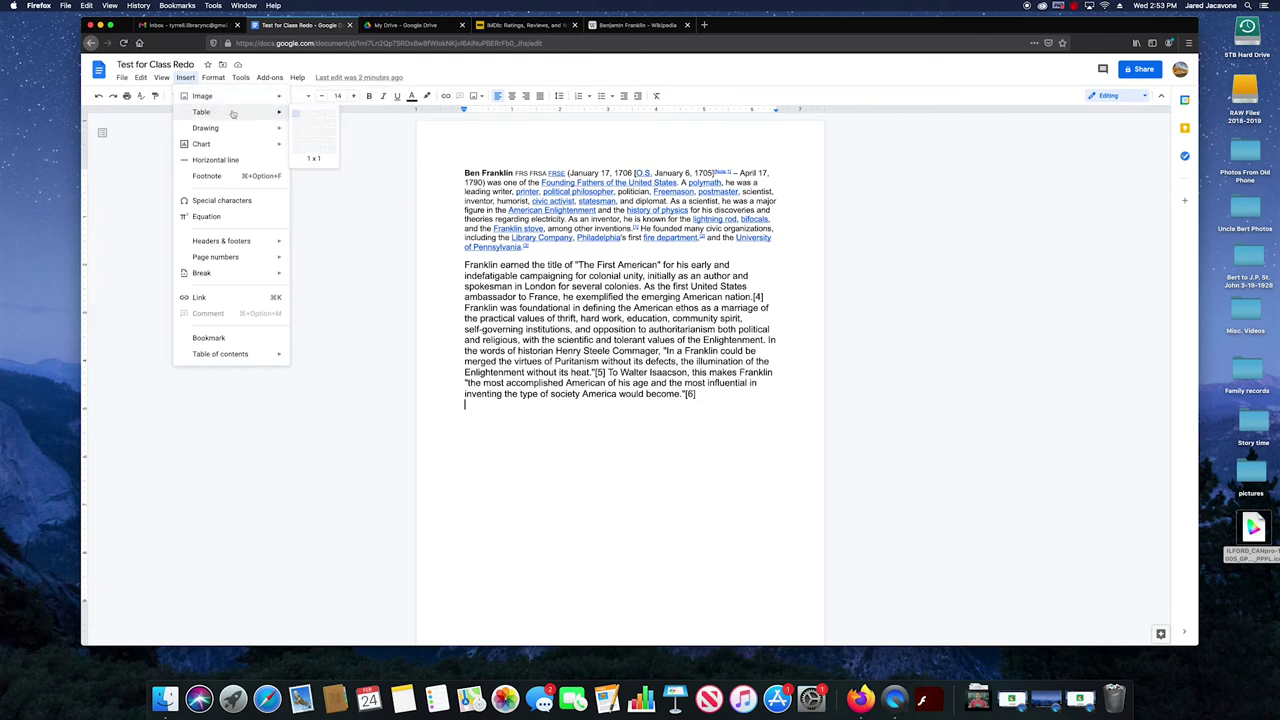
{"action": "left_click", "coordinate": [321, 152]}
{"action": "key", "text": "Return"}
{"action": "key", "text": "Return"}
{"action": "left_click", "coordinate": [487, 428]}
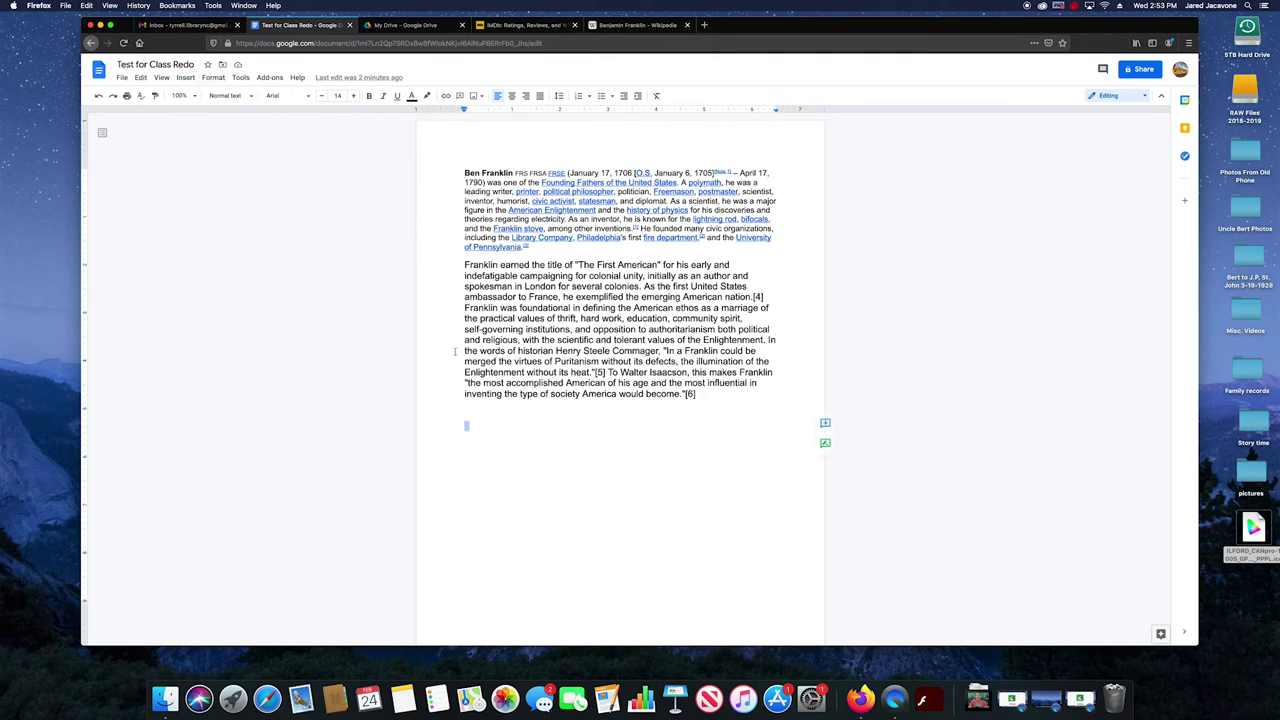
{"action": "left_click", "coordinate": [502, 433]}
Insert a 4 by 3 table, then add a bottom row and a column on the left
{"action": "left_click", "coordinate": [192, 79]}
{"action": "mouse_move", "coordinate": [207, 114]}
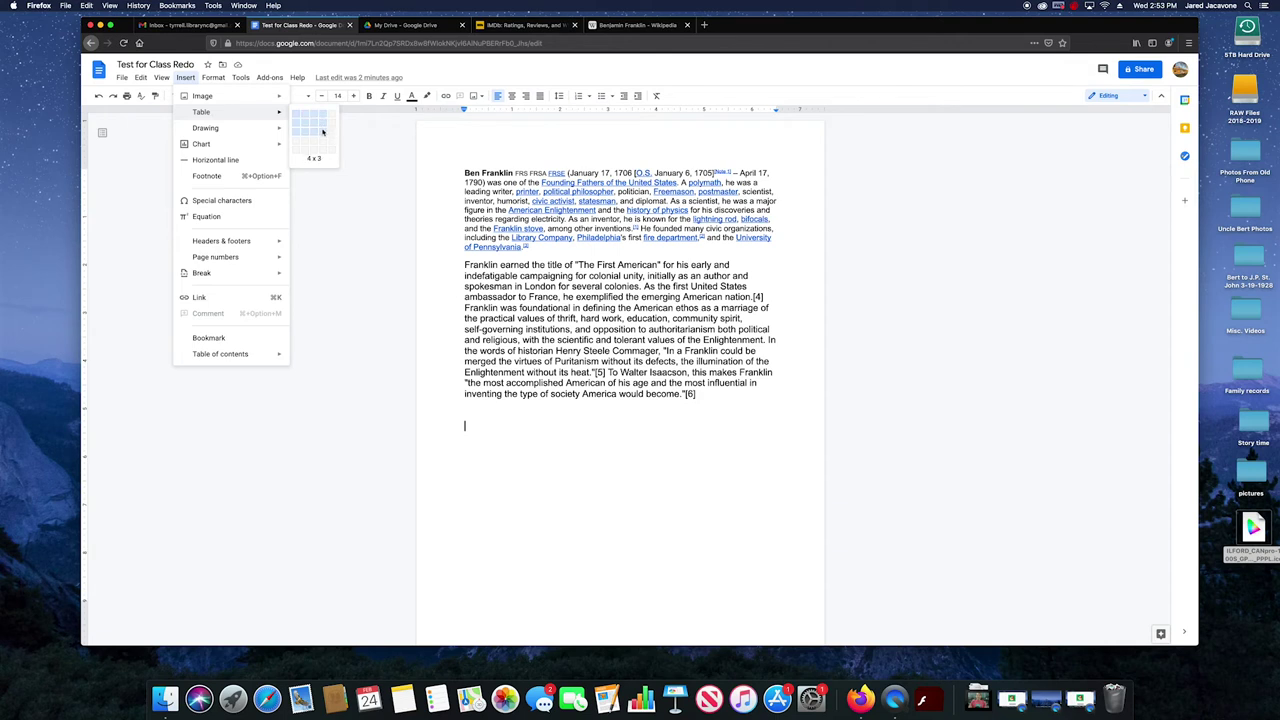
{"action": "left_click", "coordinate": [322, 132]}
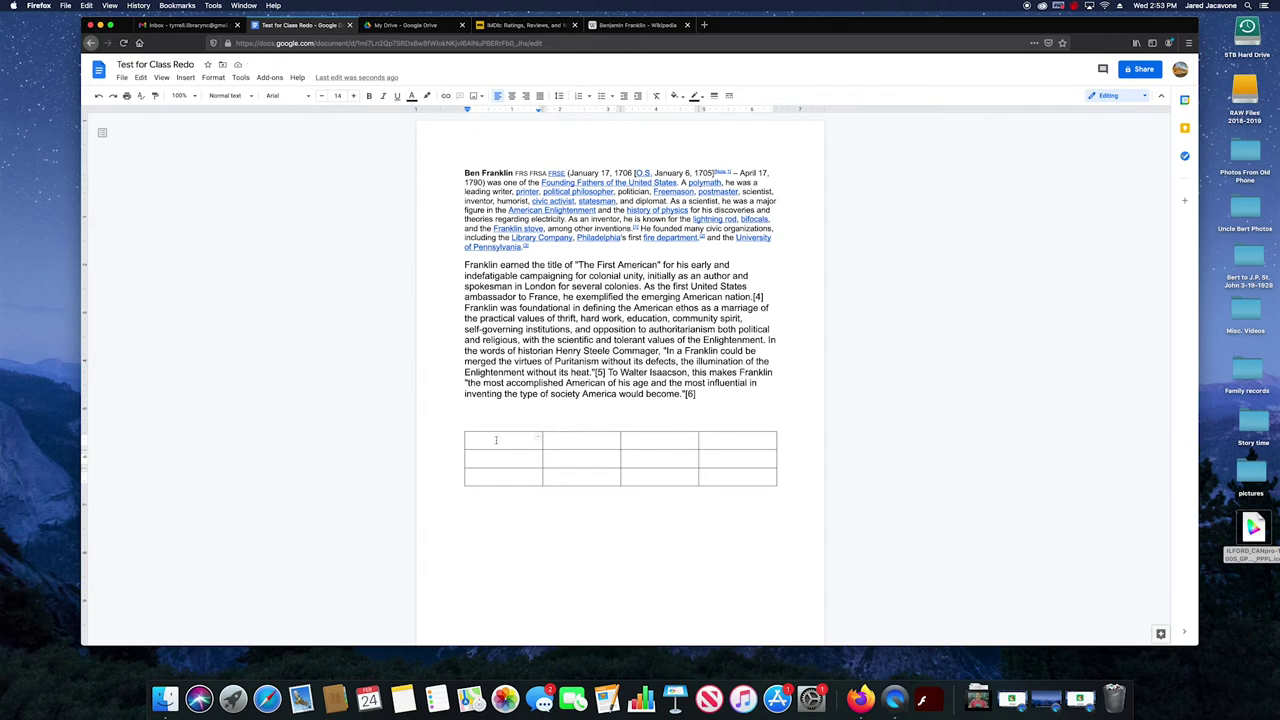
{"action": "right_click", "coordinate": [495, 440]}
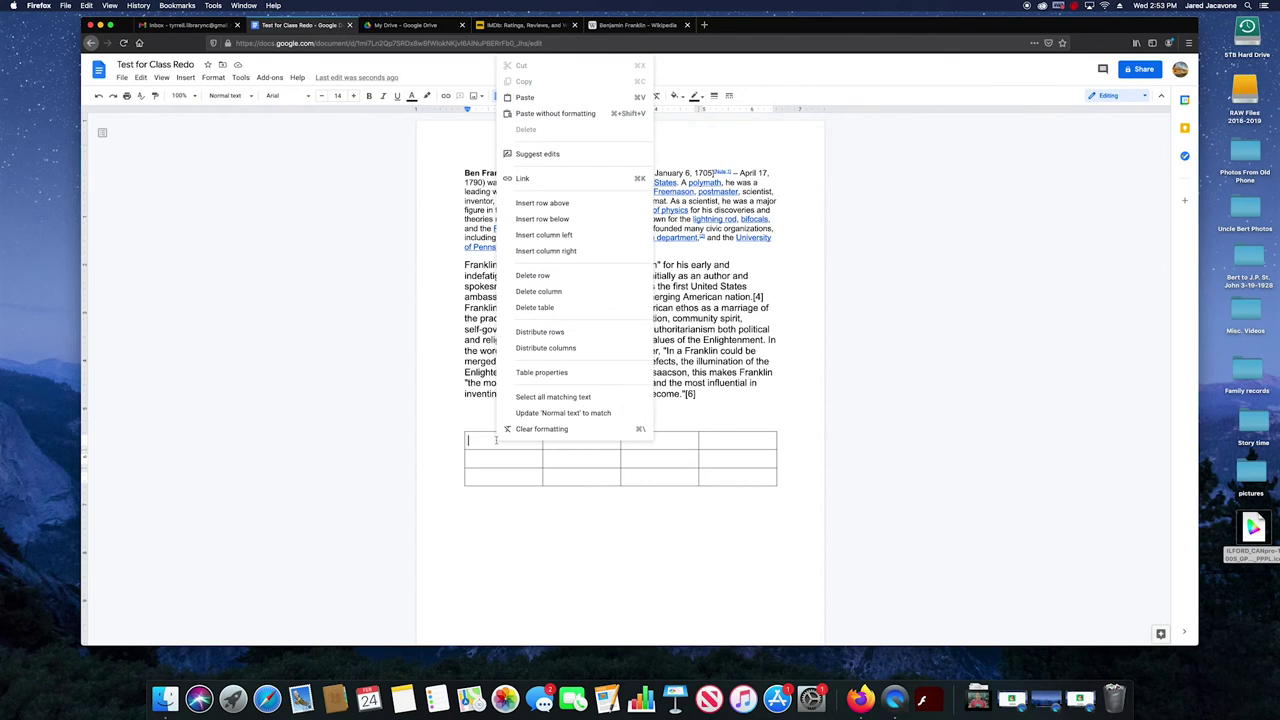
{"action": "left_click", "coordinate": [549, 218]}
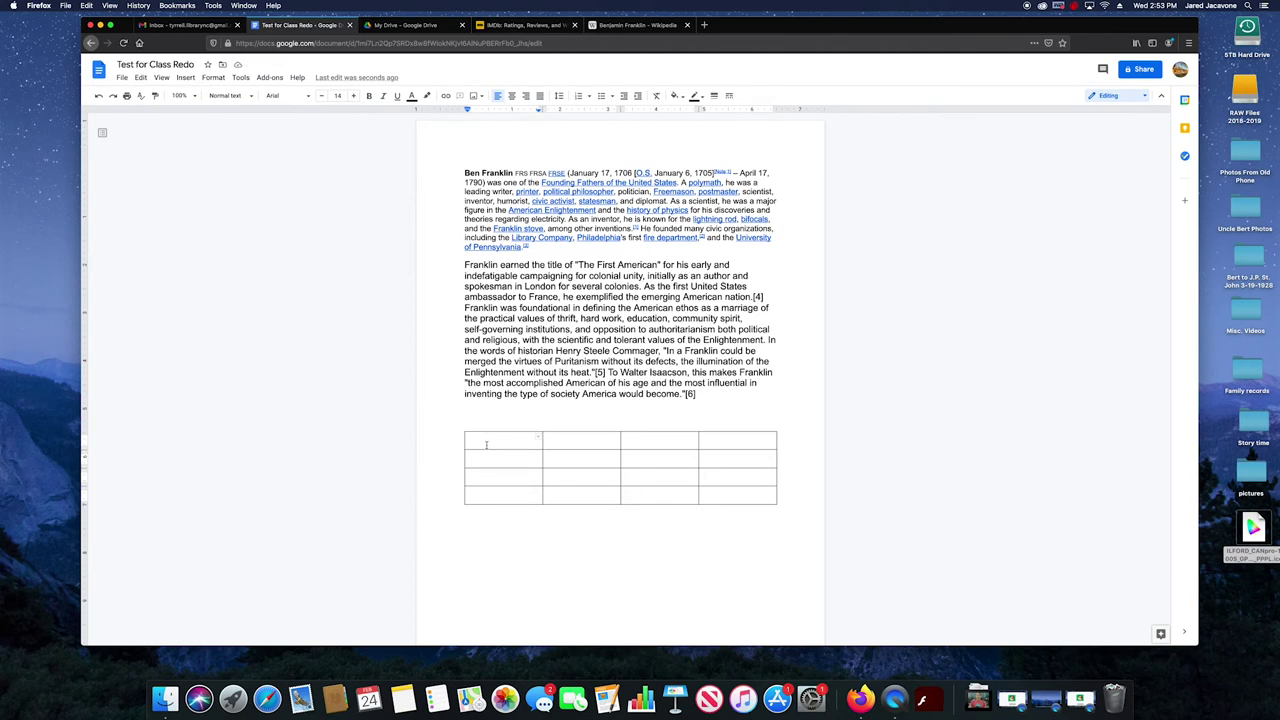
{"action": "right_click", "coordinate": [486, 444]}
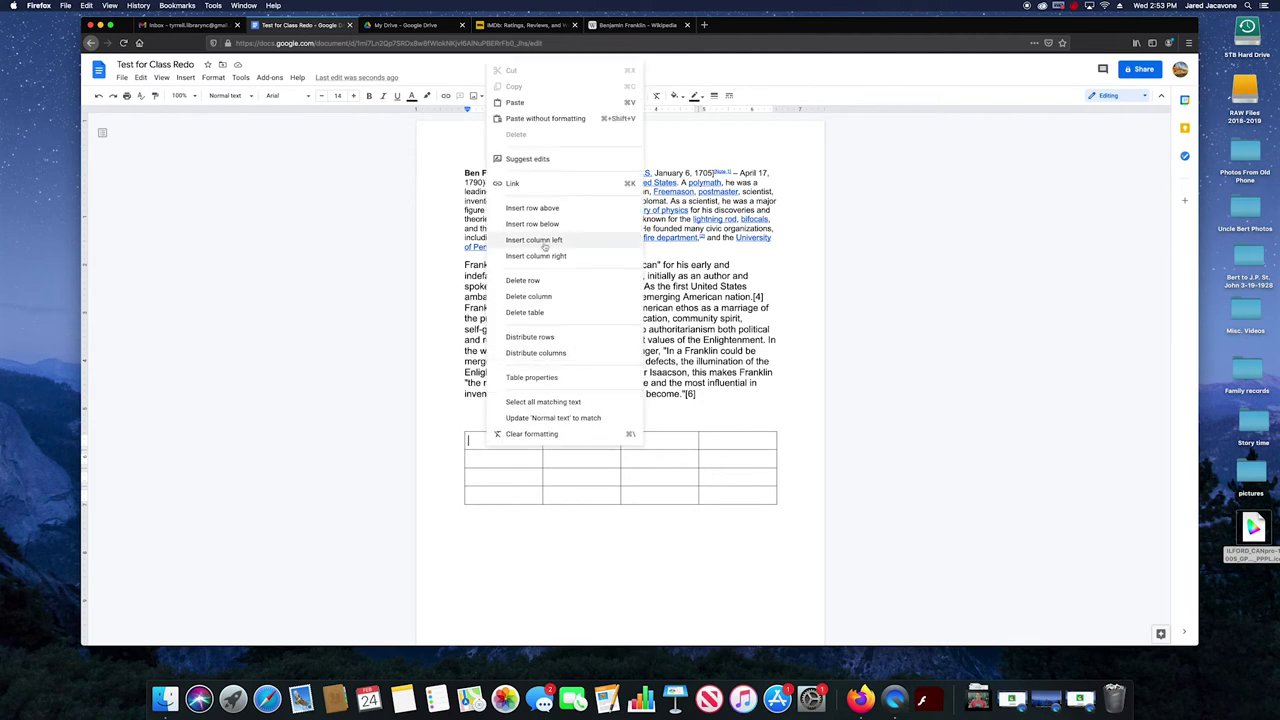
{"action": "left_click", "coordinate": [544, 246]}
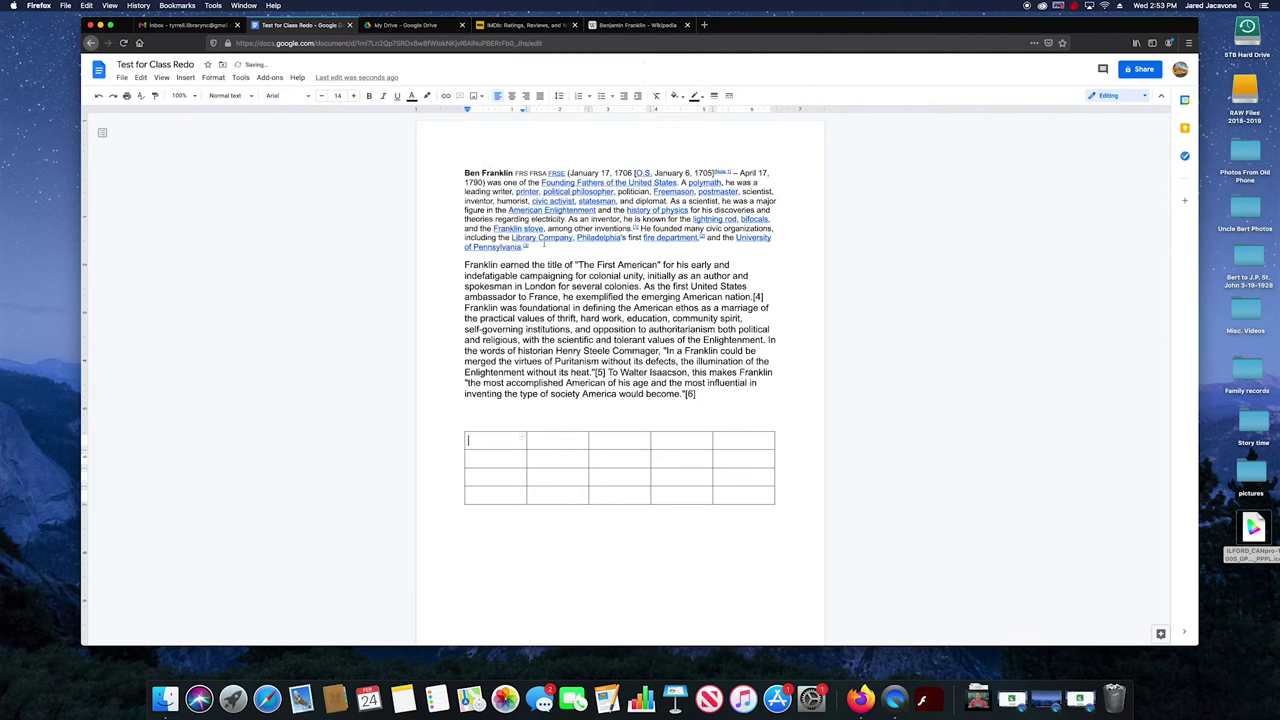
Make the table rows taller, then select every cell and delete the table
{"action": "left_click", "coordinate": [558, 432]}
{"action": "left_click", "coordinate": [773, 503]}
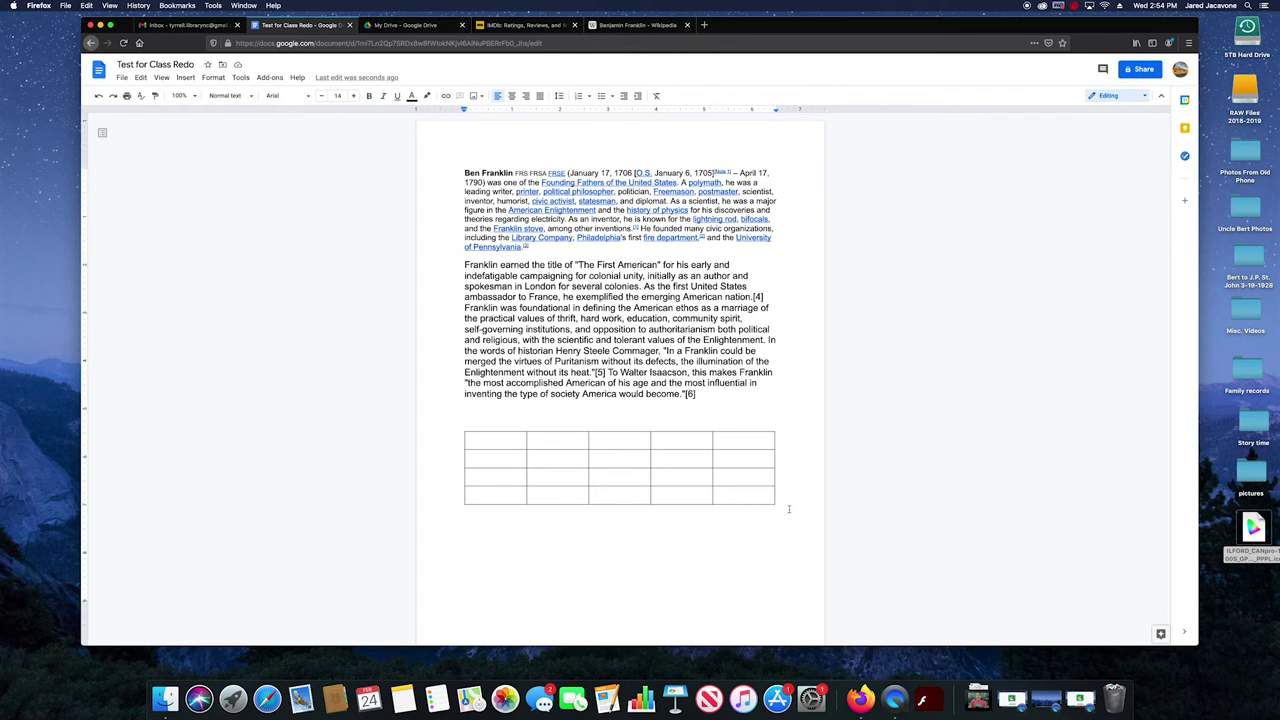
{"action": "key", "text": "shift+Up"}
{"action": "key", "text": "shift+Up"}
{"action": "key", "text": "shift+Up"}
{"action": "key", "text": "shift+Up"}
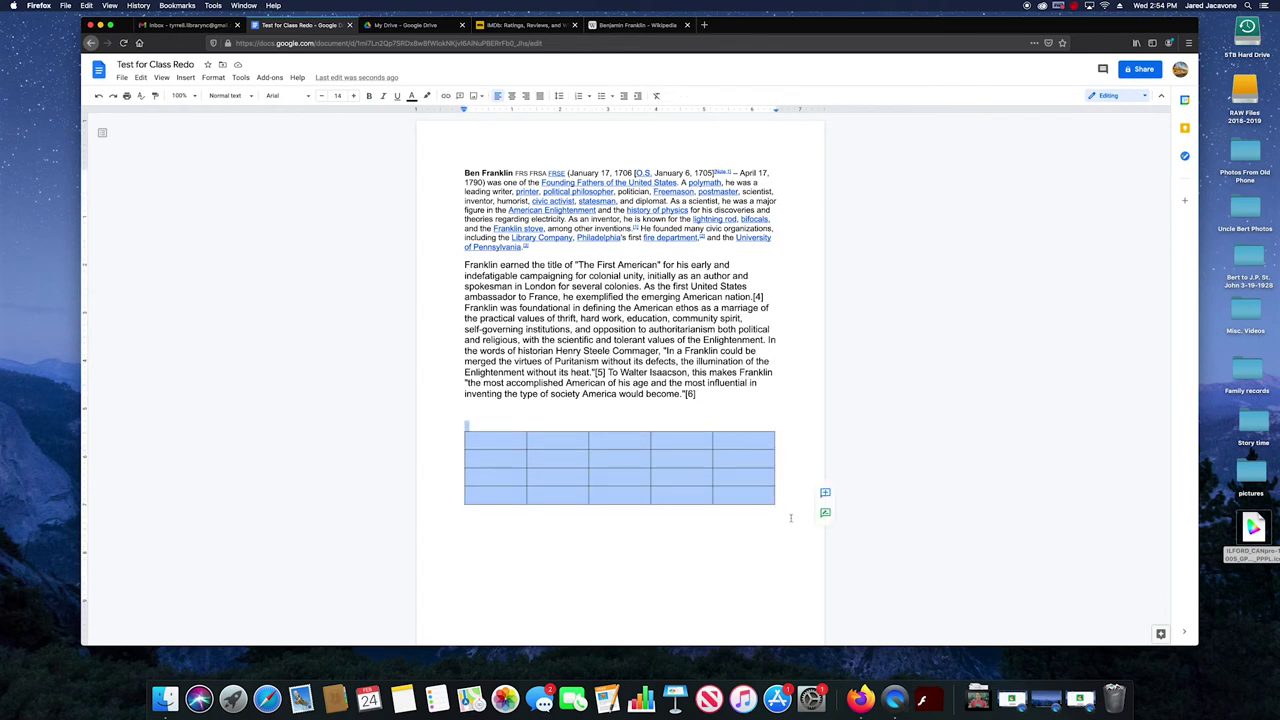
{"action": "left_click", "coordinate": [774, 506]}
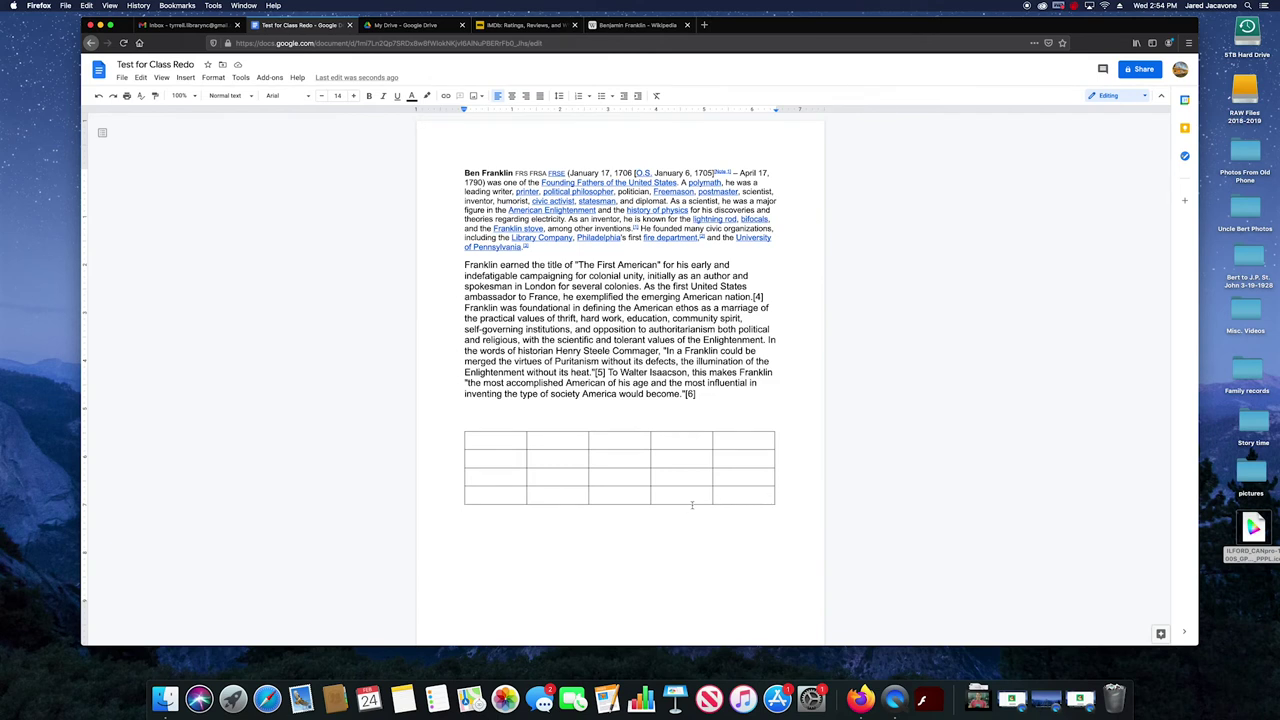
{"action": "left_click_drag", "start_coordinate": [708, 504], "coordinate": [708, 535]}
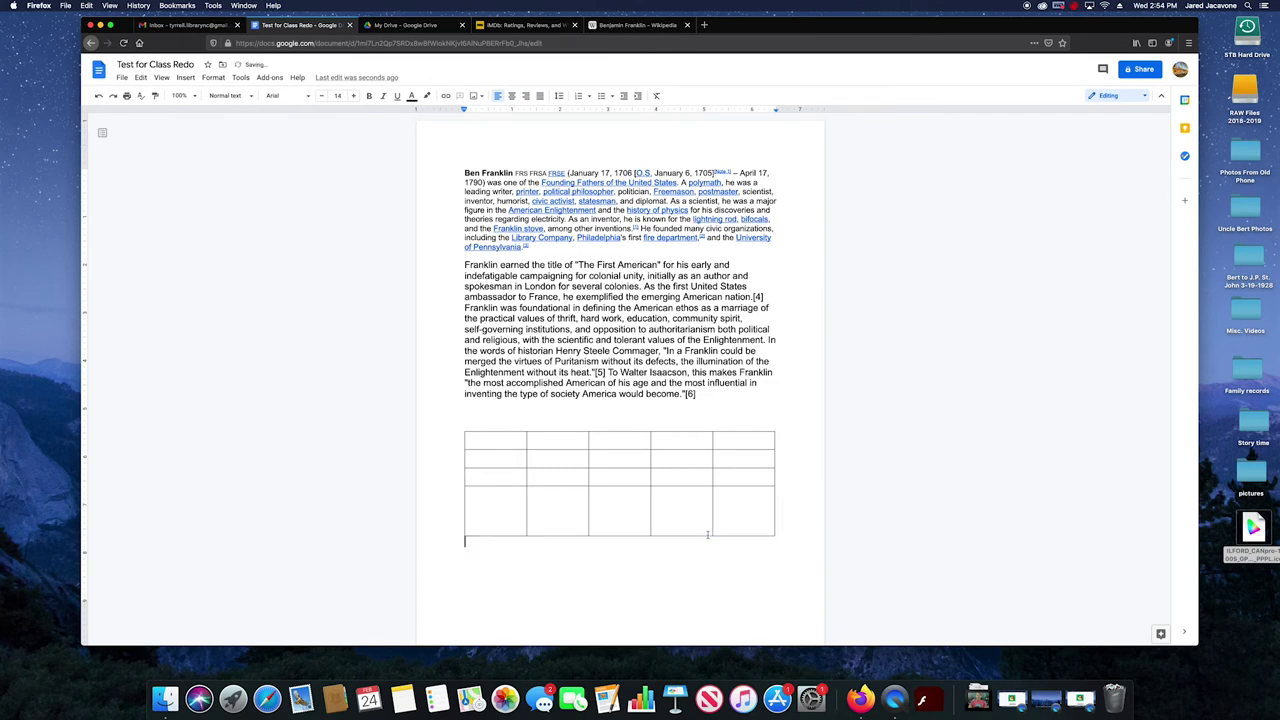
{"action": "left_click_drag", "start_coordinate": [668, 484], "coordinate": [671, 497]}
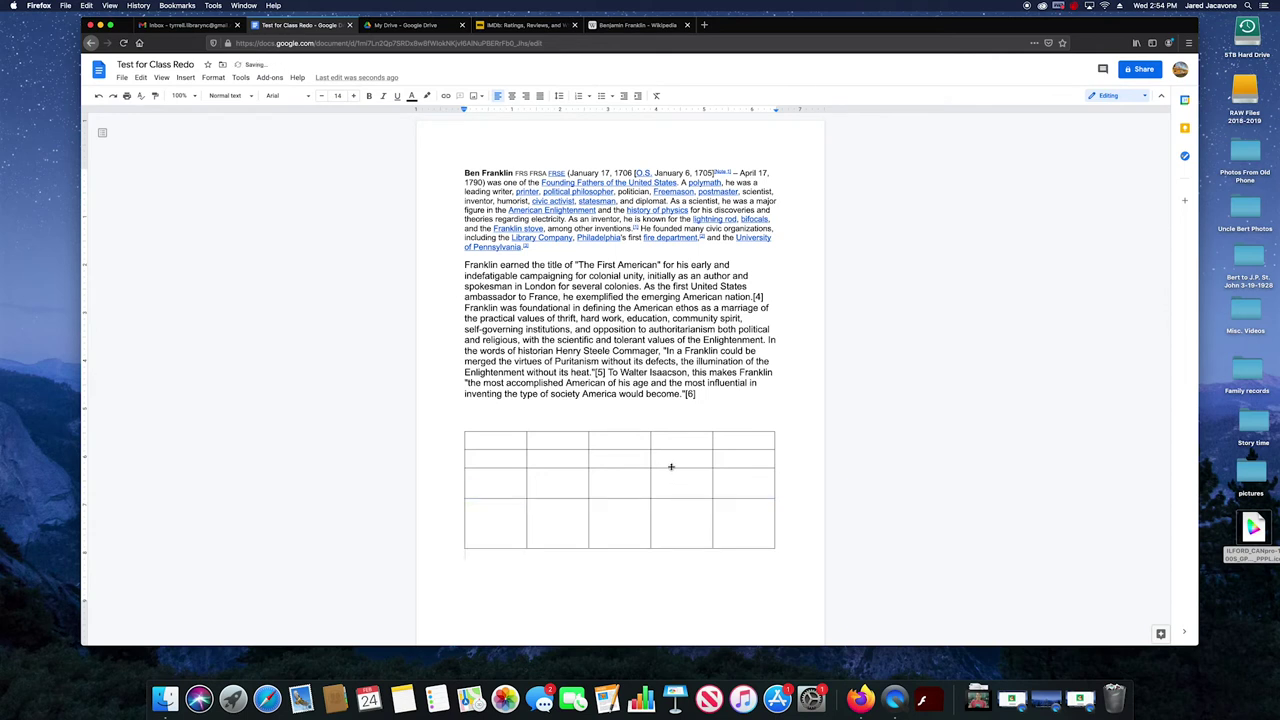
{"action": "left_click_drag", "start_coordinate": [671, 466], "coordinate": [671, 476]}
{"action": "left_click_drag", "start_coordinate": [796, 546], "coordinate": [487, 427]}
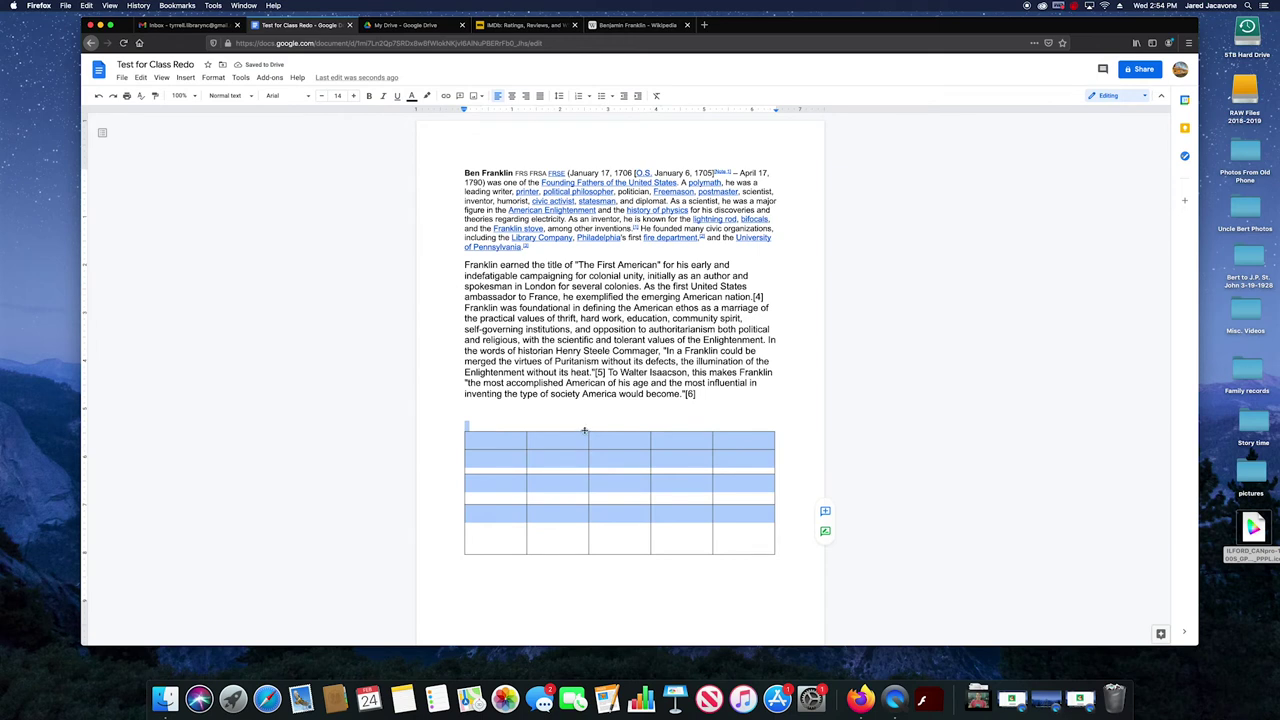
{"action": "key", "text": "BackSpace"}
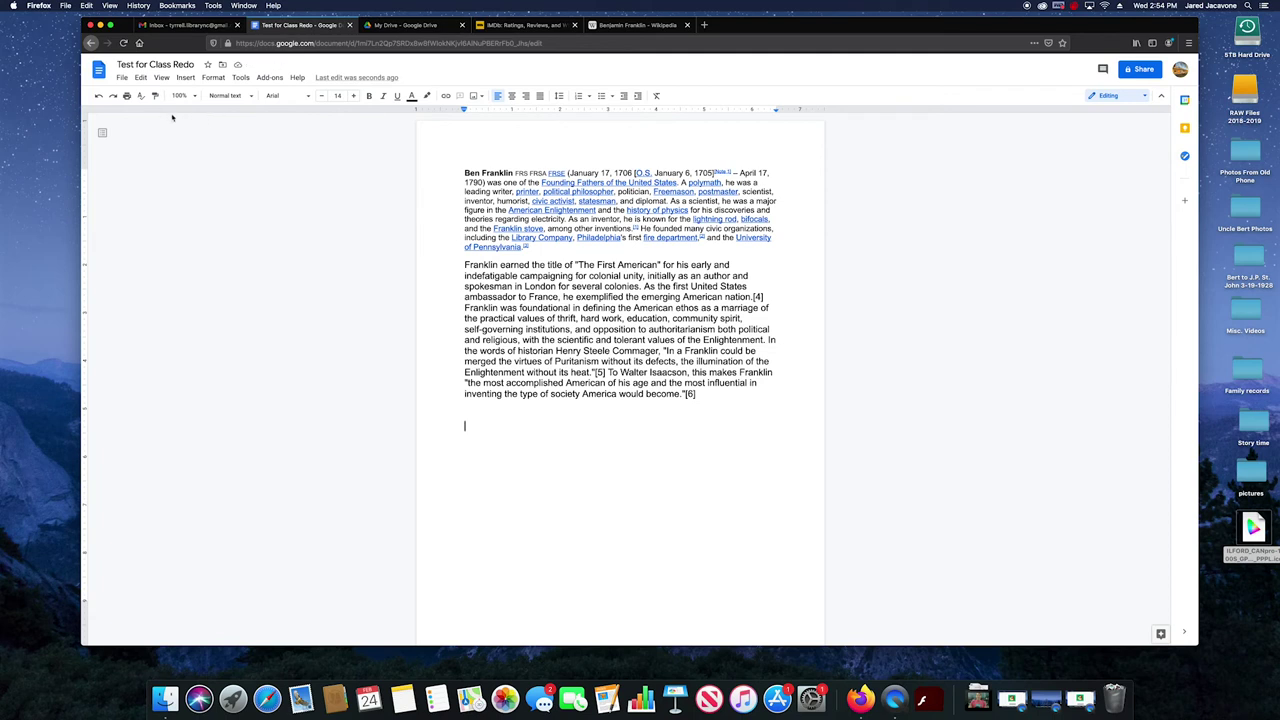
Start a new blank drawing and close it without adding anything
{"action": "left_click", "coordinate": [182, 80]}
{"action": "mouse_move", "coordinate": [230, 129]}
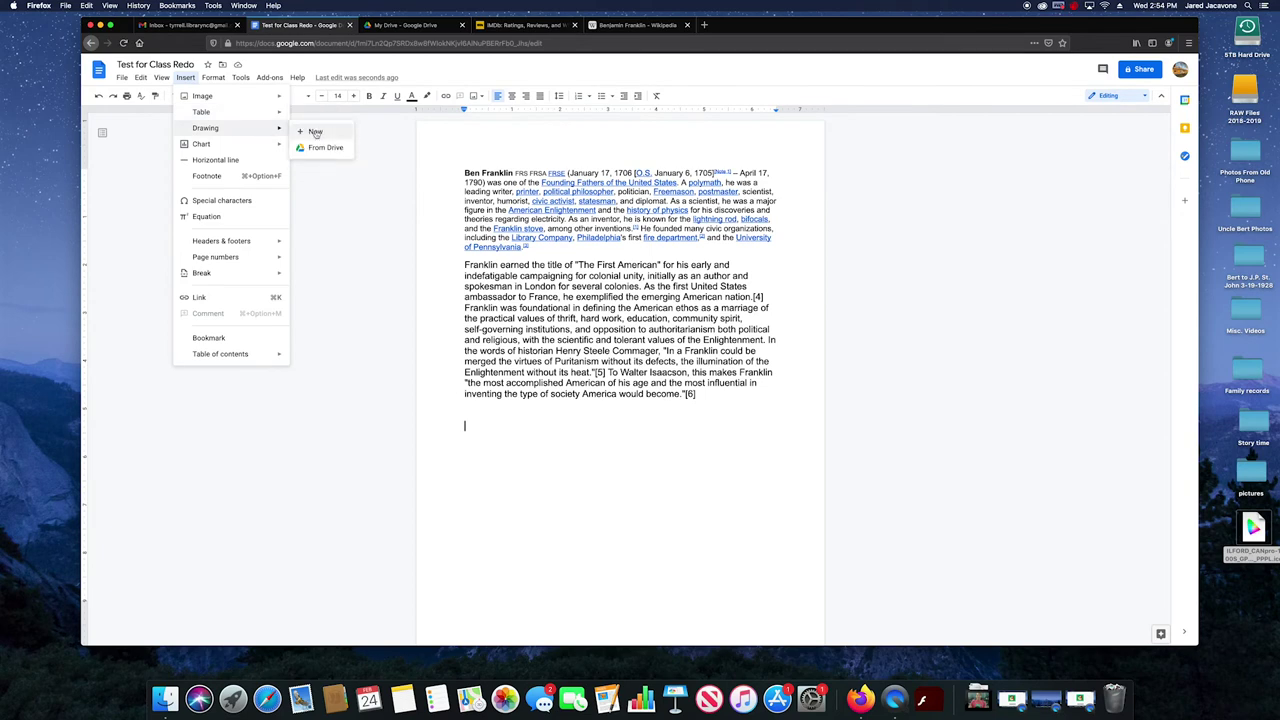
{"action": "left_click", "coordinate": [315, 132]}
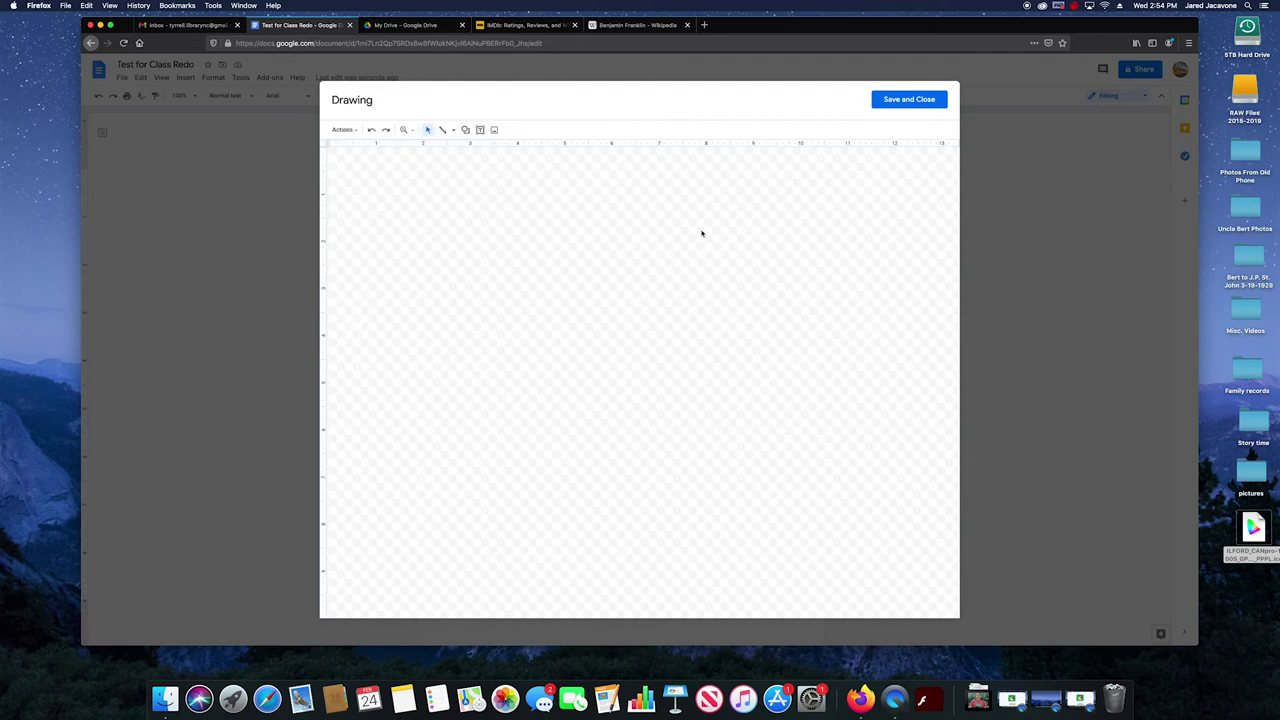
{"action": "left_click", "coordinate": [885, 101]}
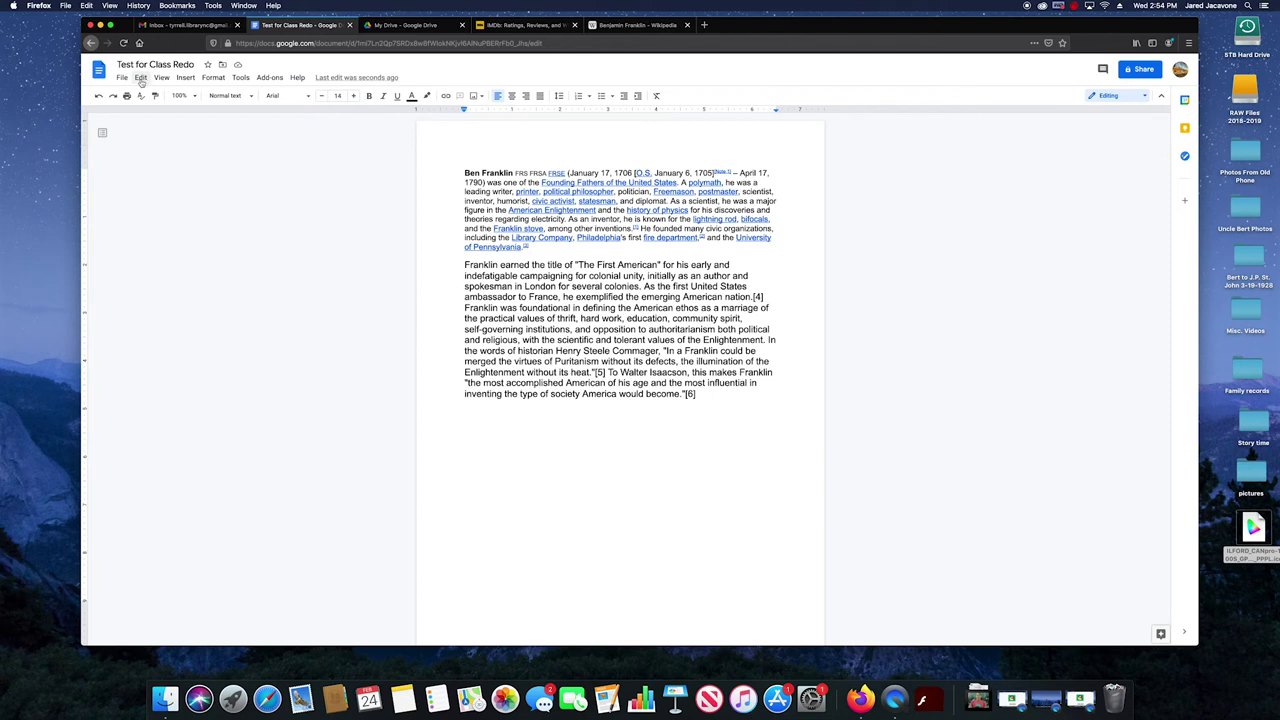
Insert a horizontal line below the text, then delete it
{"action": "left_click", "coordinate": [185, 78]}
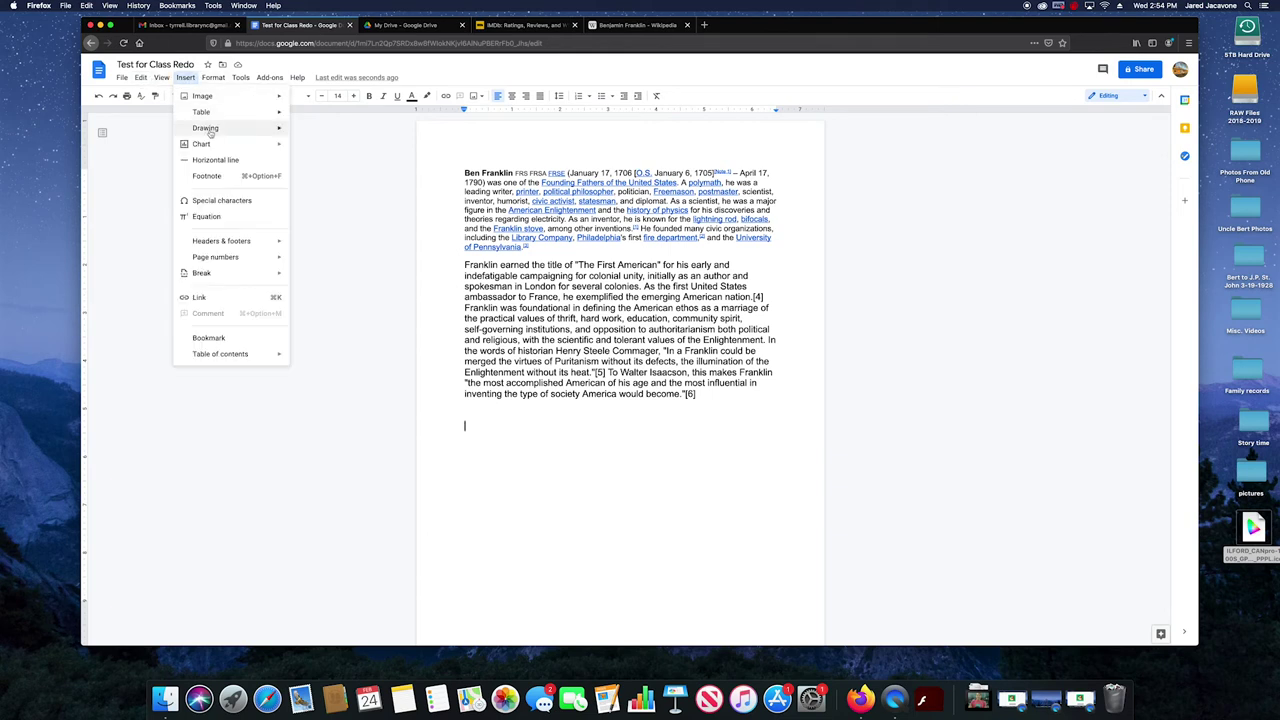
{"action": "mouse_move", "coordinate": [214, 146]}
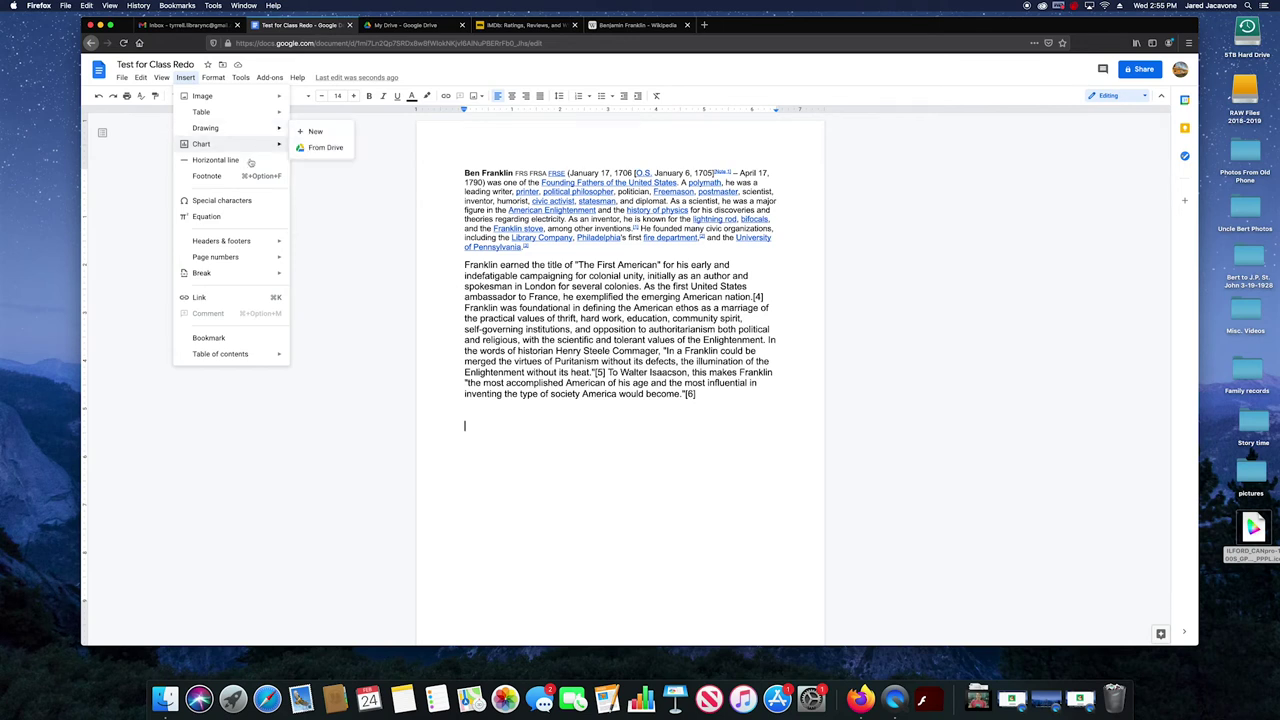
{"action": "left_click", "coordinate": [230, 162]}
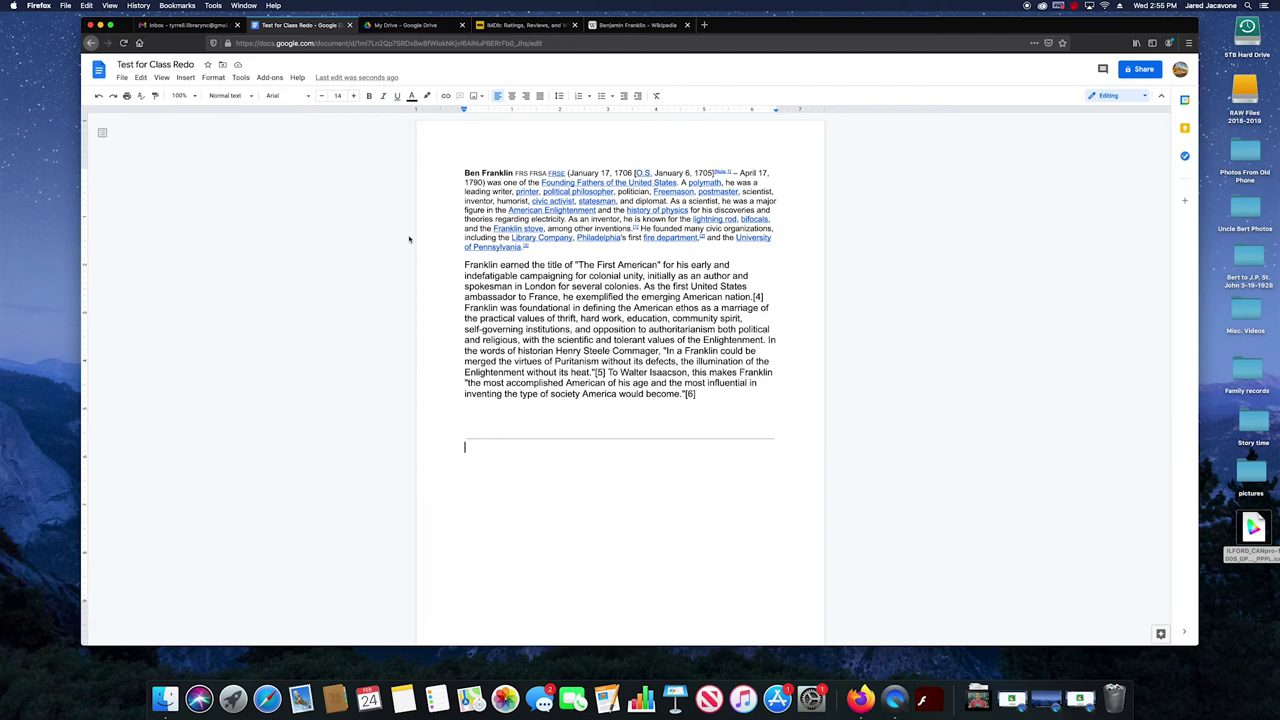
{"action": "key", "text": "BackSpace"}
Add a footnote at the empty line and undo it, then open the special characters picker
{"action": "left_click", "coordinate": [185, 77]}
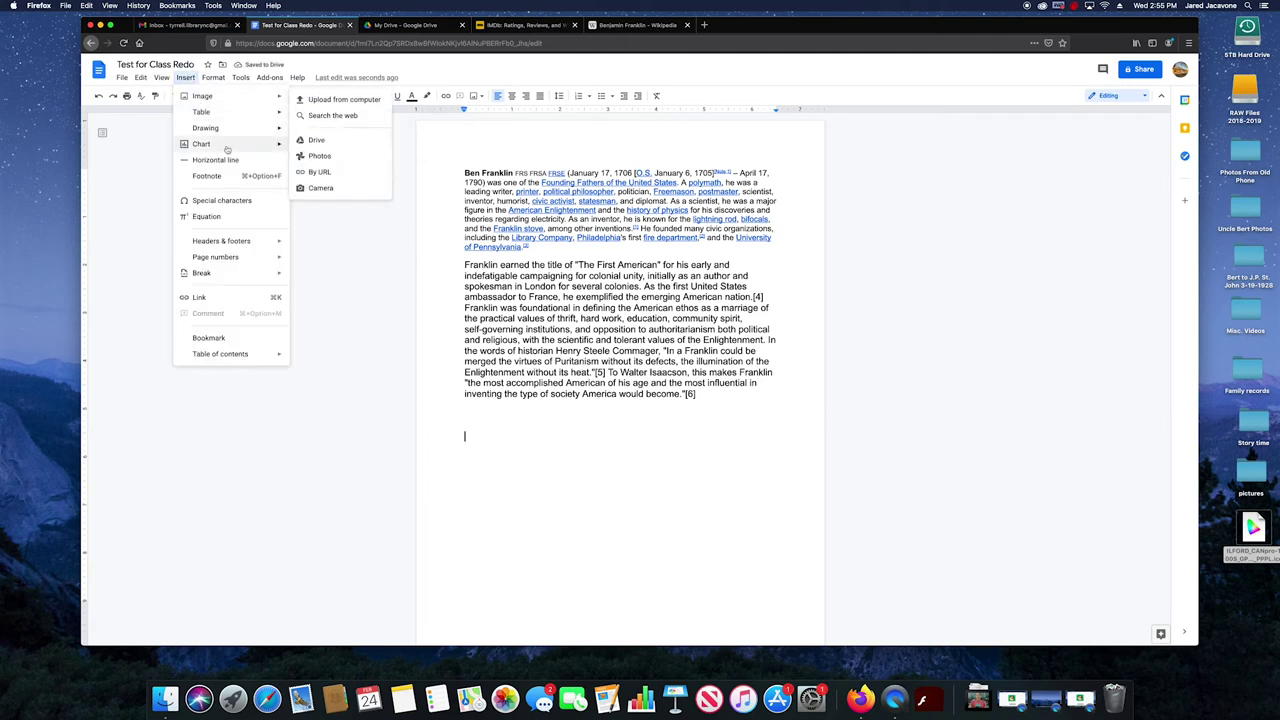
{"action": "left_click", "coordinate": [254, 178]}
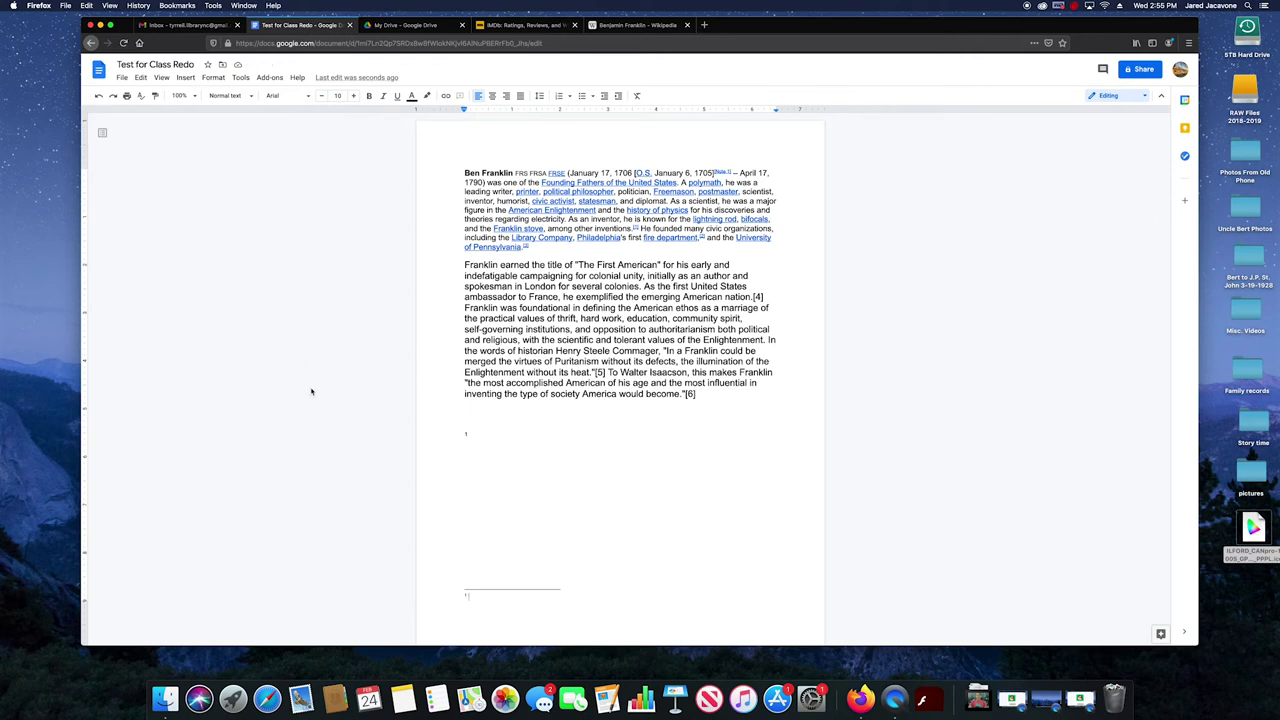
{"action": "left_click", "coordinate": [100, 96]}
{"action": "left_click", "coordinate": [185, 77]}
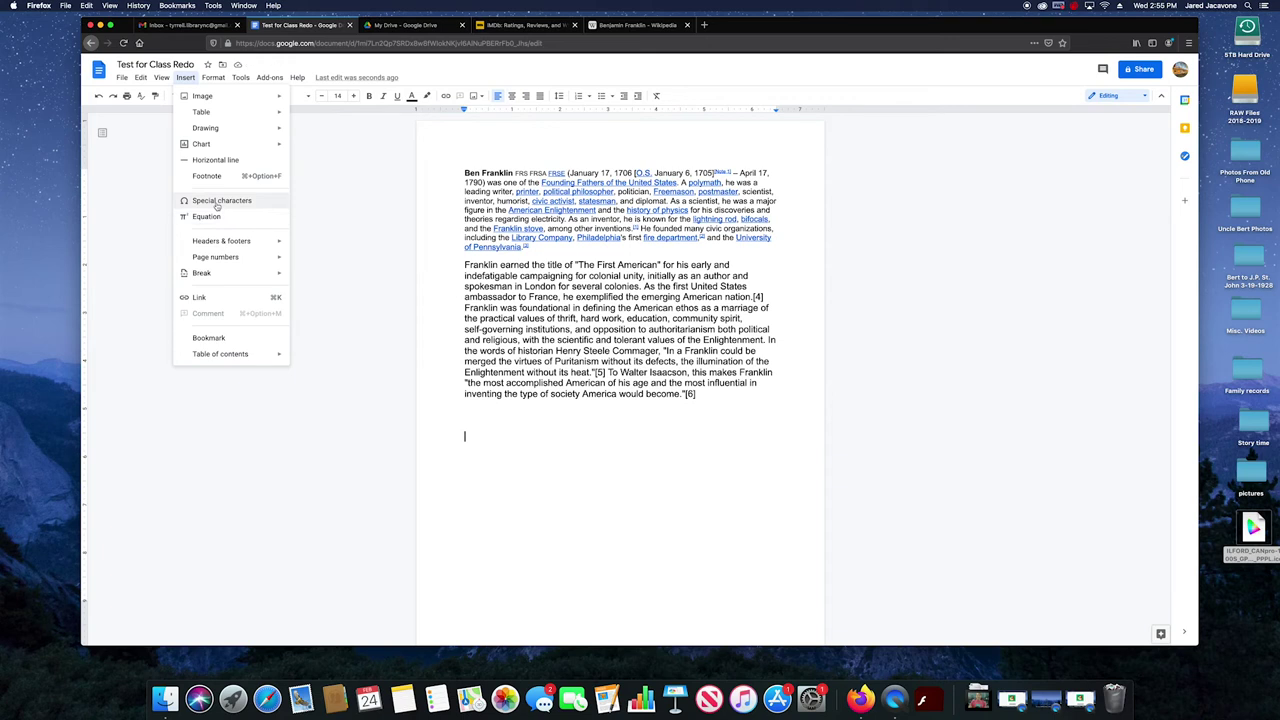
{"action": "left_click", "coordinate": [217, 206]}
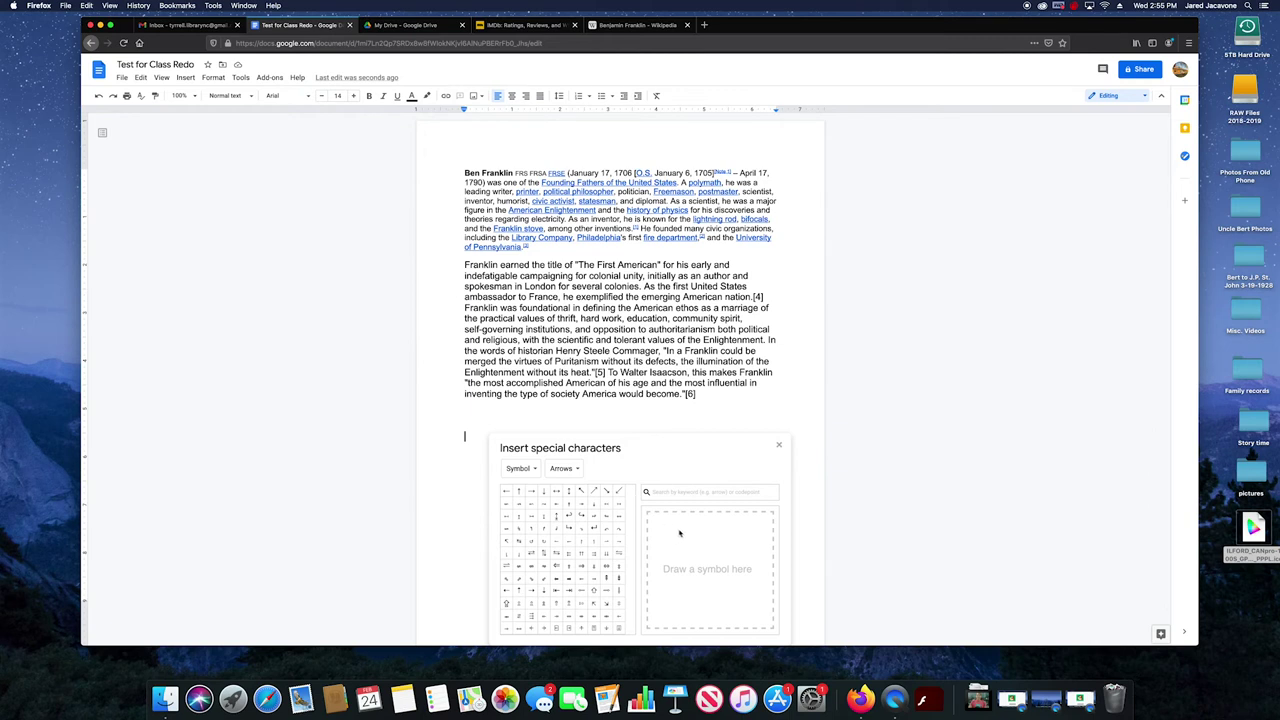
{"action": "scroll", "coordinate": [604, 530], "scroll_direction": "down", "scroll_amount": 3}
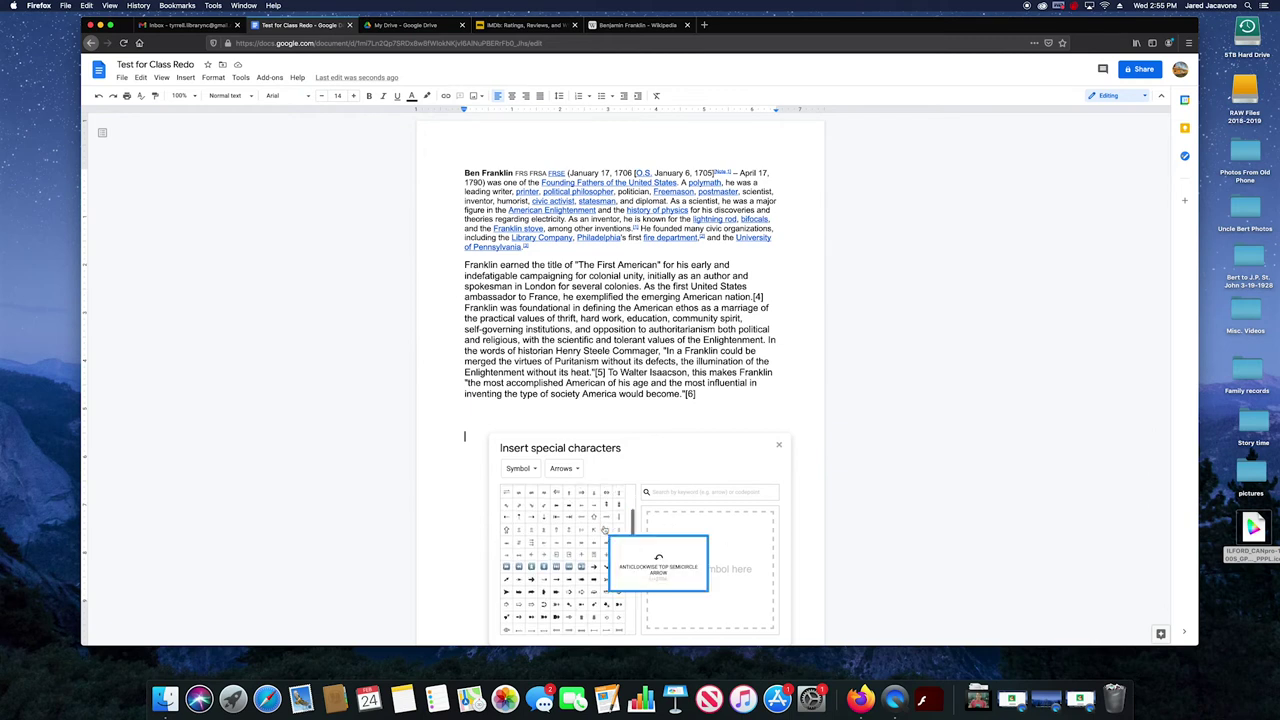
{"action": "scroll", "coordinate": [604, 530], "scroll_direction": "down", "scroll_amount": 5}
{"action": "scroll", "coordinate": [605, 528], "scroll_direction": "up", "scroll_amount": 3}
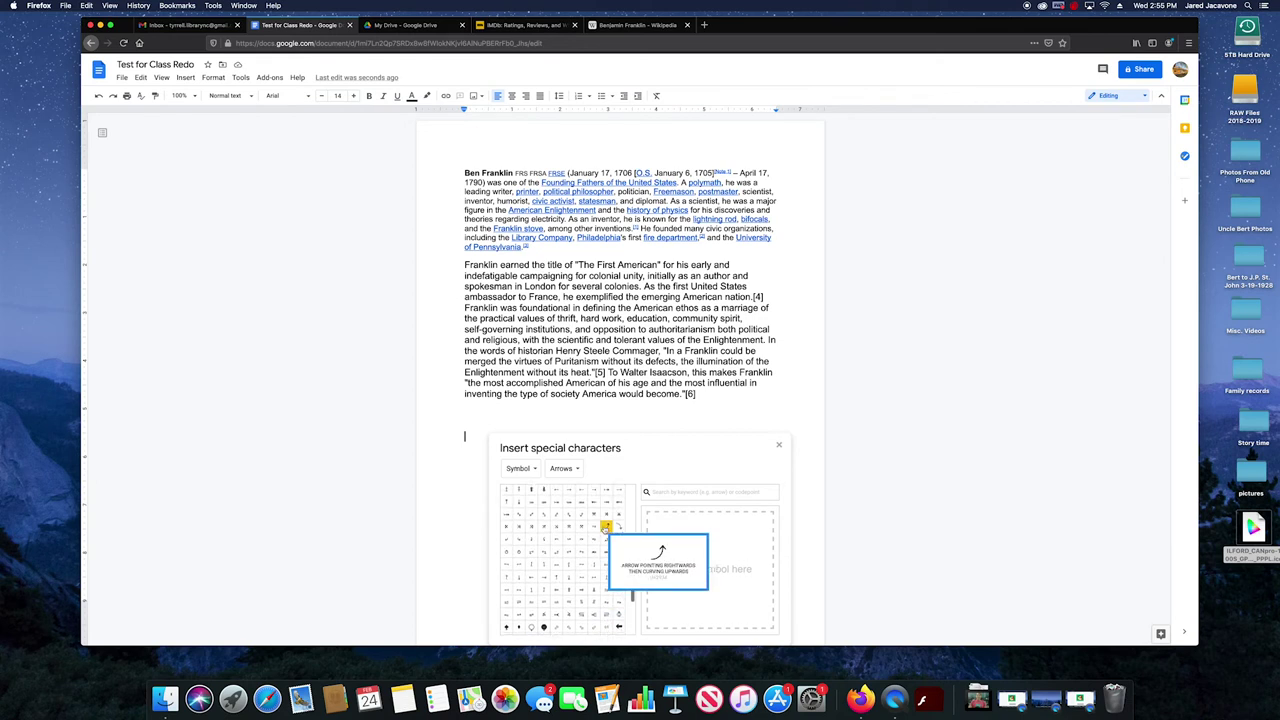
{"action": "scroll", "coordinate": [605, 528], "scroll_direction": "up", "scroll_amount": 5}
{"action": "scroll", "coordinate": [605, 528], "scroll_direction": "down", "scroll_amount": 2}
{"action": "left_click", "coordinate": [535, 469]}
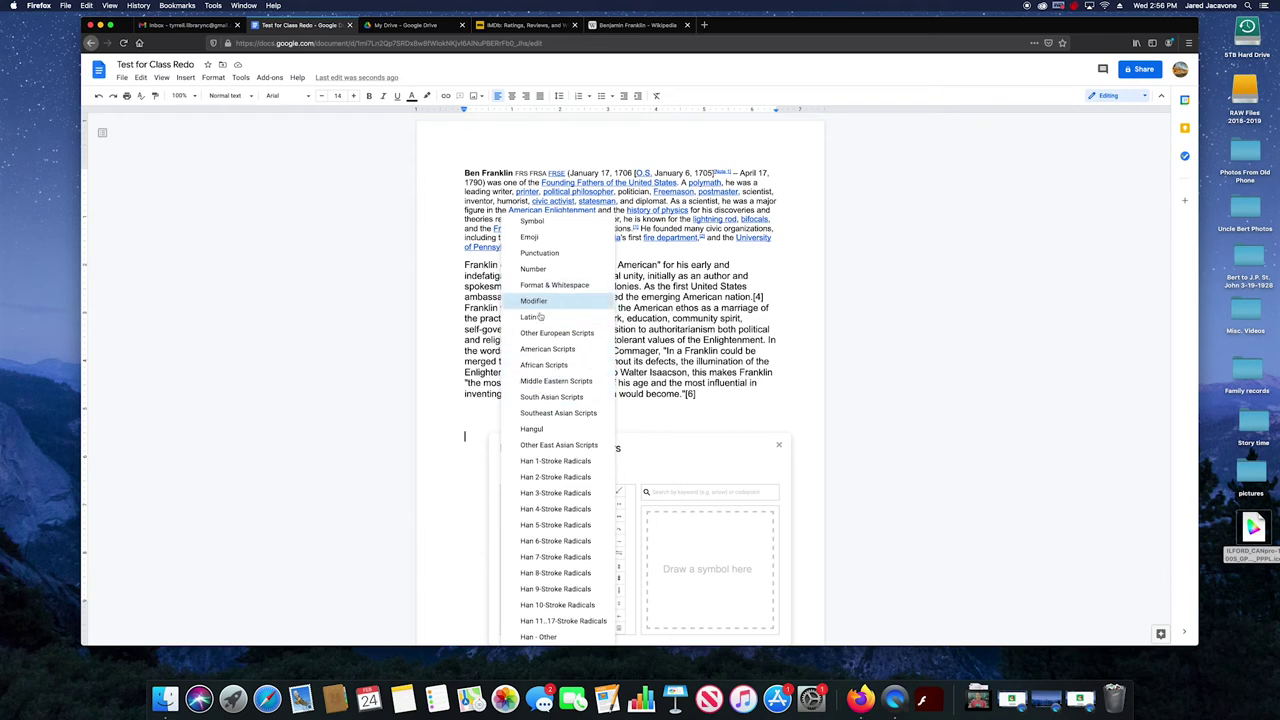
{"action": "left_click", "coordinate": [558, 367]}
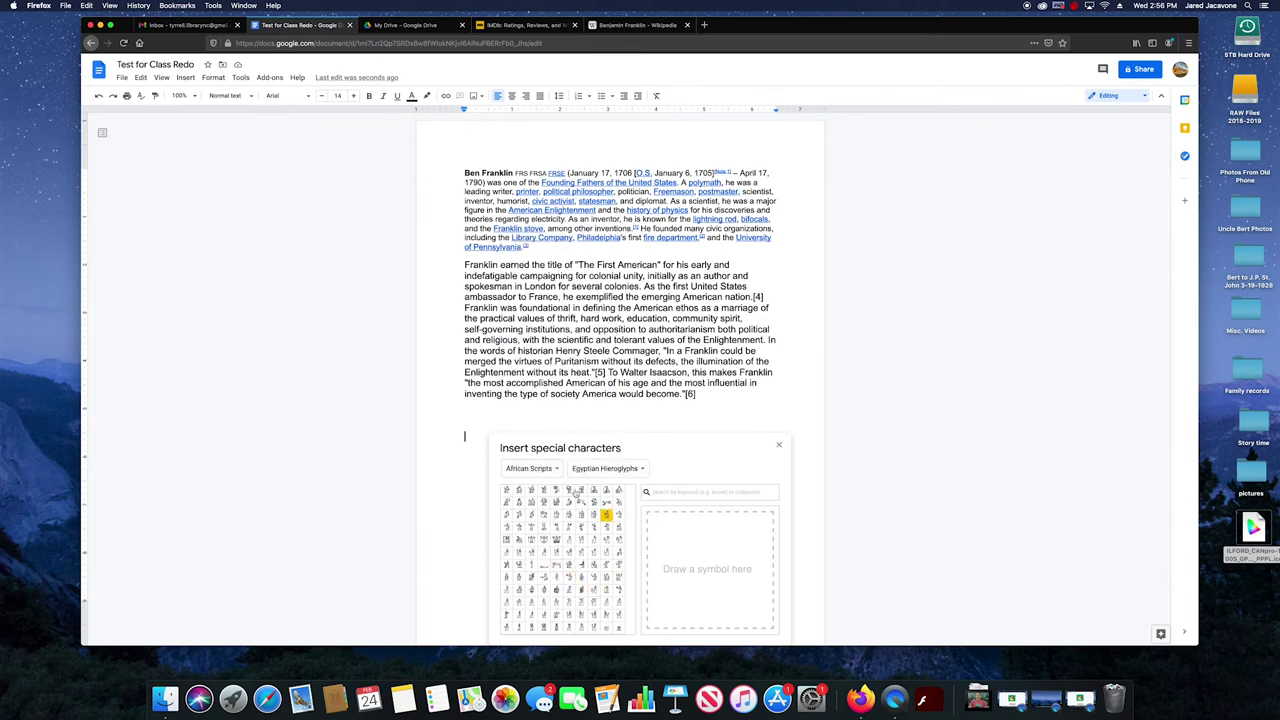
{"action": "left_click", "coordinate": [558, 469]}
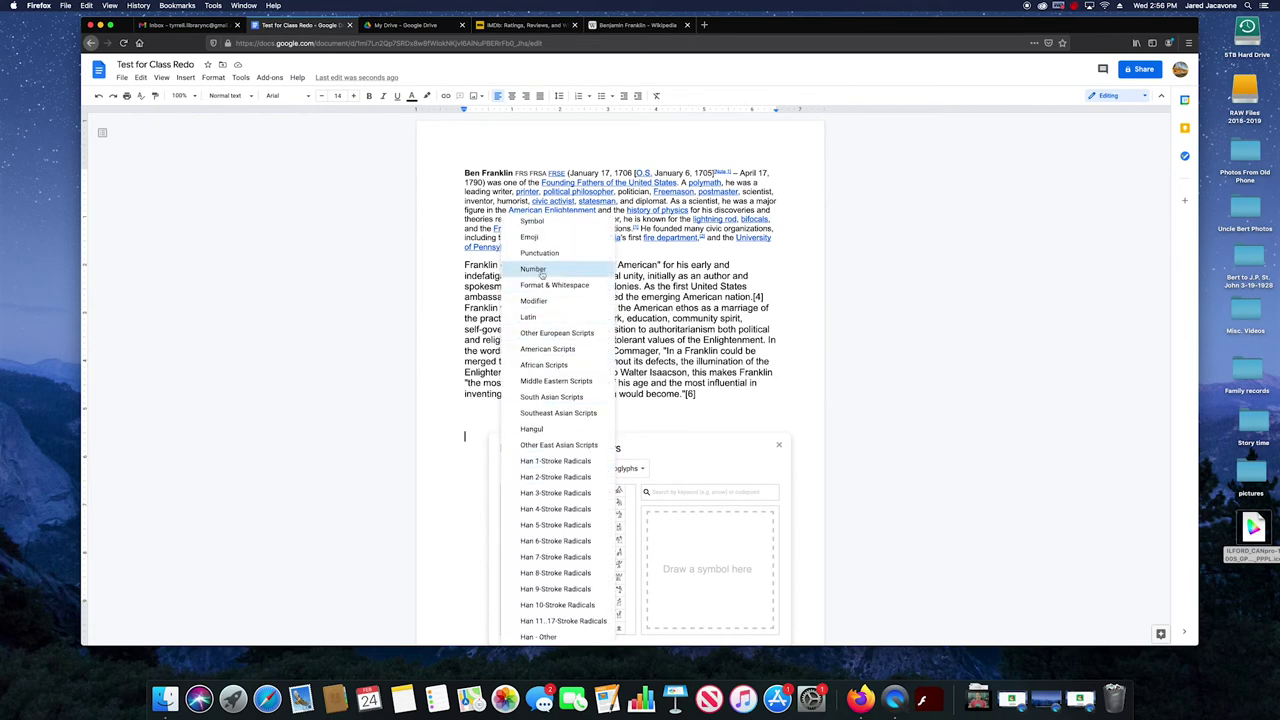
{"action": "left_click", "coordinate": [545, 333]}
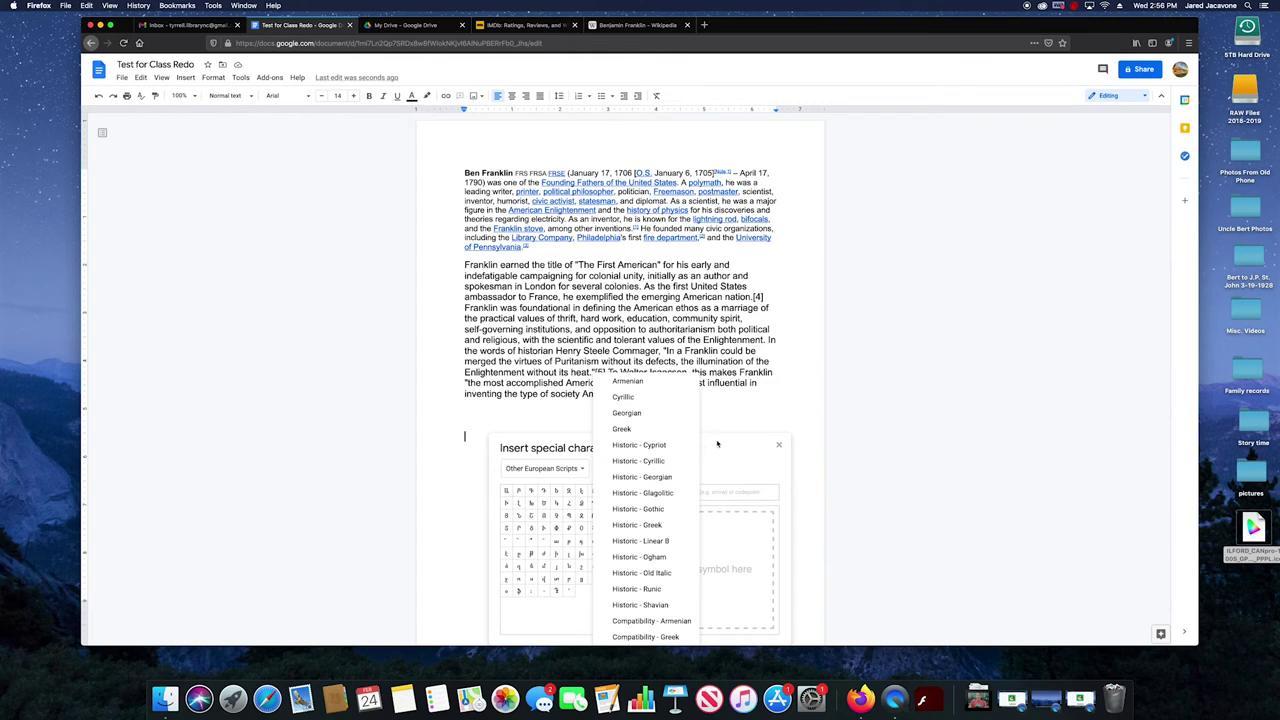
{"action": "left_click", "coordinate": [717, 443]}
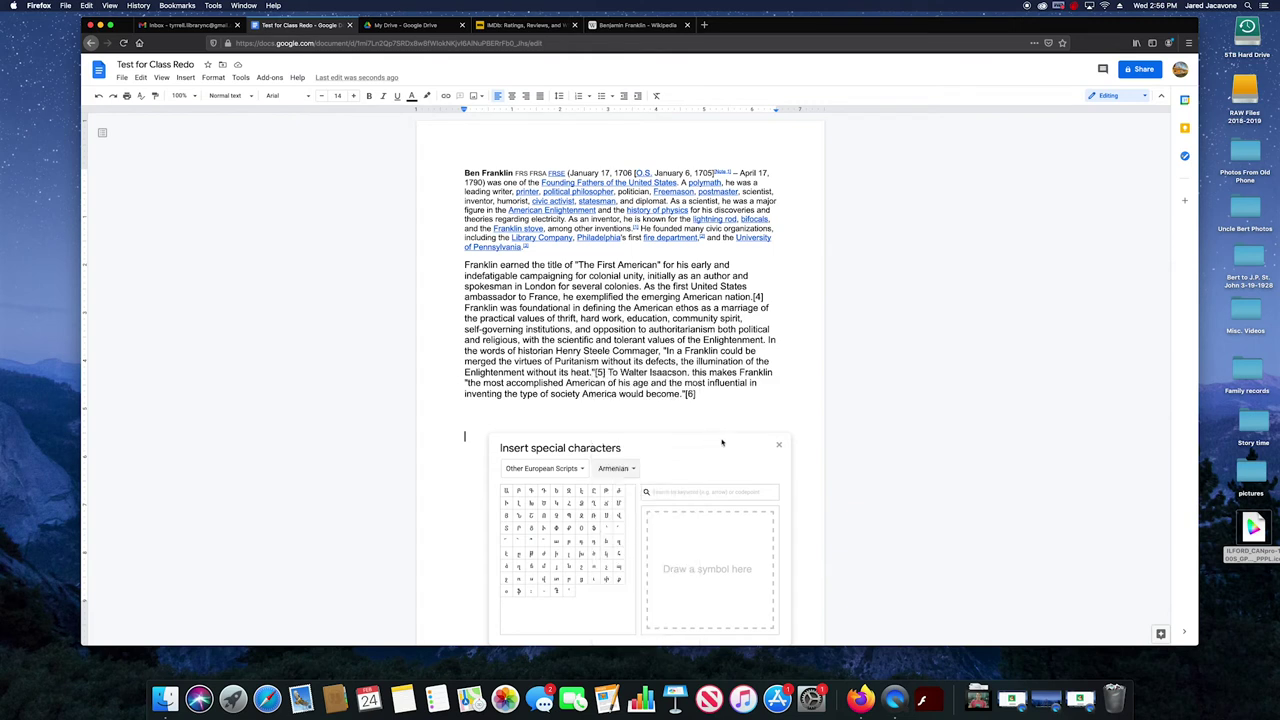
{"action": "left_click", "coordinate": [779, 447]}
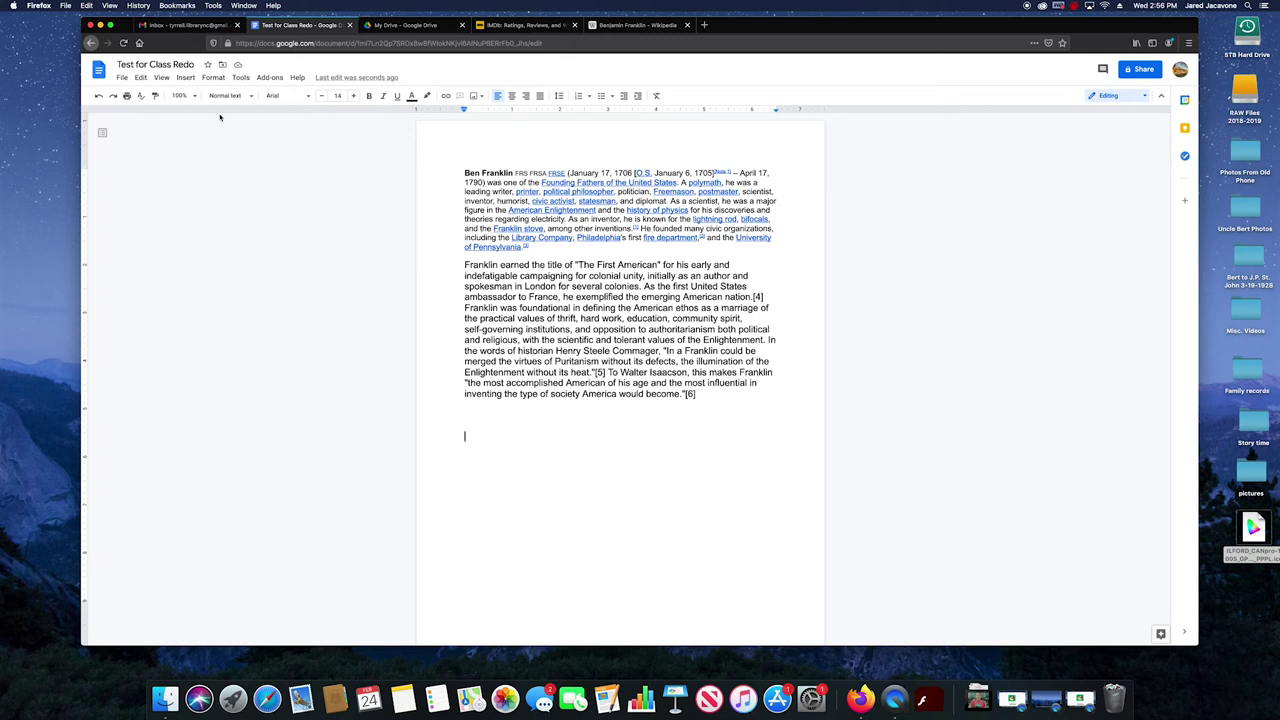
{"action": "left_click", "coordinate": [185, 77]}
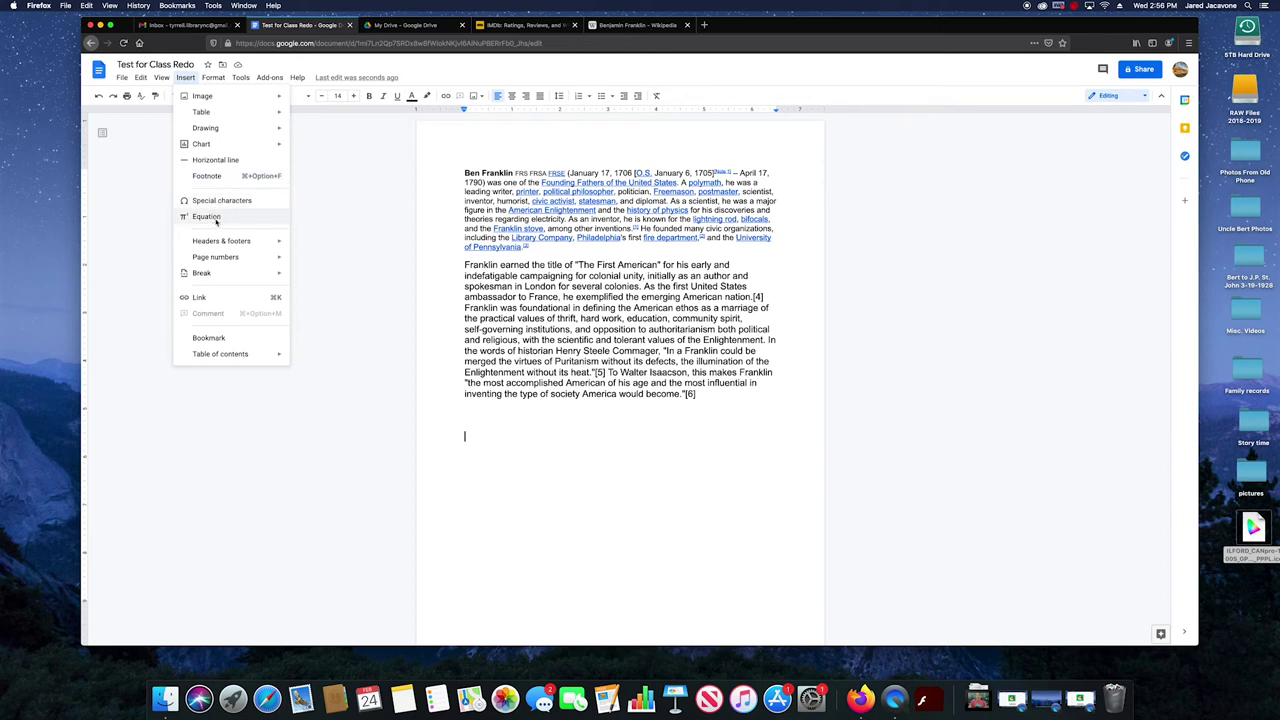
{"action": "left_click", "coordinate": [206, 217]}
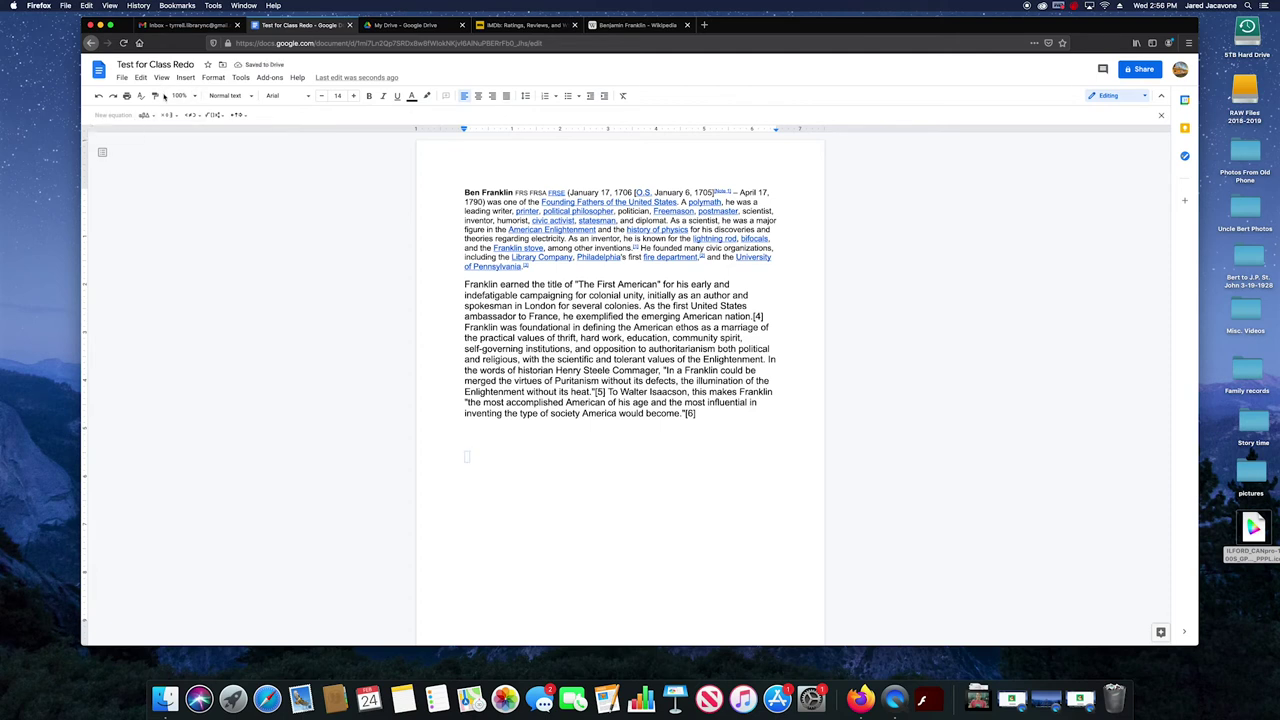
{"action": "left_click", "coordinate": [1162, 116]}
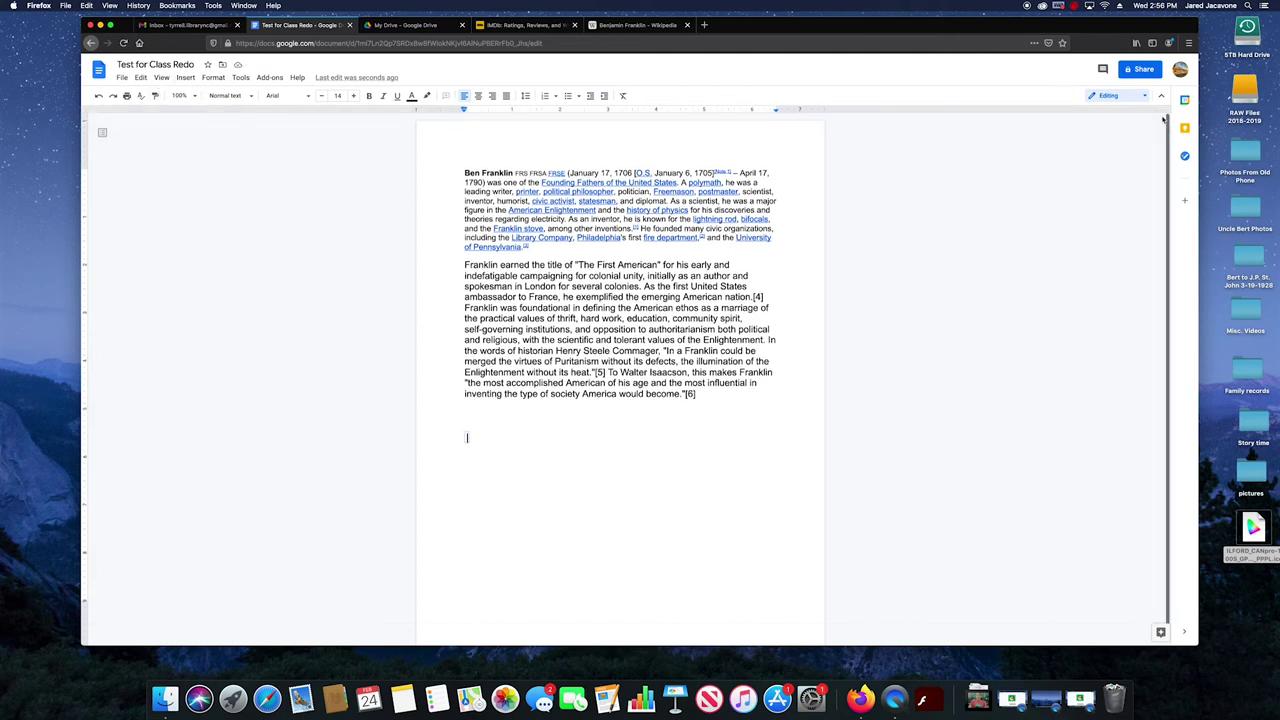
{"action": "left_click", "coordinate": [184, 79]}
{"action": "mouse_move", "coordinate": [256, 243]}
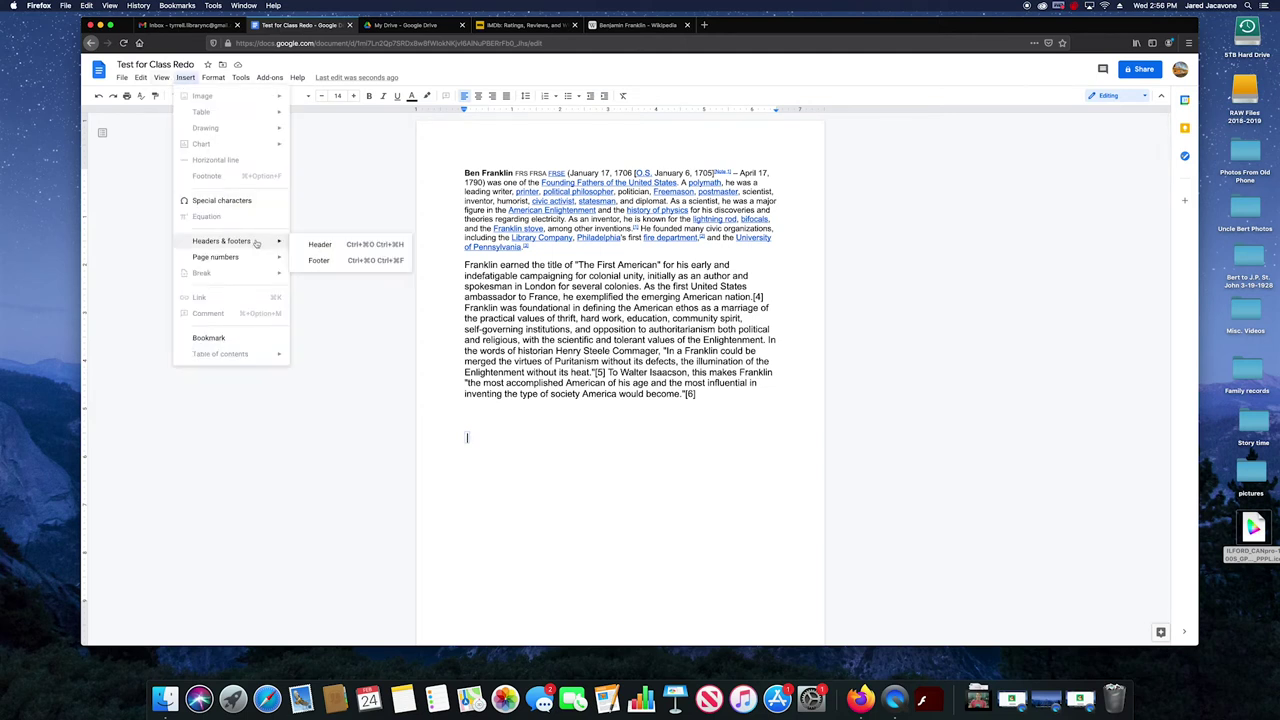
{"action": "left_click", "coordinate": [320, 245]}
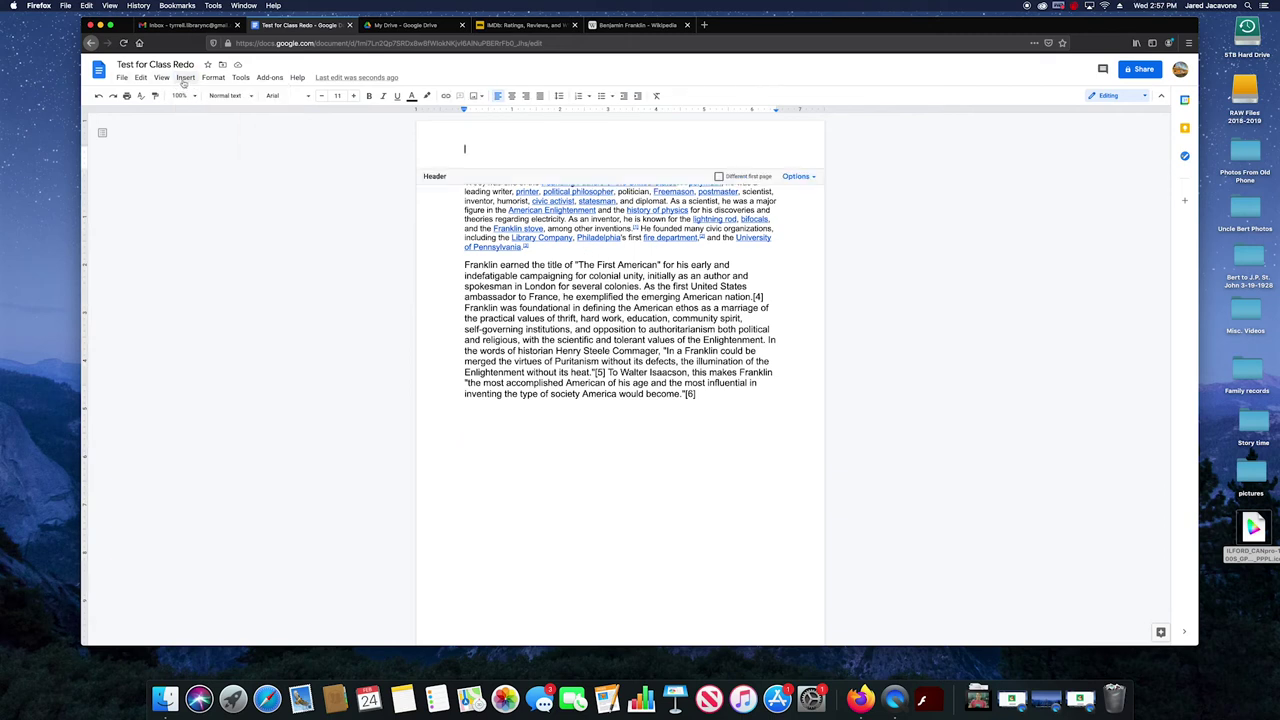
{"action": "left_click", "coordinate": [286, 220]}
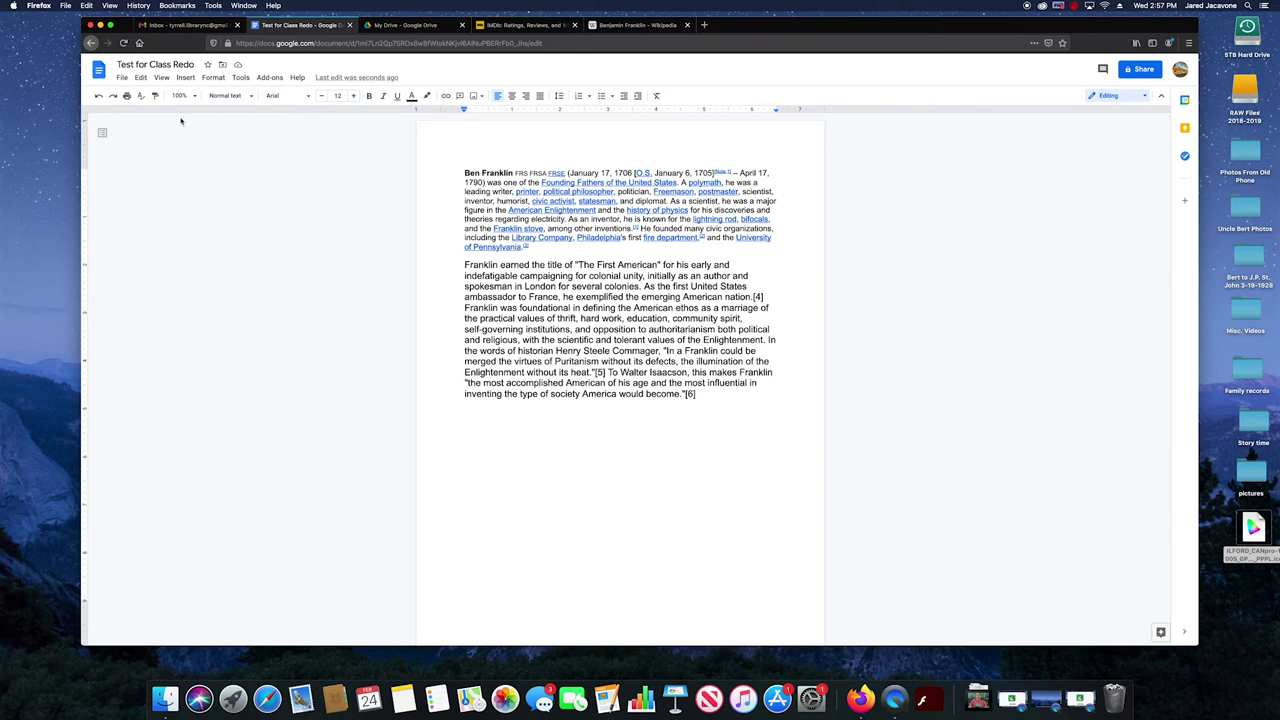
Open the page numbering settings and dismiss them without changes
{"action": "left_click", "coordinate": [186, 78]}
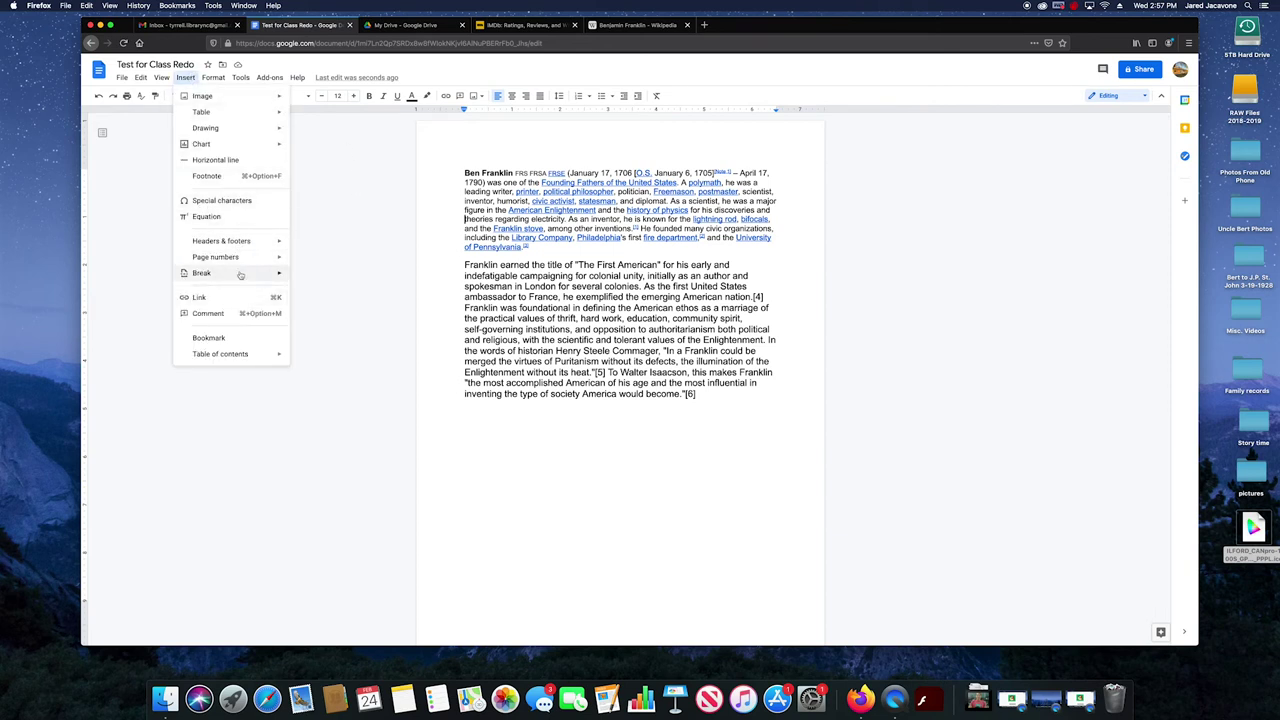
{"action": "mouse_move", "coordinate": [242, 247]}
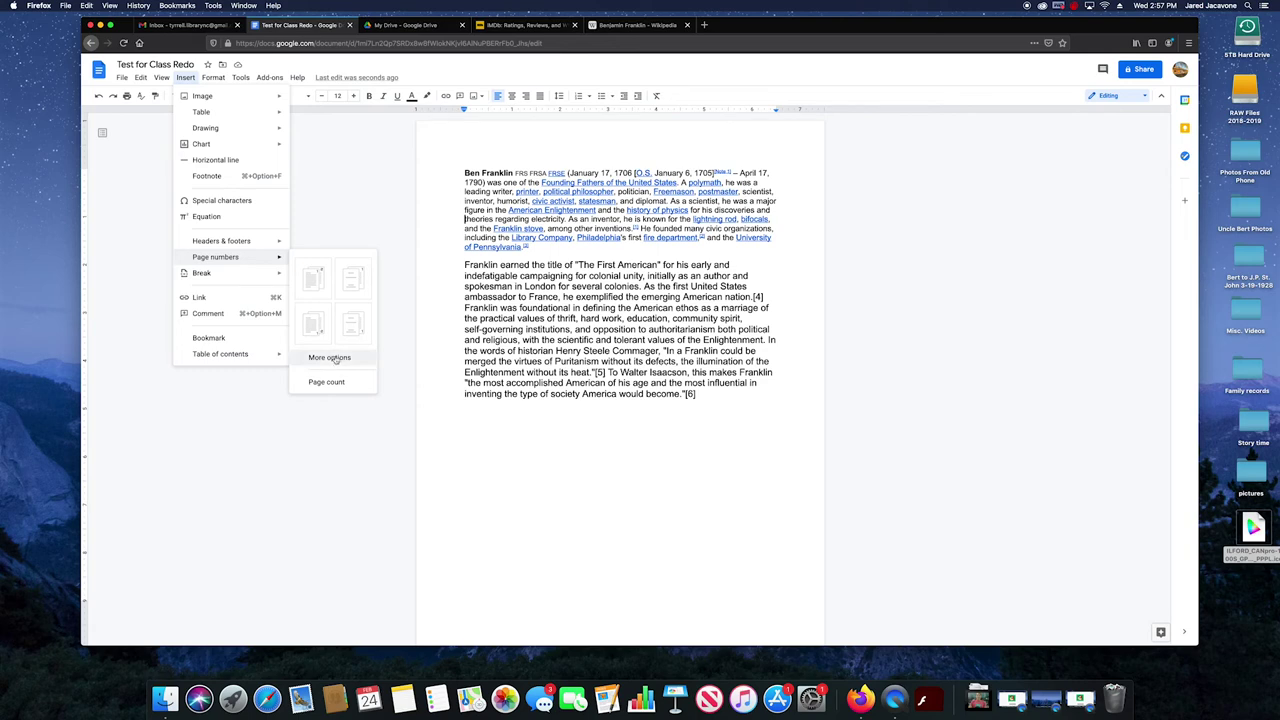
{"action": "left_click", "coordinate": [336, 358]}
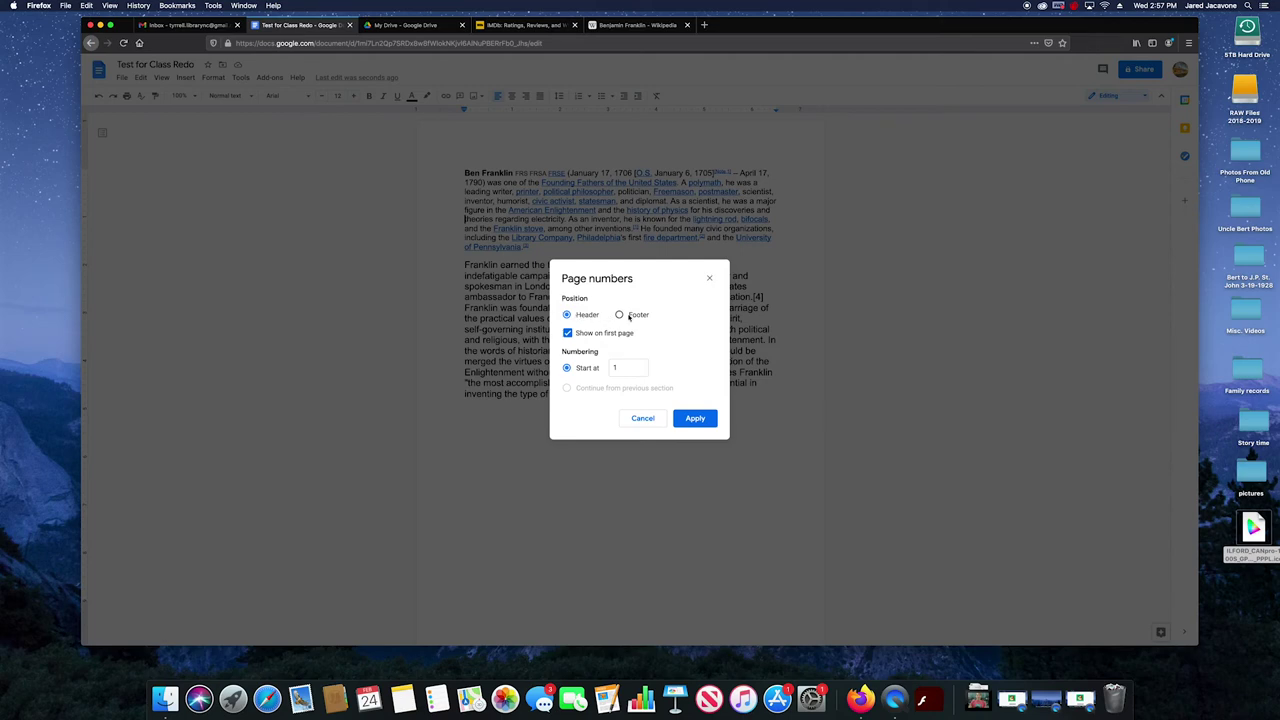
{"action": "left_click", "coordinate": [709, 278]}
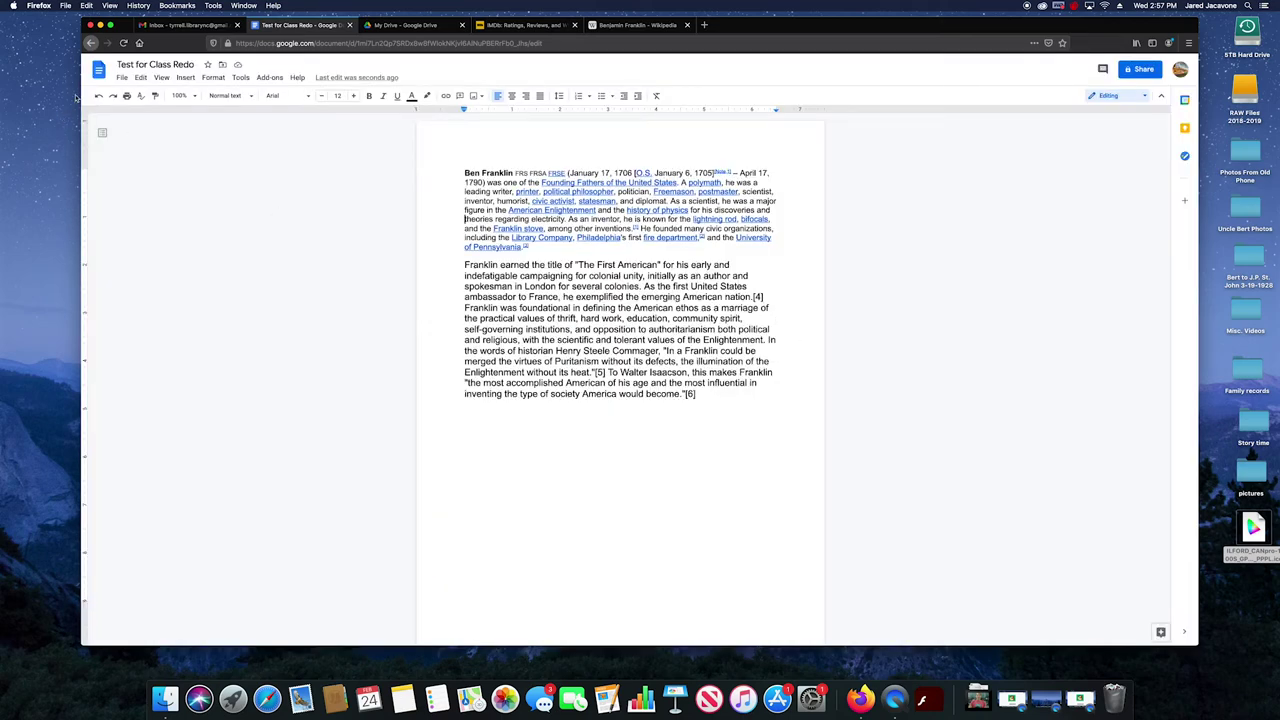
Add a page number to the header, centre it, and return to the body text
{"action": "left_click", "coordinate": [185, 77]}
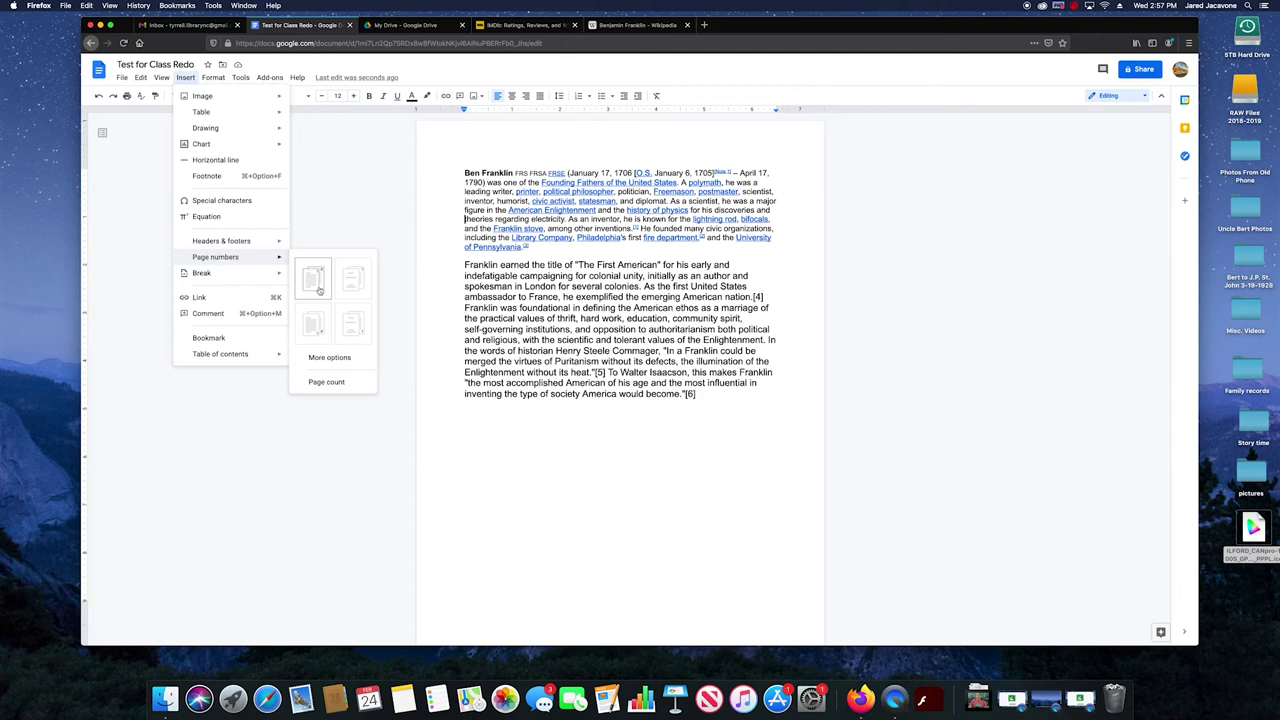
{"action": "left_click", "coordinate": [319, 287]}
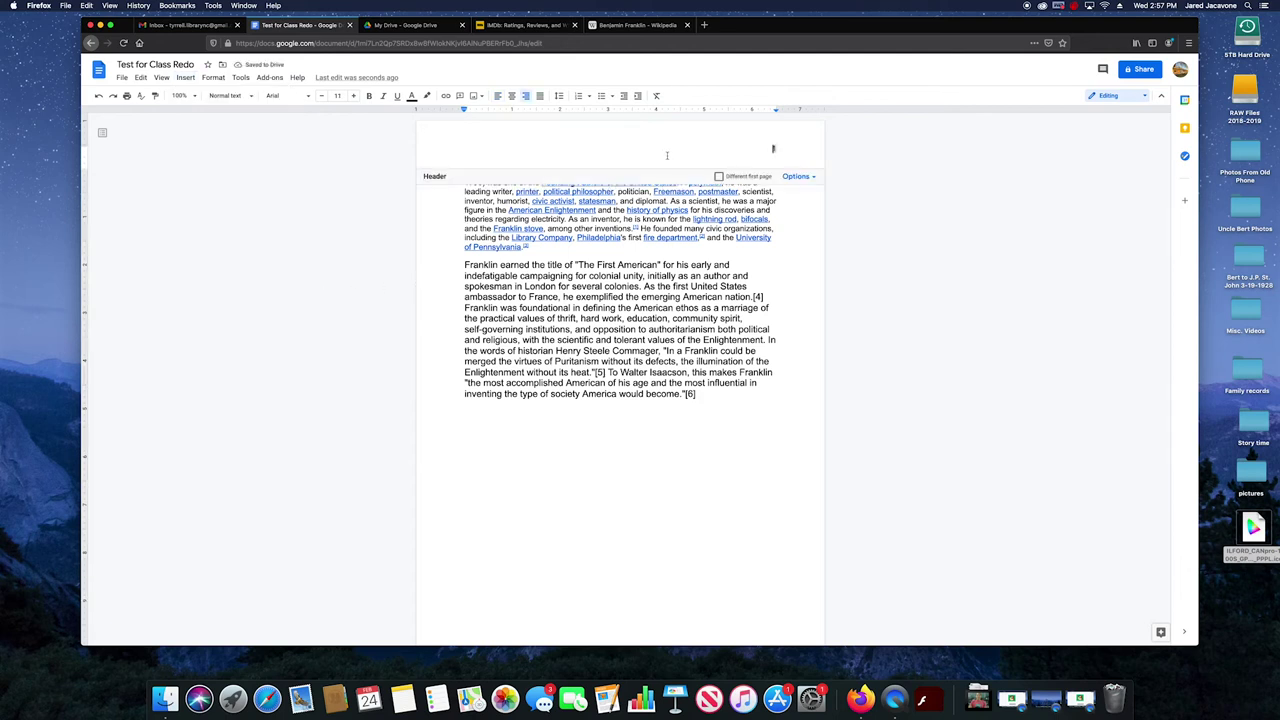
{"action": "left_click", "coordinate": [512, 96]}
{"action": "double_click", "coordinate": [619, 148]}
{"action": "scroll", "coordinate": [404, 235], "scroll_direction": "down", "scroll_amount": 1}
{"action": "left_click", "coordinate": [750, 197]}
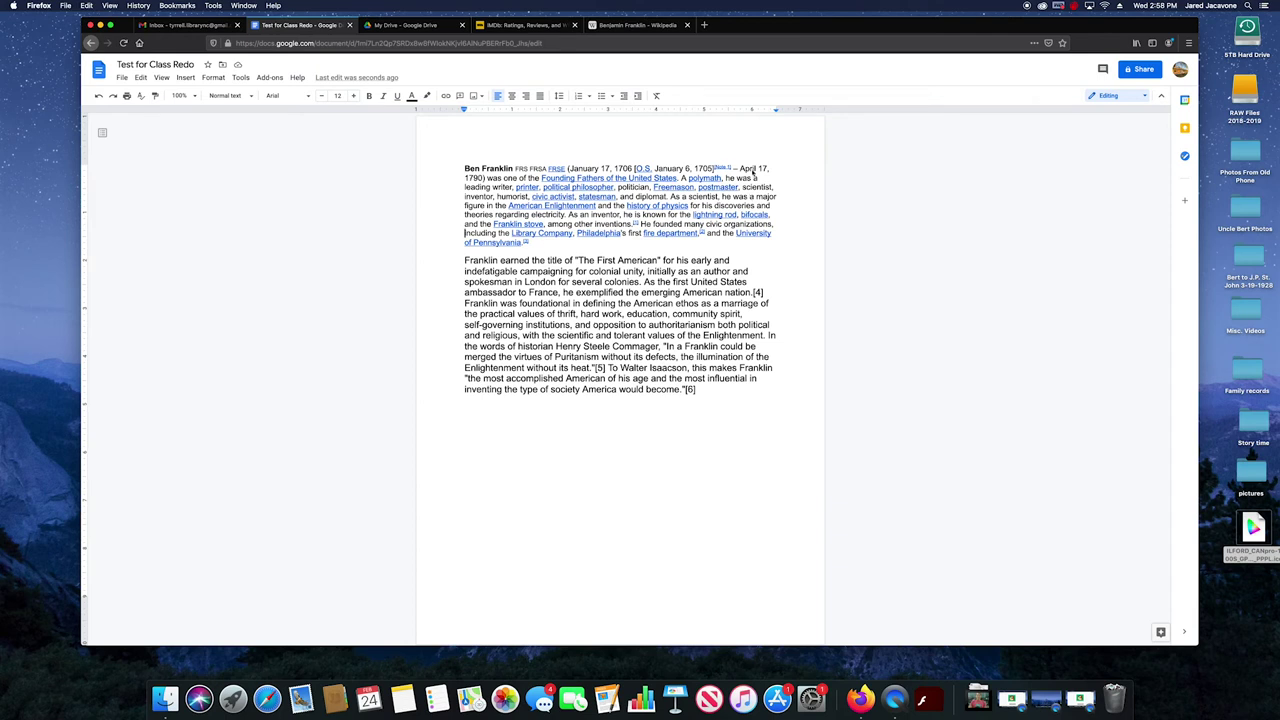
{"action": "left_click", "coordinate": [186, 78]}
Add two empty lines after the last paragraph and insert a page break
{"action": "mouse_move", "coordinate": [224, 246]}
{"action": "mouse_move", "coordinate": [238, 275]}
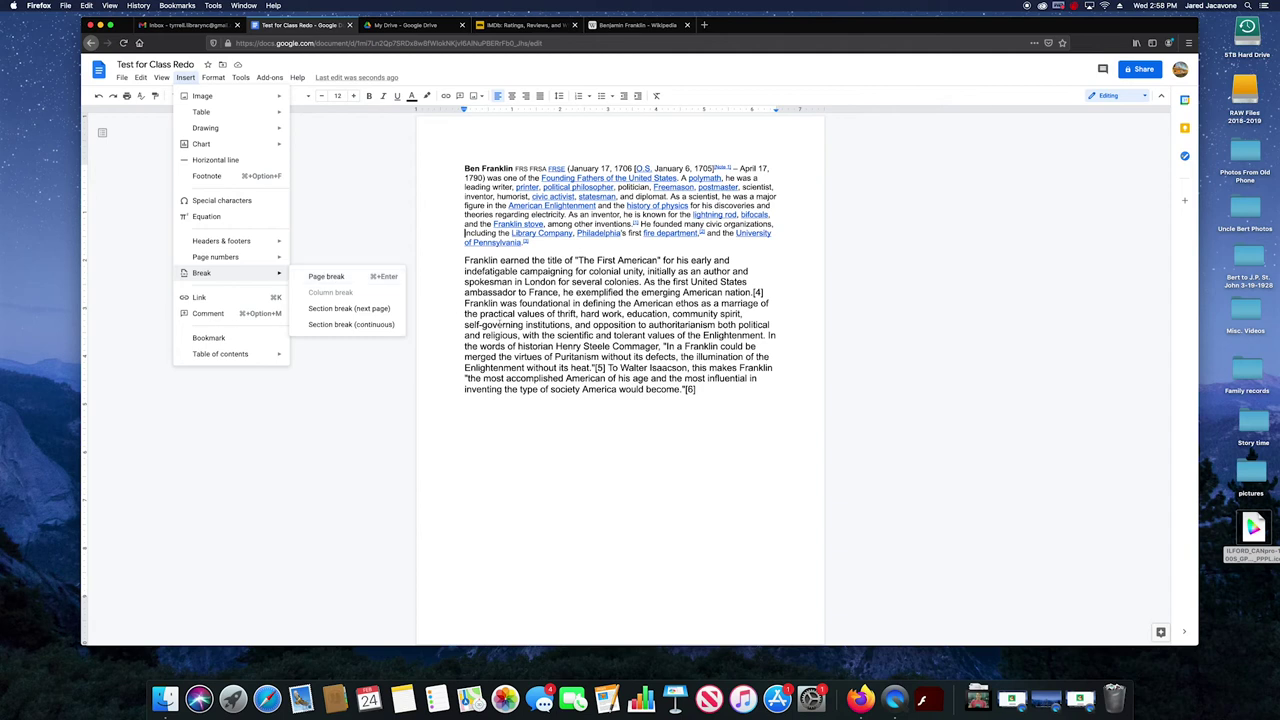
{"action": "left_click", "coordinate": [752, 391]}
{"action": "key", "text": "Return"}
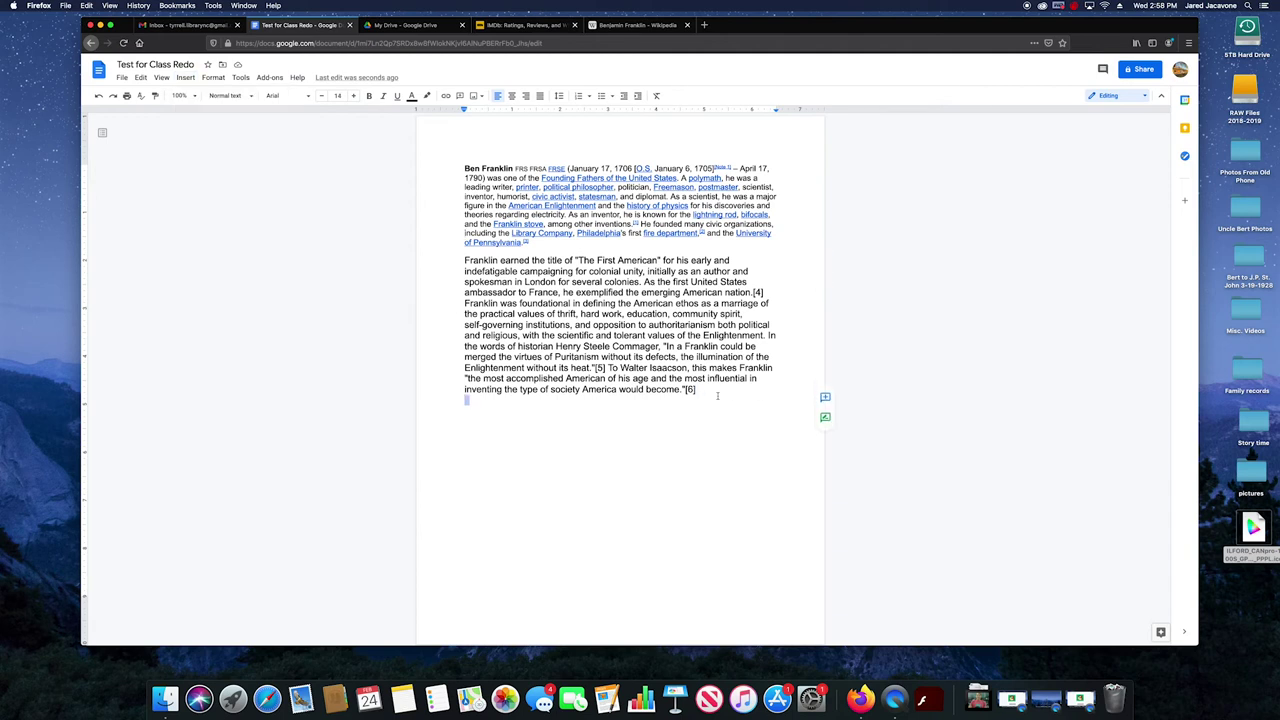
{"action": "key", "text": "Return"}
{"action": "left_click", "coordinate": [185, 77]}
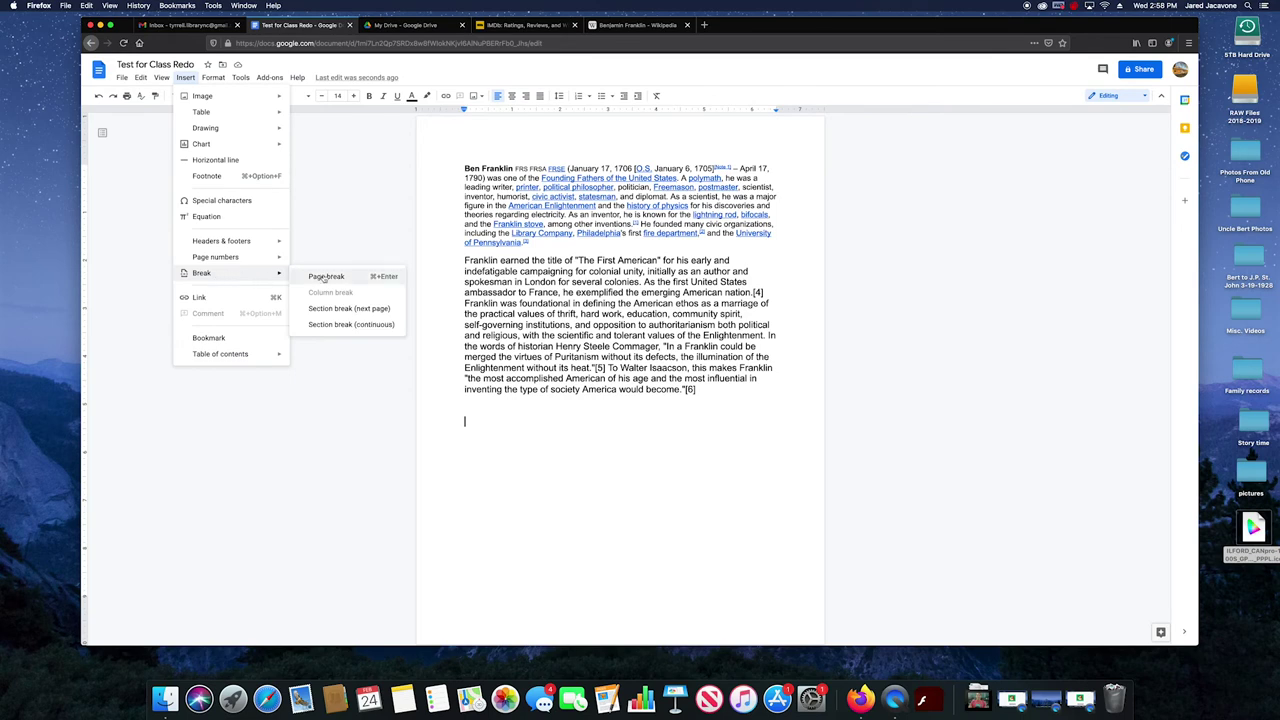
{"action": "left_click", "coordinate": [323, 278]}
Type 'Bndjwhju dg3qjycmjeh ujewnh due' on page 1's empty line and start a new line
{"action": "left_click", "coordinate": [527, 310]}
{"action": "type", "text": "Bndjwhju dg"}
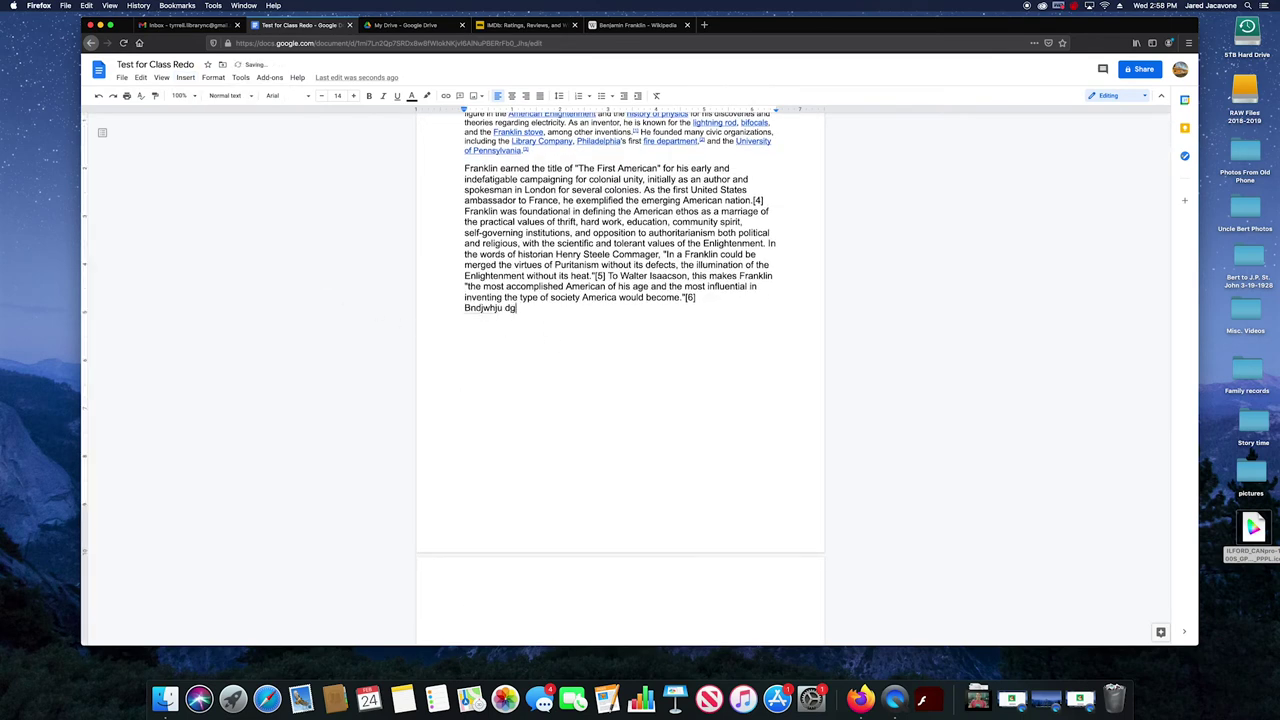
{"action": "type", "text": "3qjycmjeh ujewnh due"}
{"action": "key", "text": "Return"}
{"action": "key", "text": "Return"}
{"action": "scroll", "coordinate": [573, 382], "scroll_direction": "down", "scroll_amount": 10}
{"action": "scroll", "coordinate": [573, 382], "scroll_direction": "up", "scroll_amount": 5}
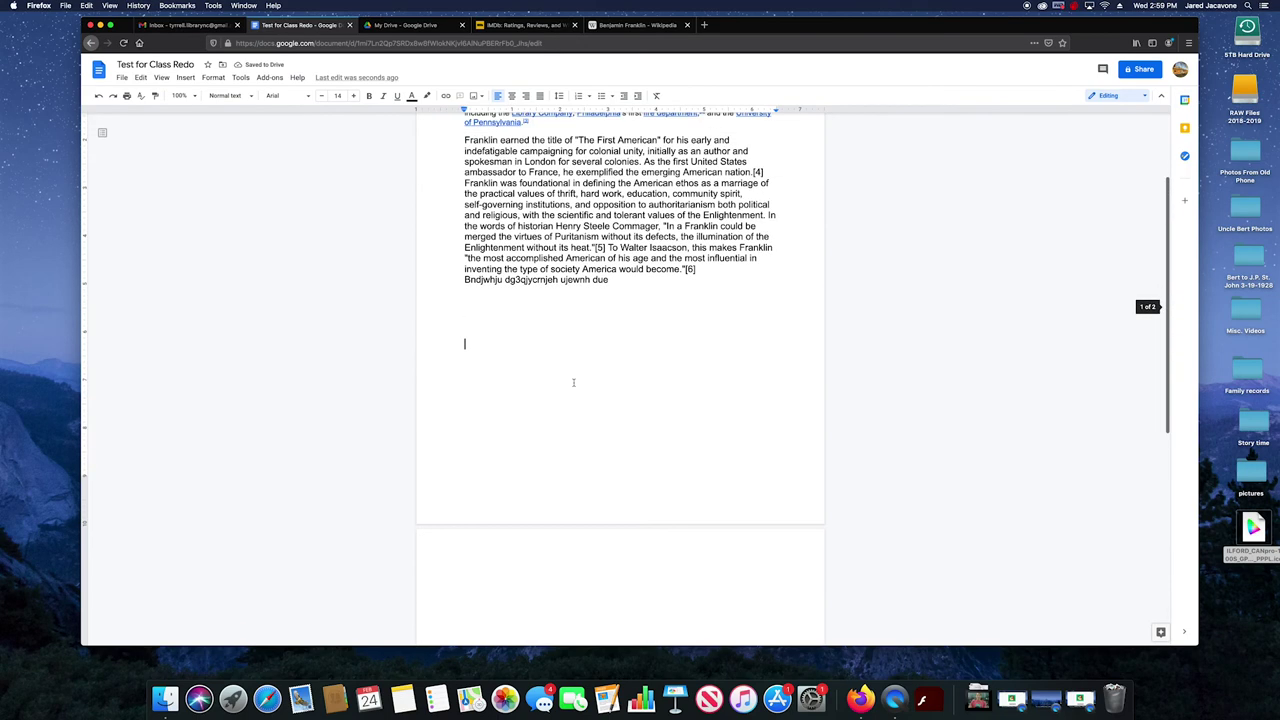
{"action": "scroll", "coordinate": [553, 530], "scroll_direction": "up", "scroll_amount": 2}
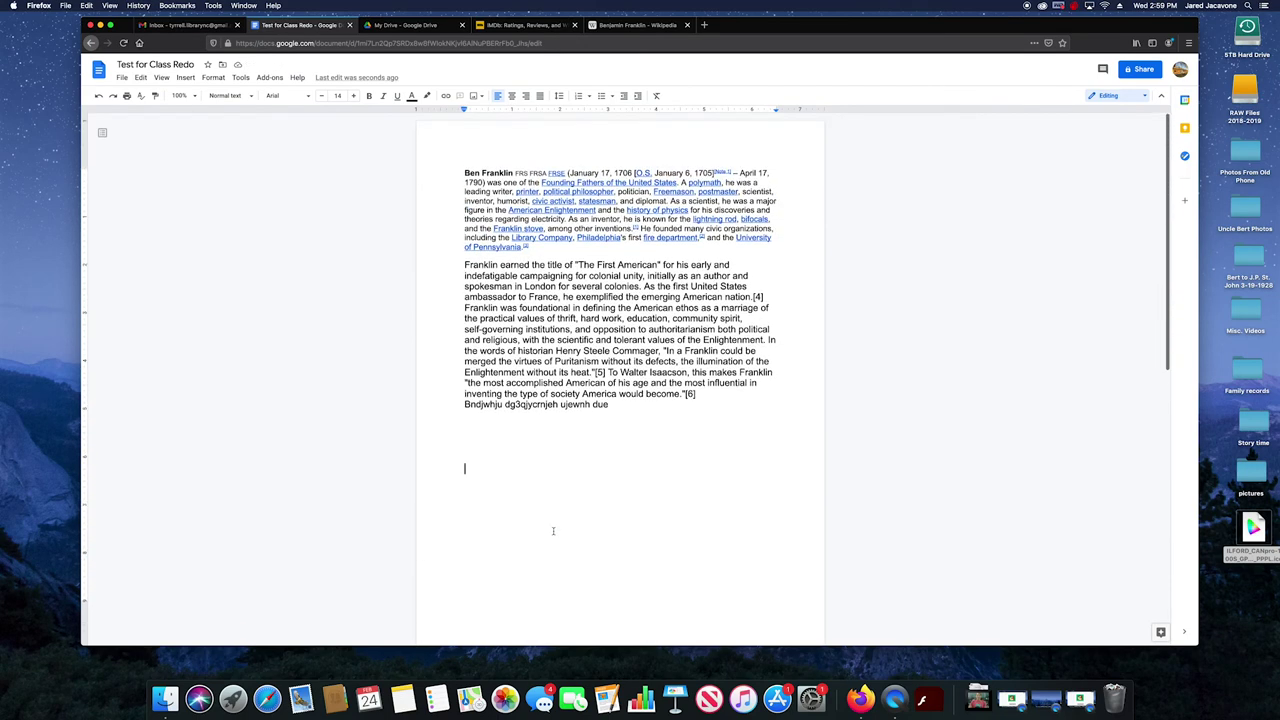
{"action": "scroll", "coordinate": [553, 530], "scroll_direction": "down", "scroll_amount": 3}
{"action": "scroll", "coordinate": [553, 531], "scroll_direction": "down", "scroll_amount": 6}
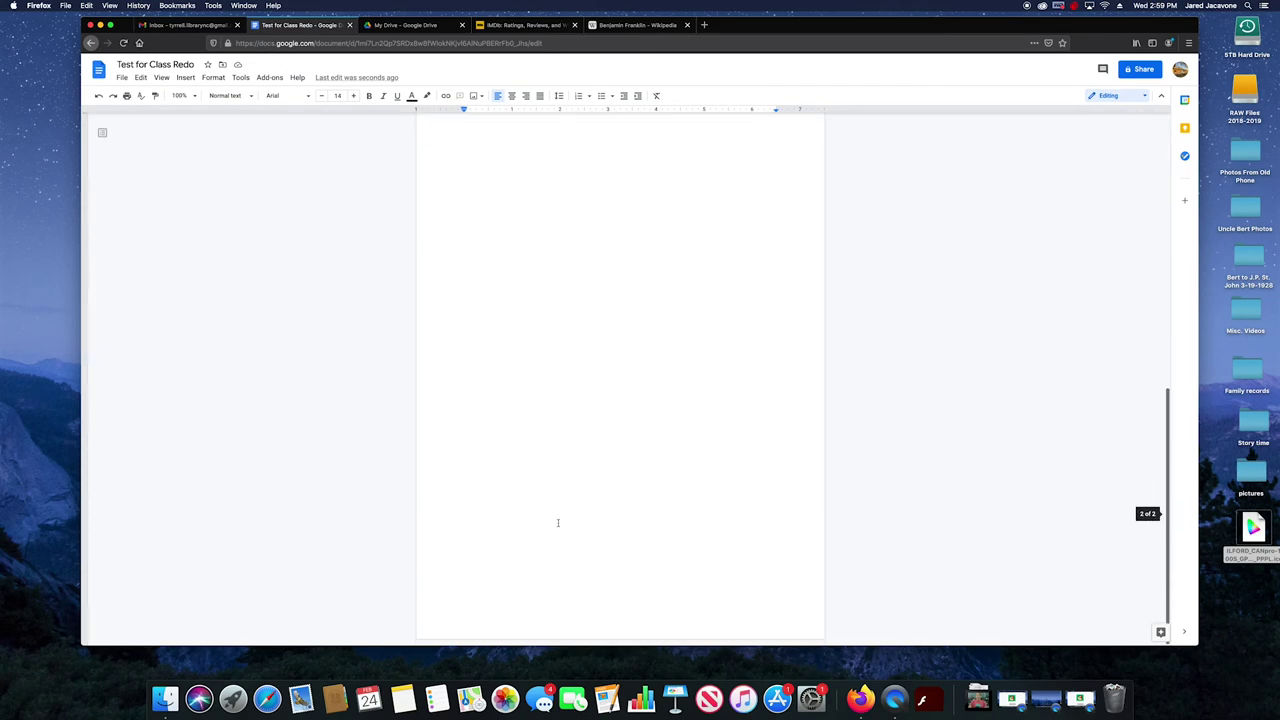
{"action": "scroll", "coordinate": [531, 447], "scroll_direction": "up", "scroll_amount": 3}
{"action": "scroll", "coordinate": [531, 447], "scroll_direction": "up", "scroll_amount": 4}
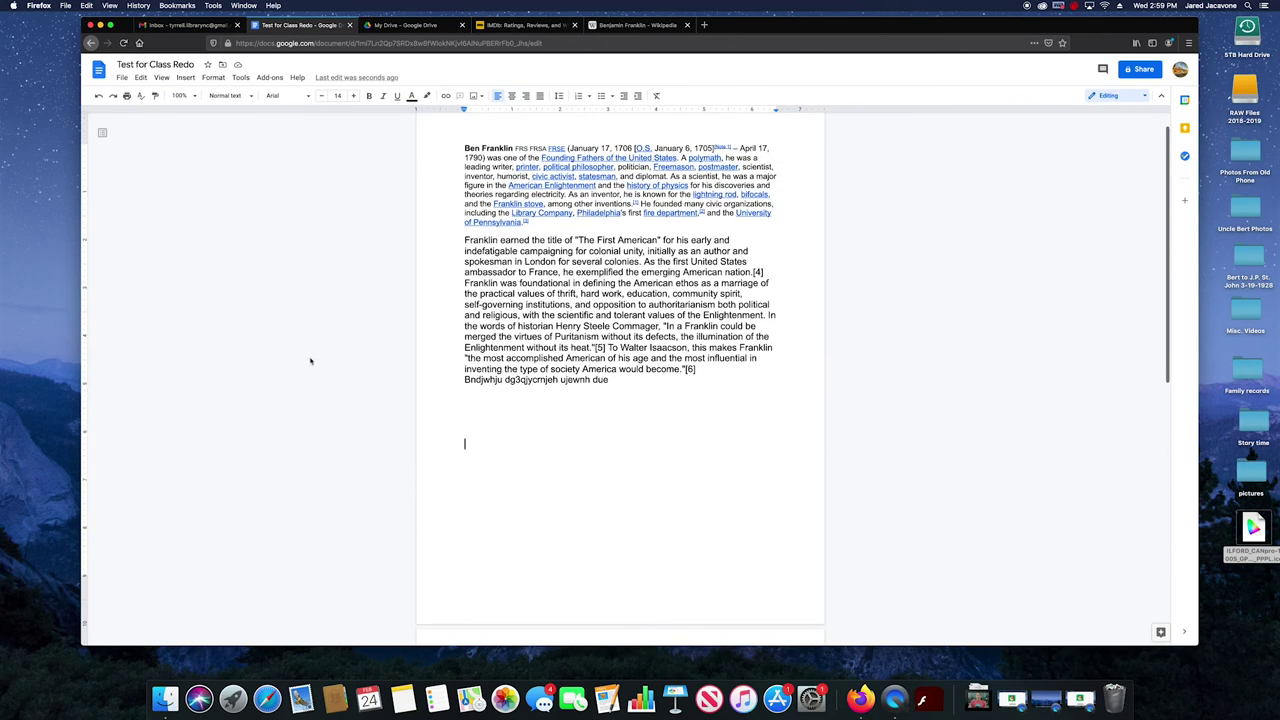
{"action": "left_click", "coordinate": [186, 77]}
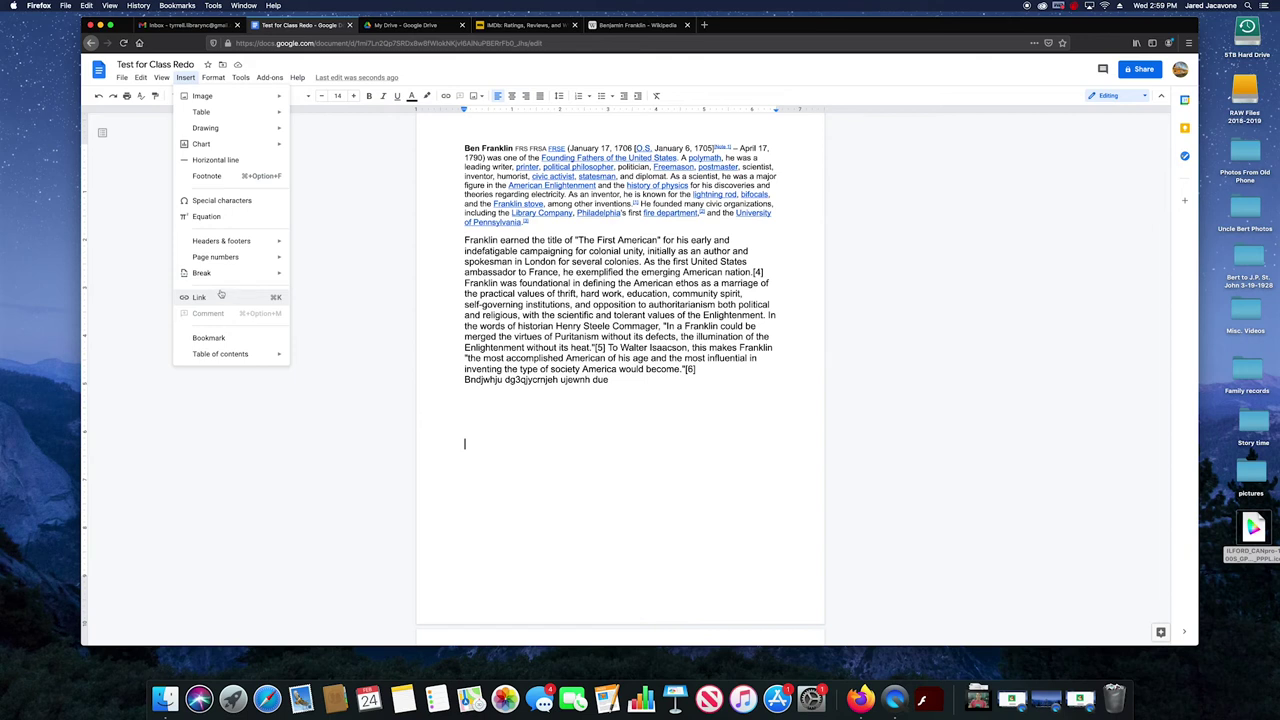
{"action": "mouse_move", "coordinate": [240, 356]}
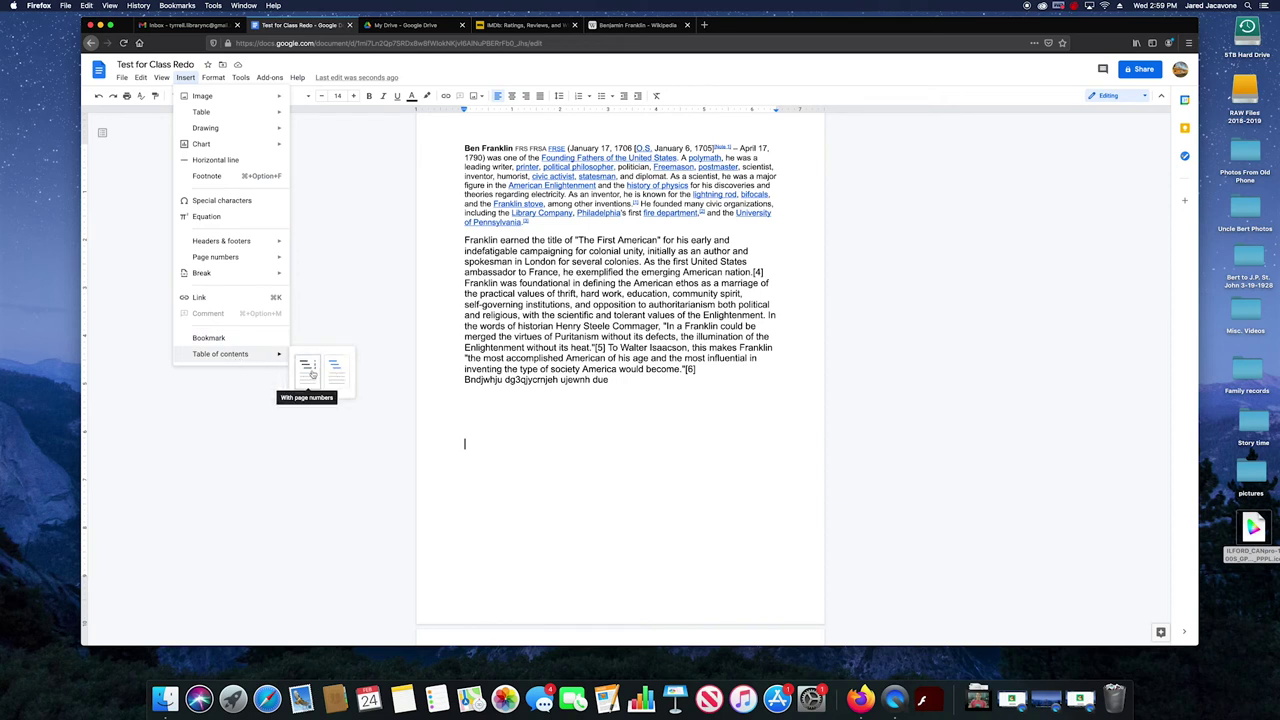
{"action": "left_click", "coordinate": [312, 374]}
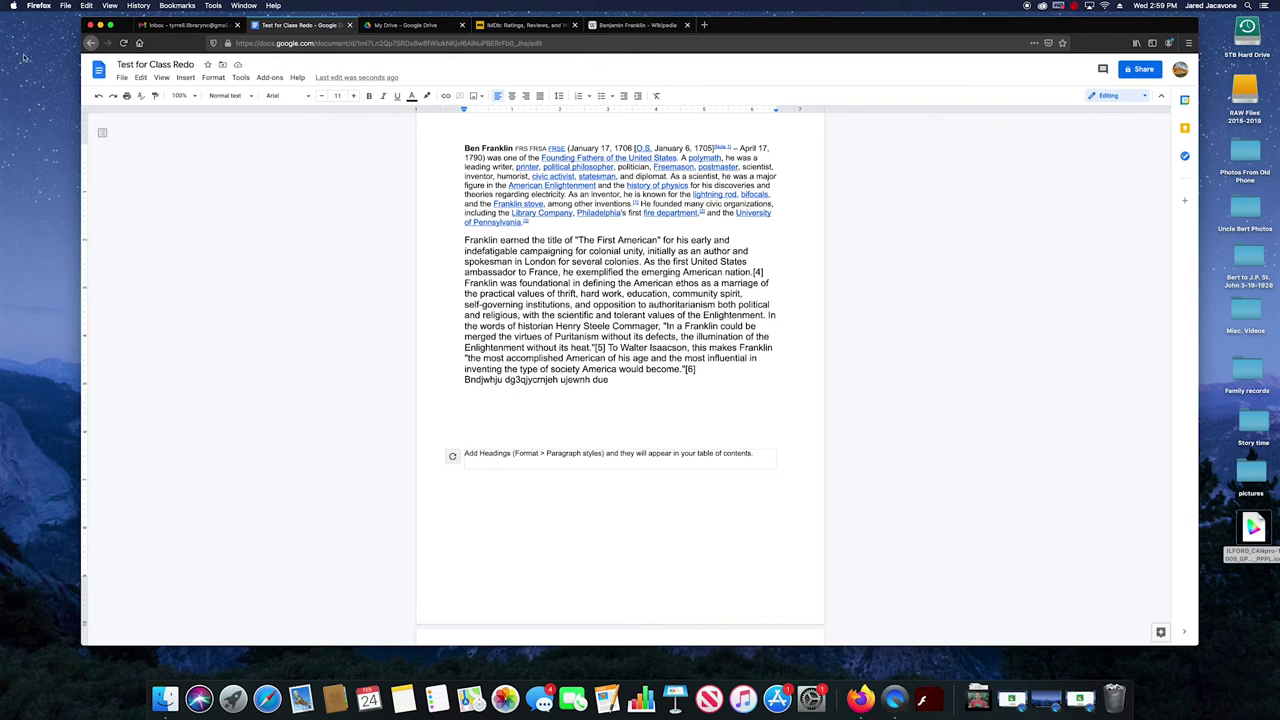
{"action": "left_click", "coordinate": [98, 96]}
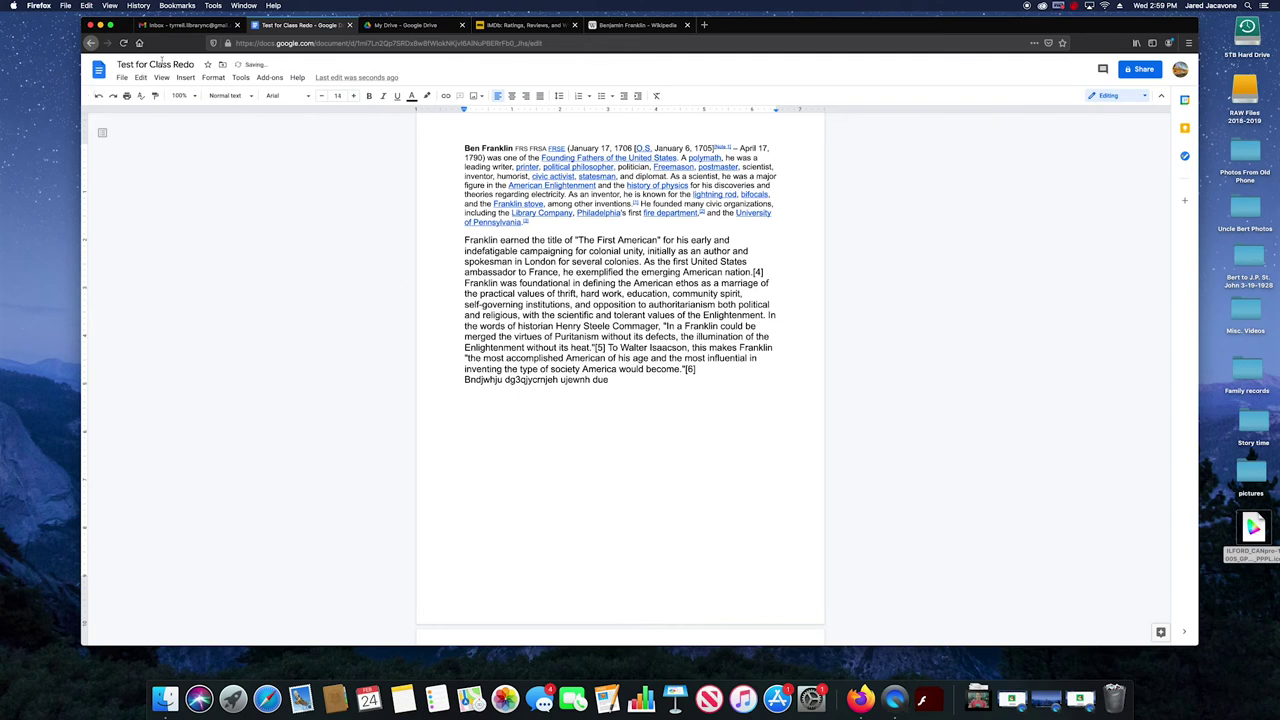
{"action": "left_click", "coordinate": [185, 77]}
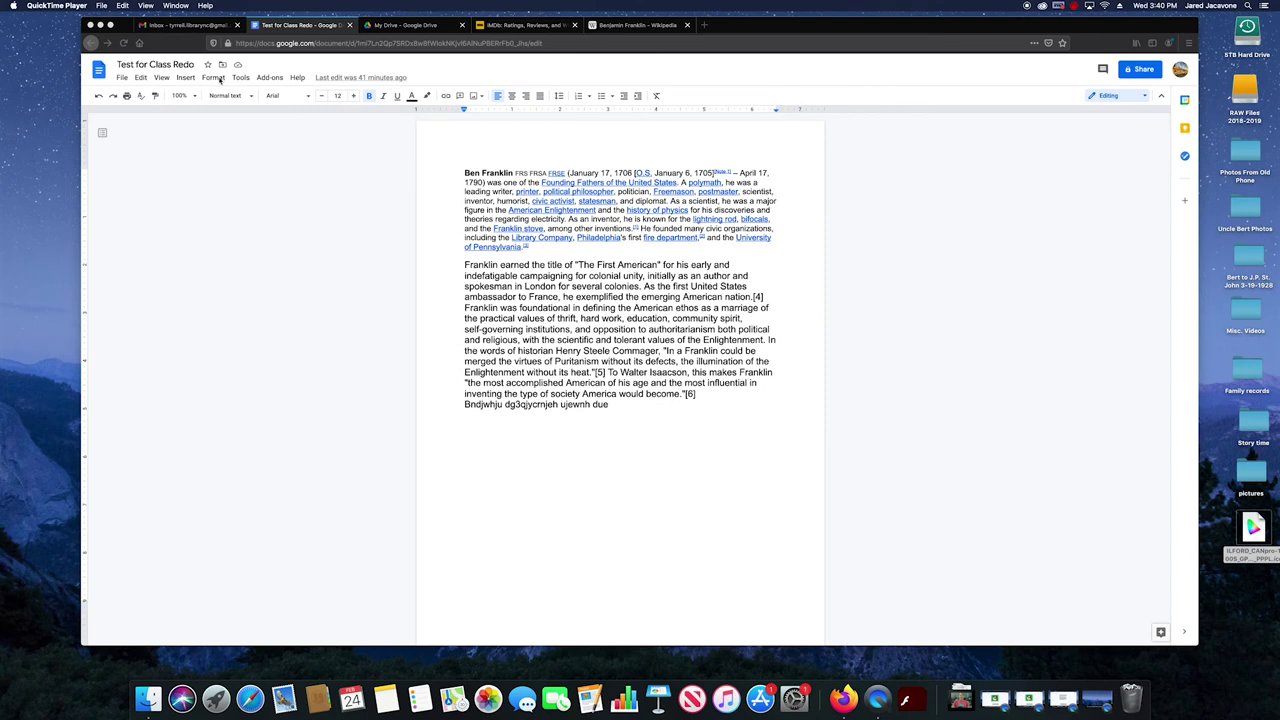
Select the random-letter placeholder line at the bottom and apply Strikethrough to it
{"action": "left_click", "coordinate": [216, 80]}
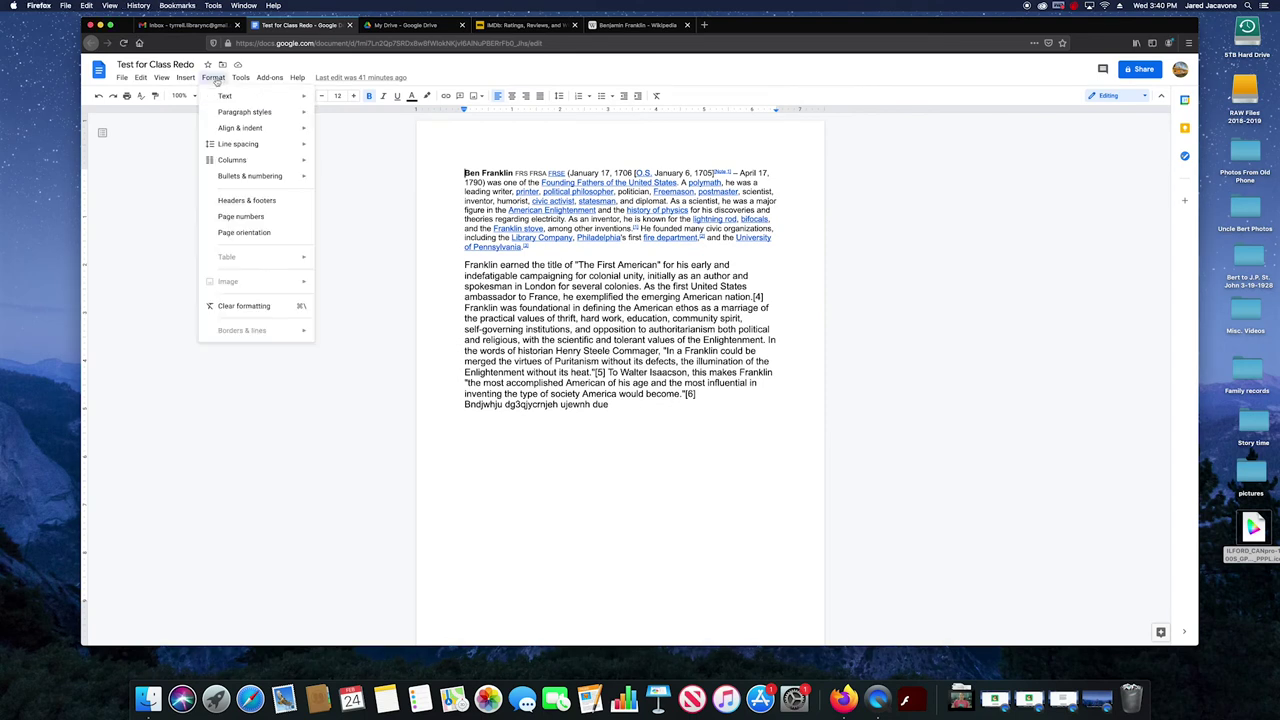
{"action": "mouse_move", "coordinate": [237, 96]}
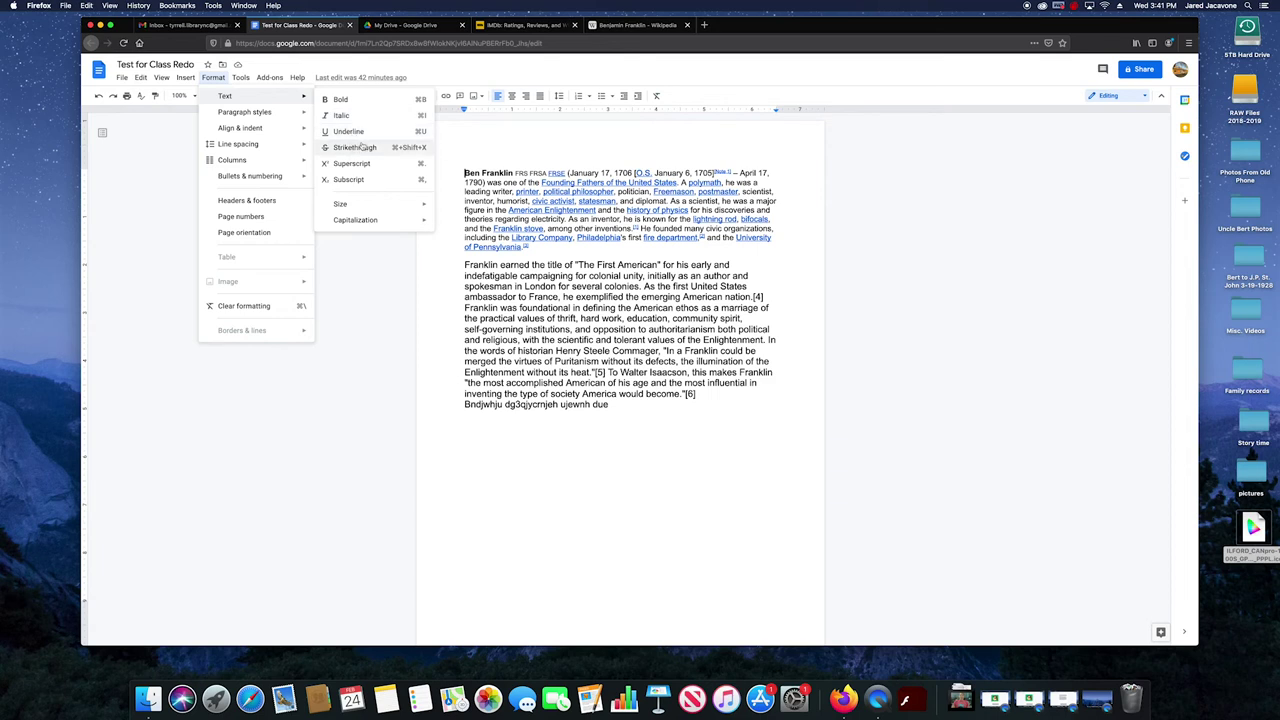
{"action": "left_click", "coordinate": [366, 147]}
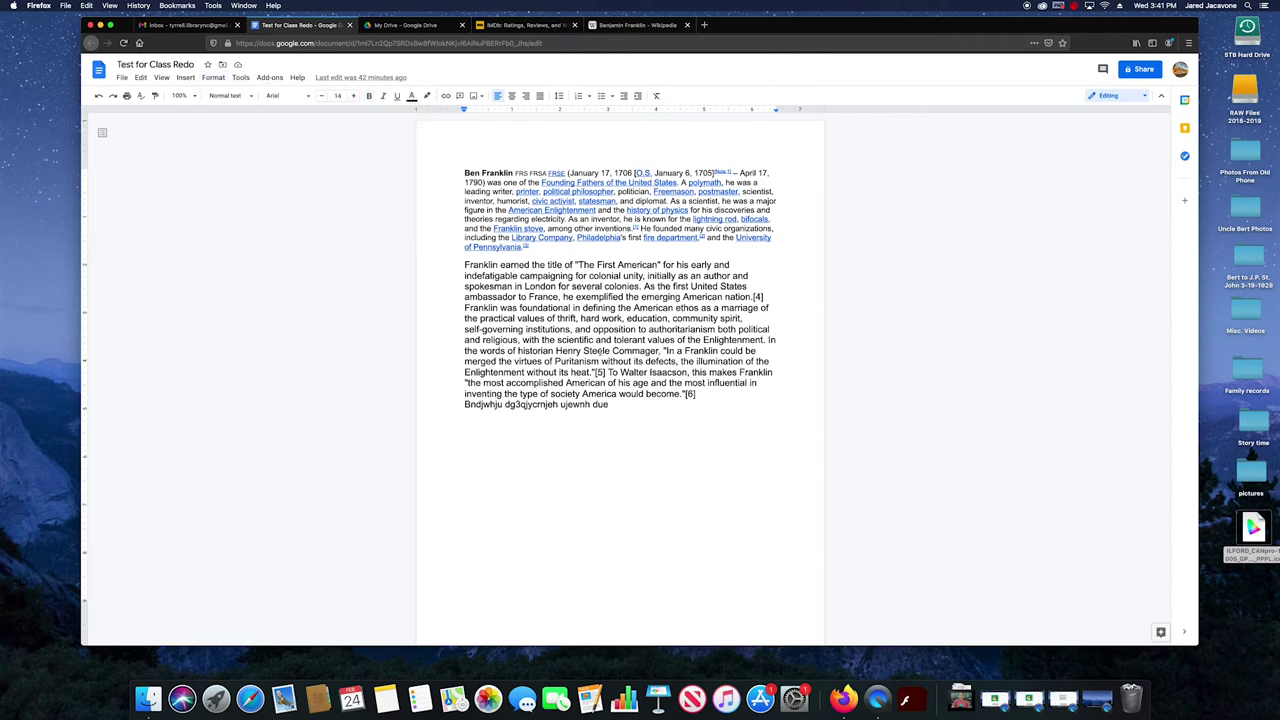
{"action": "left_click_drag", "start_coordinate": [464, 404], "coordinate": [609, 404]}
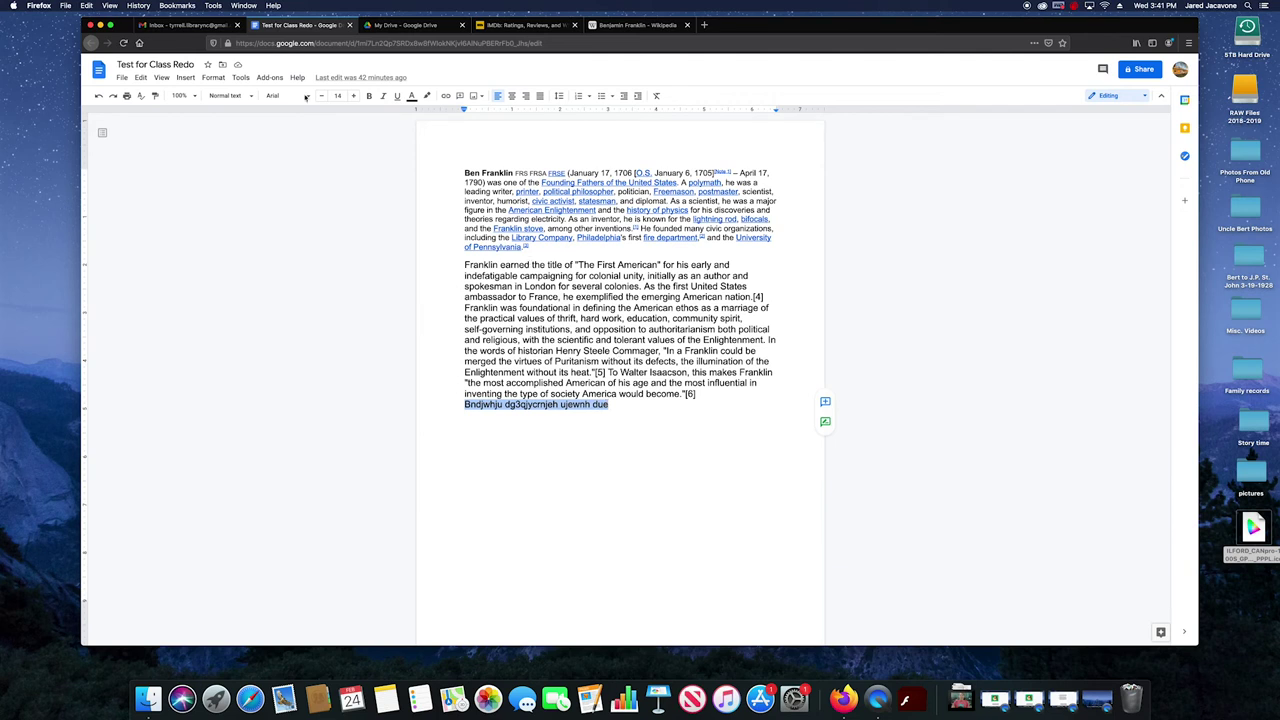
{"action": "left_click", "coordinate": [212, 78]}
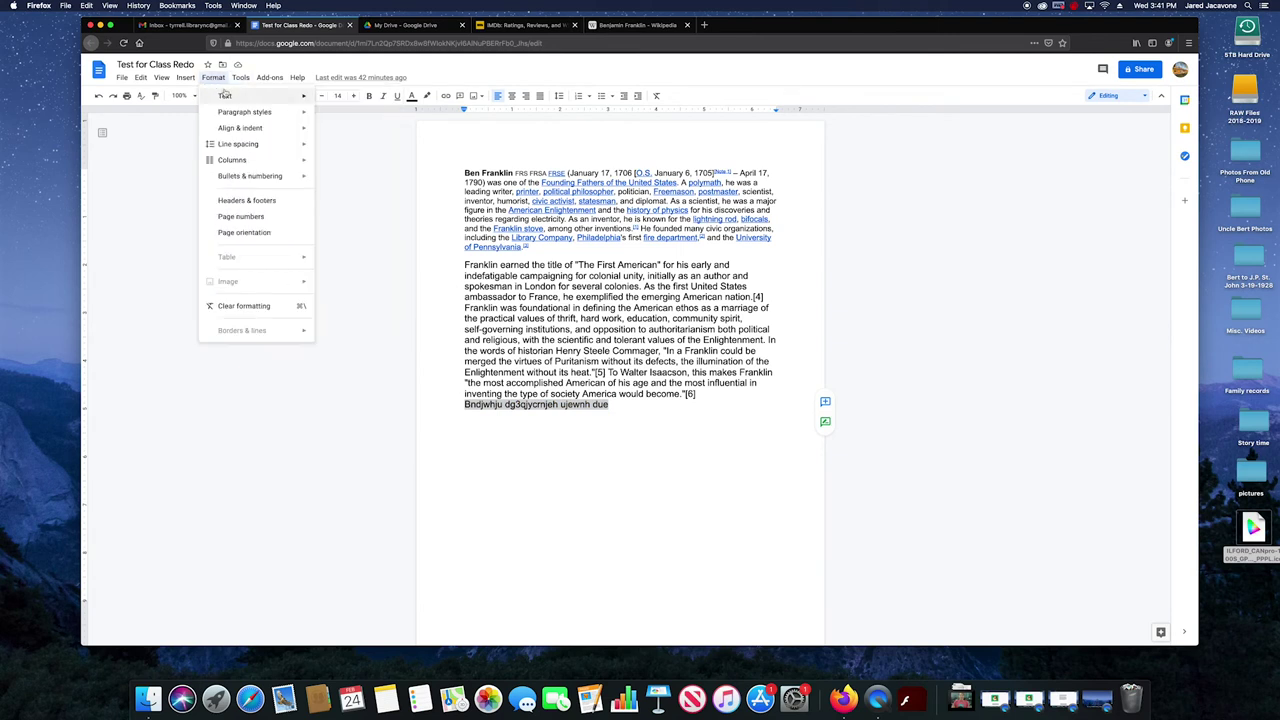
{"action": "mouse_move", "coordinate": [225, 95]}
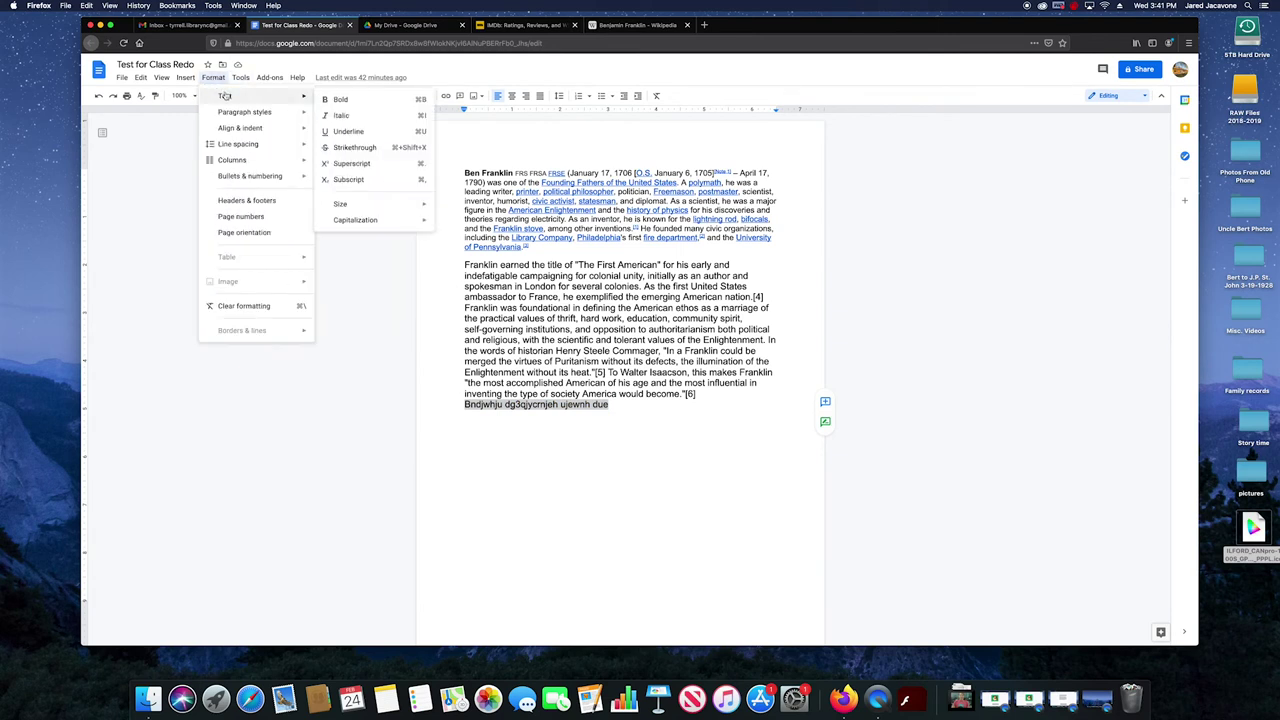
{"action": "left_click", "coordinate": [352, 149]}
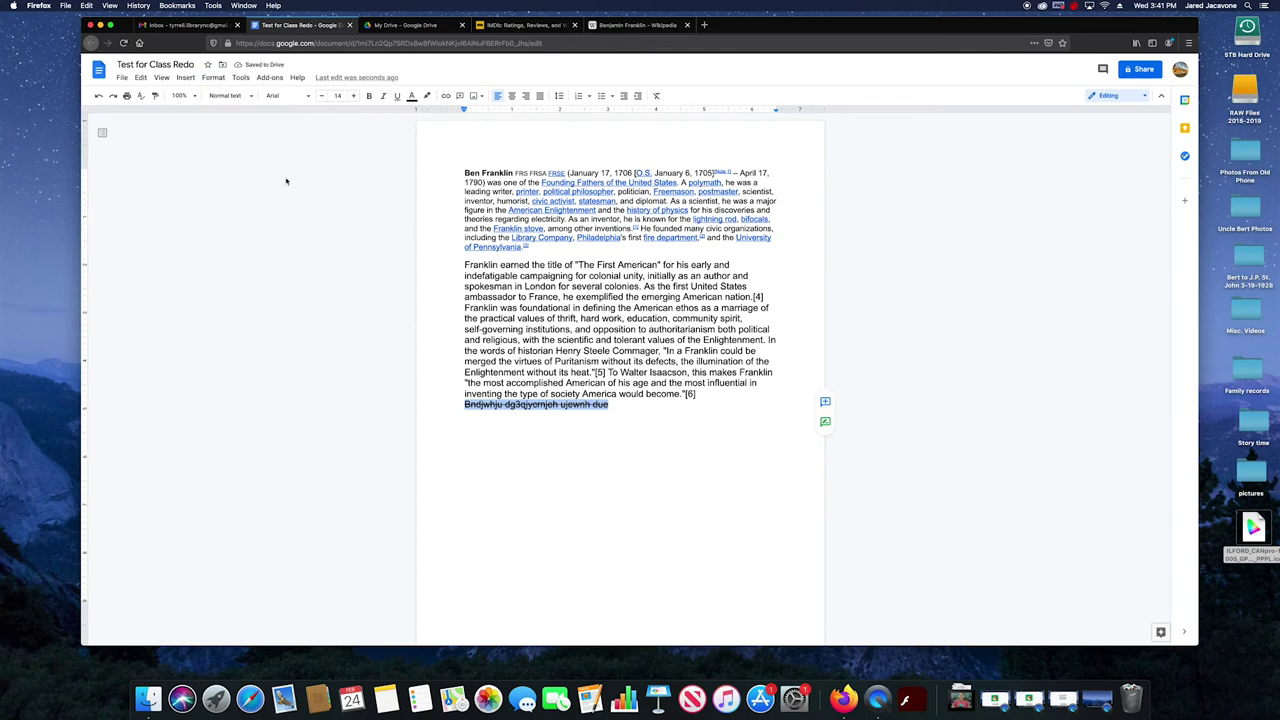
{"action": "left_click", "coordinate": [547, 265]}
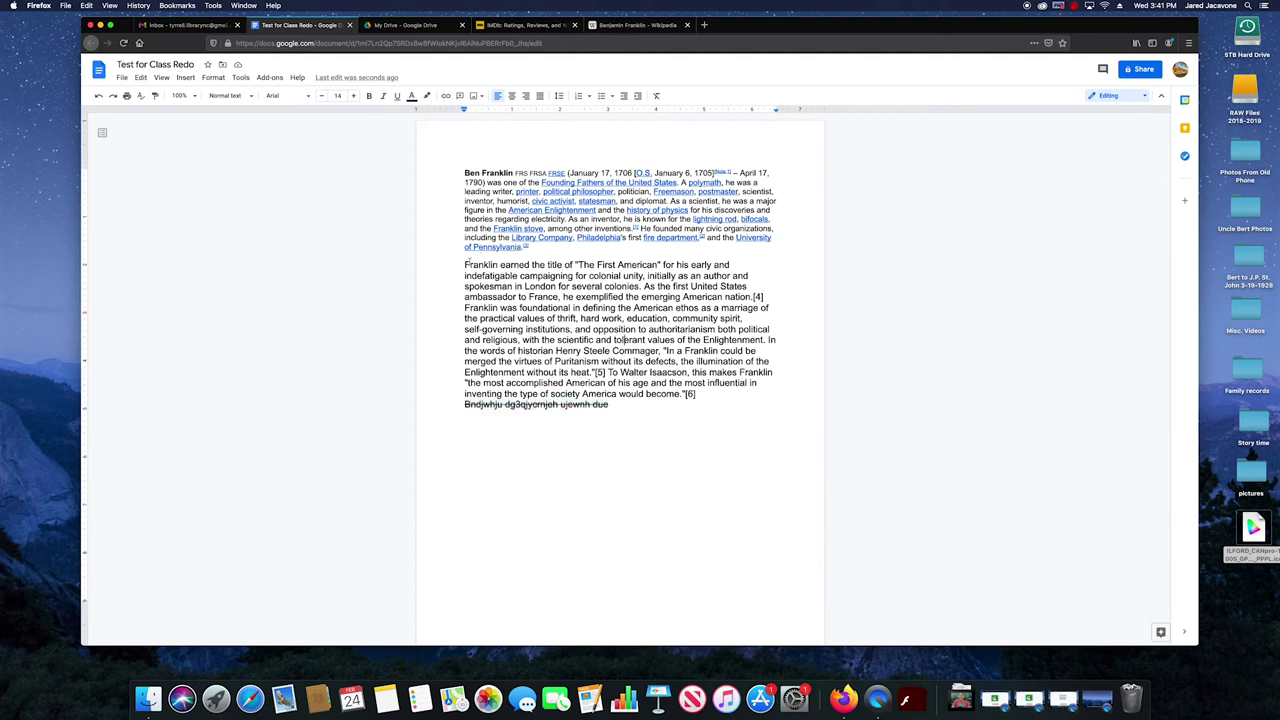
Type H20 on the empty line below and turn on subscript after the H
{"action": "left_click_drag", "start_coordinate": [465, 265], "coordinate": [498, 265]}
{"action": "left_click", "coordinate": [534, 441]}
{"action": "type", "text": "H"}
{"action": "type", "text": "20"}
{"action": "key", "text": "BackSpace"}
{"action": "key", "text": "BackSpace"}
{"action": "left_click", "coordinate": [186, 78]}
{"action": "mouse_move", "coordinate": [200, 79]}
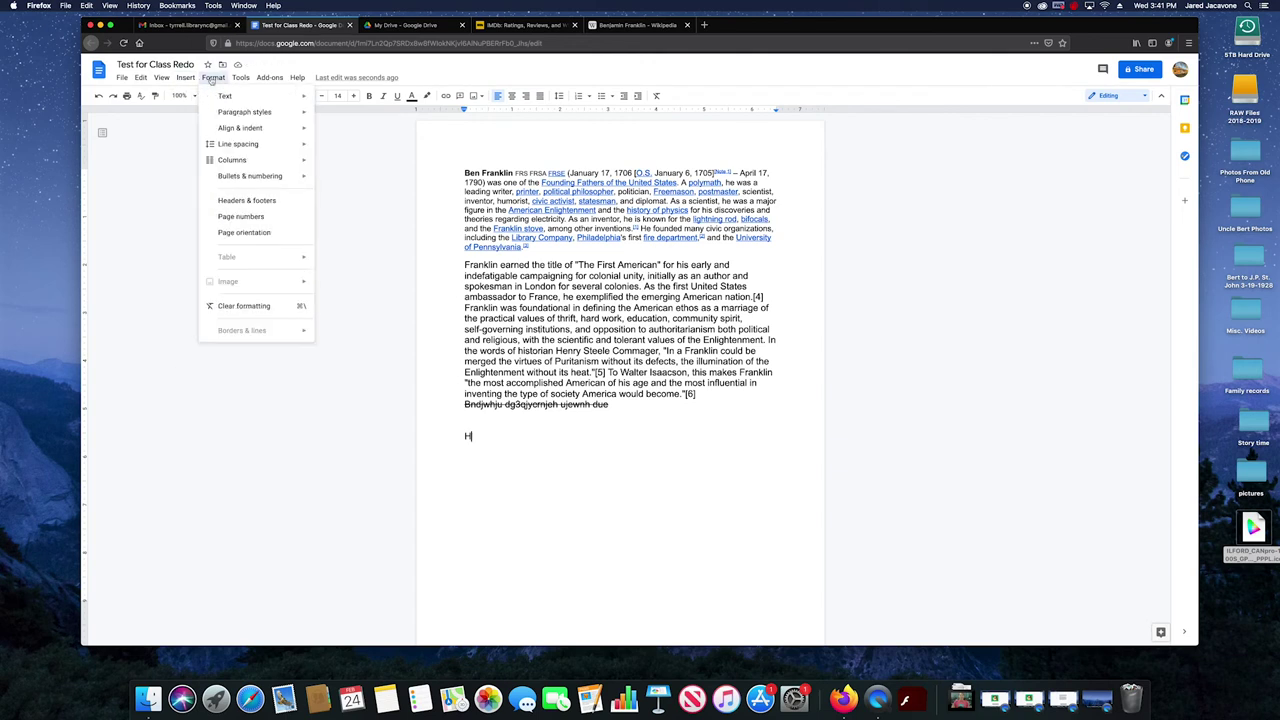
{"action": "mouse_move", "coordinate": [235, 96]}
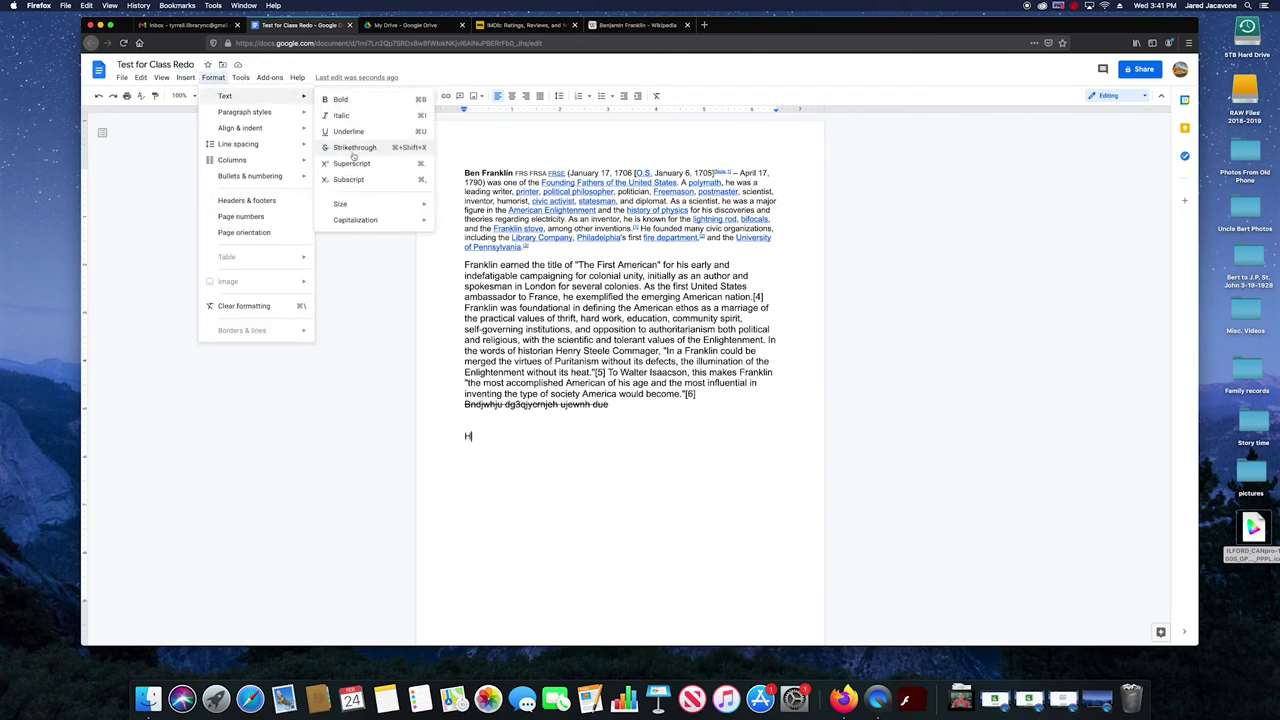
{"action": "left_click", "coordinate": [348, 180]}
{"action": "type", "text": "i"}
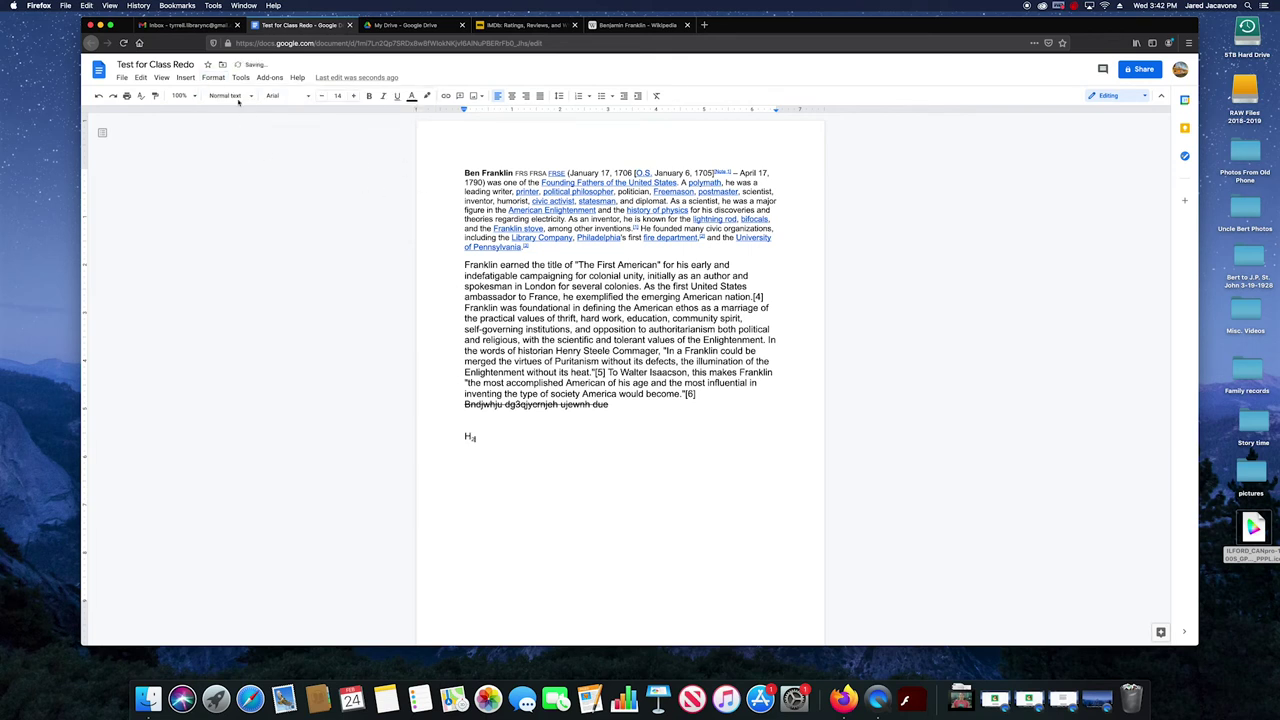
Retype the line as H₂O and switch subscript off for the O
{"action": "left_click", "coordinate": [213, 78]}
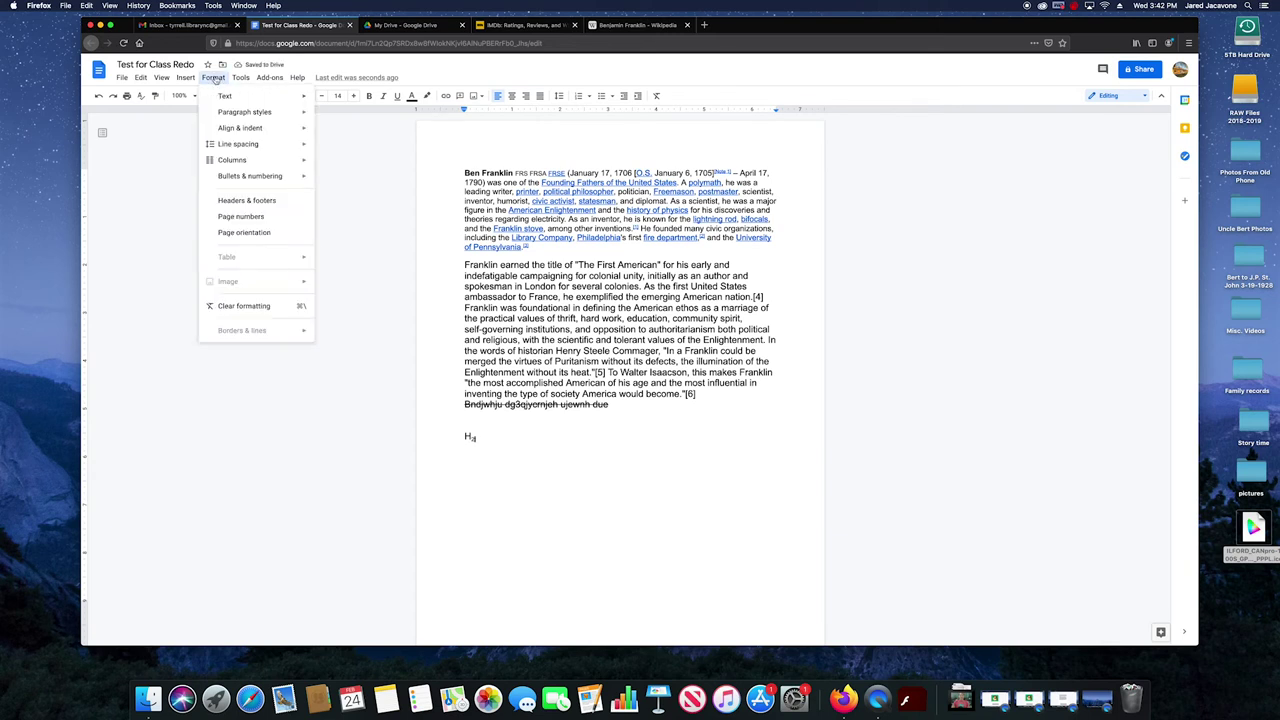
{"action": "mouse_move", "coordinate": [226, 96]}
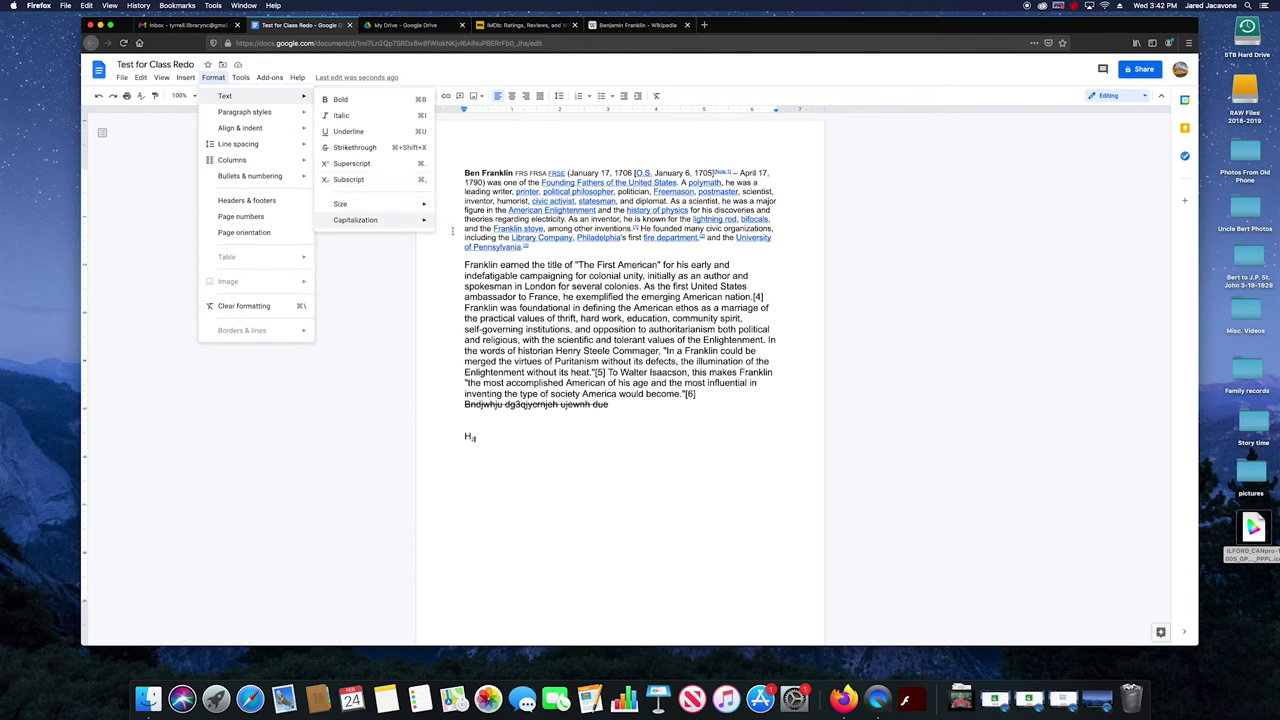
{"action": "left_click", "coordinate": [511, 438]}
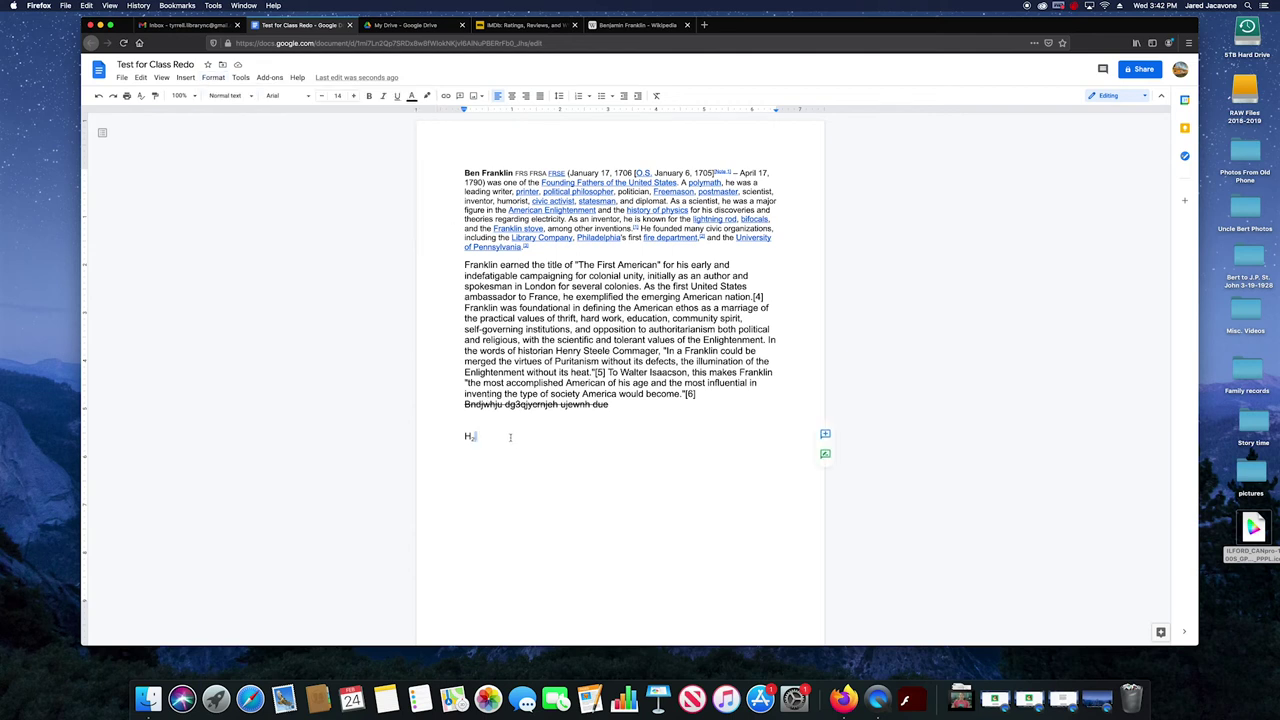
{"action": "double_click", "coordinate": [510, 437]}
{"action": "type", "text": "H"}
{"action": "key", "text": "Return"}
{"action": "key", "text": "BackSpace"}
{"action": "type", "text": "O"}
{"action": "left_click", "coordinate": [185, 78]}
{"action": "mouse_move", "coordinate": [211, 80]}
{"action": "mouse_move", "coordinate": [232, 101]}
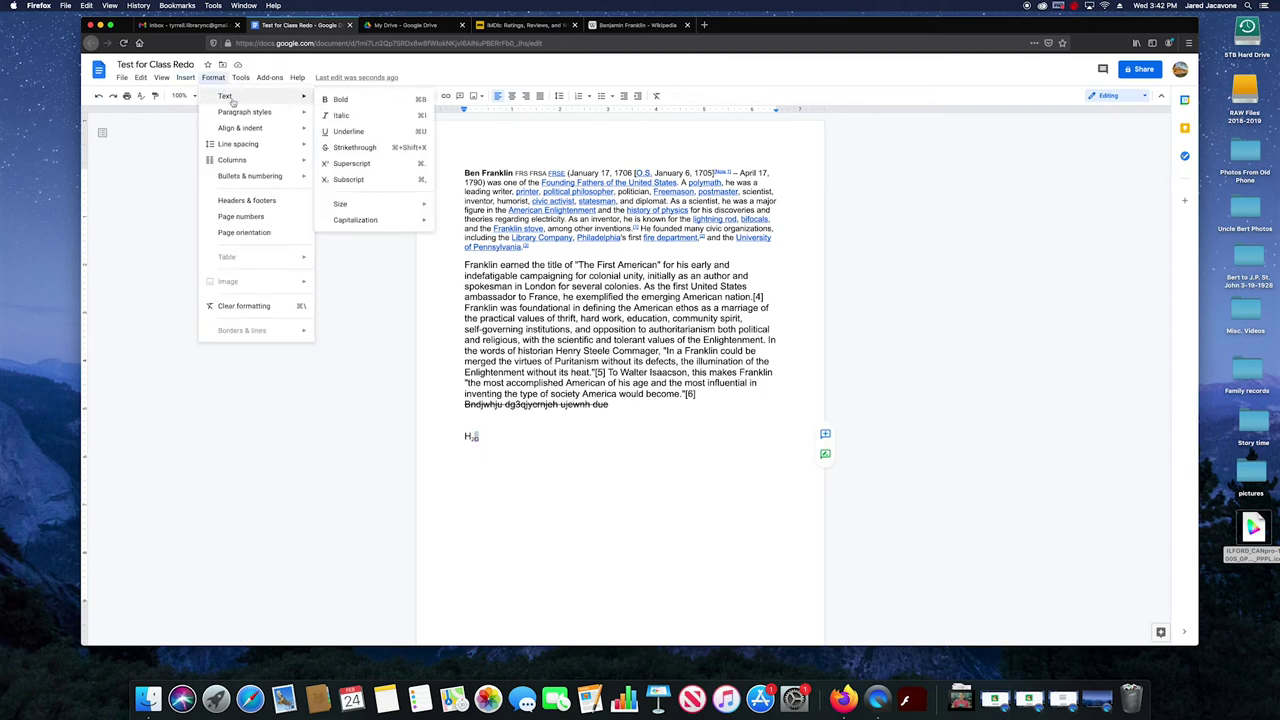
{"action": "left_click", "coordinate": [355, 181]}
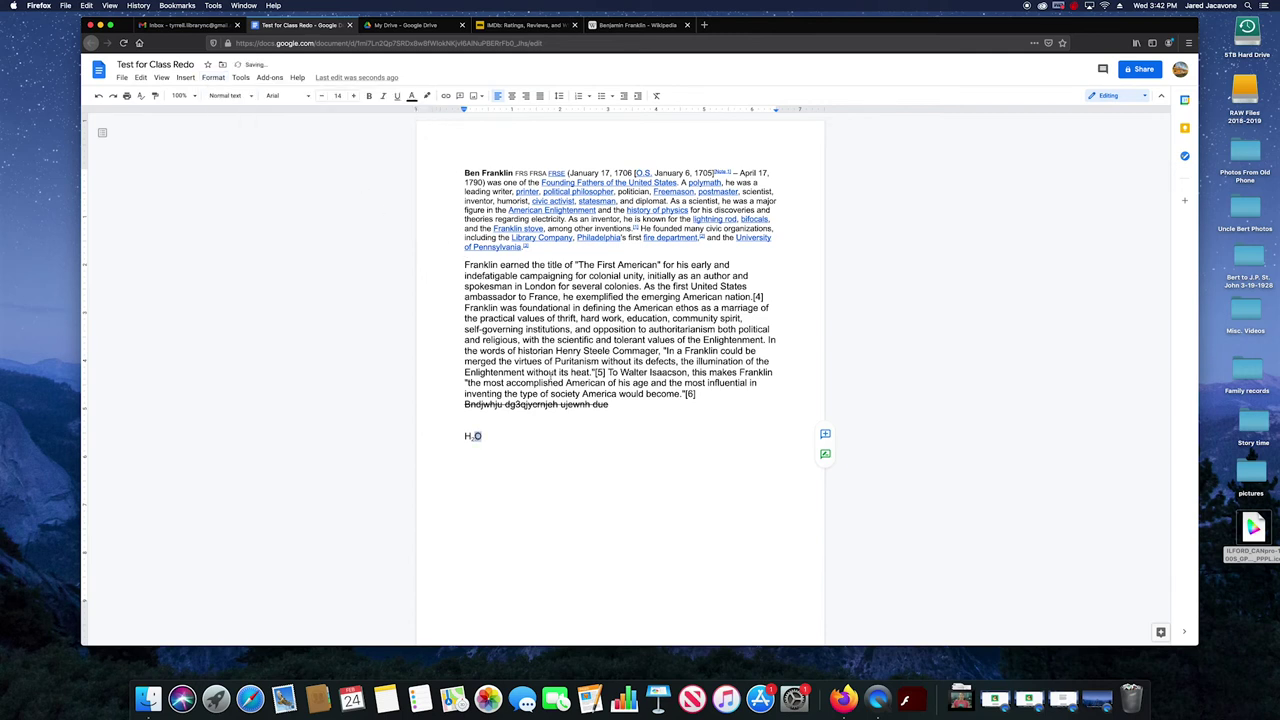
{"action": "key", "text": "Right"}
Delete the old subscript 2 and type a fresh H2O
{"action": "key", "text": "Return"}
{"action": "left_click_drag", "start_coordinate": [476, 437], "coordinate": [485, 436]}
{"action": "left_click", "coordinate": [500, 428]}
{"action": "left_click", "coordinate": [474, 437]}
{"action": "key", "text": "BackSpace"}
{"action": "key", "text": "BackSpace"}
{"action": "key", "text": "BackSpace"}
{"action": "type", "text": "H"}
{"action": "type", "text": "2O"}
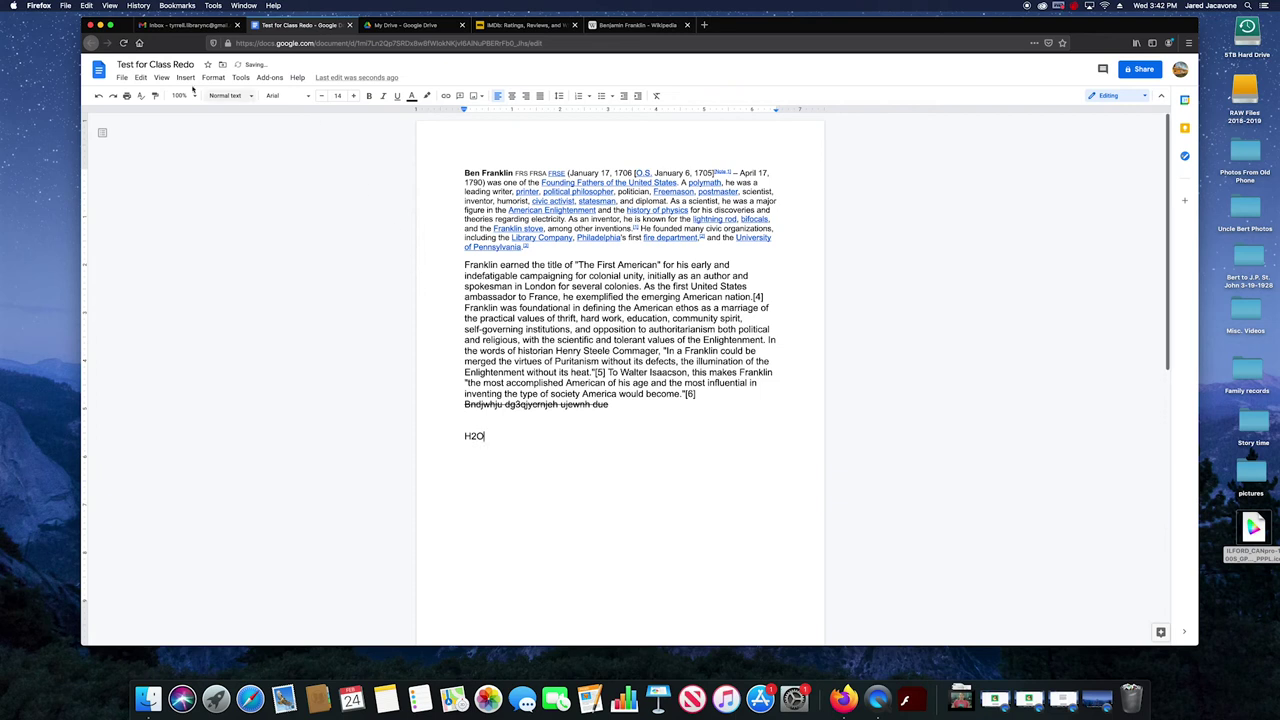
Make the 2 in H2O a subscript so it reads H₂O
{"action": "left_click", "coordinate": [215, 78]}
{"action": "left_click", "coordinate": [516, 479]}
{"action": "left_click", "coordinate": [474, 436]}
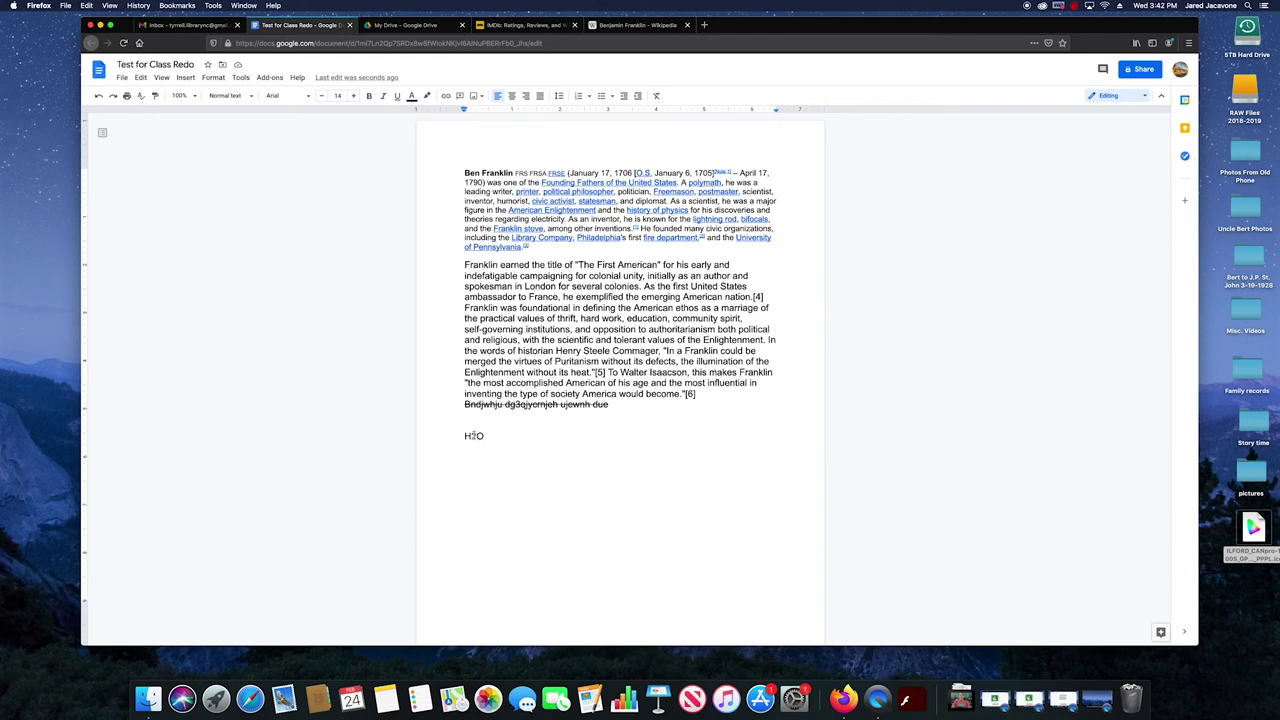
{"action": "left_click", "coordinate": [211, 78]}
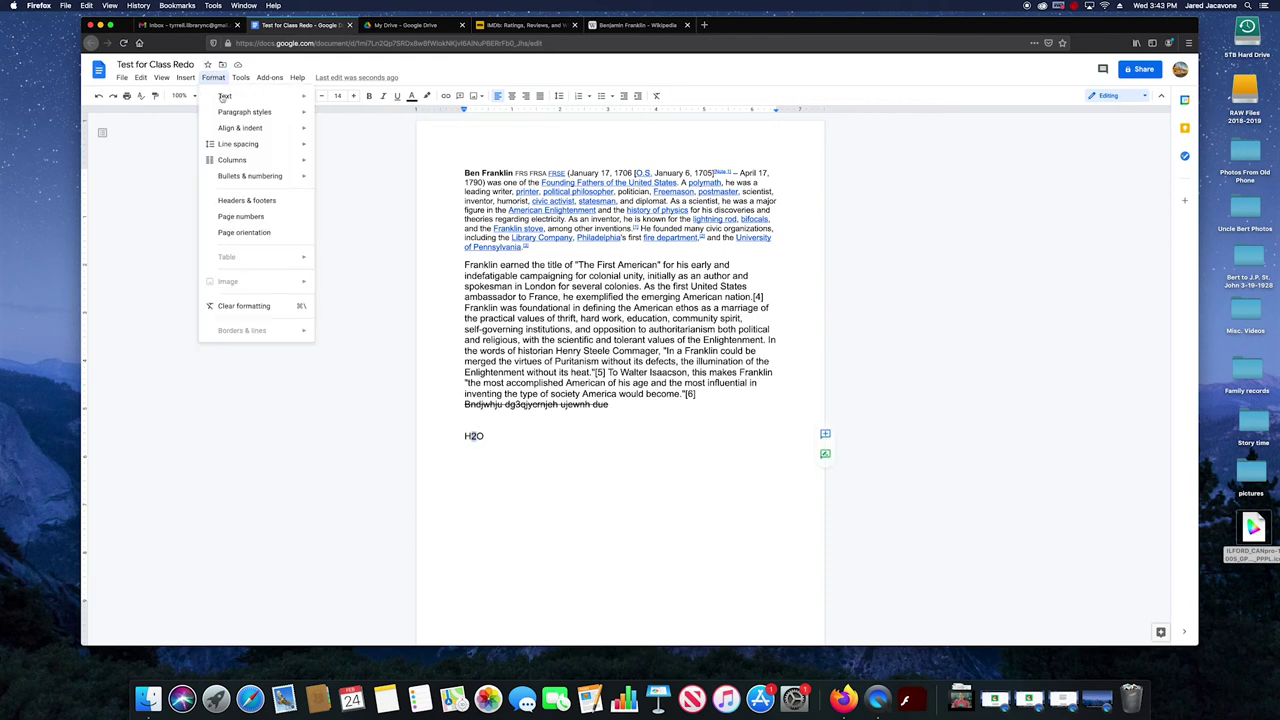
{"action": "mouse_move", "coordinate": [250, 96]}
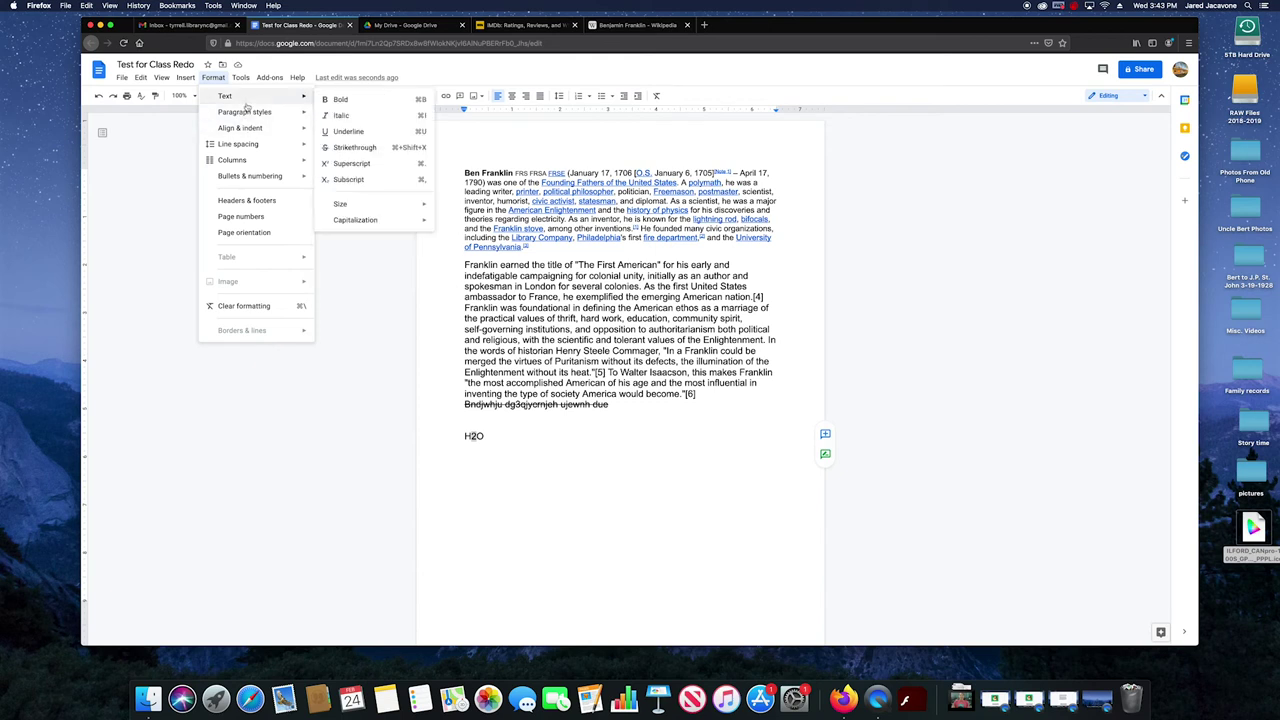
{"action": "left_click", "coordinate": [350, 180]}
{"action": "left_click", "coordinate": [497, 446]}
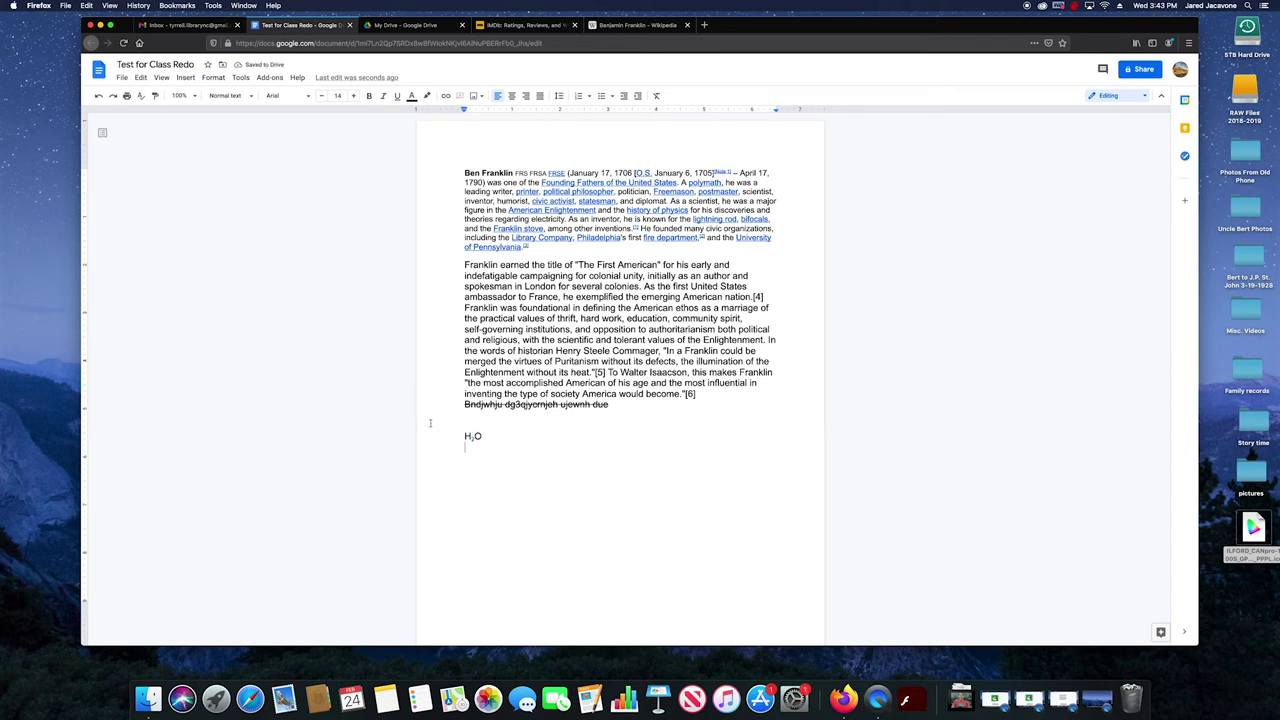
On a new line below H₂O, type A2+B2=C2
{"action": "key", "text": "Return"}
{"action": "type", "text": "A2"}
{"action": "type", "text": " +B"}
{"action": "type", "text": "2"}
{"action": "key", "text": "BackSpace"}
{"action": "left_click", "coordinate": [465, 468]}
{"action": "type", "text": "="}
{"action": "type", "text": "C"}
{"action": "type", "text": "2"}
Superscript the 2 after A, B and C, then start a new line
{"action": "left_click_drag", "start_coordinate": [470, 457], "coordinate": [477, 457]}
{"action": "left_click", "coordinate": [218, 79]}
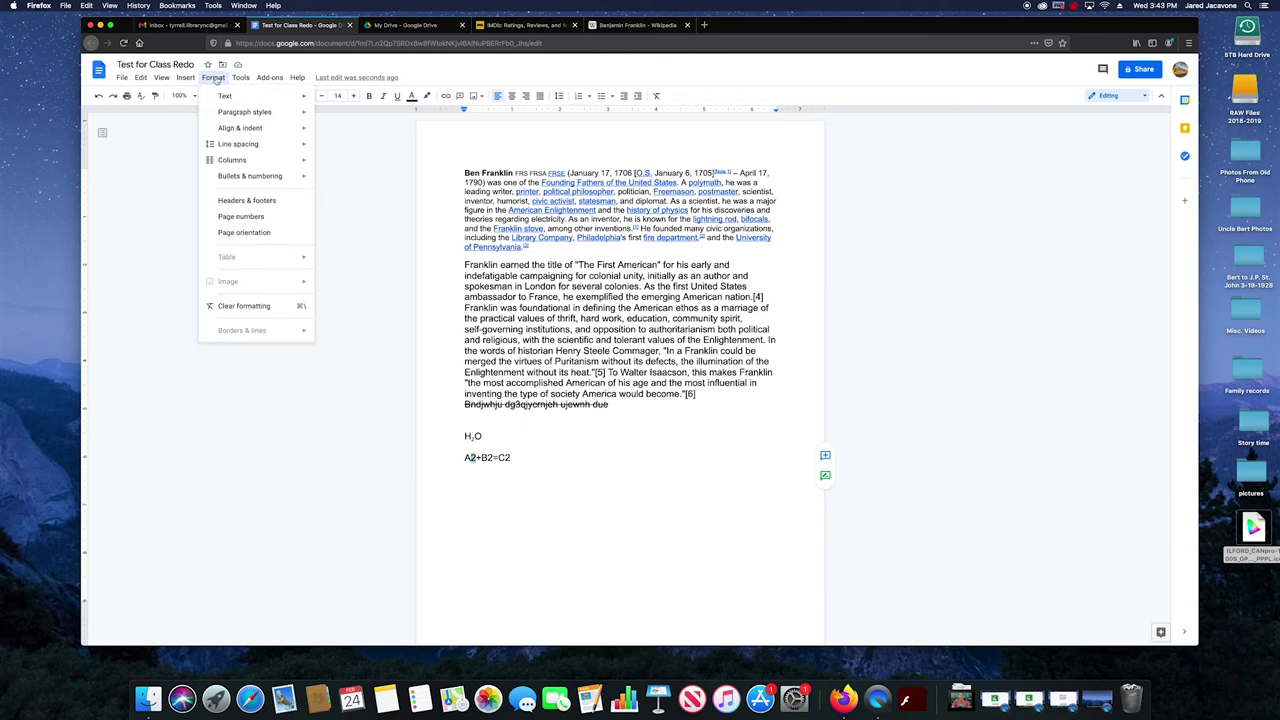
{"action": "mouse_move", "coordinate": [270, 97]}
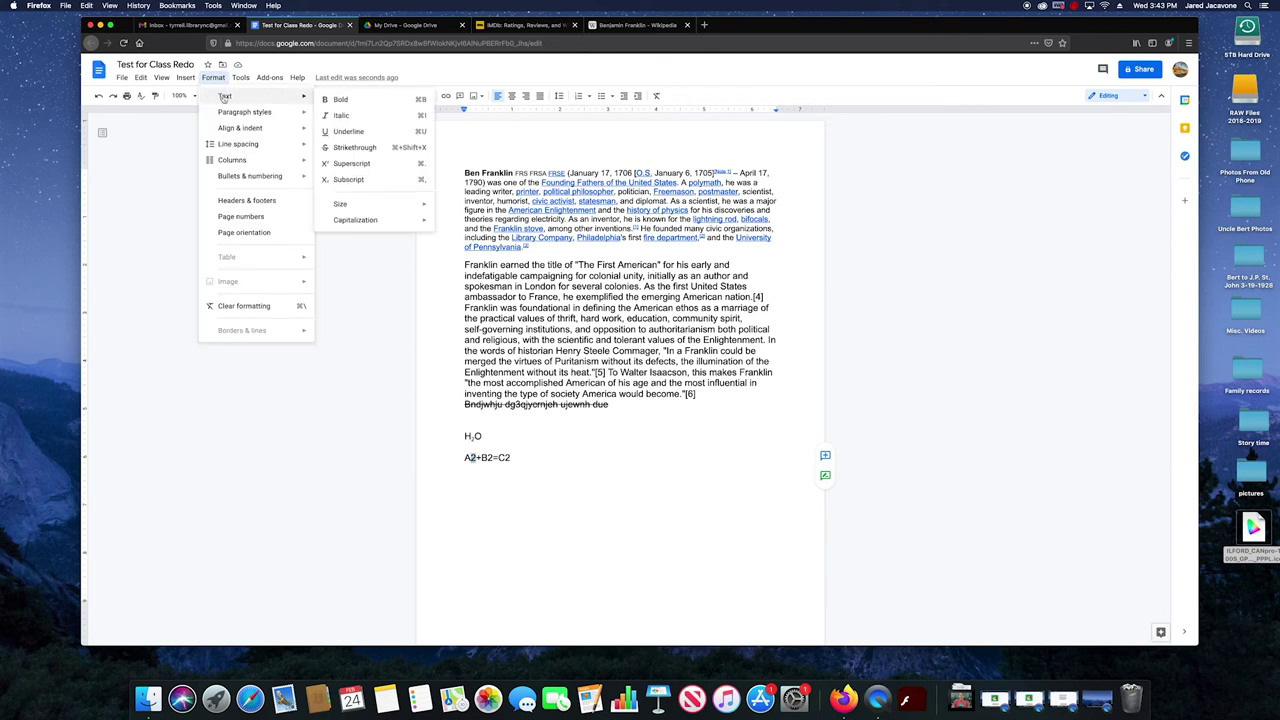
{"action": "left_click", "coordinate": [346, 165]}
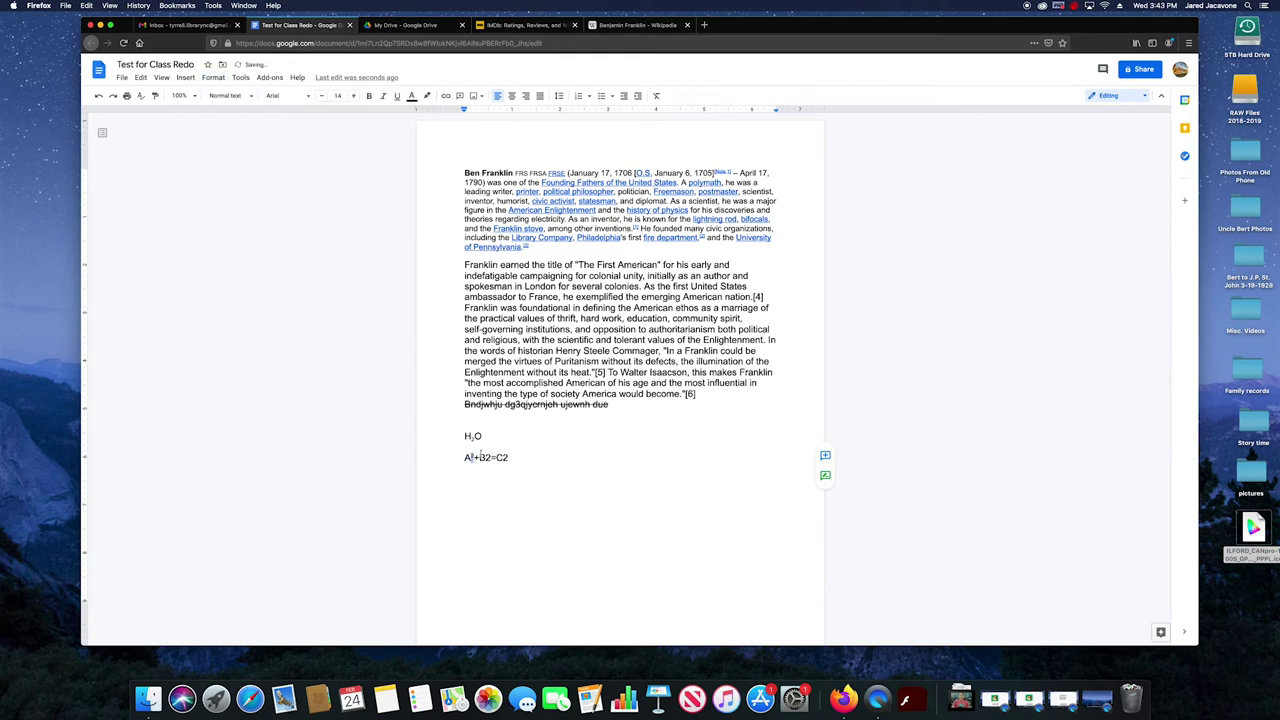
{"action": "left_click_drag", "start_coordinate": [486, 457], "coordinate": [493, 457]}
{"action": "left_click", "coordinate": [216, 79]}
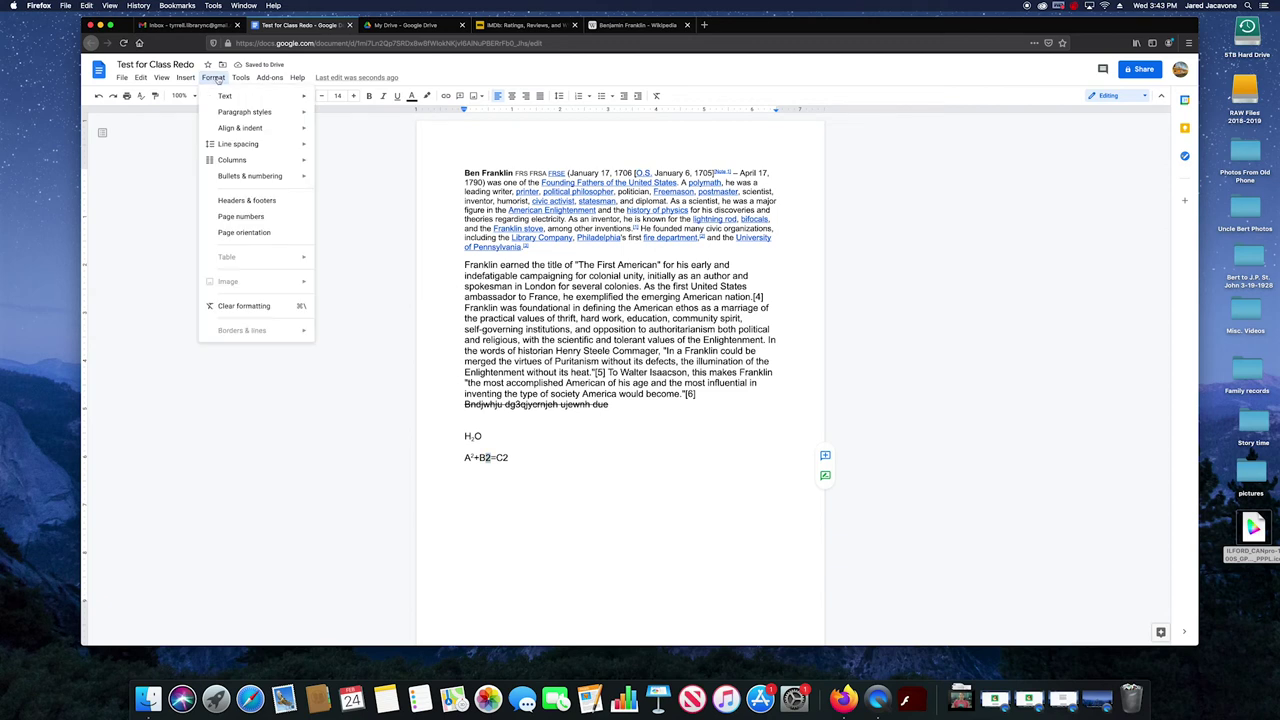
{"action": "mouse_move", "coordinate": [245, 116]}
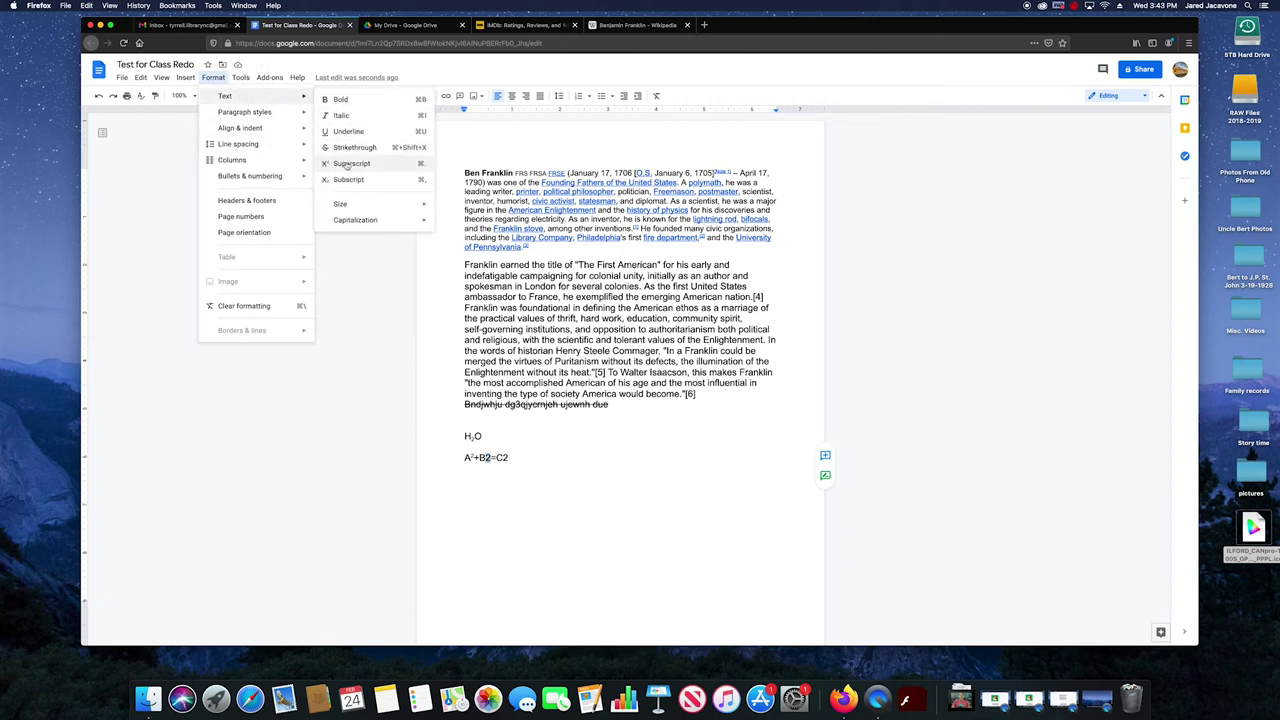
{"action": "left_click", "coordinate": [350, 164]}
{"action": "left_click_drag", "start_coordinate": [507, 457], "coordinate": [501, 457]}
{"action": "left_click", "coordinate": [186, 77]}
{"action": "mouse_move", "coordinate": [267, 98]}
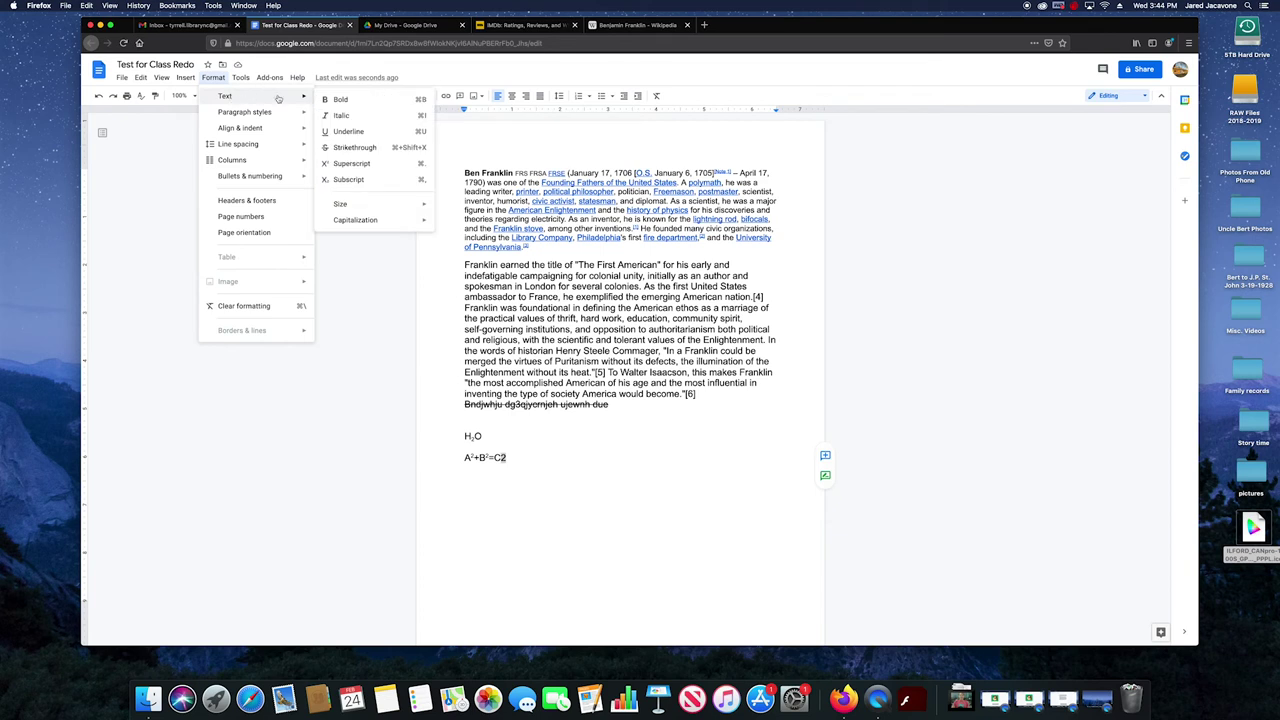
{"action": "left_click", "coordinate": [358, 164]}
{"action": "key", "text": "Return"}
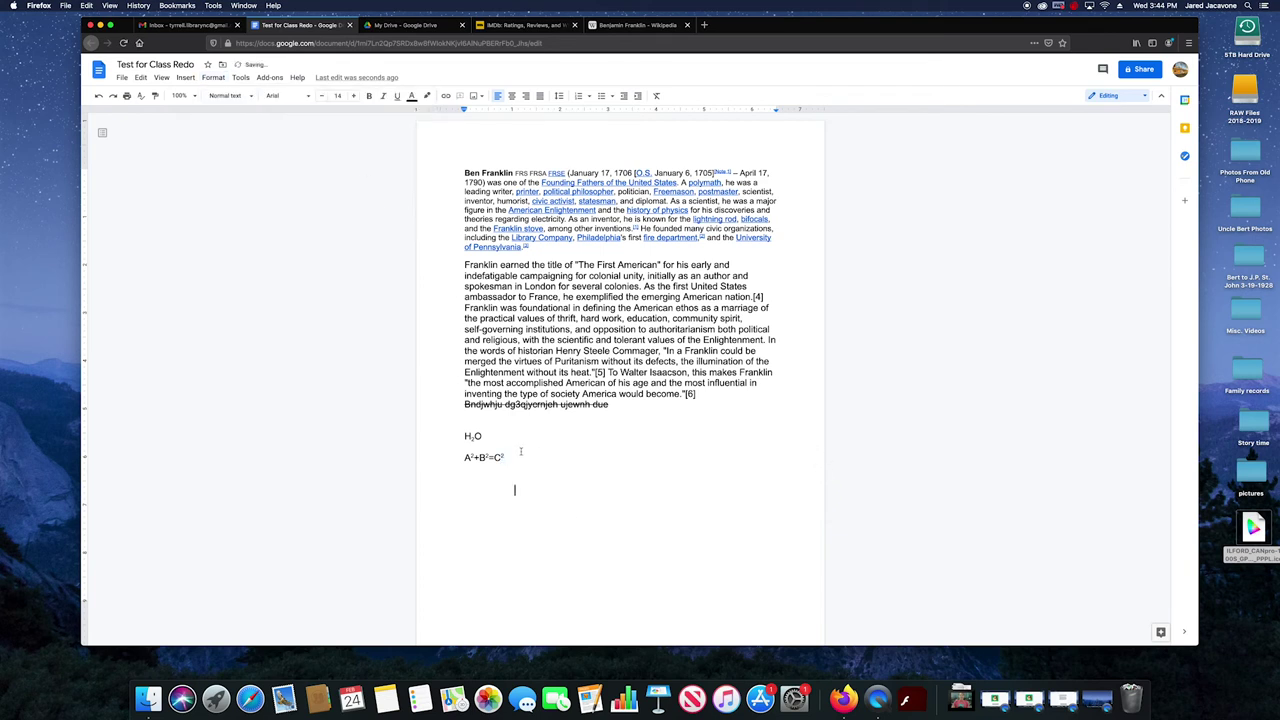
{"action": "key", "text": "super+period"}
Enlarge the selected H₂O text to 18 pt with Increase font size and the + button
{"action": "left_click", "coordinate": [208, 80]}
{"action": "mouse_move", "coordinate": [228, 97]}
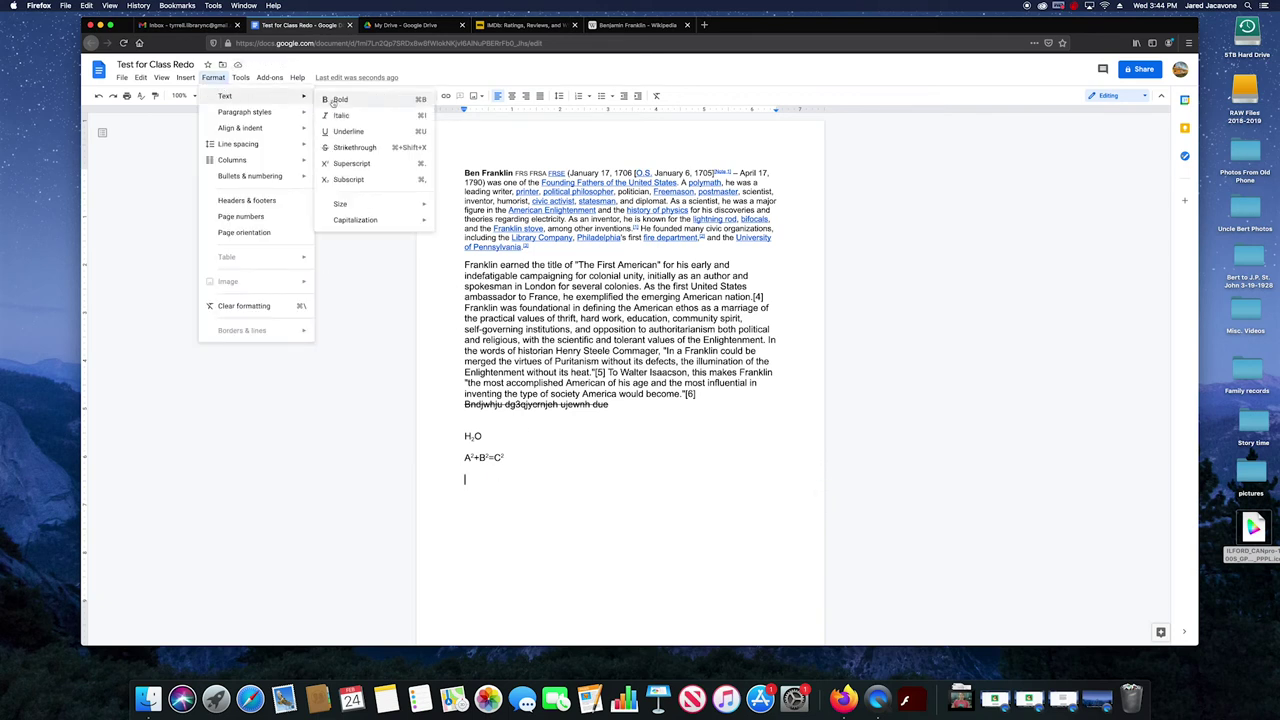
{"action": "mouse_move", "coordinate": [362, 205]}
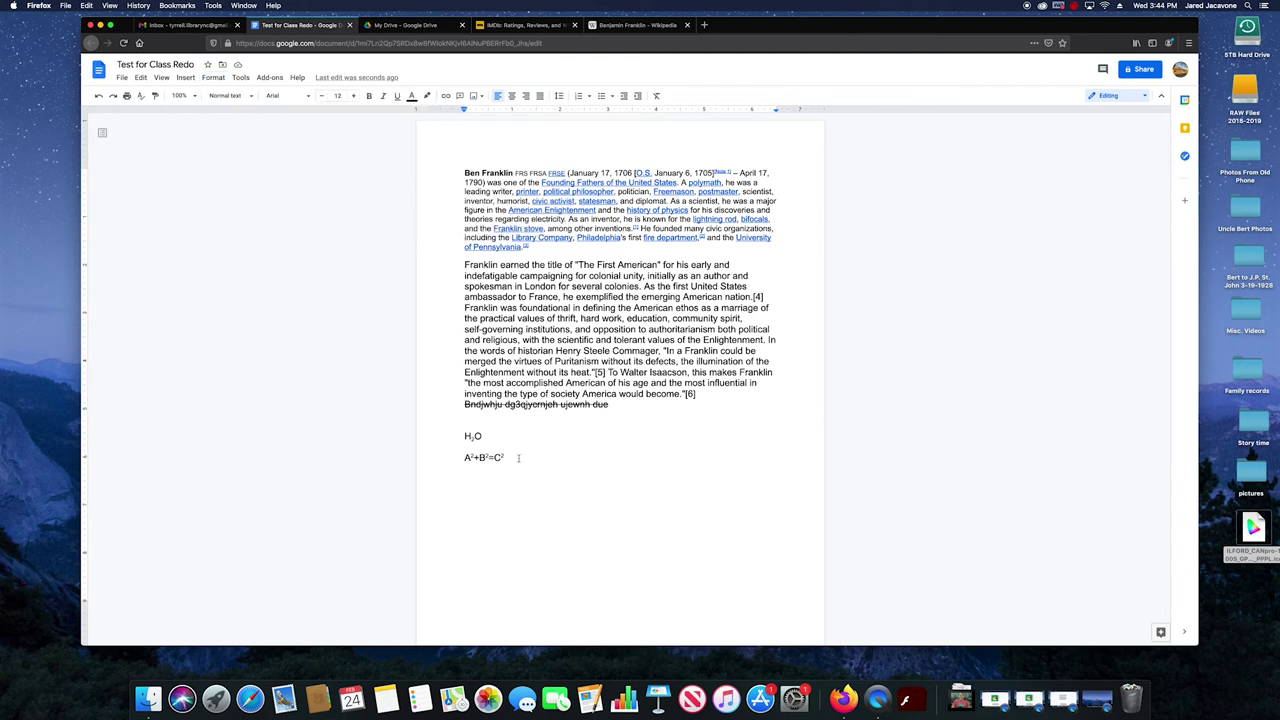
{"action": "left_click_drag", "start_coordinate": [464, 436], "coordinate": [482, 437]}
{"action": "left_click", "coordinate": [218, 79]}
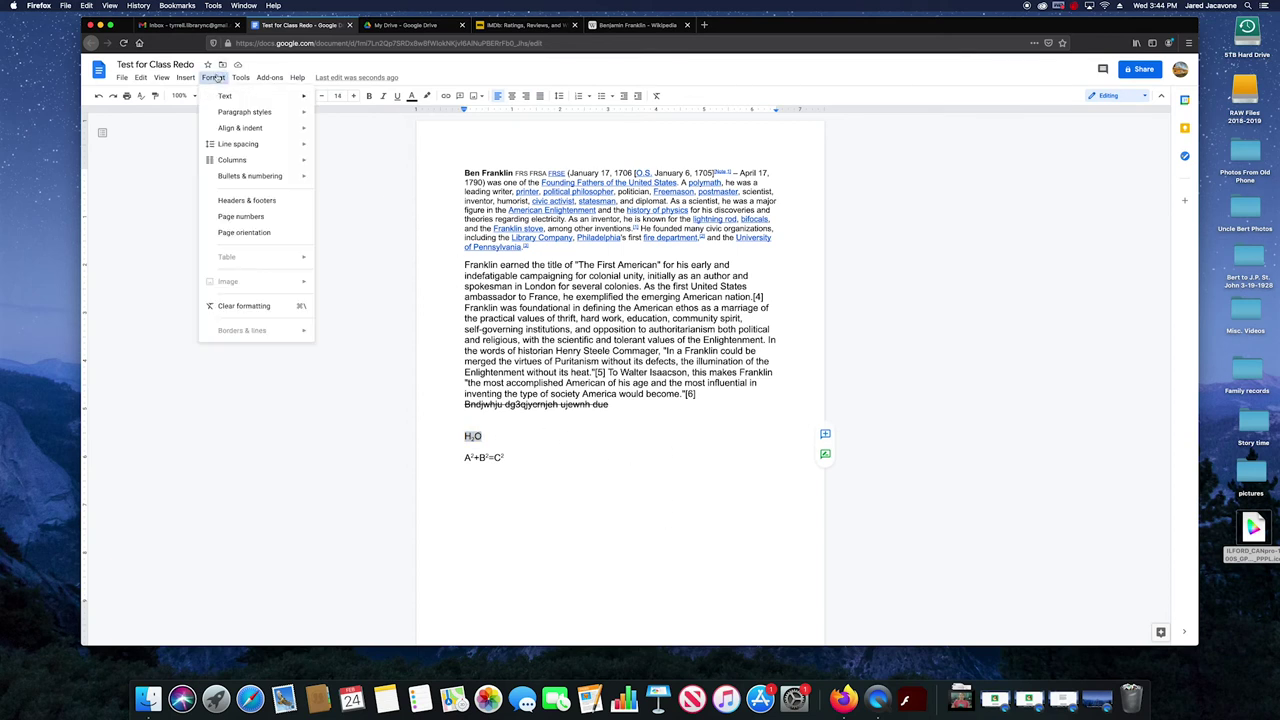
{"action": "mouse_move", "coordinate": [236, 95]}
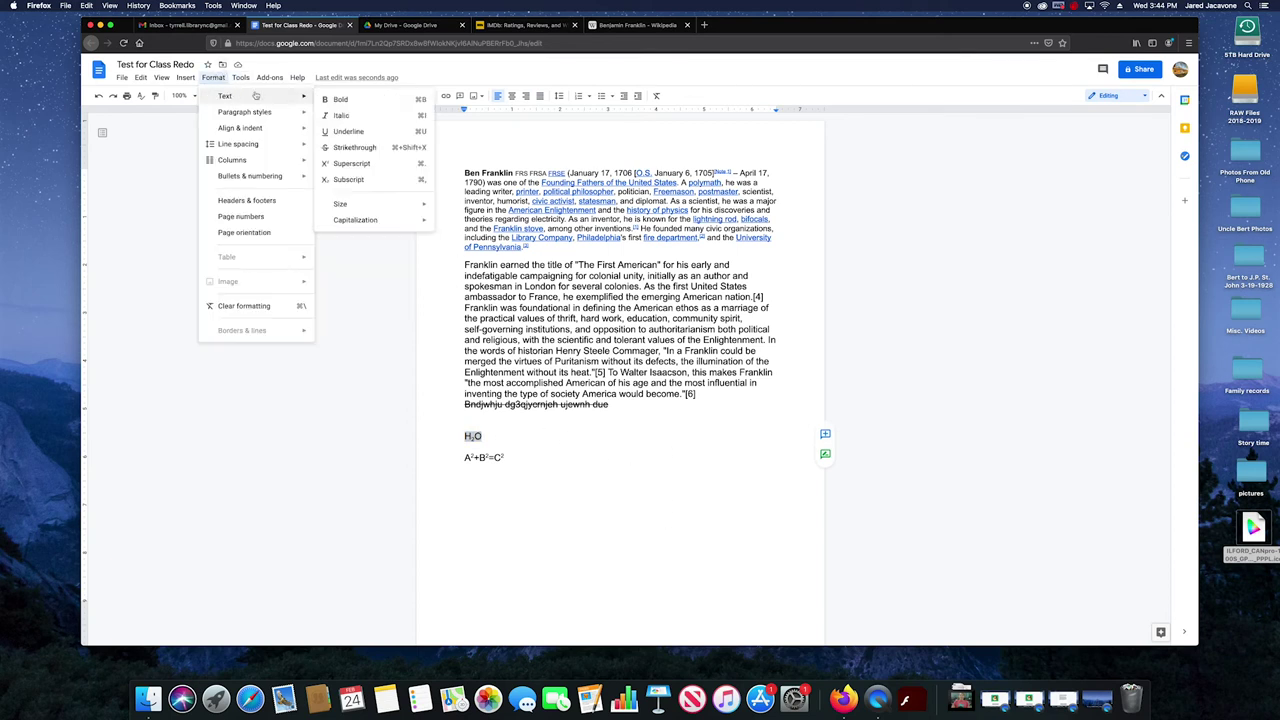
{"action": "mouse_move", "coordinate": [370, 207]}
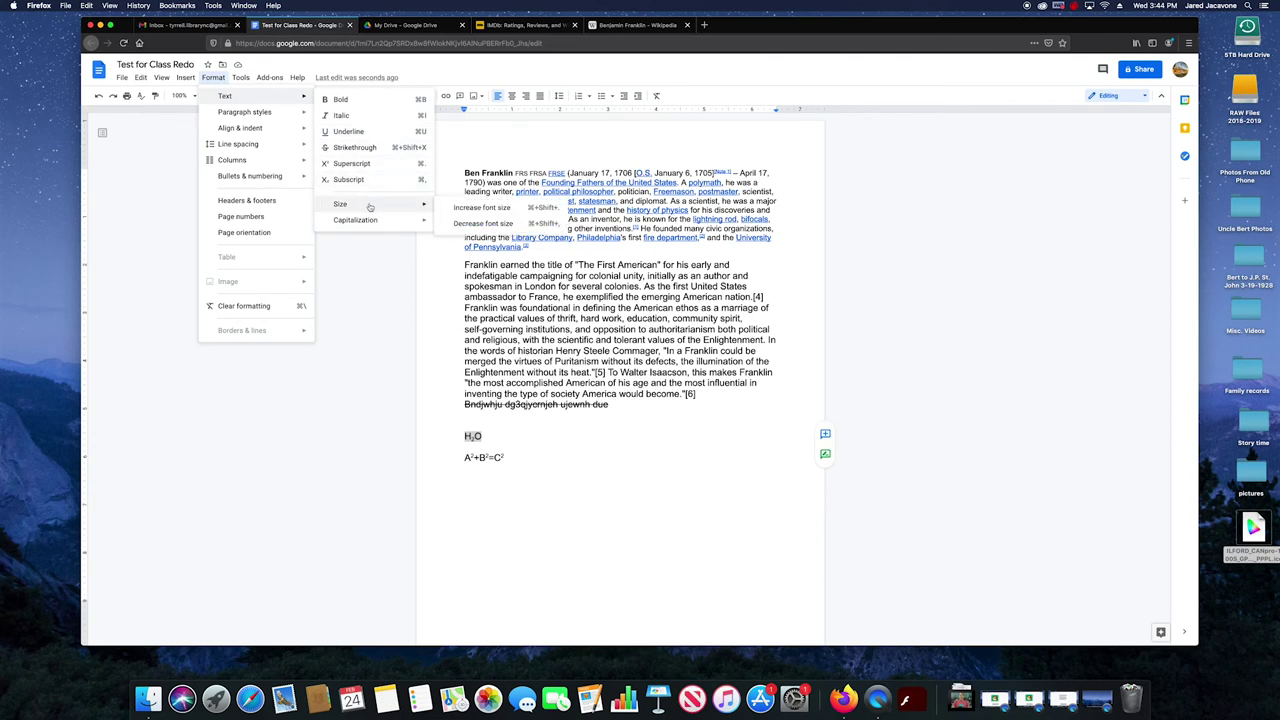
{"action": "left_click", "coordinate": [470, 208]}
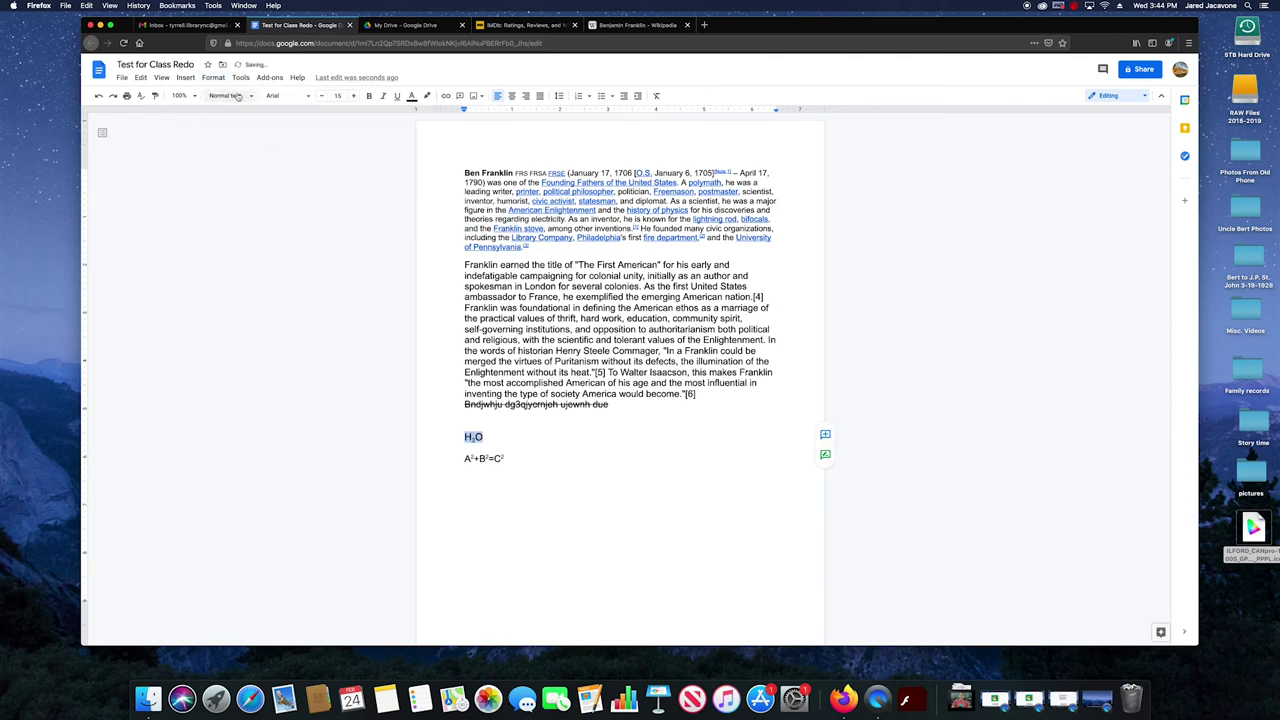
{"action": "left_click", "coordinate": [353, 96]}
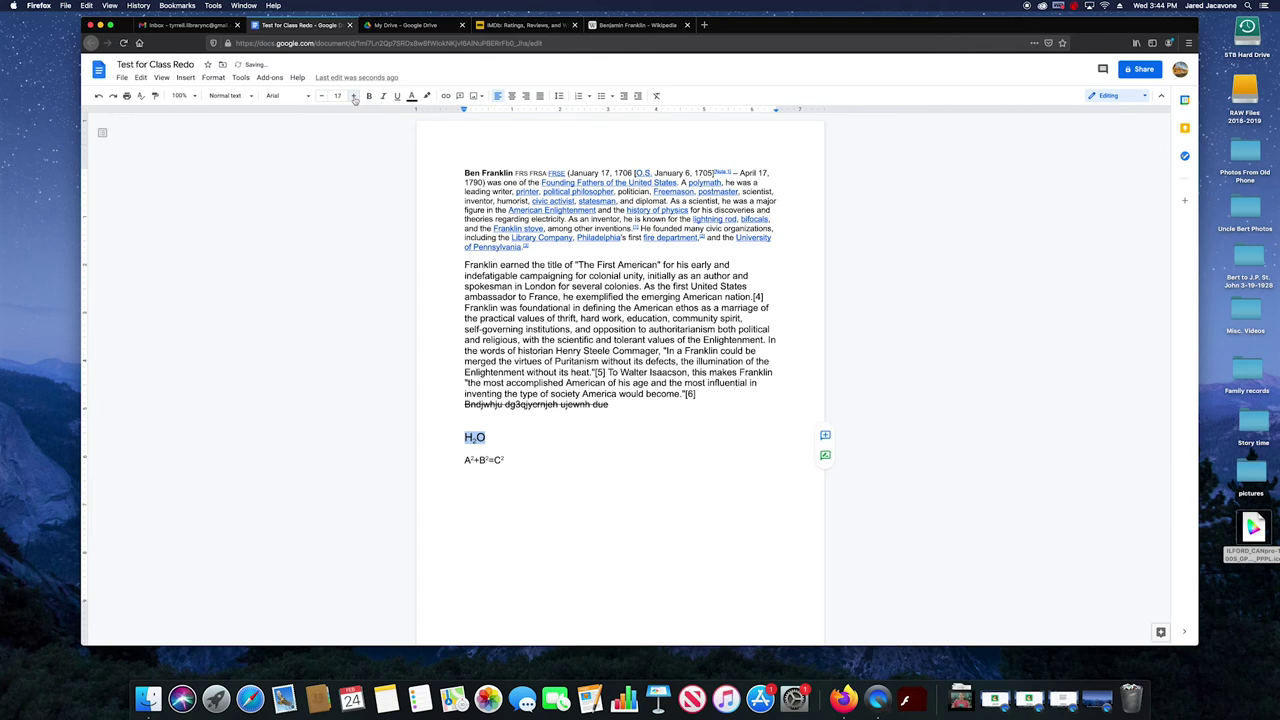
Move the cursor to the line above and browse the Format > Text > Size options
{"action": "key", "text": "Up"}
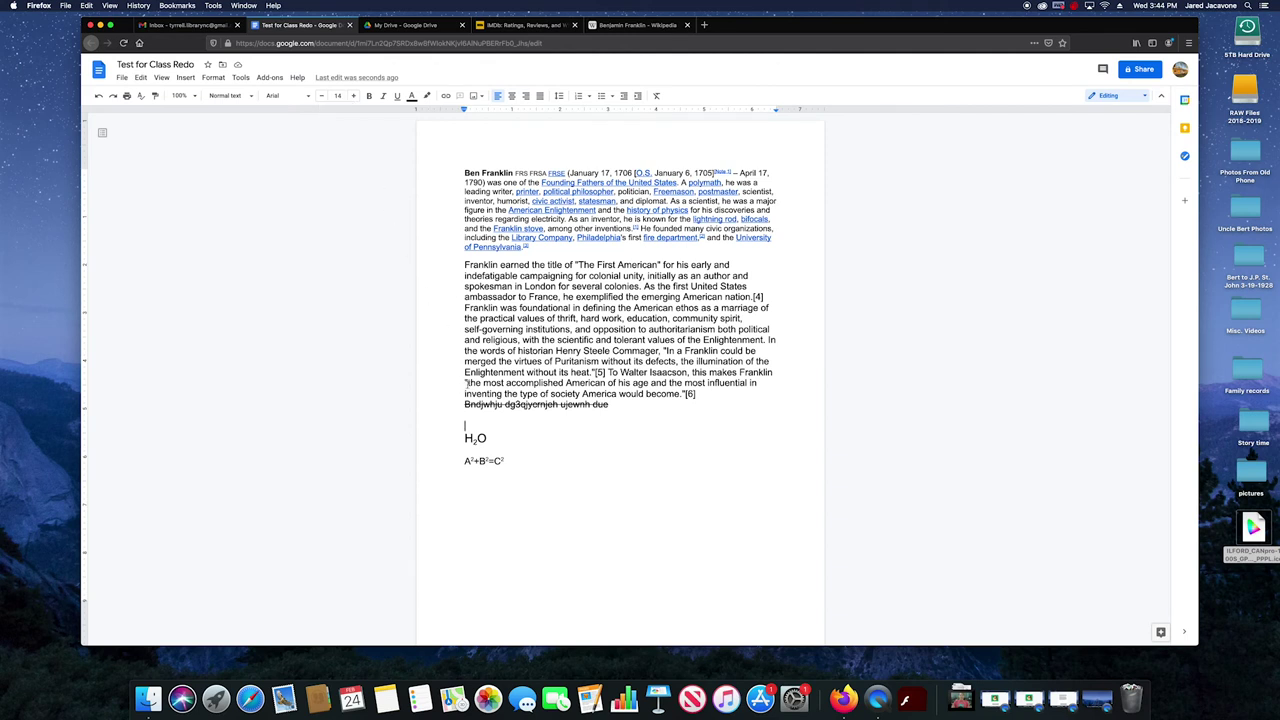
{"action": "left_click", "coordinate": [212, 79]}
{"action": "mouse_move", "coordinate": [228, 96]}
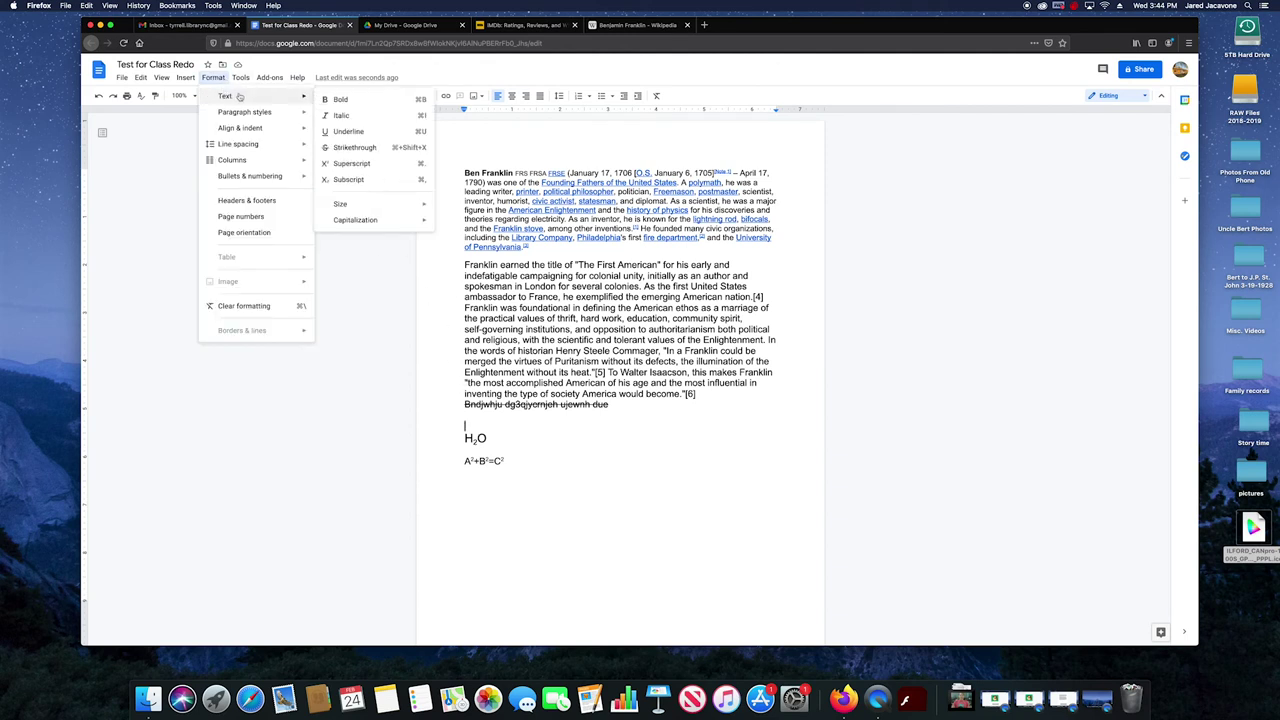
{"action": "mouse_move", "coordinate": [363, 208]}
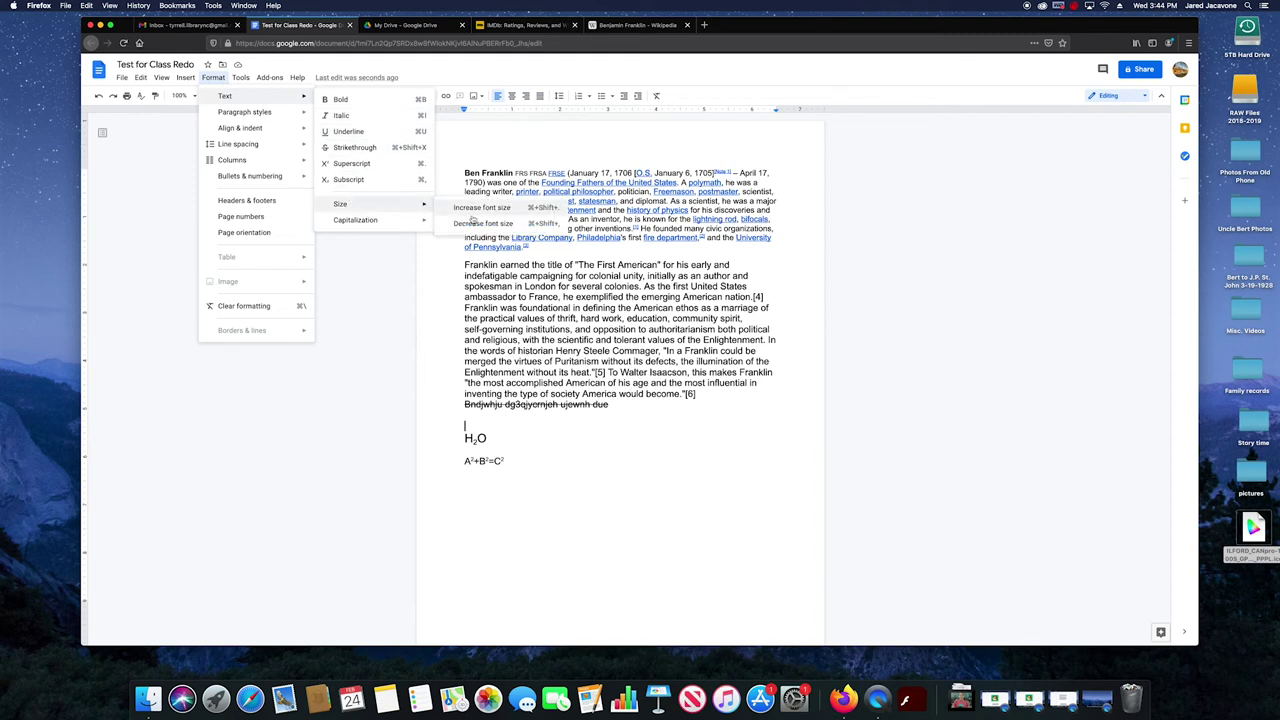
{"action": "mouse_move", "coordinate": [415, 224]}
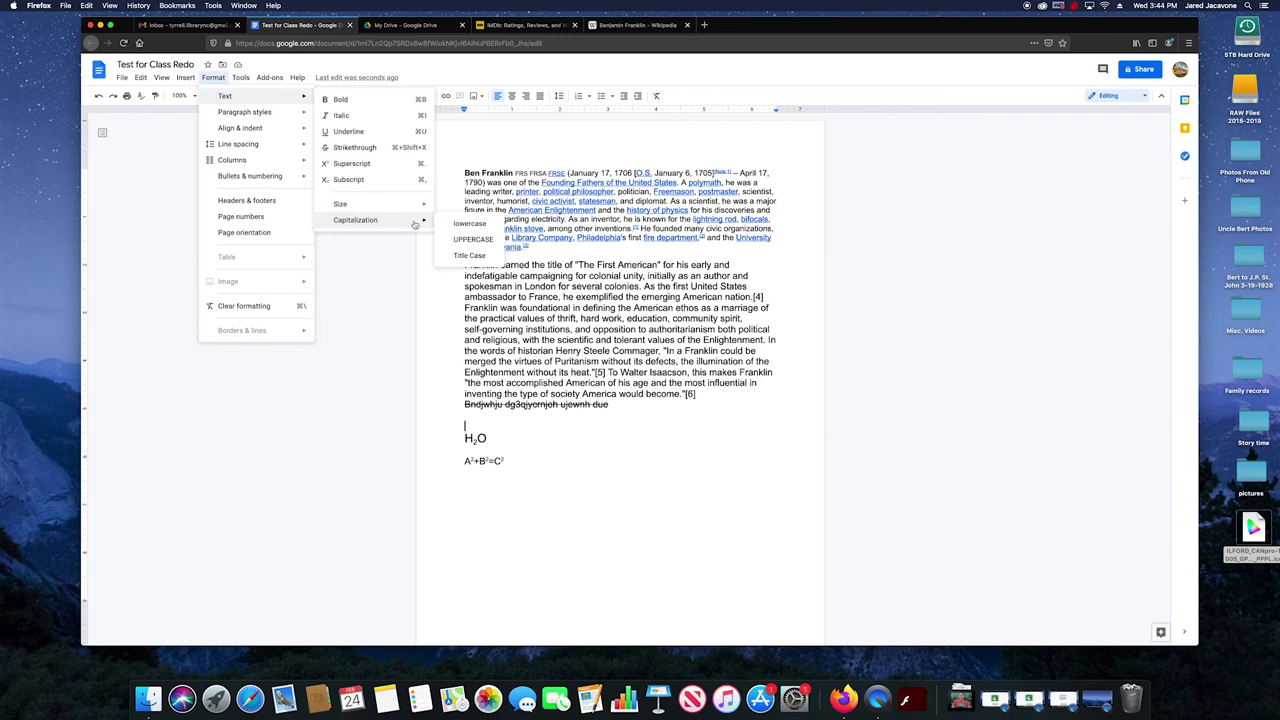
Select 'Franklin earned the title of' and try lowercase, then UPPERCASE capitalization
{"action": "left_click", "coordinate": [589, 453]}
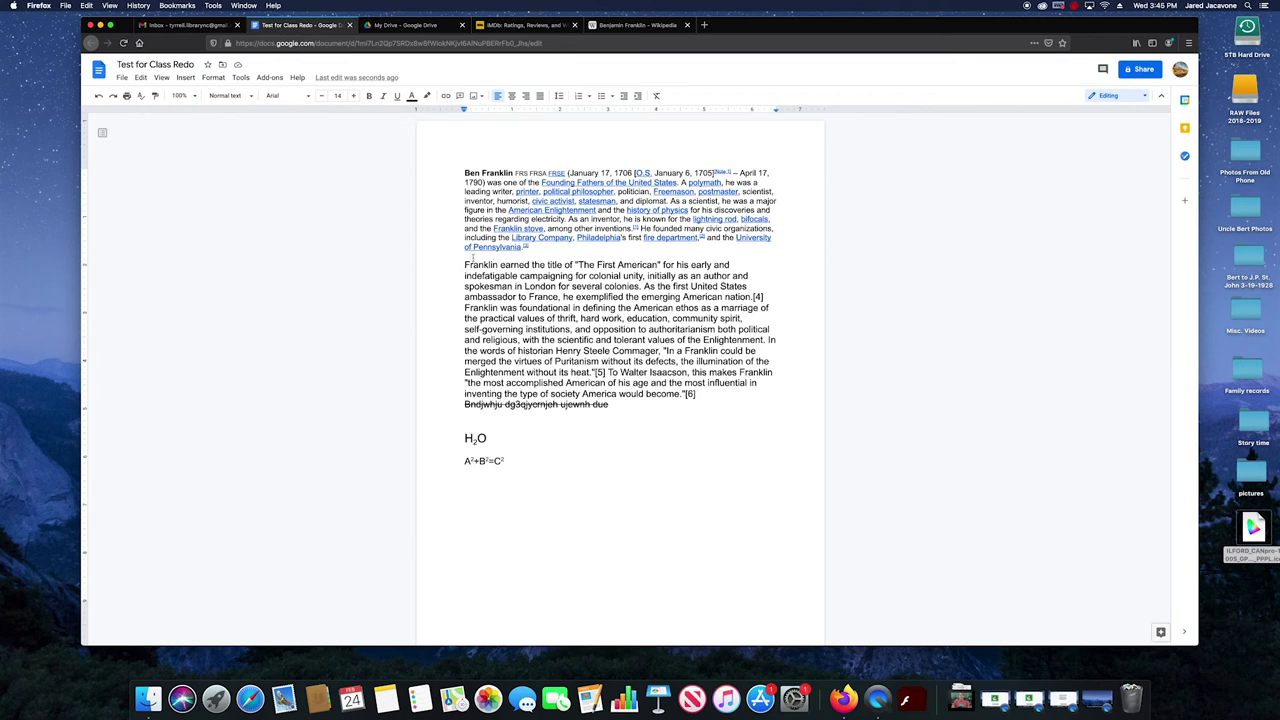
{"action": "left_click_drag", "start_coordinate": [465, 264], "coordinate": [573, 265]}
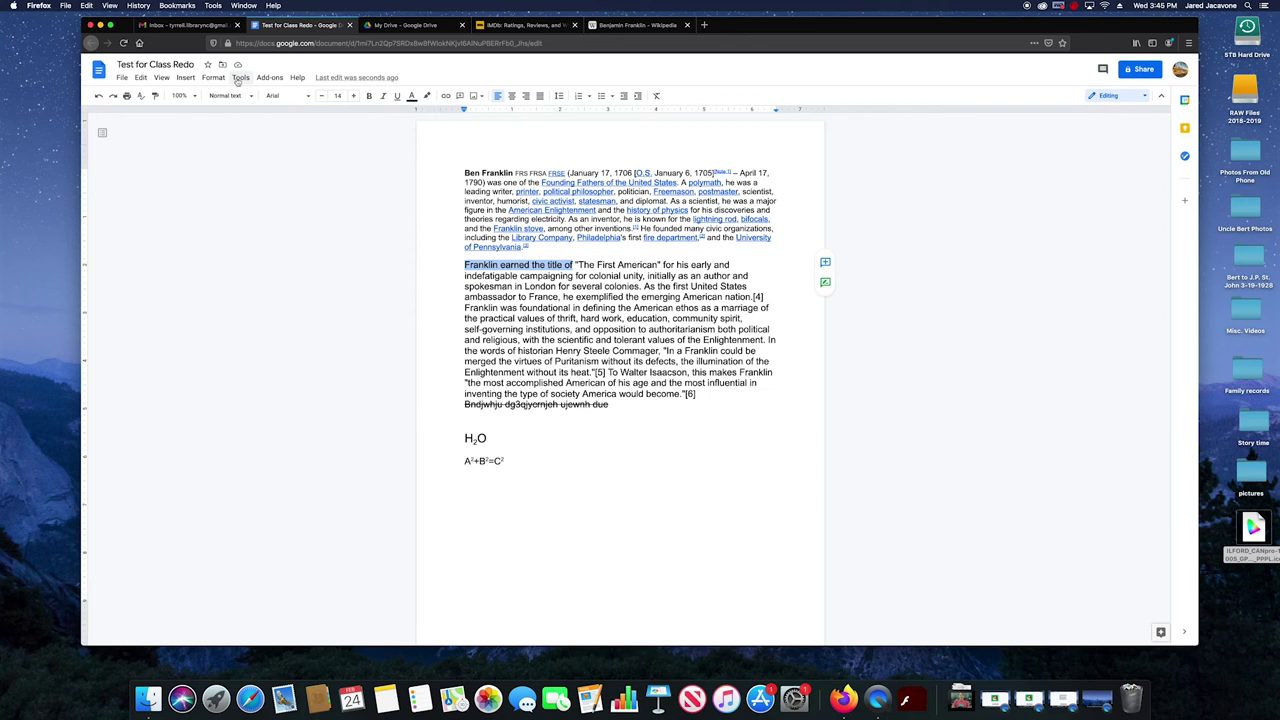
{"action": "left_click", "coordinate": [206, 80]}
{"action": "mouse_move", "coordinate": [242, 98]}
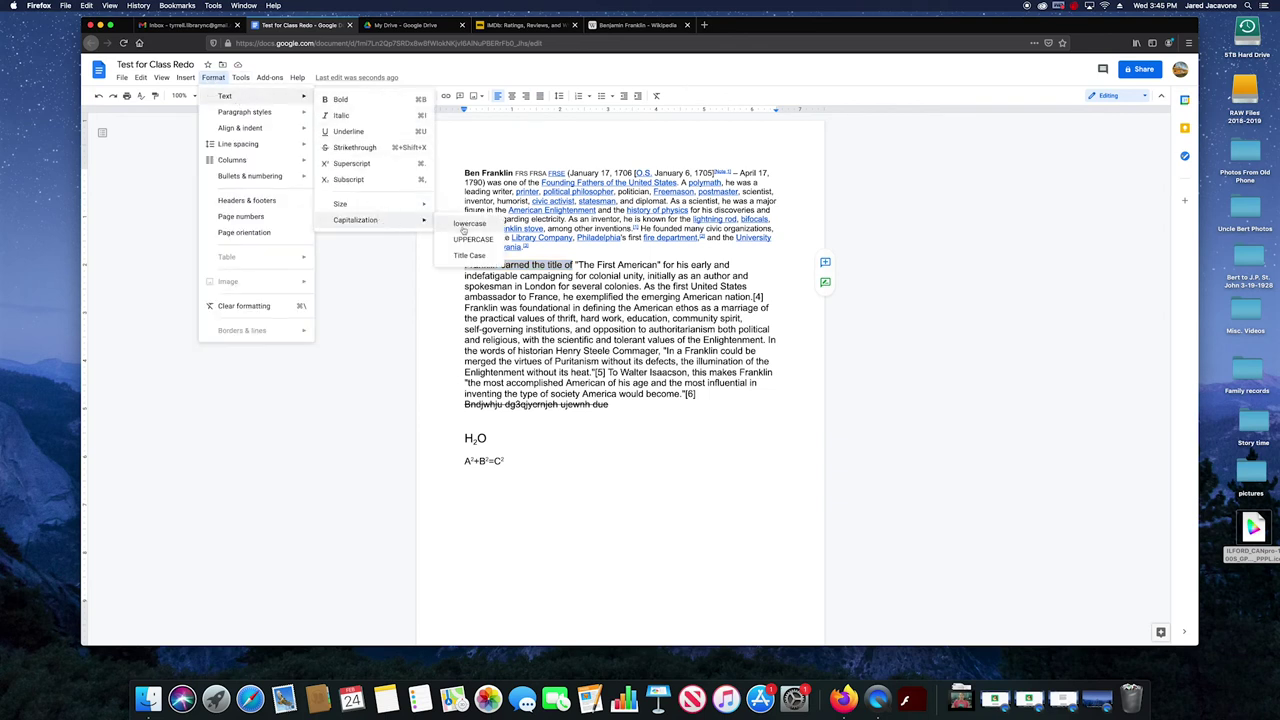
{"action": "left_click", "coordinate": [464, 229]}
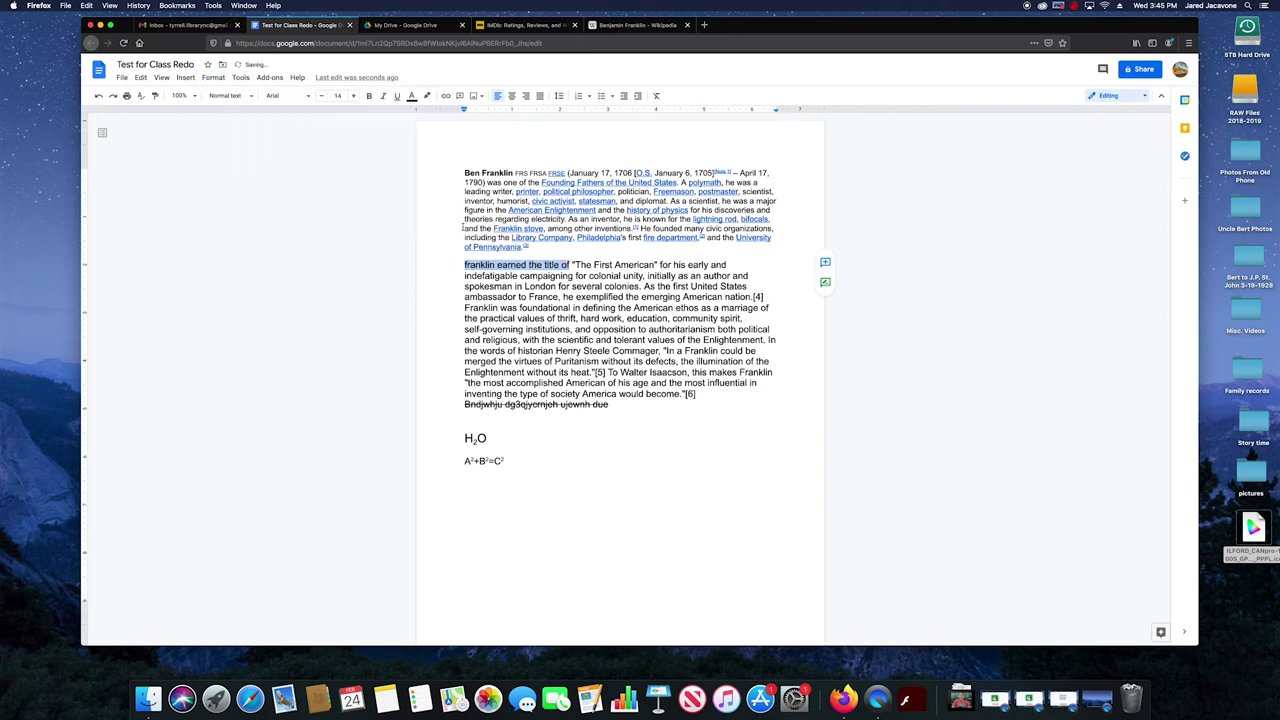
{"action": "left_click", "coordinate": [185, 78]}
{"action": "mouse_move", "coordinate": [214, 80]}
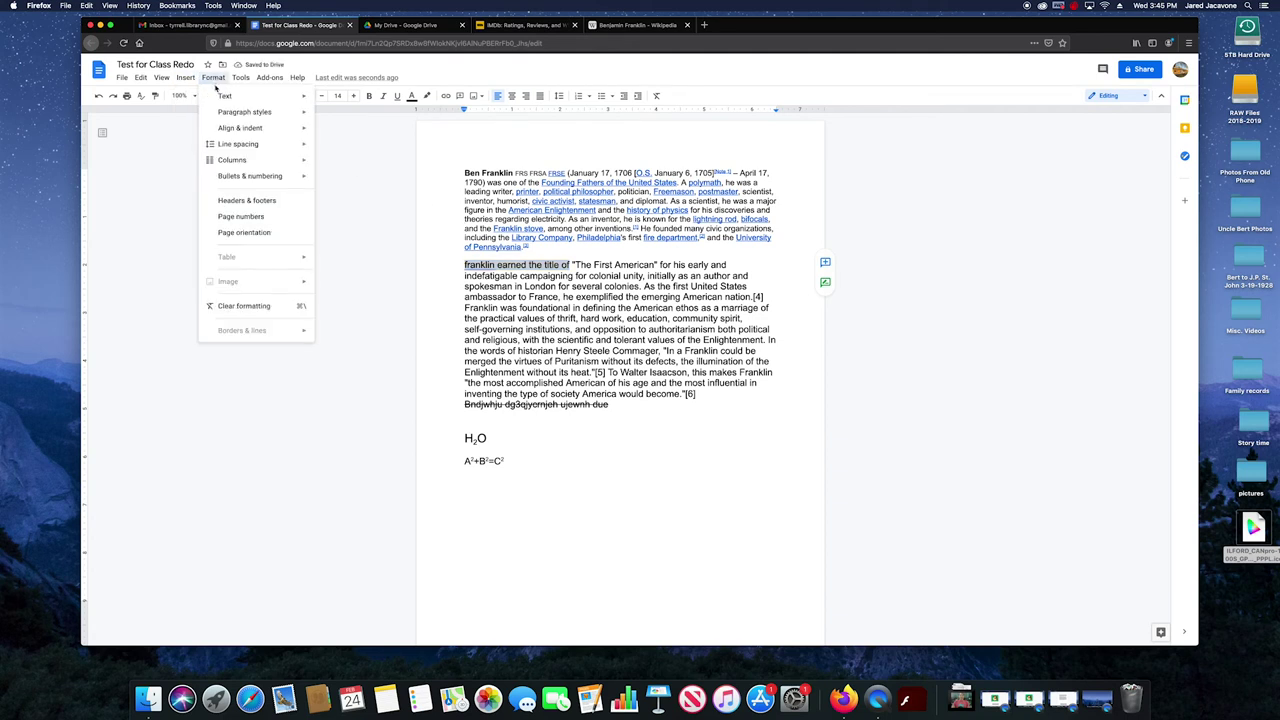
{"action": "mouse_move", "coordinate": [371, 220]}
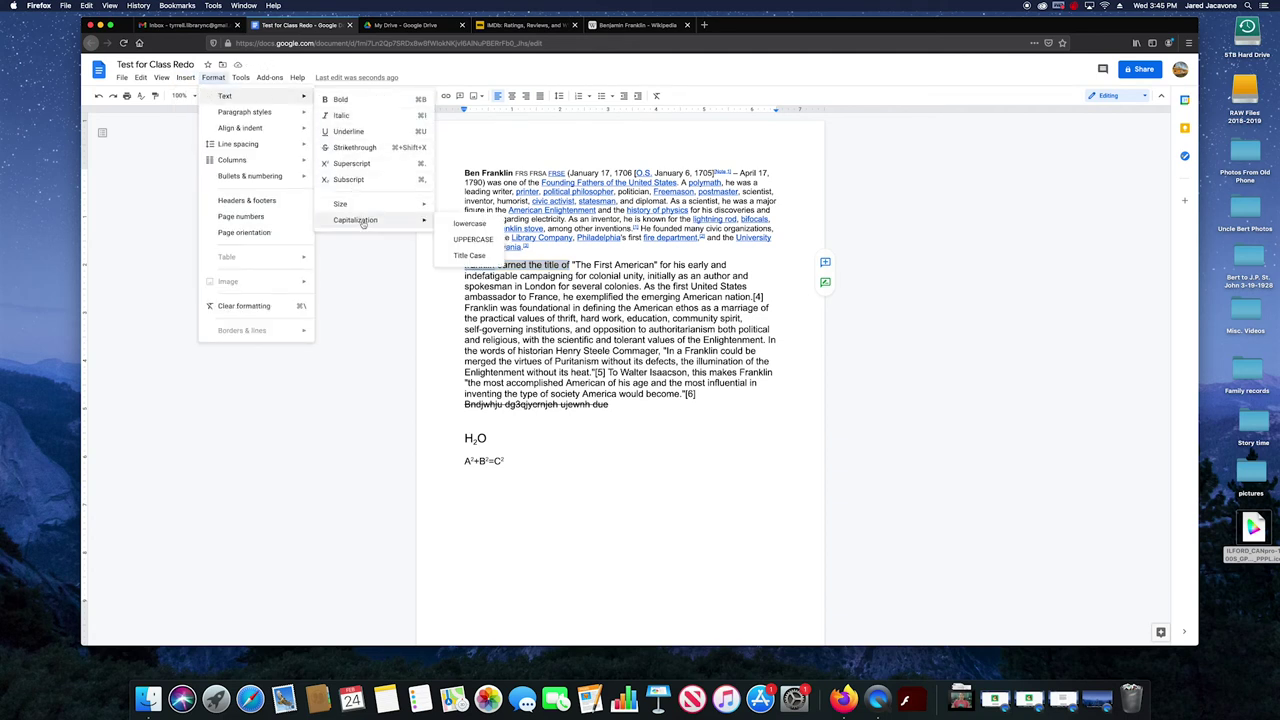
{"action": "left_click", "coordinate": [468, 240]}
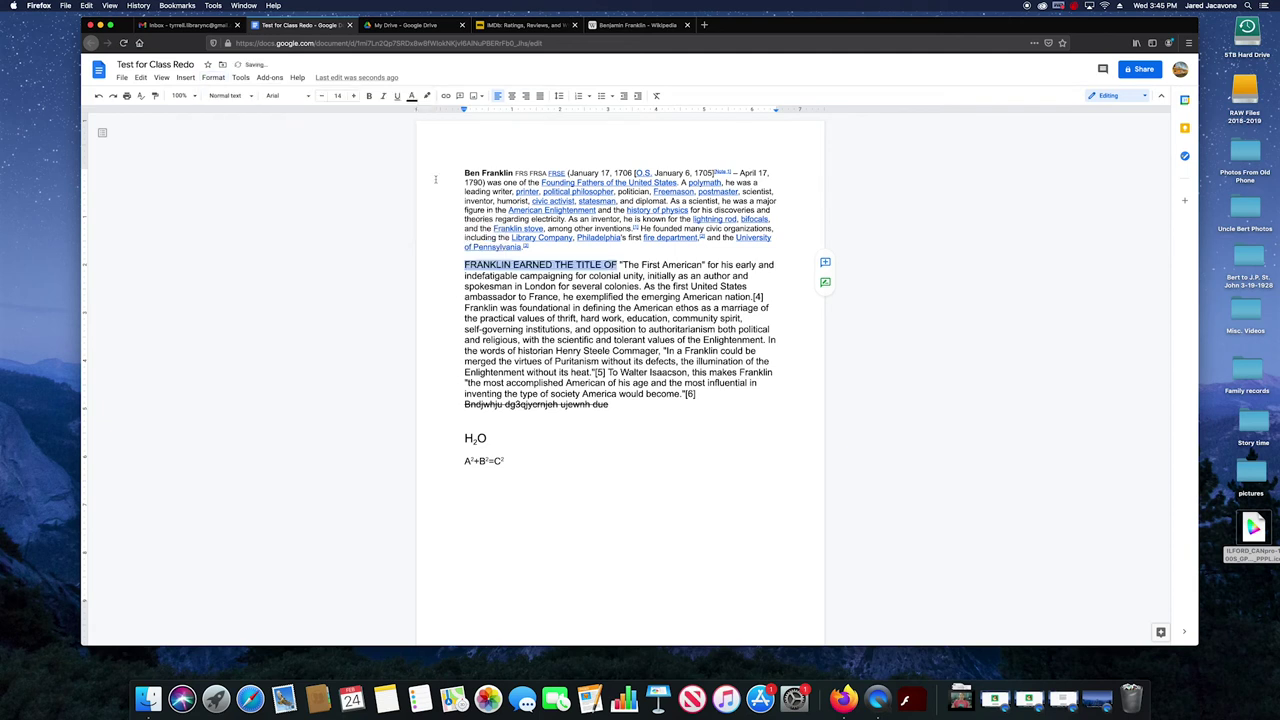
Switch the selected words to Title Case: 'Franklin Earned The Title Of'
{"action": "left_click", "coordinate": [214, 78]}
{"action": "mouse_move", "coordinate": [246, 97]}
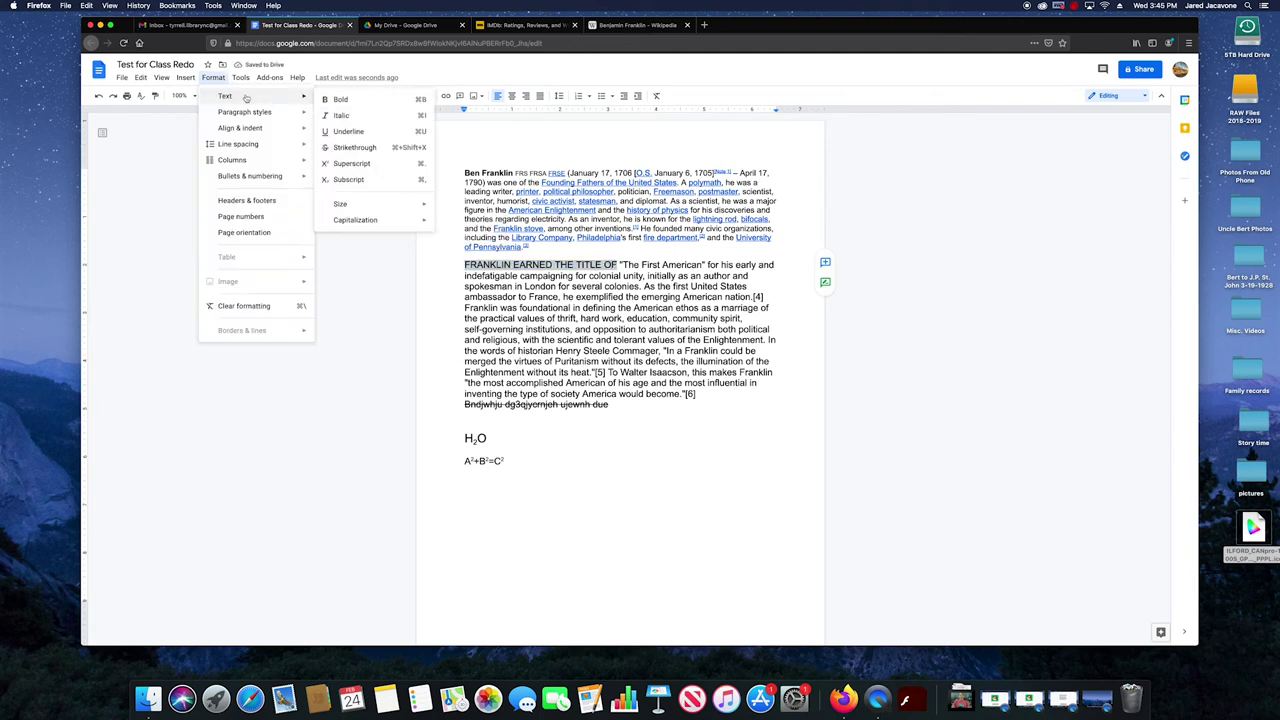
{"action": "mouse_move", "coordinate": [393, 223]}
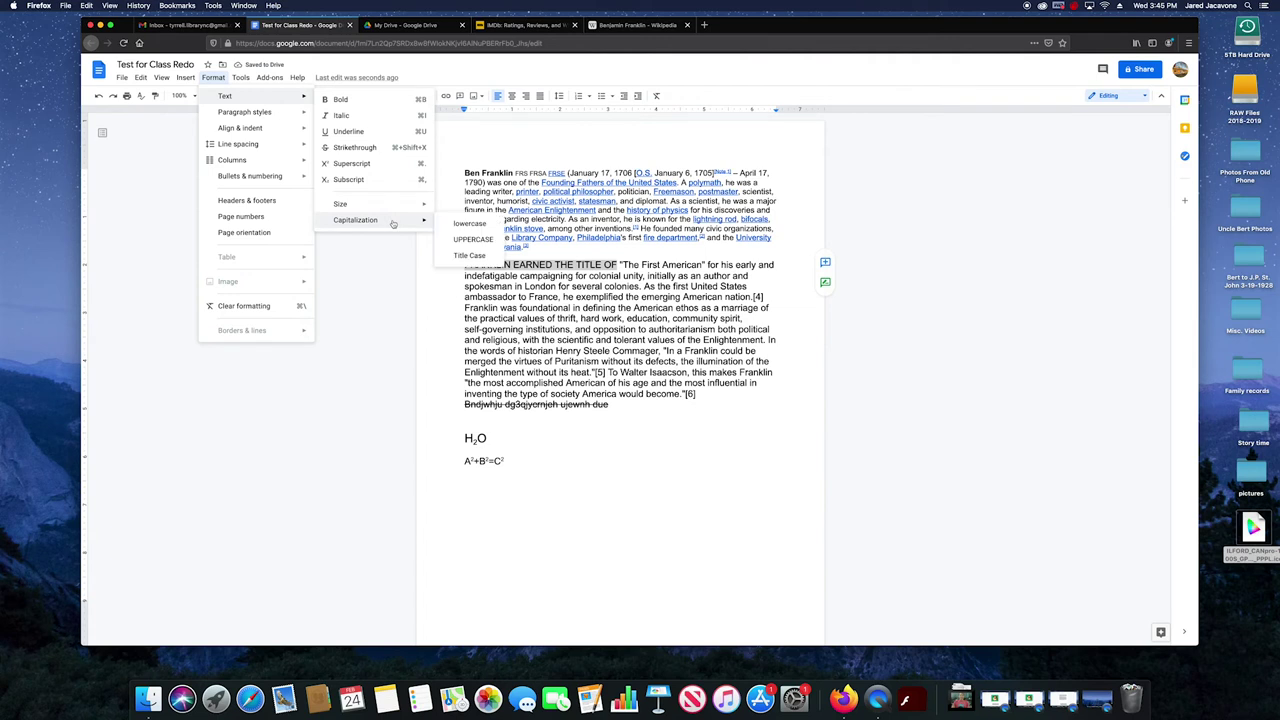
{"action": "left_click", "coordinate": [472, 258]}
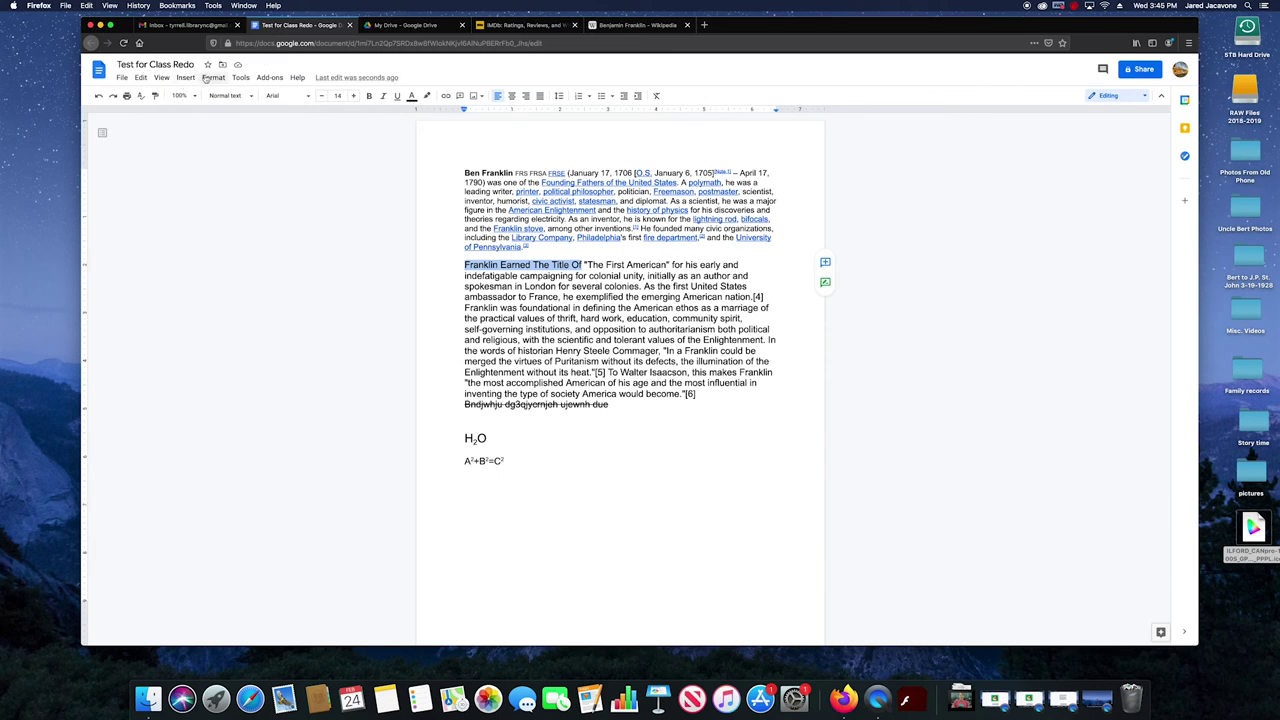
{"action": "left_click", "coordinate": [205, 78]}
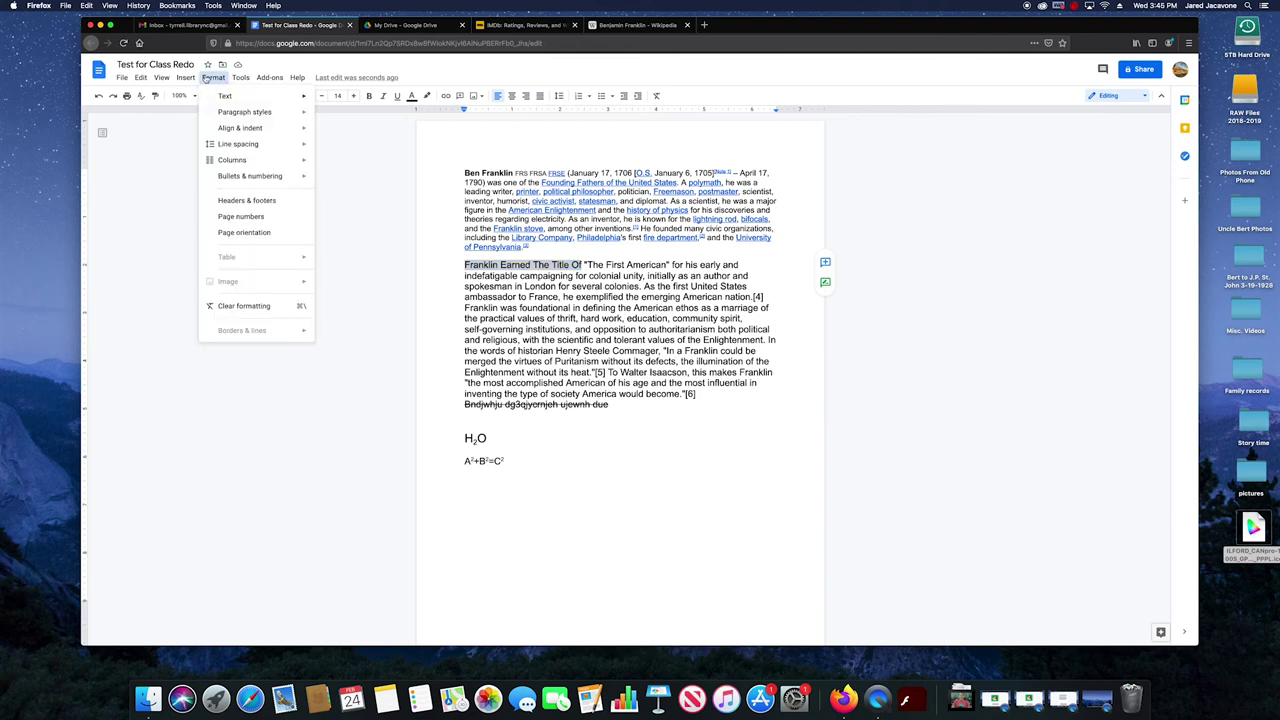
{"action": "mouse_move", "coordinate": [228, 95]}
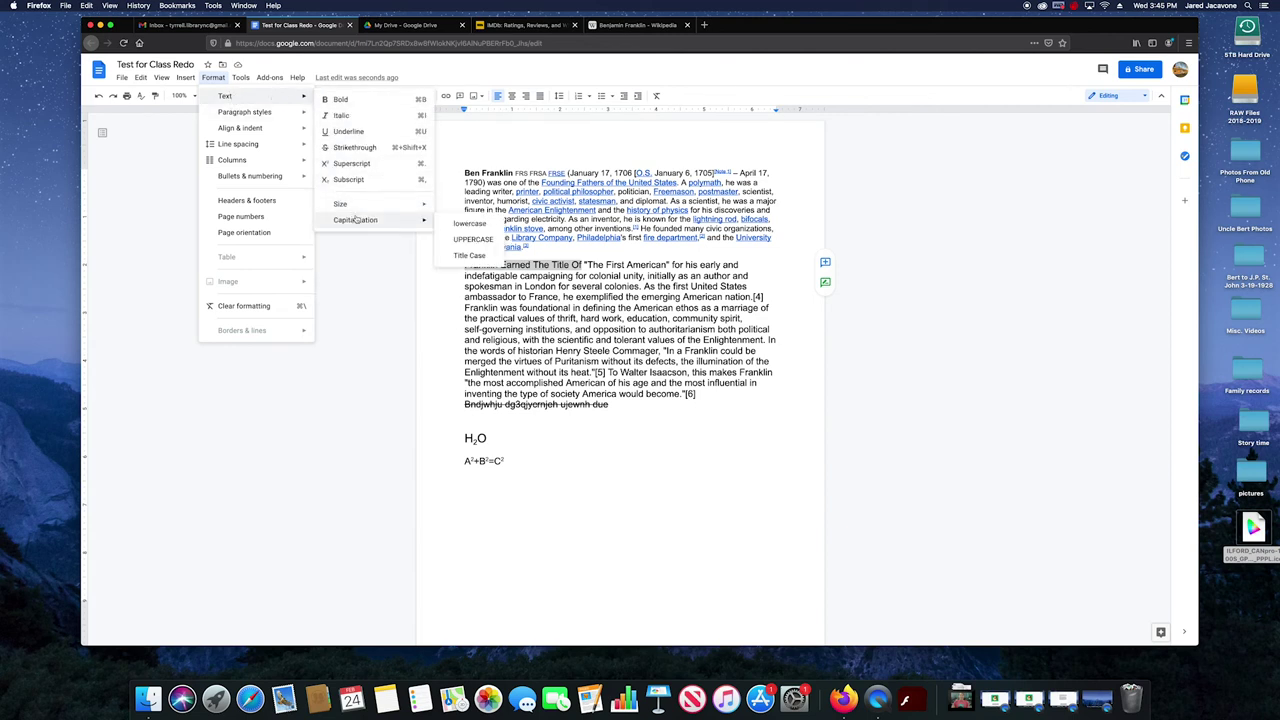
{"action": "mouse_move", "coordinate": [267, 120]}
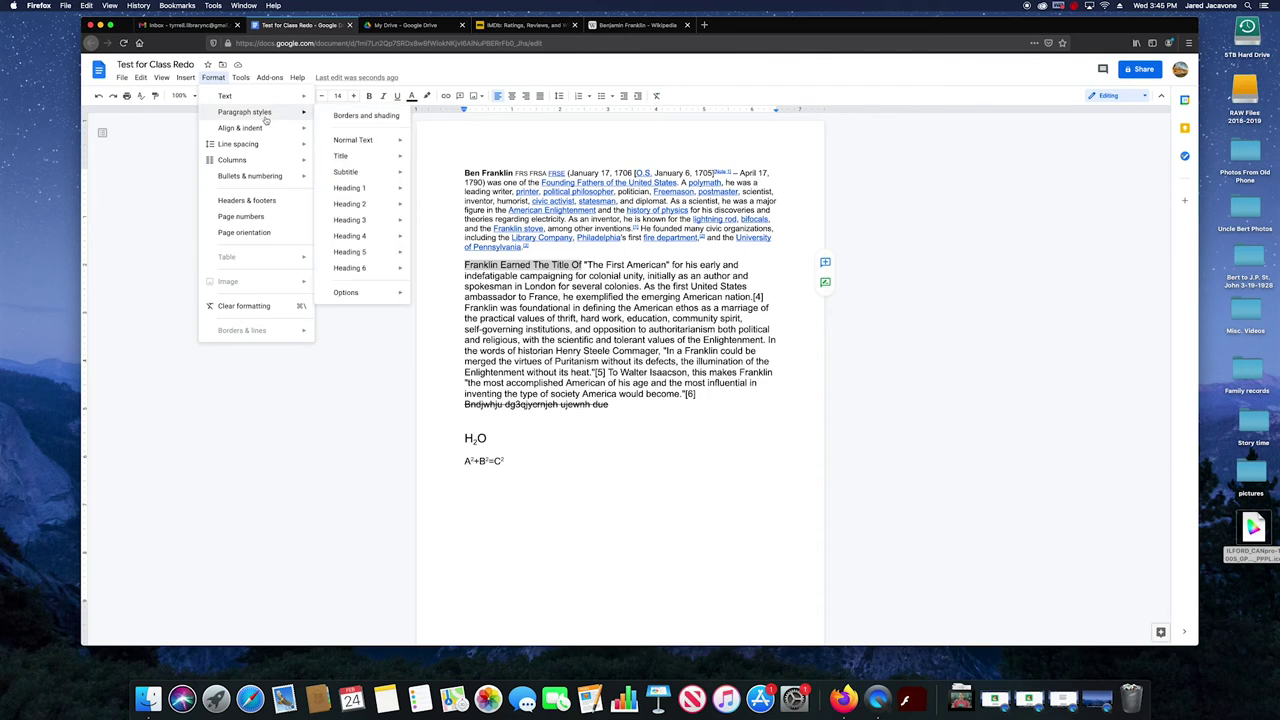
Apply a top border to the Franklin paragraph through Borders and shading
{"action": "left_click", "coordinate": [367, 117]}
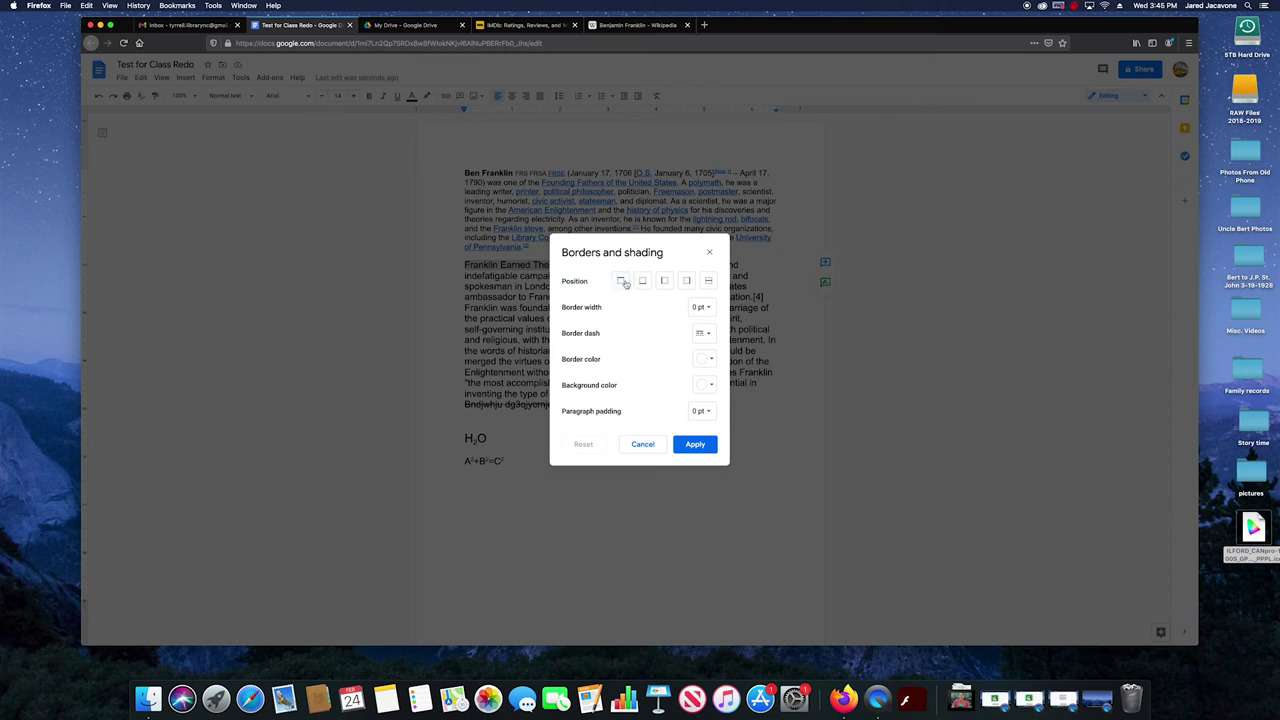
{"action": "left_click", "coordinate": [621, 281]}
{"action": "left_click", "coordinate": [700, 444]}
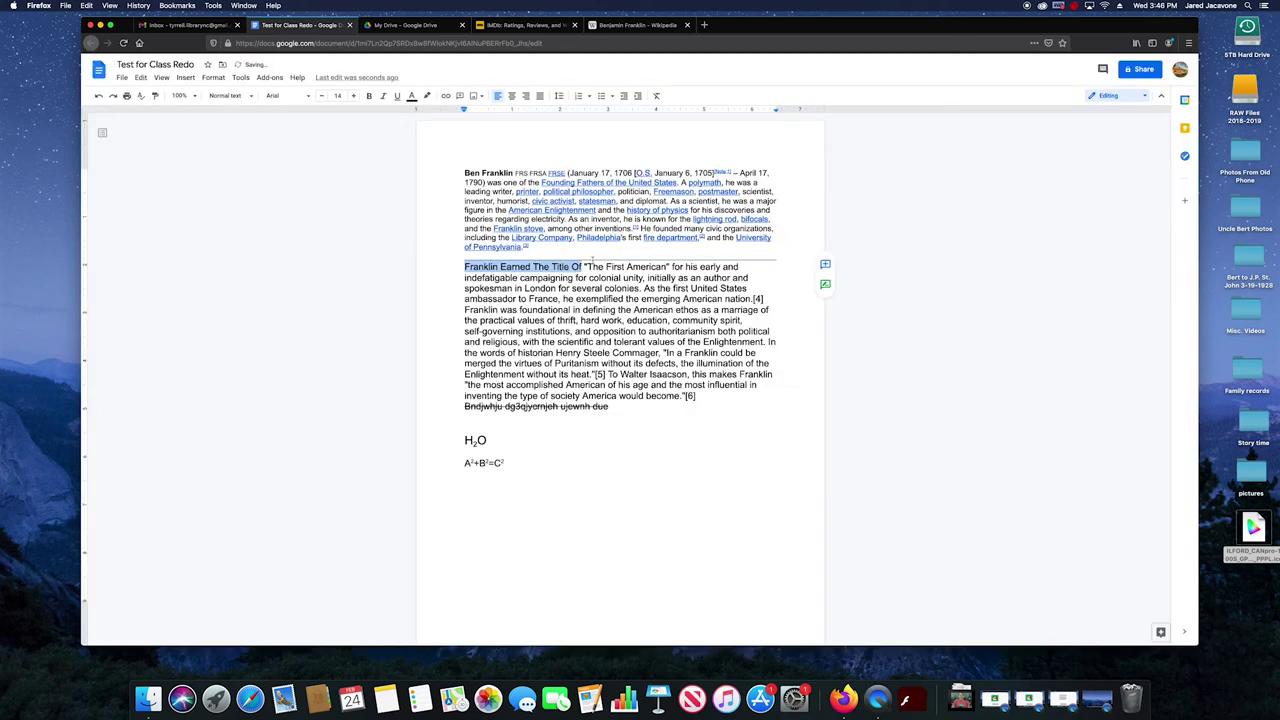
{"action": "left_click", "coordinate": [576, 299]}
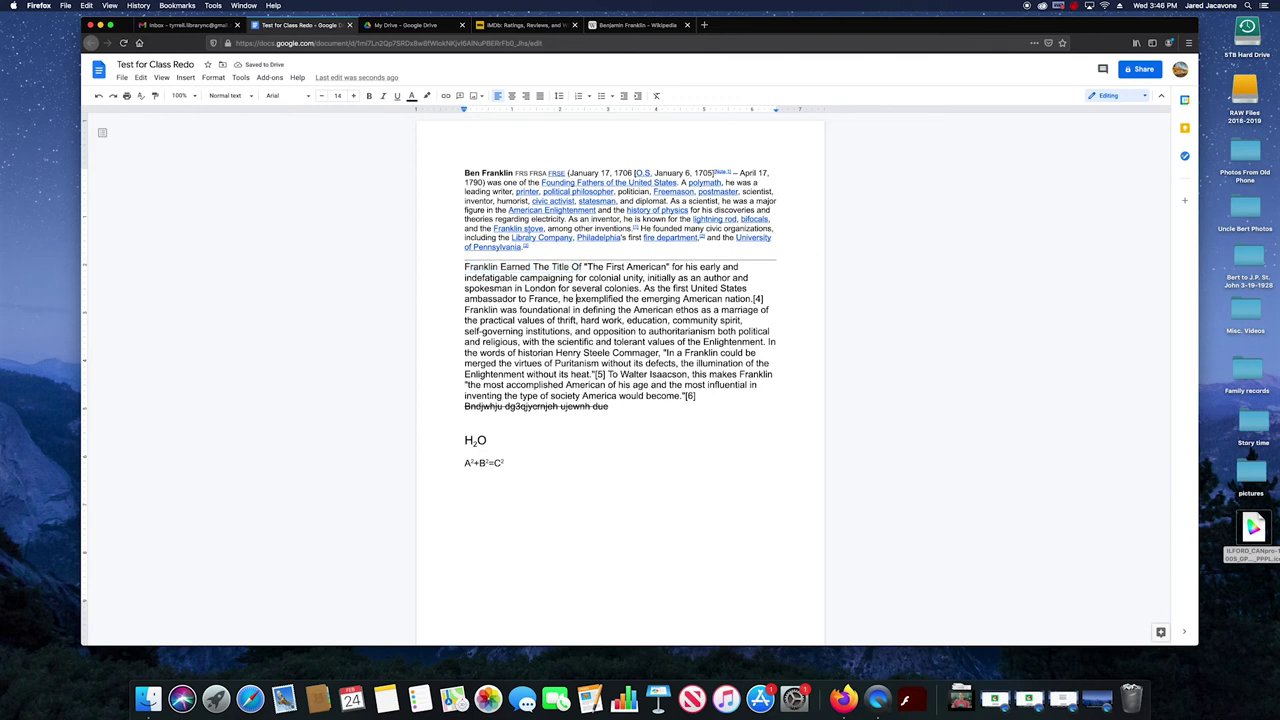
Add a between-paragraphs border to the Franklin paragraph as well
{"action": "left_click", "coordinate": [209, 80]}
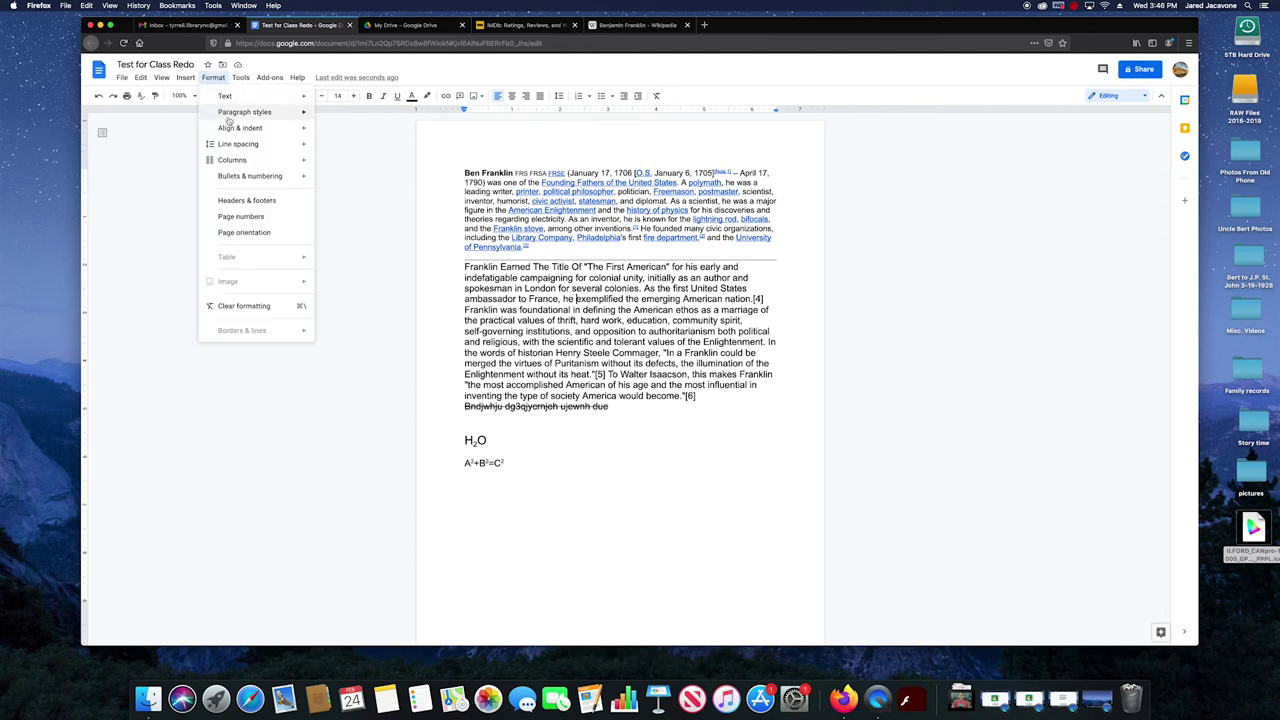
{"action": "mouse_move", "coordinate": [231, 116]}
{"action": "left_click", "coordinate": [334, 120]}
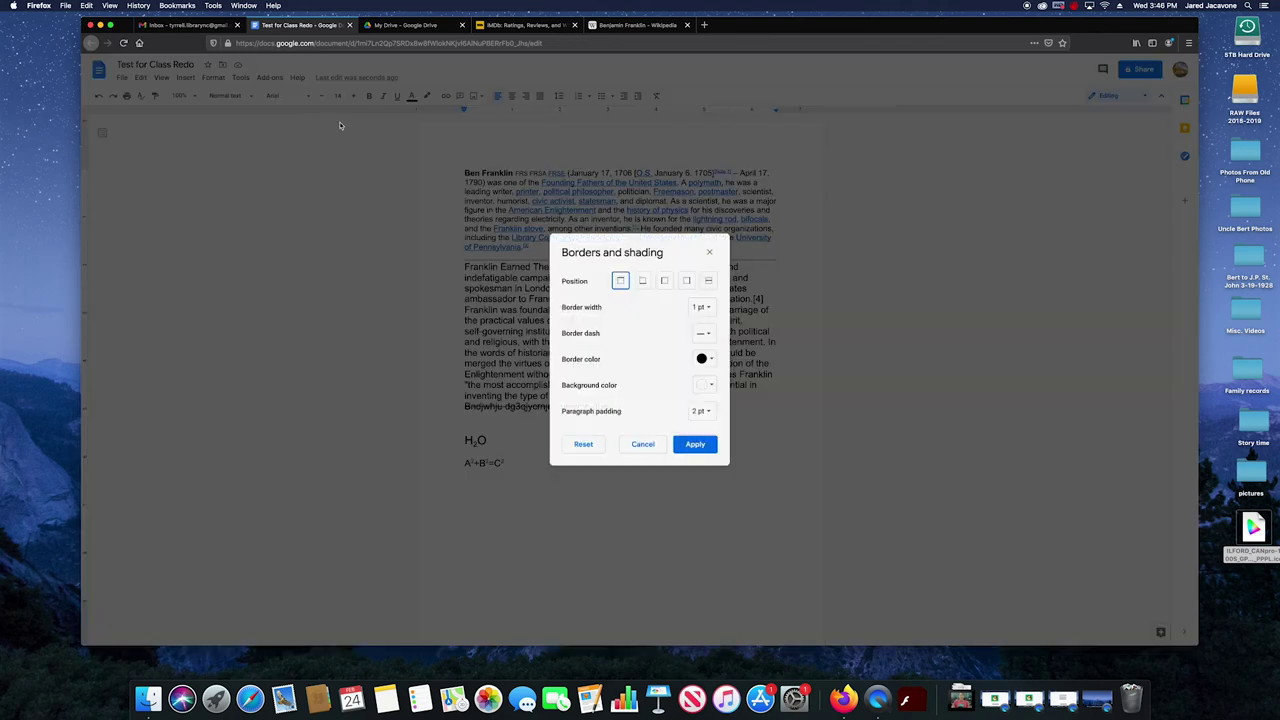
{"action": "left_click", "coordinate": [709, 283]}
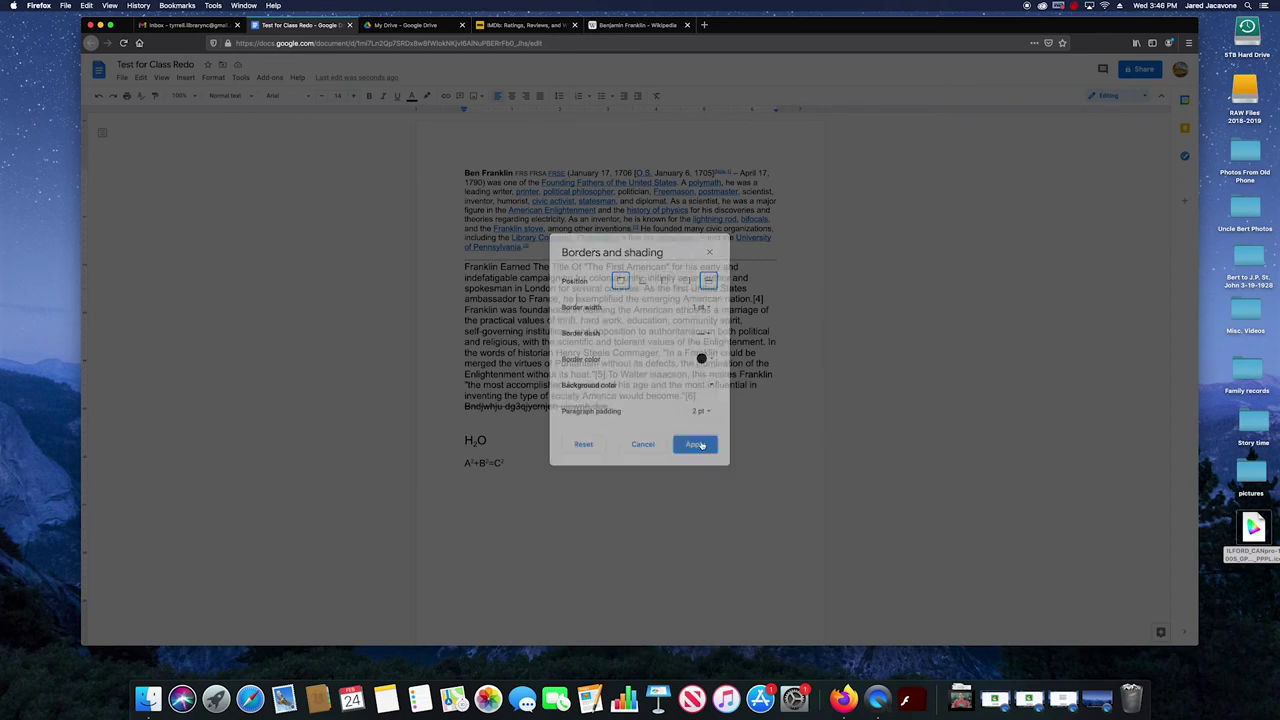
{"action": "left_click", "coordinate": [700, 443]}
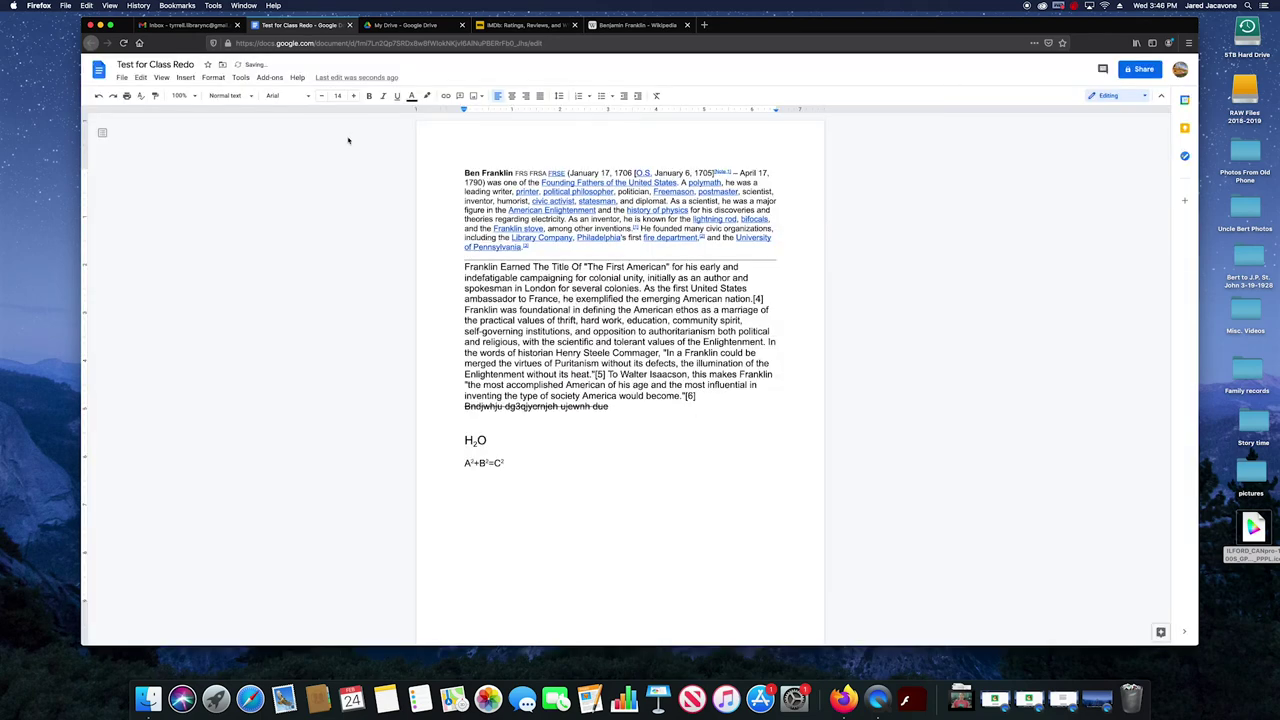
Undo the last border change and give the Franklin paragraph a 1 pt bottom border
{"action": "left_click", "coordinate": [98, 96]}
{"action": "left_click", "coordinate": [187, 78]}
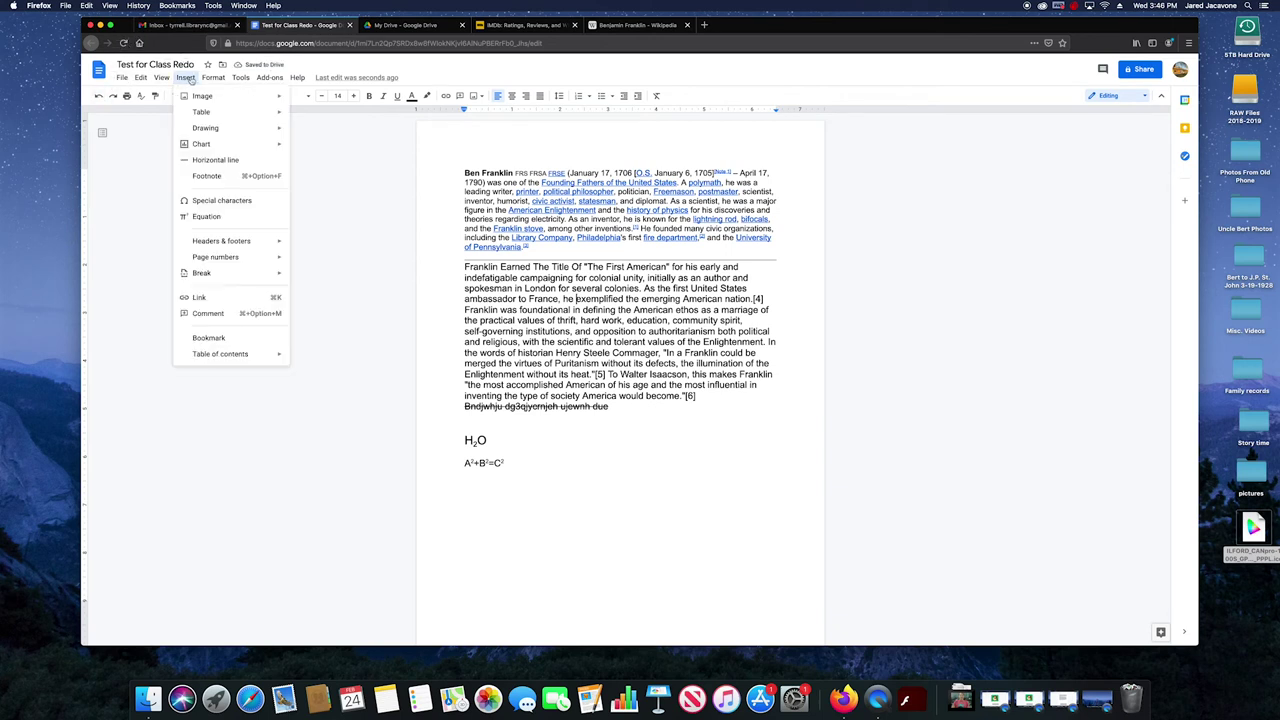
{"action": "mouse_move", "coordinate": [214, 86]}
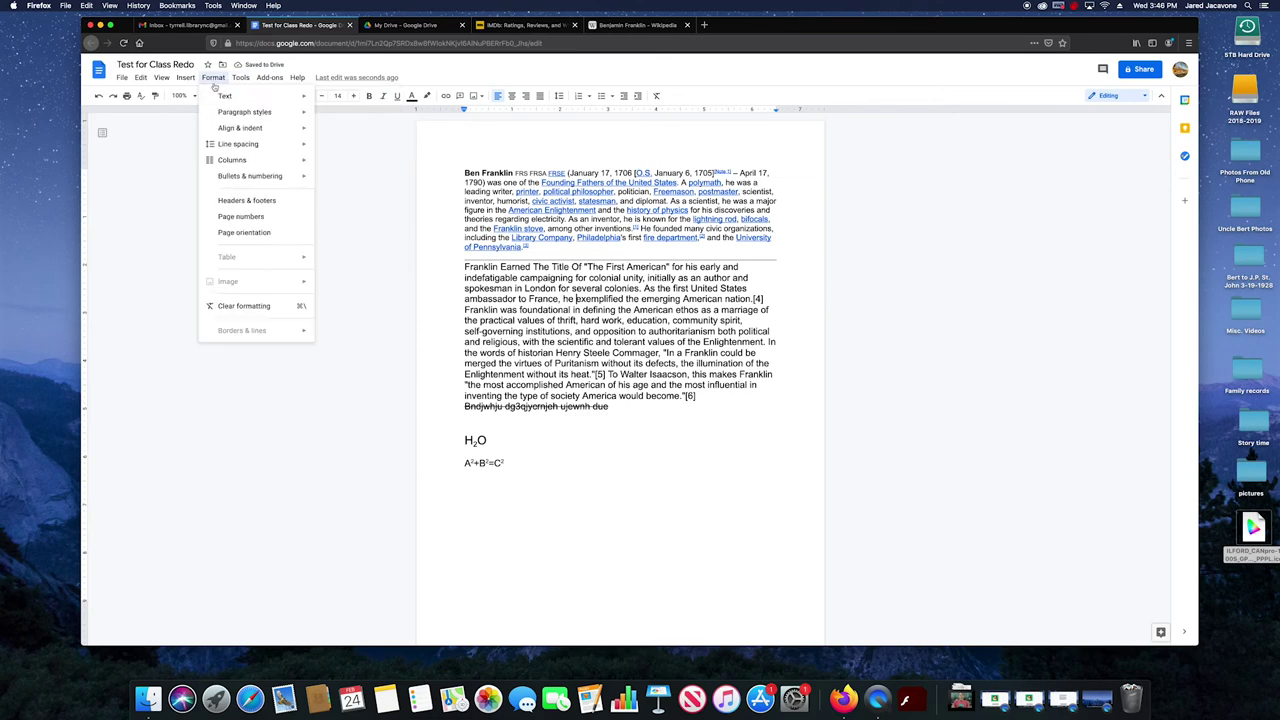
{"action": "mouse_move", "coordinate": [244, 112]}
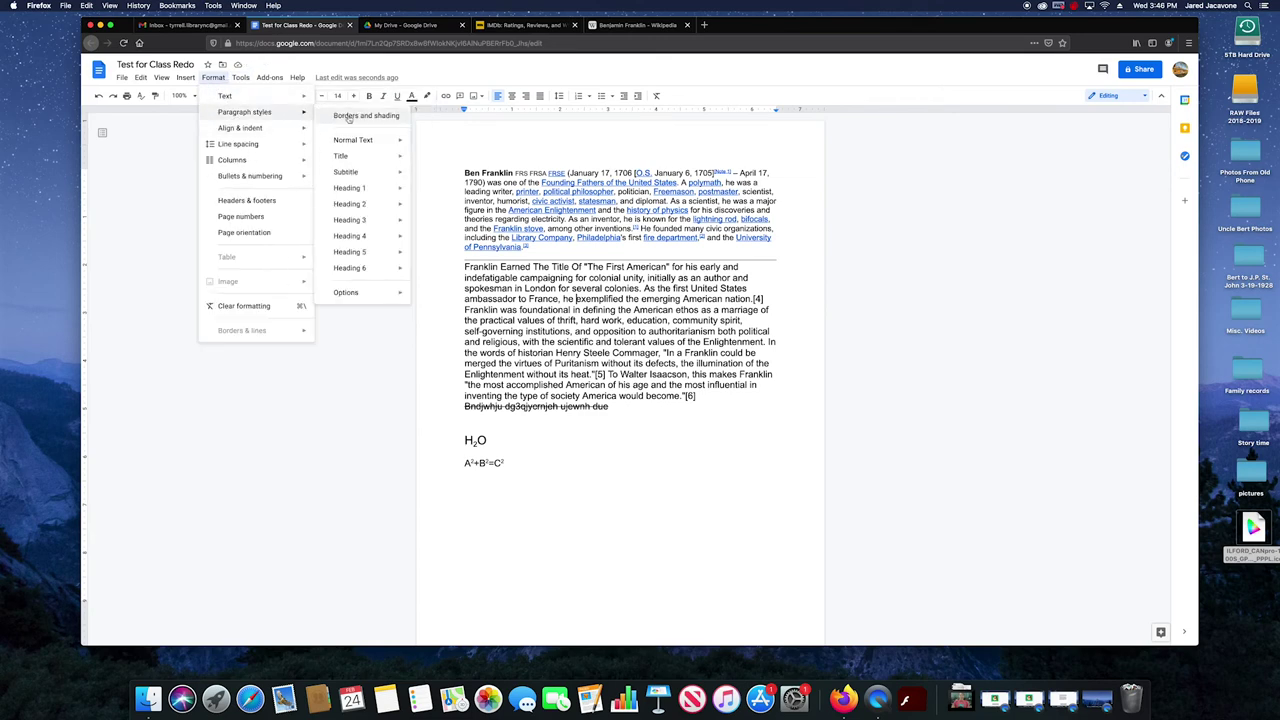
{"action": "left_click", "coordinate": [348, 117]}
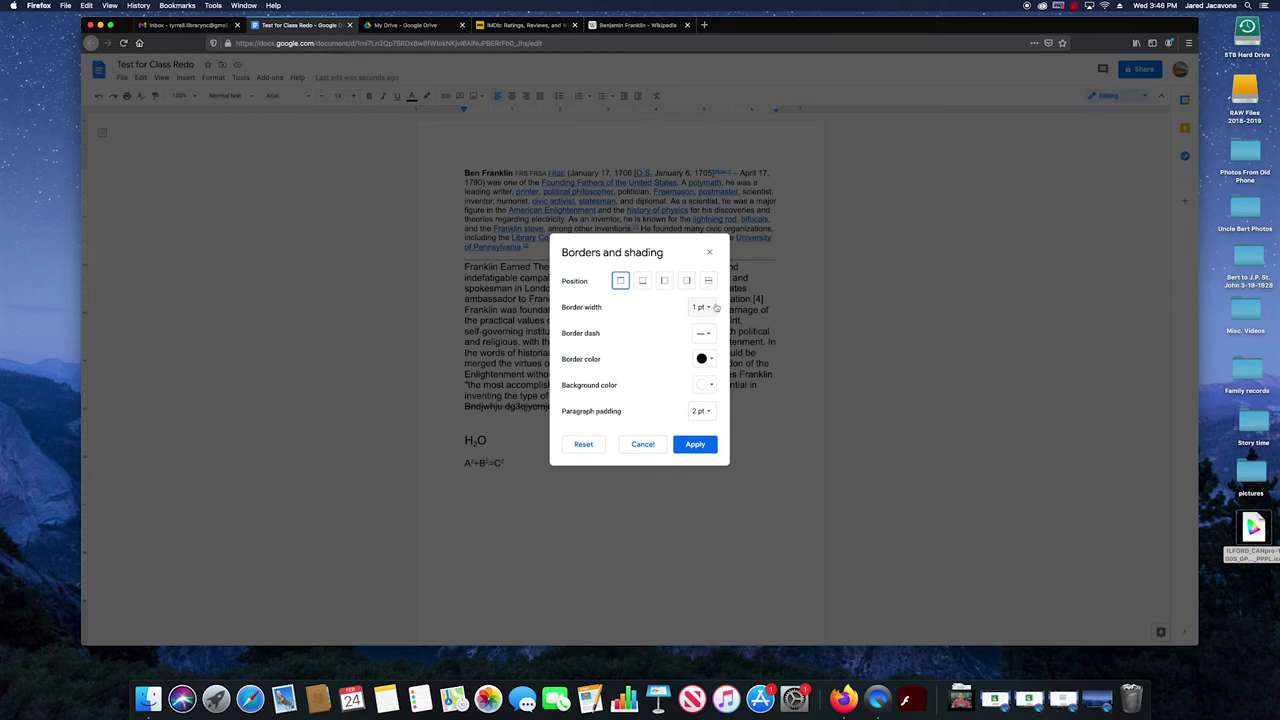
{"action": "left_click", "coordinate": [711, 308]}
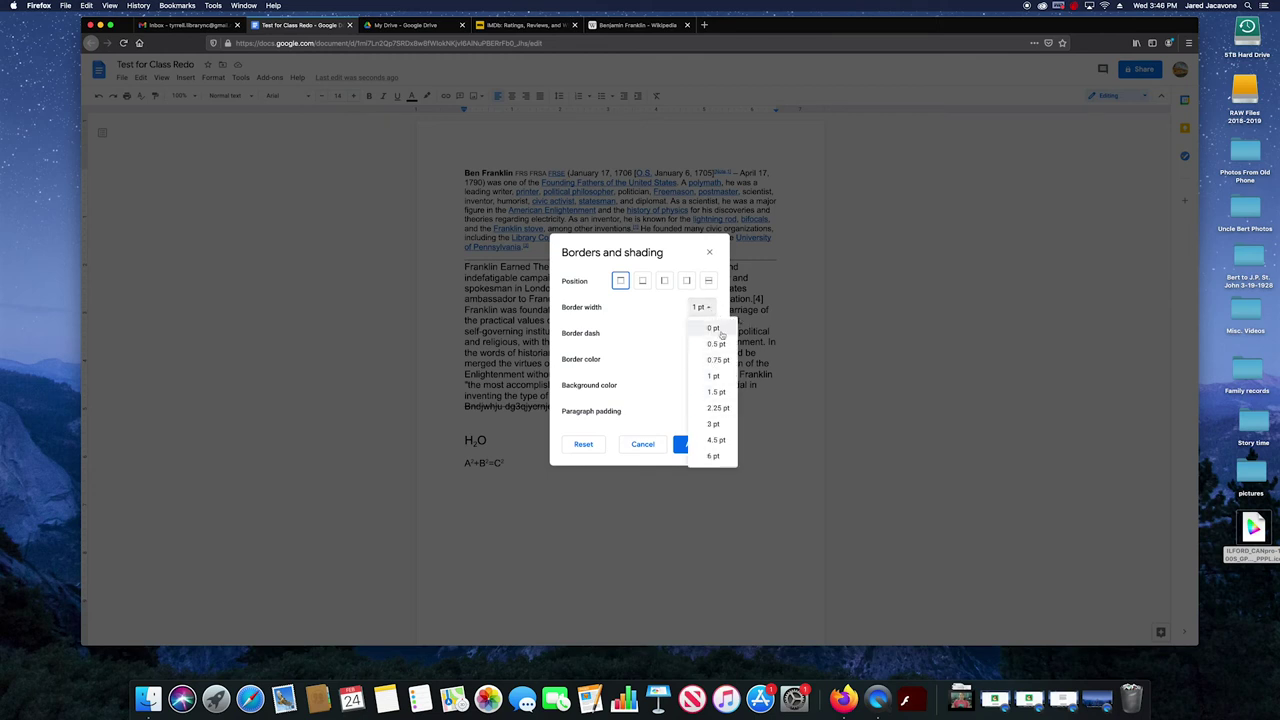
{"action": "left_click", "coordinate": [647, 286]}
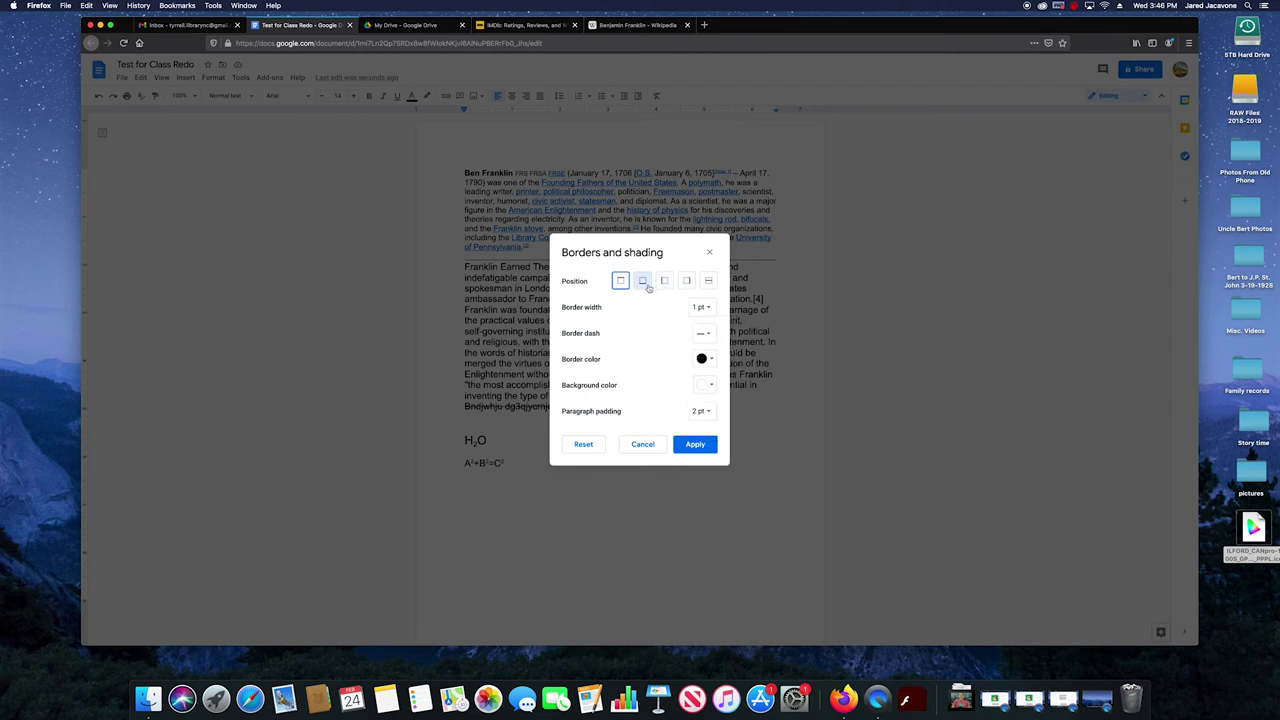
{"action": "left_click", "coordinate": [642, 282]}
{"action": "left_click", "coordinate": [695, 443]}
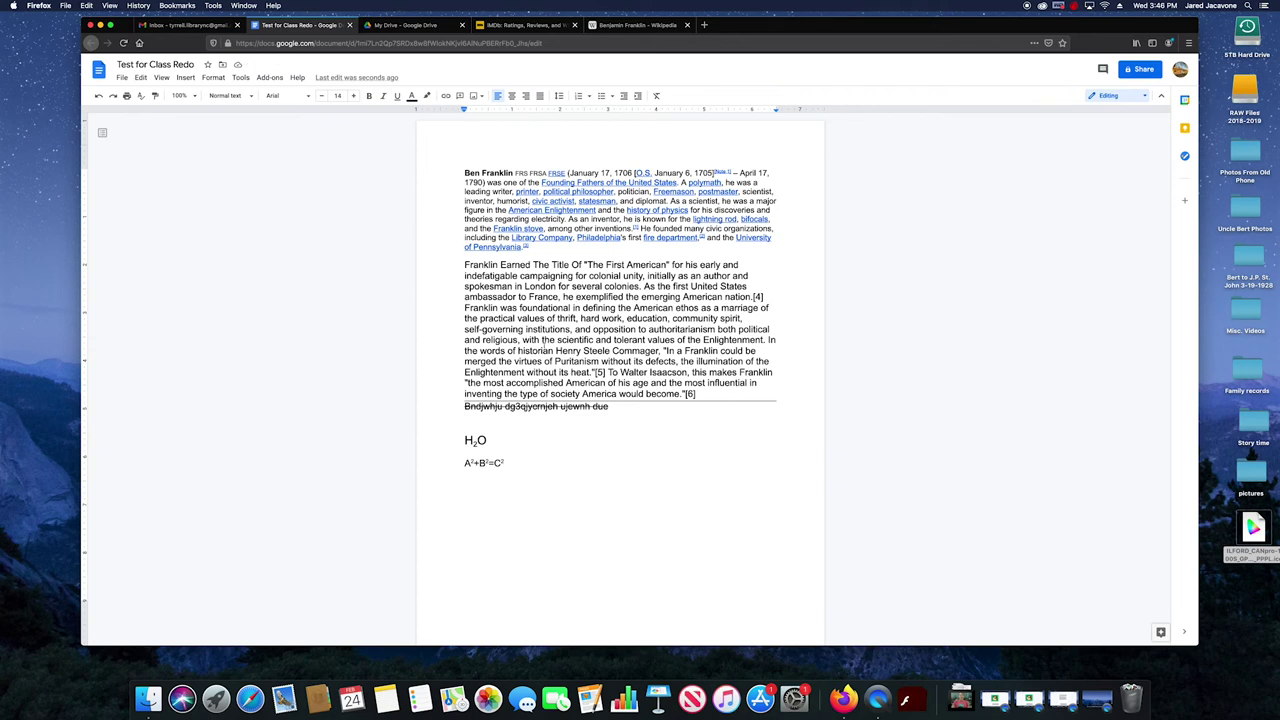
{"action": "left_click", "coordinate": [213, 78]}
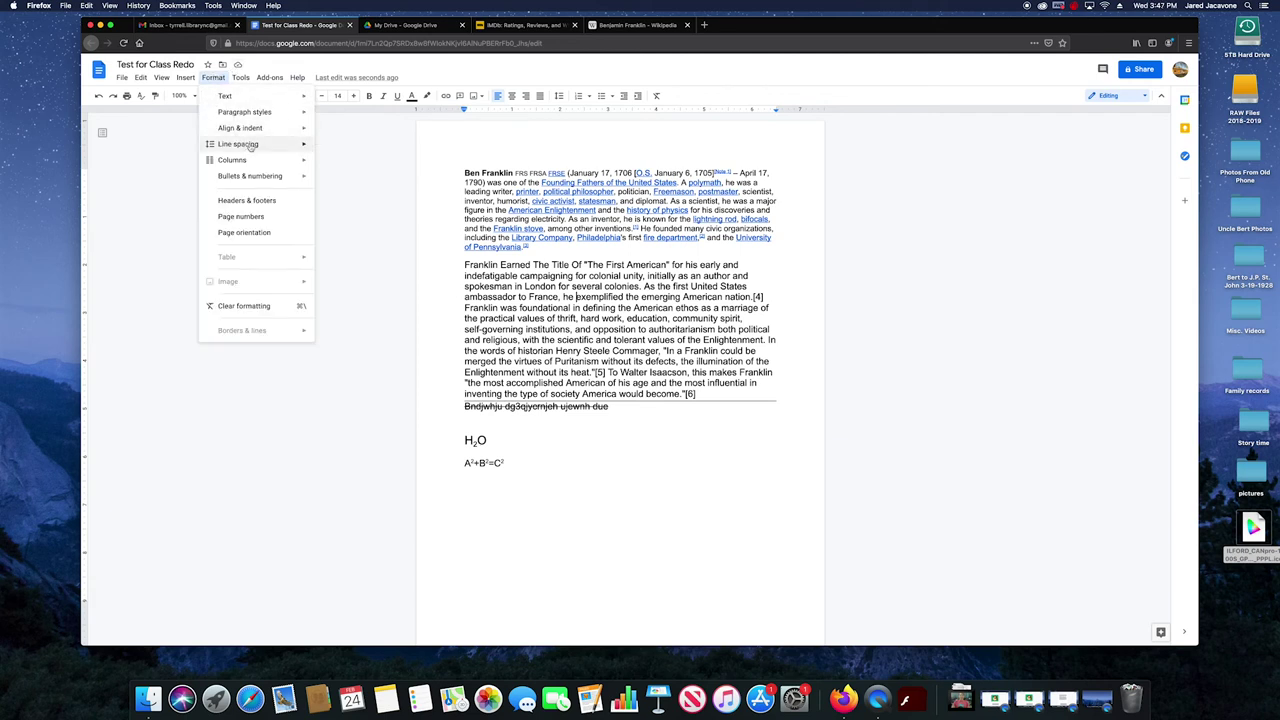
{"action": "mouse_move", "coordinate": [247, 118]}
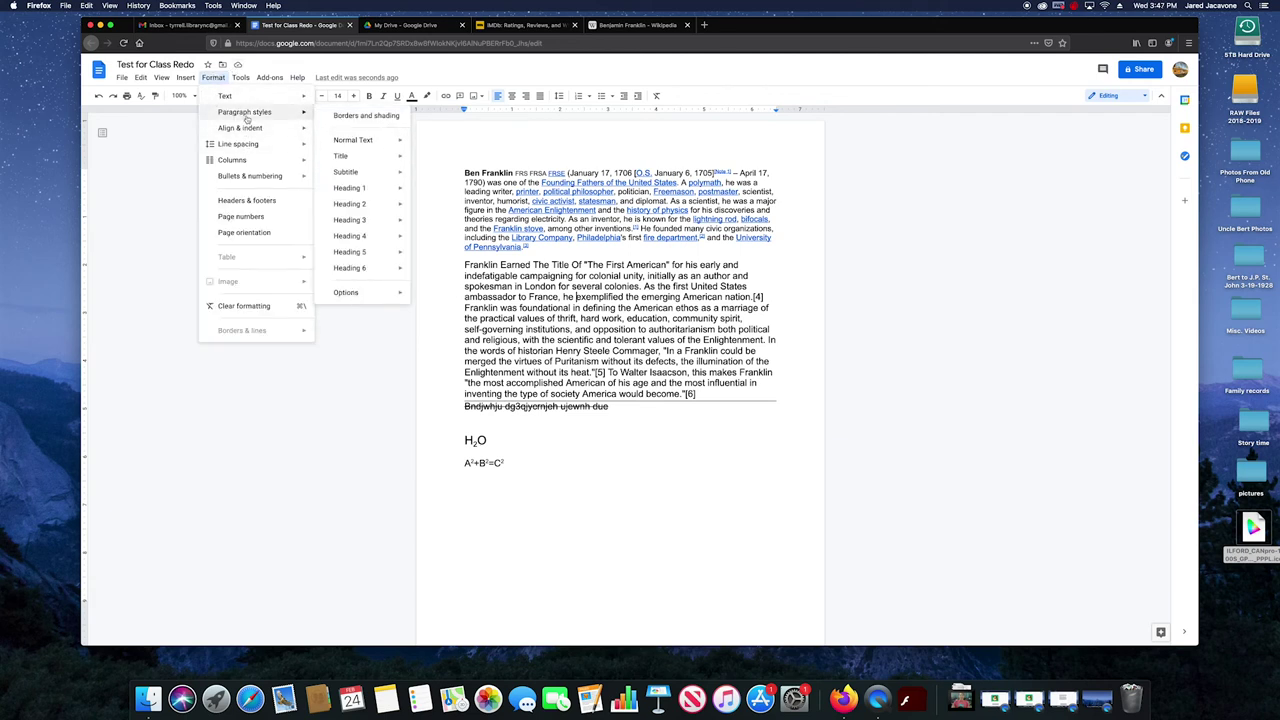
{"action": "left_click", "coordinate": [342, 119]}
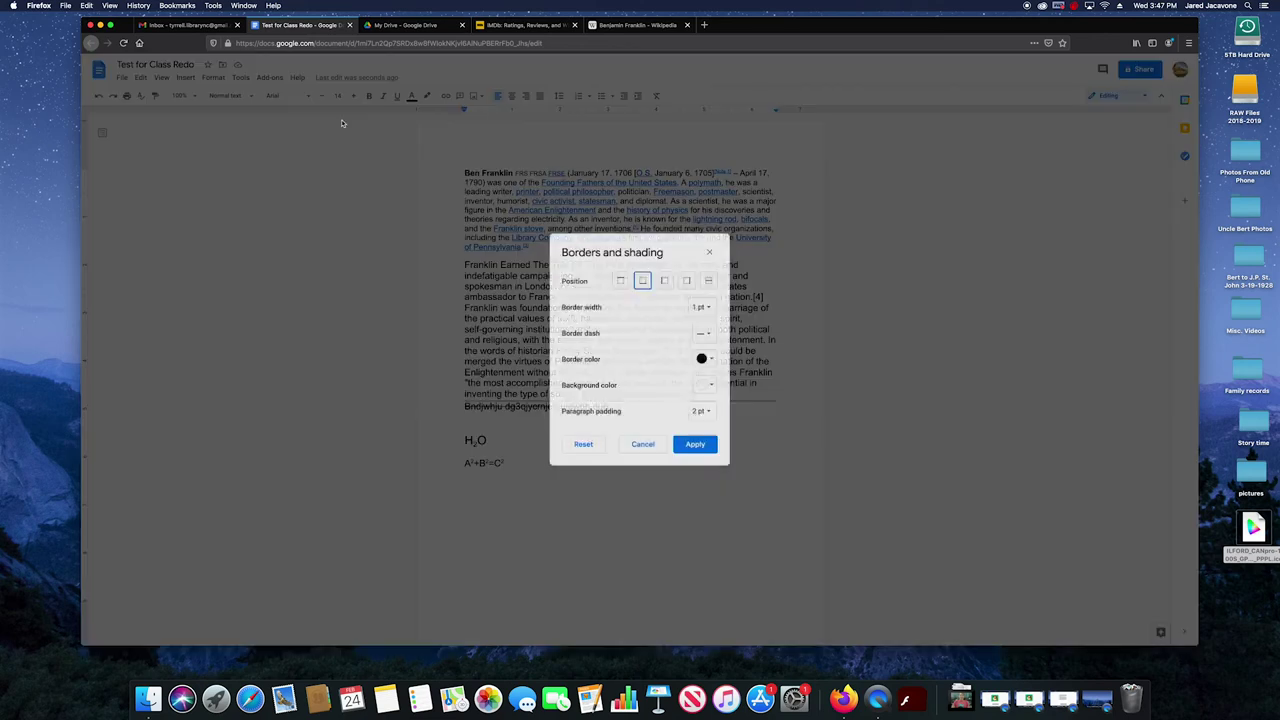
{"action": "left_click", "coordinate": [709, 334]}
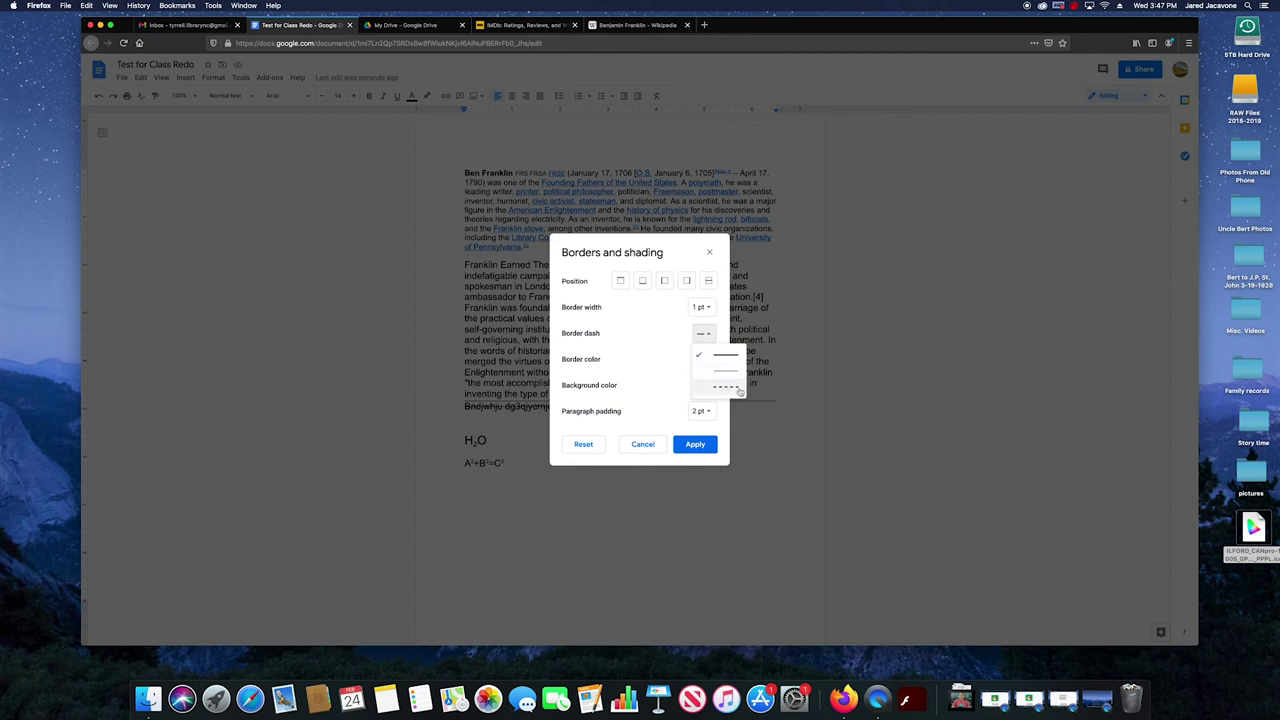
{"action": "left_click", "coordinate": [701, 358]}
{"action": "left_click", "coordinate": [704, 360]}
{"action": "left_click", "coordinate": [663, 363]}
{"action": "left_click", "coordinate": [704, 387]}
{"action": "left_click", "coordinate": [704, 388]}
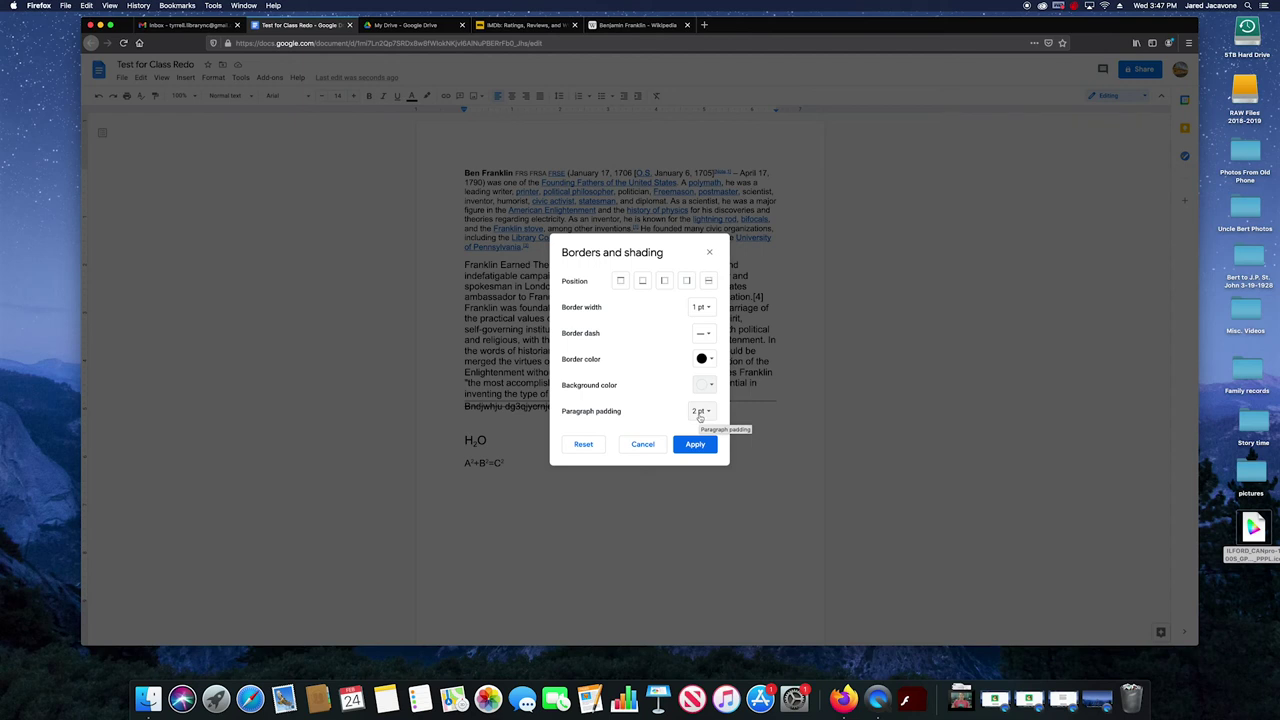
{"action": "left_click", "coordinate": [701, 416]}
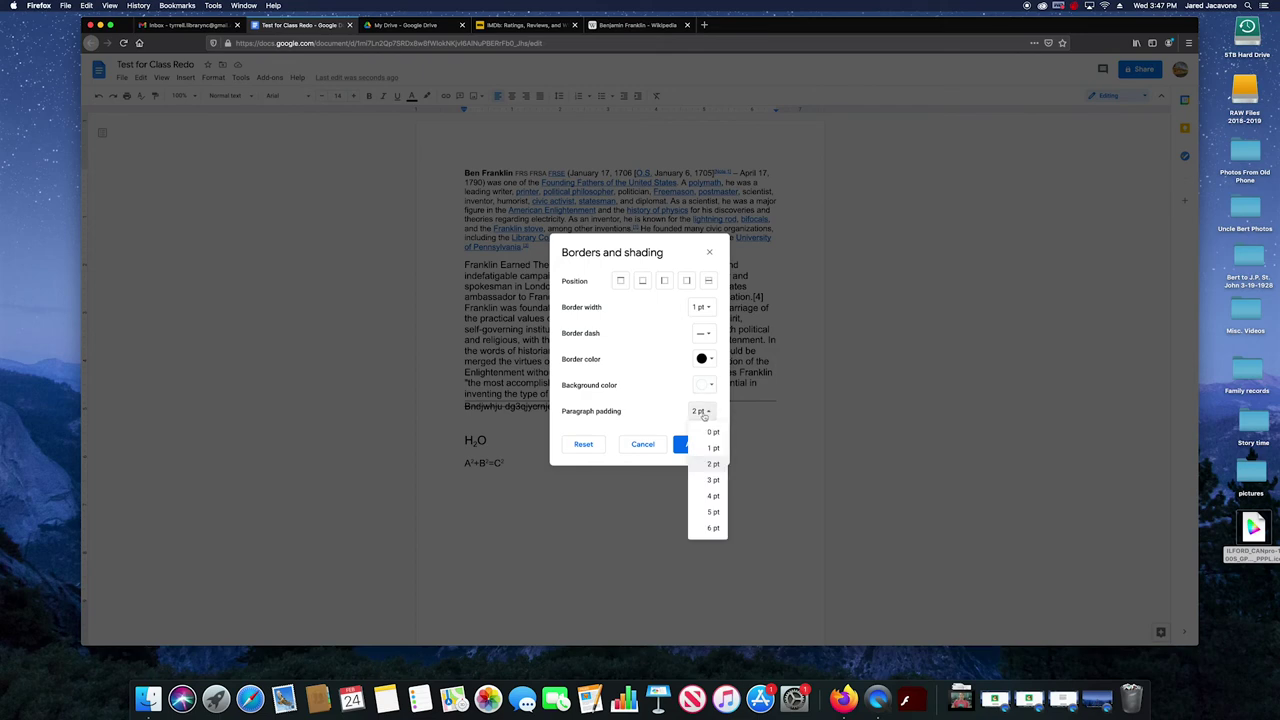
{"action": "left_click", "coordinate": [703, 416]}
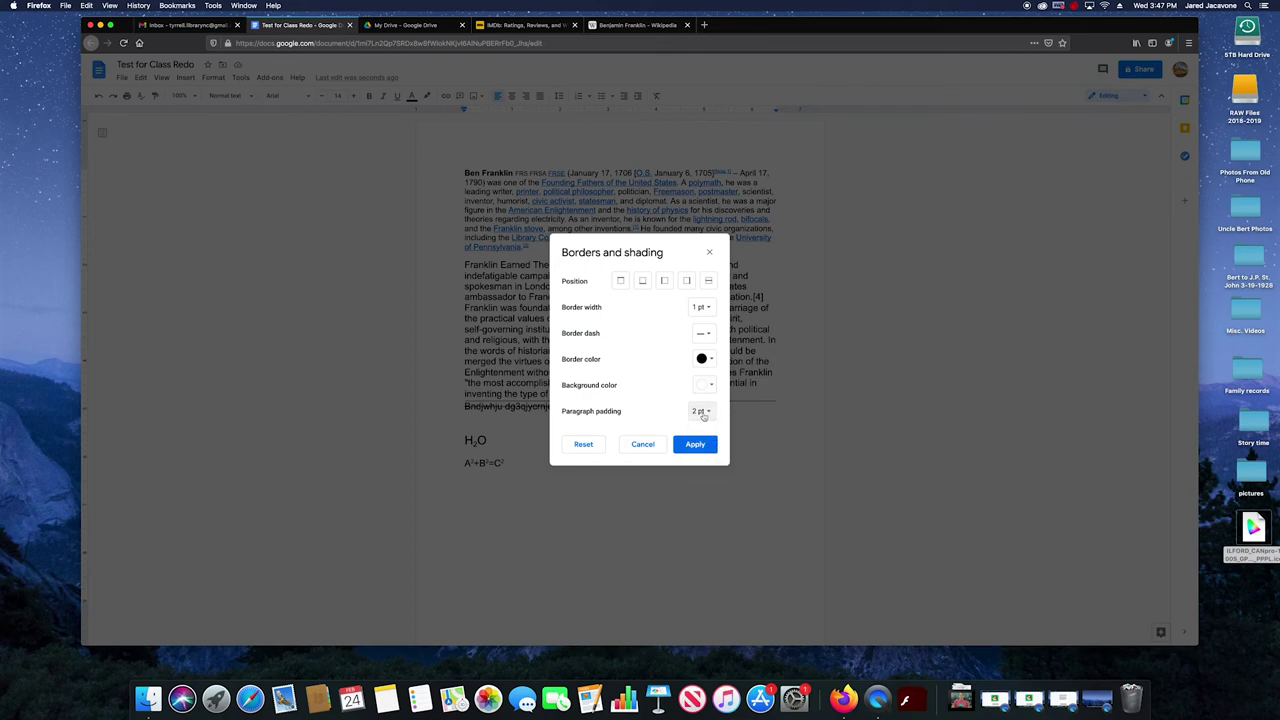
{"action": "left_click", "coordinate": [709, 253]}
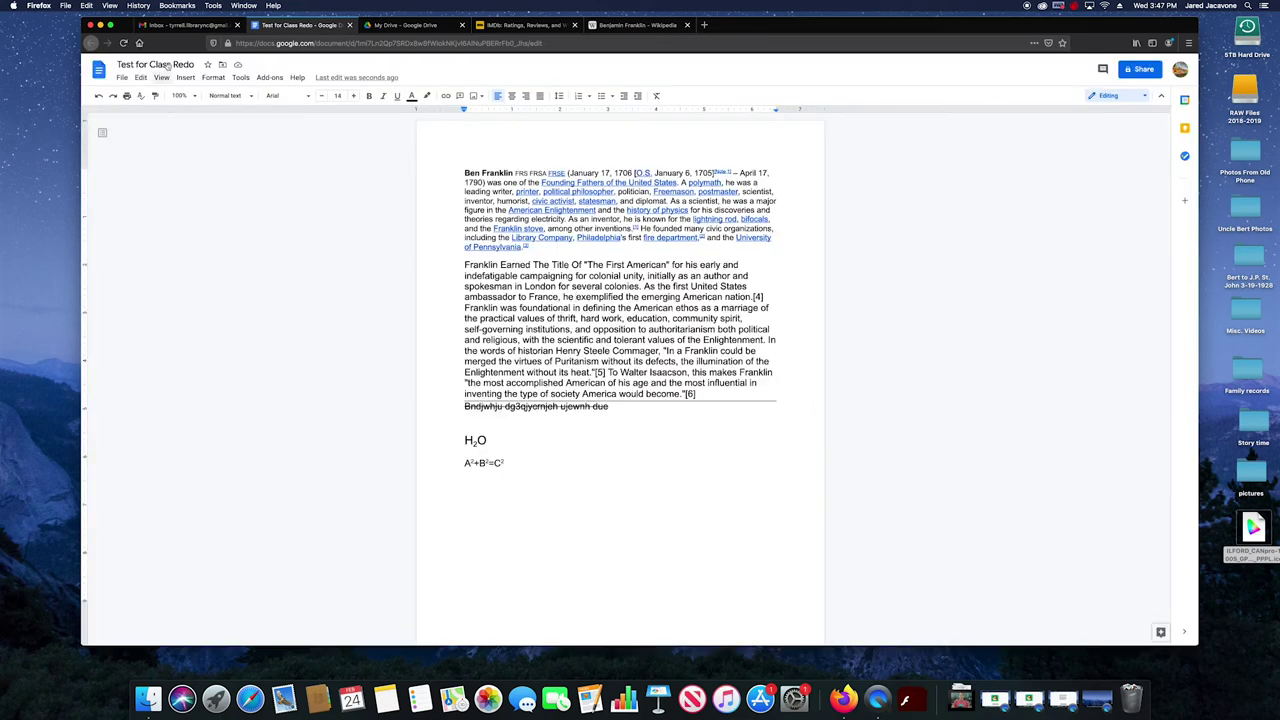
Review the Format menu's Paragraph styles, Text and Tools submenus, then center-align the Franklin paragraph
{"action": "left_click", "coordinate": [212, 78]}
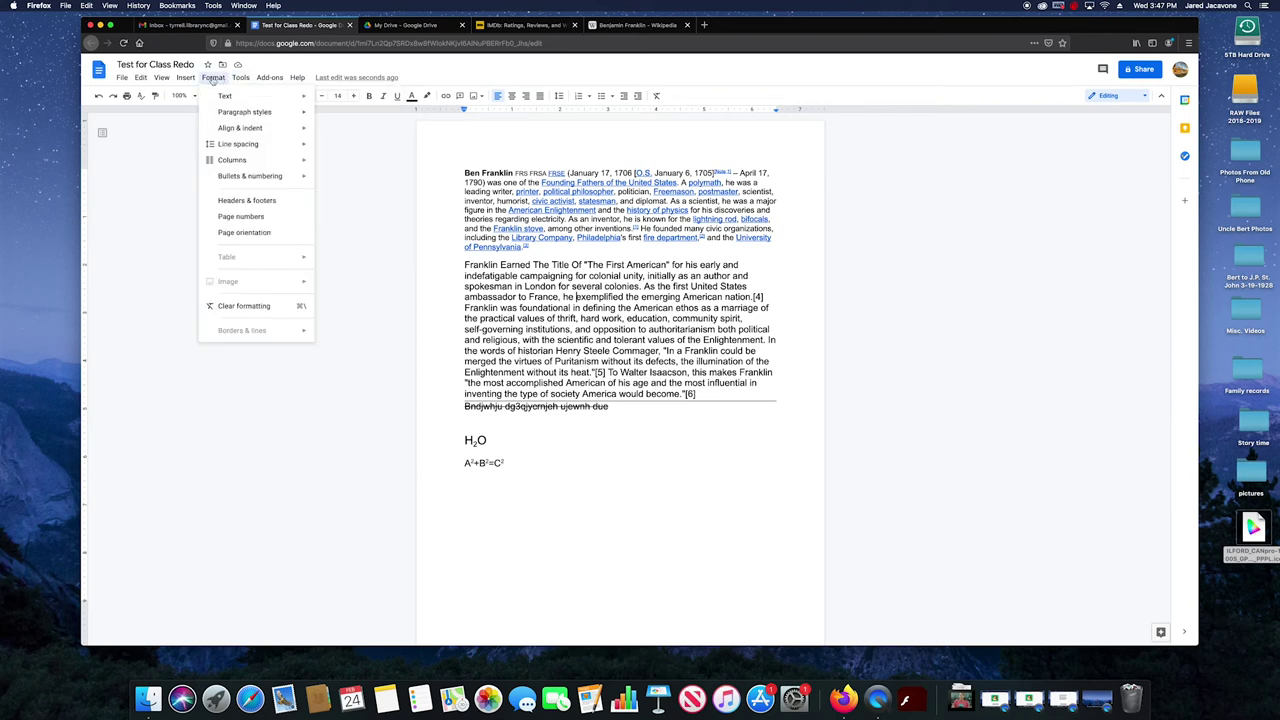
{"action": "mouse_move", "coordinate": [268, 120]}
{"action": "mouse_move", "coordinate": [366, 144]}
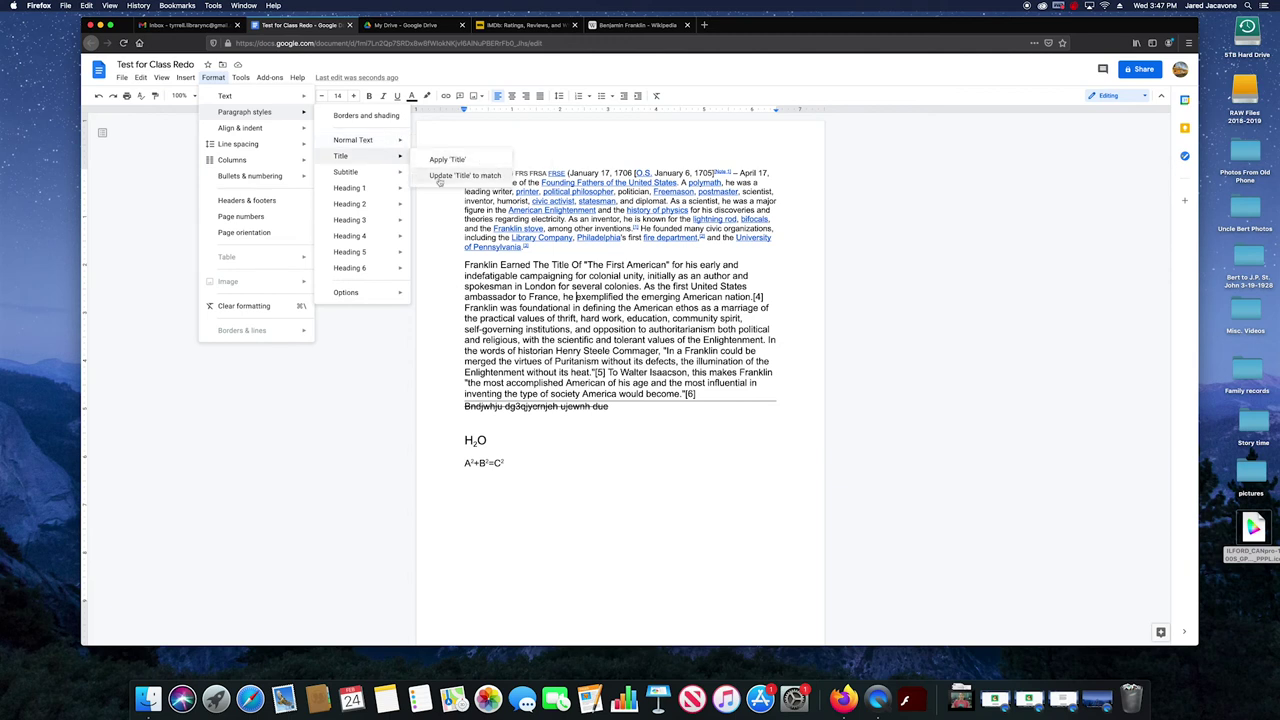
{"action": "mouse_move", "coordinate": [368, 181]}
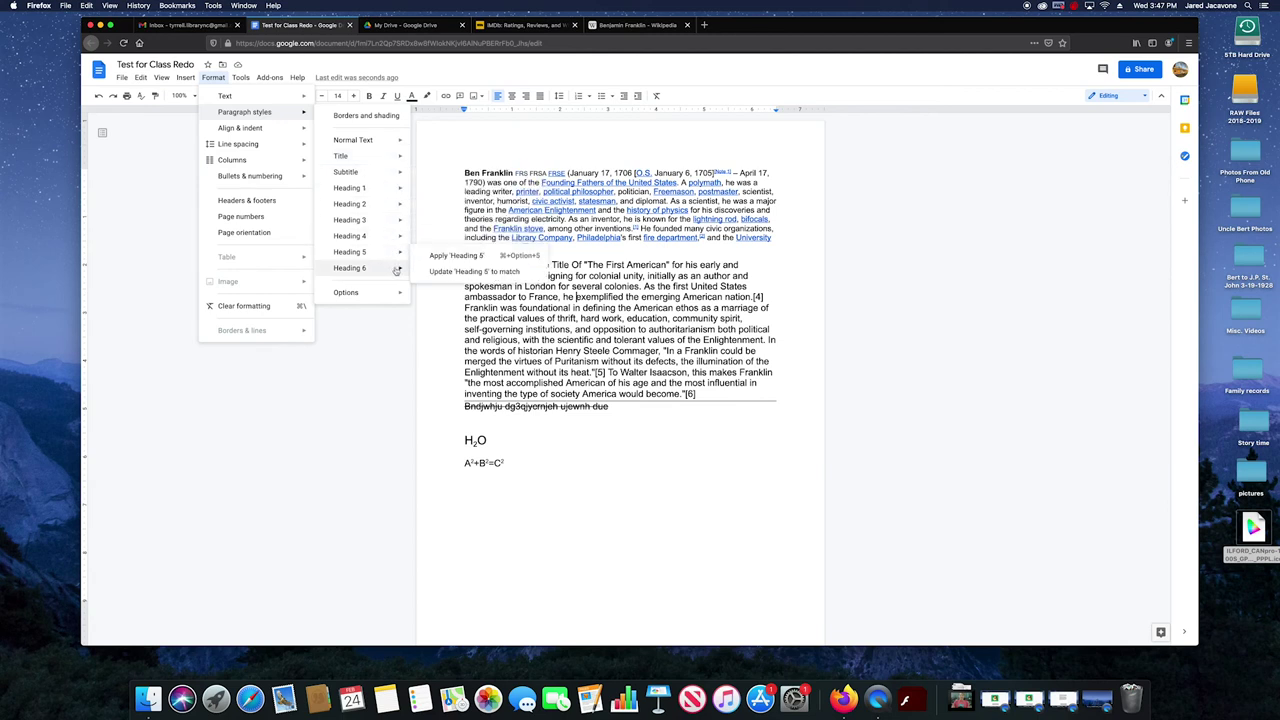
{"action": "mouse_move", "coordinate": [389, 192]}
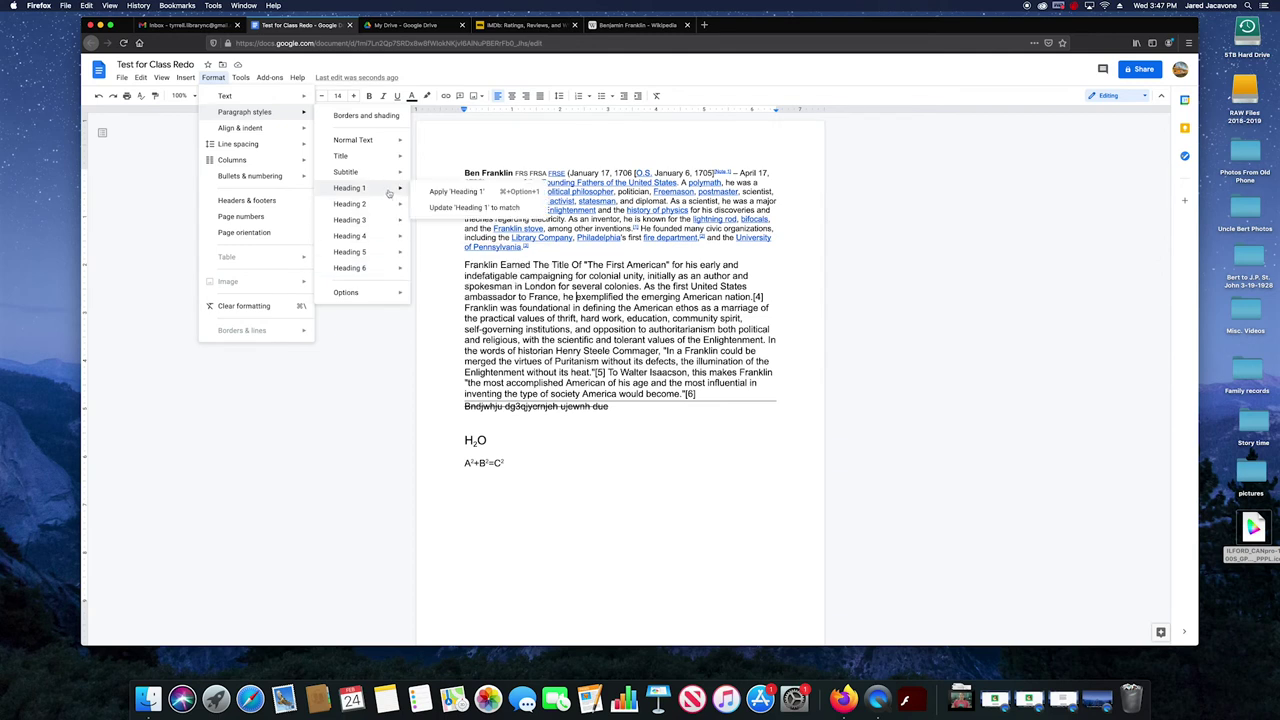
{"action": "mouse_move", "coordinate": [389, 291]}
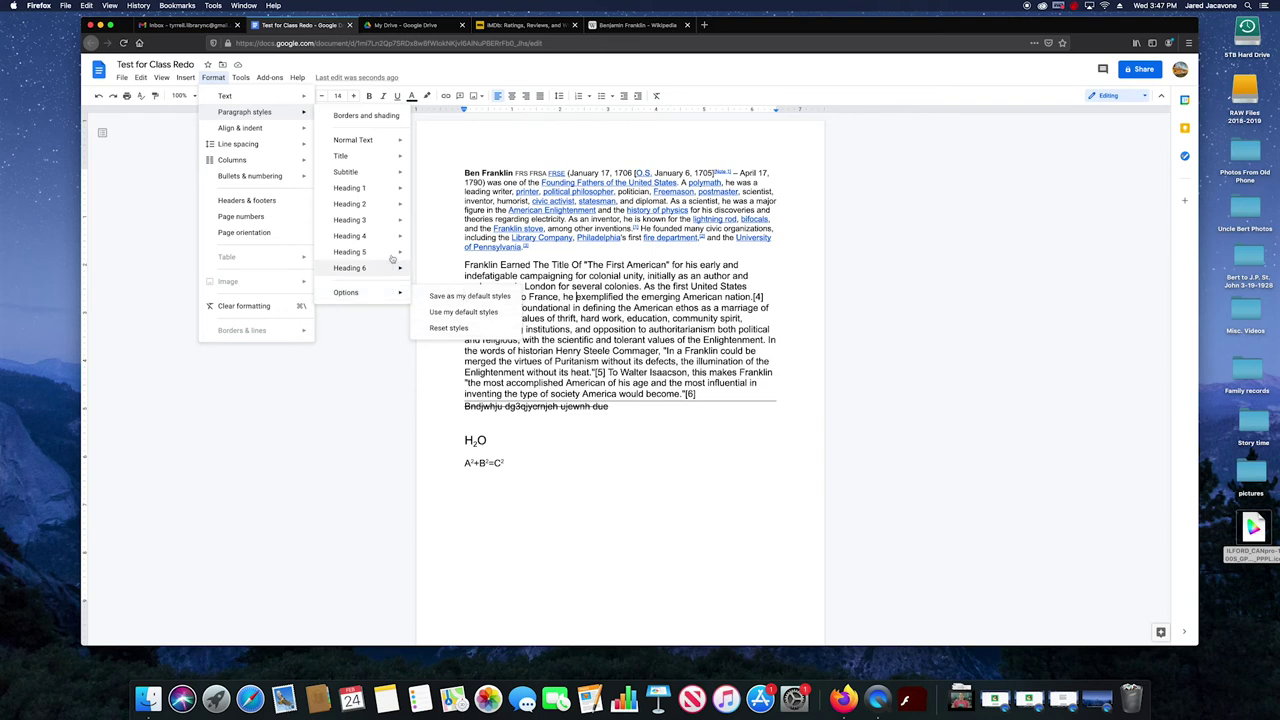
{"action": "mouse_move", "coordinate": [388, 140]}
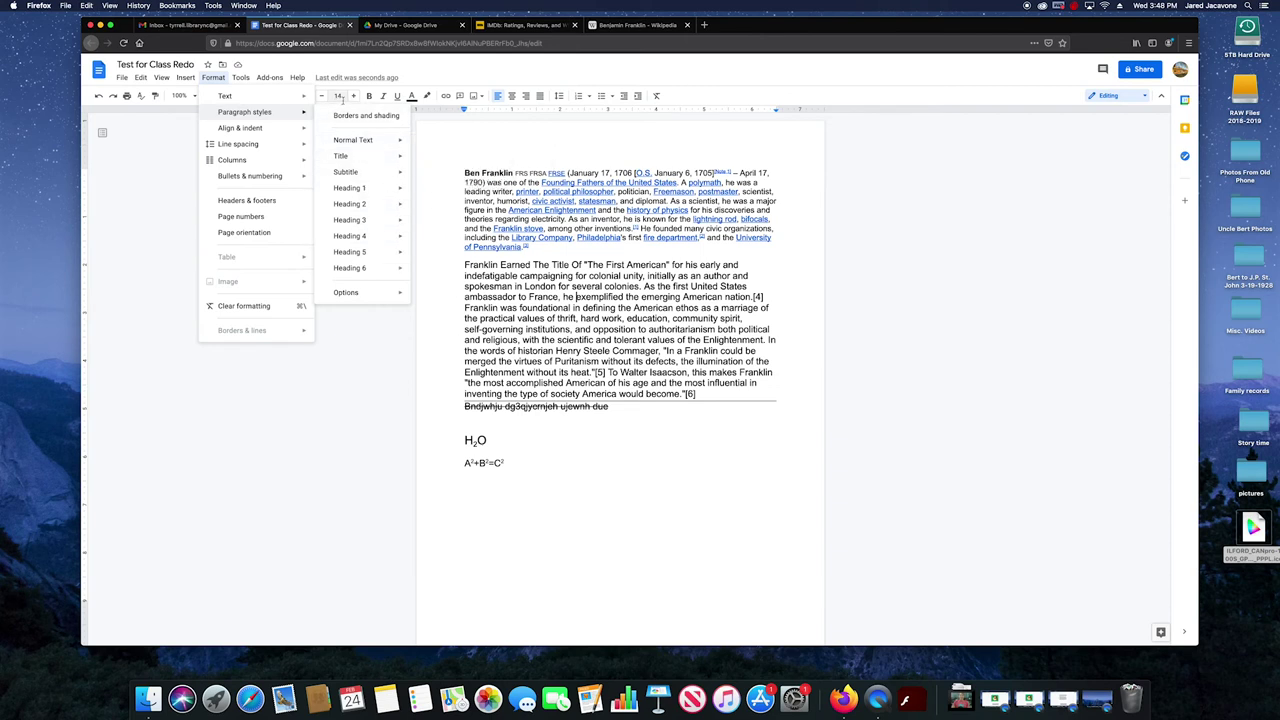
{"action": "mouse_move", "coordinate": [305, 96]}
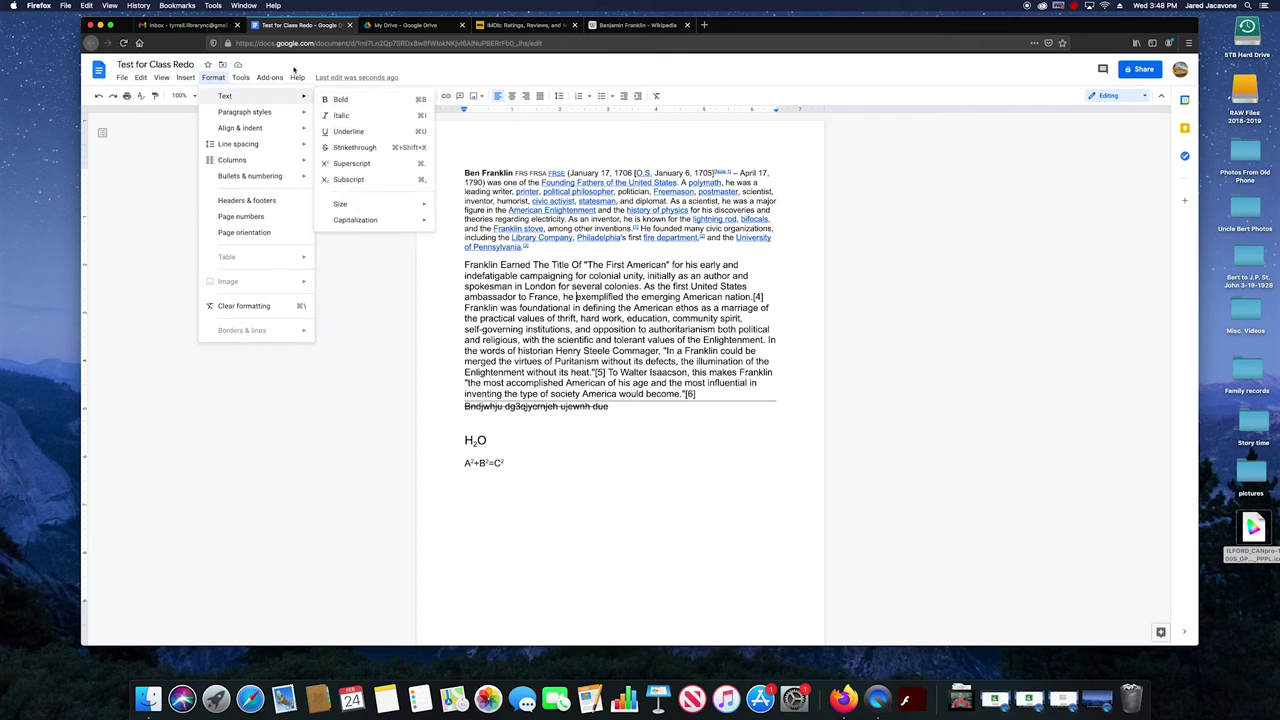
{"action": "mouse_move", "coordinate": [245, 78]}
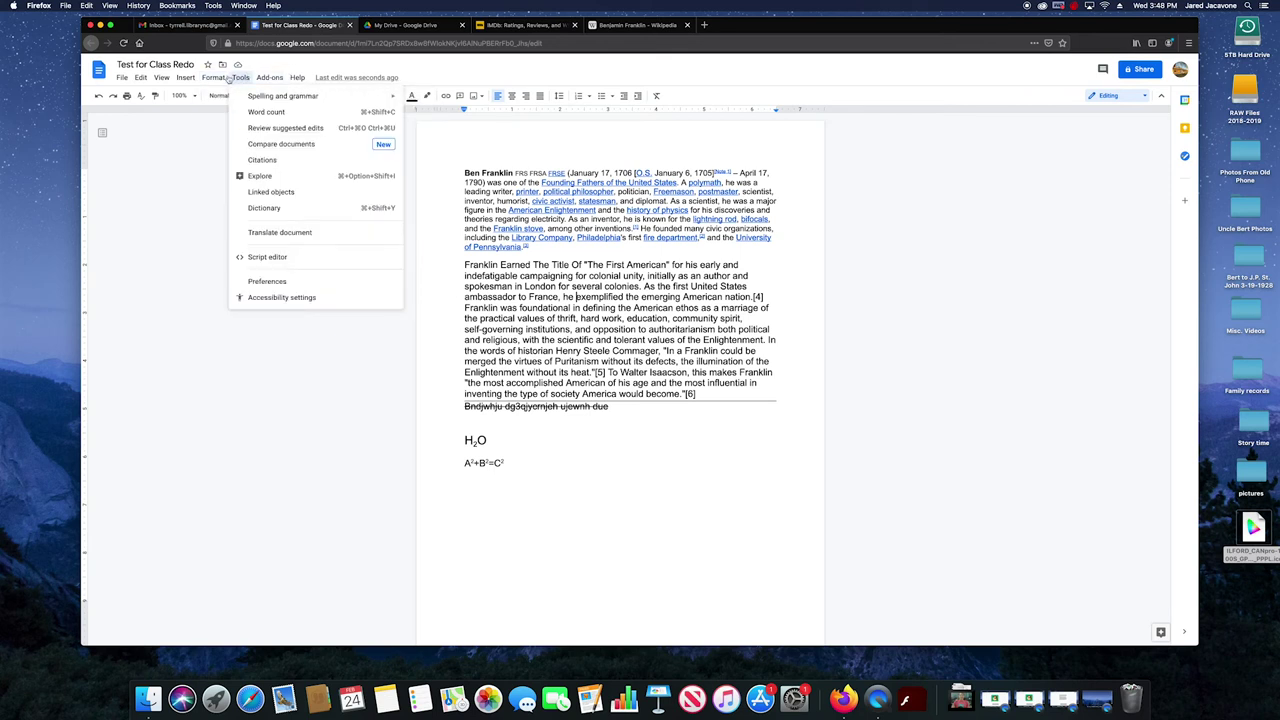
{"action": "mouse_move", "coordinate": [245, 113]}
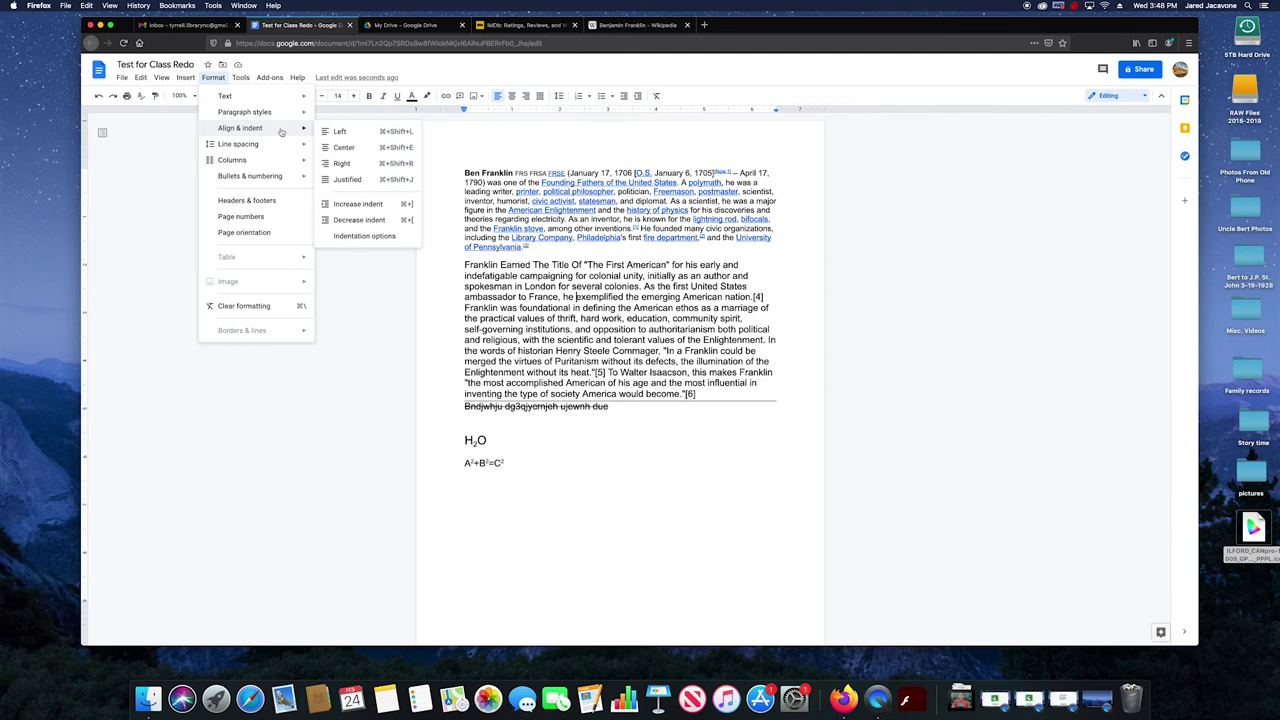
{"action": "left_click", "coordinate": [350, 147]}
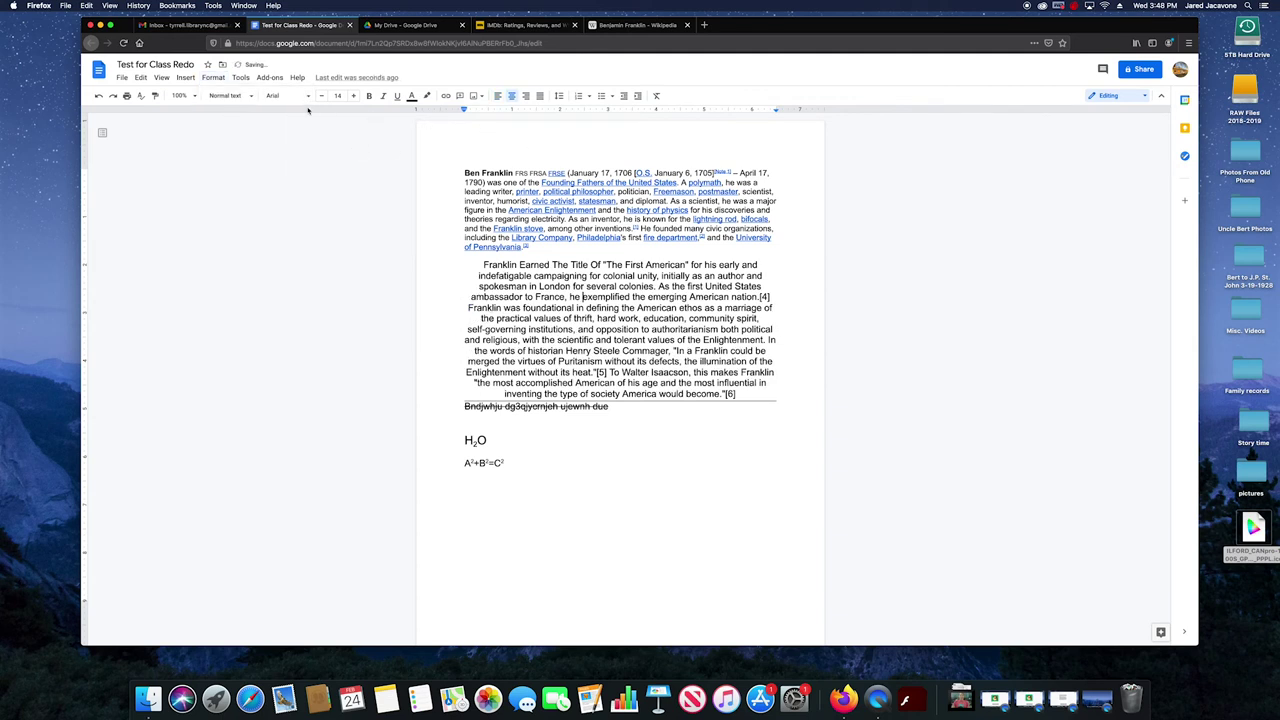
{"action": "left_click", "coordinate": [214, 79]}
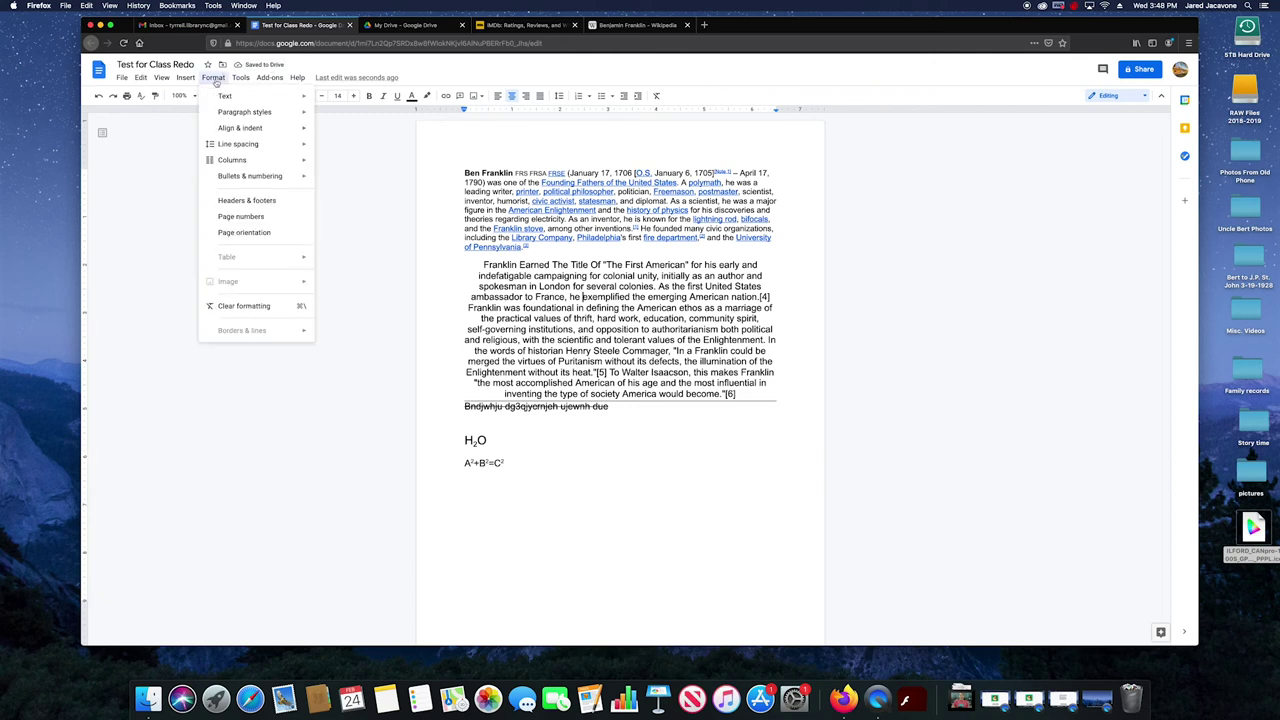
{"action": "left_click", "coordinate": [215, 79]}
{"action": "key", "text": "super+z"}
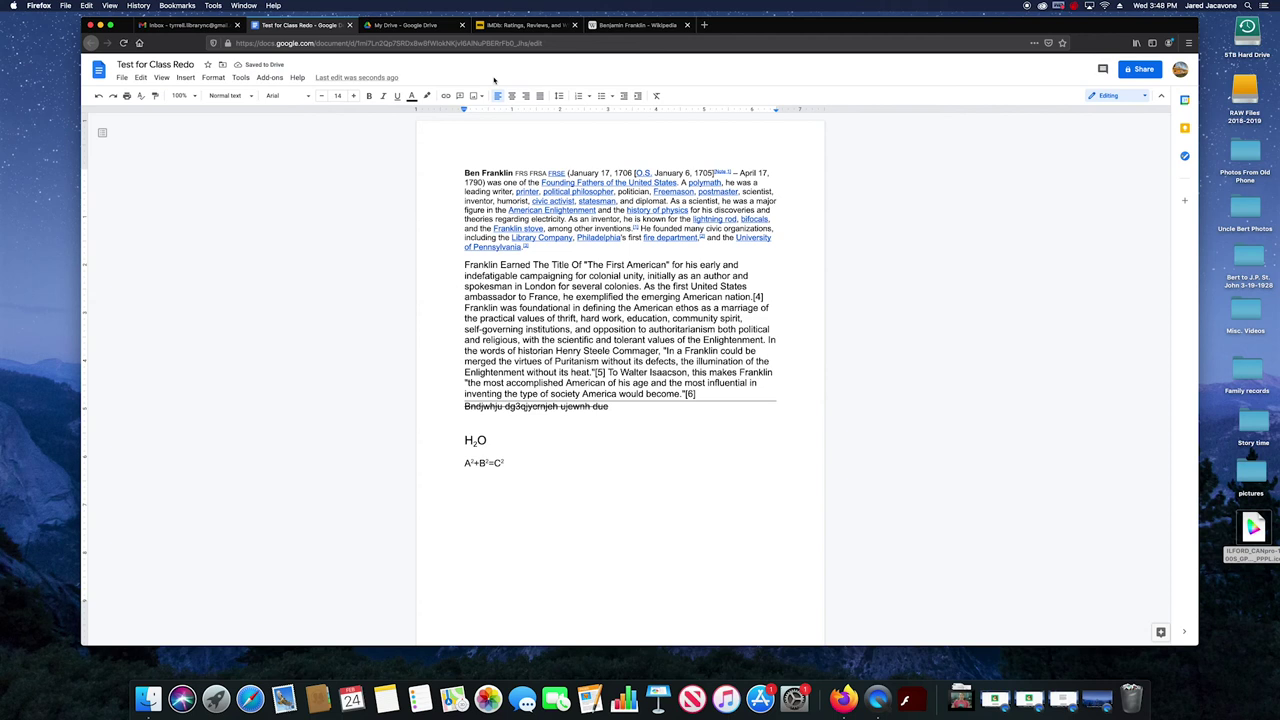
{"action": "left_click", "coordinate": [214, 78]}
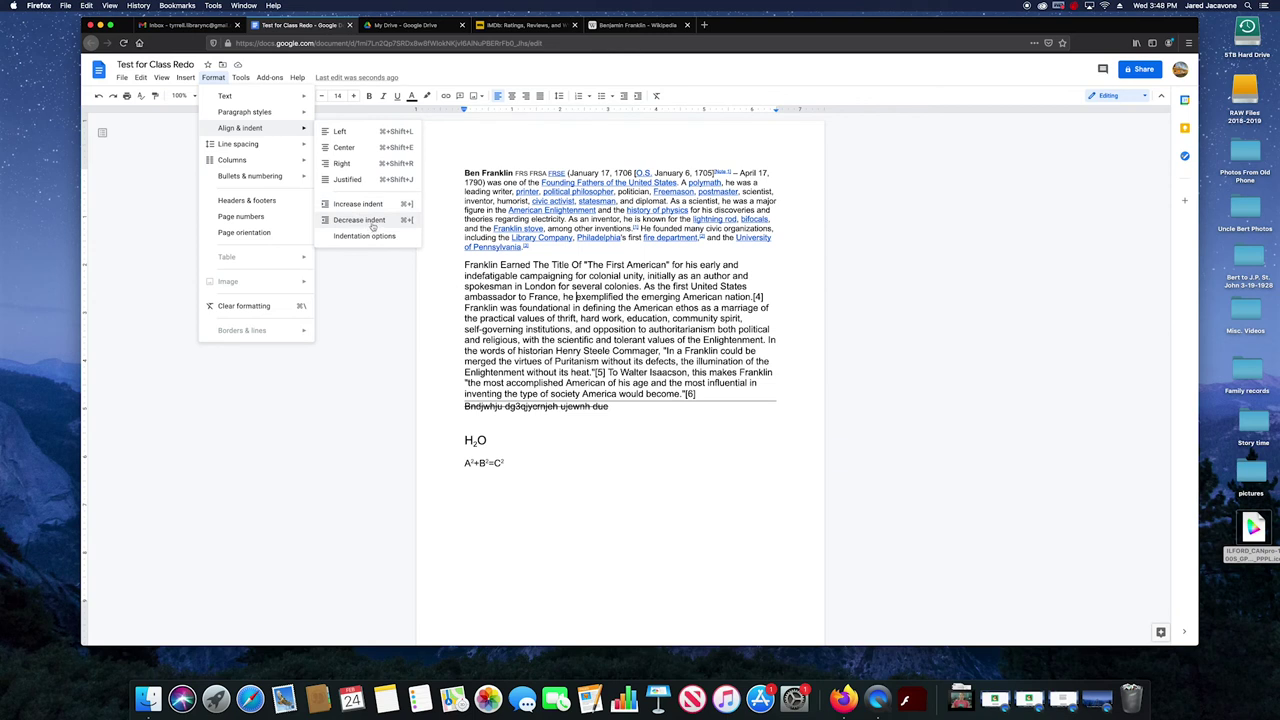
{"action": "left_click", "coordinate": [544, 275]}
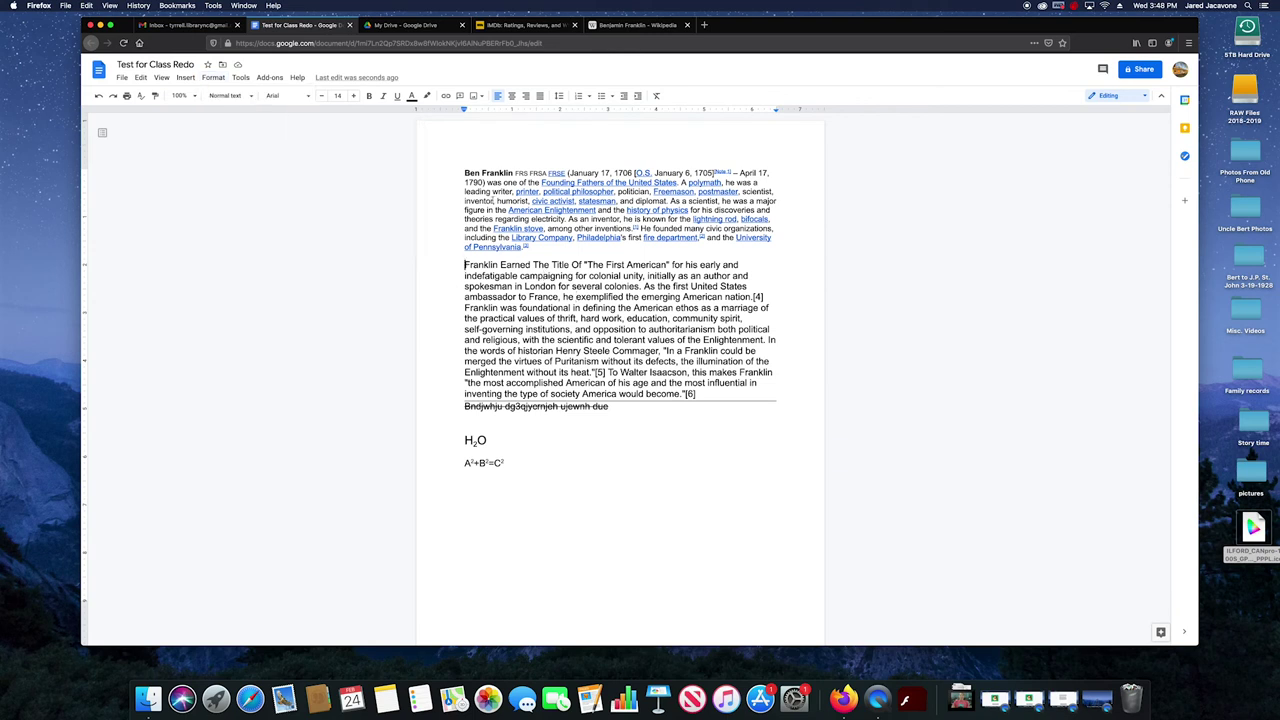
{"action": "key", "text": "alt+Up"}
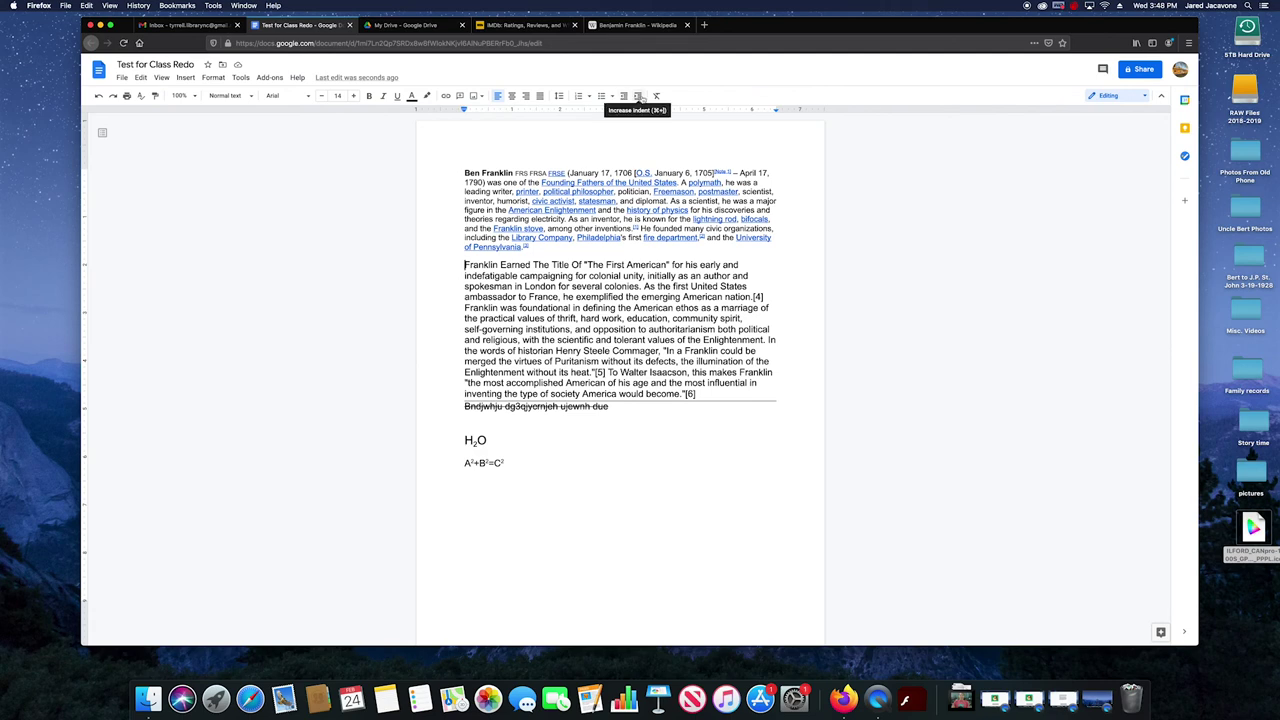
{"action": "left_click", "coordinate": [640, 96]}
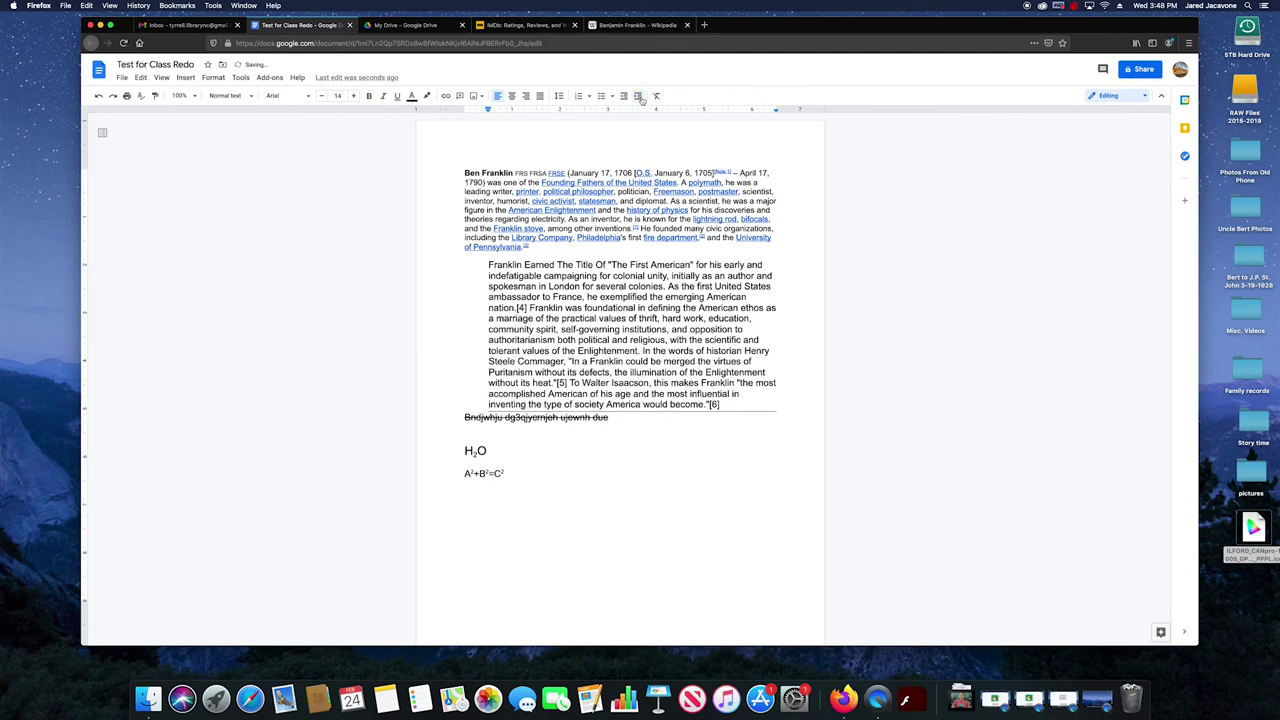
{"action": "left_click", "coordinate": [624, 96]}
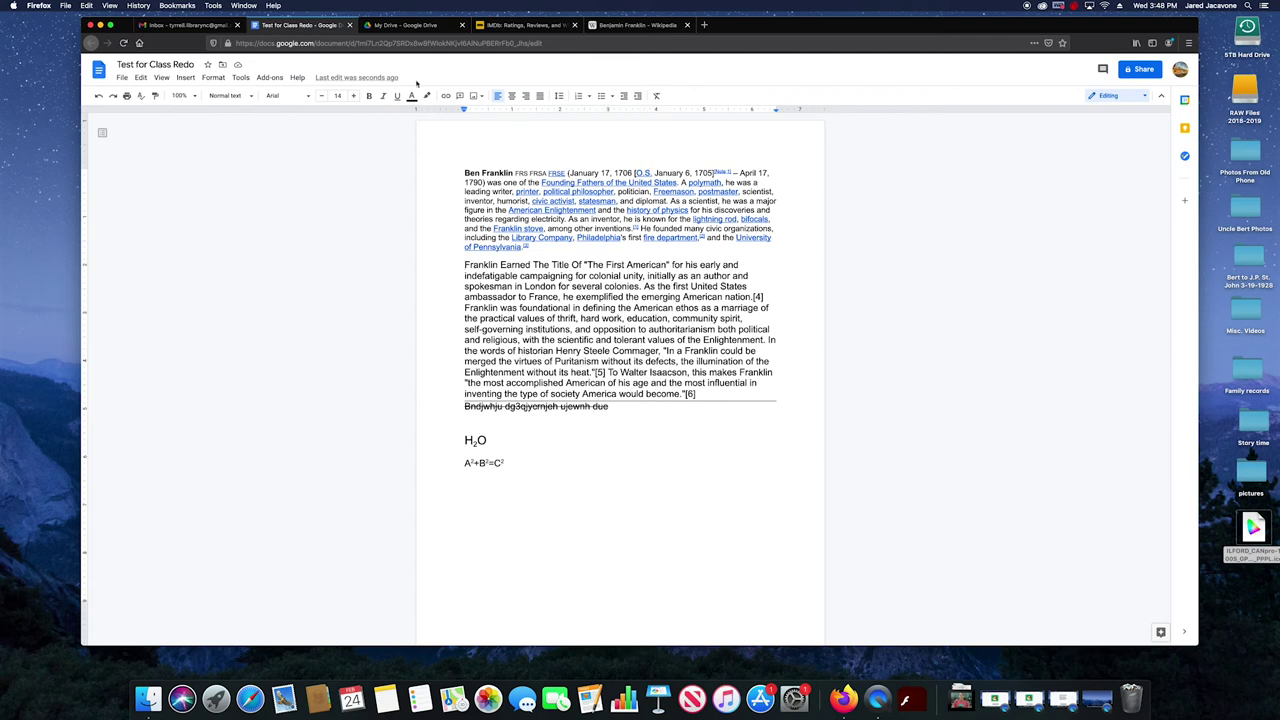
Lay the document out in two columns
{"action": "left_click", "coordinate": [243, 77]}
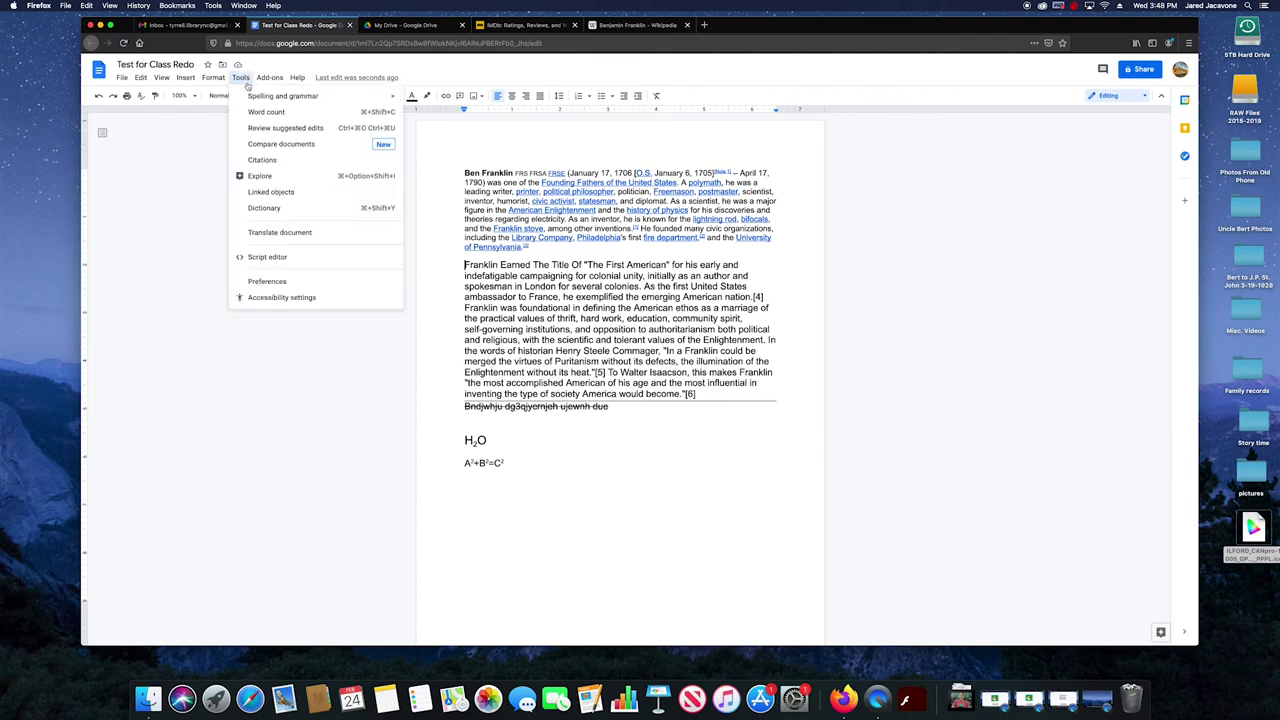
{"action": "mouse_move", "coordinate": [214, 78]}
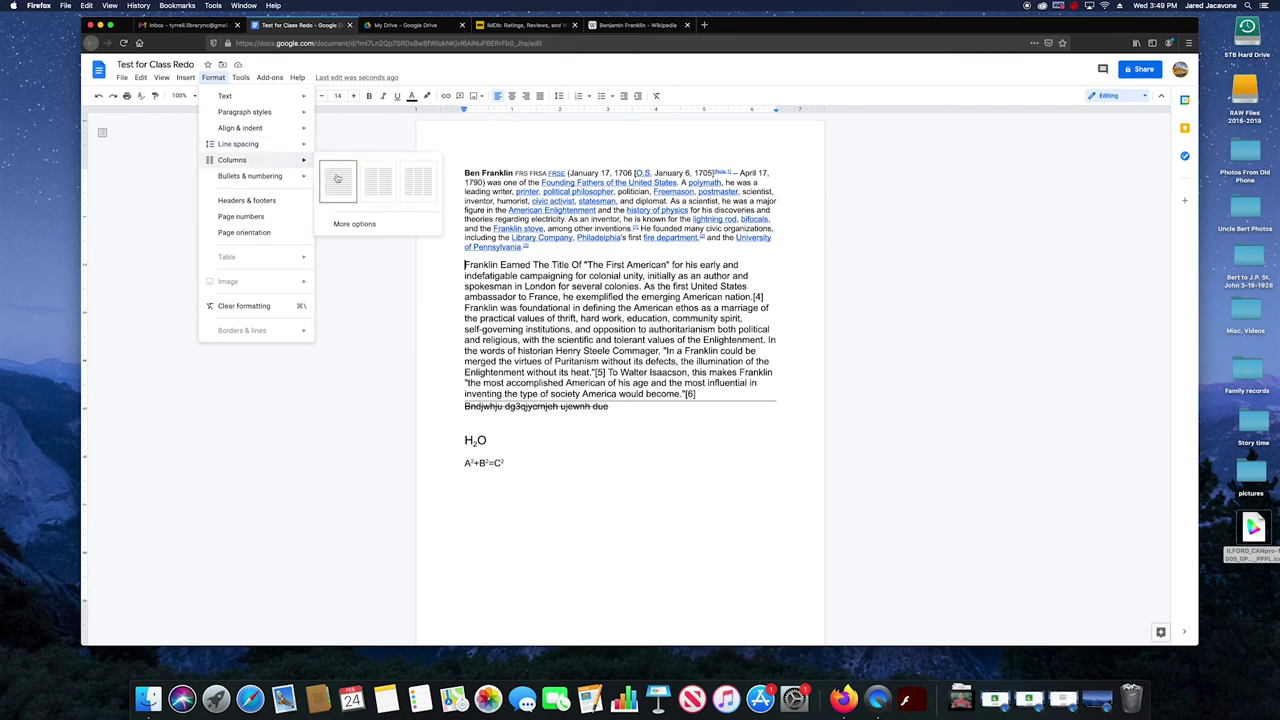
{"action": "left_click", "coordinate": [377, 182]}
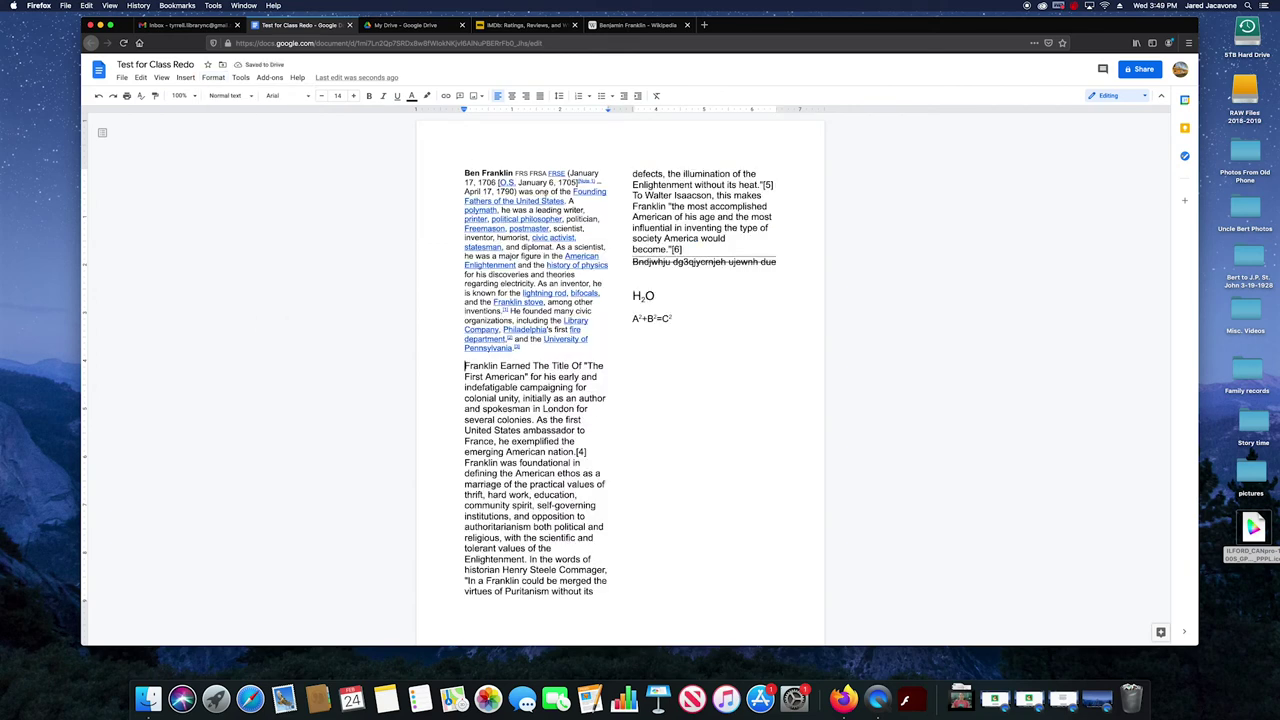
{"action": "scroll", "coordinate": [1145, 284], "scroll_direction": "down", "scroll_amount": 5}
{"action": "scroll", "coordinate": [1145, 284], "scroll_direction": "up", "scroll_amount": 4}
{"action": "scroll", "coordinate": [1145, 236], "scroll_direction": "up", "scroll_amount": 1}
{"action": "scroll", "coordinate": [1145, 236], "scroll_direction": "up", "scroll_amount": 1}
Keep two columns with 0.5-inch spacing and add a line between columns
{"action": "left_click", "coordinate": [226, 80]}
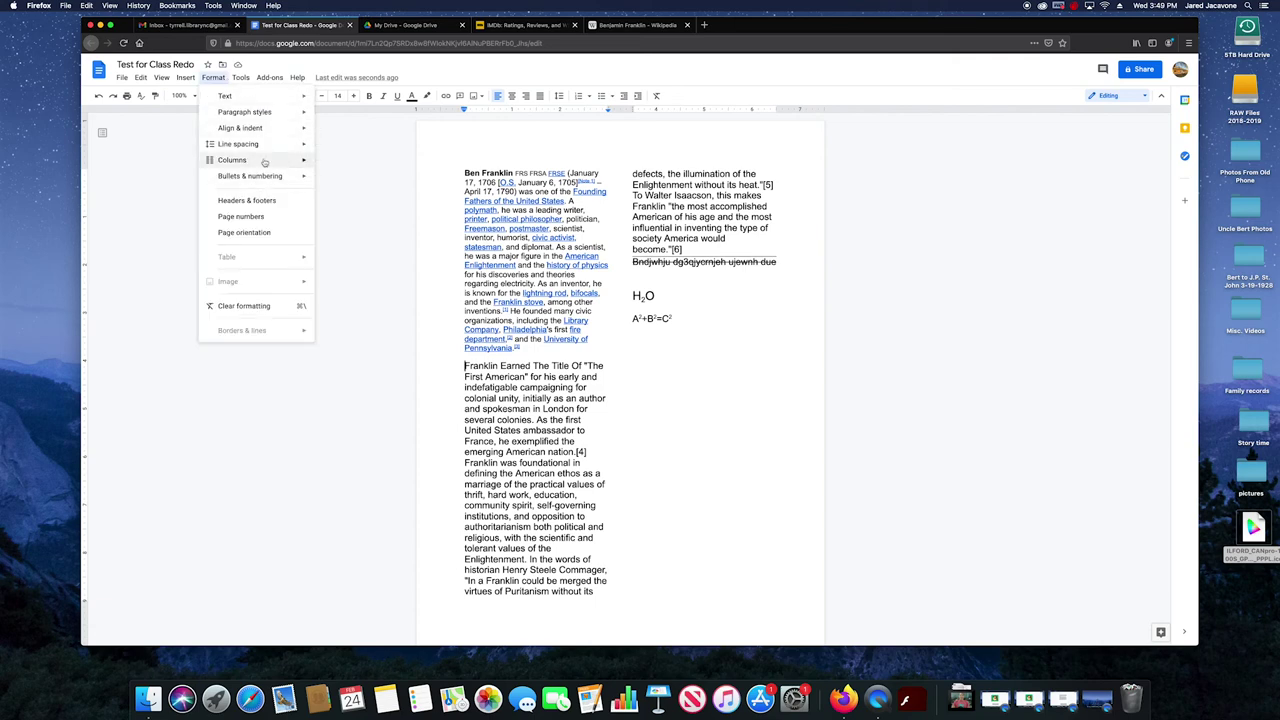
{"action": "mouse_move", "coordinate": [264, 162]}
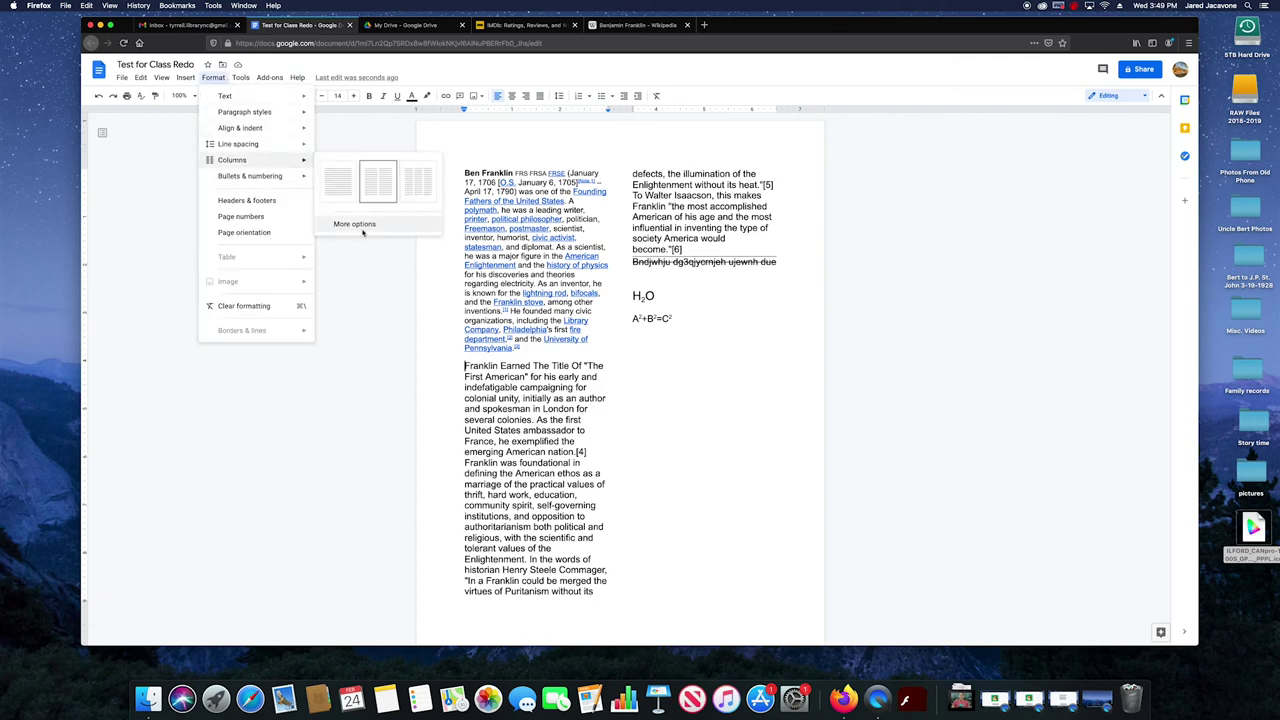
{"action": "left_click", "coordinate": [360, 228]}
{"action": "left_click", "coordinate": [700, 321]}
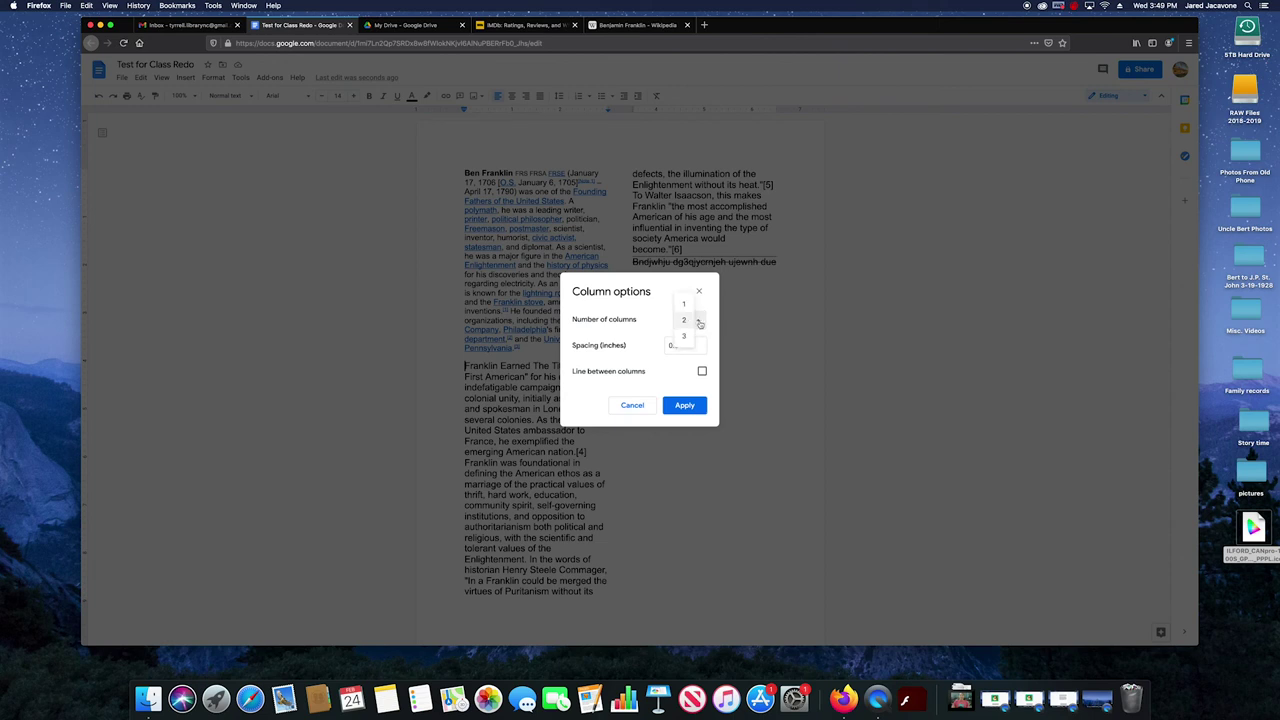
{"action": "left_click", "coordinate": [700, 321]}
{"action": "left_click", "coordinate": [702, 371]}
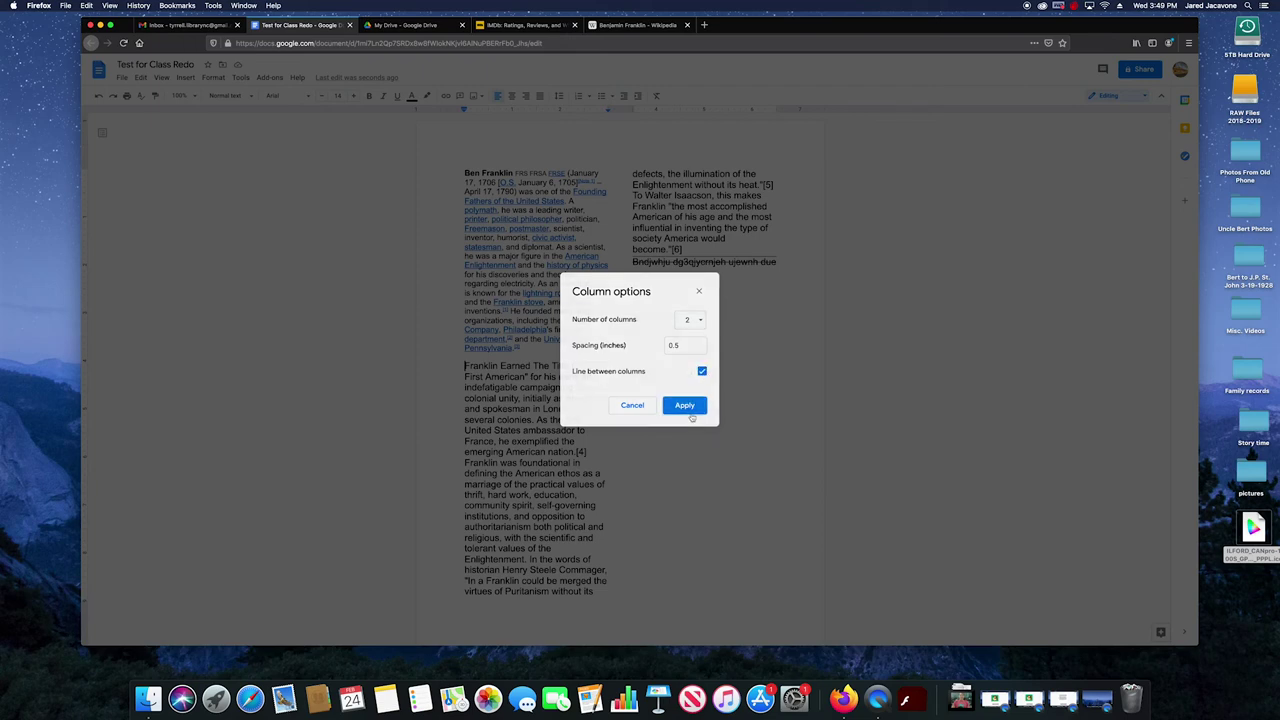
{"action": "left_click", "coordinate": [689, 410]}
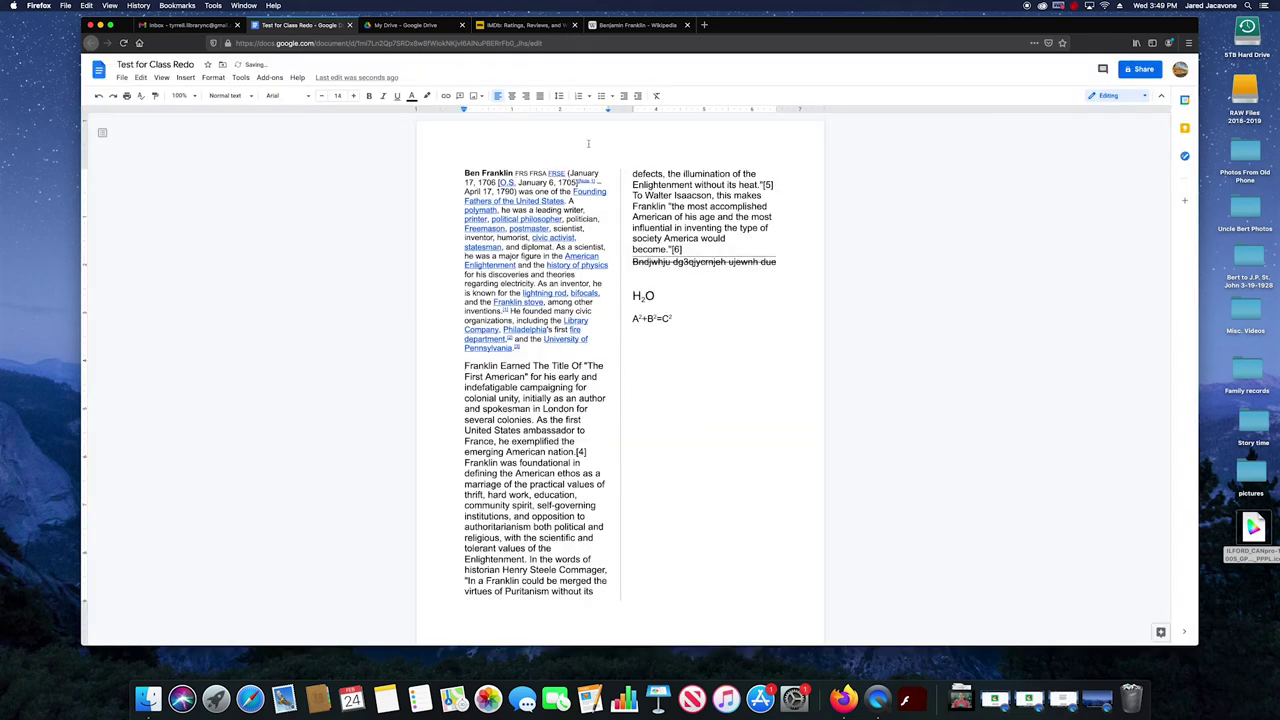
{"action": "left_click", "coordinate": [212, 78]}
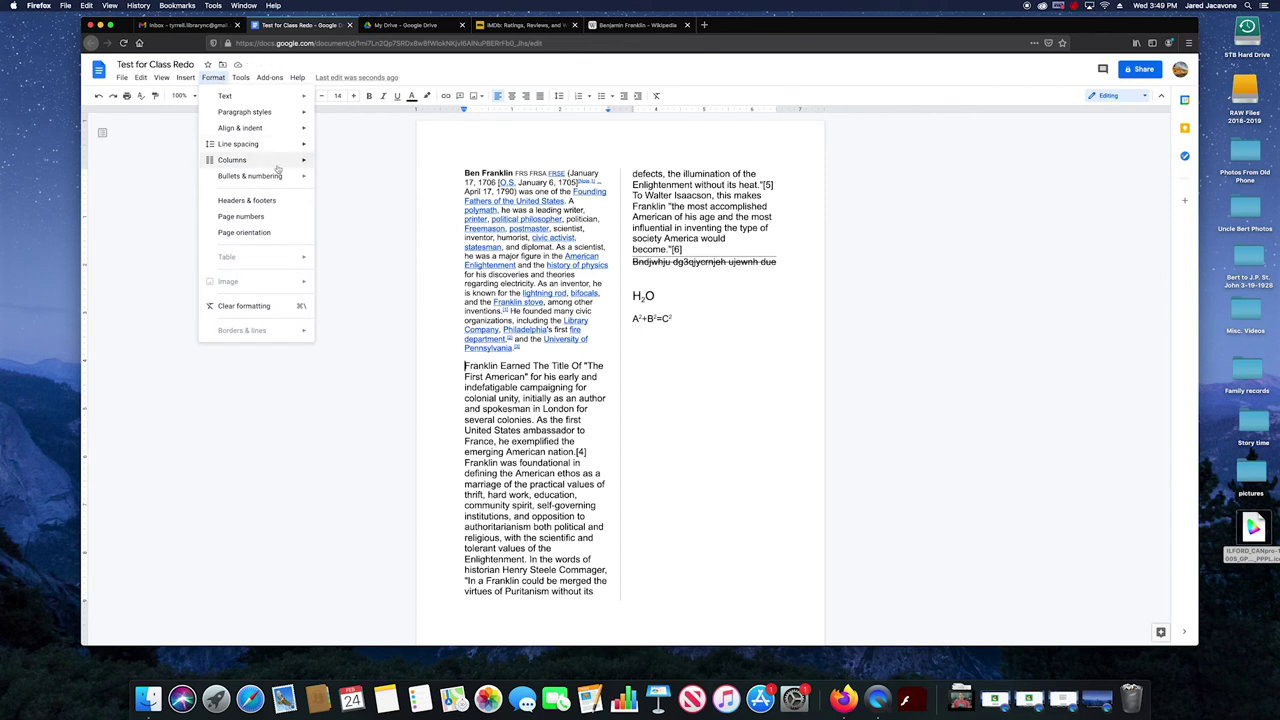
Add footer page numbers starting at 0, hidden on the first page
{"action": "mouse_move", "coordinate": [287, 184]}
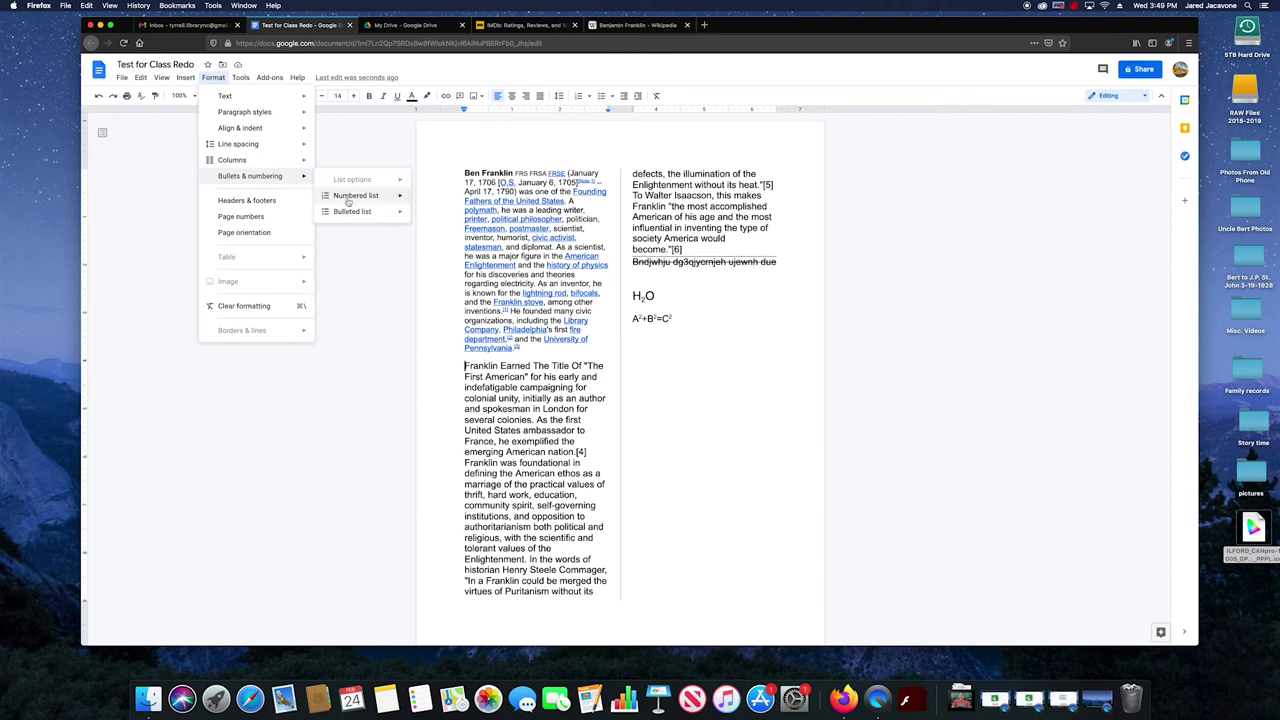
{"action": "mouse_move", "coordinate": [345, 196]}
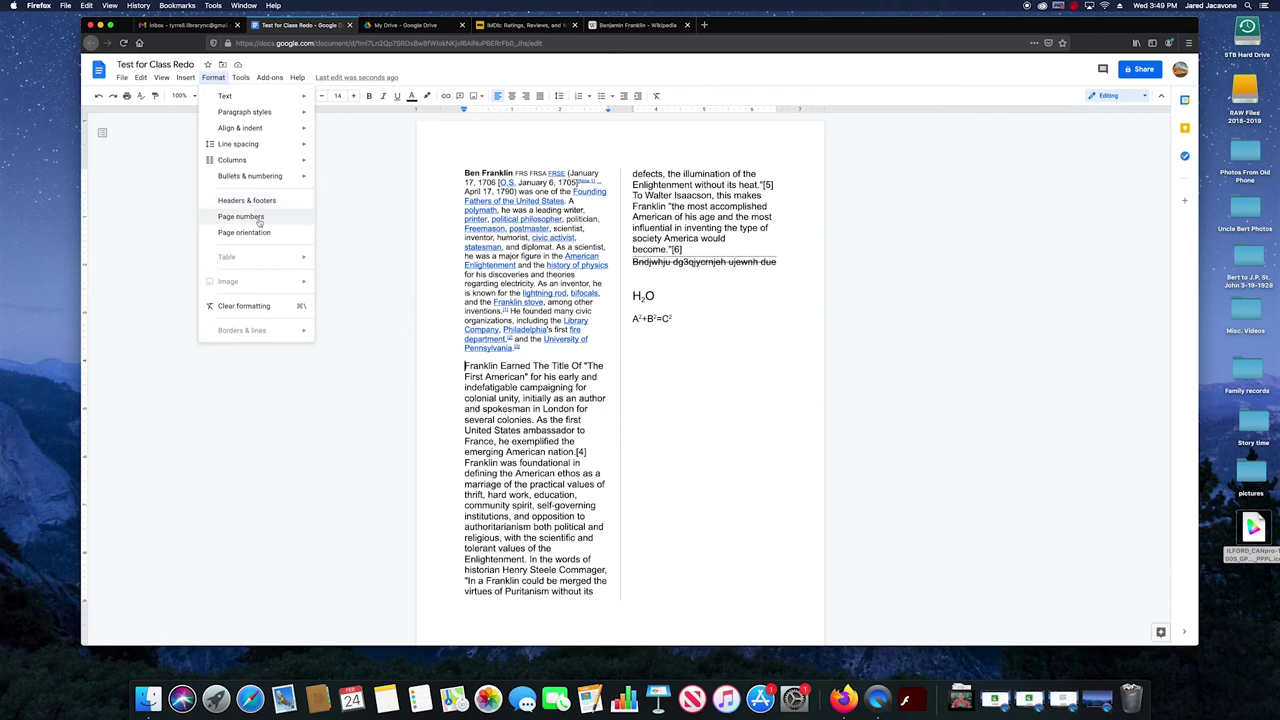
{"action": "left_click", "coordinate": [245, 217]}
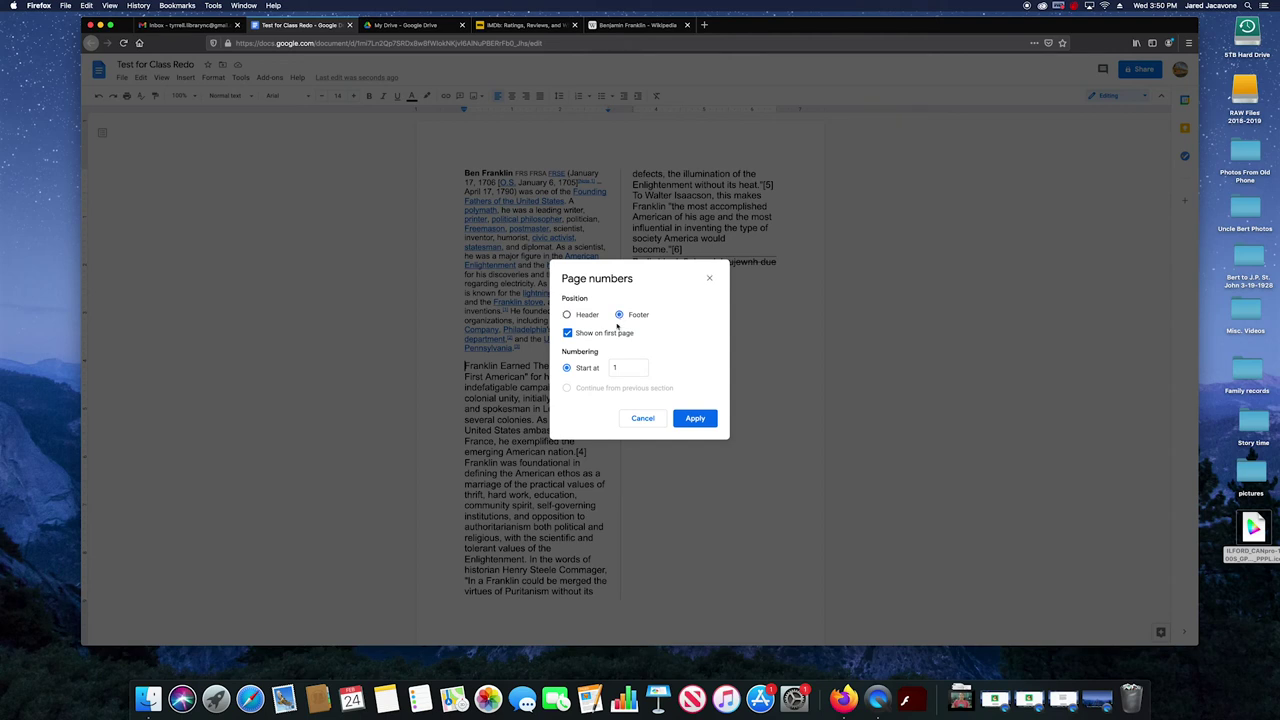
{"action": "left_click_drag", "start_coordinate": [627, 367], "coordinate": [607, 368]}
{"action": "type", "text": "0"}
{"action": "left_click", "coordinate": [568, 333]}
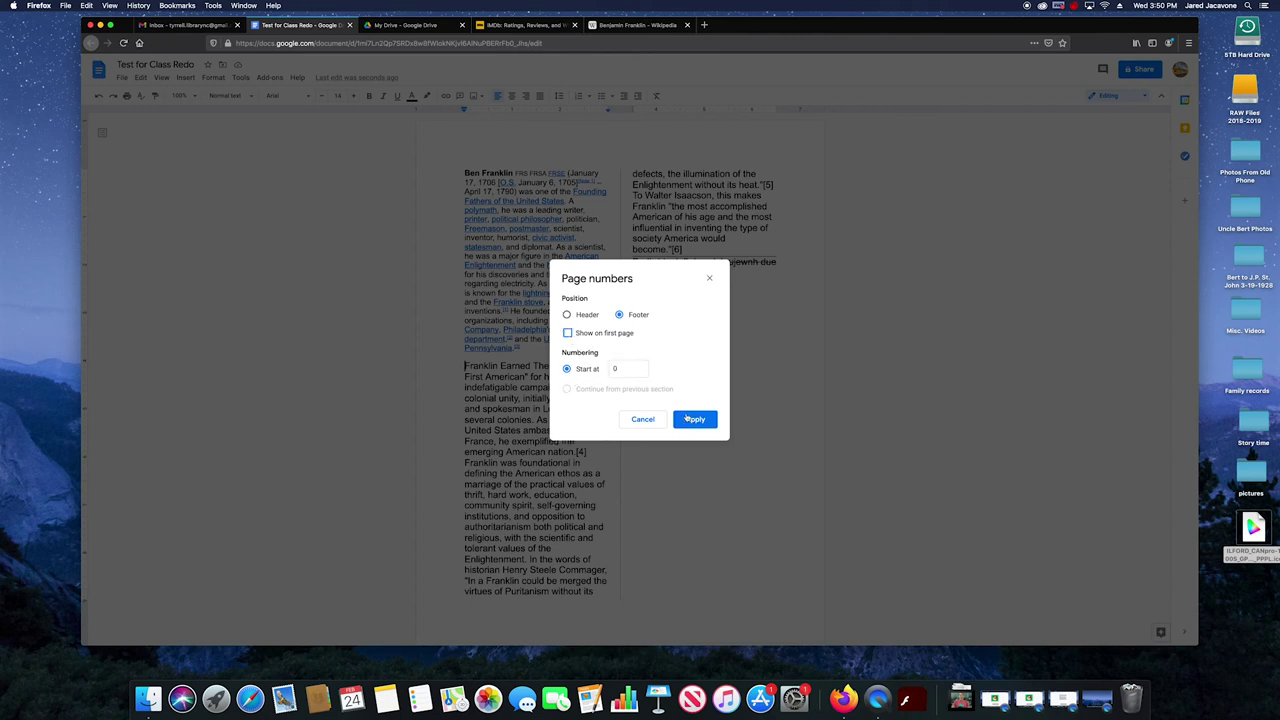
{"action": "left_click", "coordinate": [696, 422]}
Scroll through the two-column document to check the new page numbers
{"action": "scroll", "coordinate": [688, 370], "scroll_direction": "down", "scroll_amount": 2}
{"action": "scroll", "coordinate": [689, 377], "scroll_direction": "down", "scroll_amount": 5}
{"action": "scroll", "coordinate": [689, 377], "scroll_direction": "down", "scroll_amount": 3}
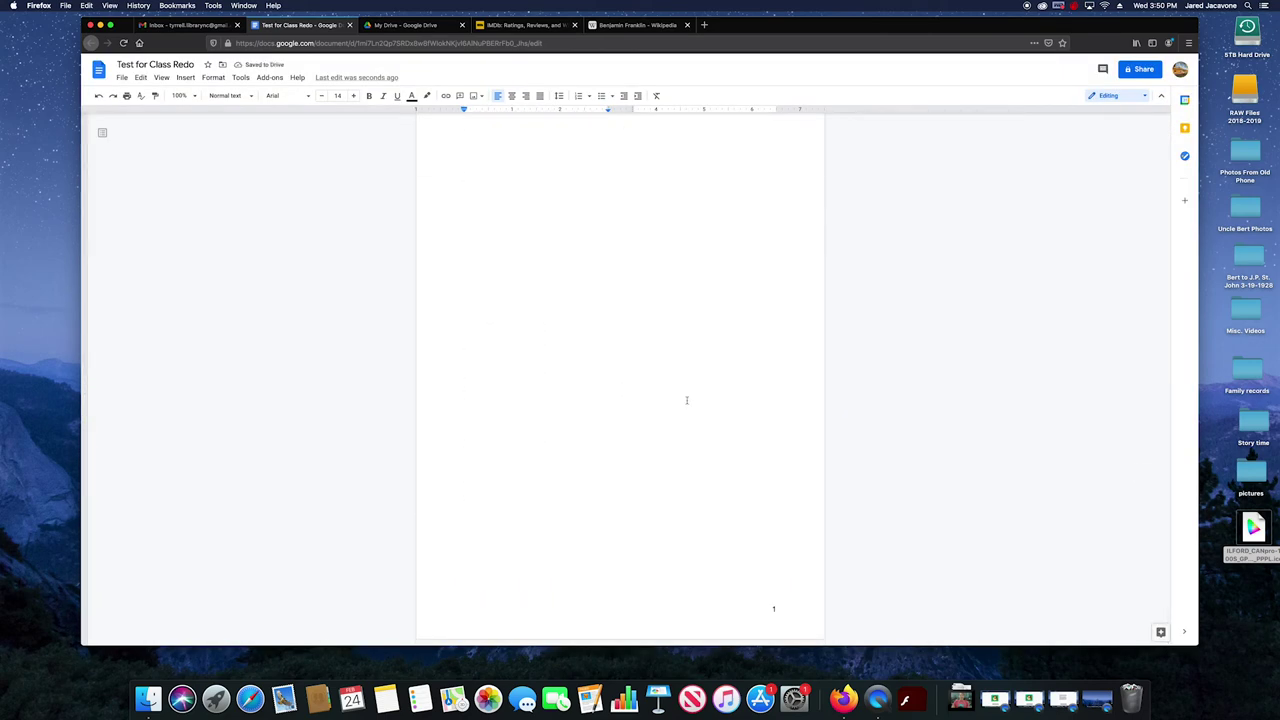
{"action": "scroll", "coordinate": [771, 561], "scroll_direction": "up", "scroll_amount": 2}
{"action": "scroll", "coordinate": [771, 561], "scroll_direction": "up", "scroll_amount": 3}
{"action": "scroll", "coordinate": [771, 561], "scroll_direction": "up", "scroll_amount": 3}
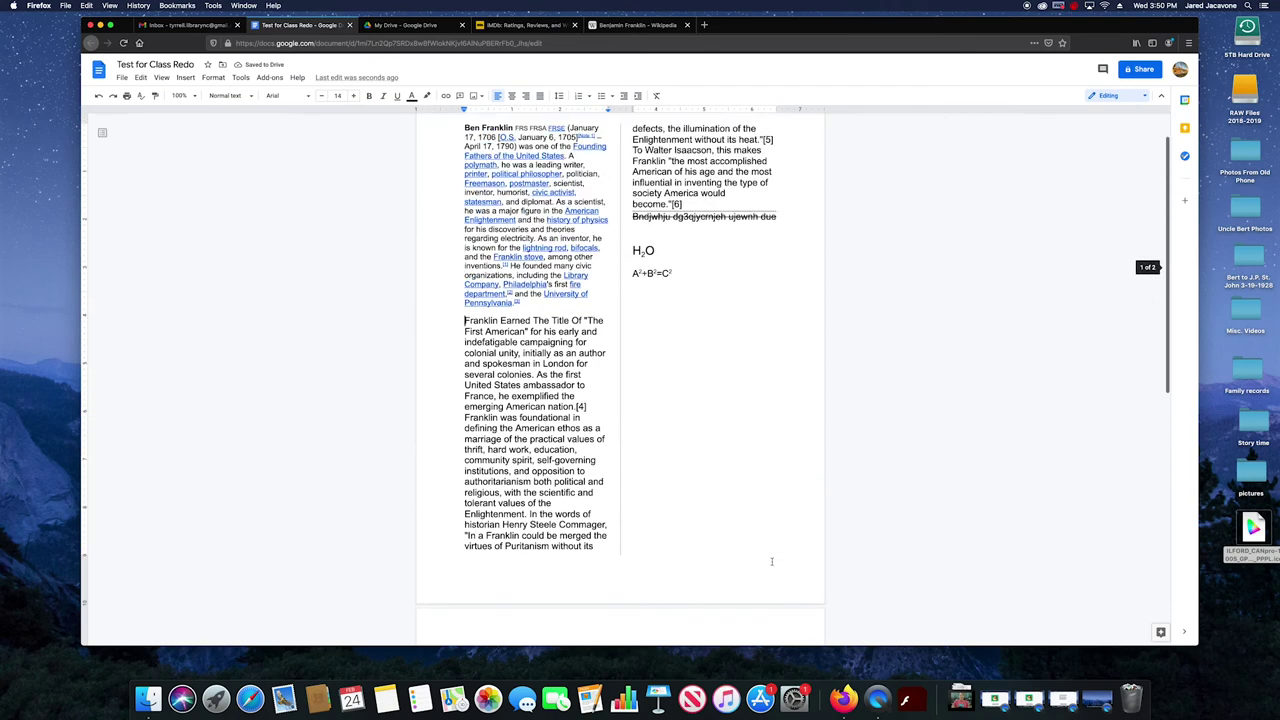
{"action": "scroll", "coordinate": [771, 561], "scroll_direction": "up", "scroll_amount": 2}
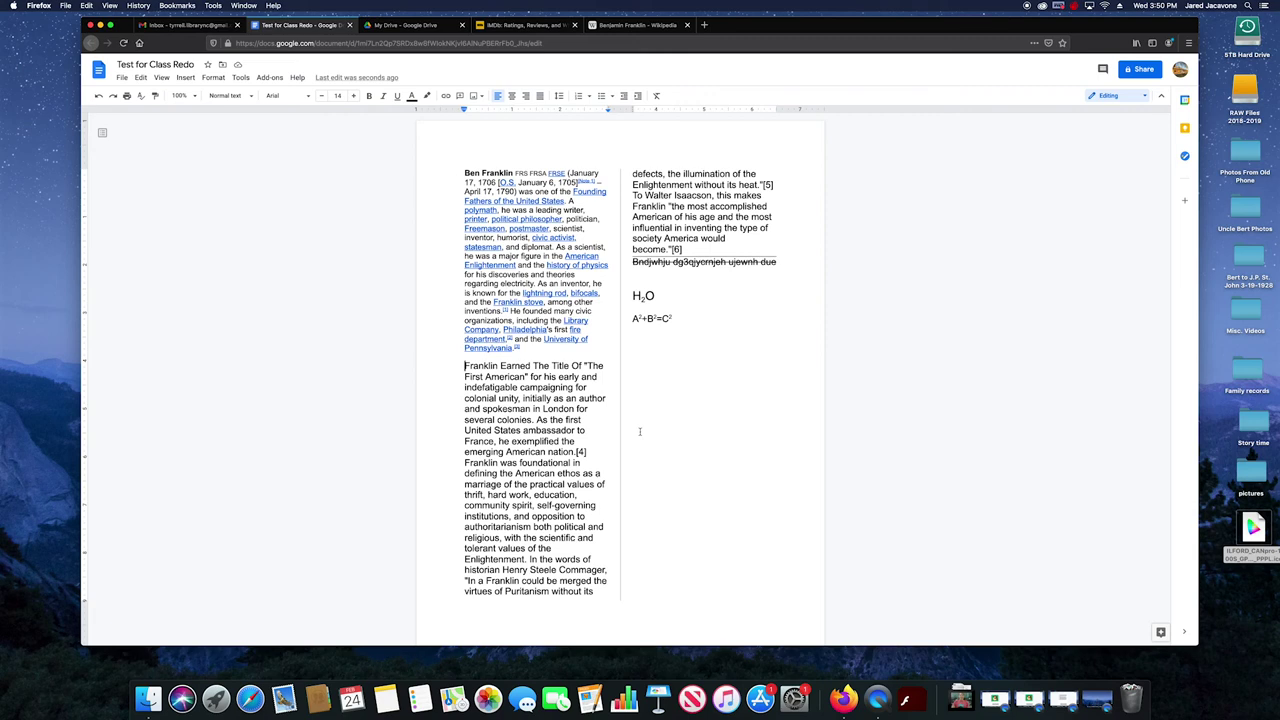
{"action": "scroll", "coordinate": [630, 432], "scroll_direction": "down", "scroll_amount": 3}
{"action": "scroll", "coordinate": [631, 435], "scroll_direction": "down", "scroll_amount": 5}
{"action": "scroll", "coordinate": [633, 439], "scroll_direction": "down", "scroll_amount": 5}
{"action": "scroll", "coordinate": [633, 439], "scroll_direction": "up", "scroll_amount": 5}
{"action": "scroll", "coordinate": [633, 439], "scroll_direction": "up", "scroll_amount": 5}
{"action": "left_click", "coordinate": [213, 77]}
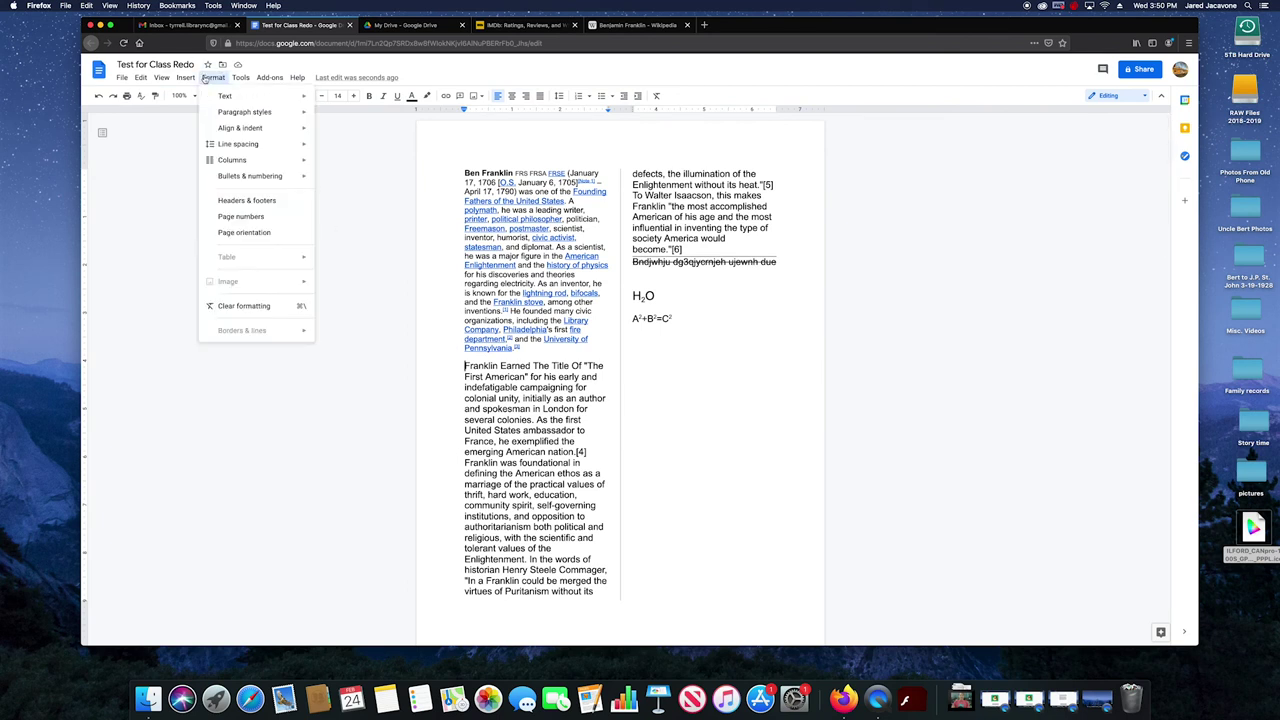
{"action": "left_click", "coordinate": [252, 234]}
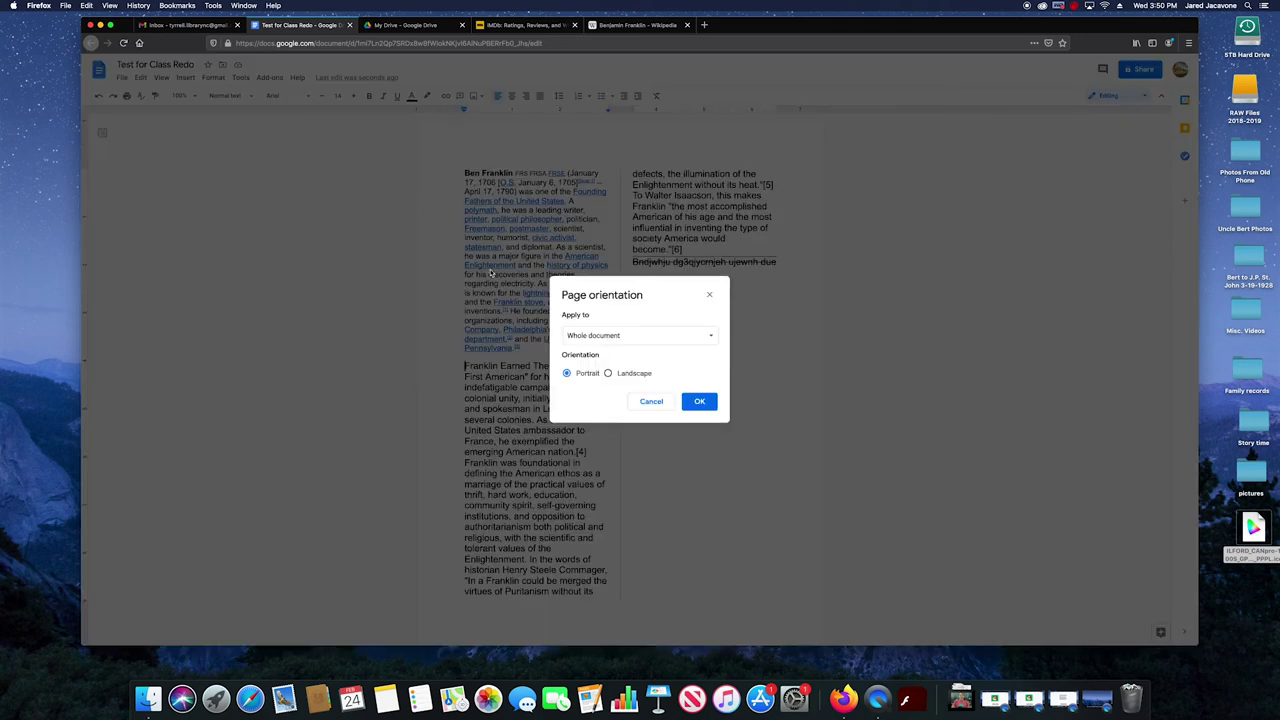
{"action": "left_click", "coordinate": [697, 337]}
{"action": "left_click", "coordinate": [655, 304]}
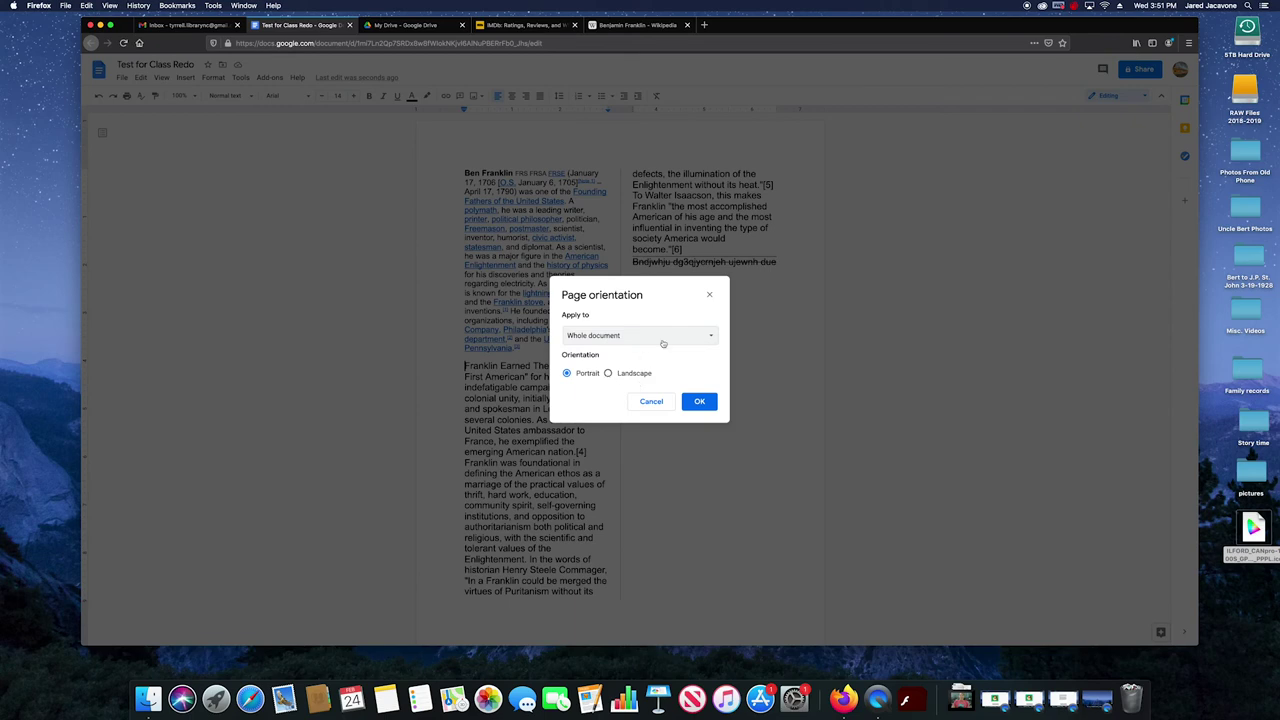
{"action": "left_click", "coordinate": [712, 295]}
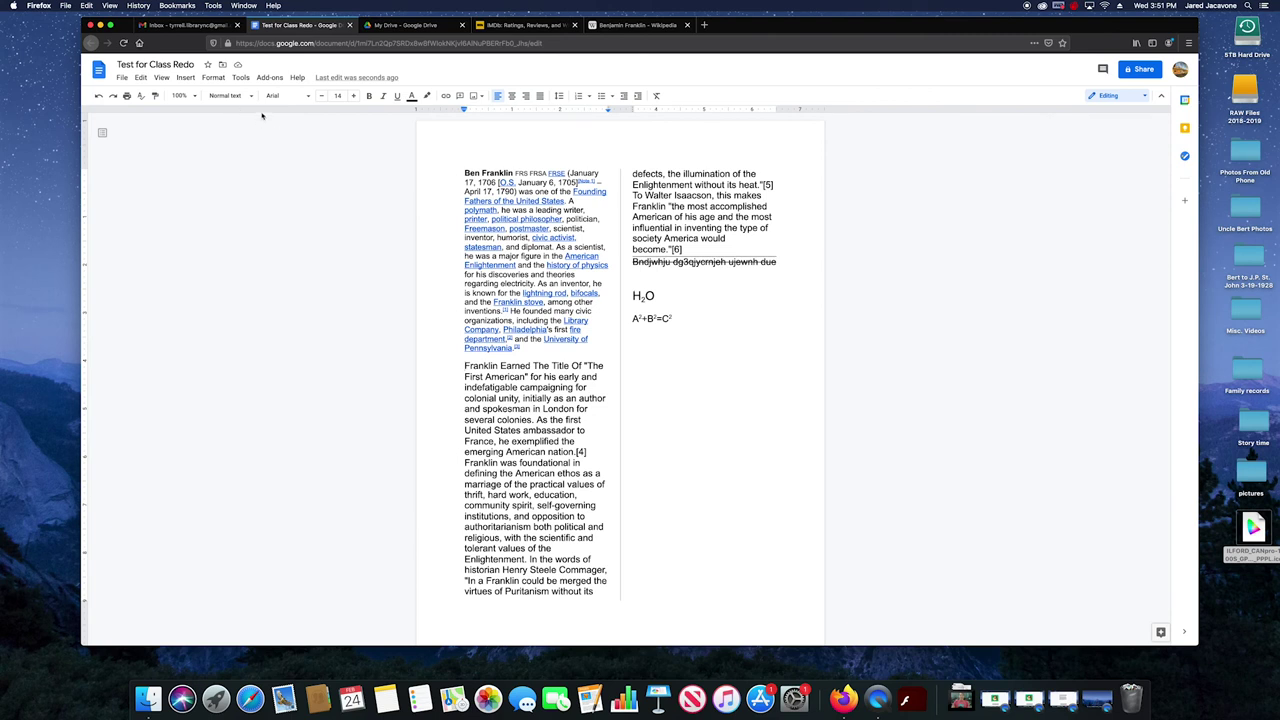
{"action": "left_click", "coordinate": [214, 78]}
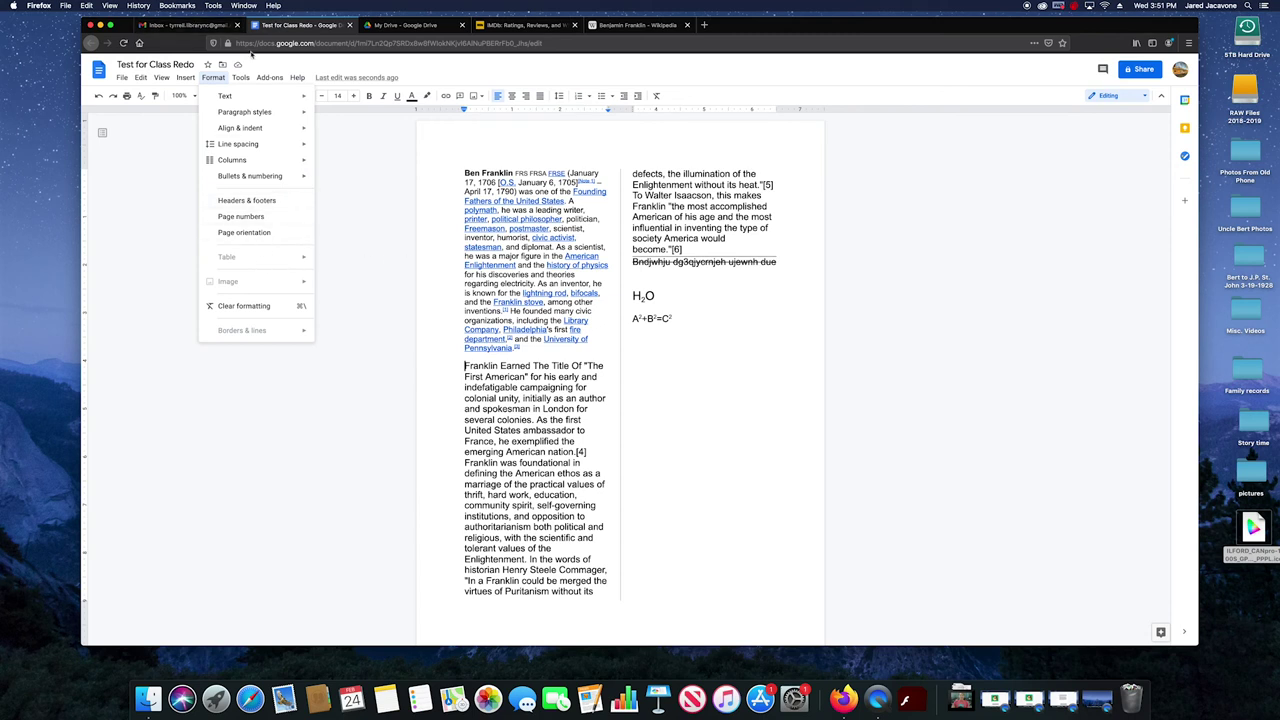
{"action": "mouse_move", "coordinate": [181, 78]}
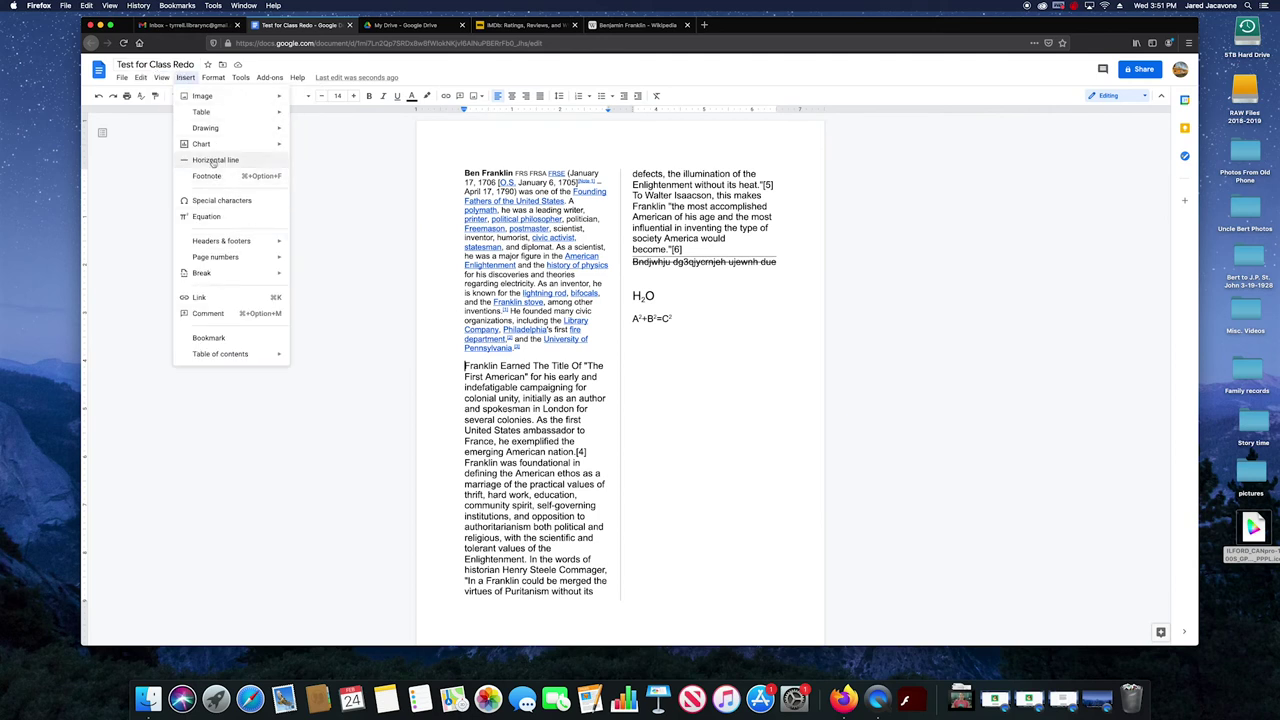
{"action": "mouse_move", "coordinate": [205, 112]}
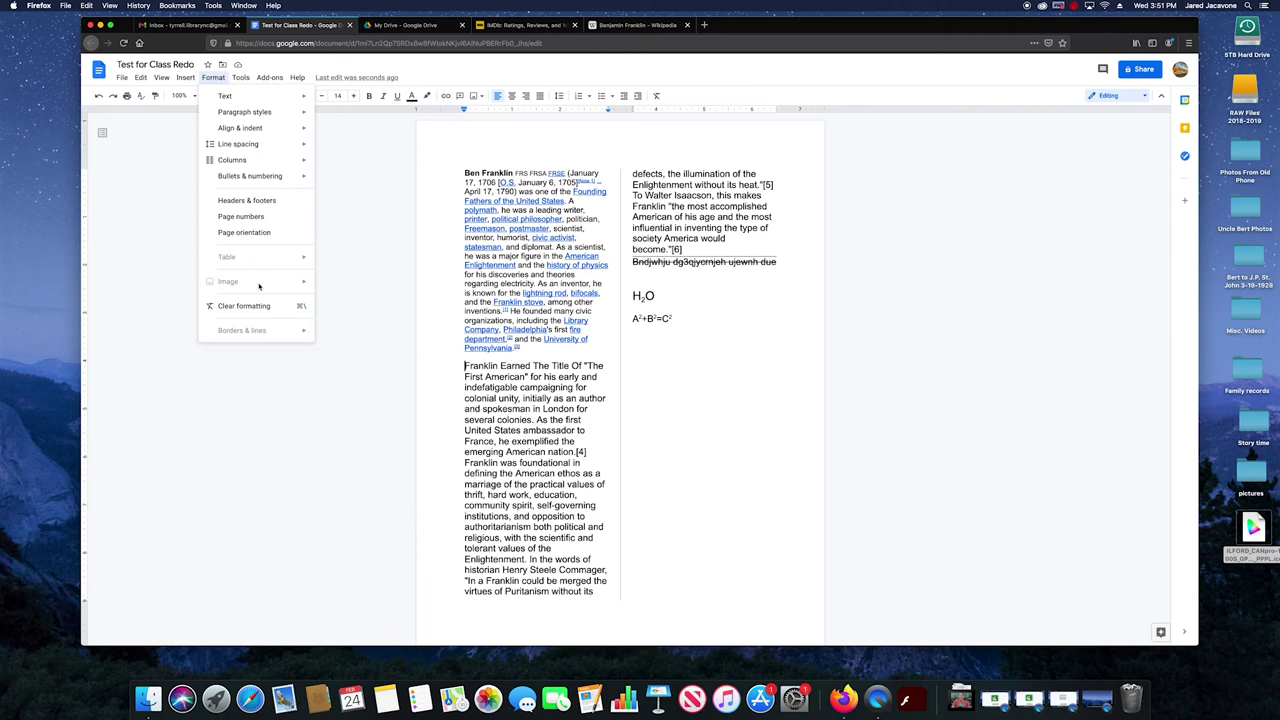
{"action": "scroll", "coordinate": [495, 320], "scroll_direction": "down", "scroll_amount": 10}
{"action": "left_click", "coordinate": [499, 220]}
{"action": "scroll", "coordinate": [498, 213], "scroll_direction": "up", "scroll_amount": 1}
{"action": "scroll", "coordinate": [498, 213], "scroll_direction": "up", "scroll_amount": 1}
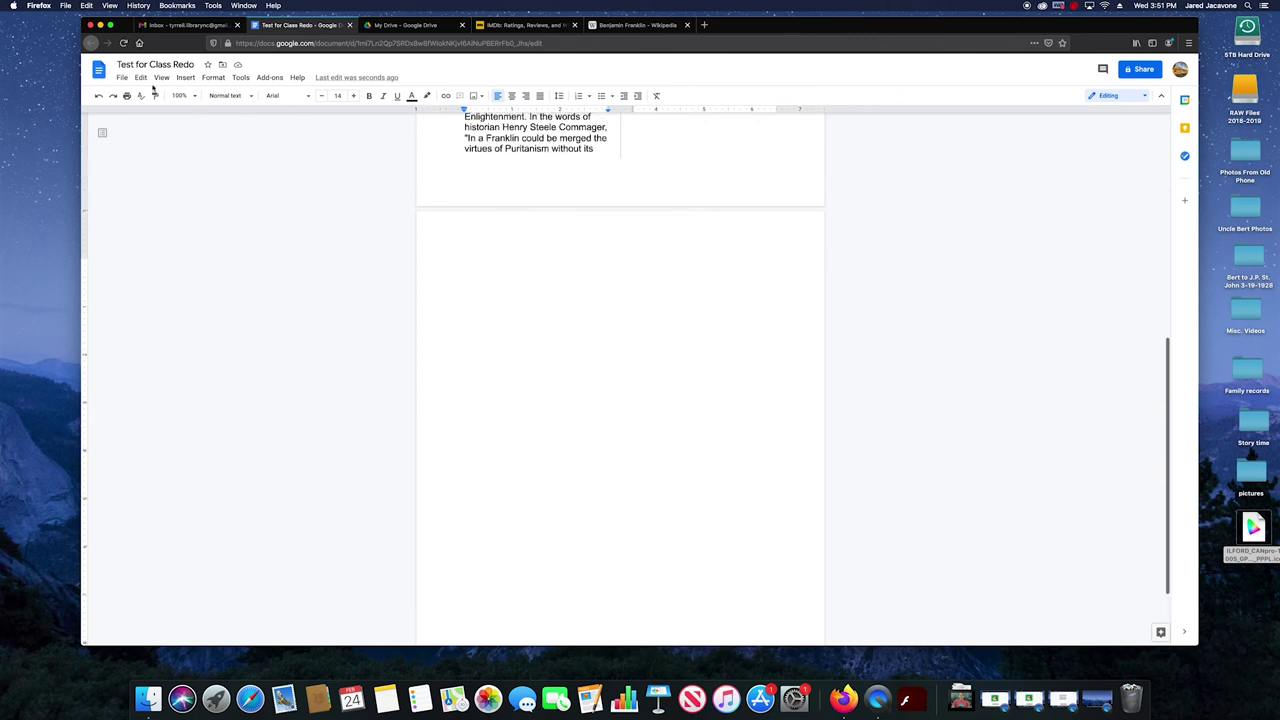
Web-search images for 'benjamin' and drag the seated Franklin painting onto the top of page 2
{"action": "left_click", "coordinate": [186, 77]}
{"action": "mouse_move", "coordinate": [197, 94]}
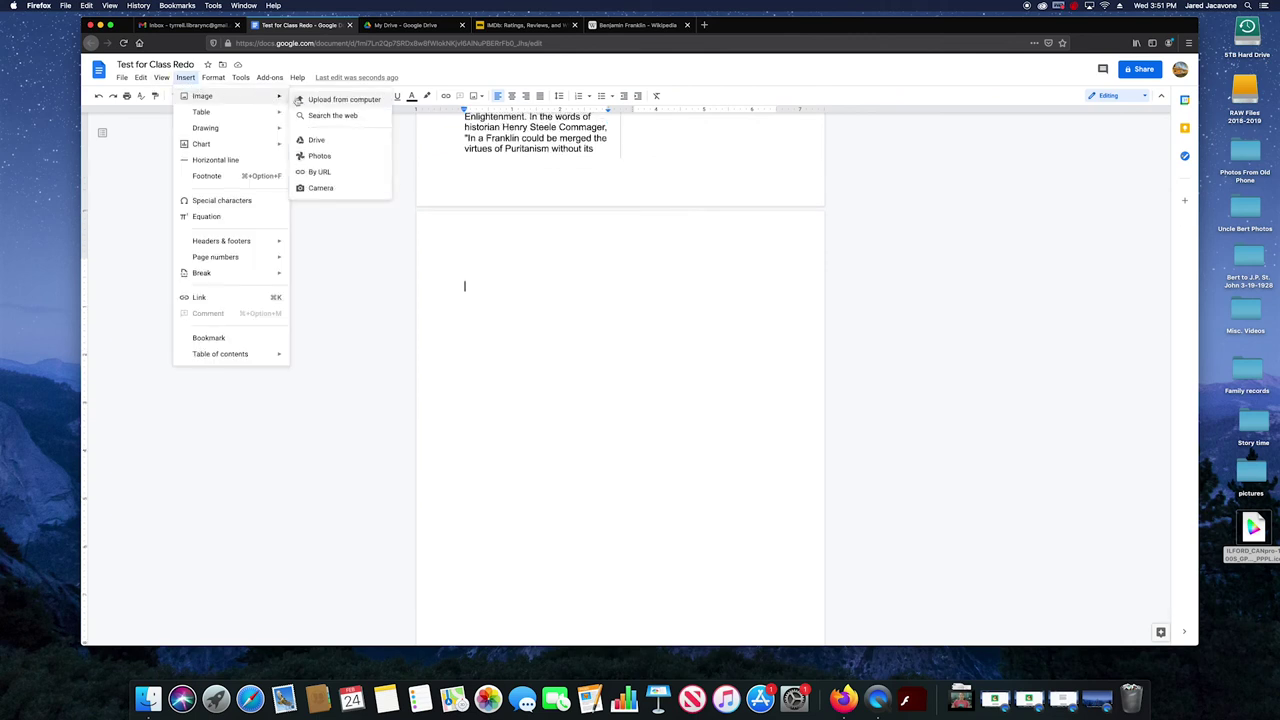
{"action": "left_click", "coordinate": [322, 118]}
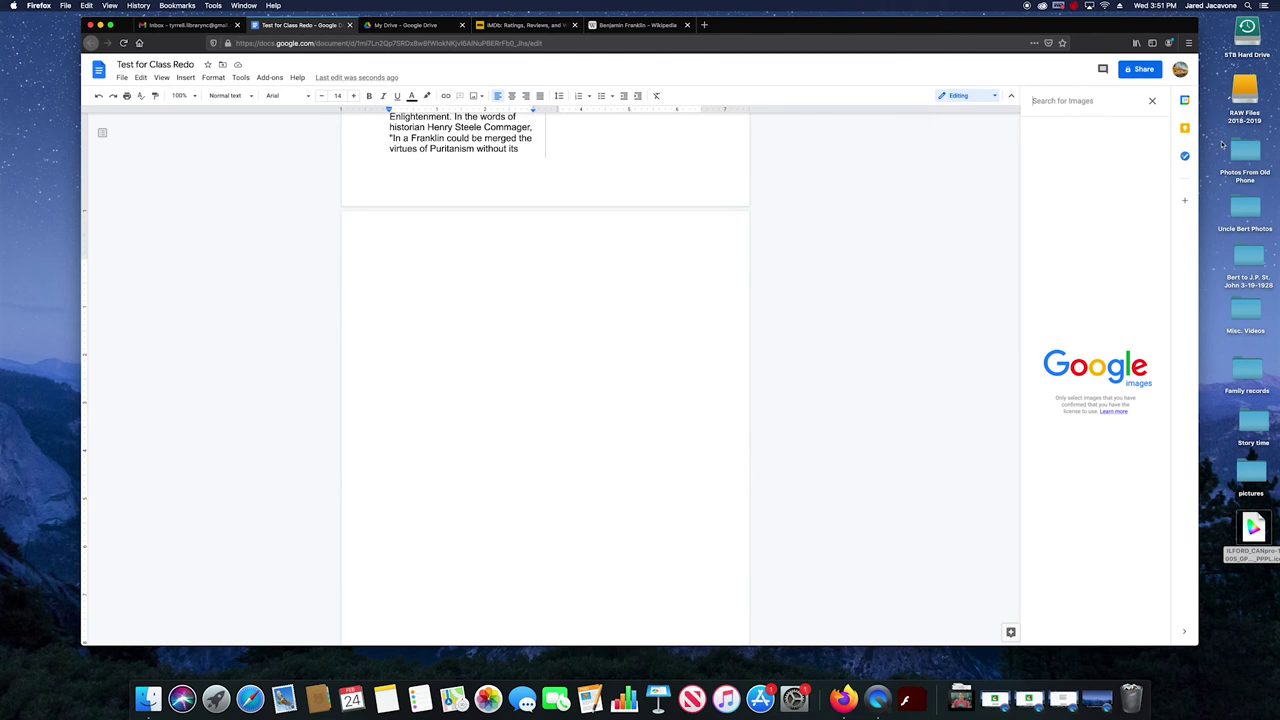
{"action": "type", "text": "benjami"}
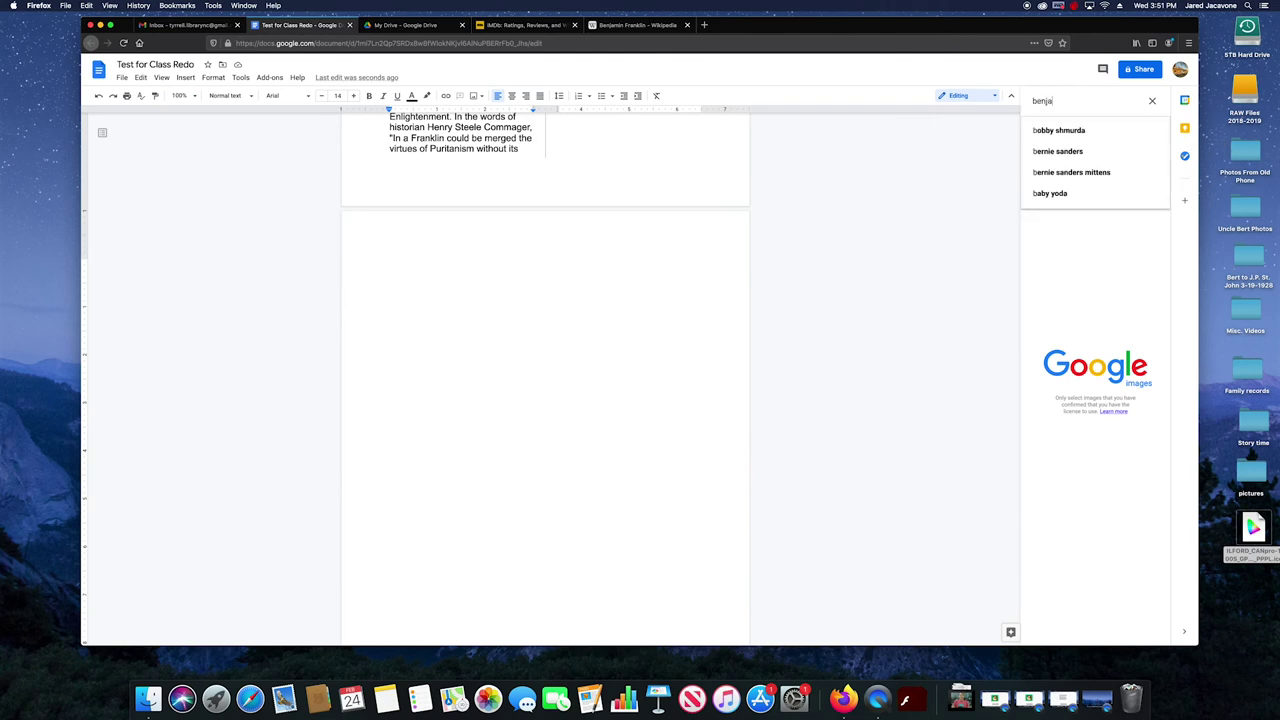
{"action": "type", "text": "n"}
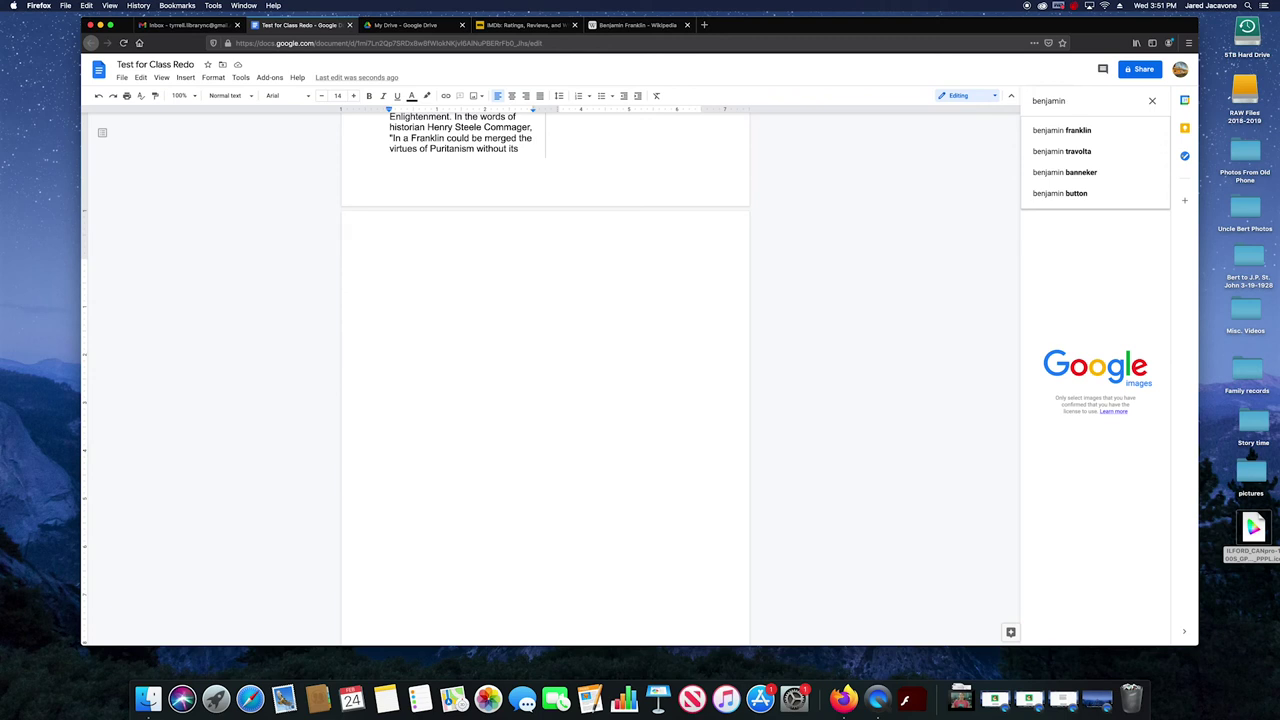
{"action": "left_click", "coordinate": [1109, 131]}
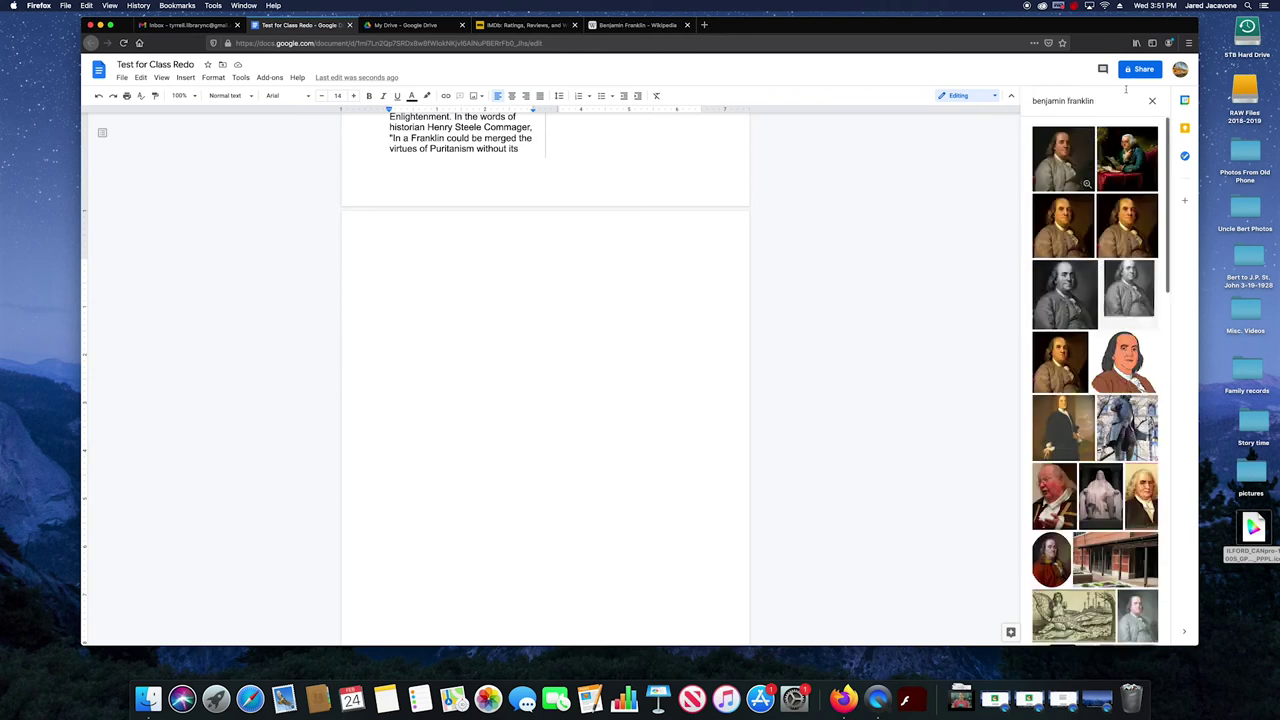
{"action": "left_click", "coordinate": [1139, 143]}
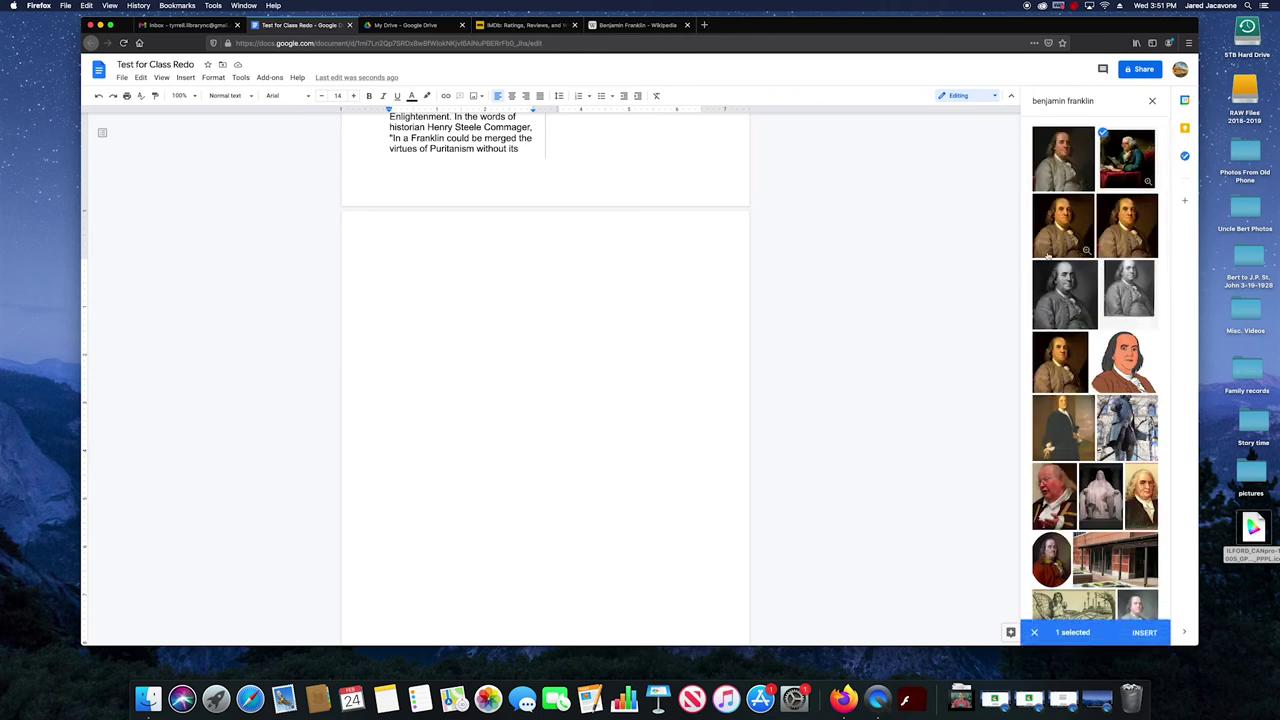
{"action": "left_click_drag", "start_coordinate": [1127, 157], "coordinate": [440, 266]}
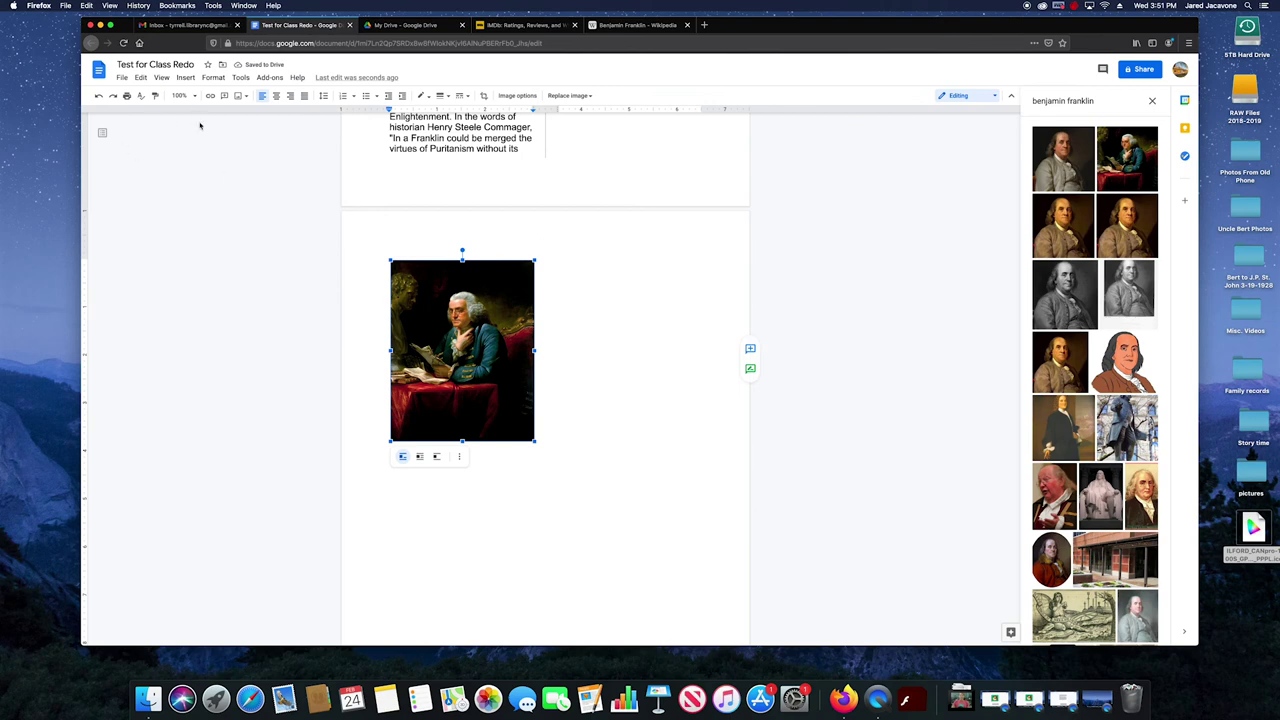
{"action": "left_click", "coordinate": [213, 77]}
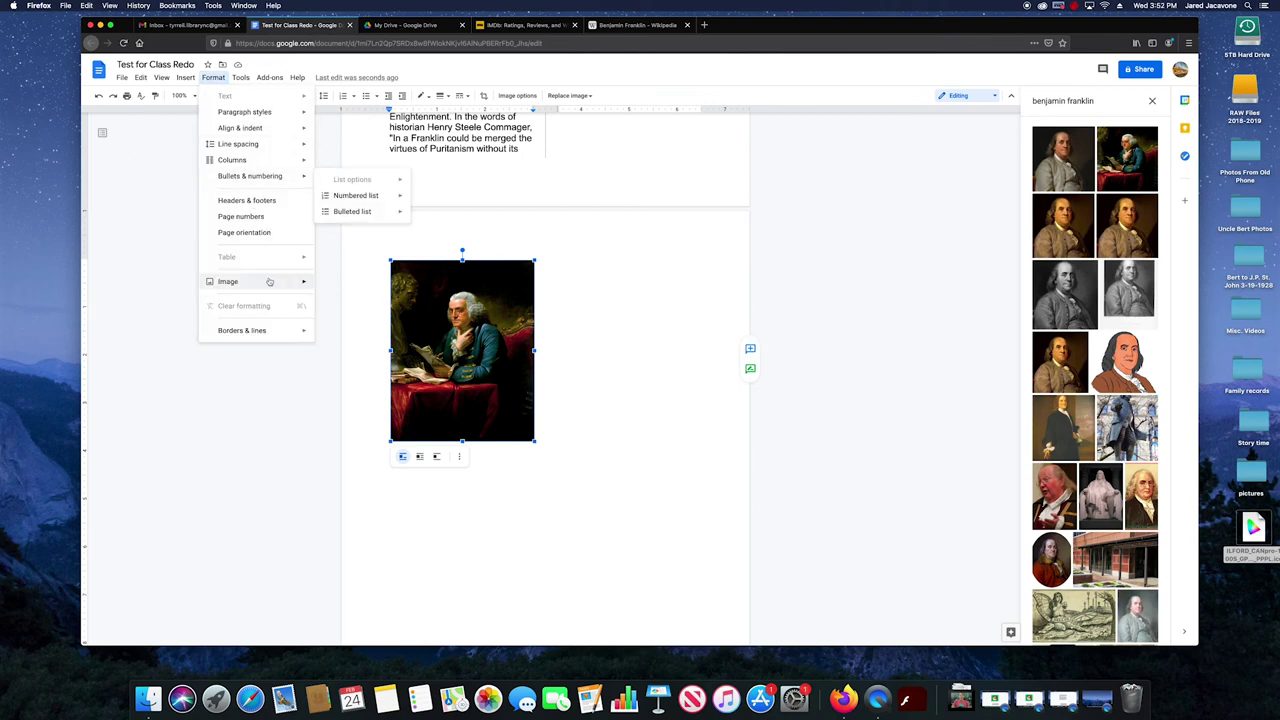
Dismiss the portrait's shortcut menu and place the cursor on the empty line below it
{"action": "mouse_move", "coordinate": [271, 283]}
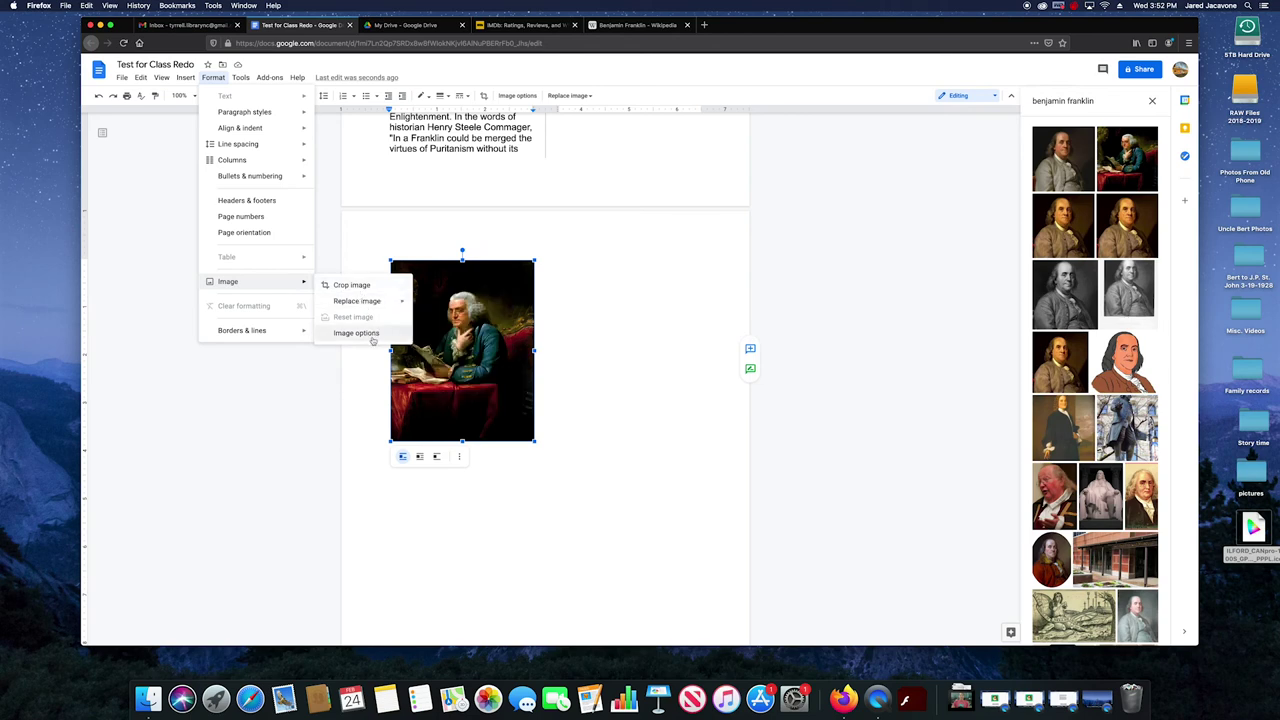
{"action": "left_click", "coordinate": [397, 236]}
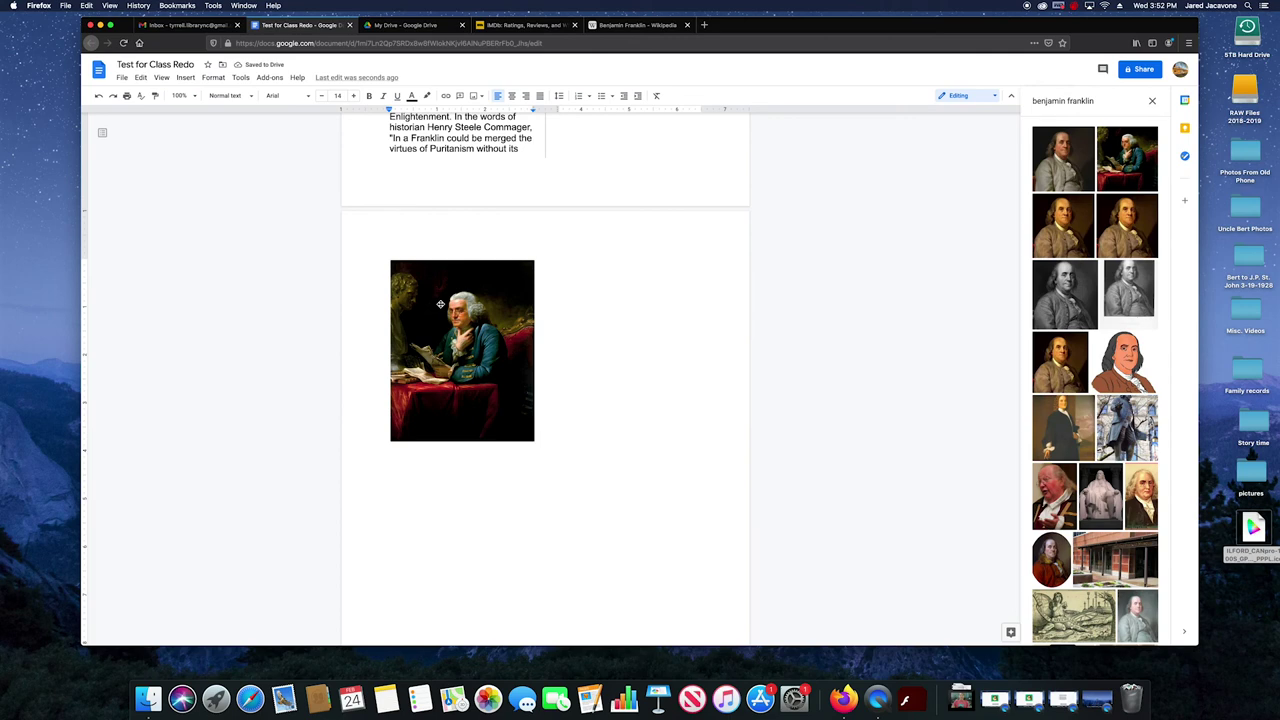
{"action": "right_click", "coordinate": [440, 304]}
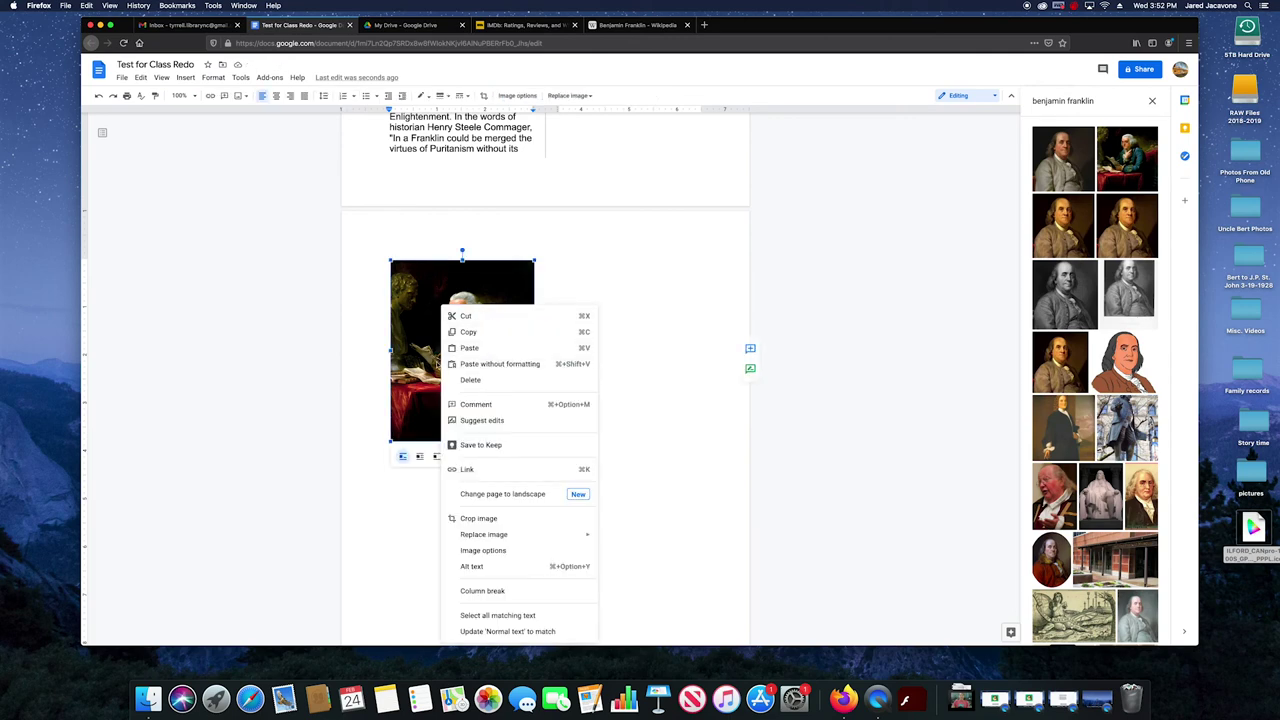
{"action": "left_click", "coordinate": [330, 350]}
{"action": "left_click", "coordinate": [579, 472]}
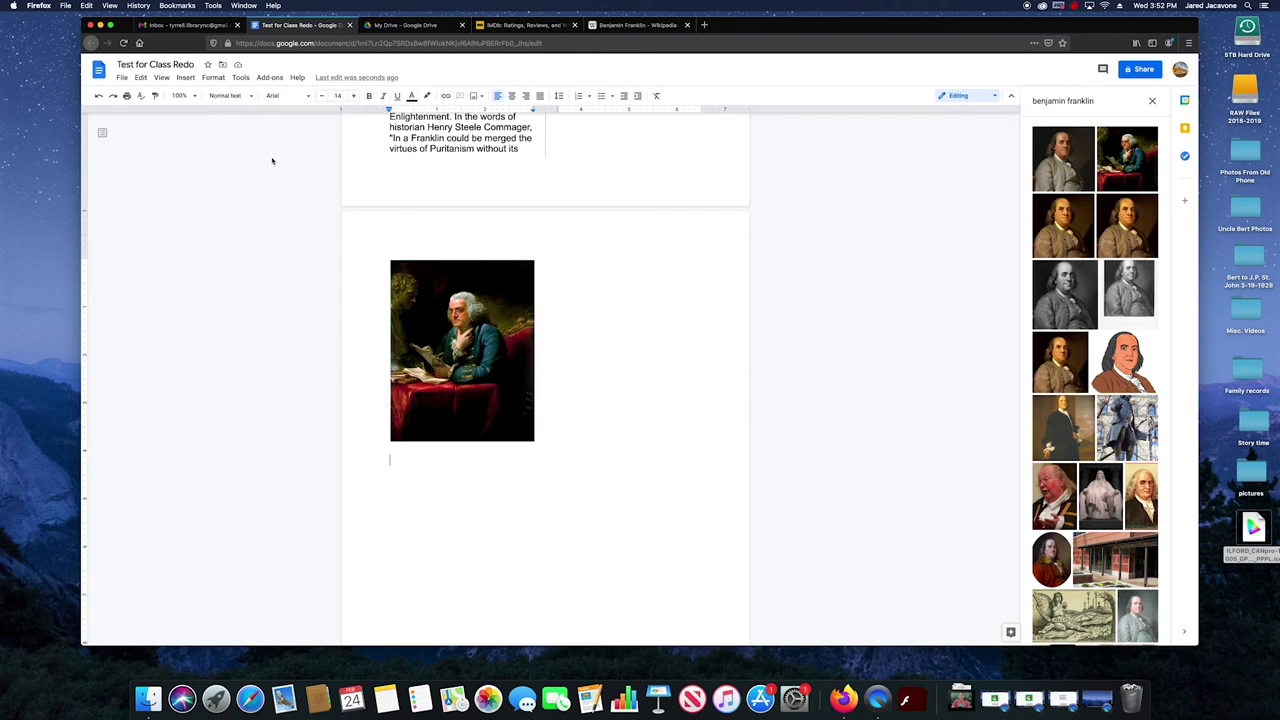
{"action": "left_click", "coordinate": [211, 78]}
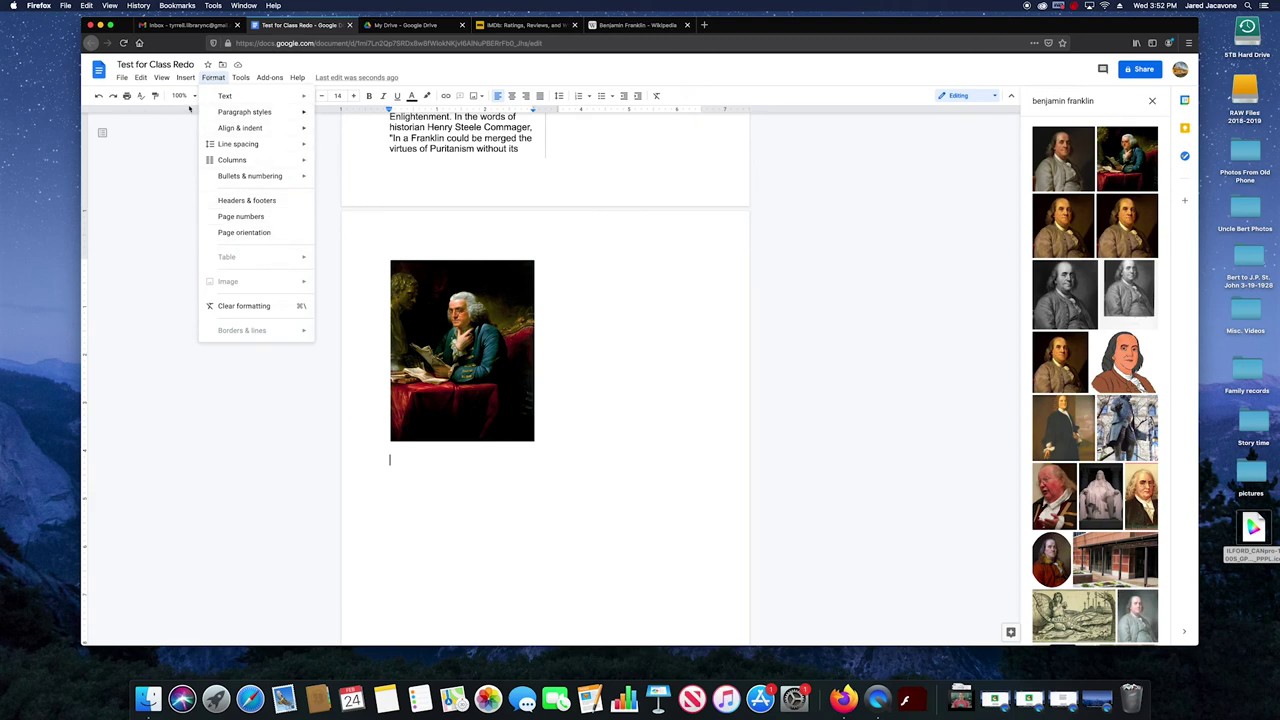
Insert a table from the 3 x 3 grid below the Franklin portrait
{"action": "mouse_move", "coordinate": [186, 79]}
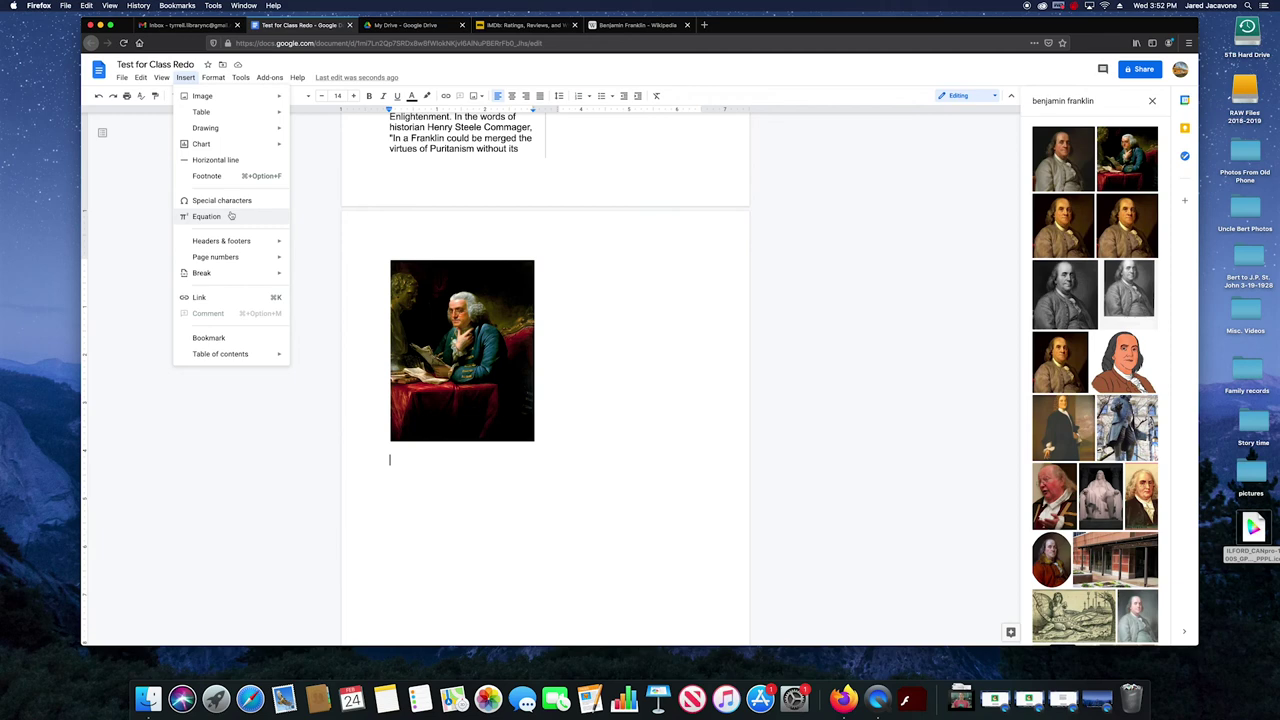
{"action": "mouse_move", "coordinate": [232, 116]}
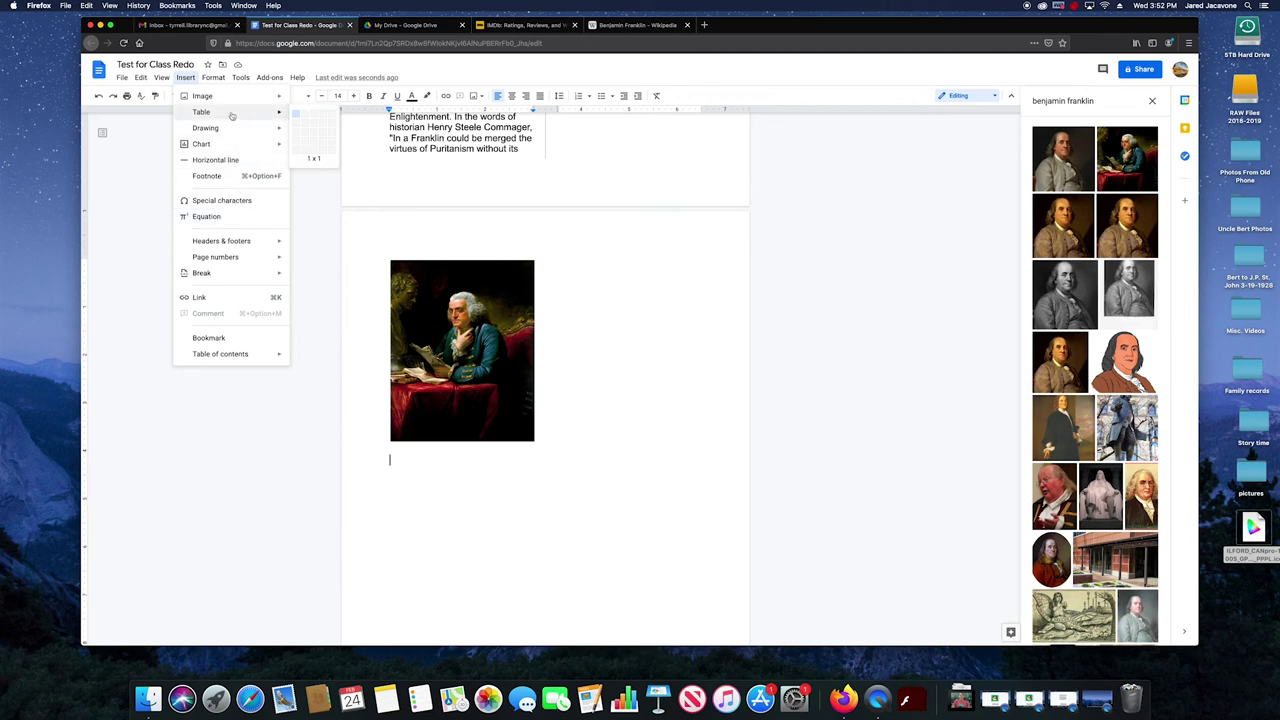
{"action": "left_click", "coordinate": [314, 132]}
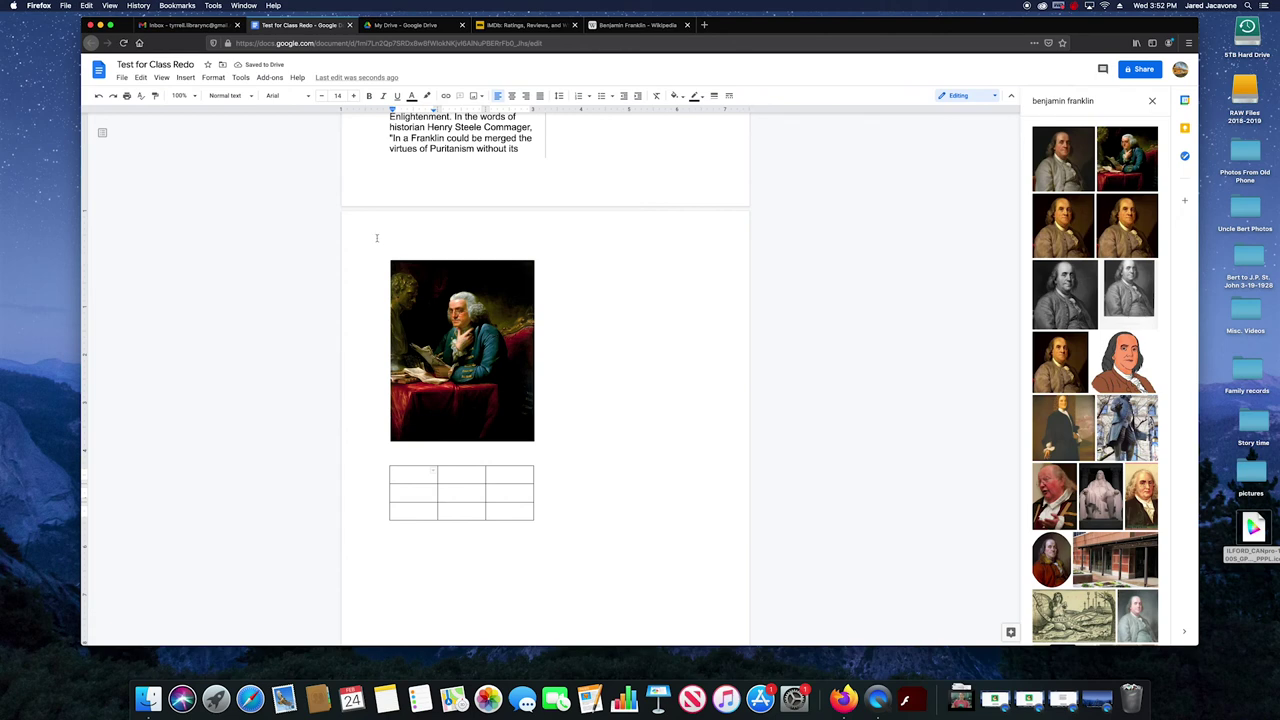
Distribute the table's rows to equal heights
{"action": "left_click", "coordinate": [212, 80]}
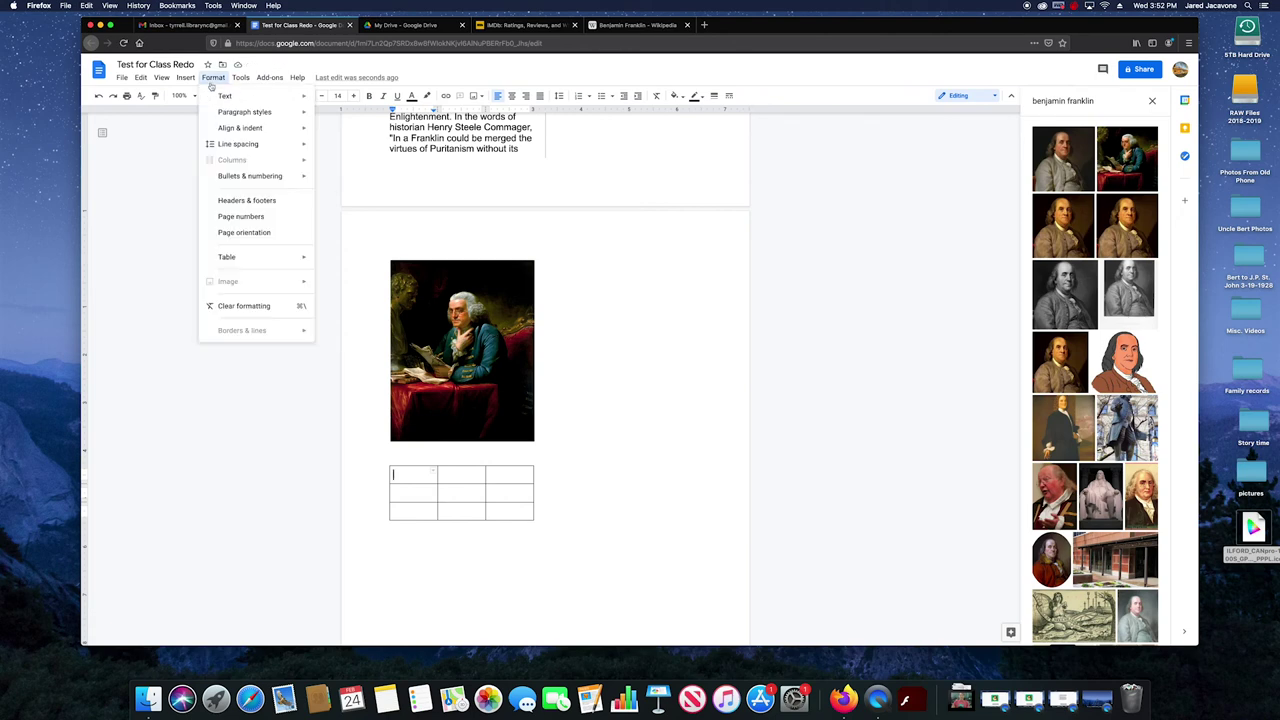
{"action": "mouse_move", "coordinate": [267, 261]}
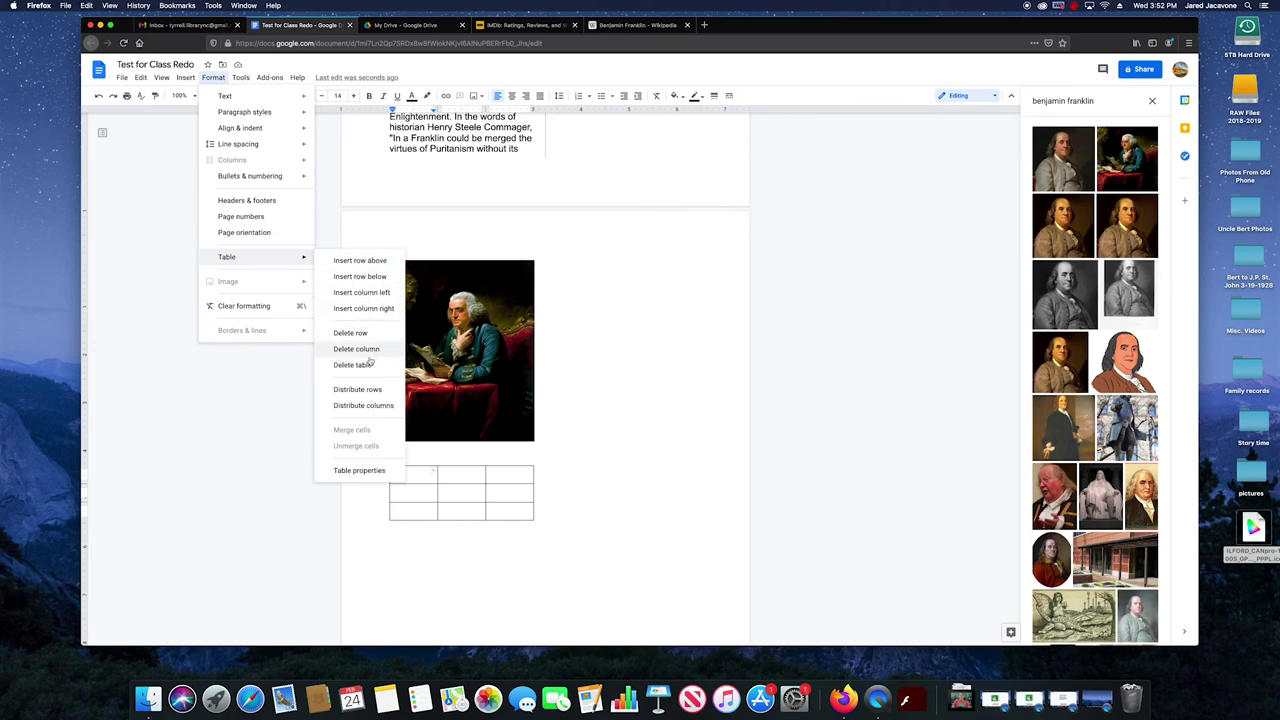
{"action": "left_click", "coordinate": [369, 392]}
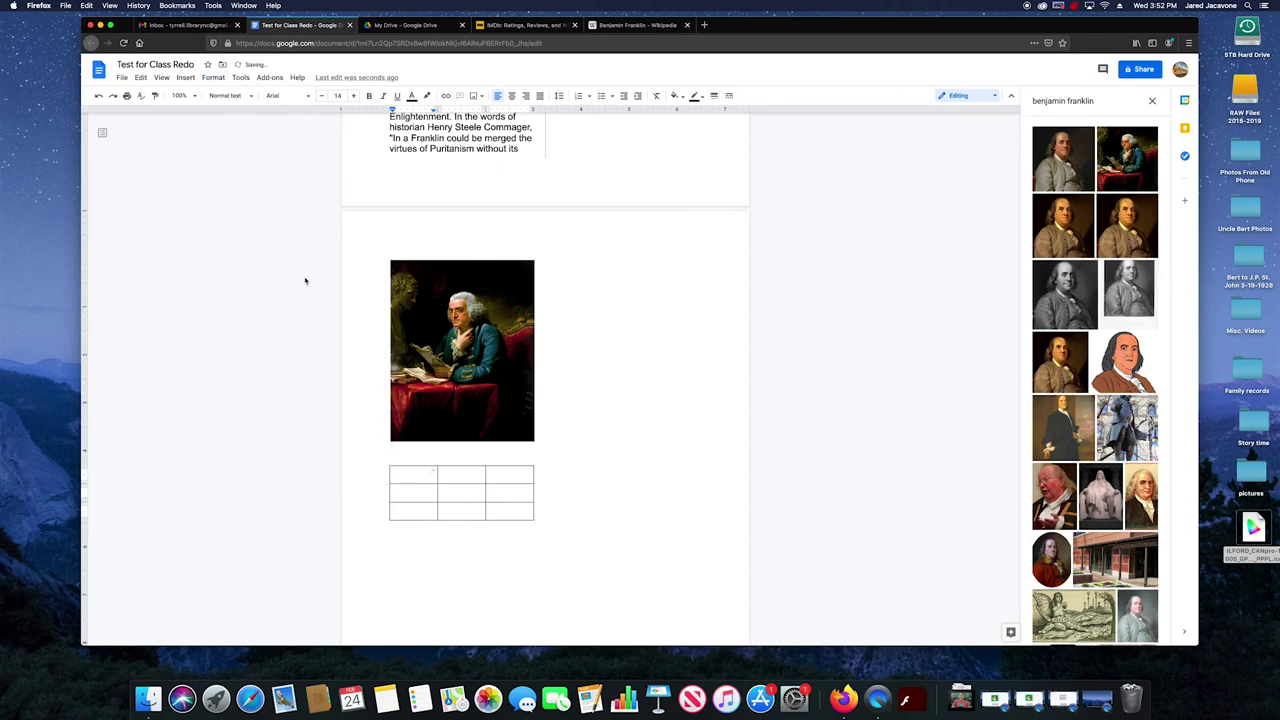
Select the table's first row and merge its three cells into one
{"action": "left_click", "coordinate": [213, 78]}
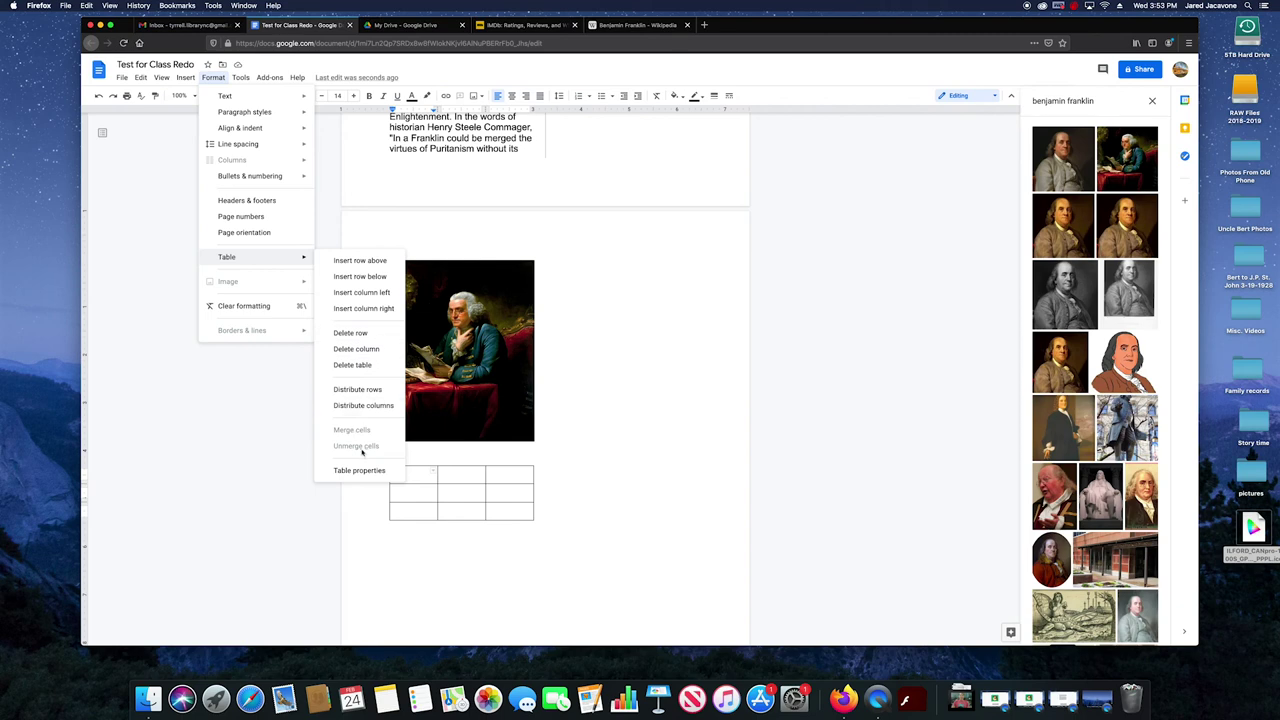
{"action": "left_click", "coordinate": [420, 476]}
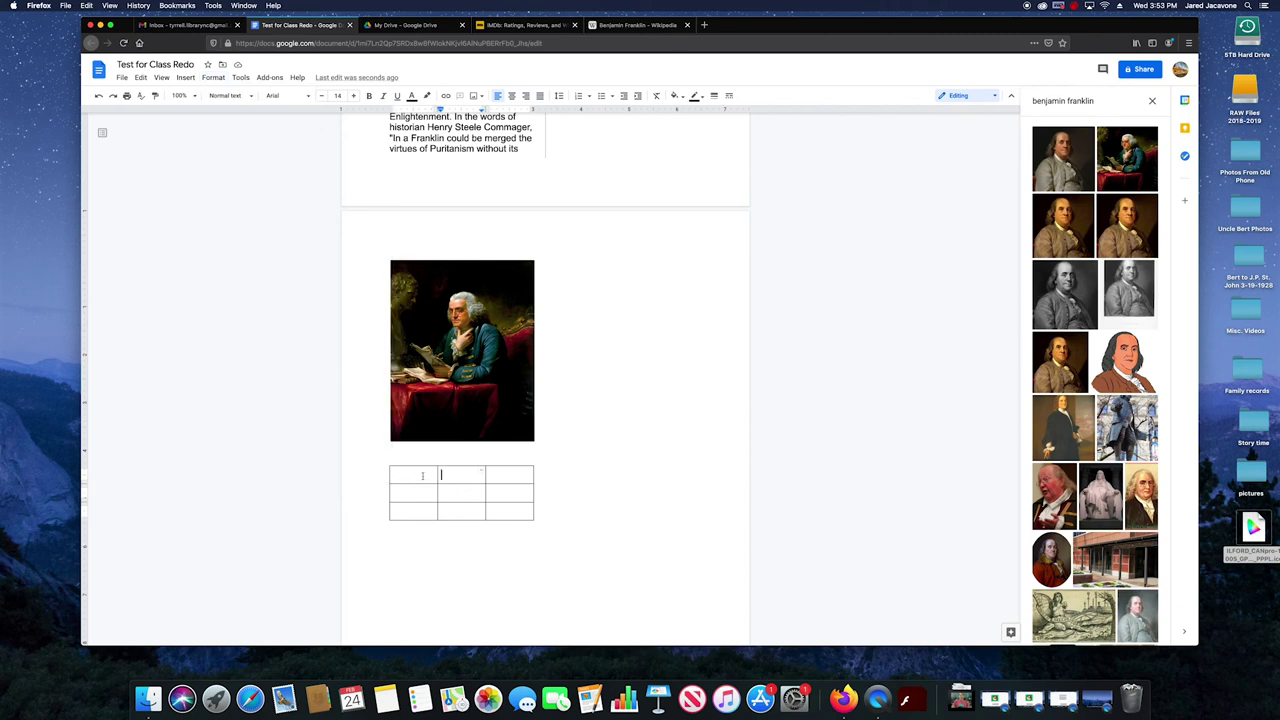
{"action": "left_click_drag", "start_coordinate": [421, 476], "coordinate": [513, 476]}
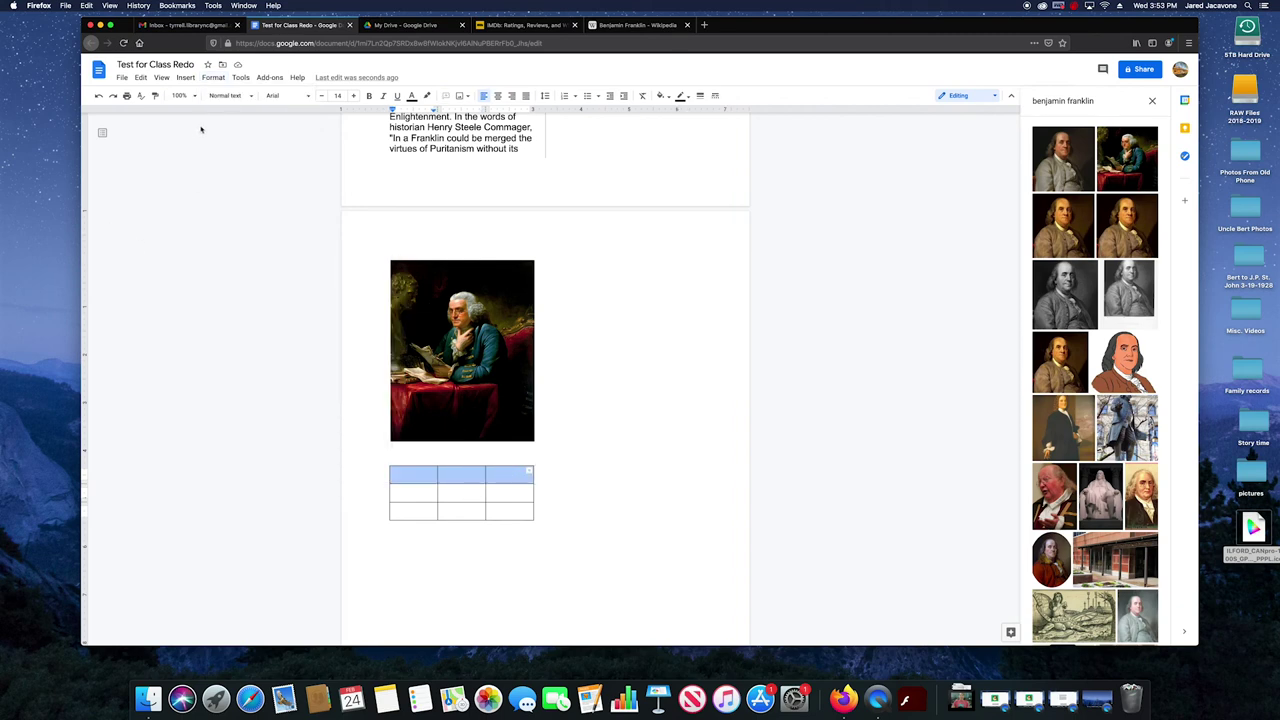
{"action": "left_click", "coordinate": [213, 77]}
{"action": "mouse_move", "coordinate": [271, 258]}
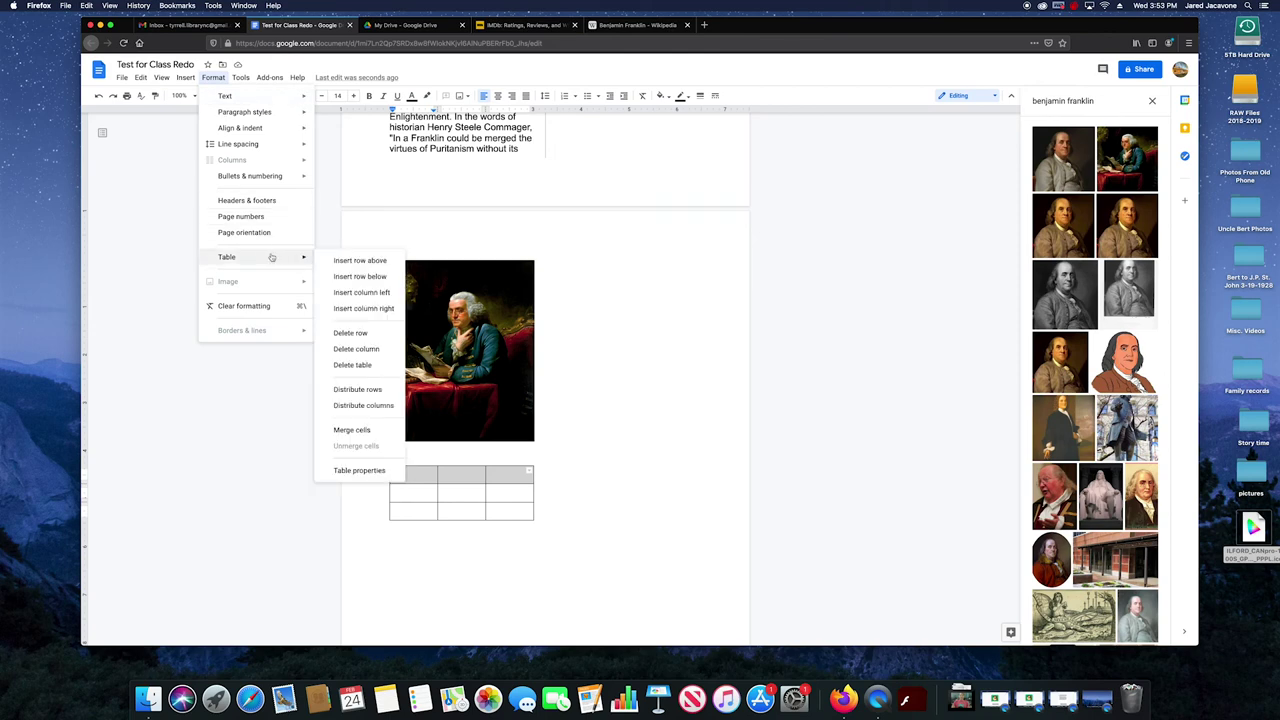
{"action": "left_click", "coordinate": [375, 428]}
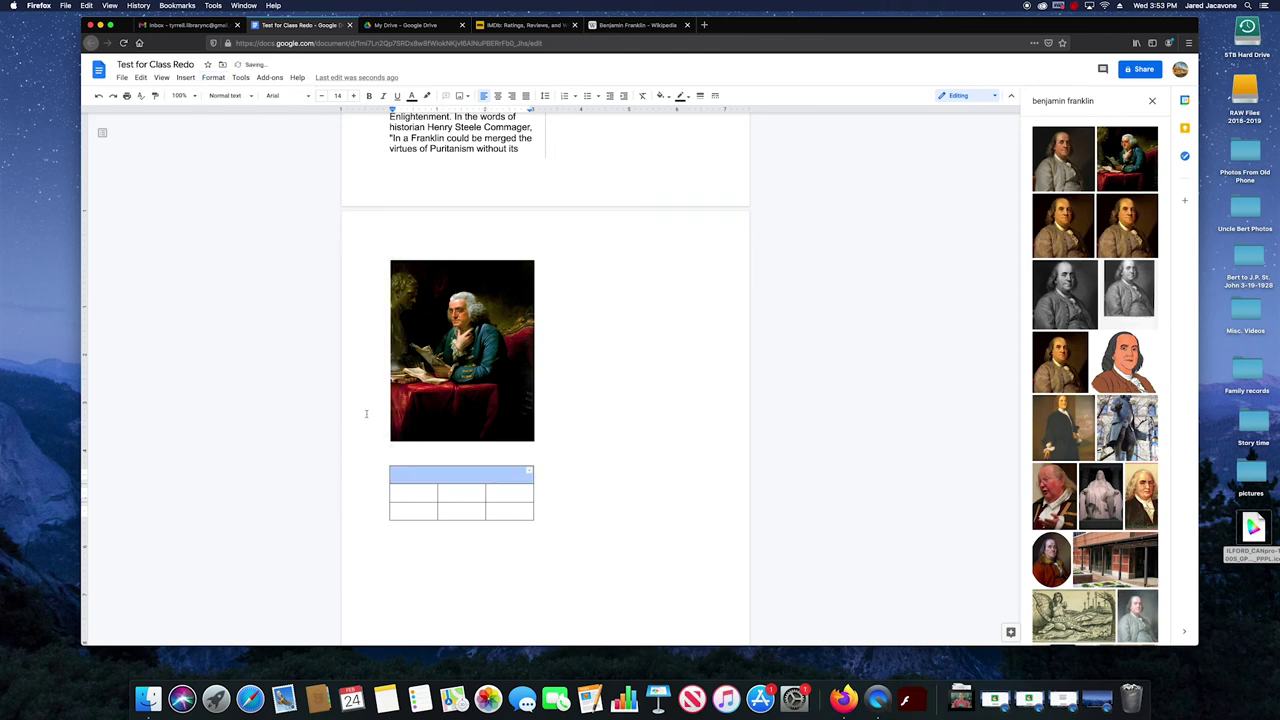
{"action": "left_click", "coordinate": [213, 77]}
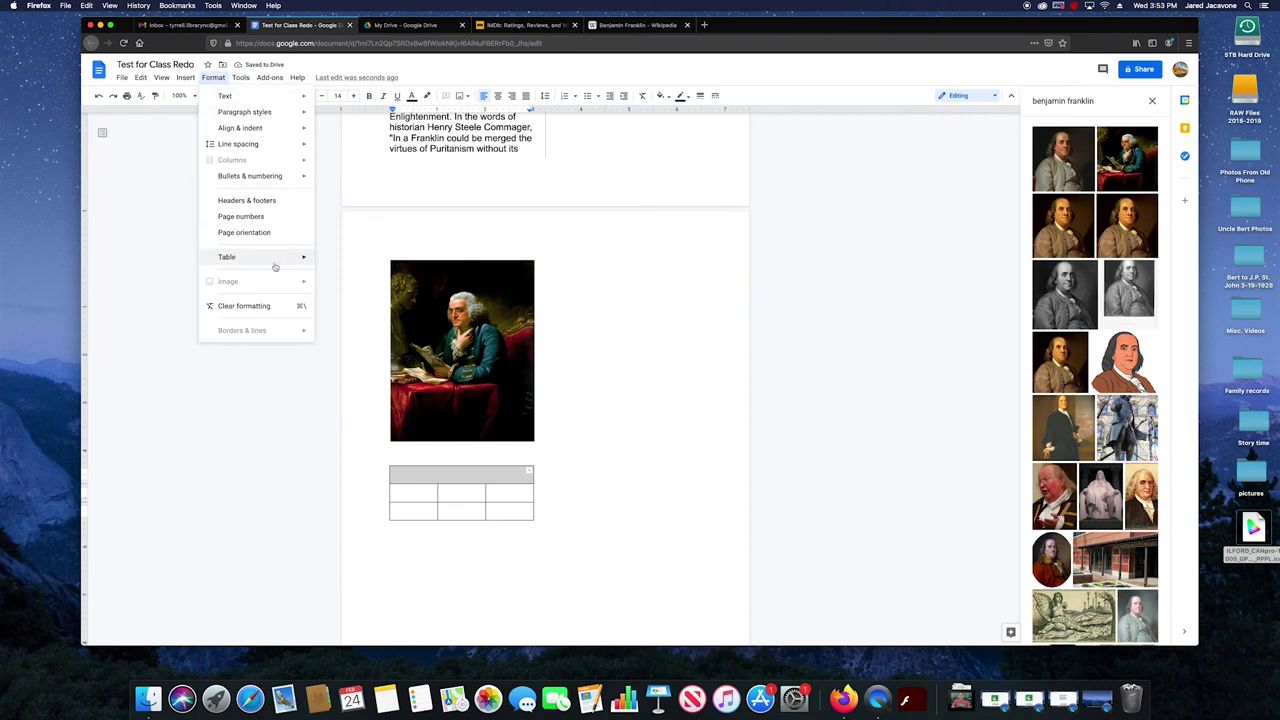
{"action": "mouse_move", "coordinate": [290, 258]}
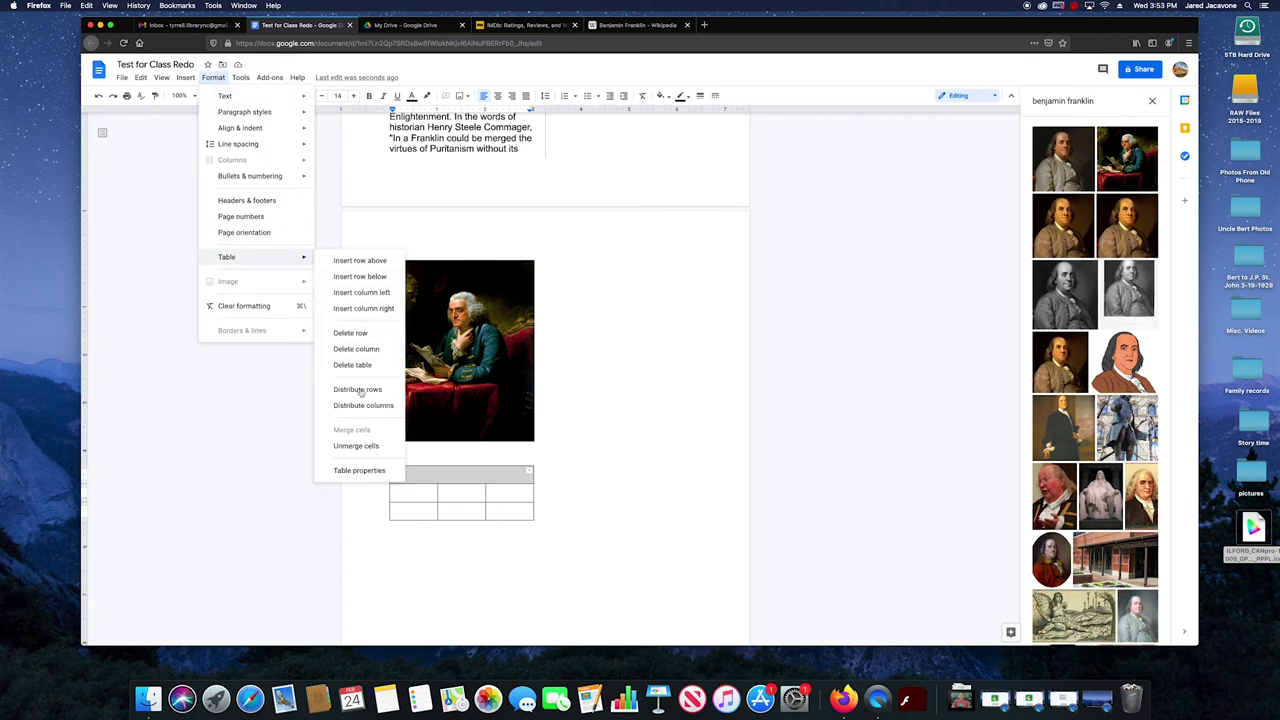
Review Table properties, switching Column width back off and keeping the table left-aligned, then click OK
{"action": "left_click", "coordinate": [360, 471]}
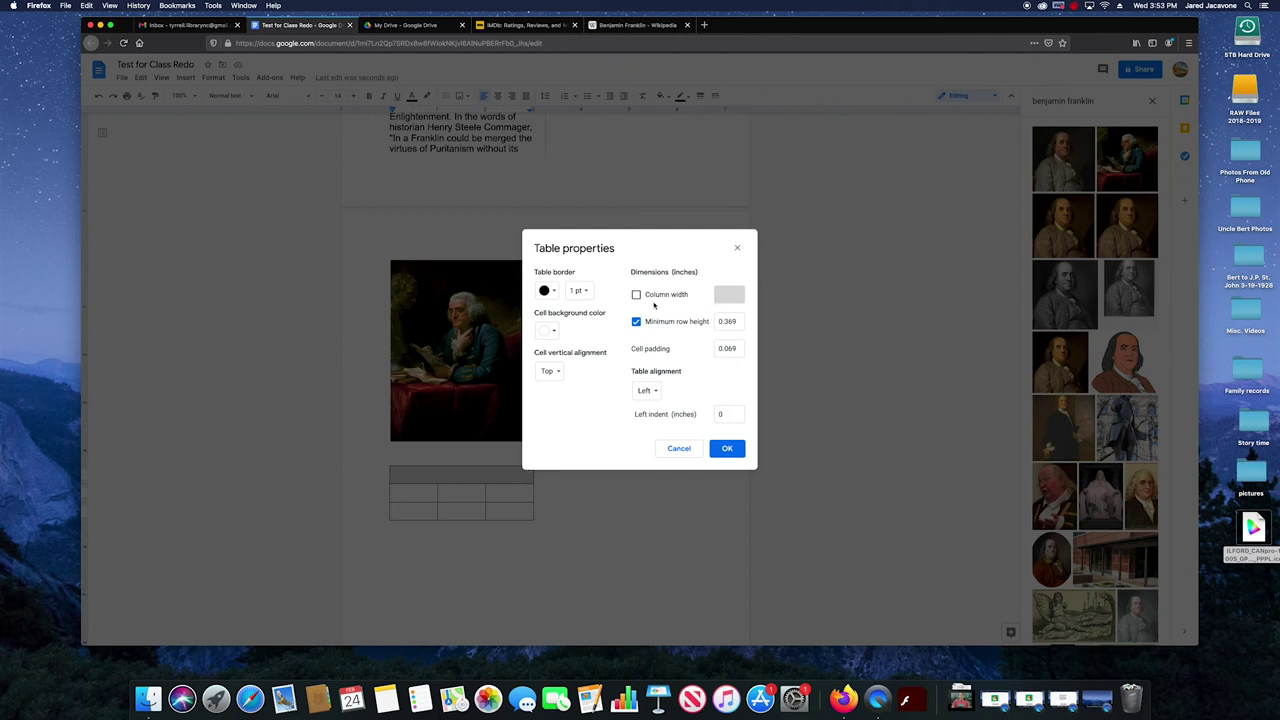
{"action": "left_click", "coordinate": [637, 296]}
{"action": "left_click", "coordinate": [637, 296]}
{"action": "left_click", "coordinate": [658, 391]}
{"action": "left_click", "coordinate": [658, 391]}
{"action": "left_click", "coordinate": [655, 391]}
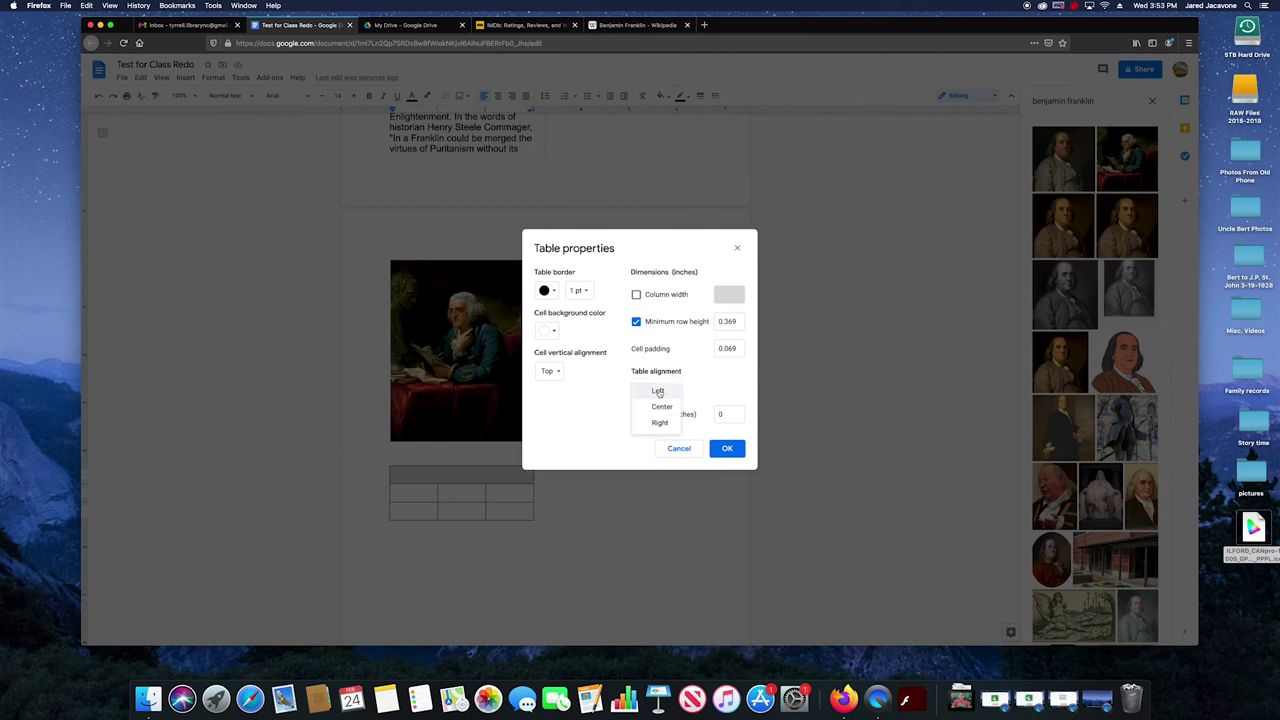
{"action": "left_click", "coordinate": [709, 385]}
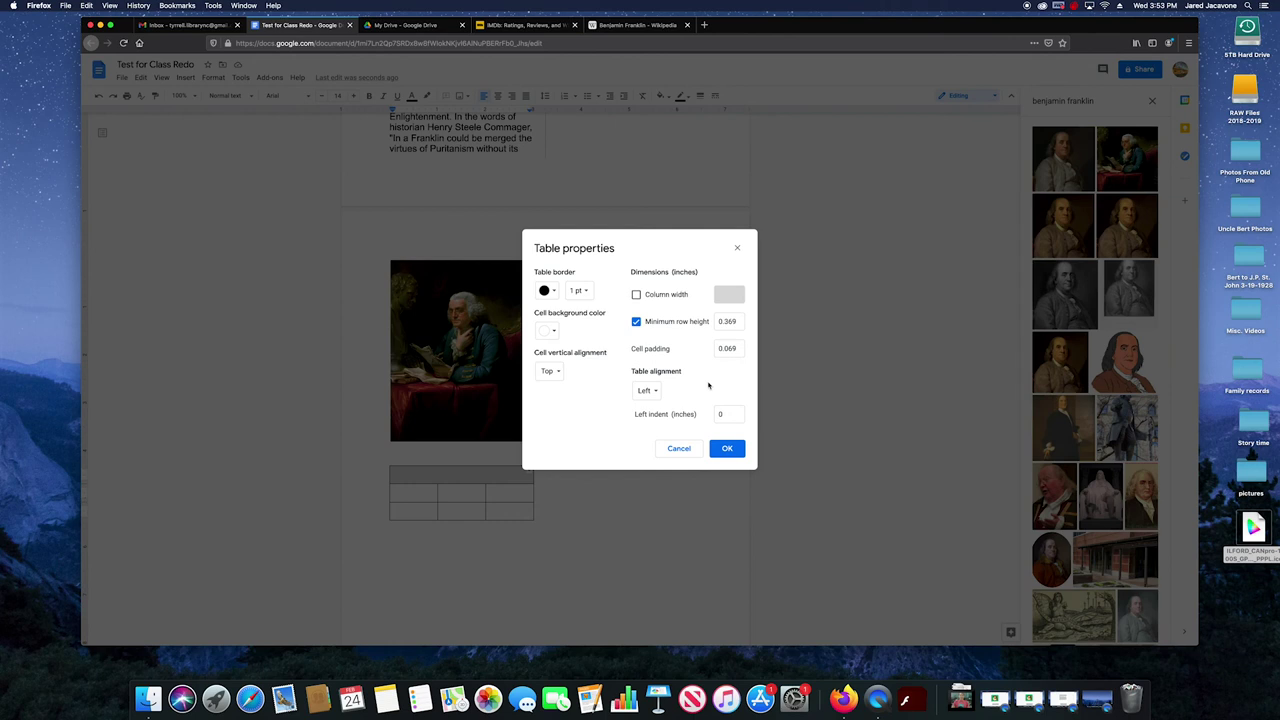
{"action": "left_click", "coordinate": [650, 391]}
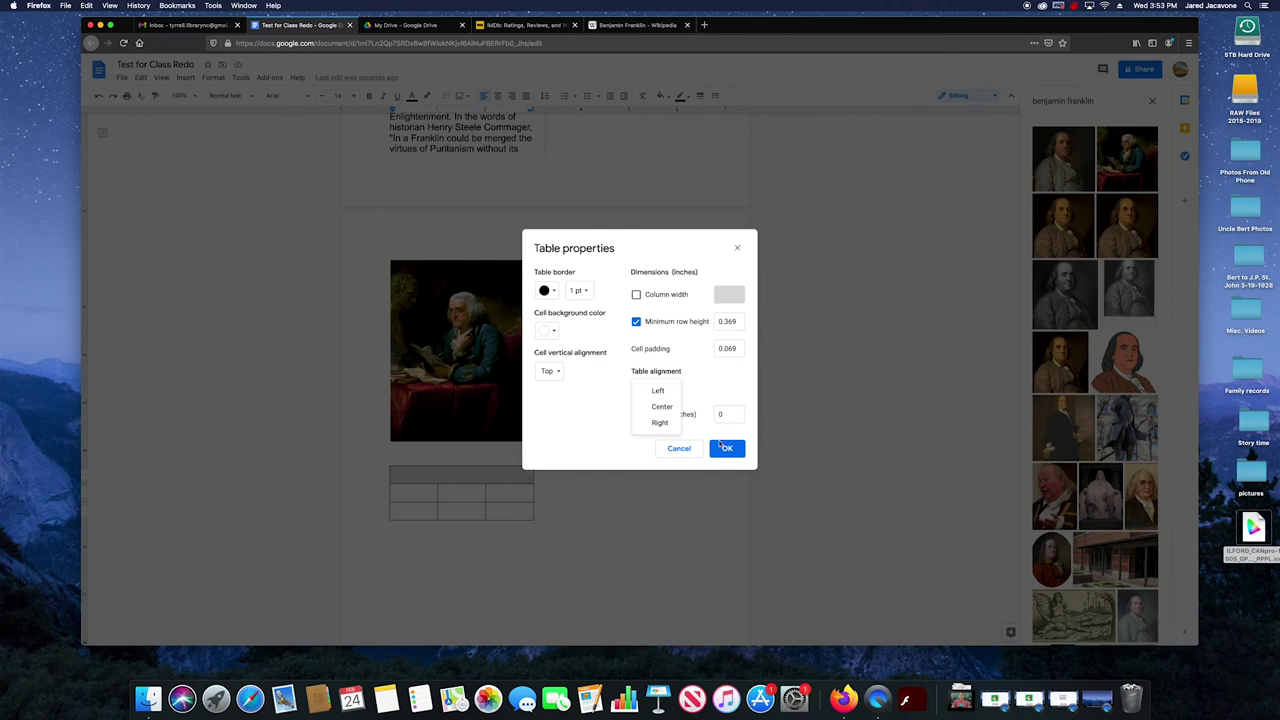
{"action": "left_click", "coordinate": [729, 450]}
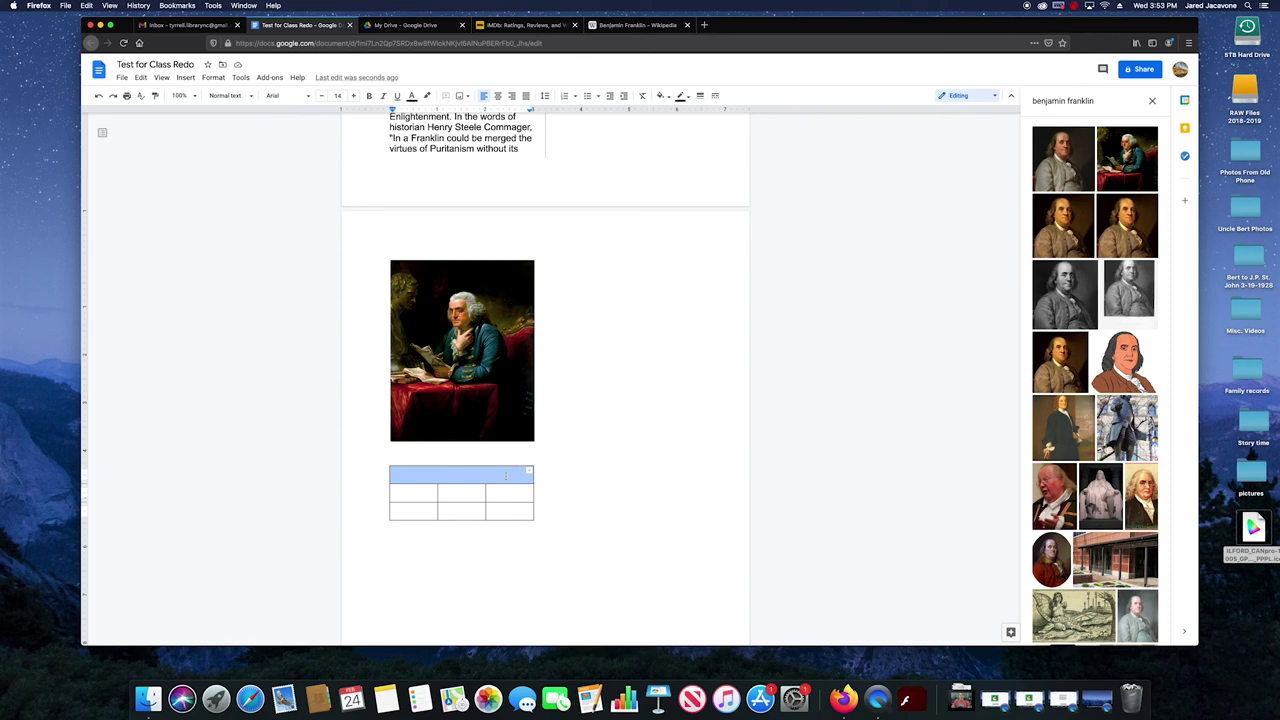
{"action": "left_click", "coordinate": [505, 476]}
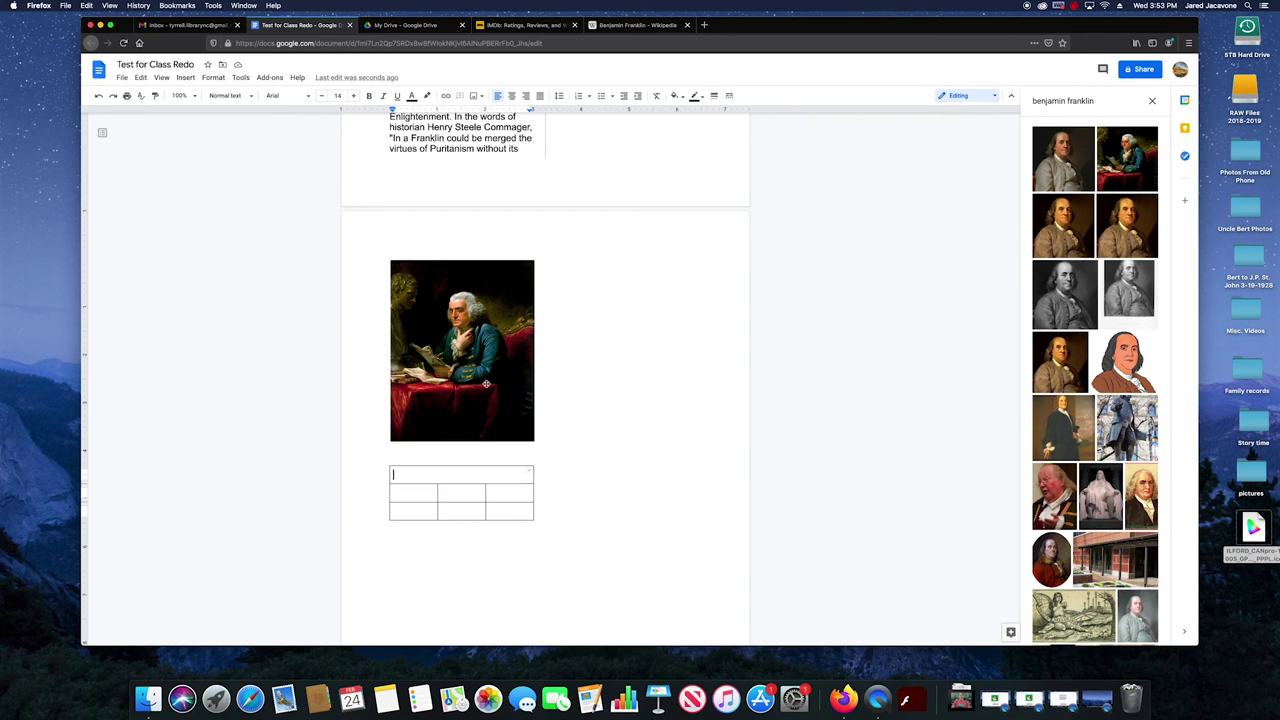
{"action": "left_click", "coordinate": [213, 77]}
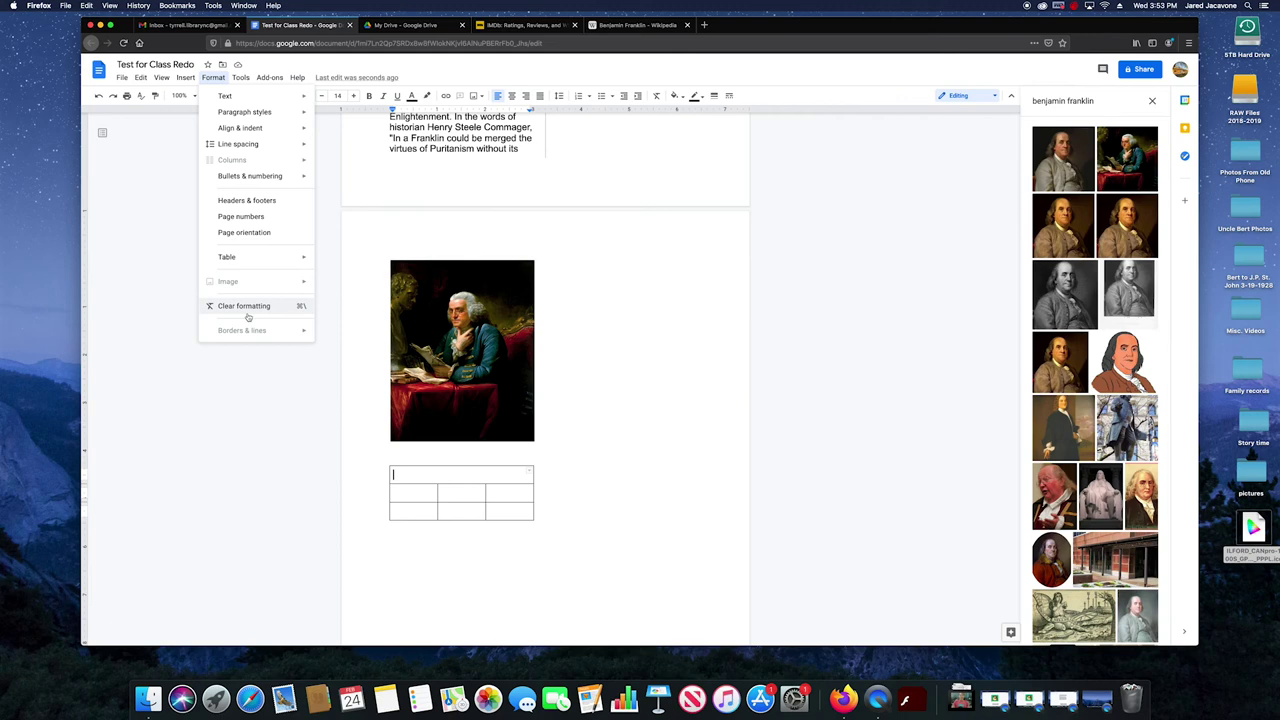
{"action": "left_click", "coordinate": [436, 289]}
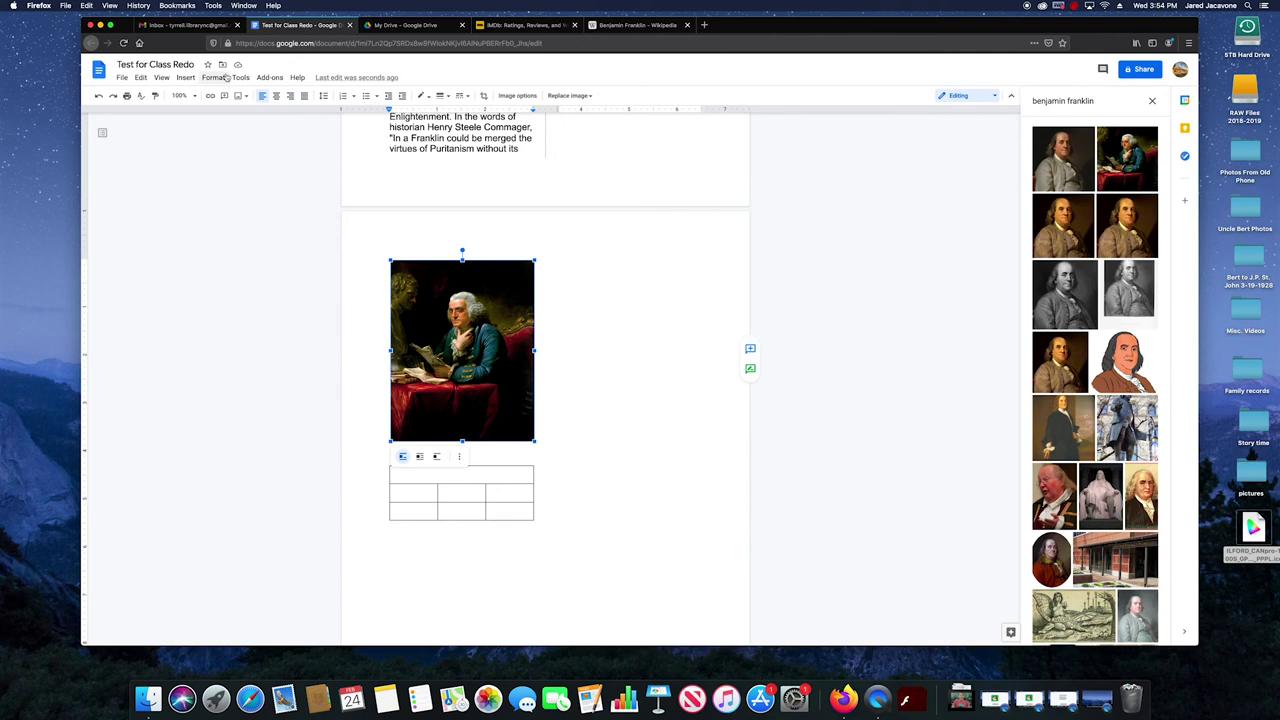
{"action": "left_click", "coordinate": [215, 78]}
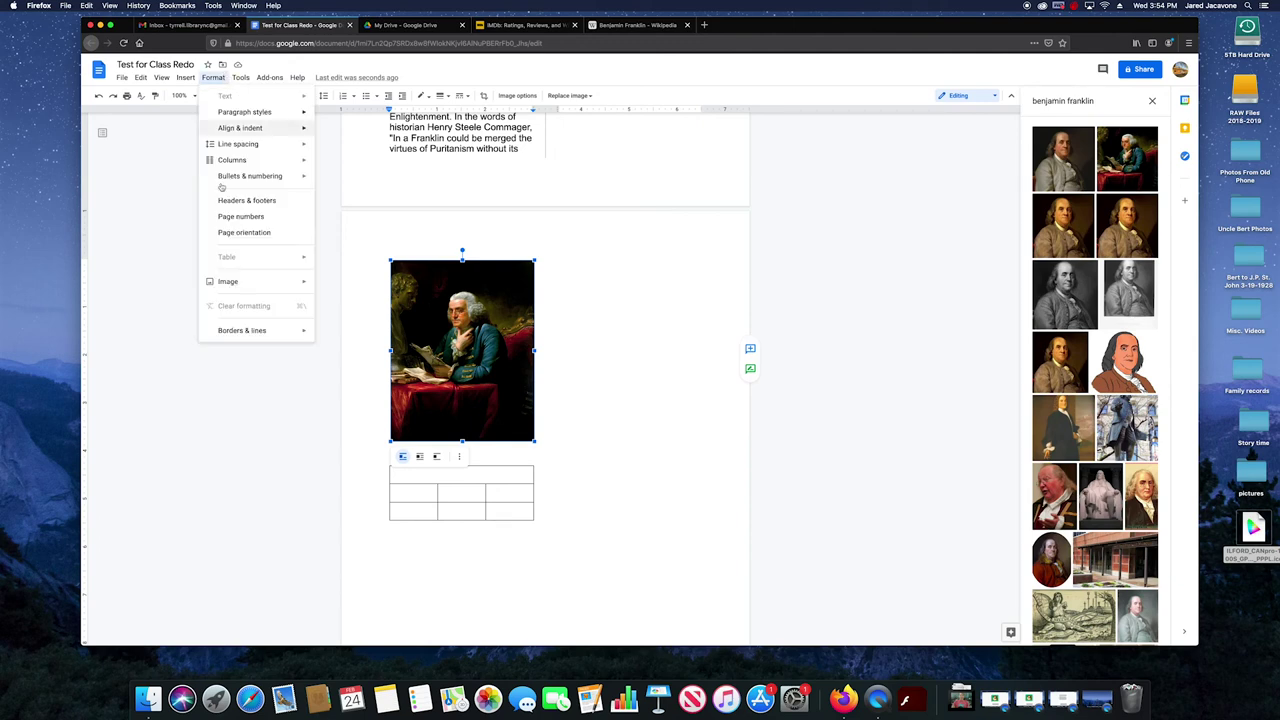
{"action": "mouse_move", "coordinate": [270, 333]}
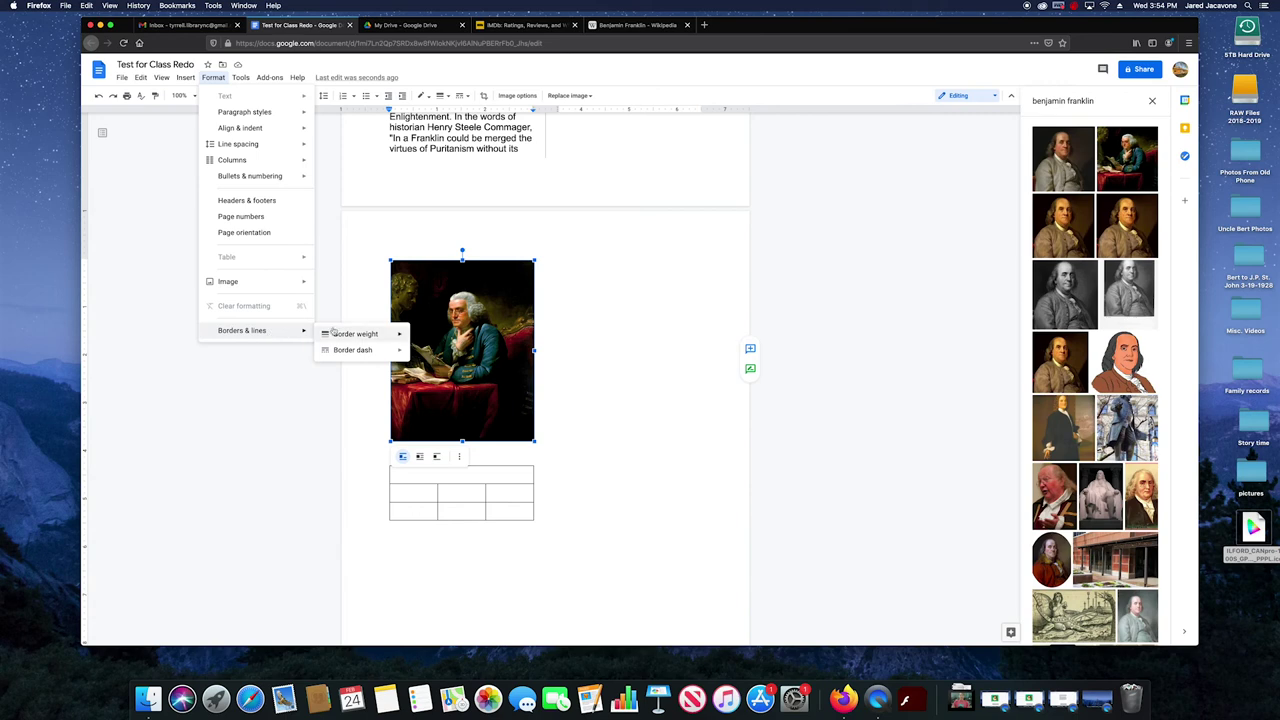
{"action": "mouse_move", "coordinate": [366, 333]}
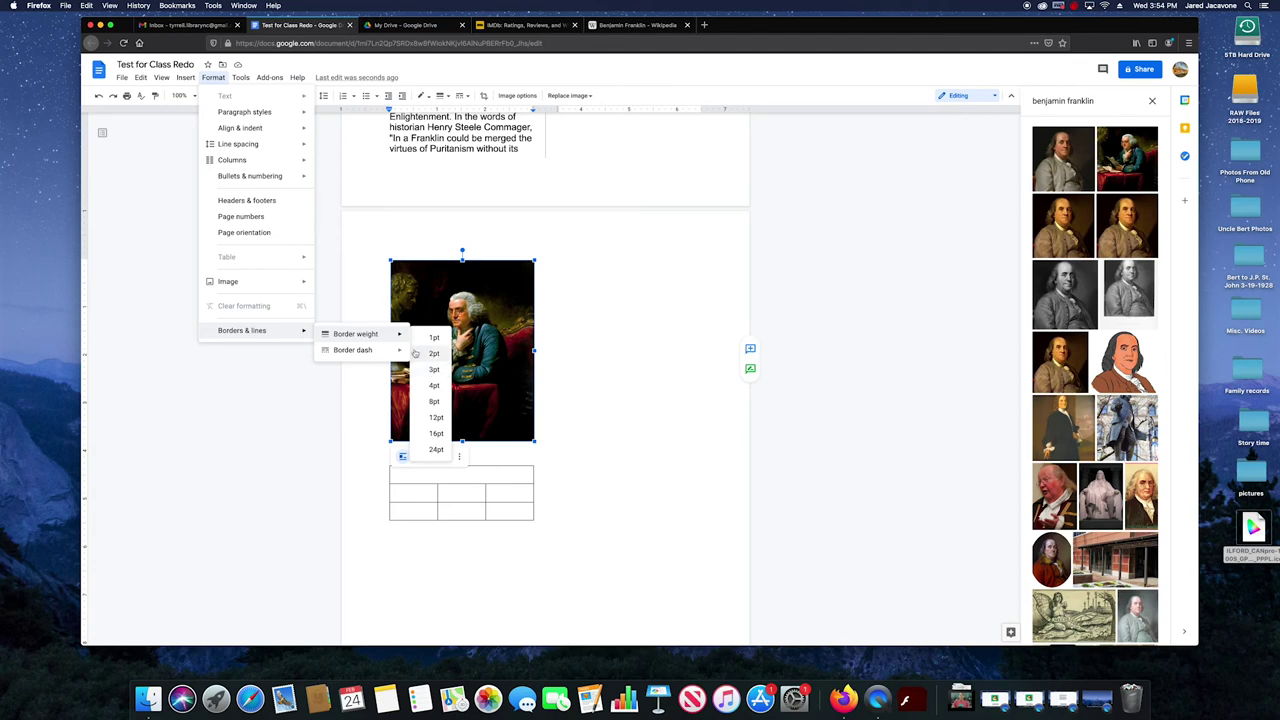
{"action": "mouse_move", "coordinate": [399, 352]}
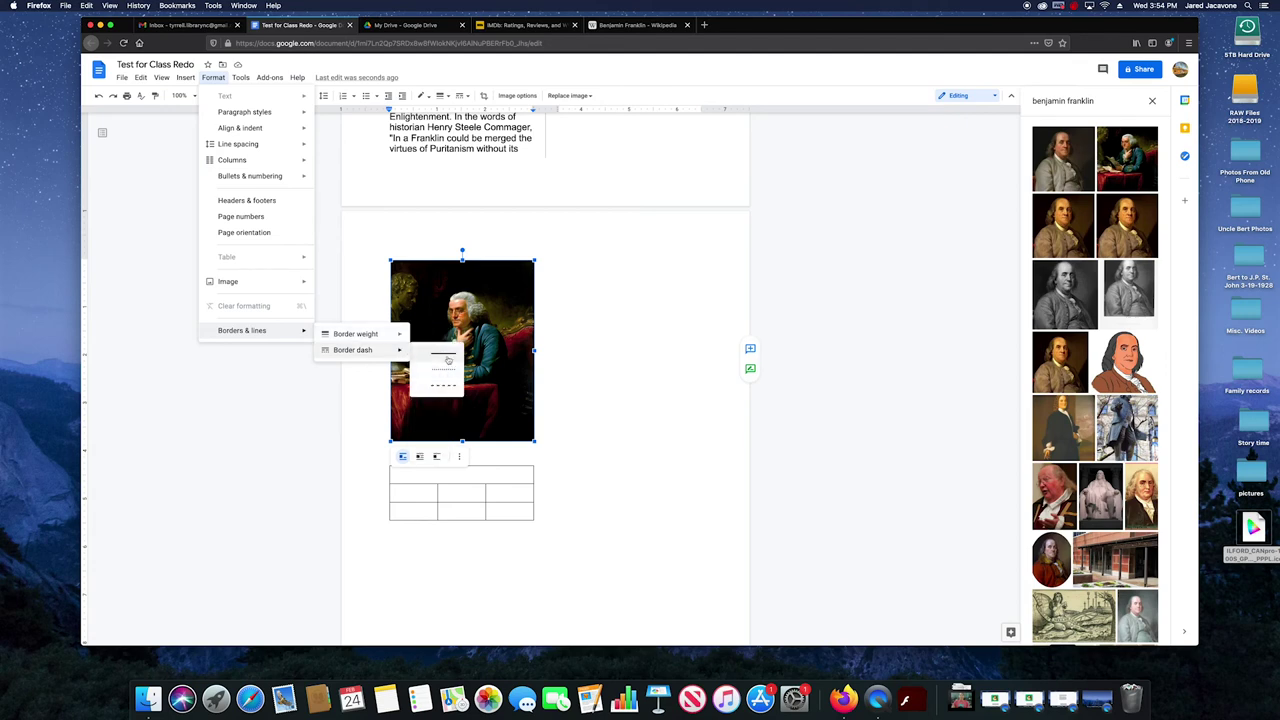
{"action": "left_click", "coordinate": [470, 322]}
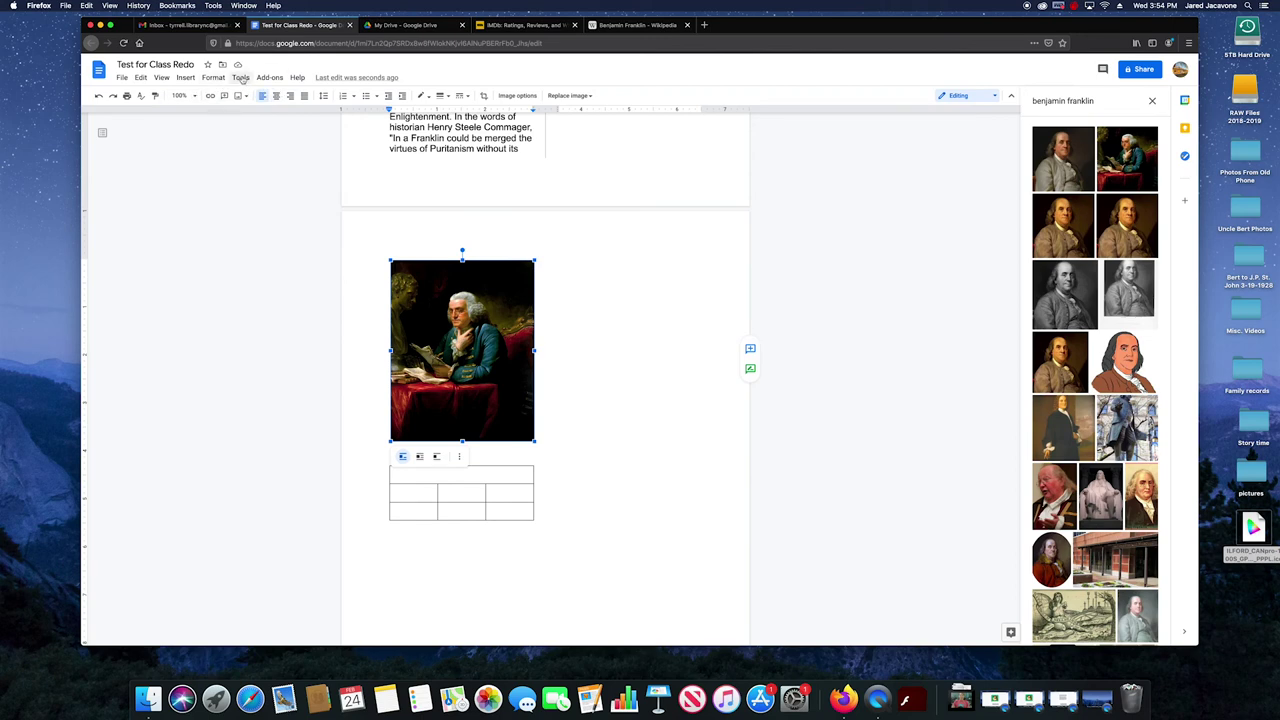
{"action": "left_click", "coordinate": [214, 78]}
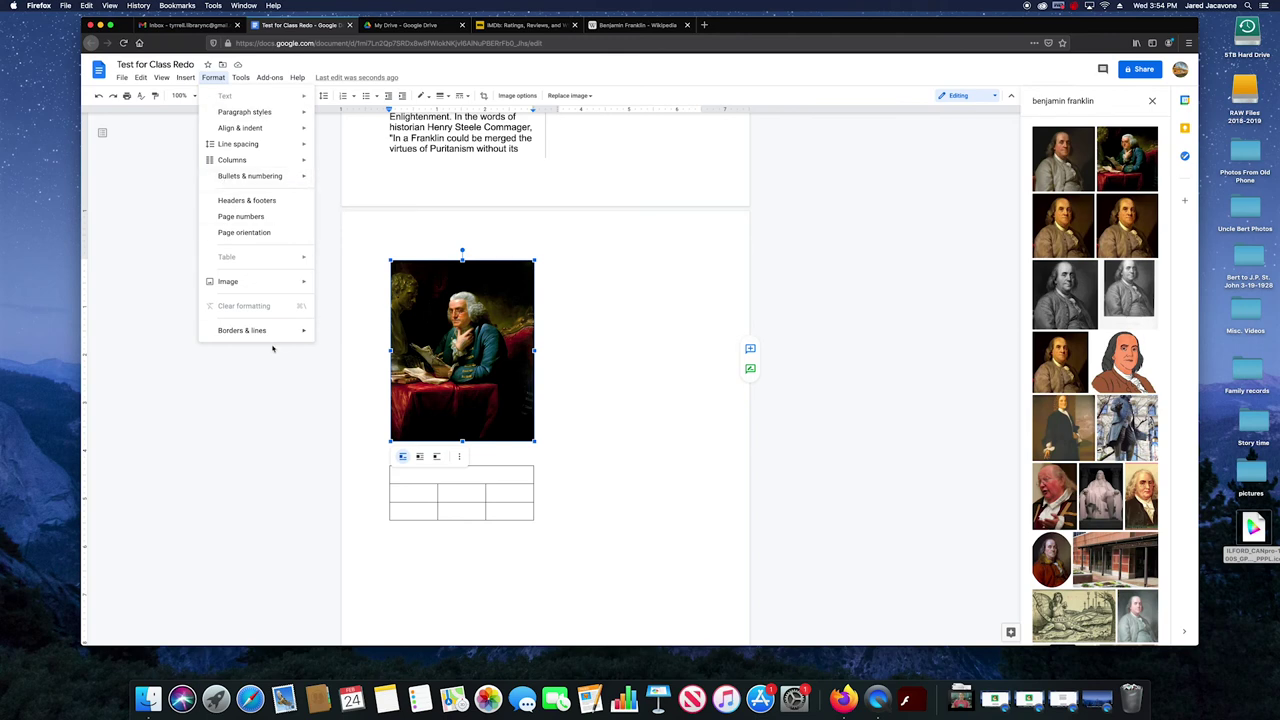
Run the Spelling and grammar check, which reports 'Document looks good', then dismiss the result
{"action": "left_click", "coordinate": [240, 78]}
{"action": "left_click", "coordinate": [239, 79]}
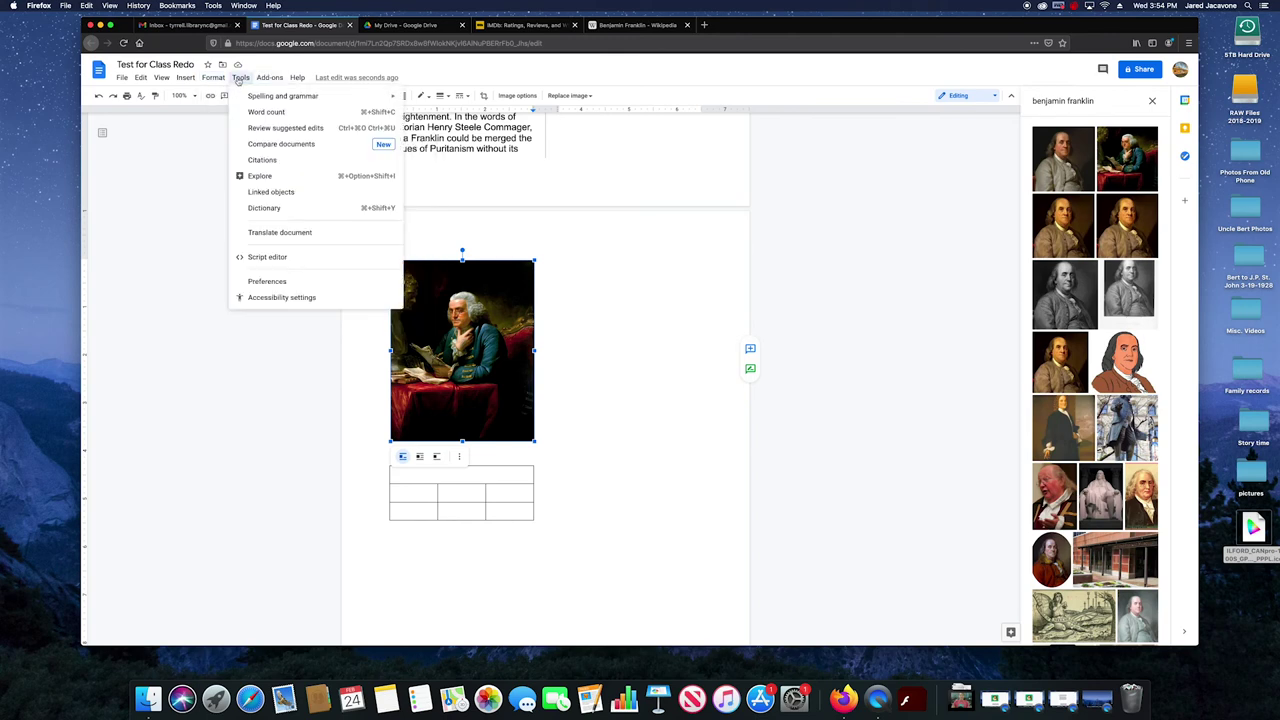
{"action": "mouse_move", "coordinate": [278, 98]}
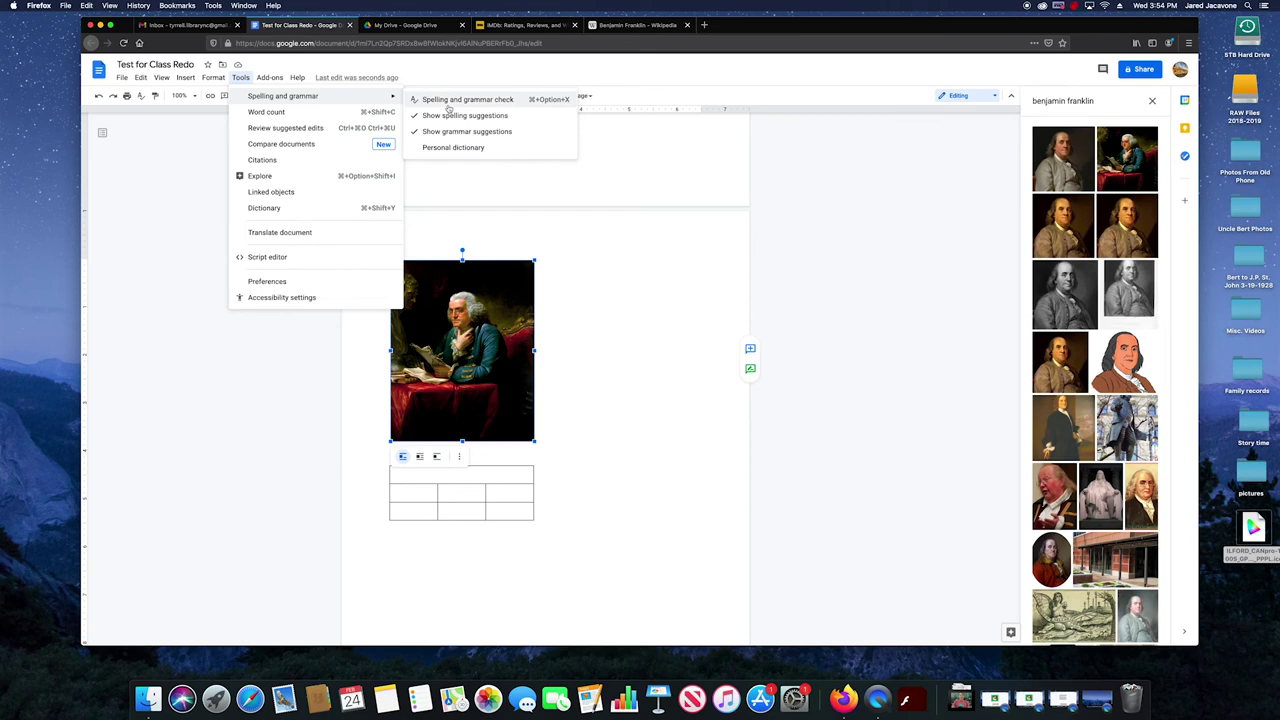
{"action": "left_click", "coordinate": [475, 104]}
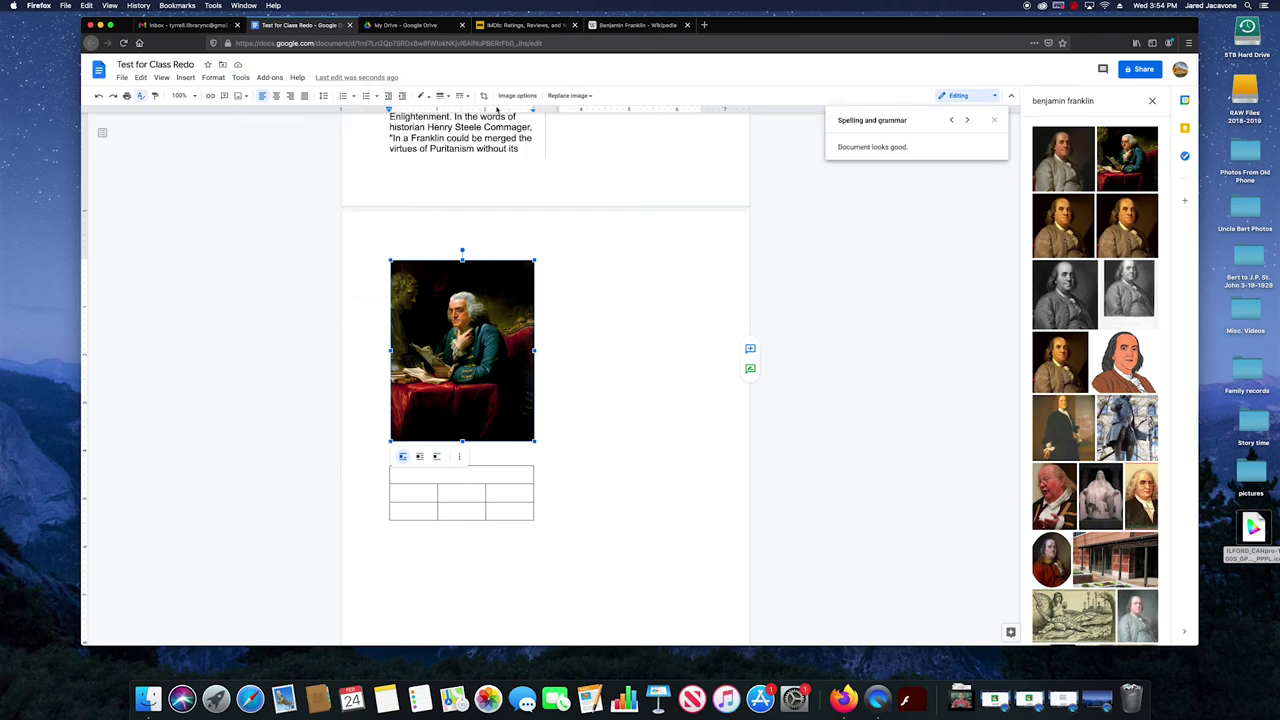
{"action": "left_click", "coordinate": [241, 77]}
{"action": "mouse_move", "coordinate": [345, 98]}
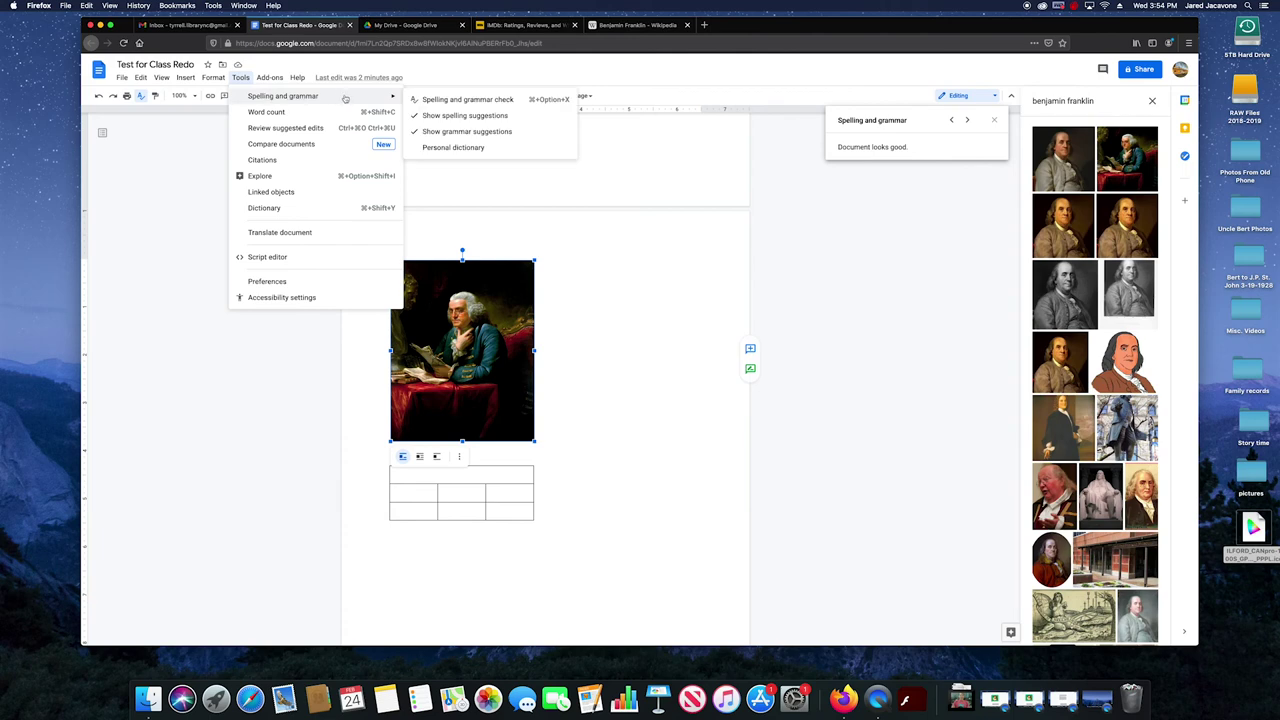
{"action": "left_click", "coordinate": [460, 115]}
{"action": "scroll", "coordinate": [725, 197], "scroll_direction": "down", "scroll_amount": 1}
{"action": "scroll", "coordinate": [725, 197], "scroll_direction": "up", "scroll_amount": 5}
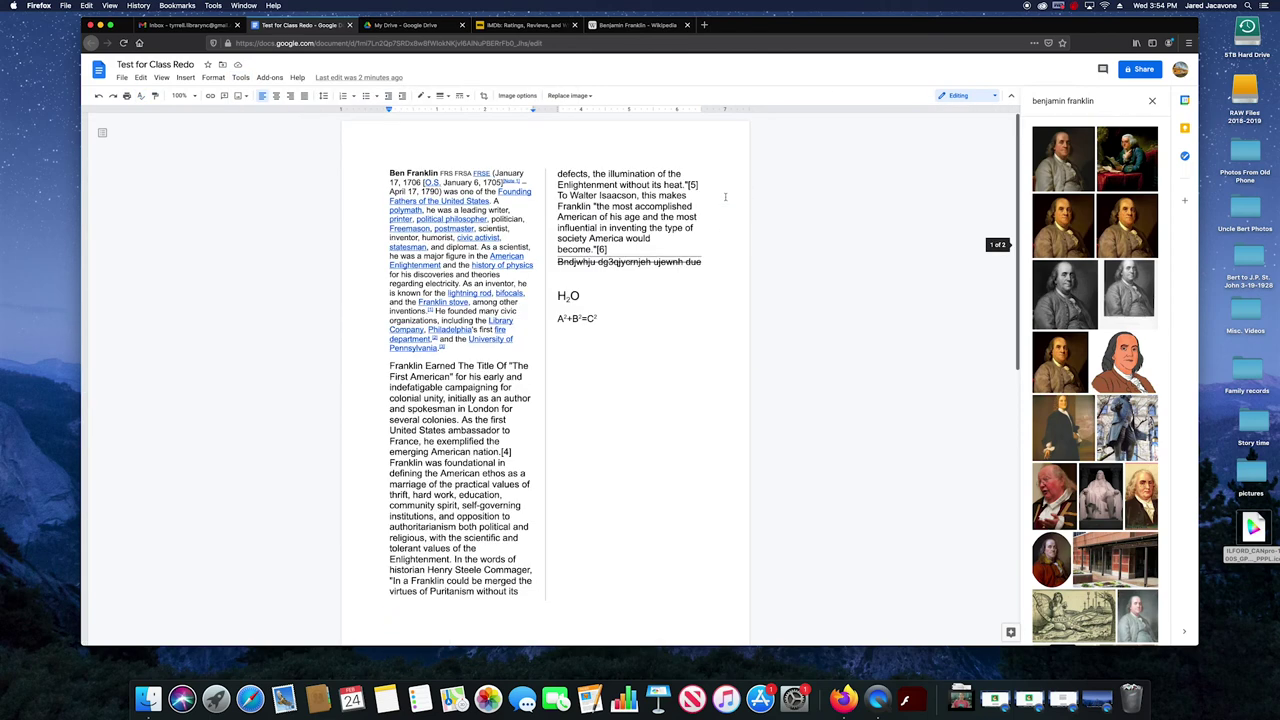
{"action": "left_click", "coordinate": [122, 77]}
{"action": "left_click", "coordinate": [122, 77]}
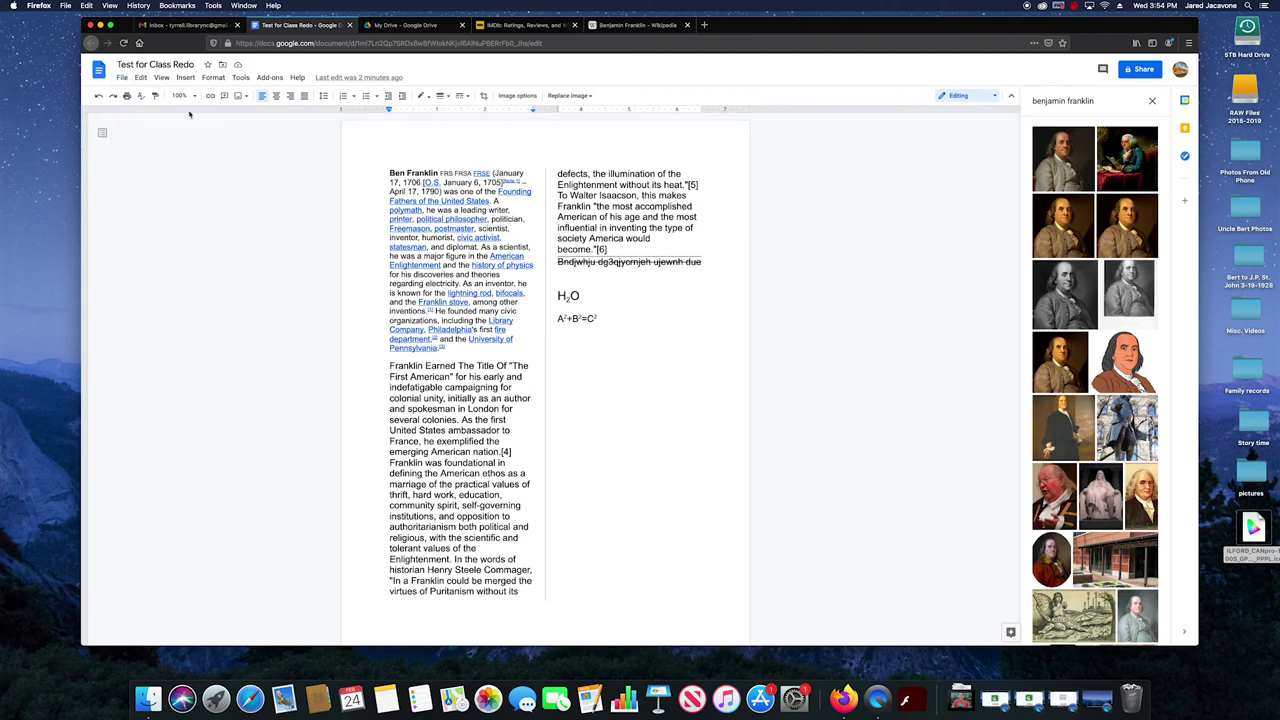
{"action": "left_click", "coordinate": [140, 96]}
{"action": "left_click", "coordinate": [241, 78]}
{"action": "mouse_move", "coordinate": [262, 95]}
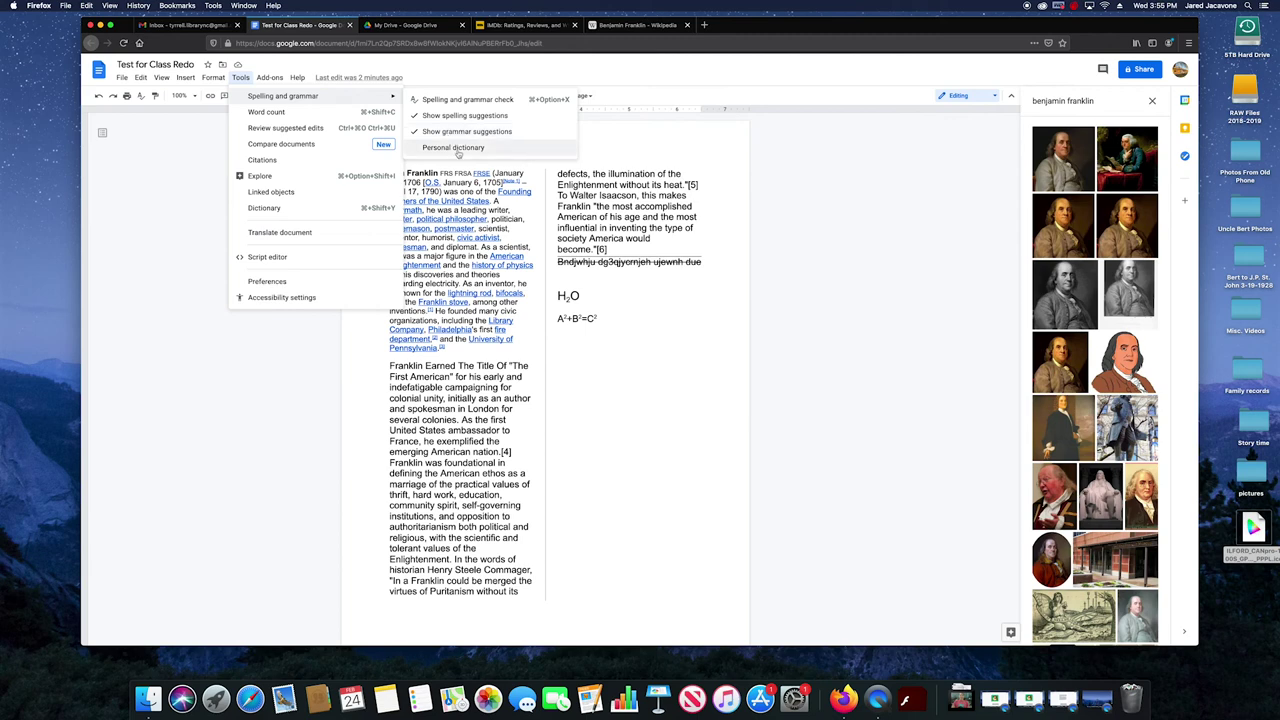
{"action": "left_click", "coordinate": [458, 150]}
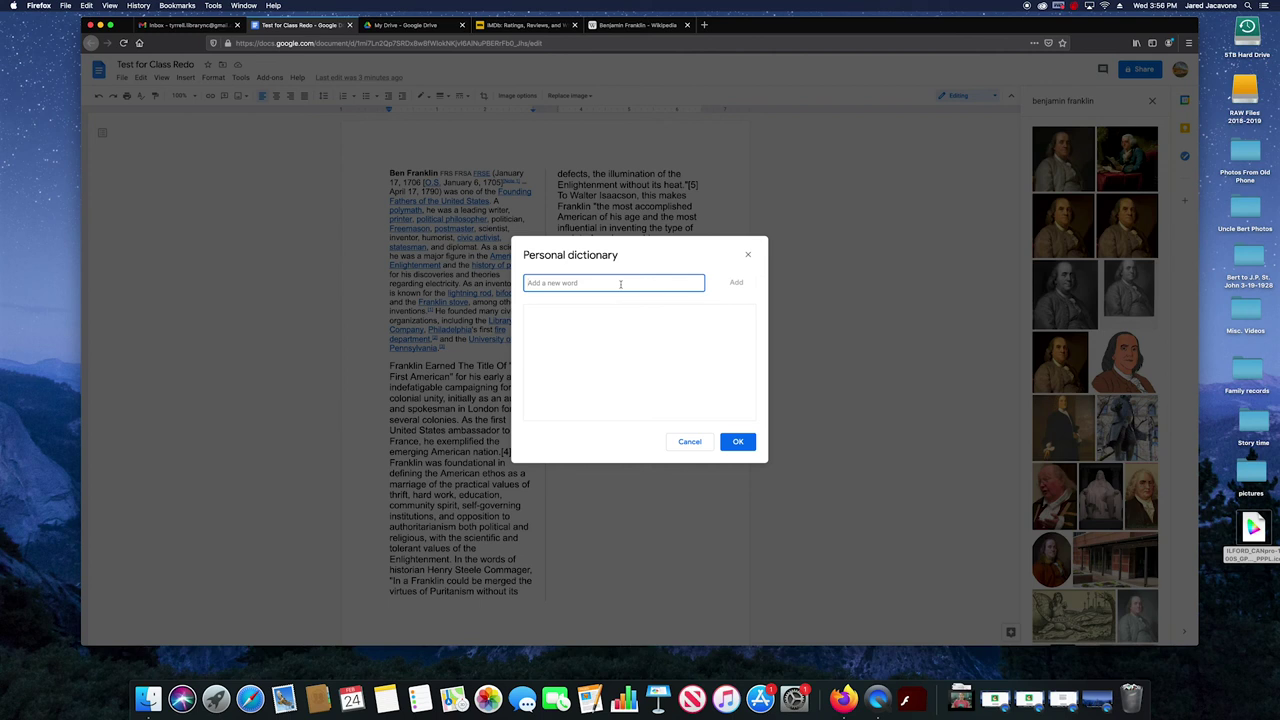
{"action": "left_click", "coordinate": [747, 254]}
{"action": "left_click", "coordinate": [213, 77]}
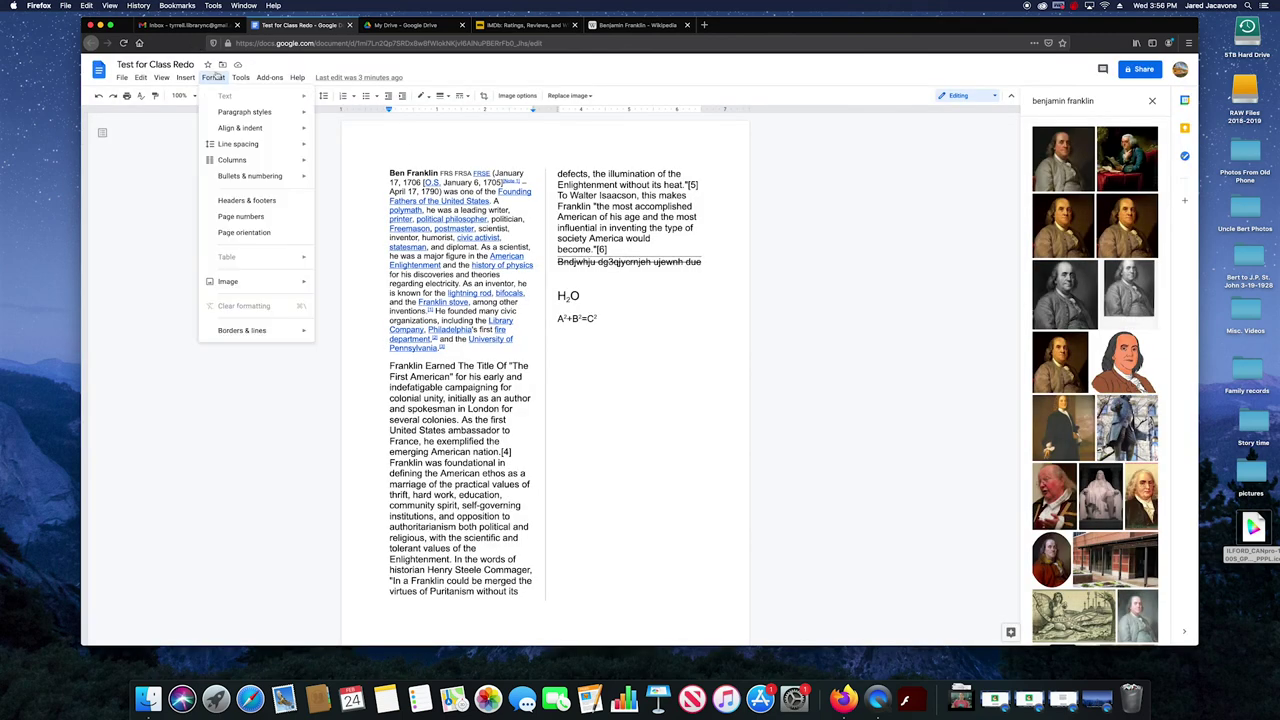
Turn on 'Display word count while typing' so a live 0-word counter appears
{"action": "mouse_move", "coordinate": [241, 77]}
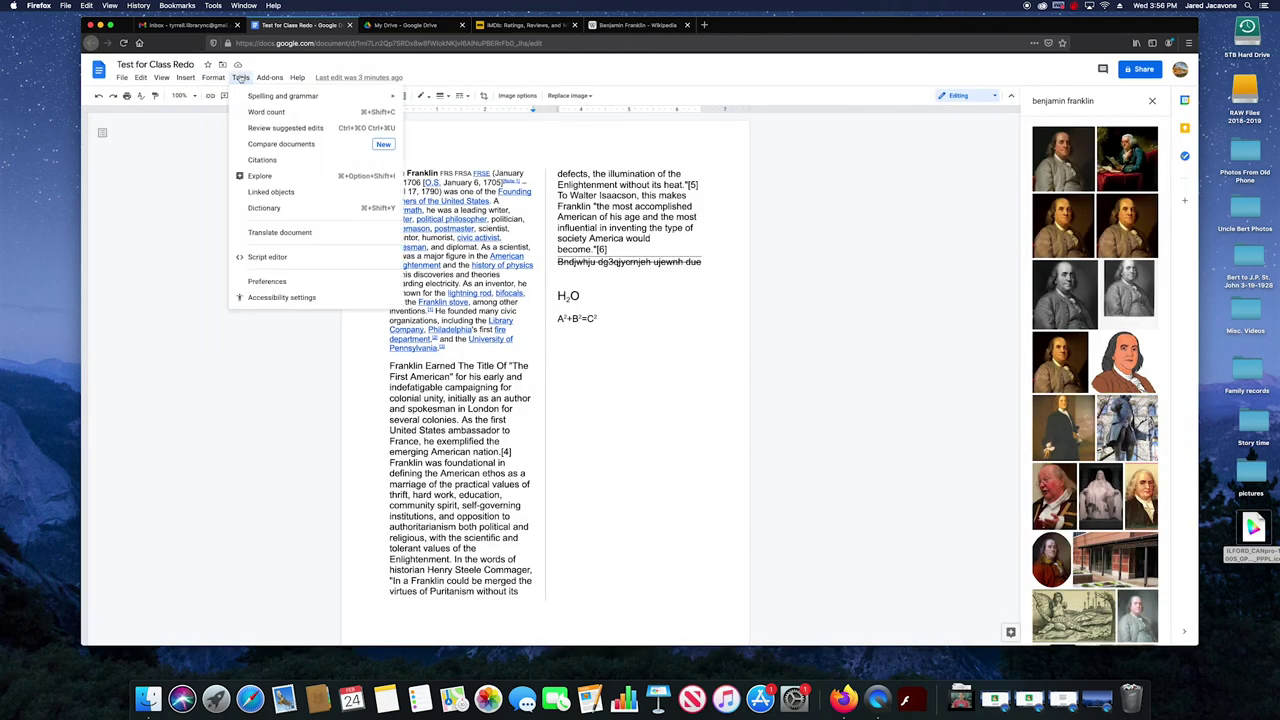
{"action": "left_click", "coordinate": [262, 111]}
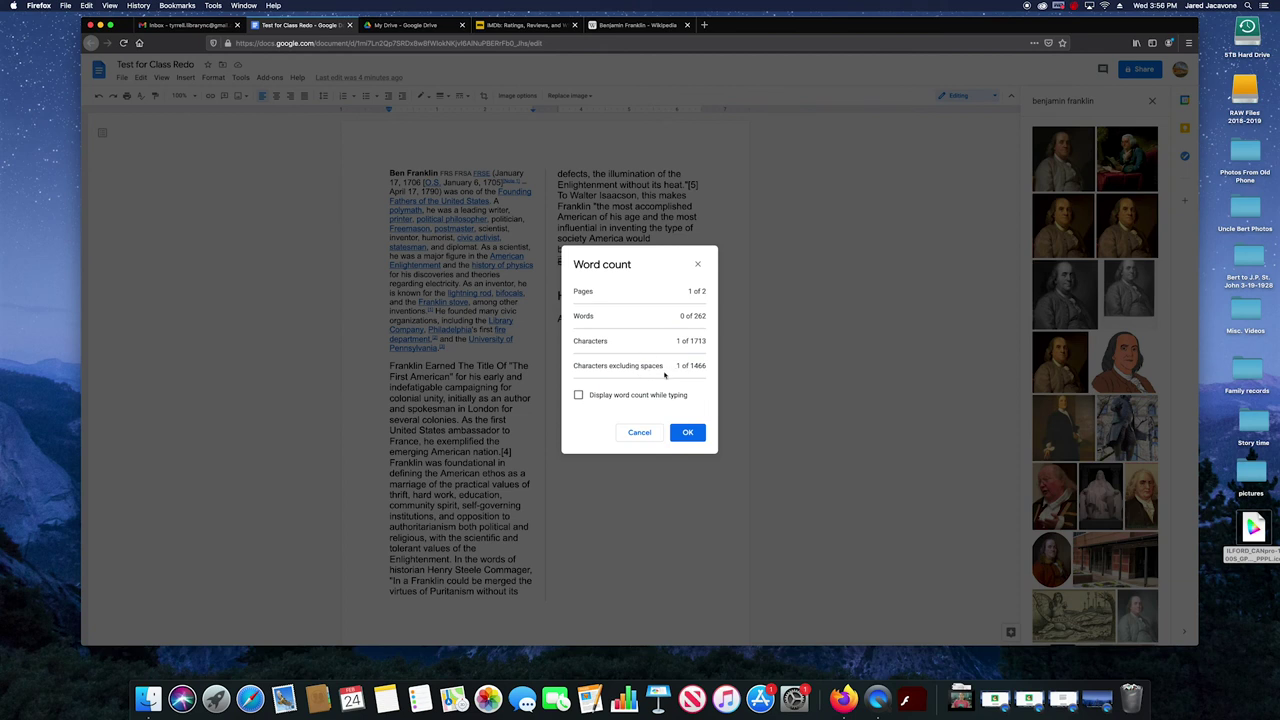
{"action": "left_click", "coordinate": [578, 395]}
{"action": "left_click", "coordinate": [685, 432]}
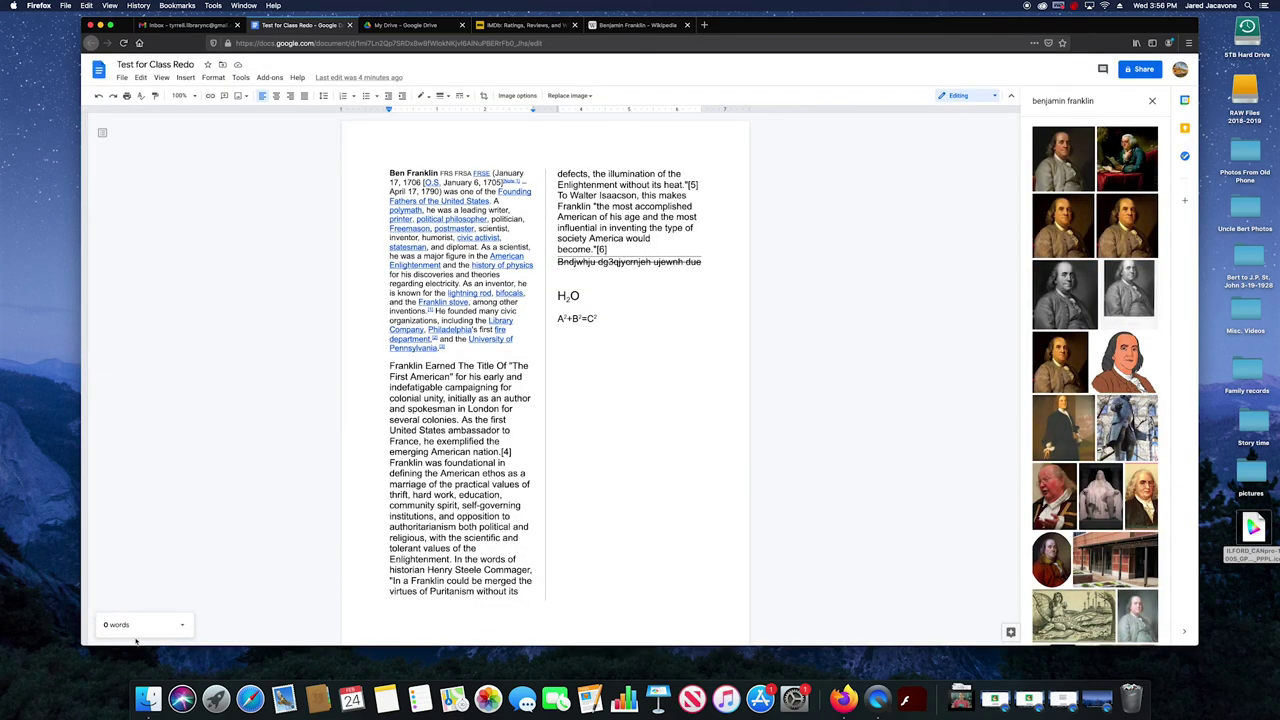
{"action": "left_click", "coordinate": [171, 632]}
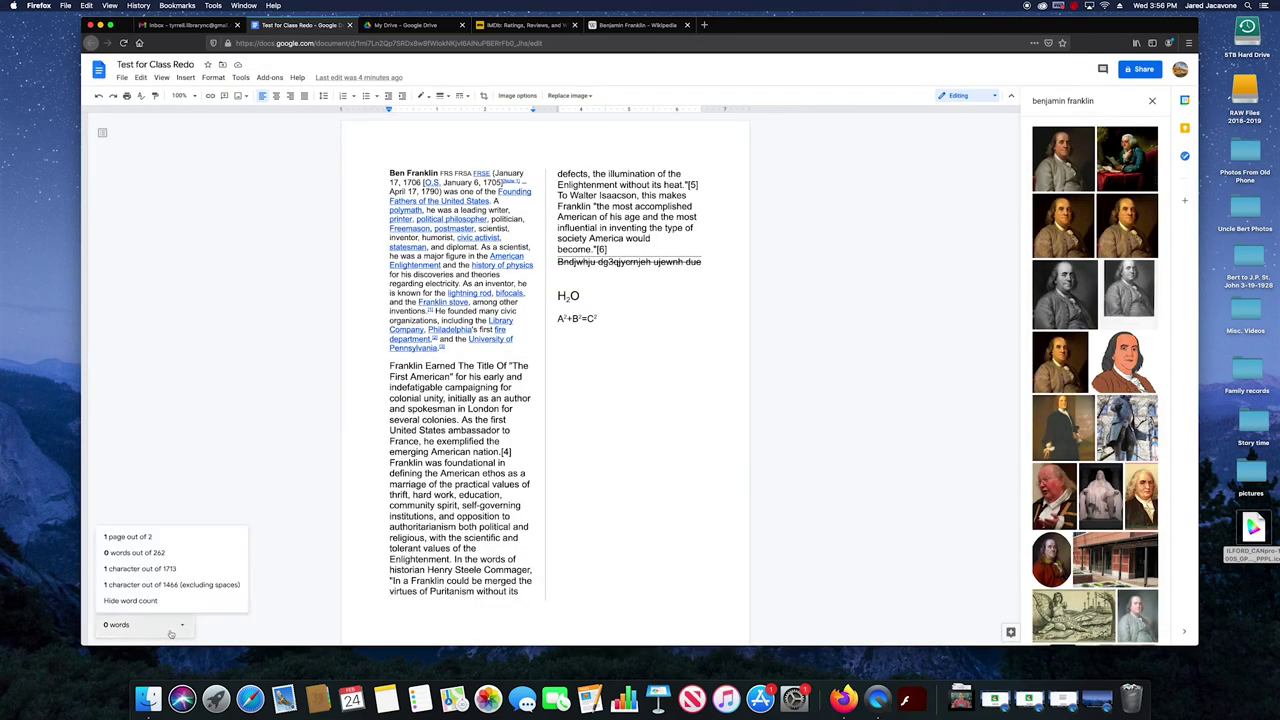
{"action": "left_click", "coordinate": [181, 632]}
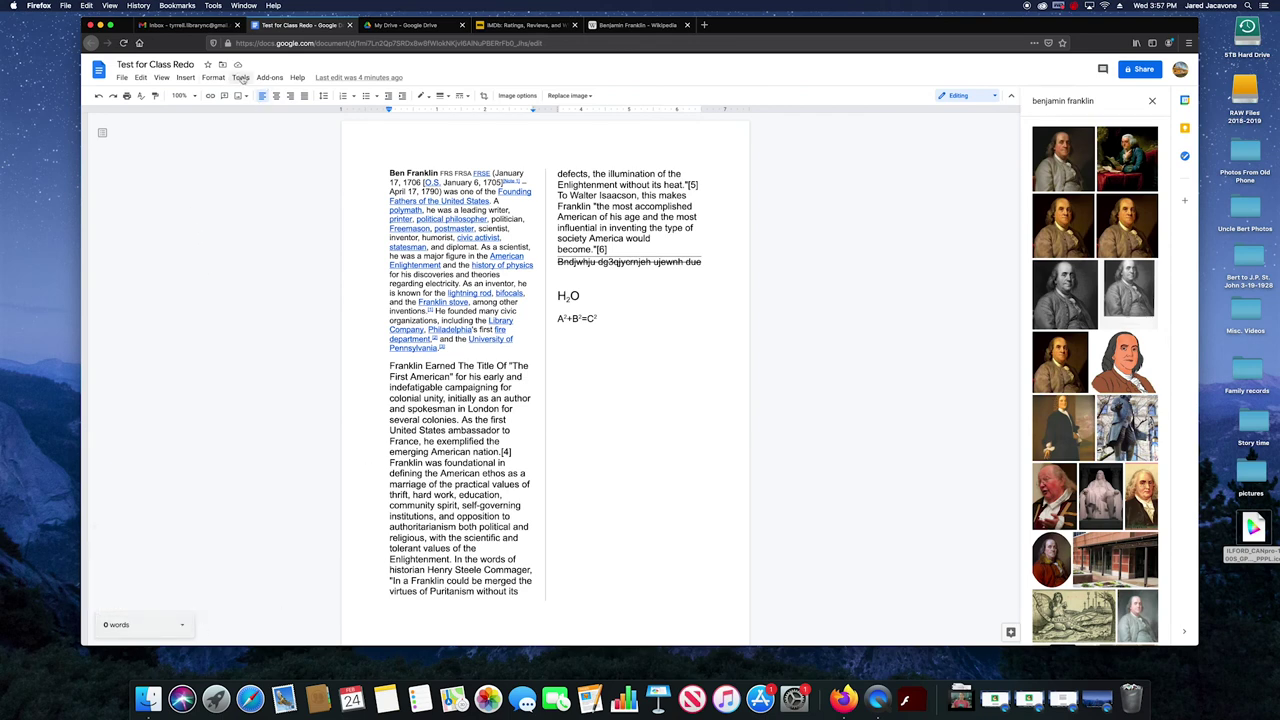
{"action": "left_click", "coordinate": [241, 78]}
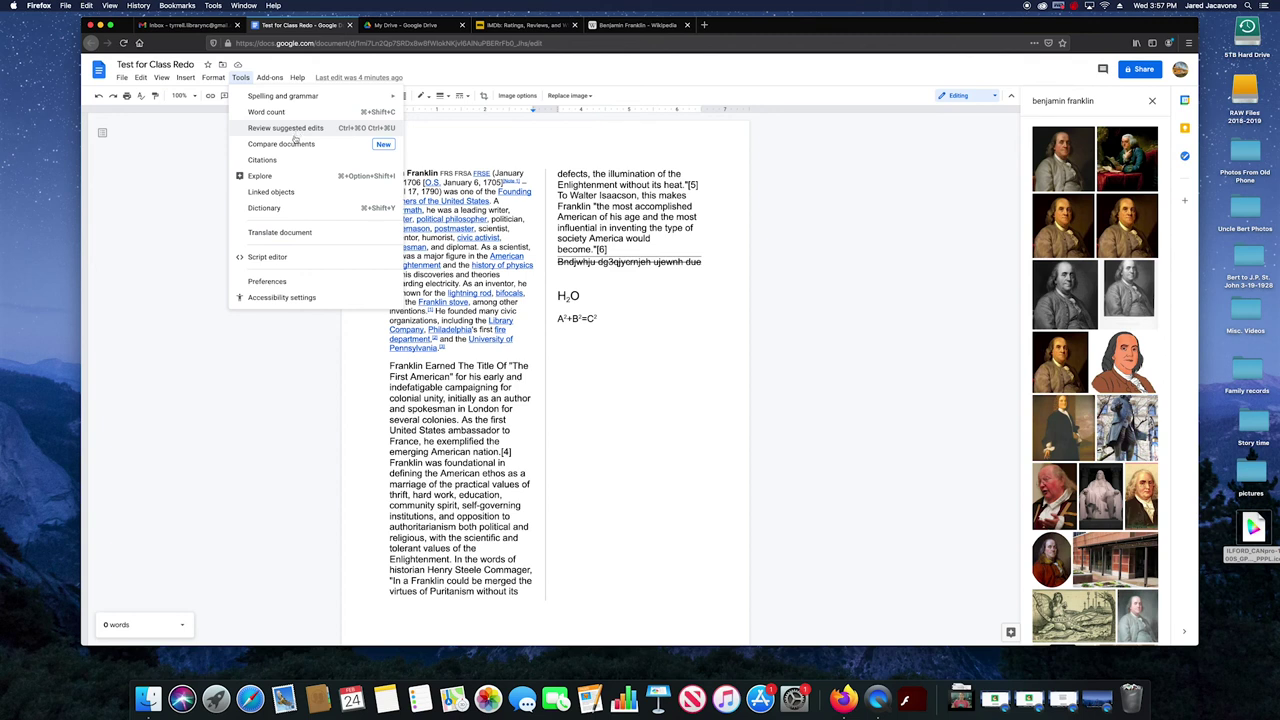
Compare the document against 'Reindeer Chow' from My Drive and open the resulting comparison
{"action": "left_click", "coordinate": [291, 147]}
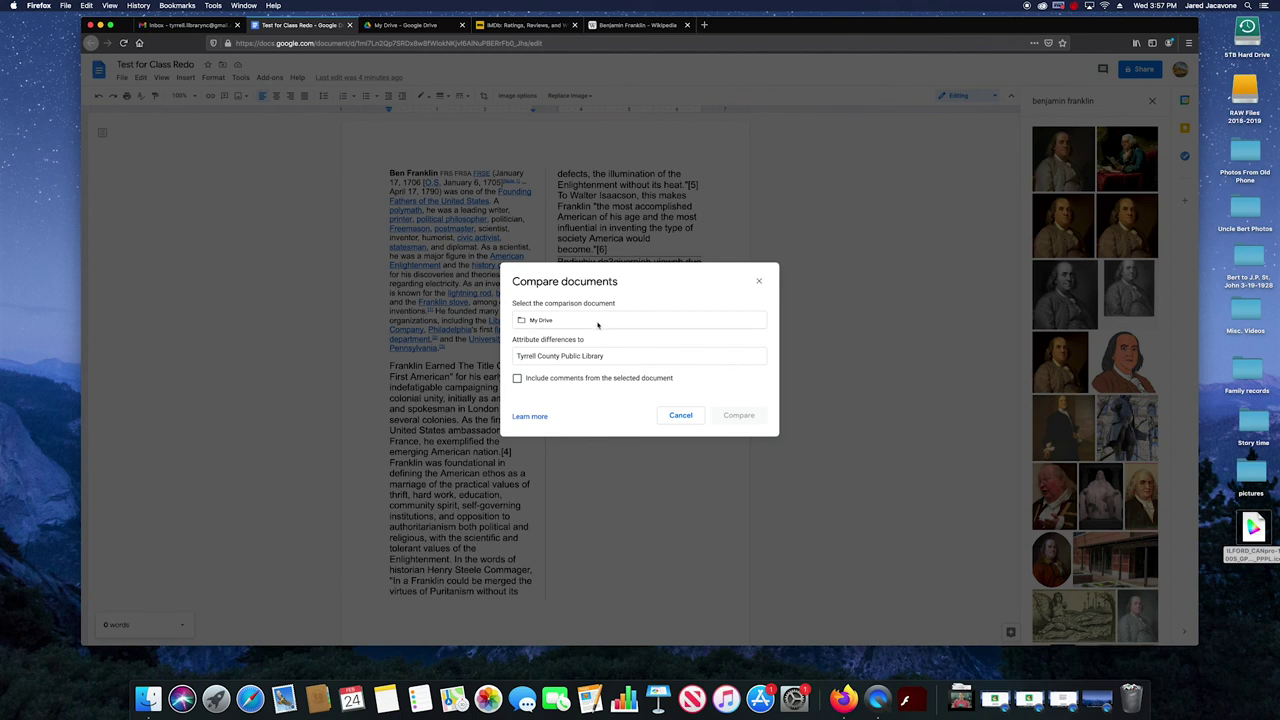
{"action": "left_click", "coordinate": [617, 354]}
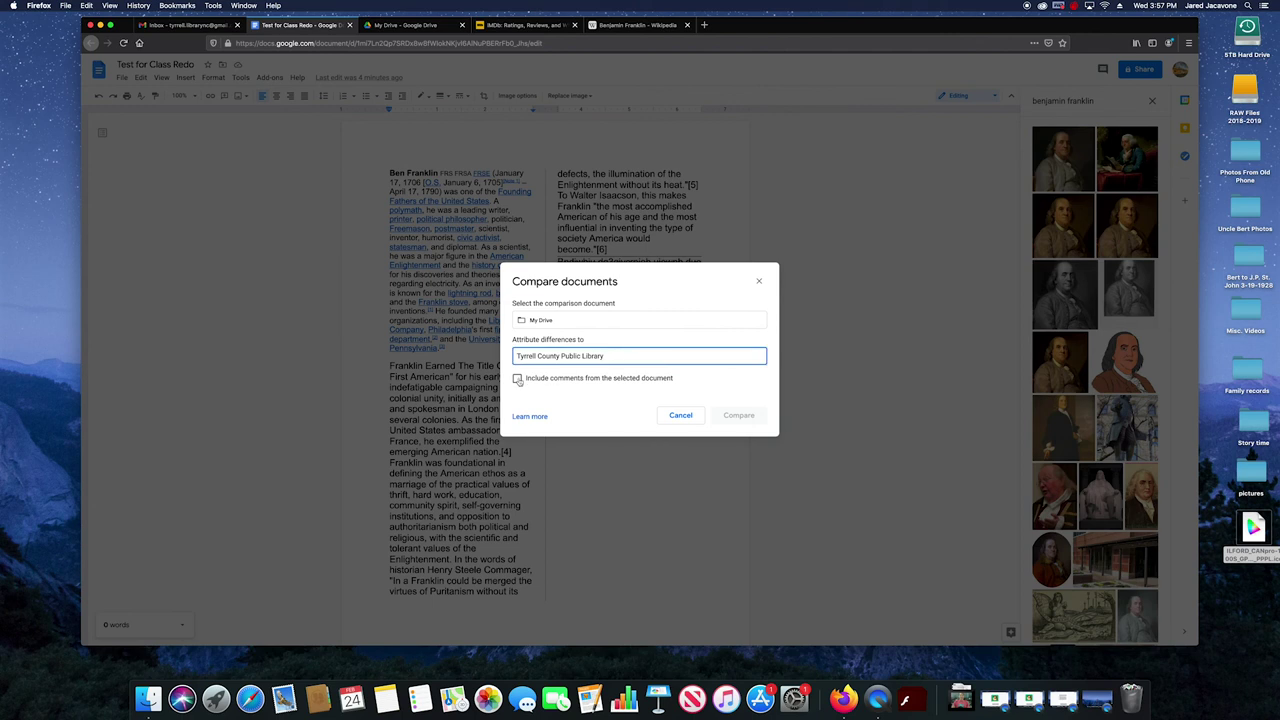
{"action": "left_click", "coordinate": [611, 394]}
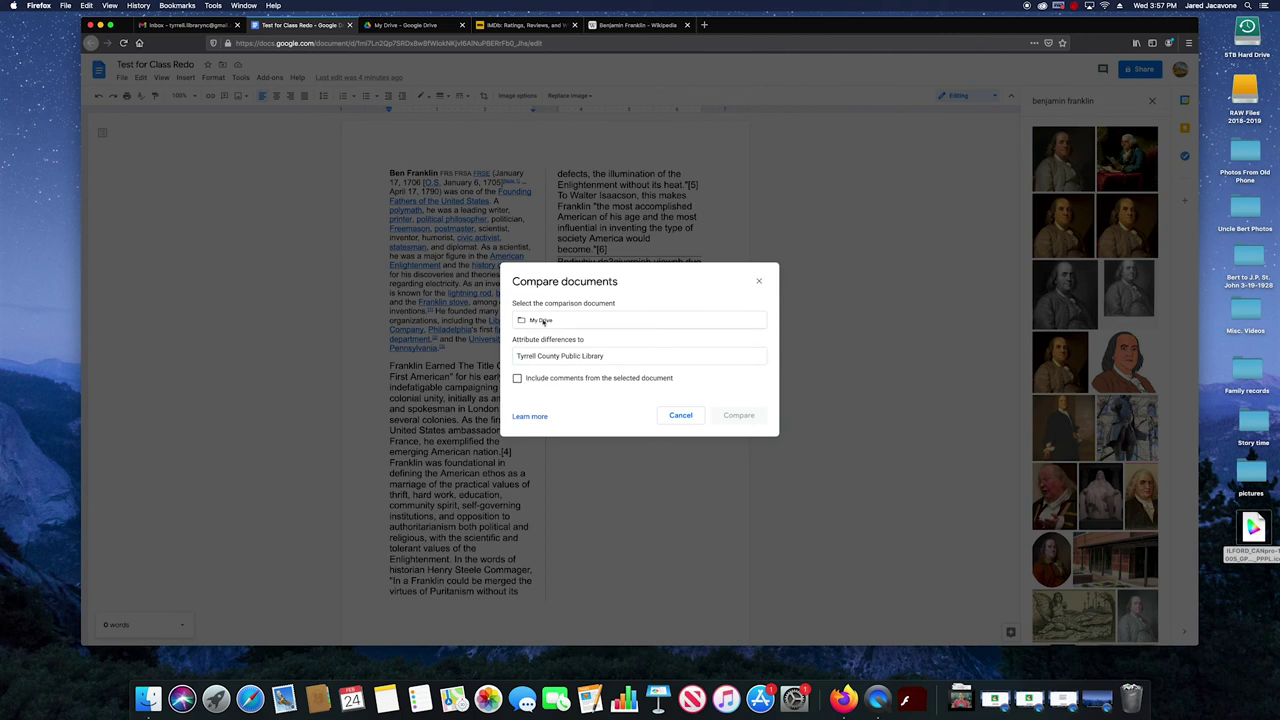
{"action": "left_click", "coordinate": [633, 319]}
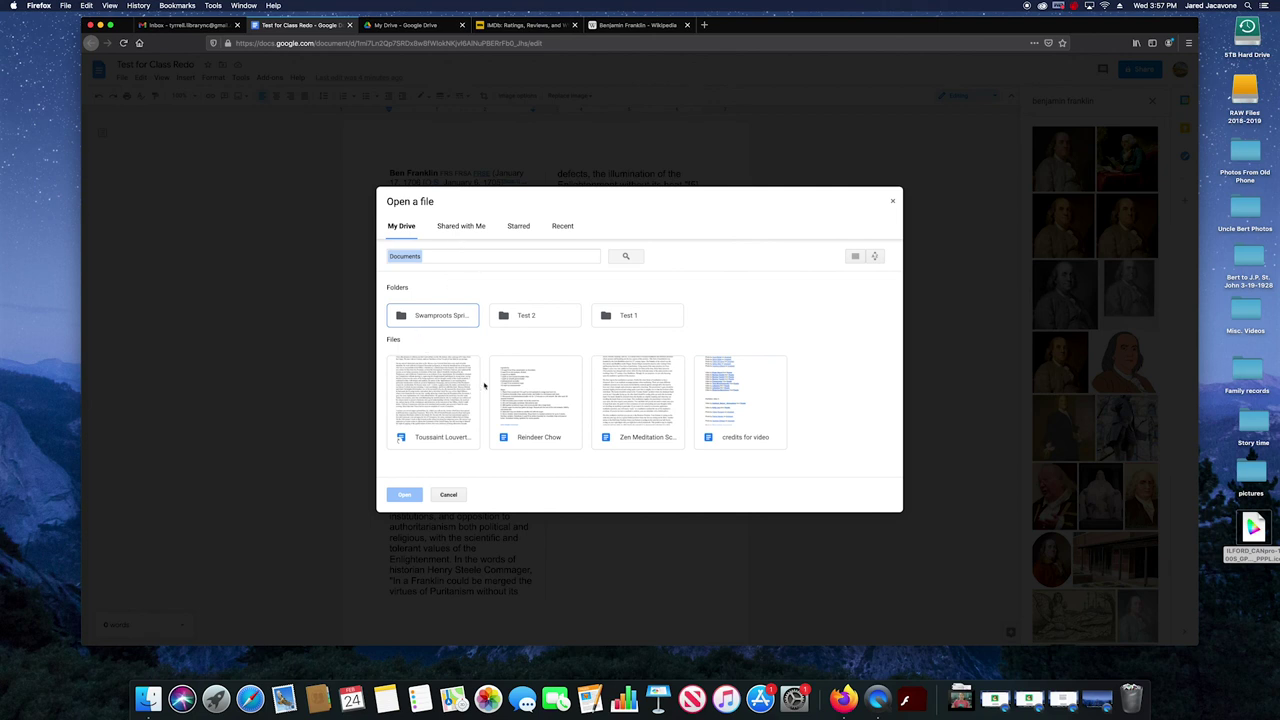
{"action": "left_click", "coordinate": [446, 387]}
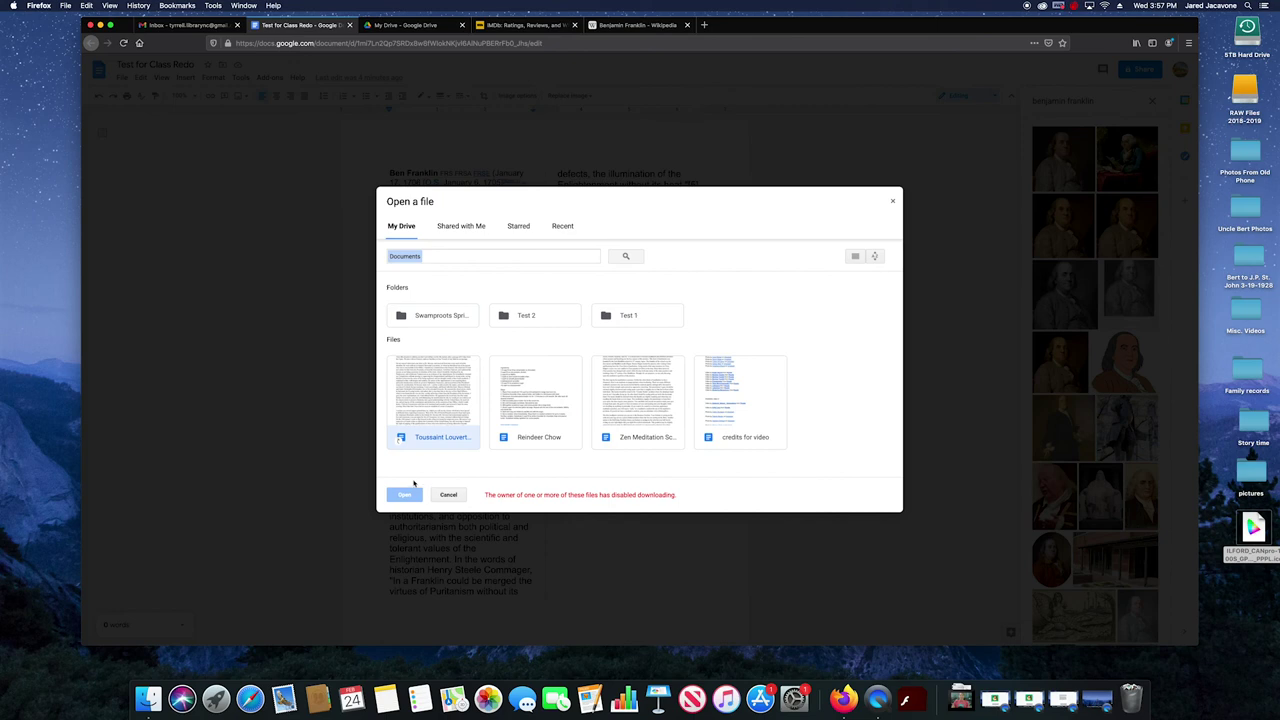
{"action": "left_click", "coordinate": [505, 400]}
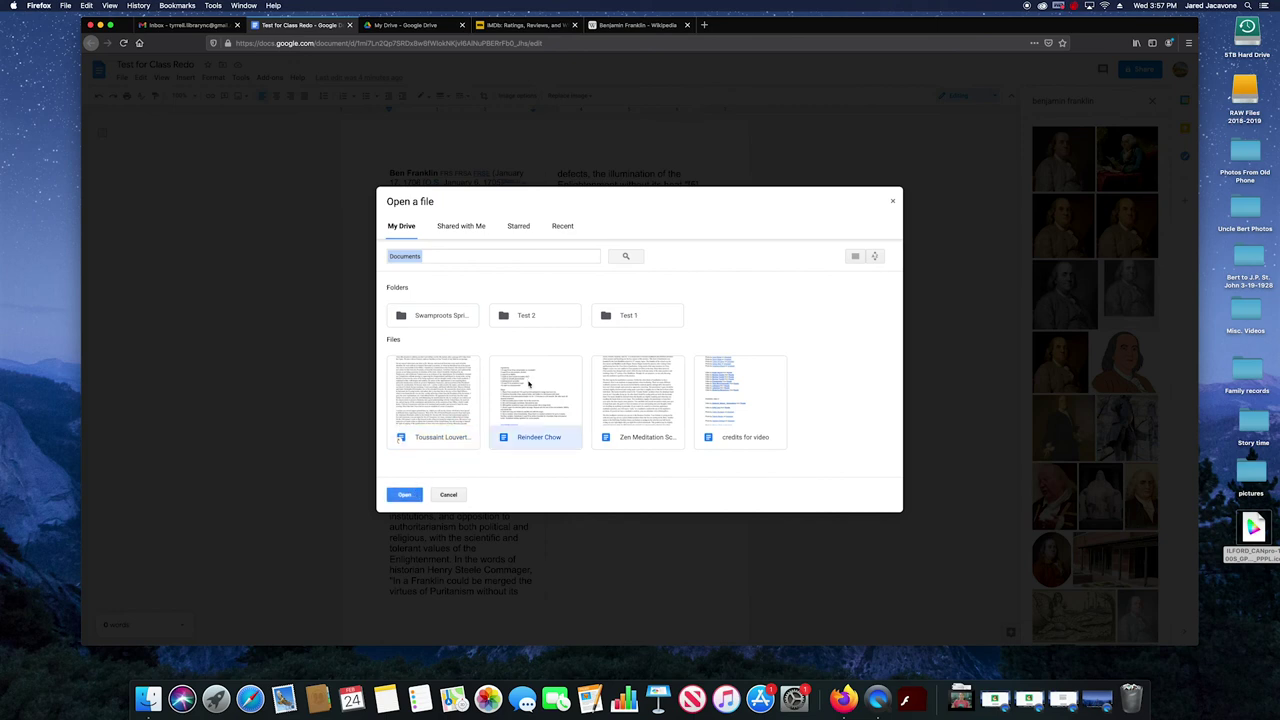
{"action": "left_click", "coordinate": [396, 497]}
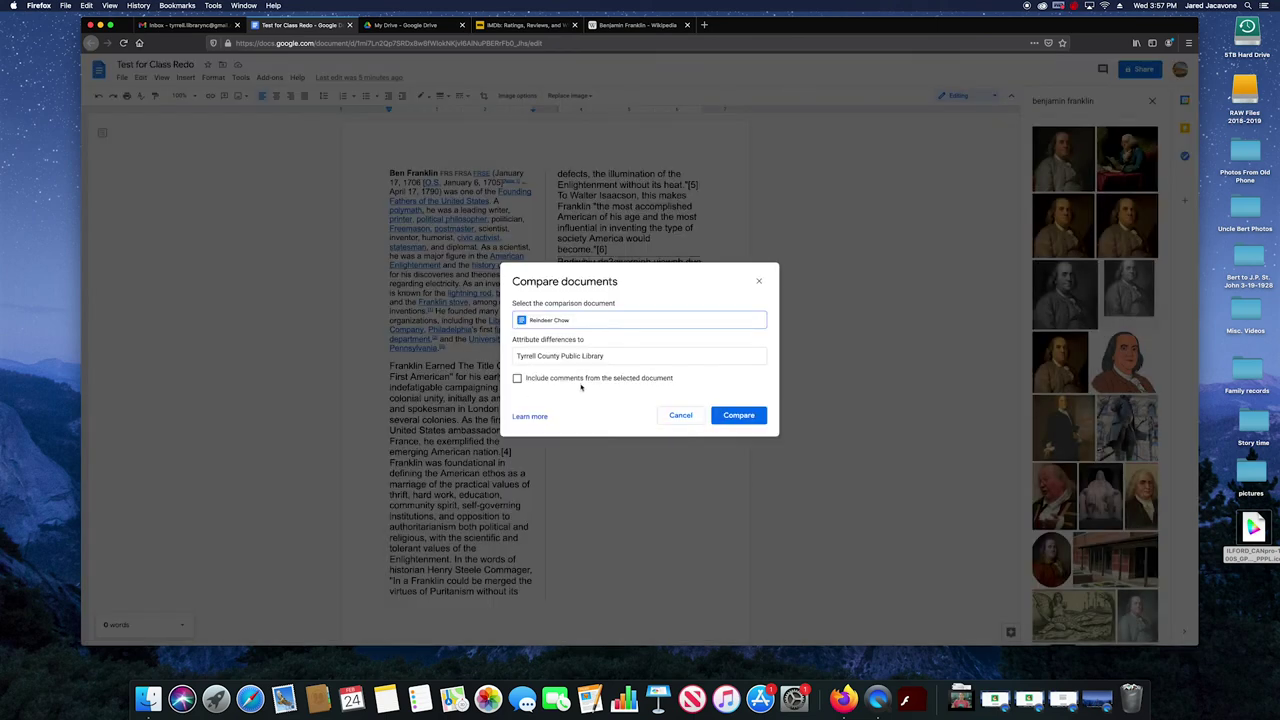
{"action": "left_click", "coordinate": [738, 414]}
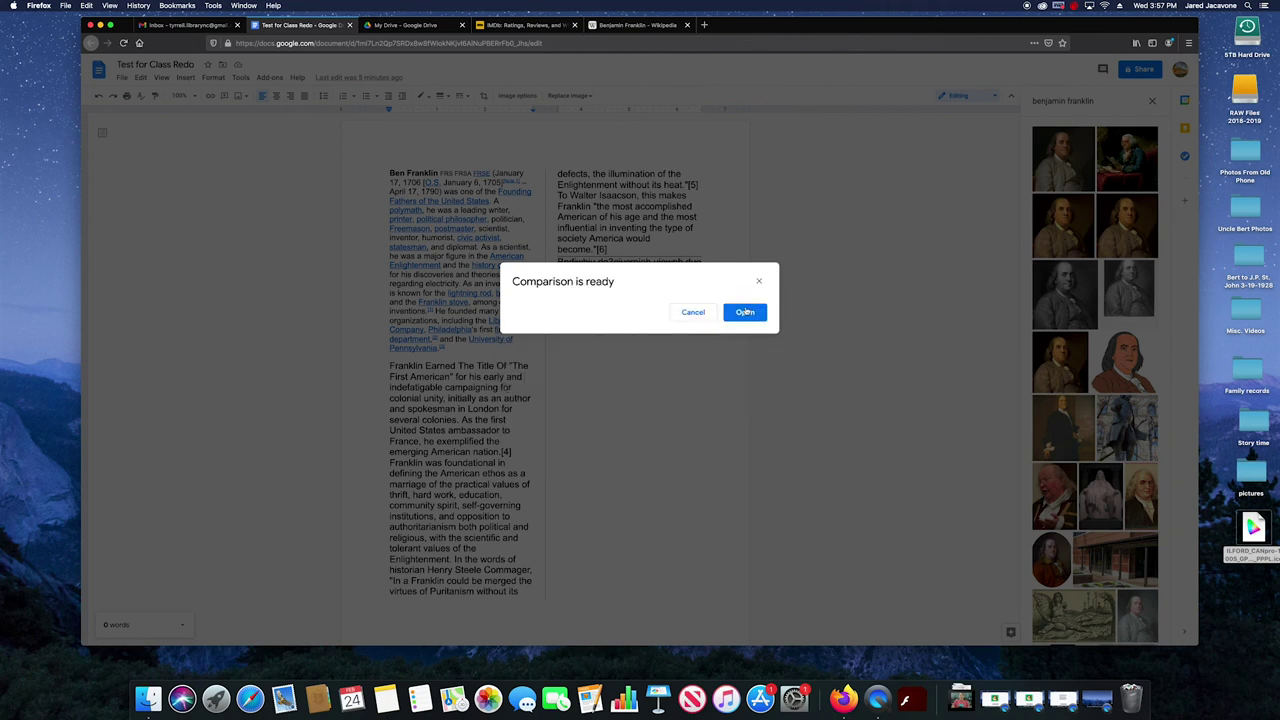
{"action": "left_click", "coordinate": [745, 312]}
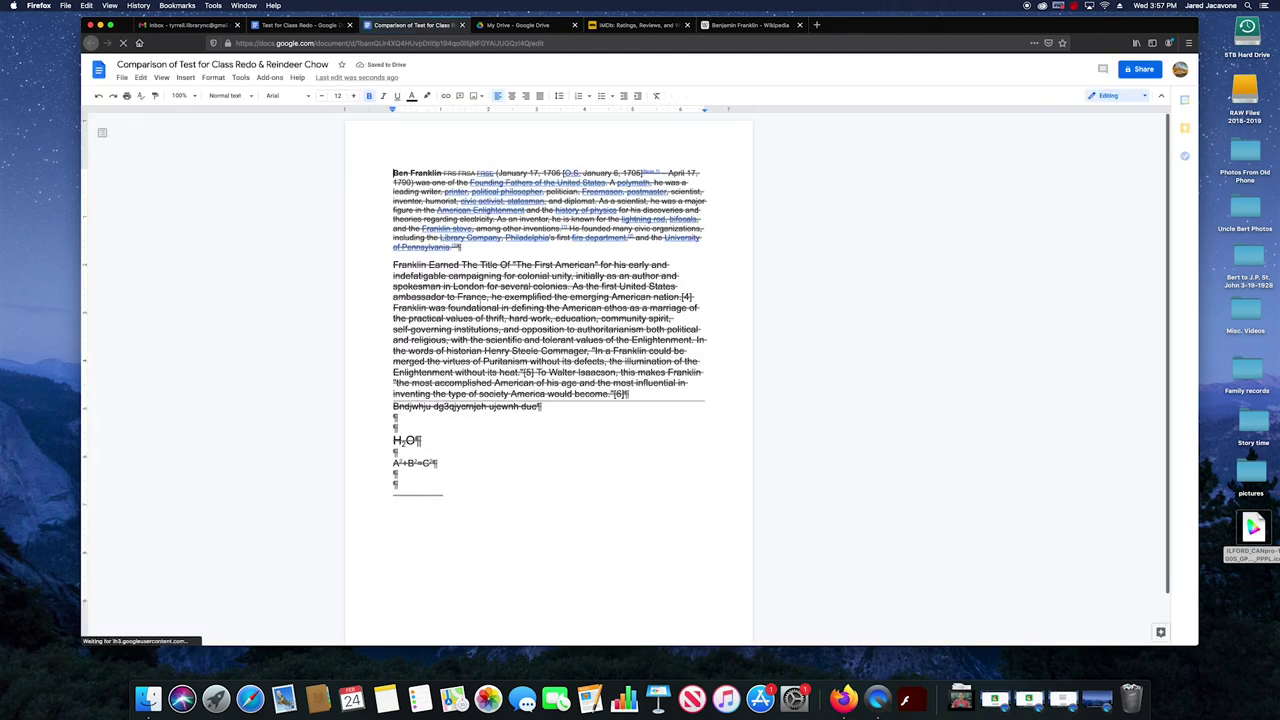
Scroll through the comparison's suggested changes, then close its tab with Ctrl+W
{"action": "scroll", "coordinate": [512, 354], "scroll_direction": "down", "scroll_amount": 5}
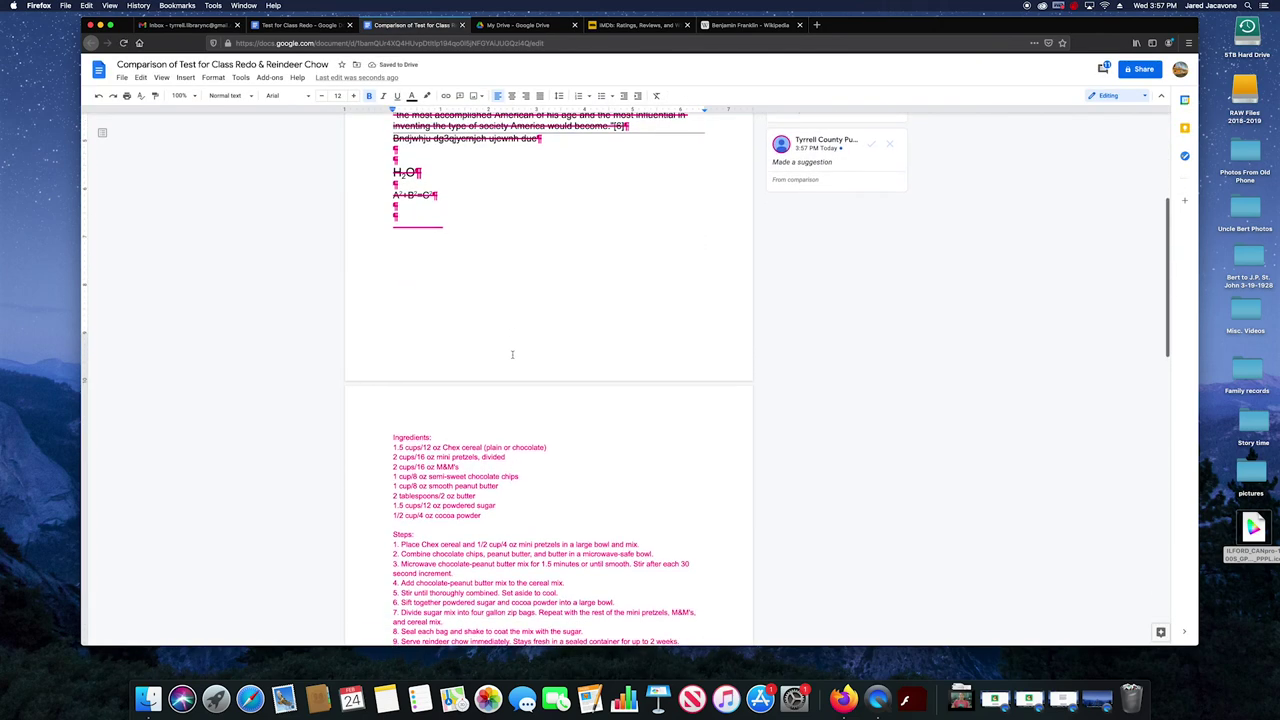
{"action": "scroll", "coordinate": [512, 354], "scroll_direction": "down", "scroll_amount": 9}
{"action": "scroll", "coordinate": [512, 354], "scroll_direction": "down", "scroll_amount": 7}
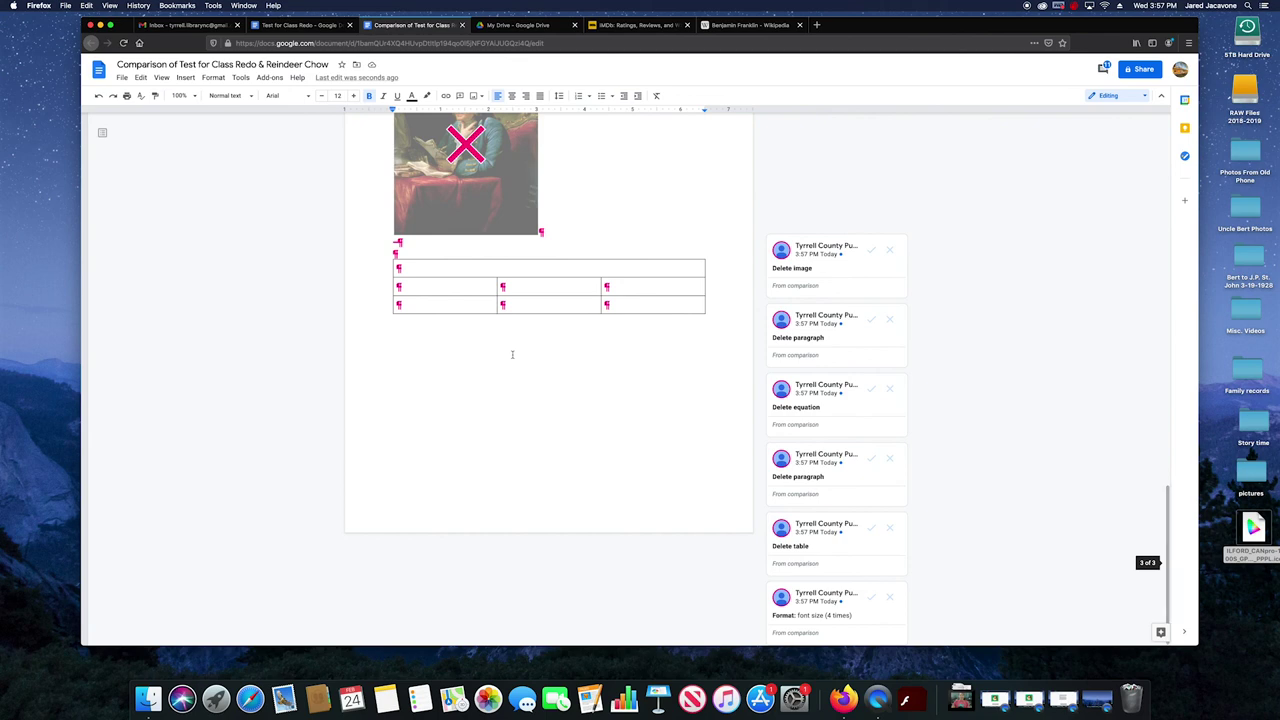
{"action": "scroll", "coordinate": [512, 354], "scroll_direction": "up", "scroll_amount": 5}
{"action": "scroll", "coordinate": [512, 354], "scroll_direction": "up", "scroll_amount": 3}
{"action": "scroll", "coordinate": [512, 354], "scroll_direction": "up", "scroll_amount": 4}
{"action": "scroll", "coordinate": [512, 354], "scroll_direction": "up", "scroll_amount": 5}
{"action": "scroll", "coordinate": [512, 354], "scroll_direction": "up", "scroll_amount": 5}
{"action": "scroll", "coordinate": [512, 357], "scroll_direction": "up", "scroll_amount": 1}
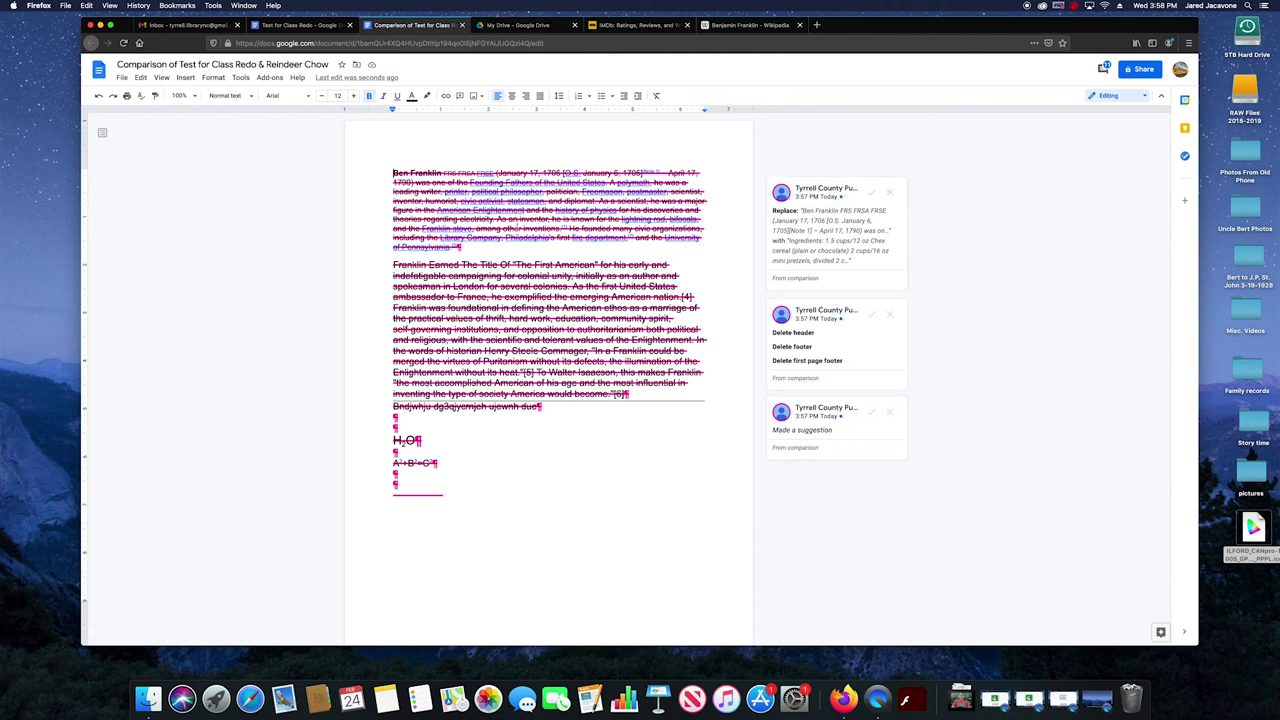
{"action": "scroll", "coordinate": [548, 380], "scroll_direction": "down", "scroll_amount": 3}
{"action": "scroll", "coordinate": [548, 380], "scroll_direction": "down", "scroll_amount": 5}
{"action": "scroll", "coordinate": [548, 380], "scroll_direction": "down", "scroll_amount": 3}
{"action": "scroll", "coordinate": [548, 380], "scroll_direction": "down", "scroll_amount": 2}
{"action": "scroll", "coordinate": [555, 268], "scroll_direction": "down", "scroll_amount": 2}
{"action": "scroll", "coordinate": [555, 268], "scroll_direction": "down", "scroll_amount": 1}
{"action": "scroll", "coordinate": [555, 268], "scroll_direction": "down", "scroll_amount": 3}
{"action": "scroll", "coordinate": [555, 268], "scroll_direction": "down", "scroll_amount": 1}
{"action": "scroll", "coordinate": [555, 268], "scroll_direction": "down", "scroll_amount": 2}
{"action": "scroll", "coordinate": [560, 265], "scroll_direction": "up", "scroll_amount": 2}
{"action": "scroll", "coordinate": [570, 255], "scroll_direction": "up", "scroll_amount": 1}
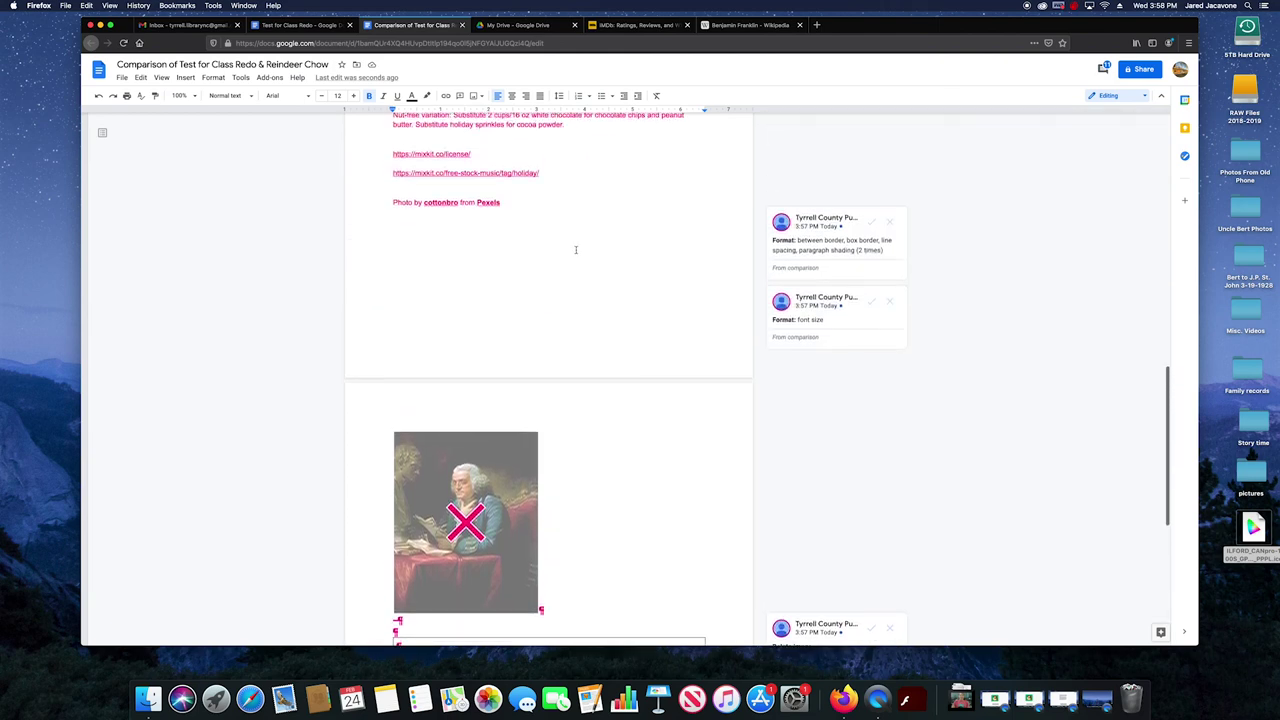
{"action": "scroll", "coordinate": [576, 248], "scroll_direction": "up", "scroll_amount": 4}
{"action": "key", "text": "ctrl+w"}
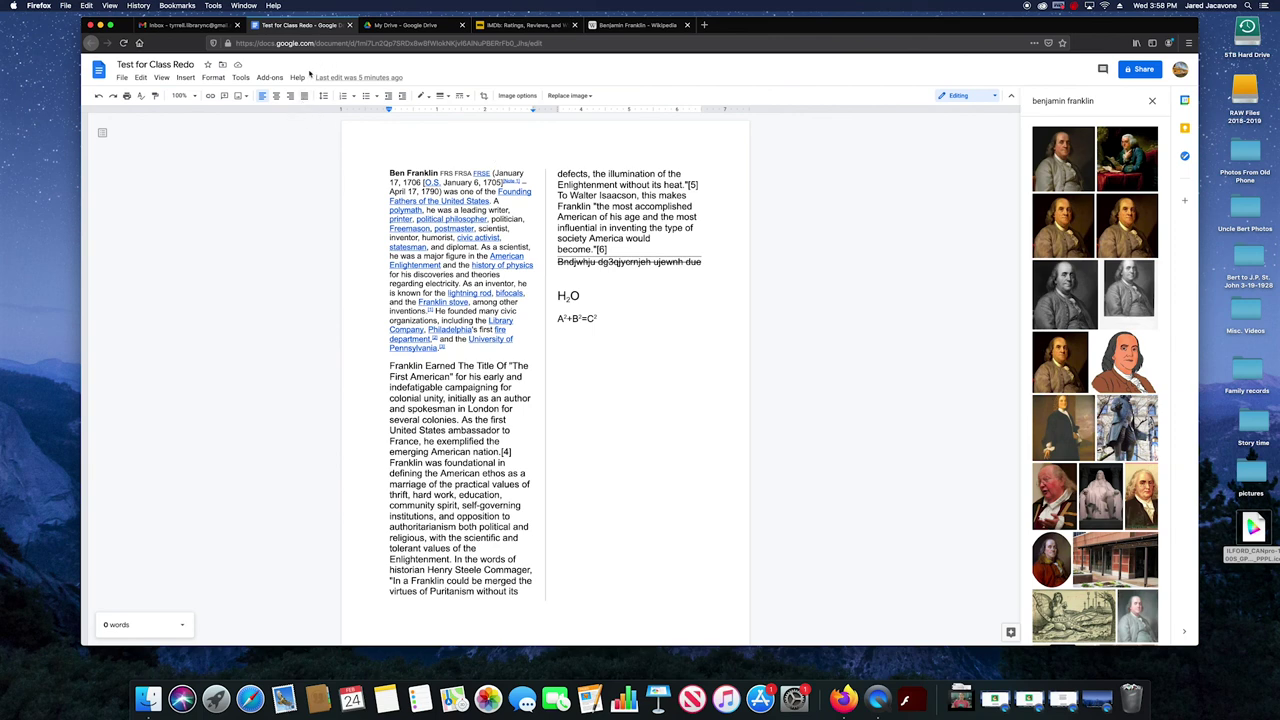
{"action": "left_click", "coordinate": [239, 78]}
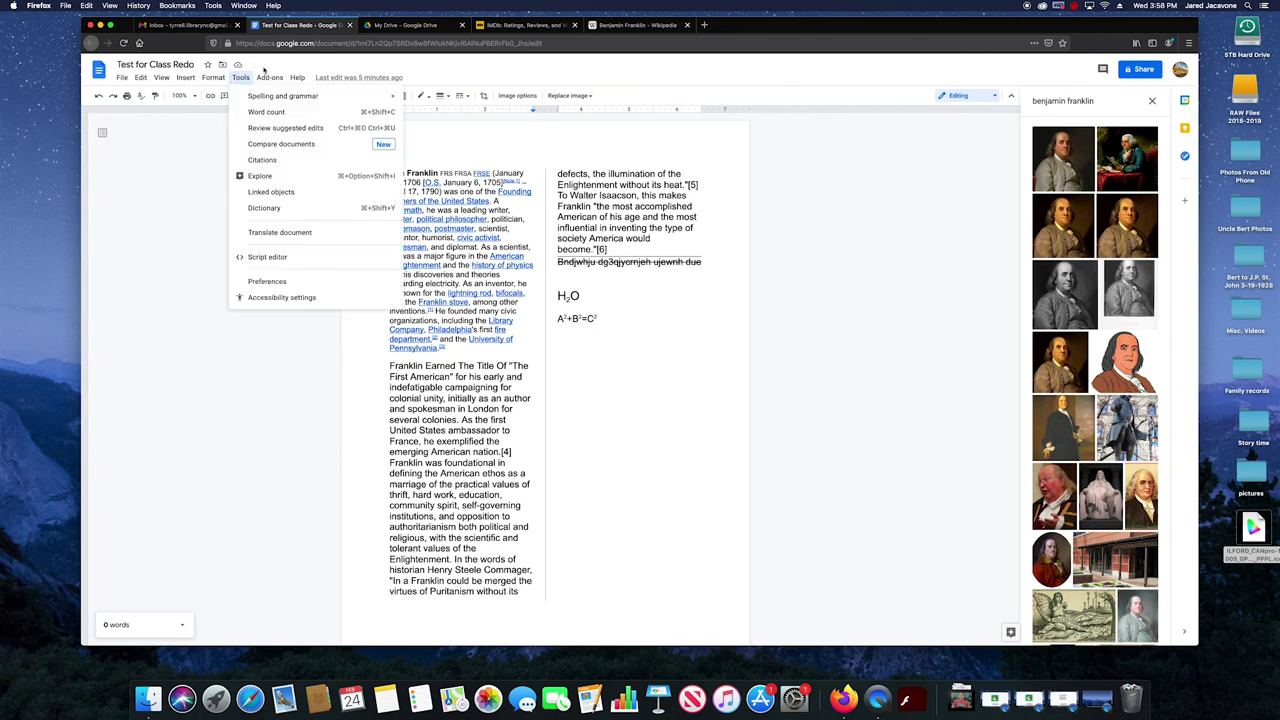
{"action": "mouse_move", "coordinate": [268, 76]}
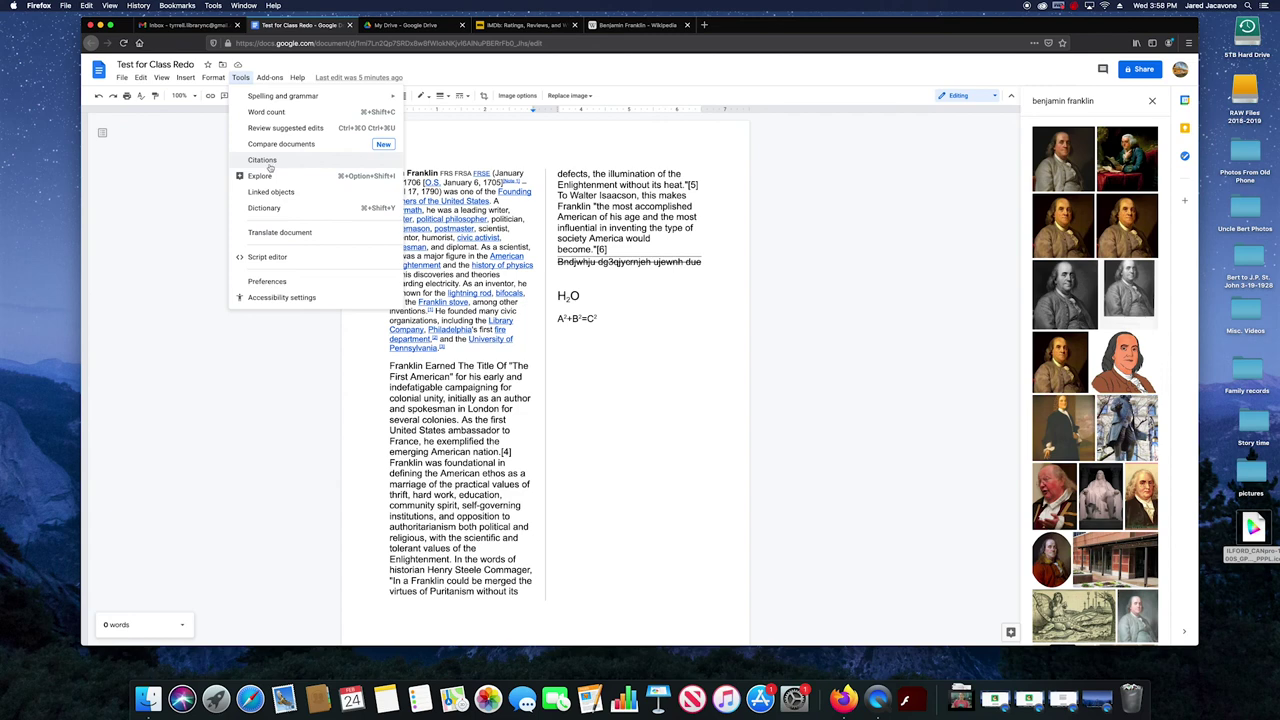
{"action": "left_click", "coordinate": [270, 163]}
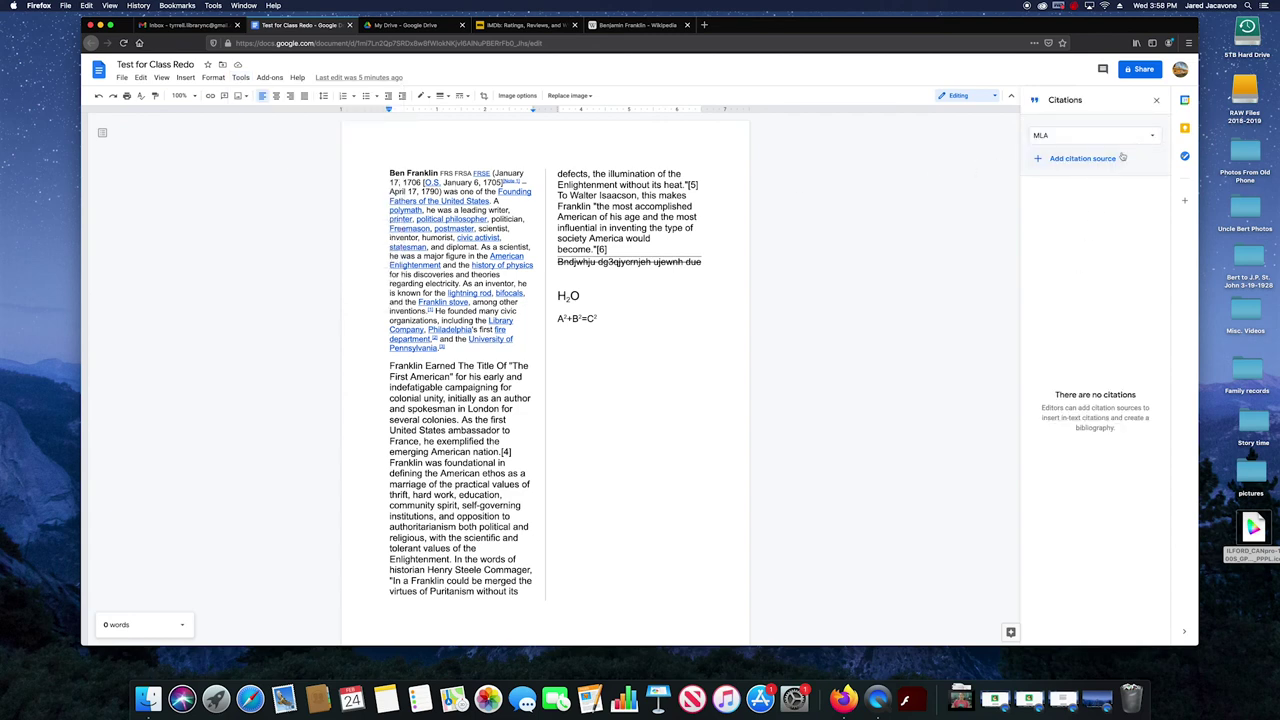
{"action": "scroll", "coordinate": [658, 397], "scroll_direction": "down", "scroll_amount": 3}
{"action": "scroll", "coordinate": [658, 397], "scroll_direction": "down", "scroll_amount": 3}
{"action": "scroll", "coordinate": [659, 385], "scroll_direction": "up", "scroll_amount": 5}
{"action": "scroll", "coordinate": [659, 380], "scroll_direction": "up", "scroll_amount": 1}
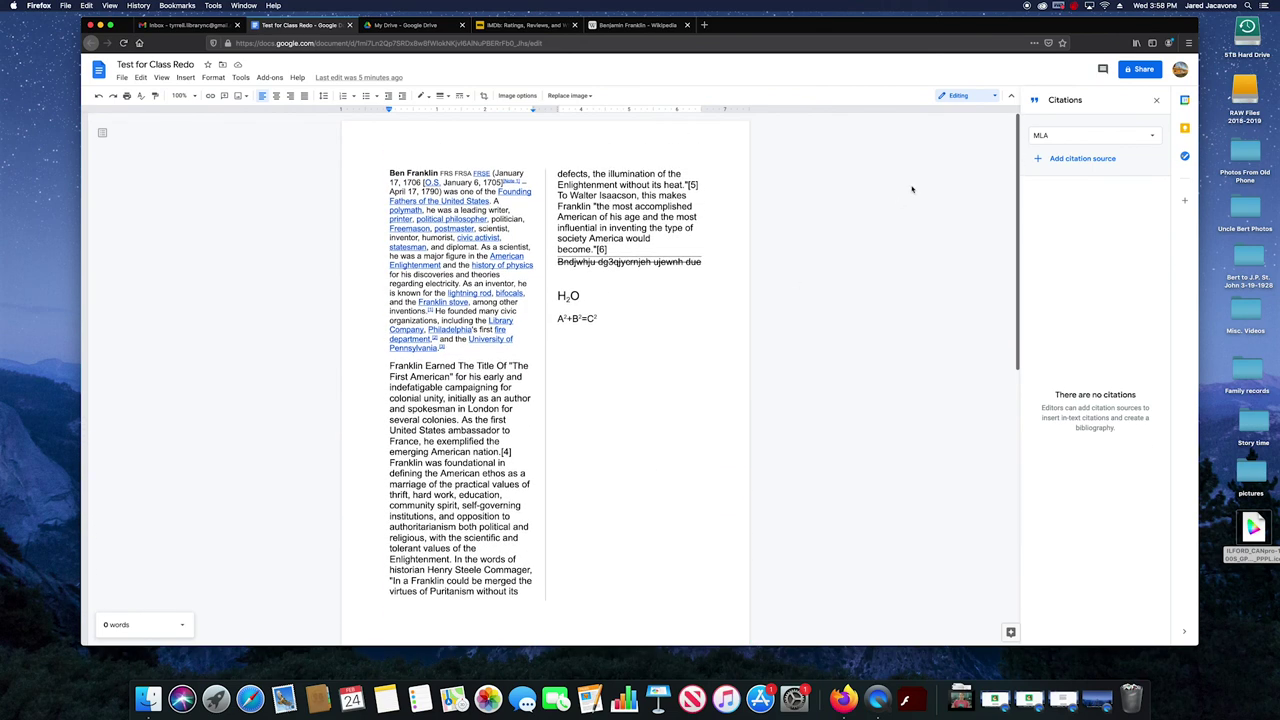
{"action": "left_click", "coordinate": [1153, 136]}
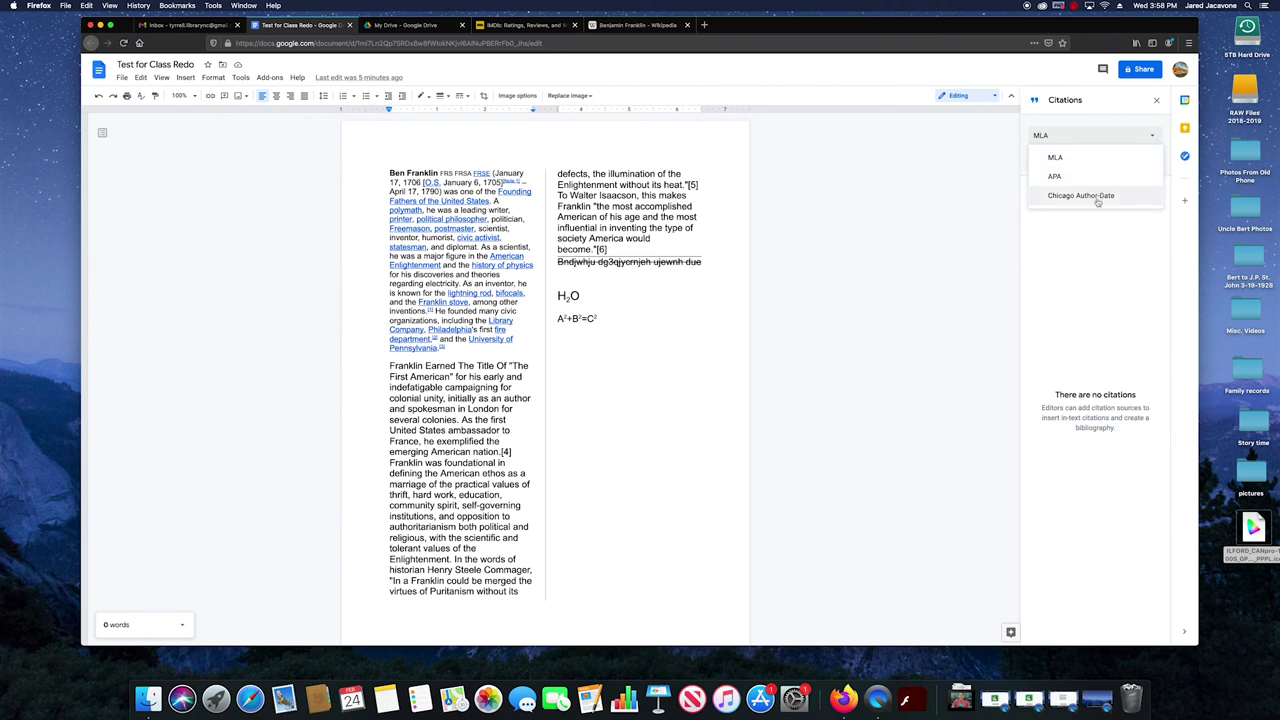
{"action": "left_click", "coordinate": [1093, 122]}
{"action": "type", "text": "benjamin franklin"}
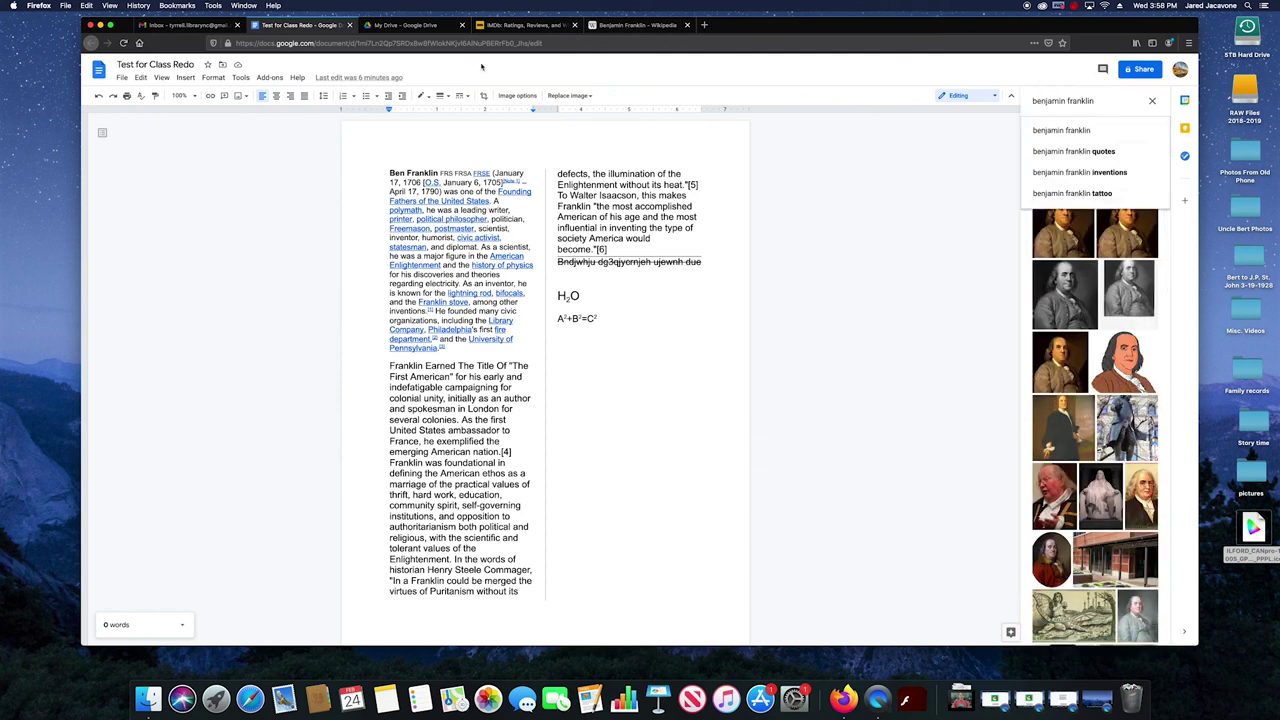
{"action": "left_click", "coordinate": [1152, 101]}
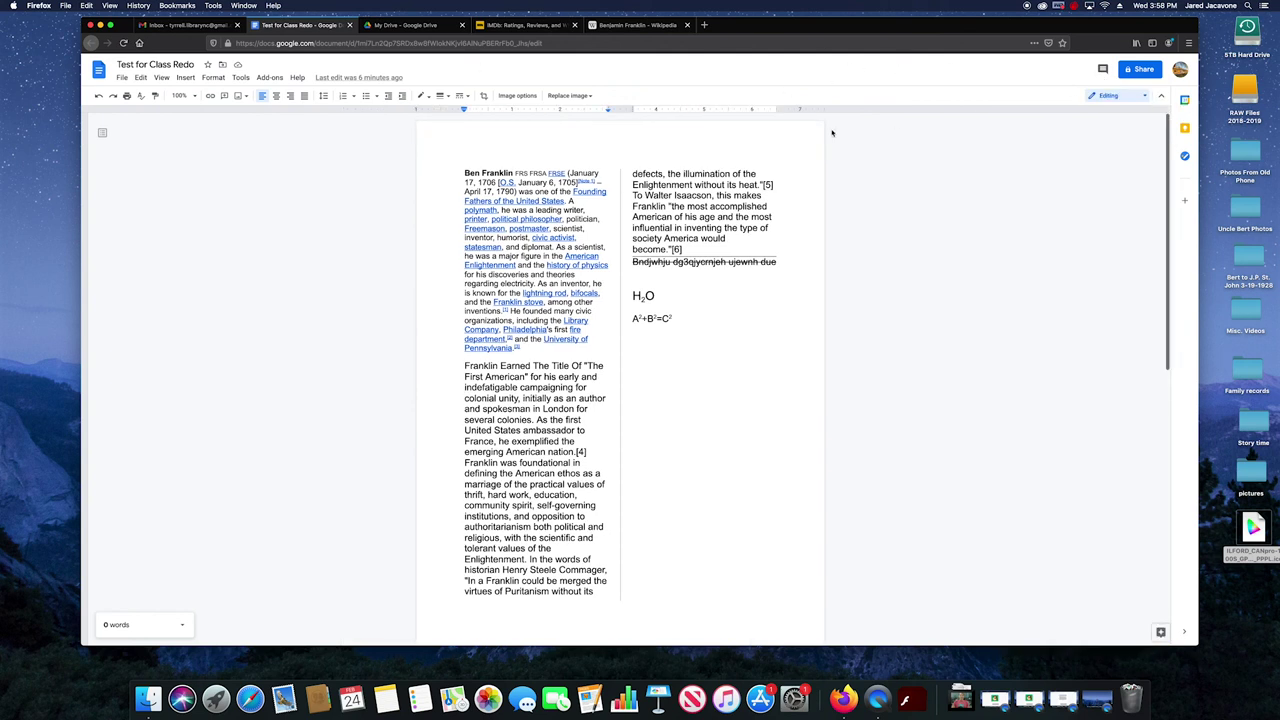
Open the Explore panel of related topics and research from Tools, then close it
{"action": "left_click", "coordinate": [245, 80]}
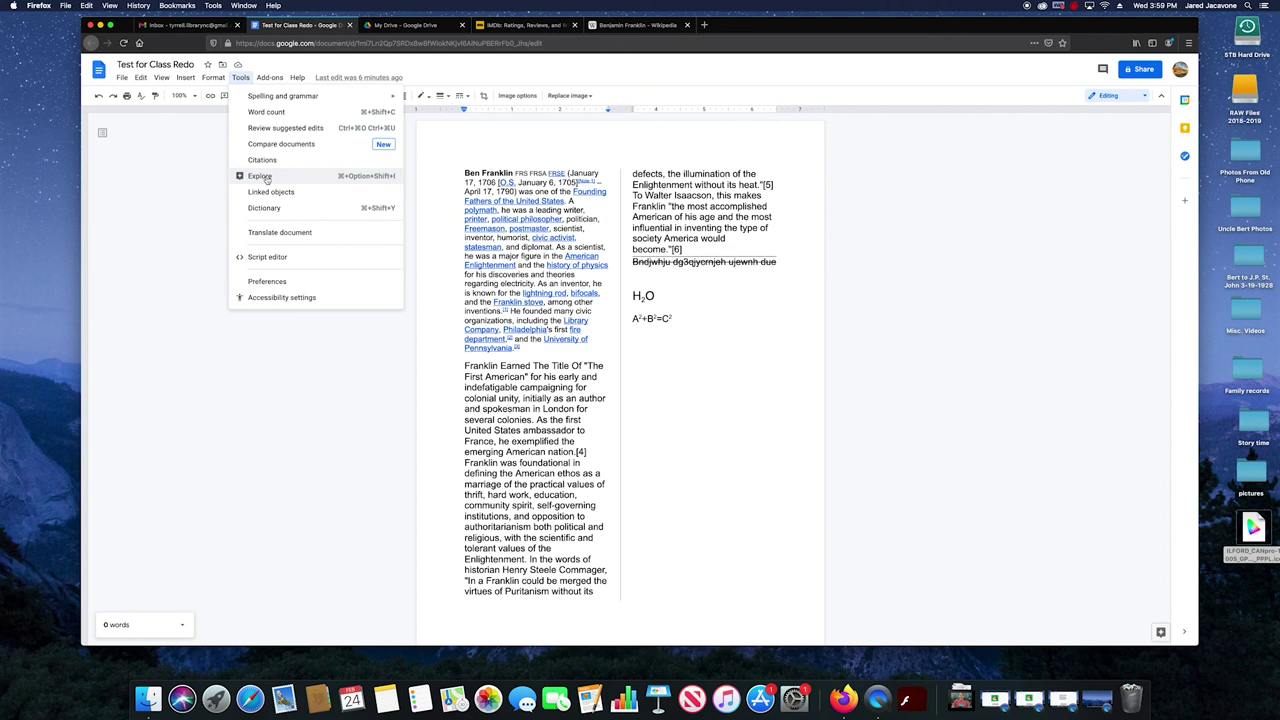
{"action": "left_click", "coordinate": [266, 177]}
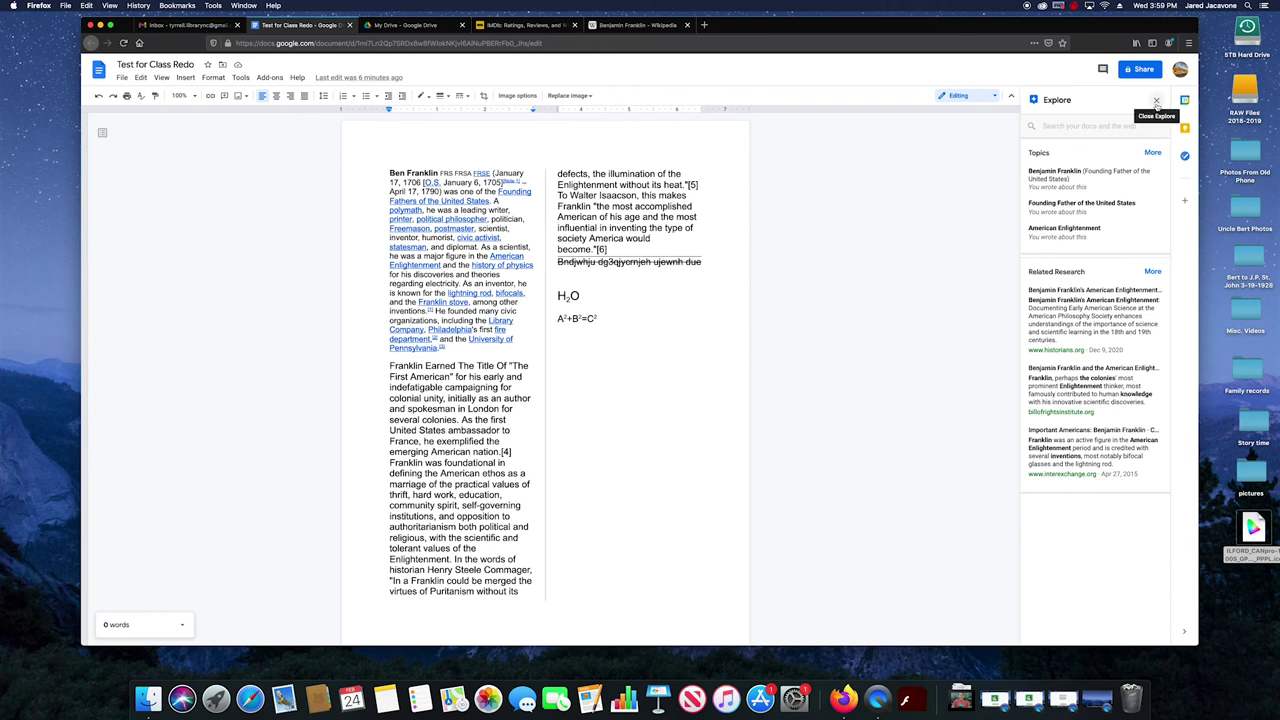
{"action": "left_click", "coordinate": [1156, 100]}
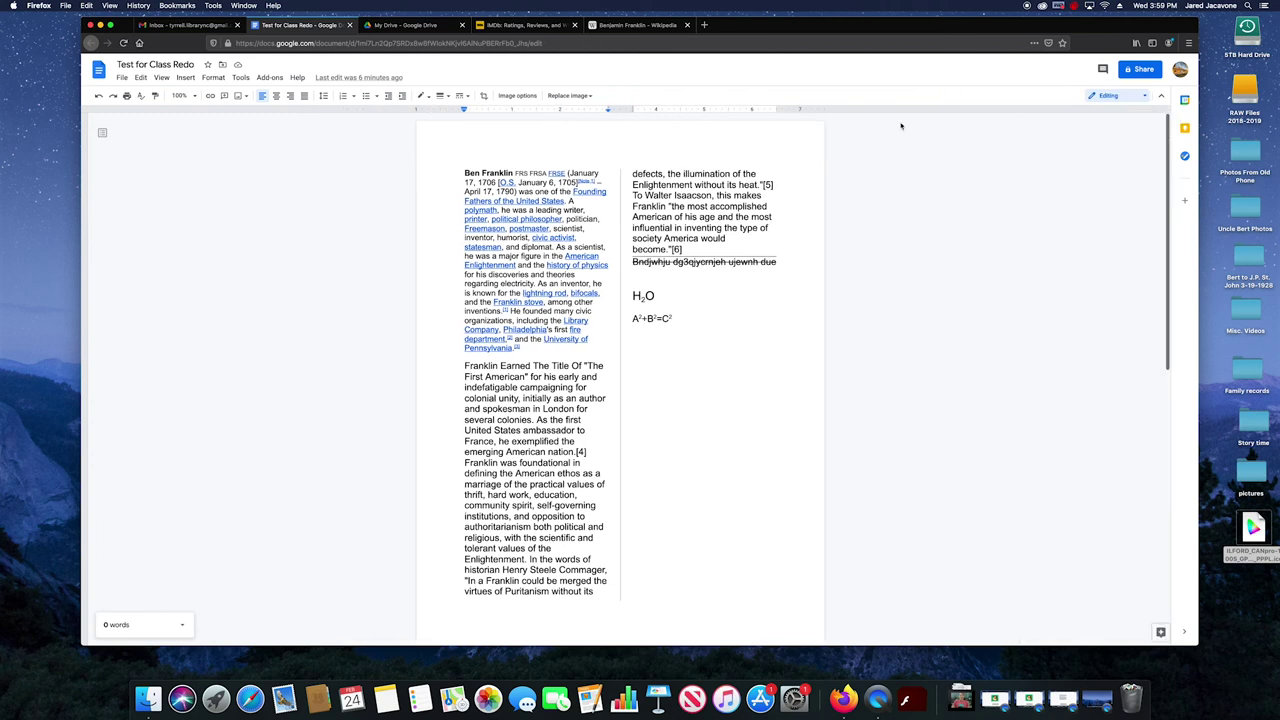
{"action": "left_click", "coordinate": [241, 78]}
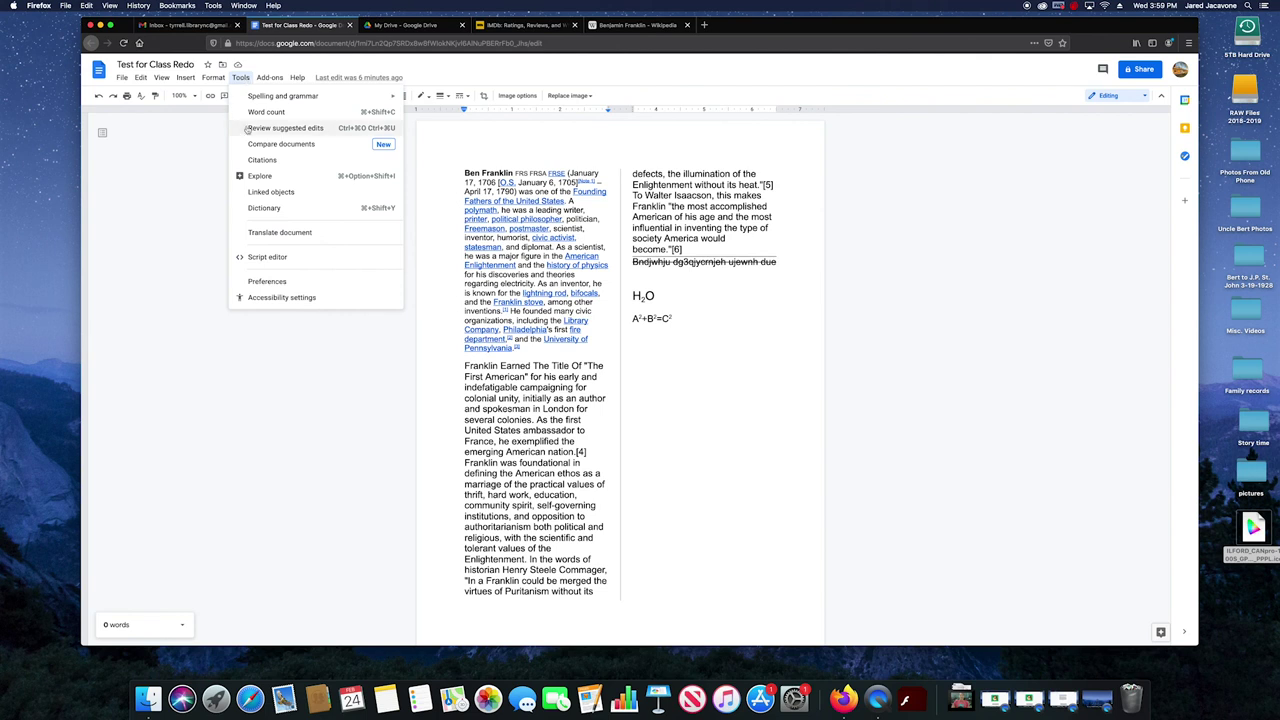
{"action": "left_click", "coordinate": [285, 192]}
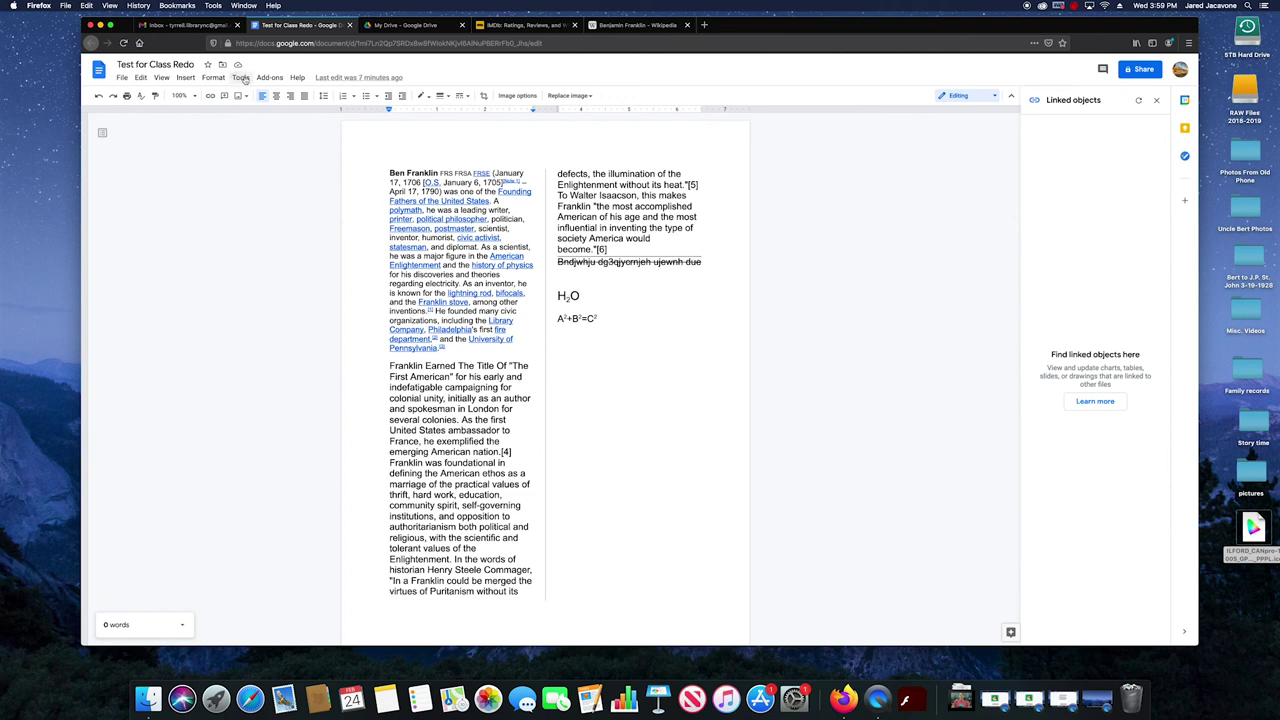
{"action": "left_click", "coordinate": [1157, 100]}
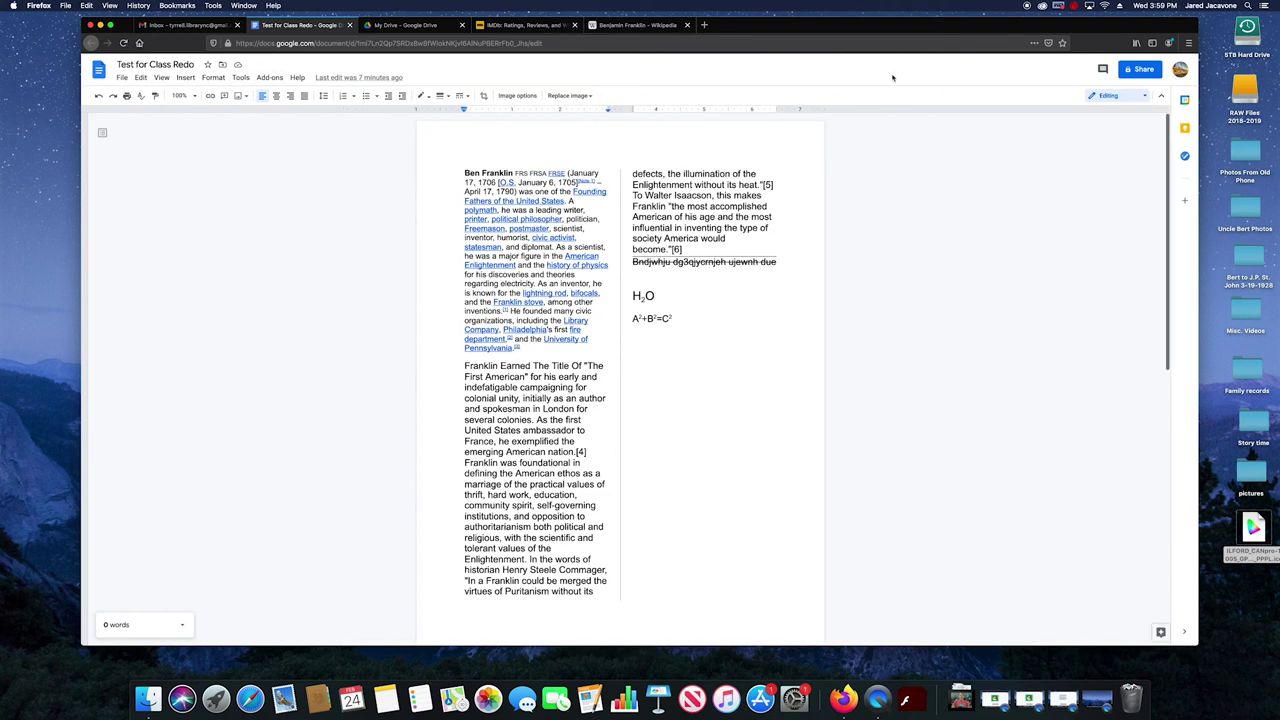
Look up 'manifest' in the Dictionary panel, then close the panel
{"action": "left_click", "coordinate": [240, 78]}
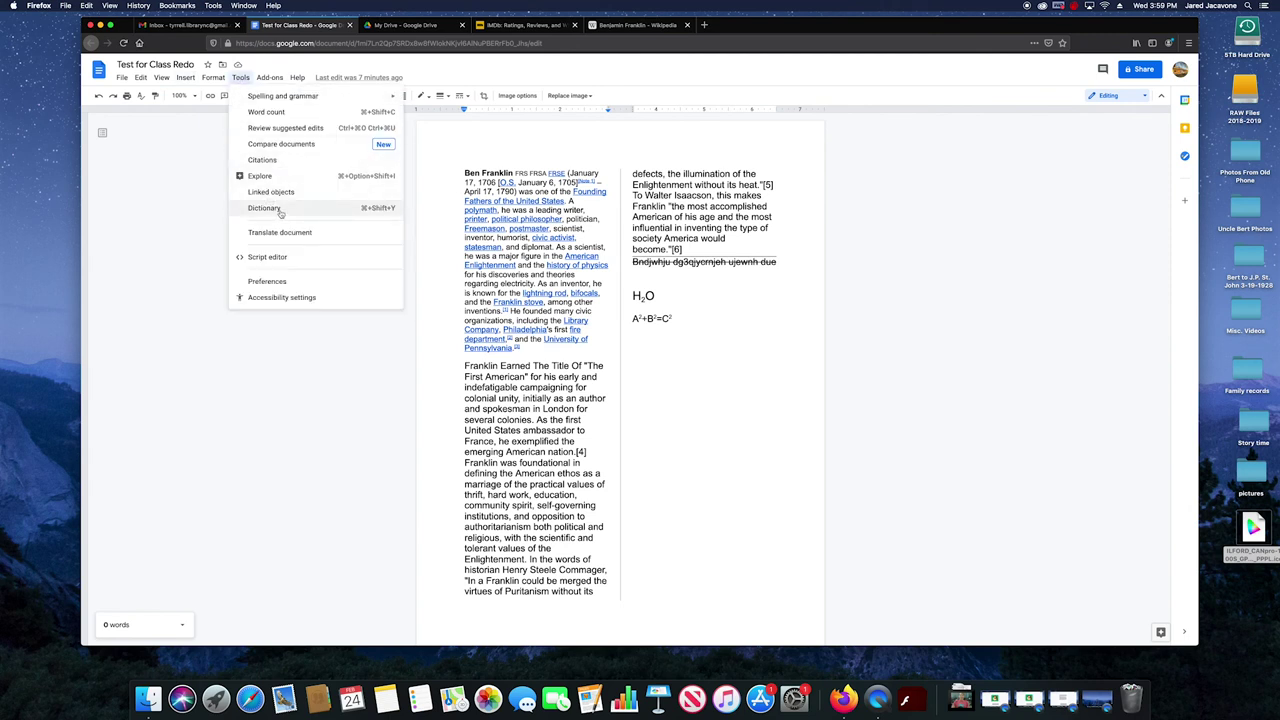
{"action": "left_click", "coordinate": [264, 208]}
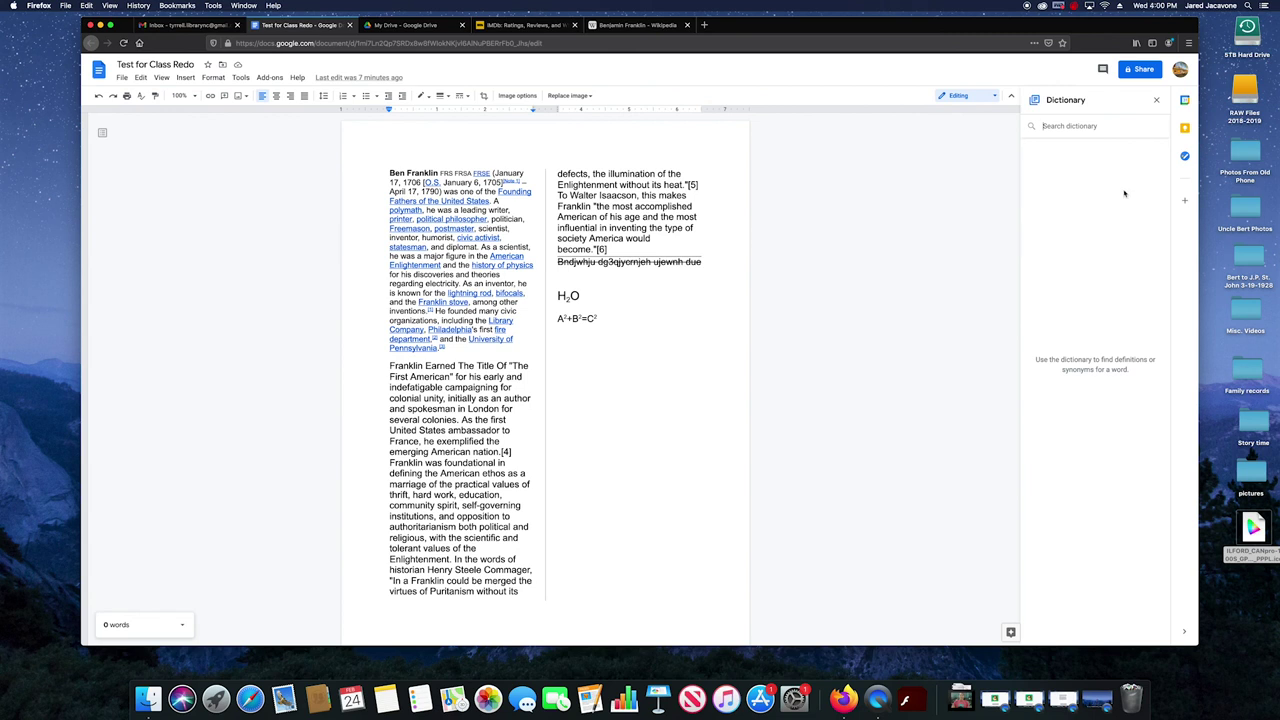
{"action": "type", "text": "man"}
{"action": "type", "text": "ifest"}
{"action": "key", "text": "Return"}
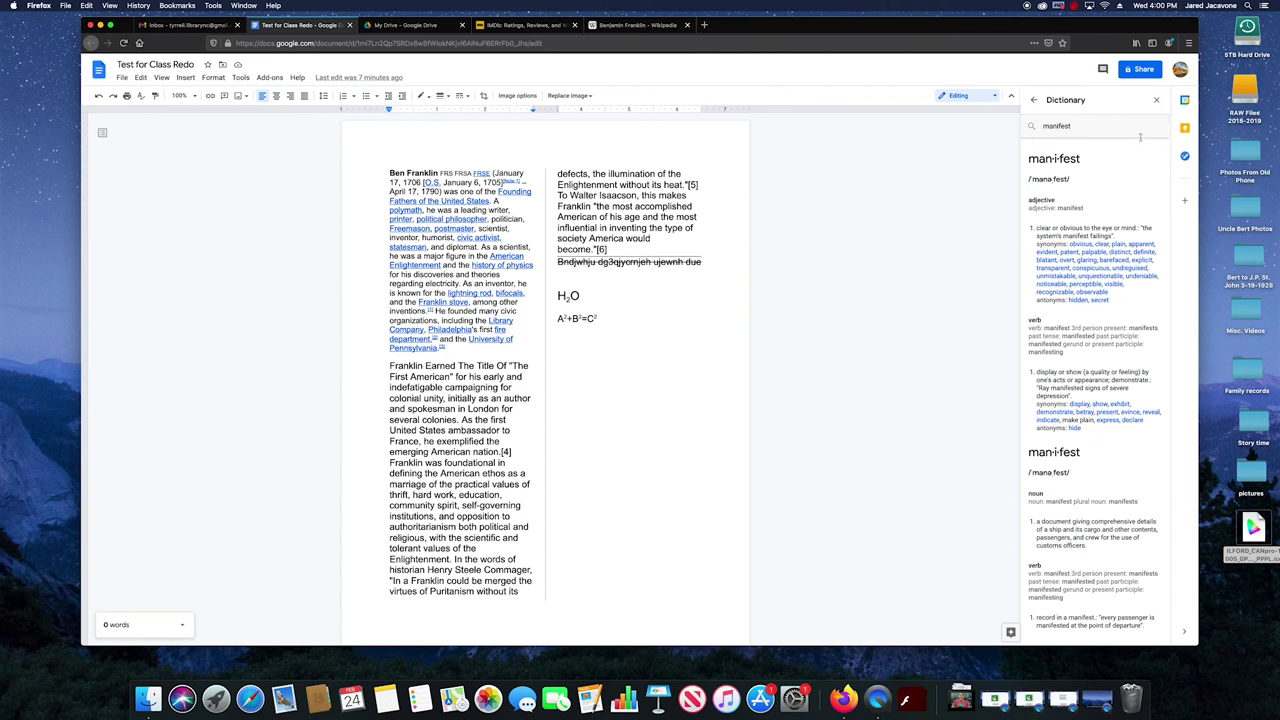
{"action": "left_click", "coordinate": [1157, 99]}
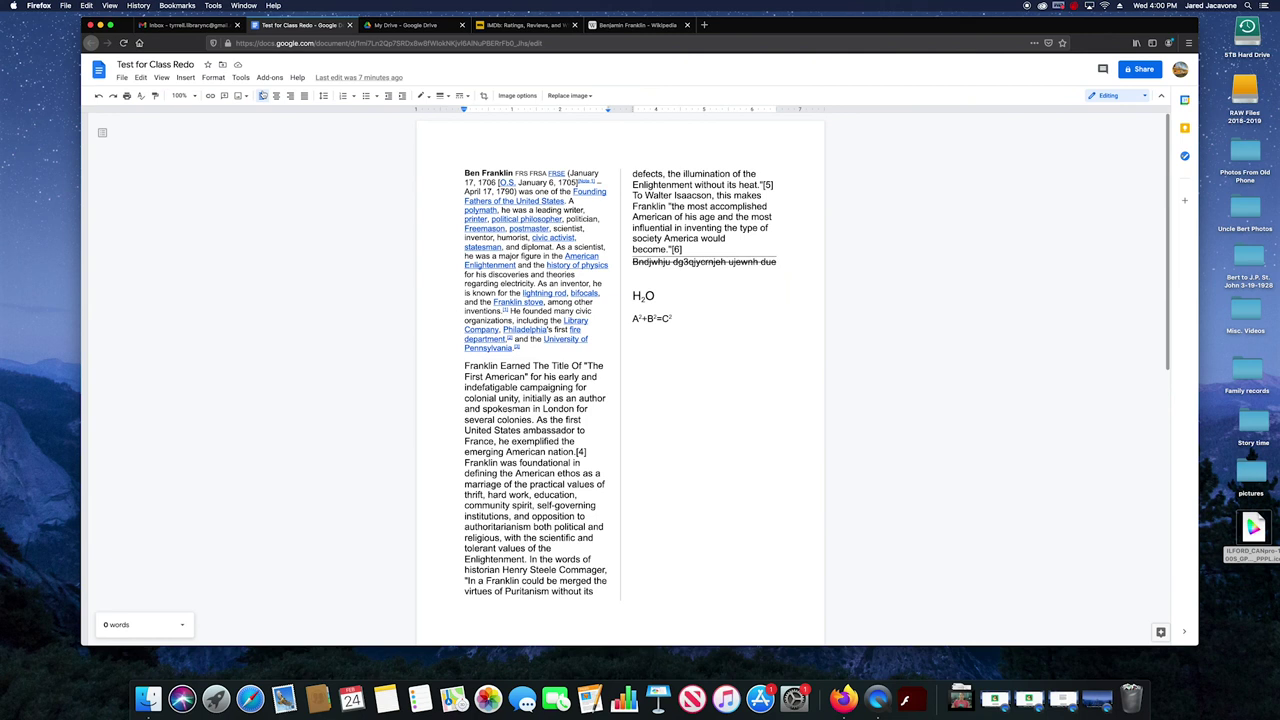
Select the sentence beginning 'Franklin Earned The Title Of'
{"action": "left_click", "coordinate": [547, 398]}
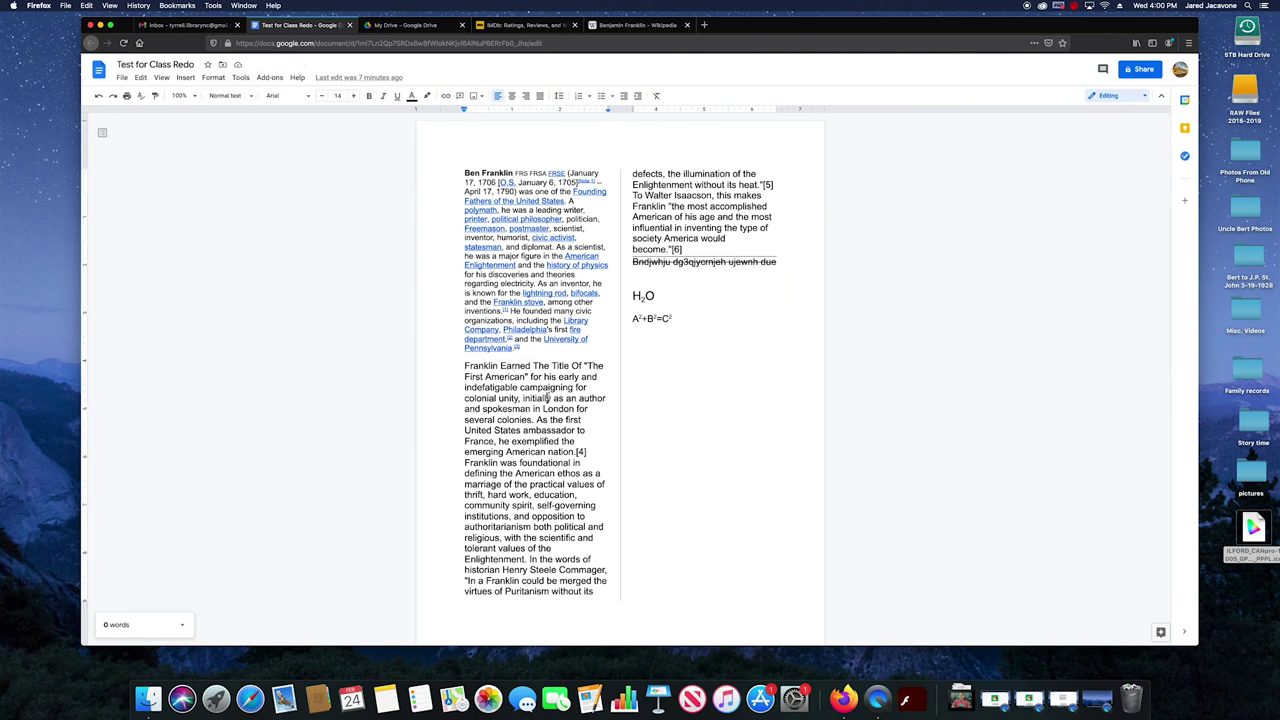
{"action": "left_click", "coordinate": [240, 78]}
{"action": "mouse_move", "coordinate": [270, 78]}
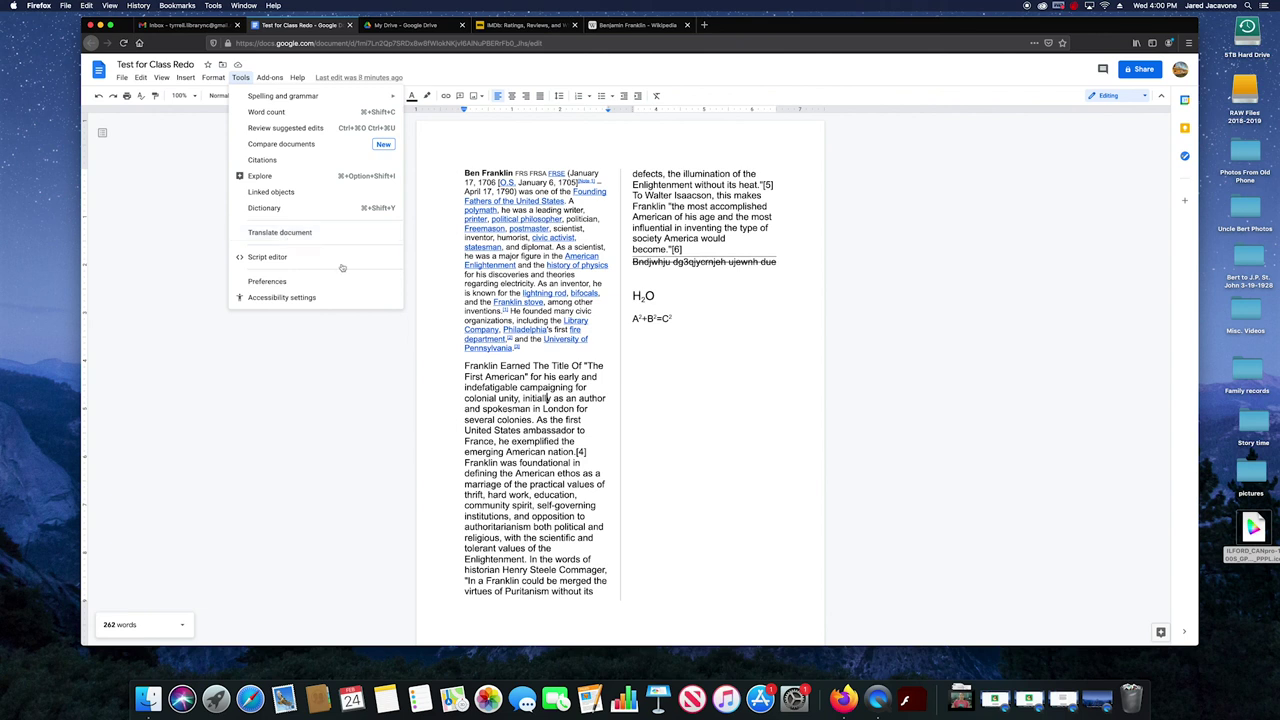
{"action": "left_click_drag", "start_coordinate": [465, 366], "coordinate": [528, 377]}
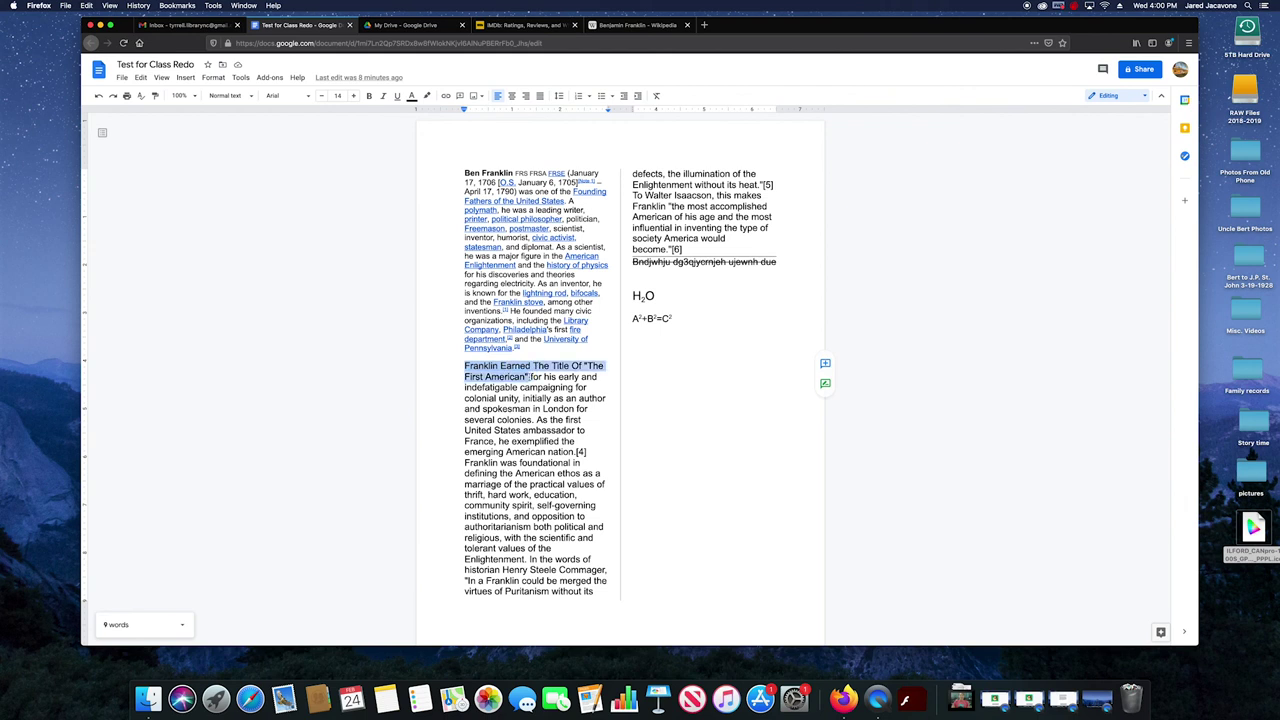
Choose Italian in Translate document's language list and create the translated copy
{"action": "left_click", "coordinate": [214, 79]}
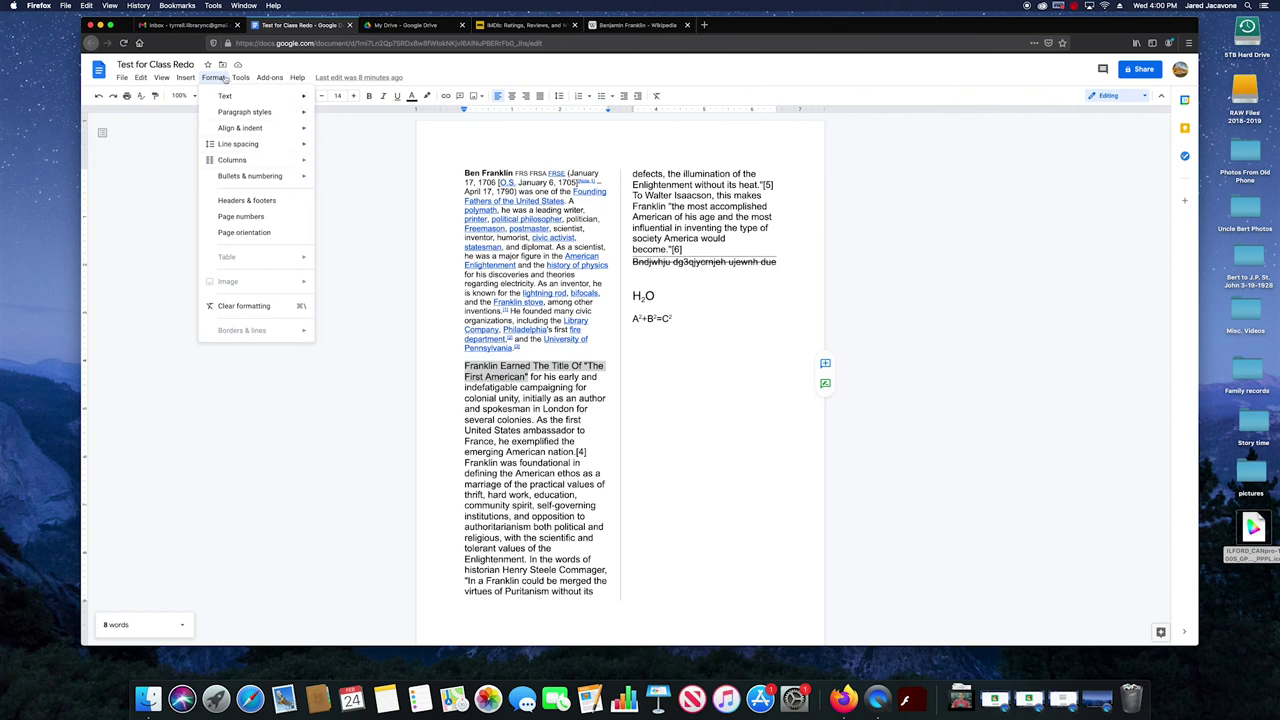
{"action": "mouse_move", "coordinate": [241, 80]}
{"action": "left_click", "coordinate": [281, 233]}
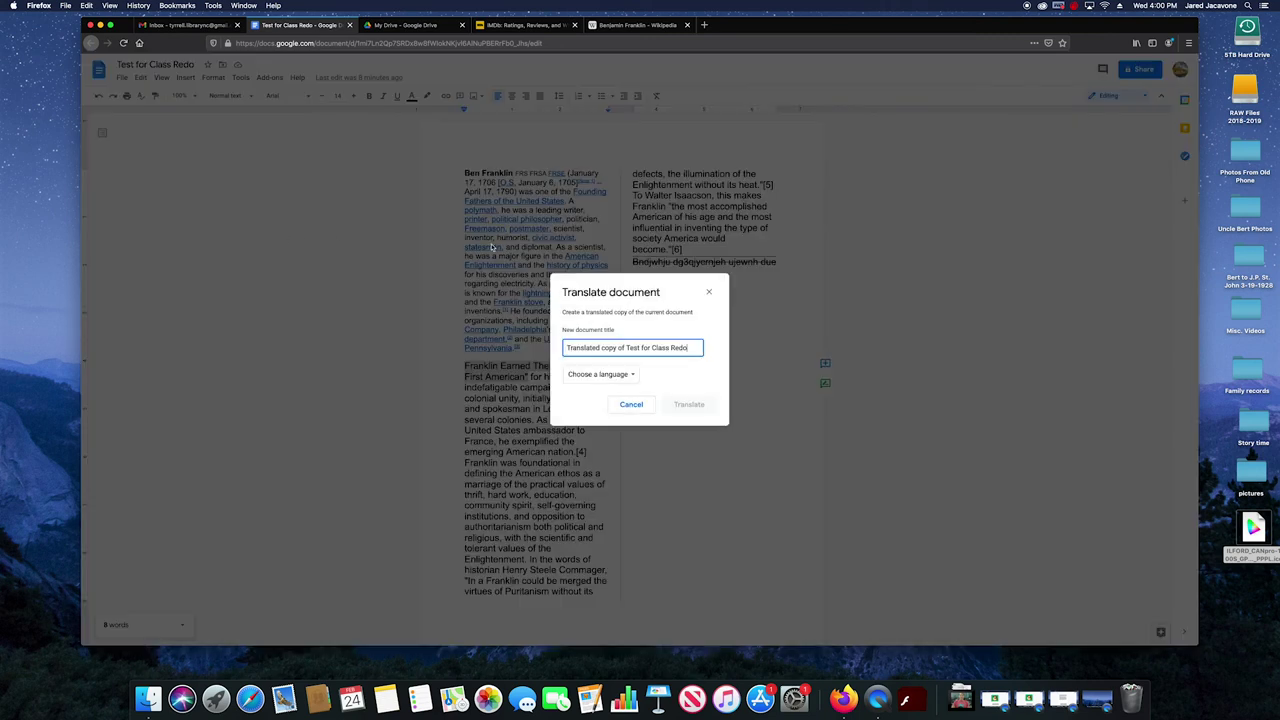
{"action": "left_click", "coordinate": [631, 374]}
{"action": "left_click_drag", "start_coordinate": [655, 377], "coordinate": [660, 439]}
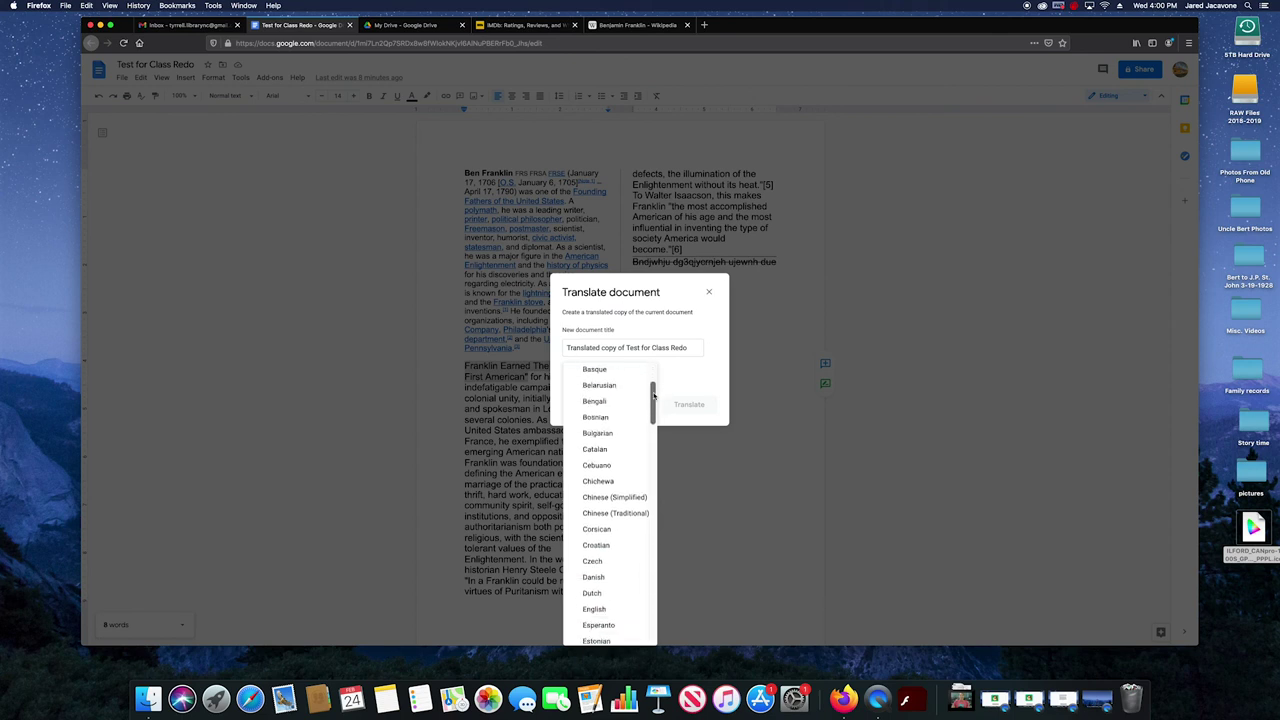
{"action": "scroll", "coordinate": [654, 440], "scroll_direction": "down", "scroll_amount": 1}
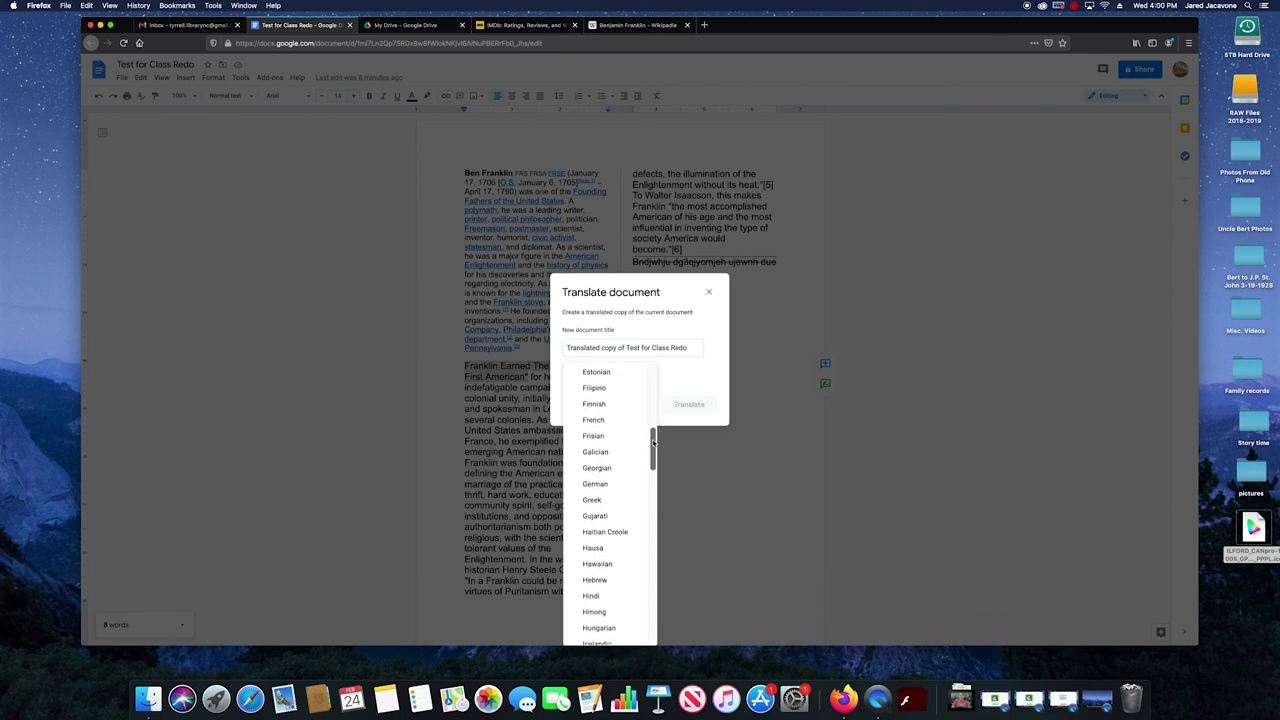
{"action": "left_click_drag", "start_coordinate": [653, 440], "coordinate": [646, 476]}
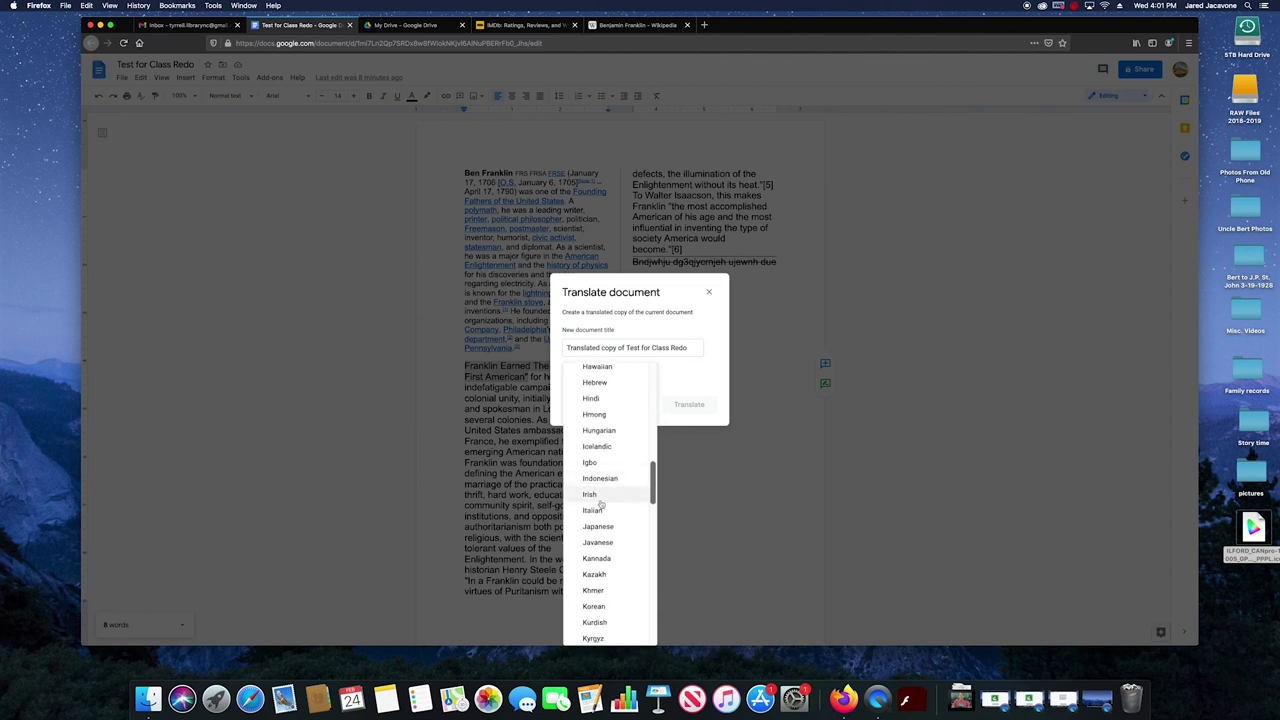
{"action": "left_click", "coordinate": [600, 510]}
{"action": "left_click", "coordinate": [692, 412]}
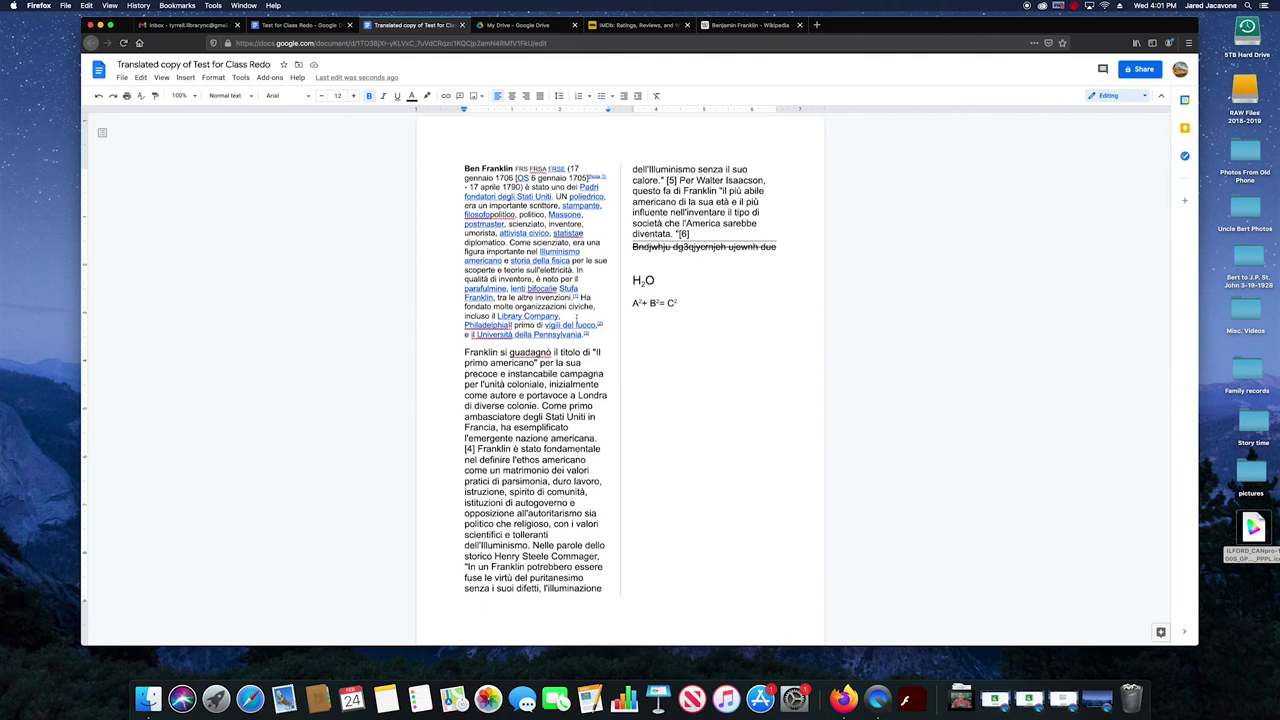
{"action": "scroll", "coordinate": [577, 318], "scroll_direction": "down", "scroll_amount": 5}
{"action": "scroll", "coordinate": [576, 314], "scroll_direction": "down", "scroll_amount": 5}
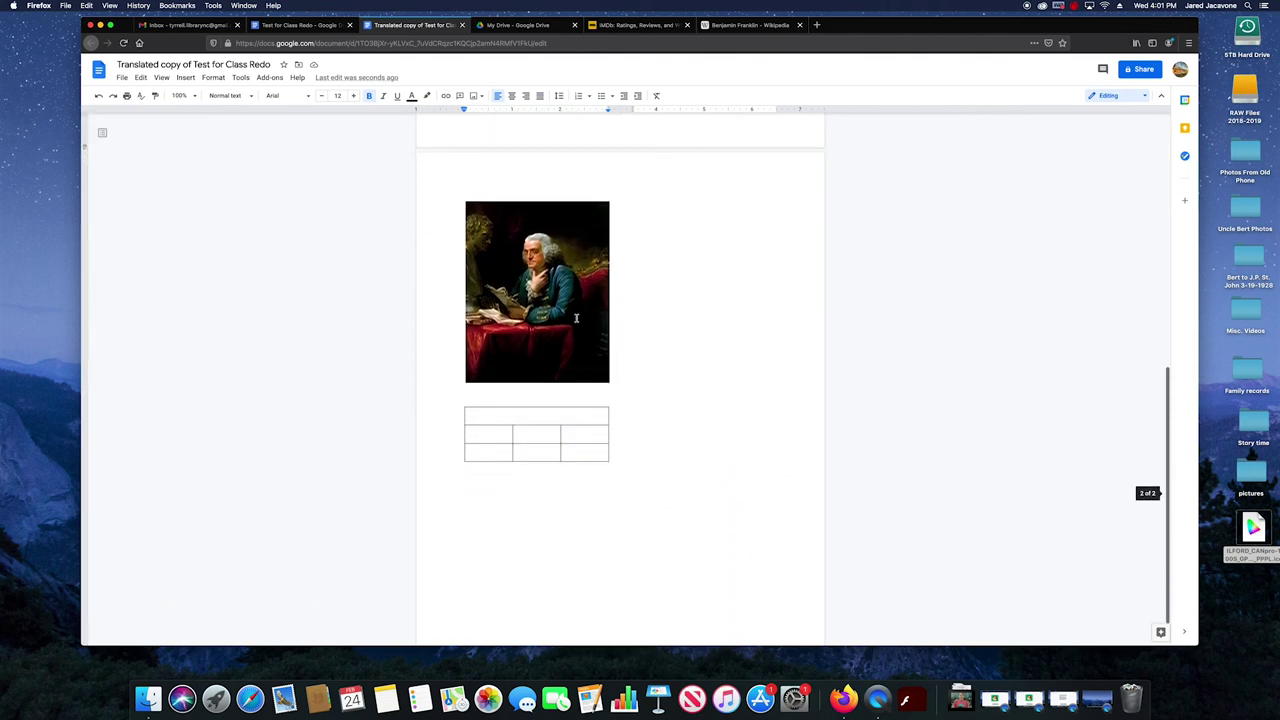
{"action": "scroll", "coordinate": [576, 318], "scroll_direction": "up", "scroll_amount": 15}
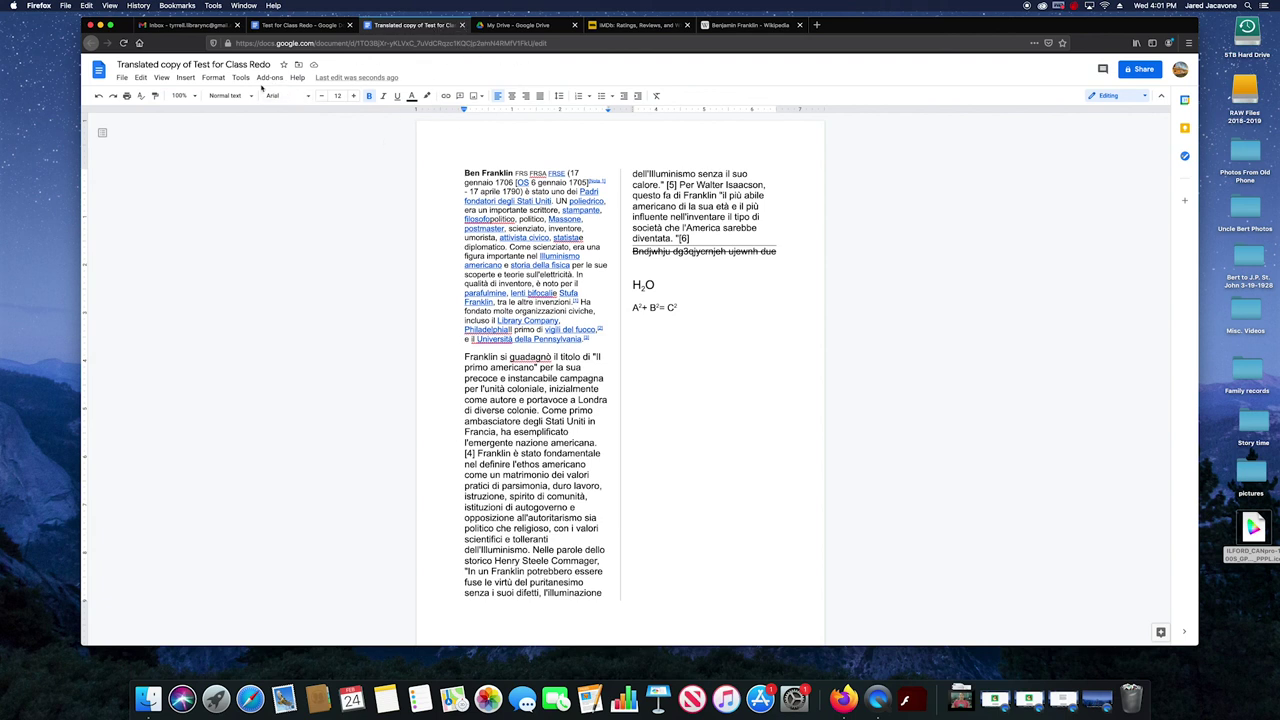
Return to the original document, click below the page-2 table, and launch the Script editor
{"action": "left_click", "coordinate": [462, 25]}
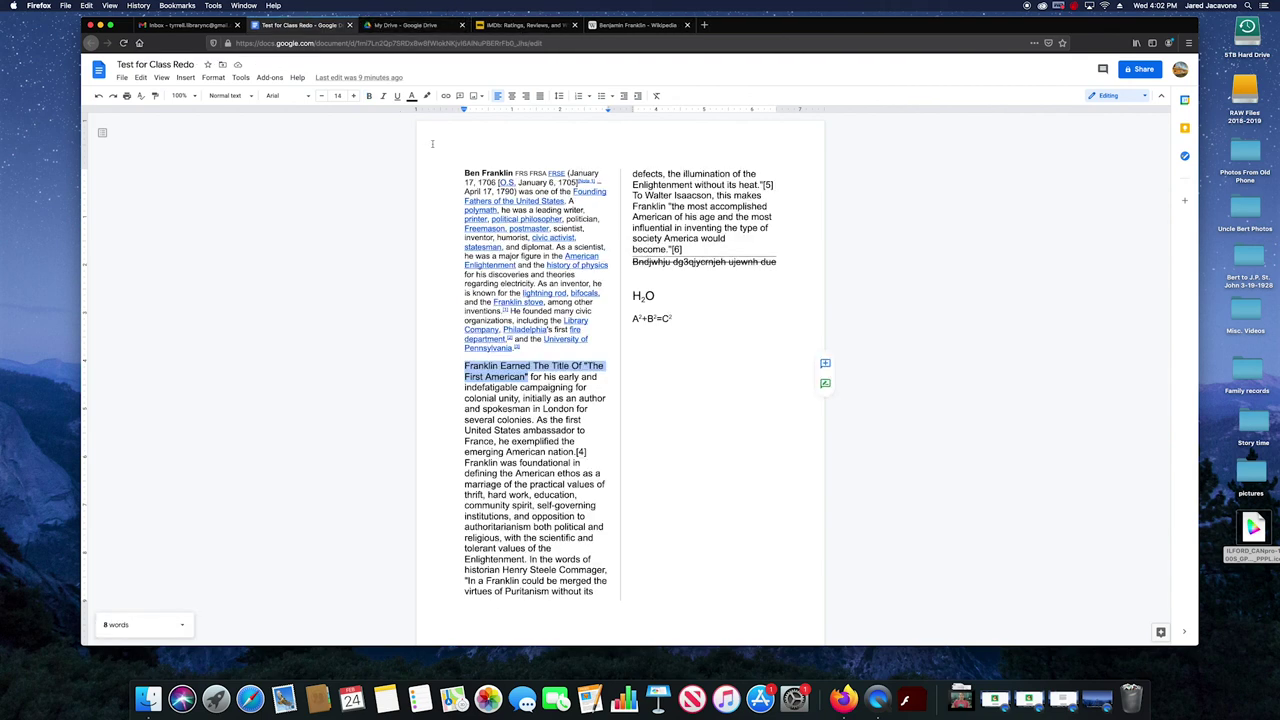
{"action": "left_click", "coordinate": [241, 78]}
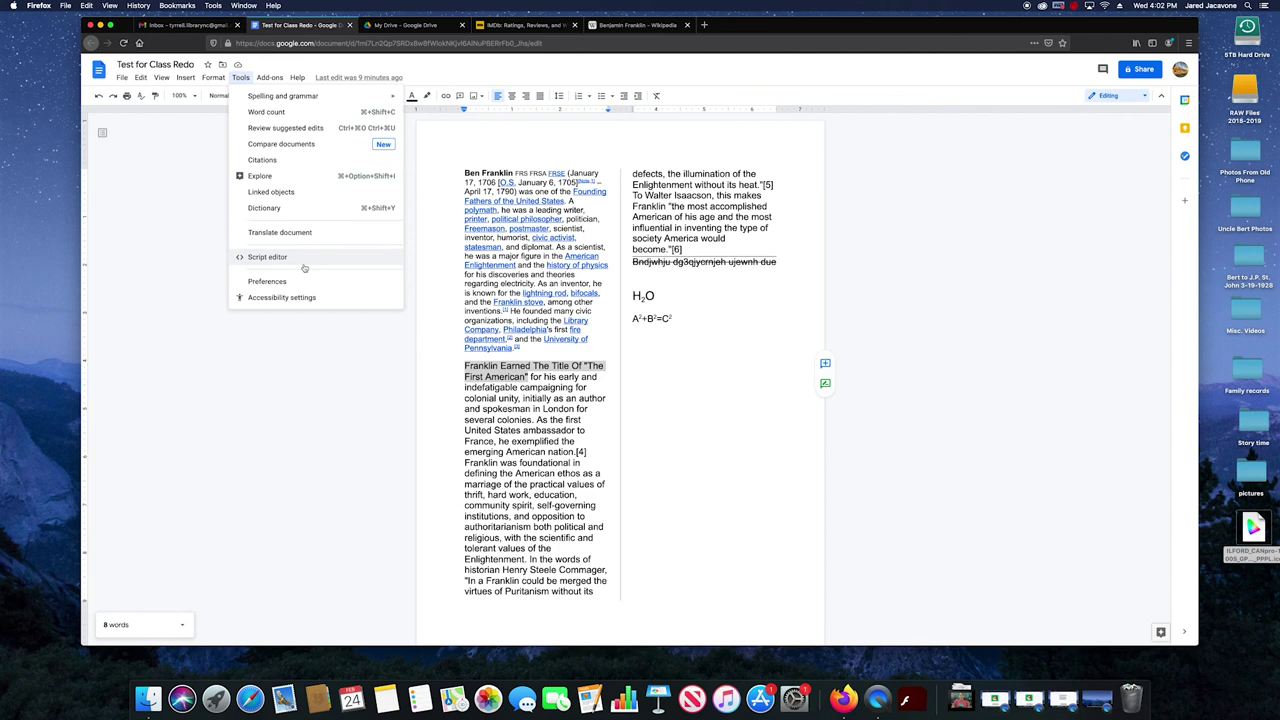
{"action": "scroll", "coordinate": [493, 280], "scroll_direction": "down", "scroll_amount": 2}
{"action": "scroll", "coordinate": [493, 280], "scroll_direction": "down", "scroll_amount": 5}
{"action": "scroll", "coordinate": [493, 280], "scroll_direction": "down", "scroll_amount": 3}
{"action": "left_click", "coordinate": [591, 486]}
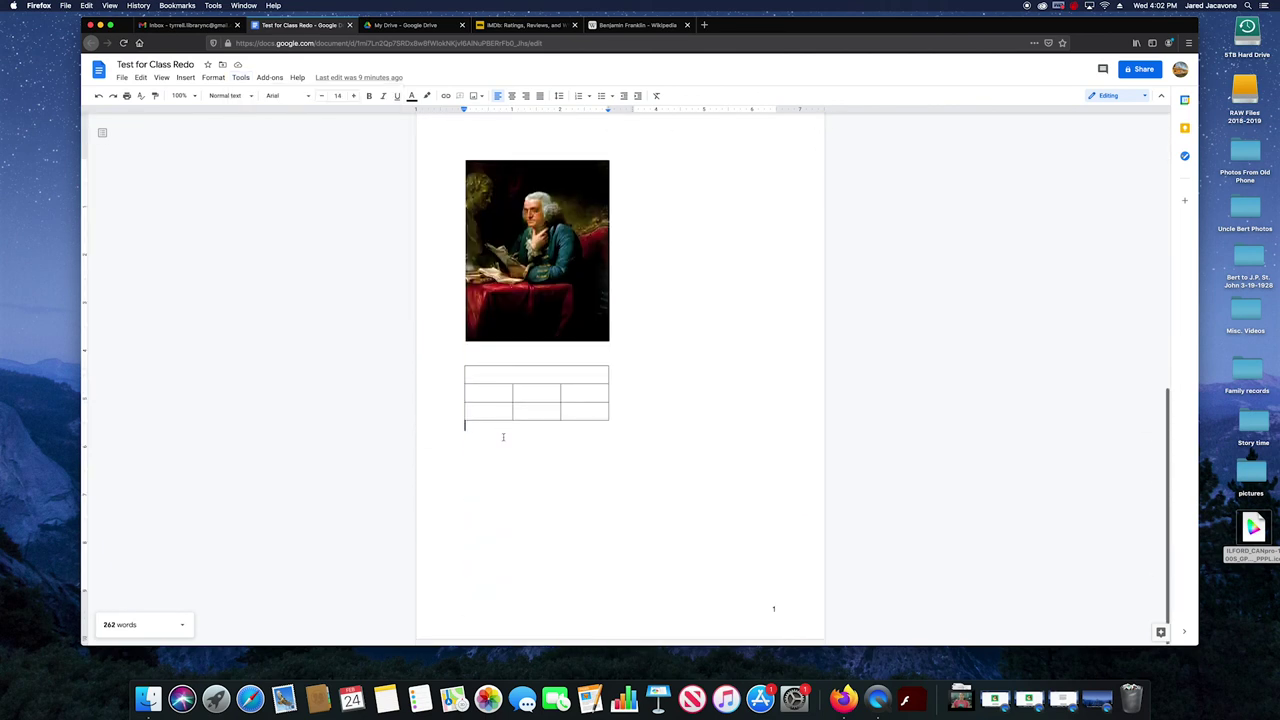
{"action": "left_click", "coordinate": [214, 78]}
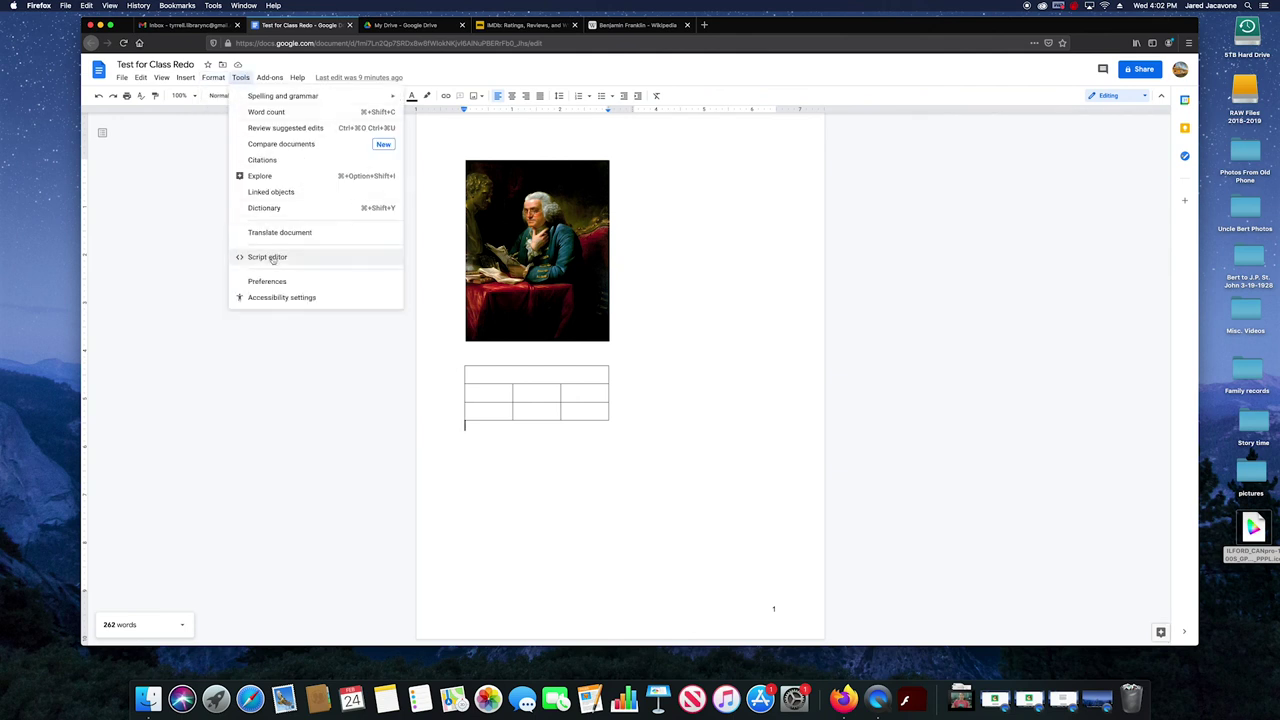
{"action": "left_click", "coordinate": [273, 259]}
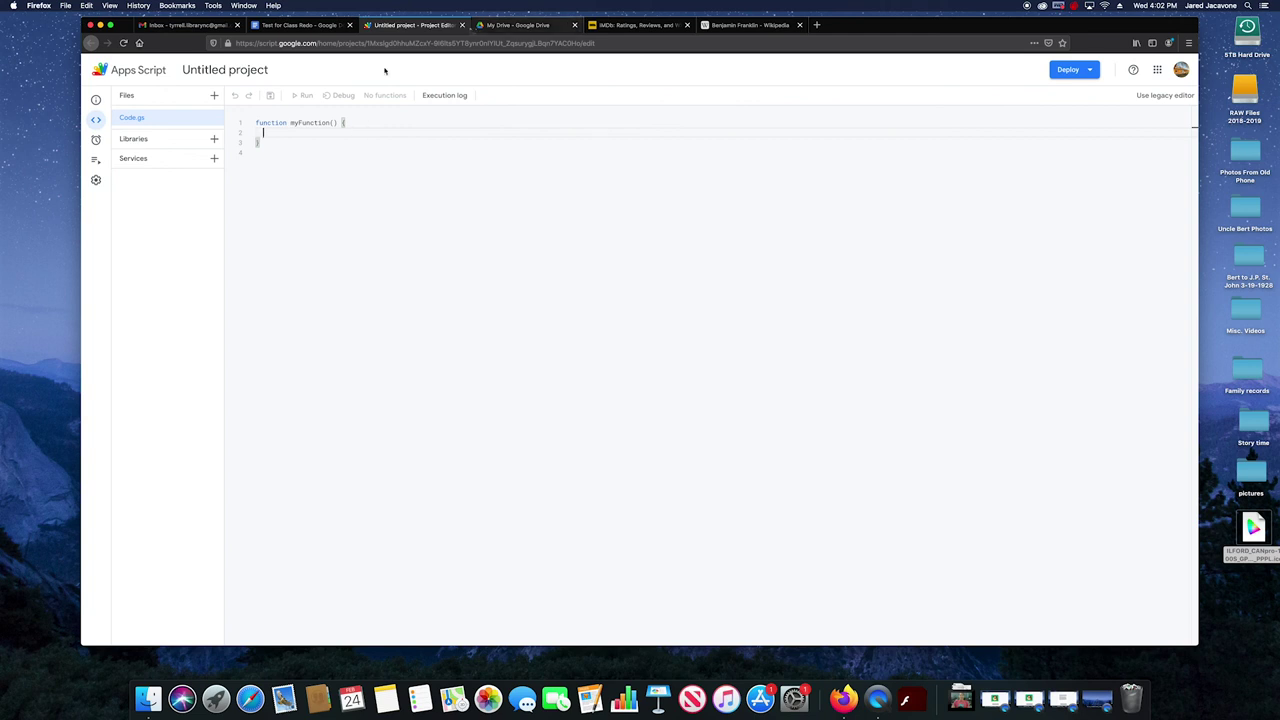
Close the Apps Script tab and open Docs' Preferences from the Tools menu
{"action": "left_click", "coordinate": [462, 25]}
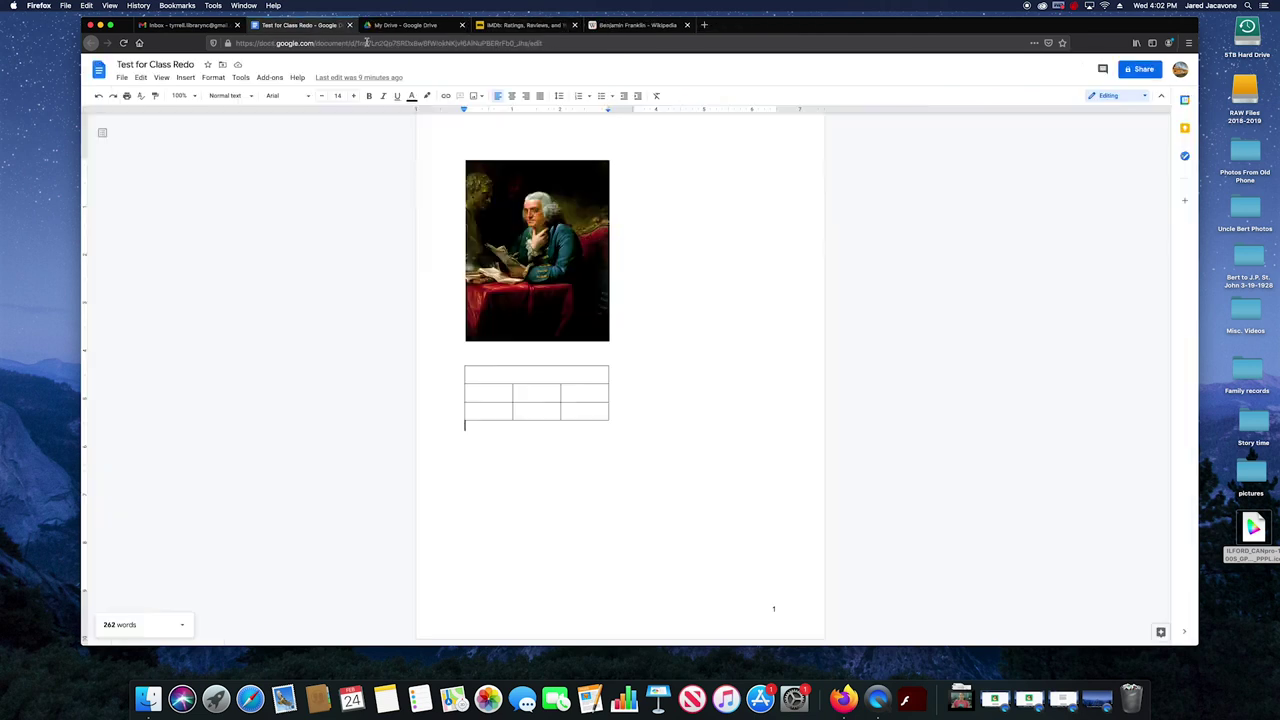
{"action": "left_click", "coordinate": [241, 77]}
{"action": "left_click", "coordinate": [283, 284]}
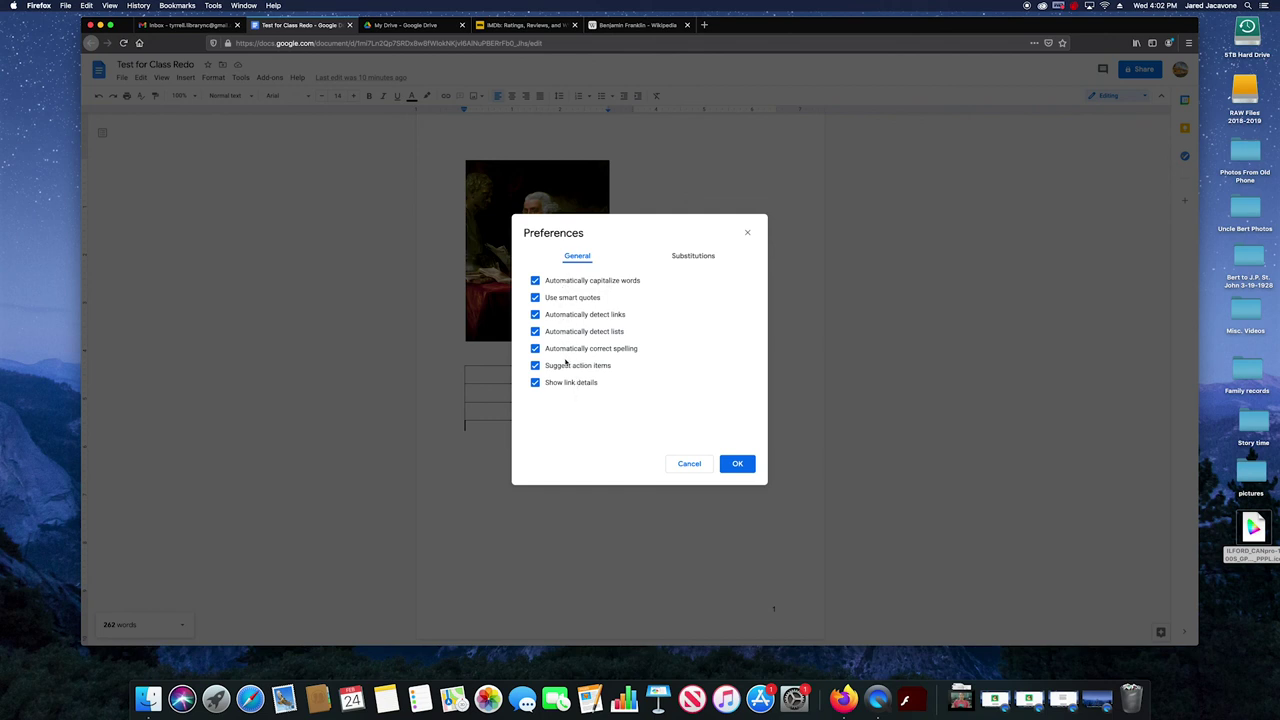
Scroll through the Substitutions list, return to General, and cancel Preferences without changes
{"action": "left_click", "coordinate": [688, 256]}
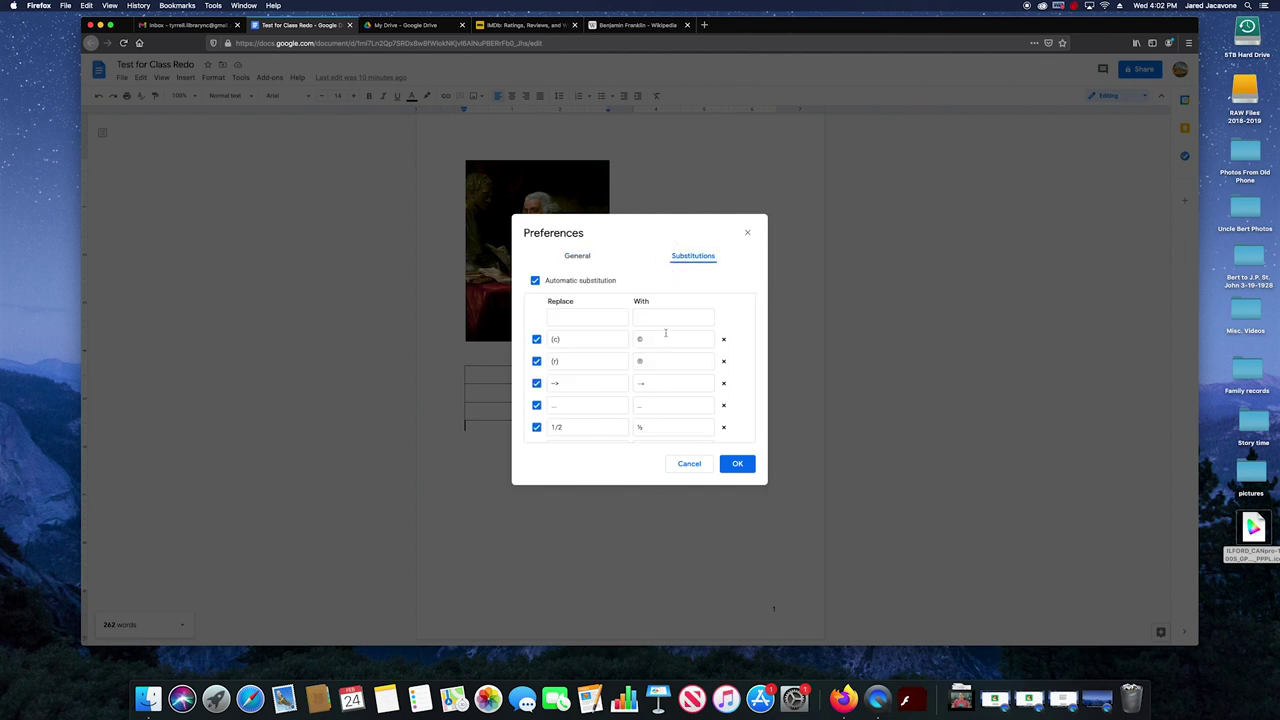
{"action": "left_click_drag", "start_coordinate": [752, 317], "coordinate": [756, 425]}
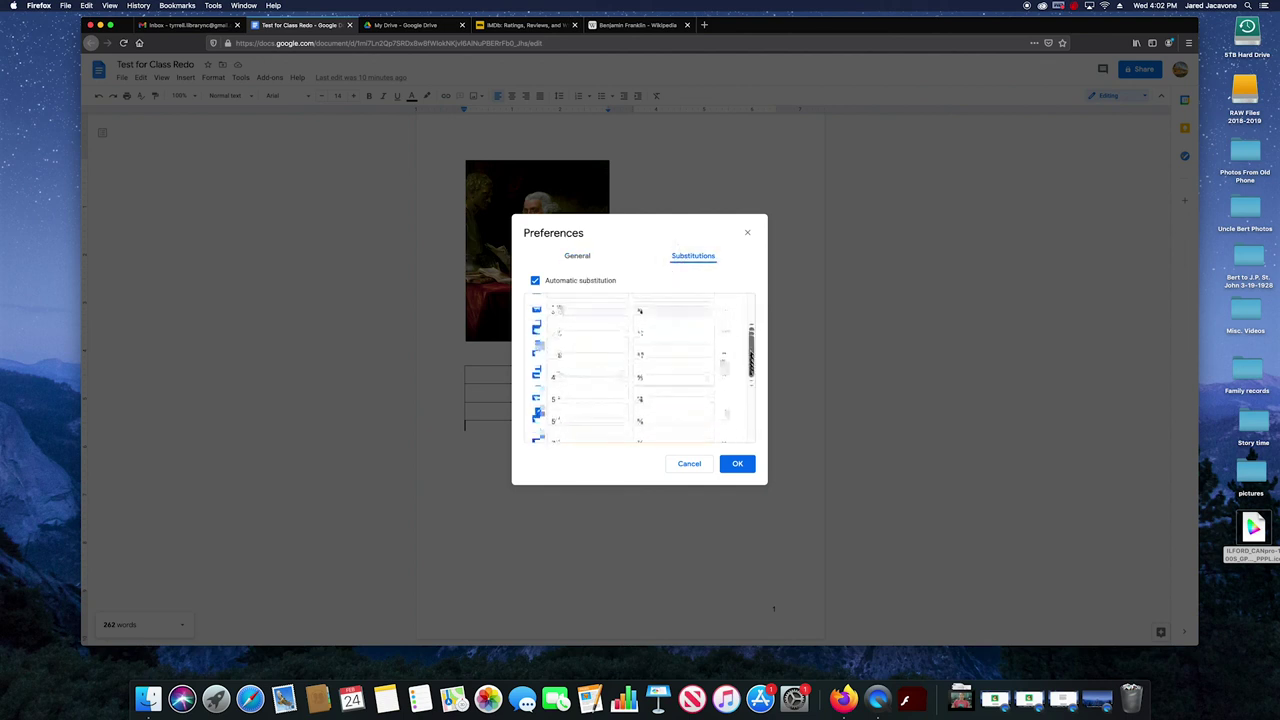
{"action": "left_click_drag", "start_coordinate": [756, 425], "coordinate": [757, 300]}
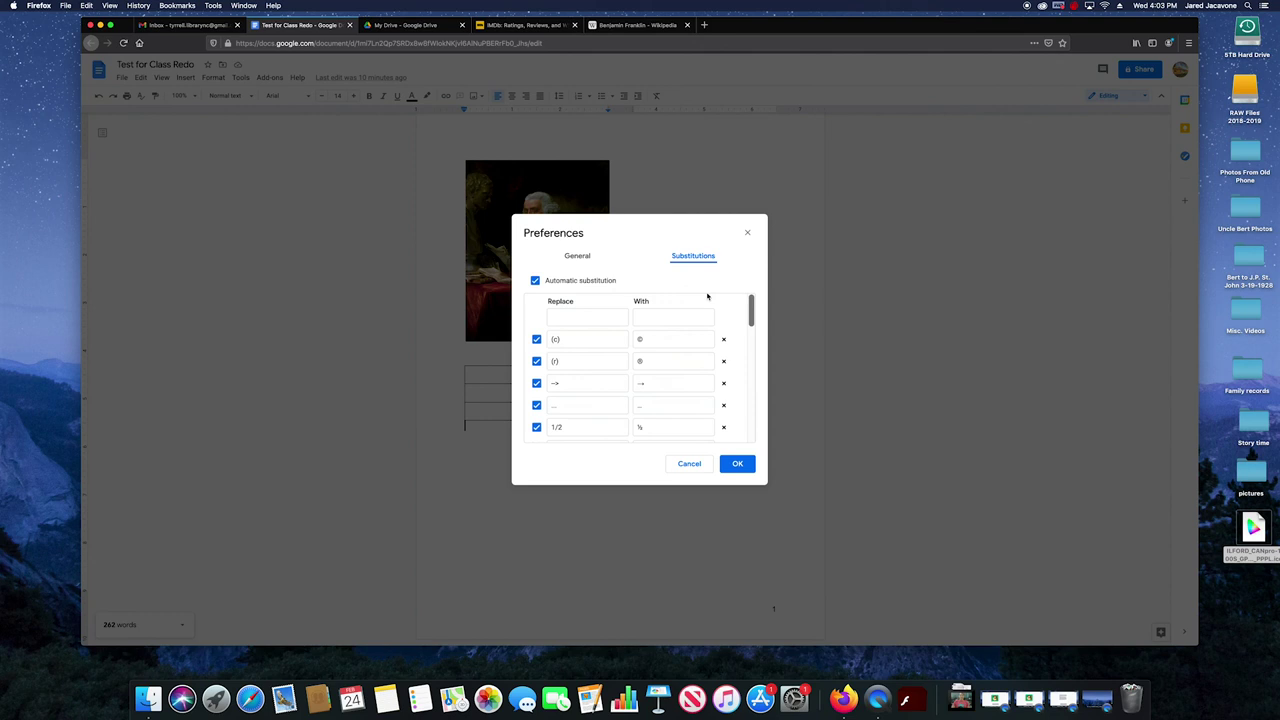
{"action": "left_click", "coordinate": [570, 258]}
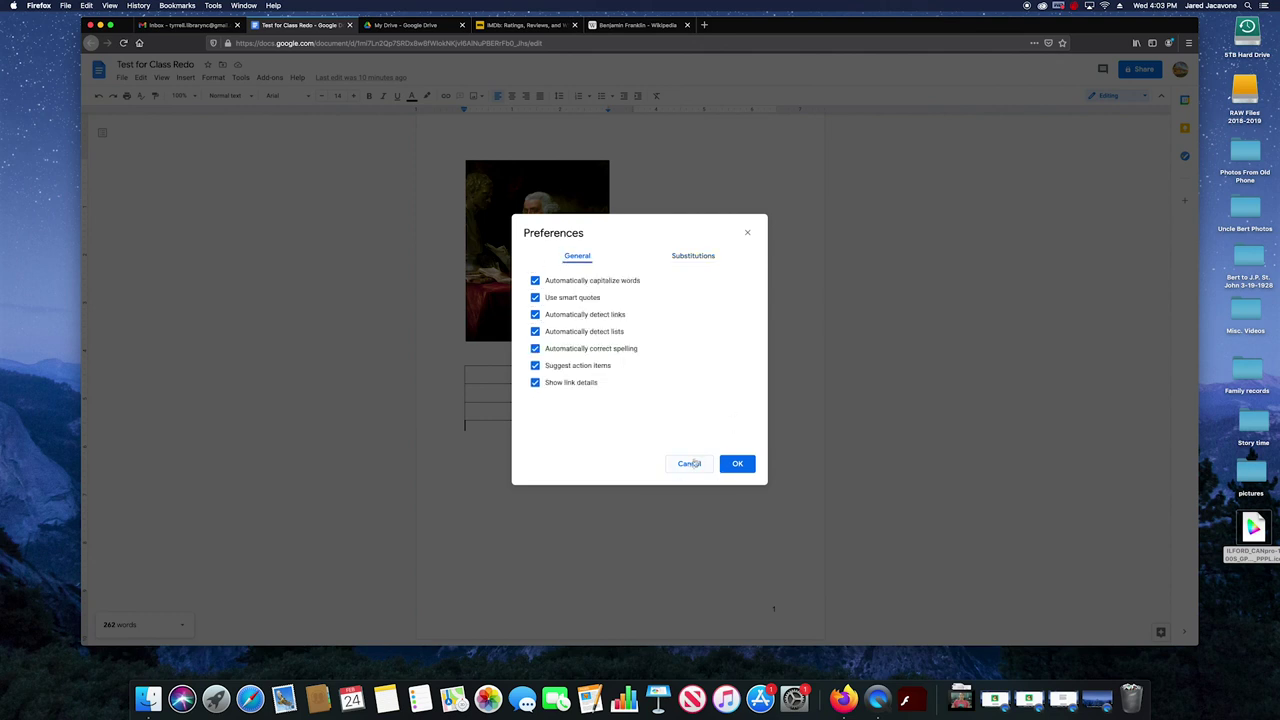
{"action": "left_click", "coordinate": [690, 464]}
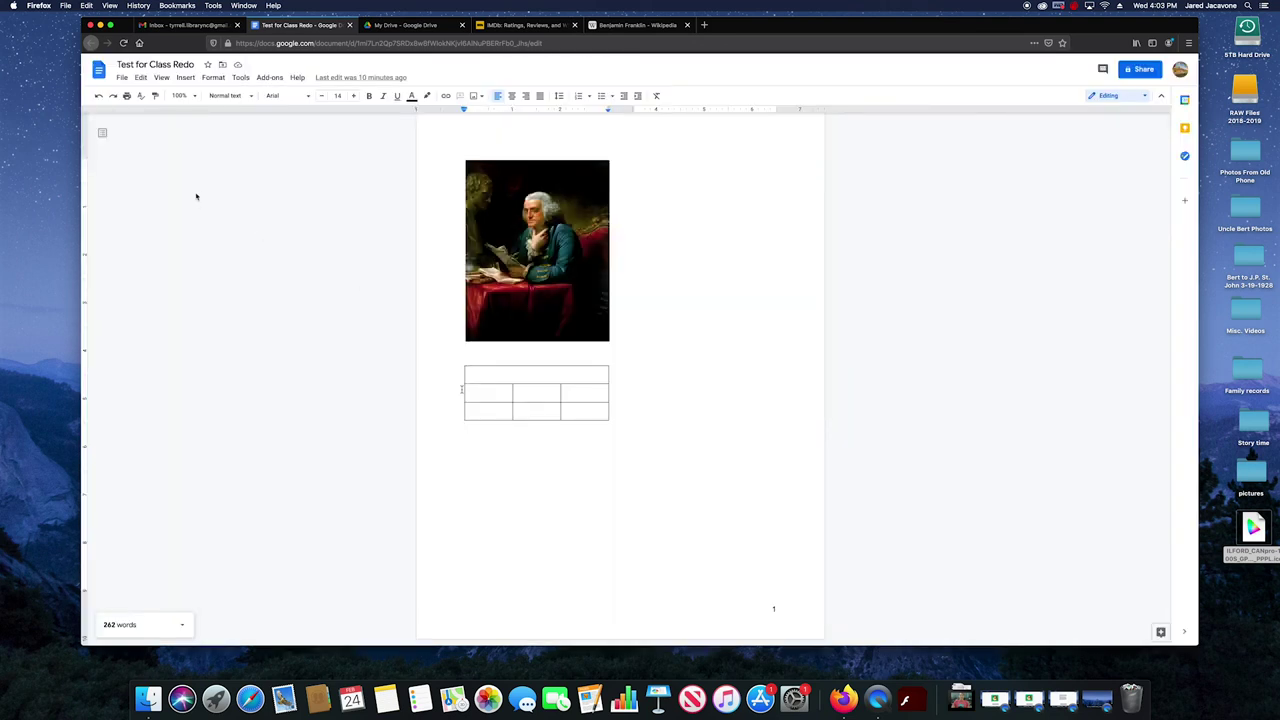
Review Tools > Accessibility settings and cancel, leaving them unchanged
{"action": "left_click", "coordinate": [241, 77]}
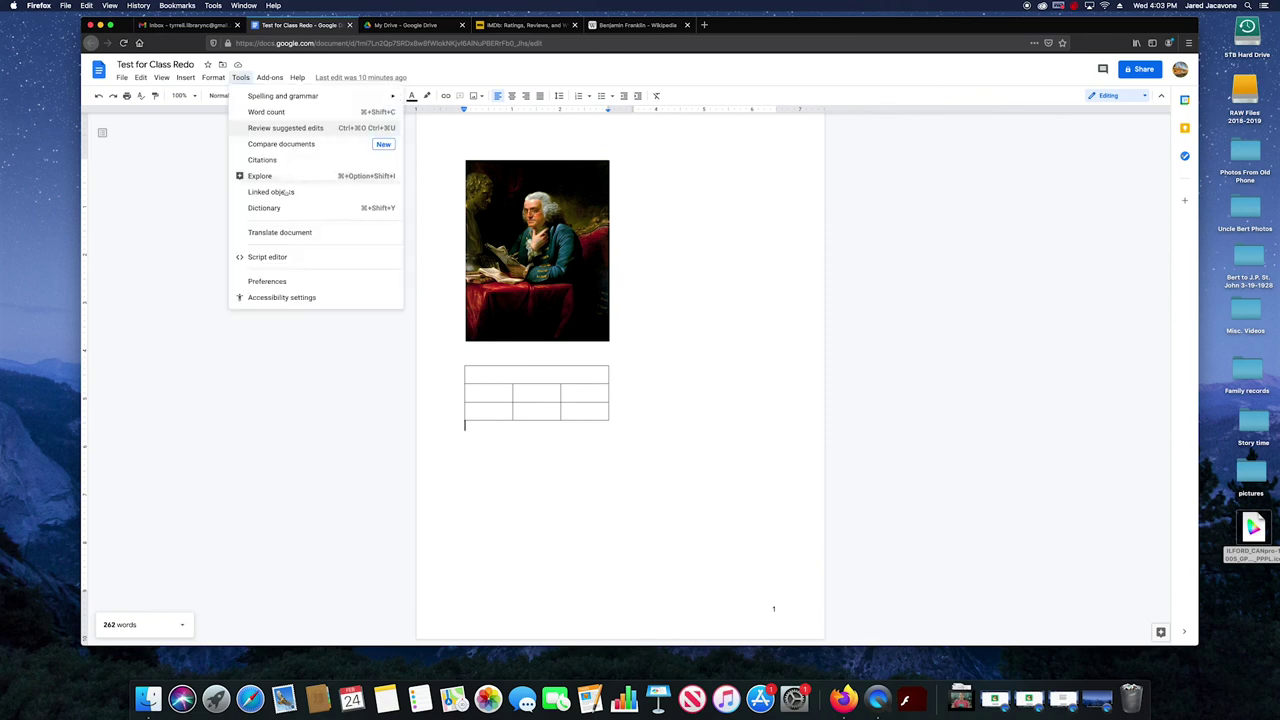
{"action": "left_click", "coordinate": [309, 297]}
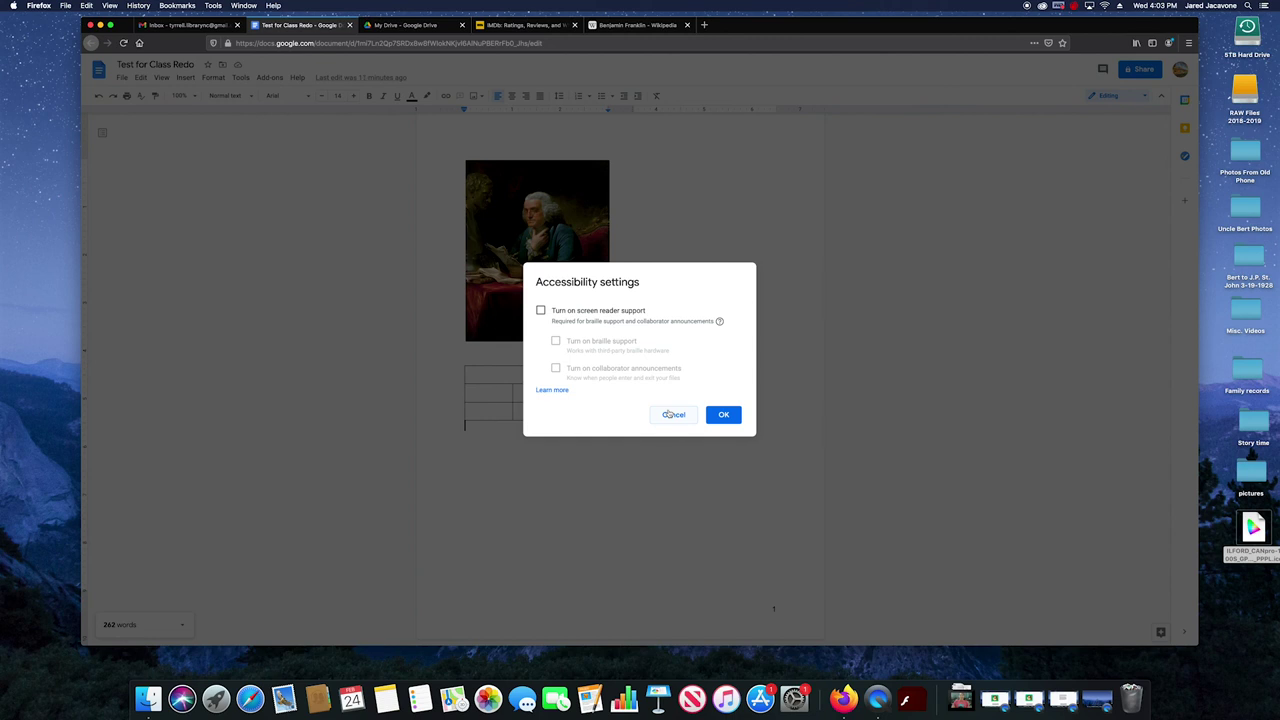
{"action": "left_click", "coordinate": [669, 414]}
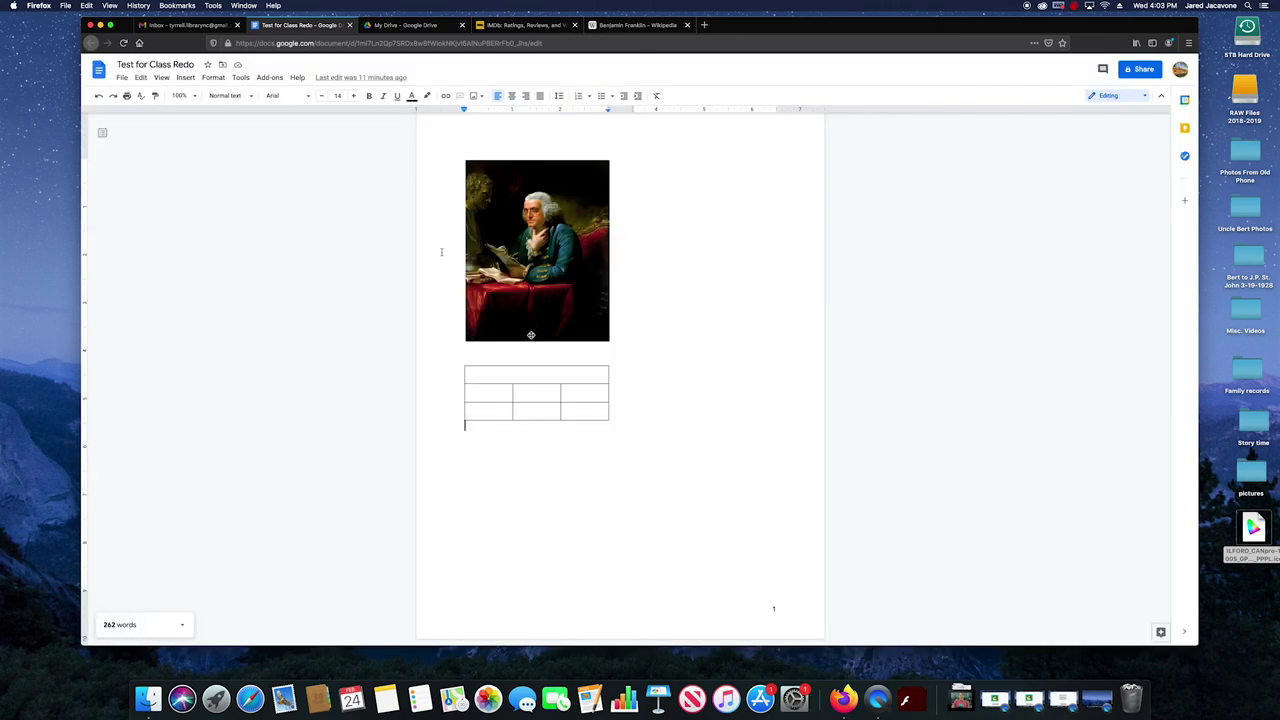
Bring up the Add-ons menu options
{"action": "left_click", "coordinate": [240, 79]}
{"action": "left_click", "coordinate": [240, 79]}
{"action": "left_click", "coordinate": [271, 78]}
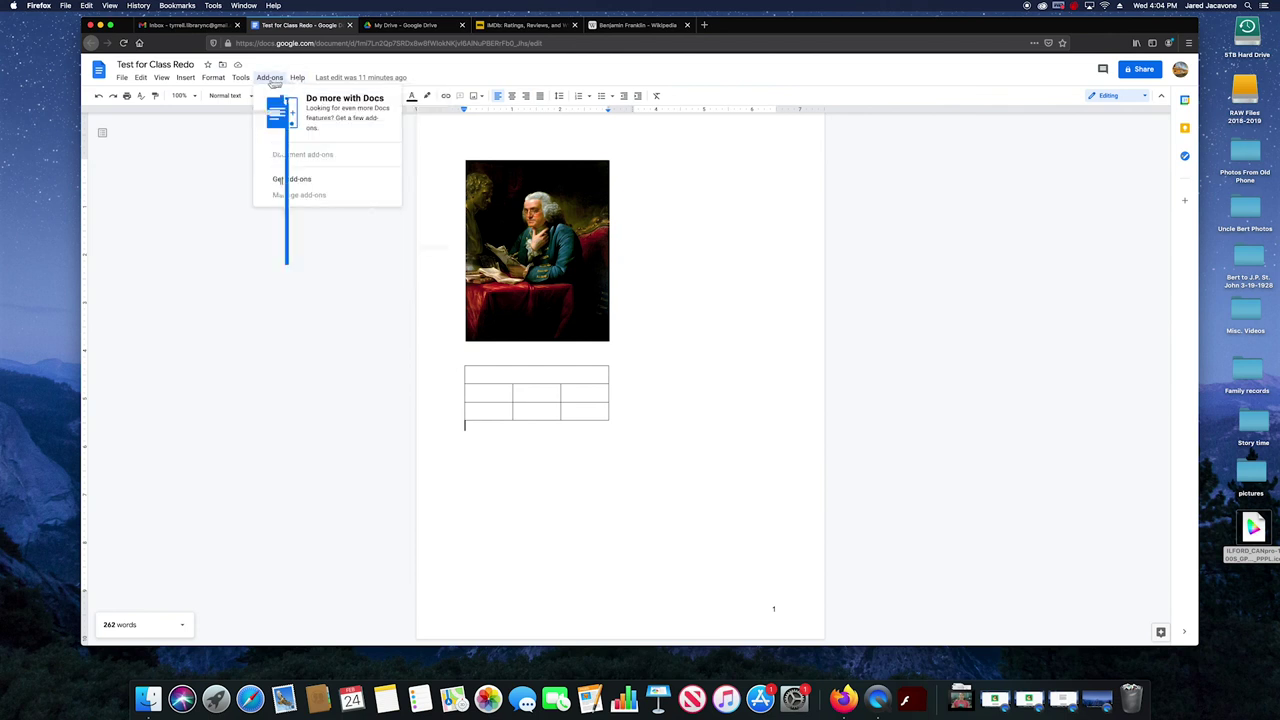
Browse the full Help > Keyboard shortcuts list, then close it
{"action": "mouse_move", "coordinate": [296, 79]}
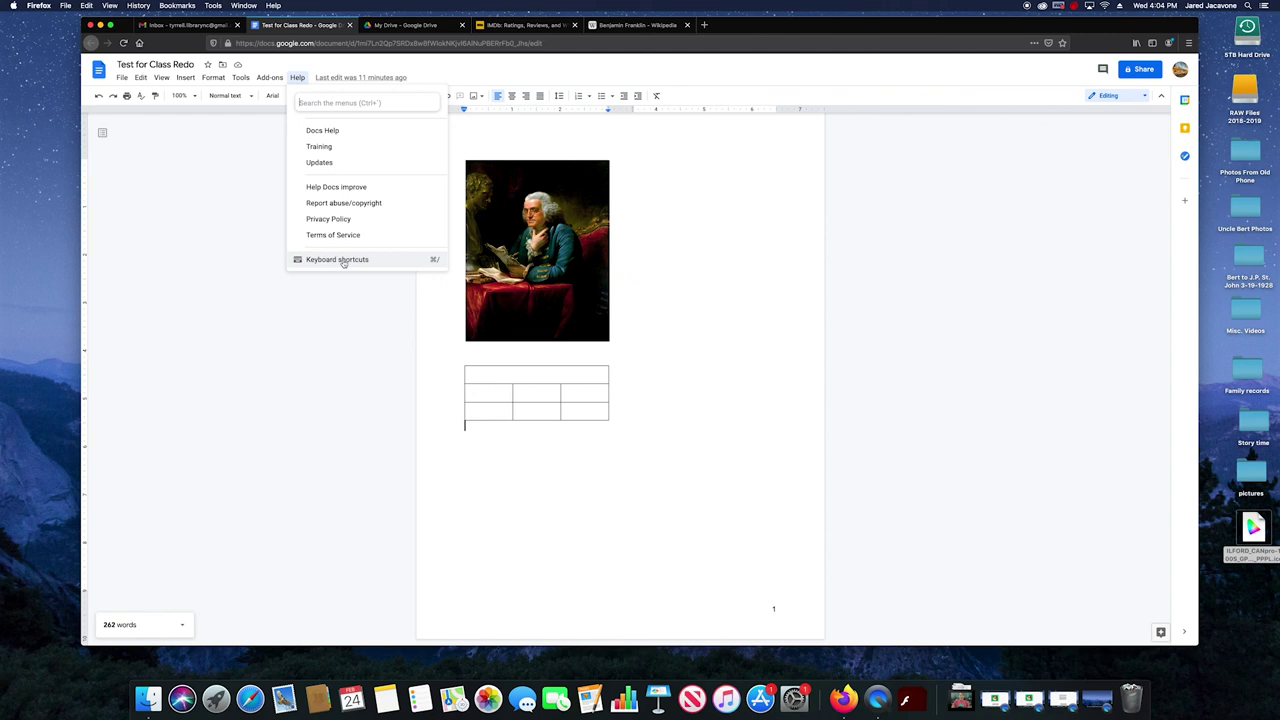
{"action": "left_click", "coordinate": [343, 261]}
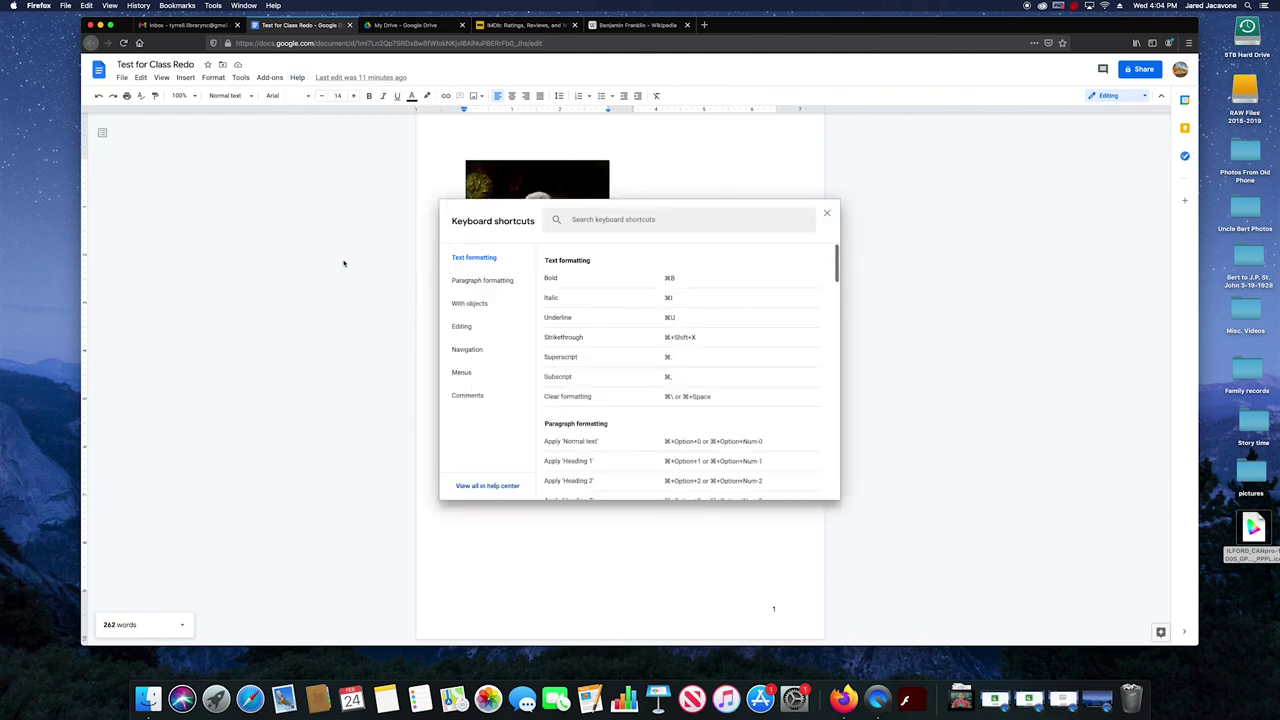
{"action": "scroll", "coordinate": [678, 305], "scroll_direction": "down", "scroll_amount": 3}
{"action": "scroll", "coordinate": [678, 305], "scroll_direction": "down", "scroll_amount": 5}
{"action": "scroll", "coordinate": [678, 305], "scroll_direction": "down", "scroll_amount": 5}
{"action": "scroll", "coordinate": [678, 305], "scroll_direction": "down", "scroll_amount": 5}
{"action": "scroll", "coordinate": [678, 305], "scroll_direction": "down", "scroll_amount": 5}
{"action": "scroll", "coordinate": [678, 305], "scroll_direction": "down", "scroll_amount": 5}
{"action": "scroll", "coordinate": [678, 305], "scroll_direction": "down", "scroll_amount": 5}
{"action": "scroll", "coordinate": [678, 305], "scroll_direction": "up", "scroll_amount": 3}
{"action": "scroll", "coordinate": [678, 305], "scroll_direction": "up", "scroll_amount": 5}
{"action": "scroll", "coordinate": [678, 305], "scroll_direction": "up", "scroll_amount": 5}
{"action": "scroll", "coordinate": [678, 305], "scroll_direction": "up", "scroll_amount": 5}
{"action": "scroll", "coordinate": [678, 305], "scroll_direction": "up", "scroll_amount": 1}
{"action": "left_click", "coordinate": [826, 213]}
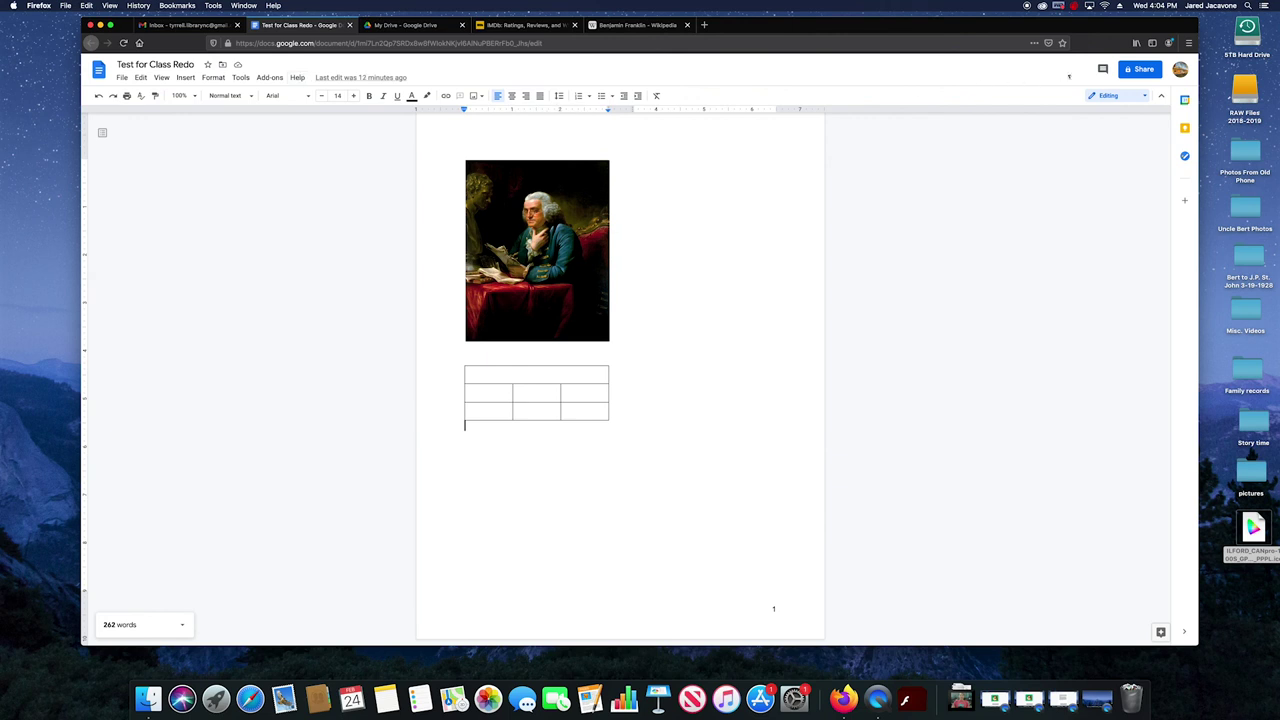
Show and hide the comment history, then view and dismiss the sharing settings
{"action": "left_click", "coordinate": [1103, 70]}
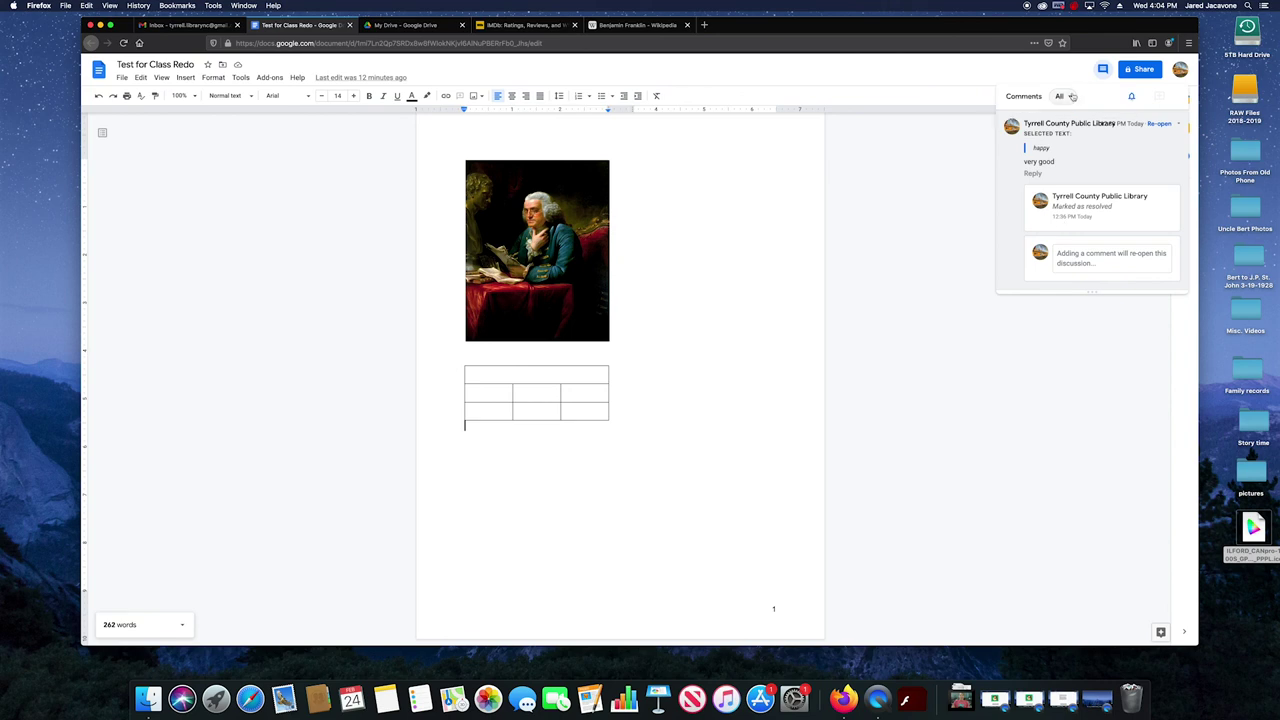
{"action": "left_click", "coordinate": [1103, 70]}
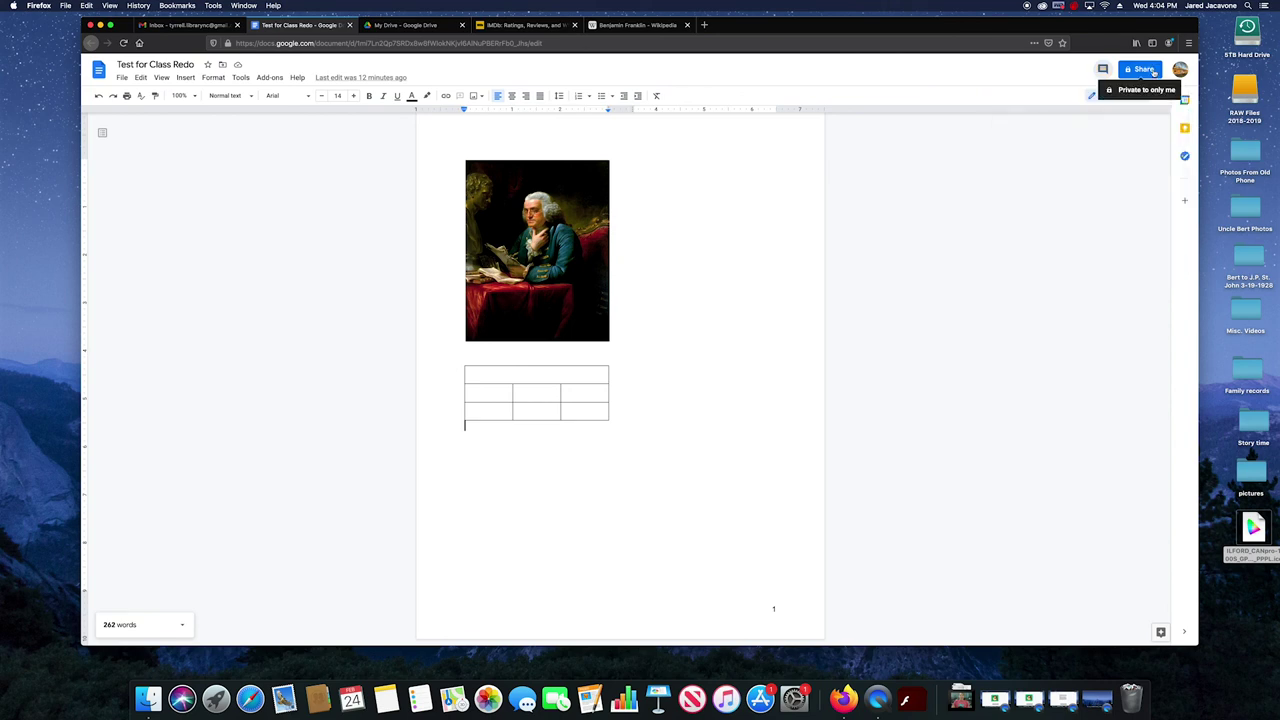
{"action": "left_click", "coordinate": [1152, 71]}
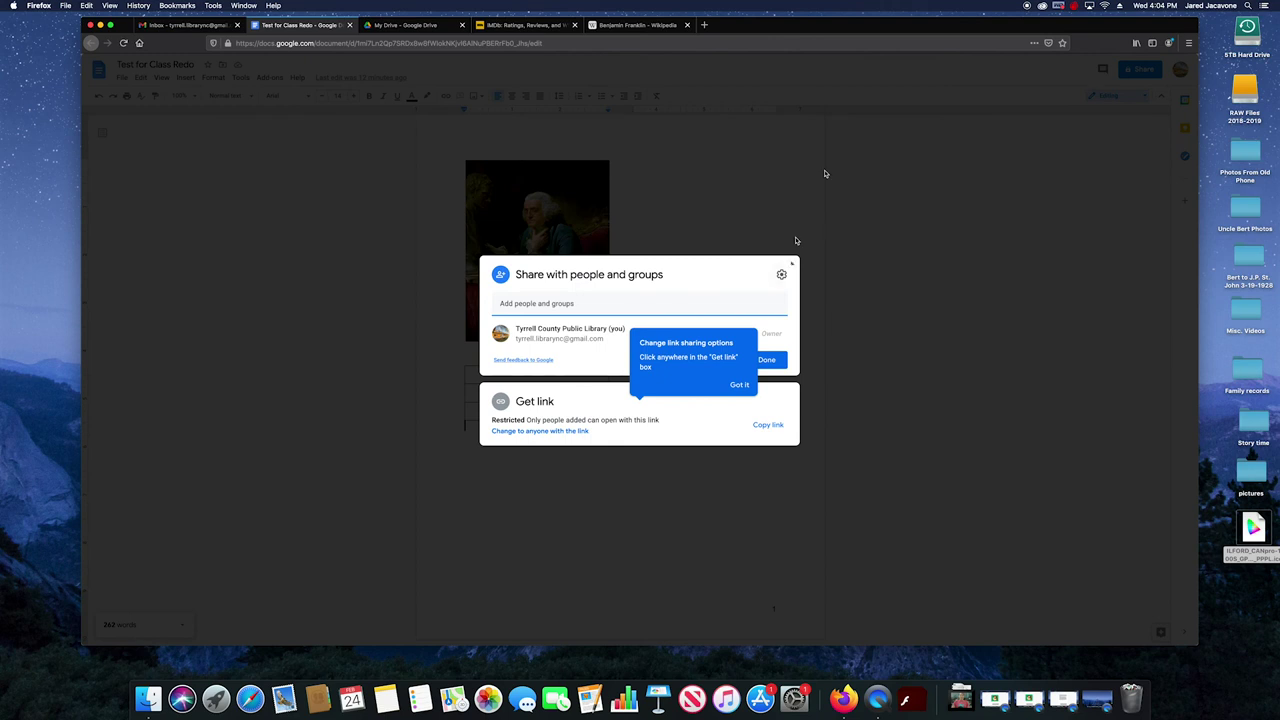
{"action": "left_click", "coordinate": [927, 184]}
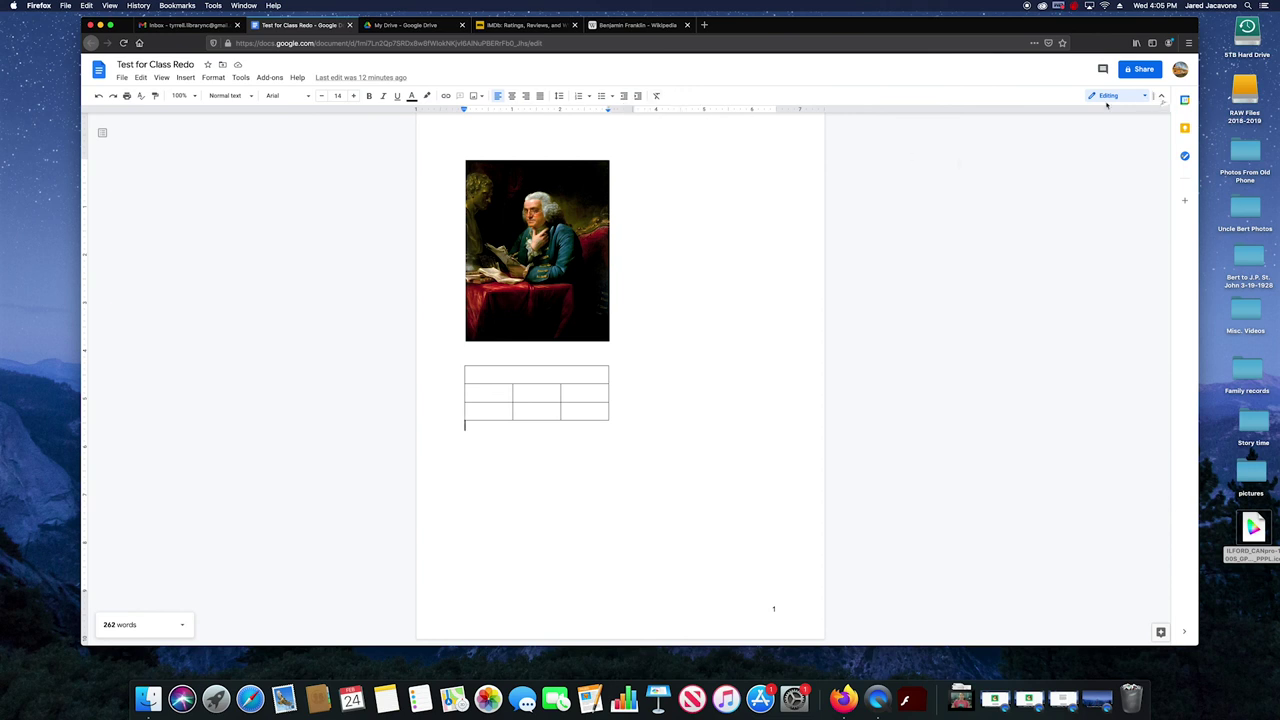
Glance at the add-ons marketplace, then show the Calendar panel with upcoming holidays
{"action": "left_click", "coordinate": [1184, 200]}
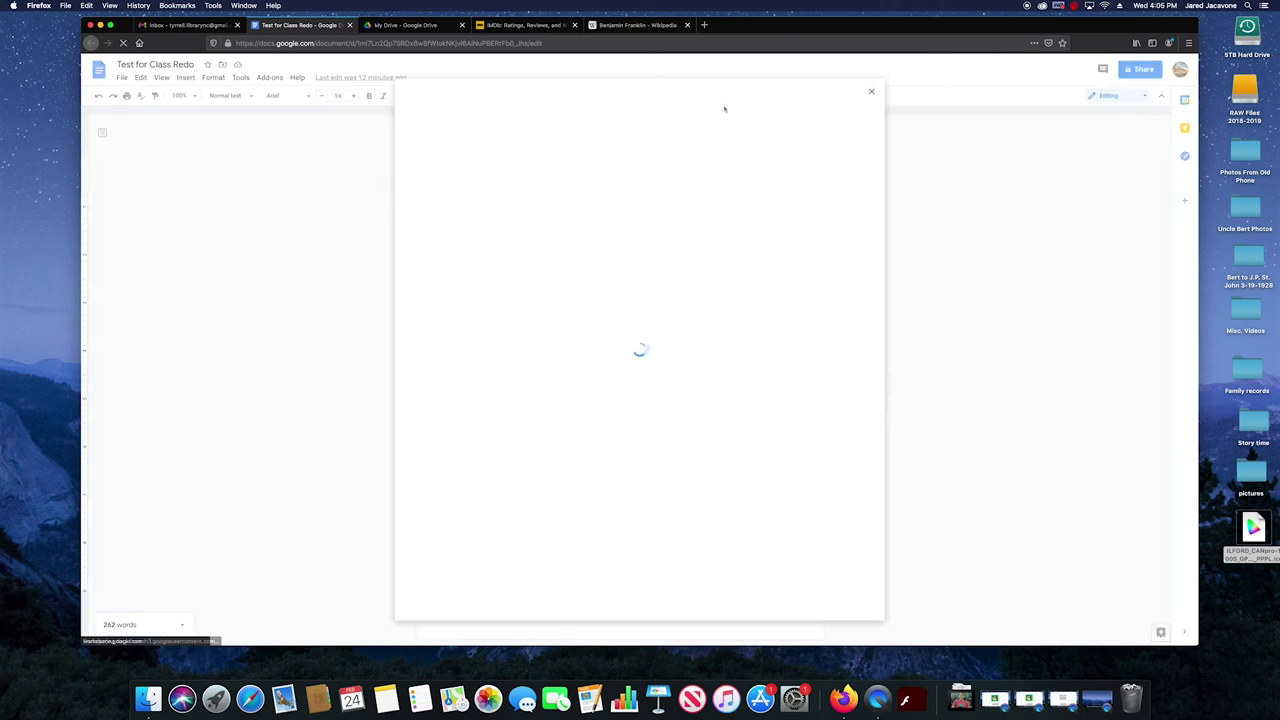
{"action": "left_click", "coordinate": [871, 91]}
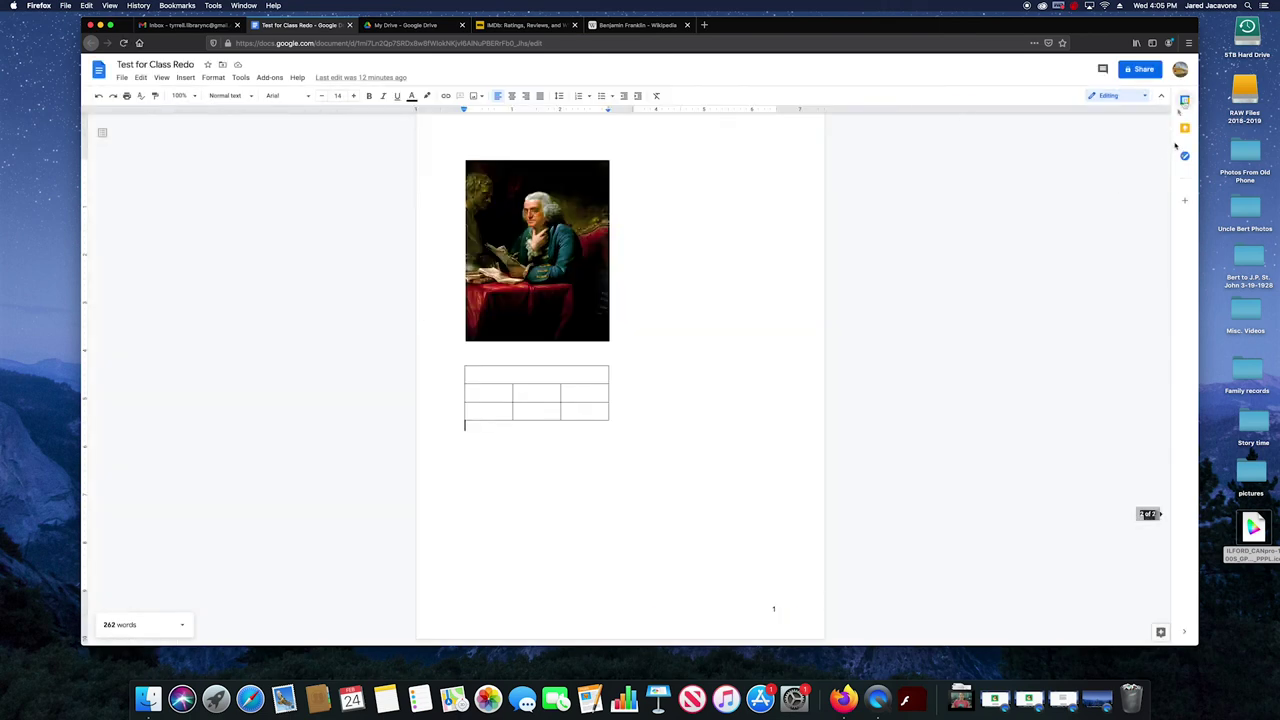
{"action": "left_click", "coordinate": [1185, 99]}
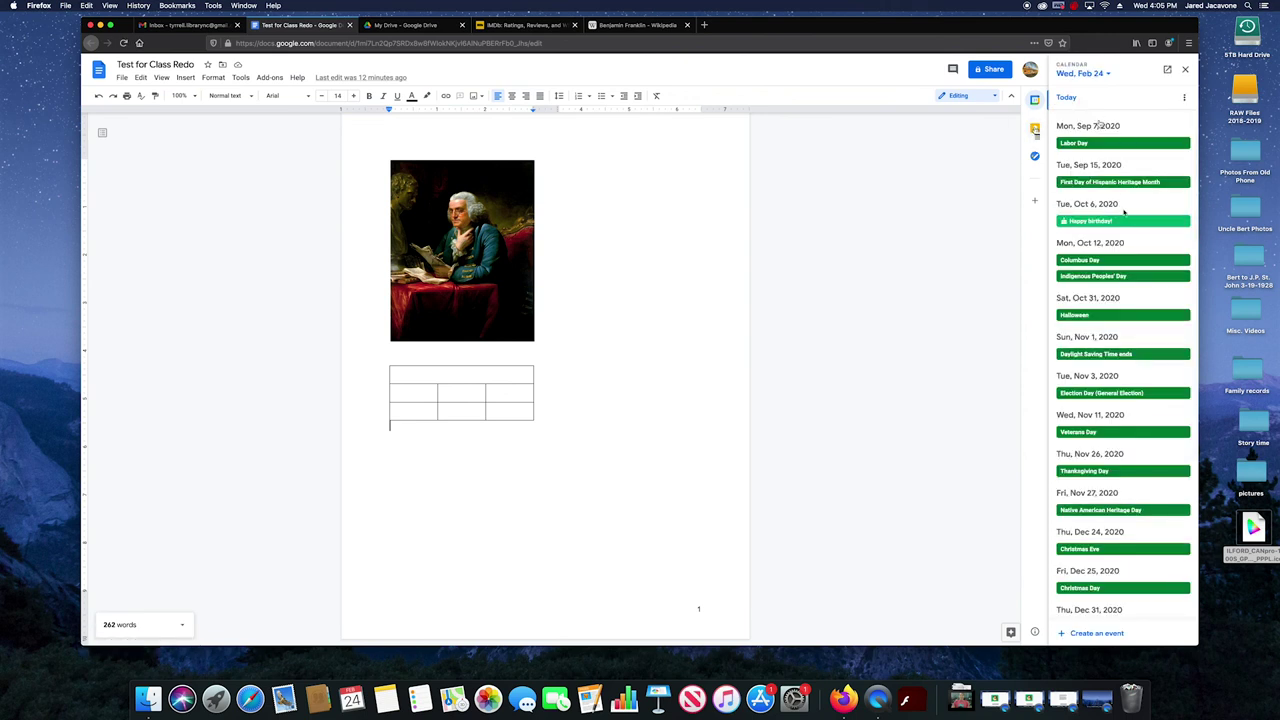
View the Keep notes and Tasks panels, then close the side panel
{"action": "left_click", "coordinate": [1035, 131]}
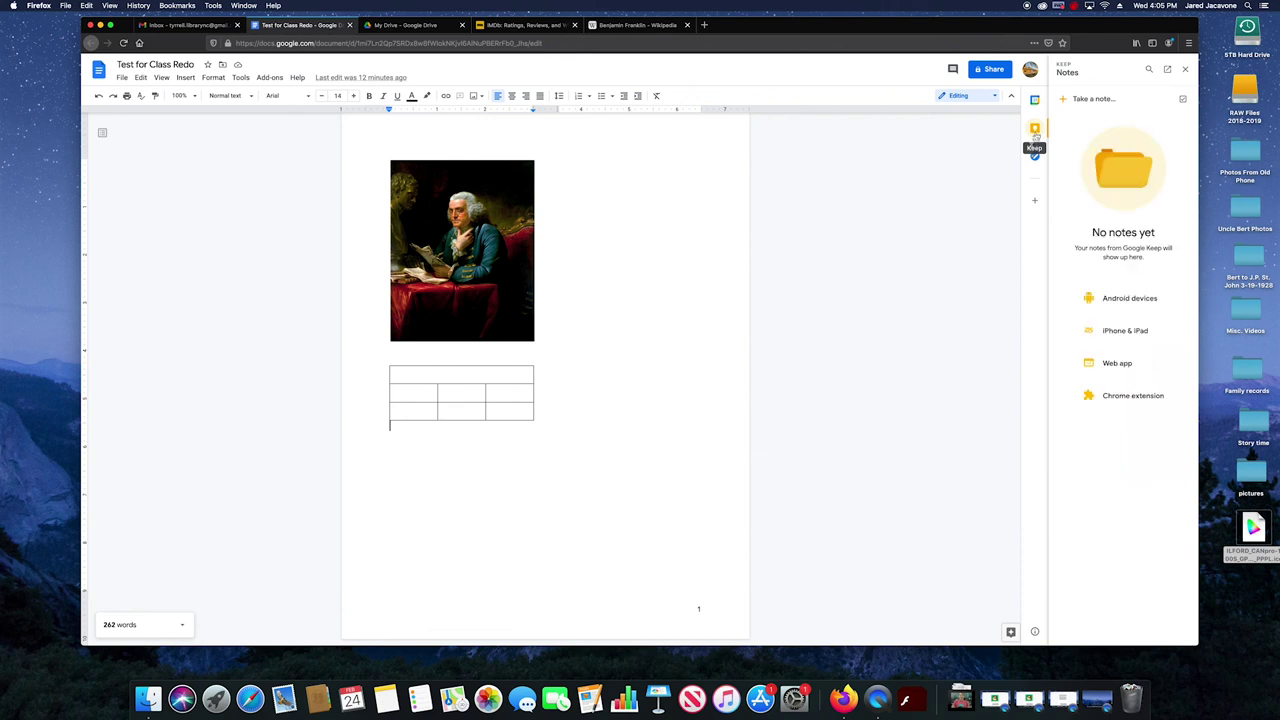
{"action": "left_click", "coordinate": [1034, 157]}
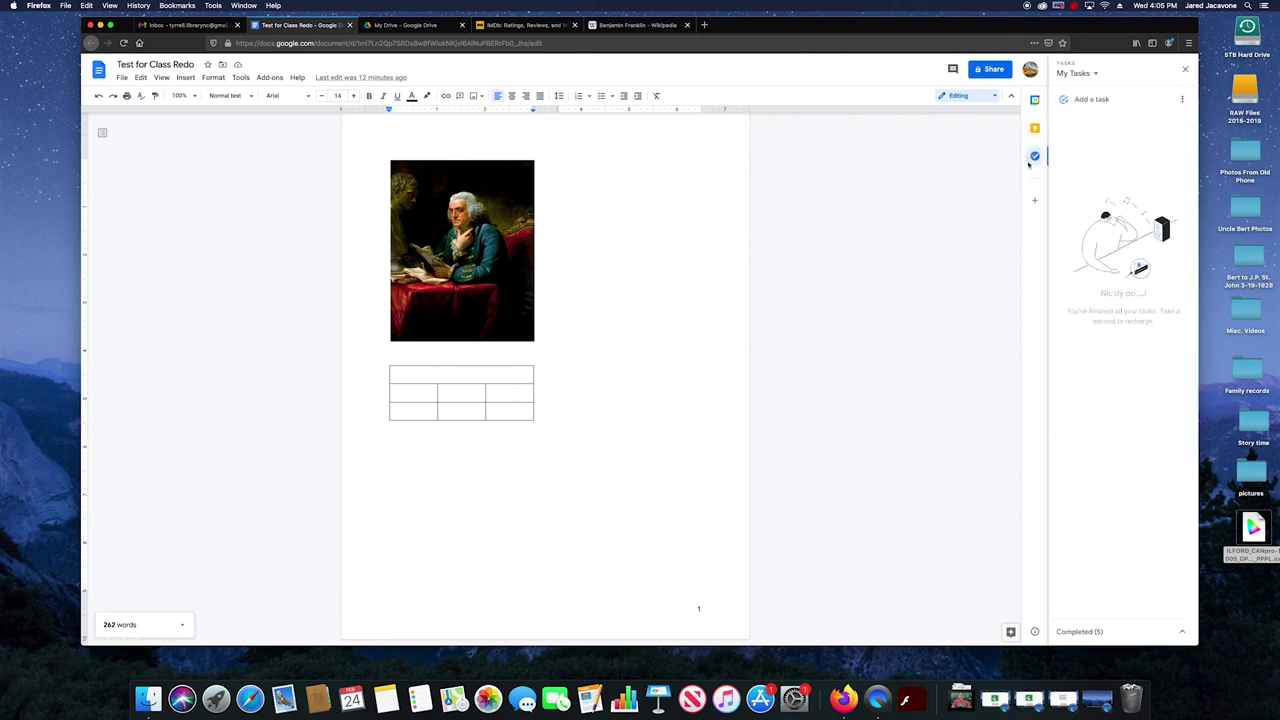
{"action": "left_click", "coordinate": [1185, 70]}
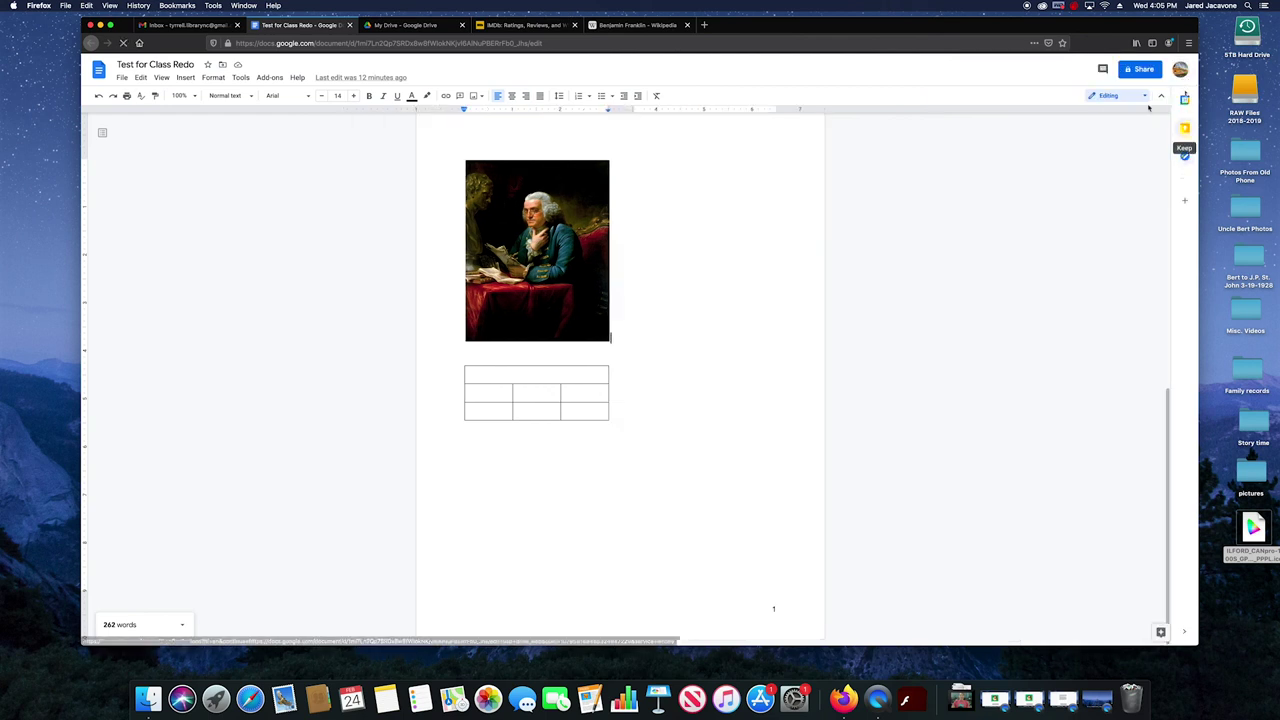